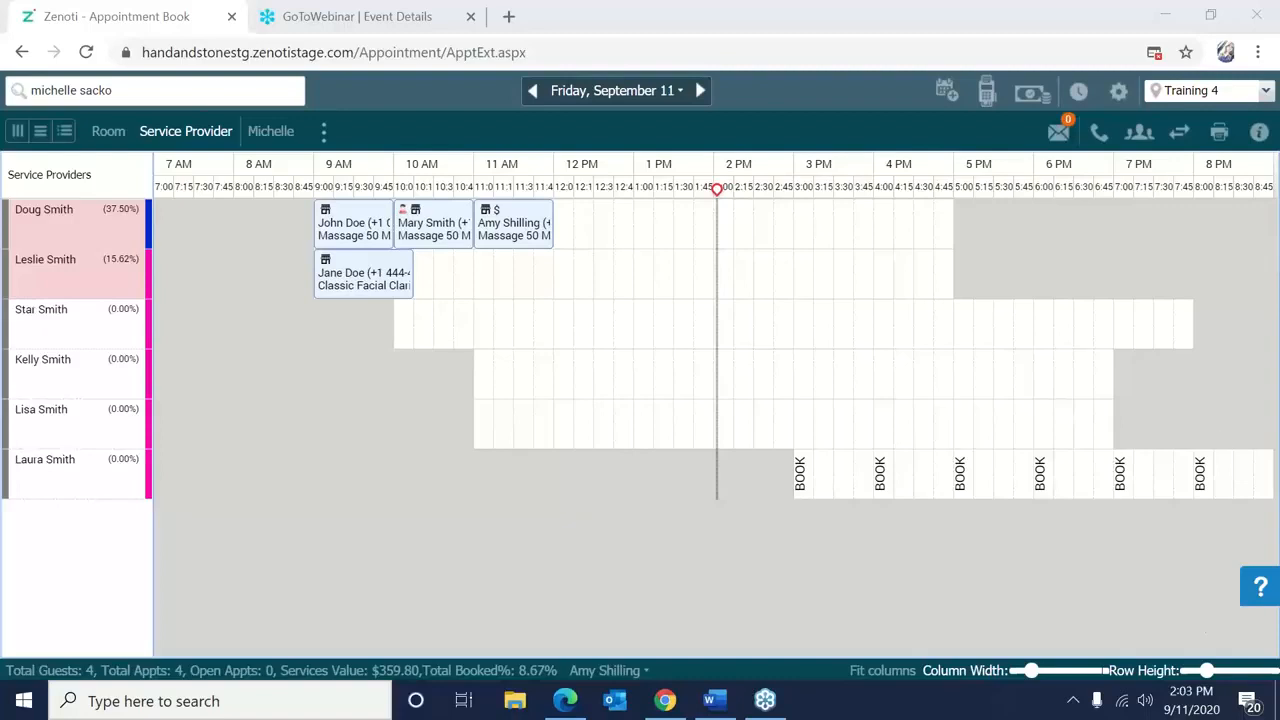
Check the current date and time, then search for invoice number 231.
left_click(1191, 700)
left_click(1191, 700)
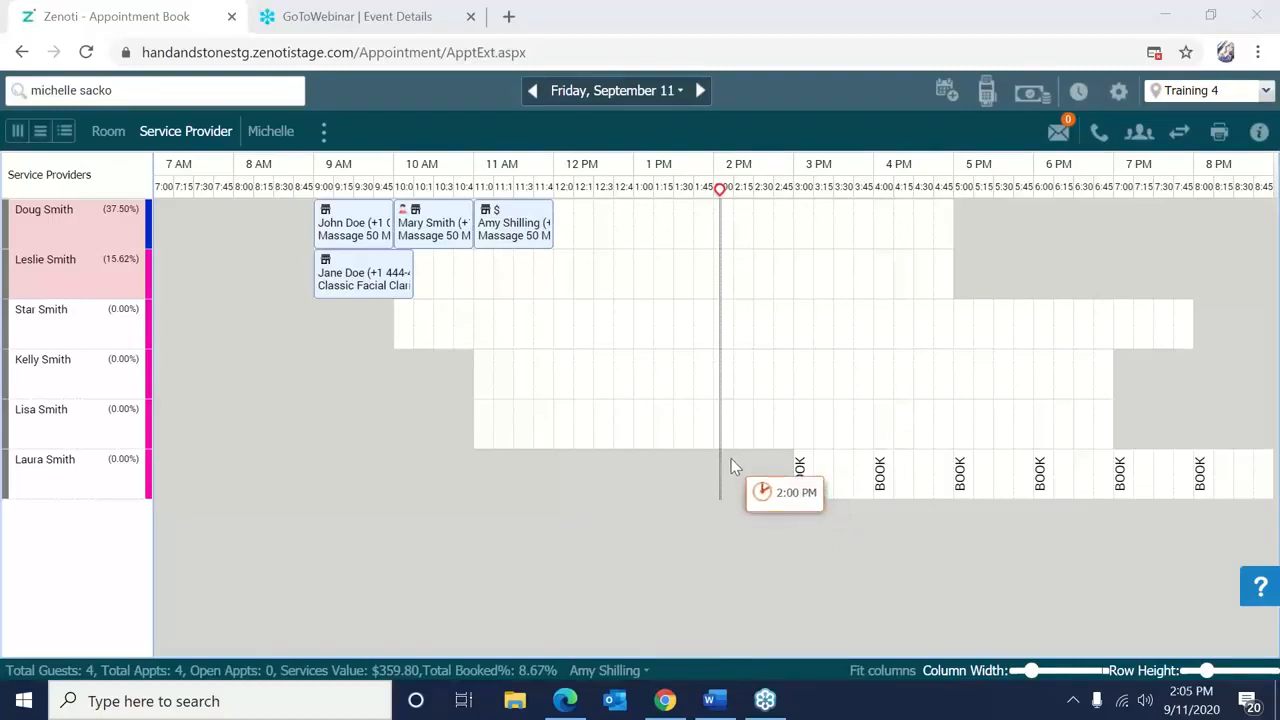
right_click(745, 400)
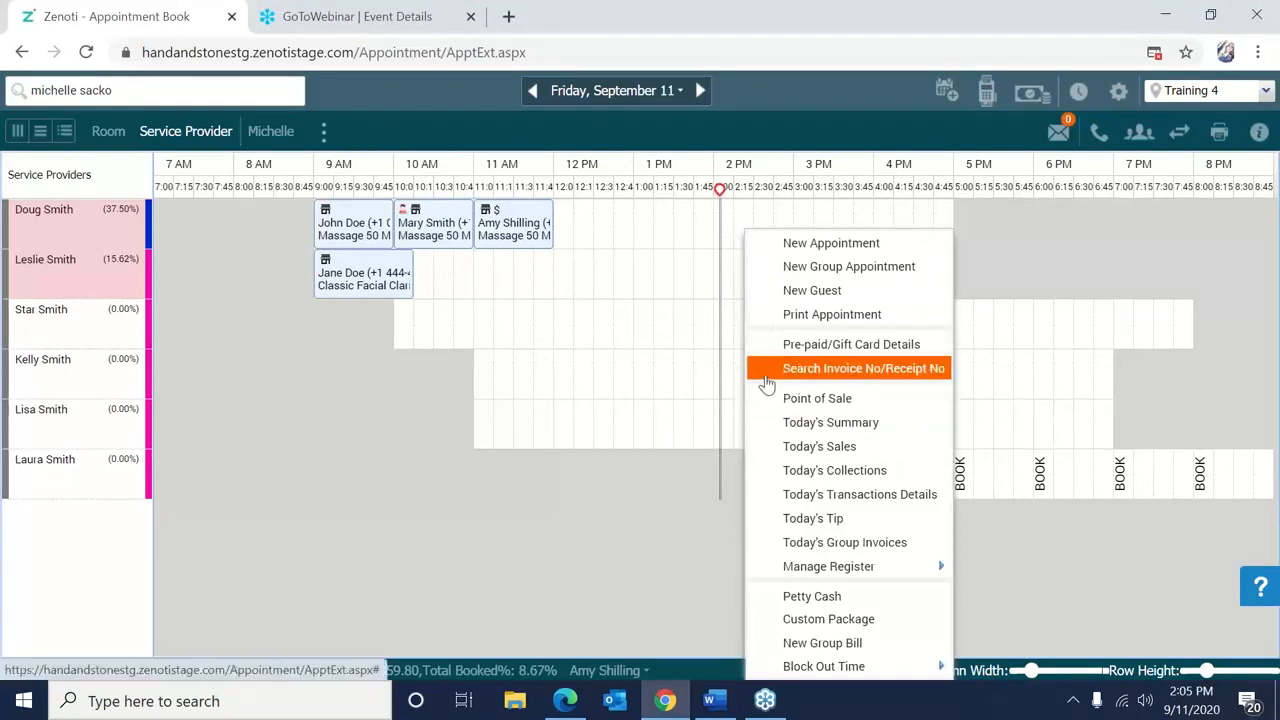
left_click(767, 378)
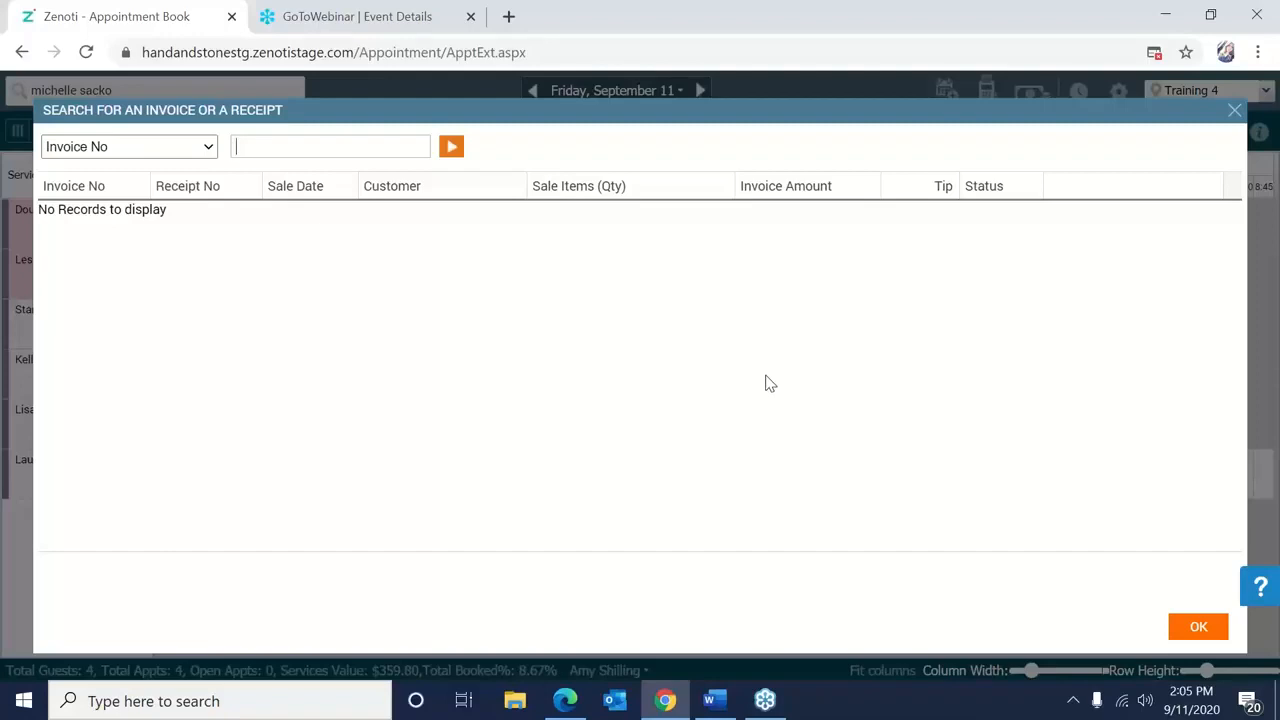
type("231")
left_click(451, 152)
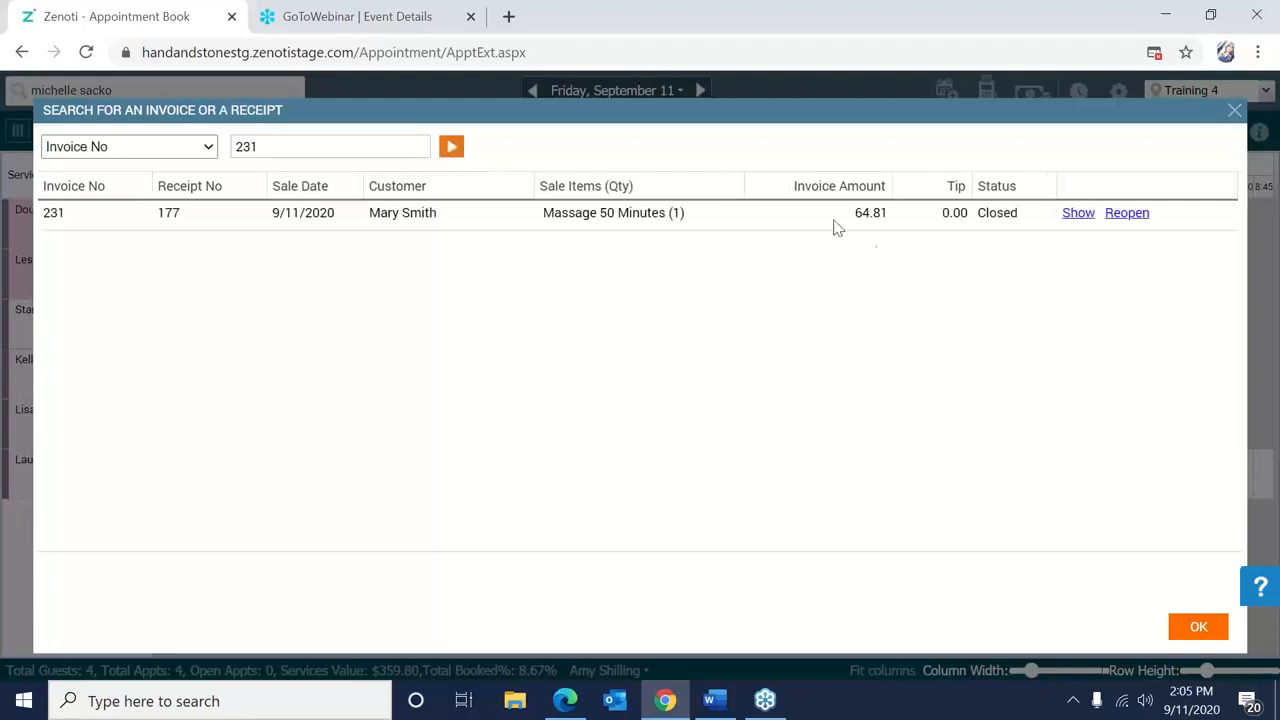
Open invoice 231, review its action list without choosing one, and close it.
left_click(1079, 214)
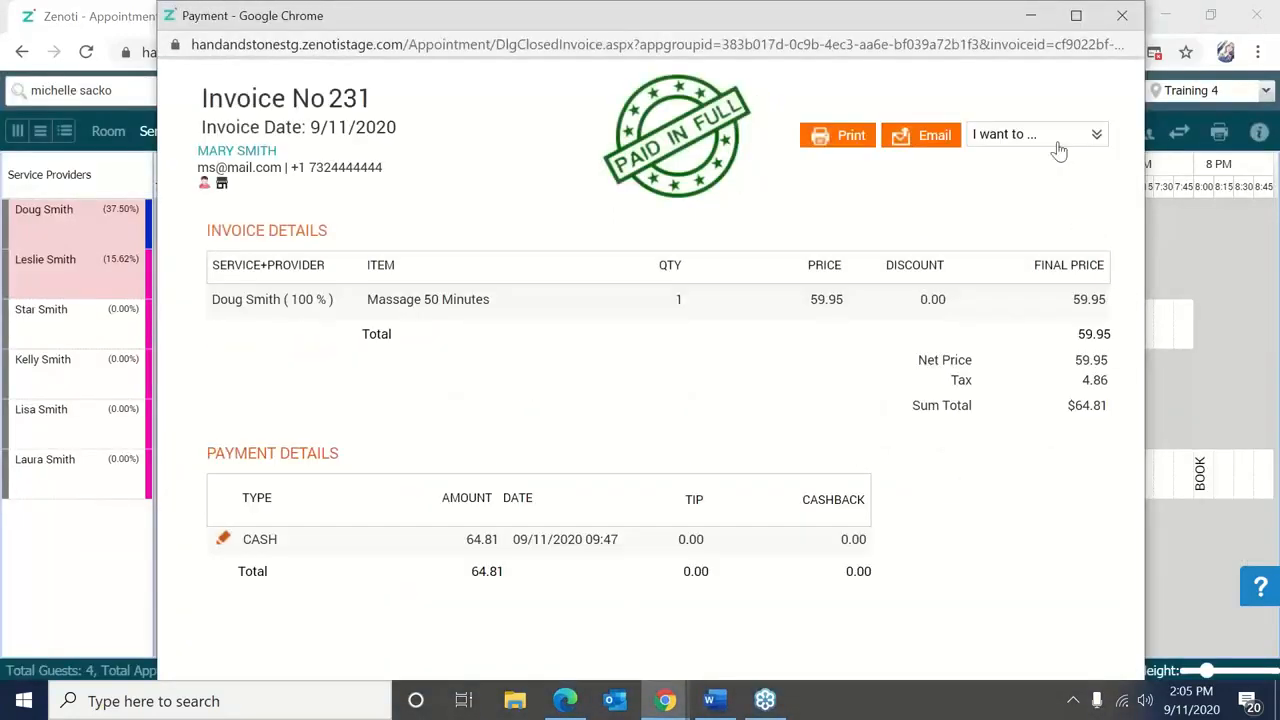
left_click(1058, 142)
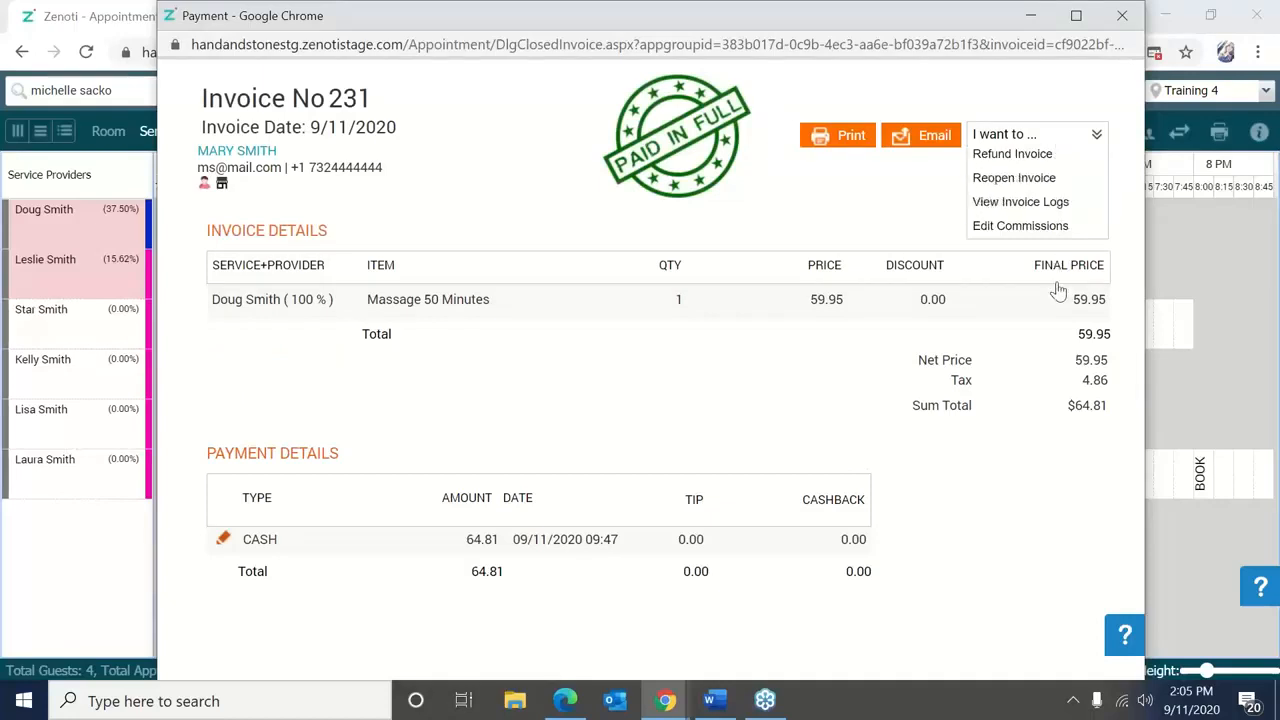
left_click(1056, 333)
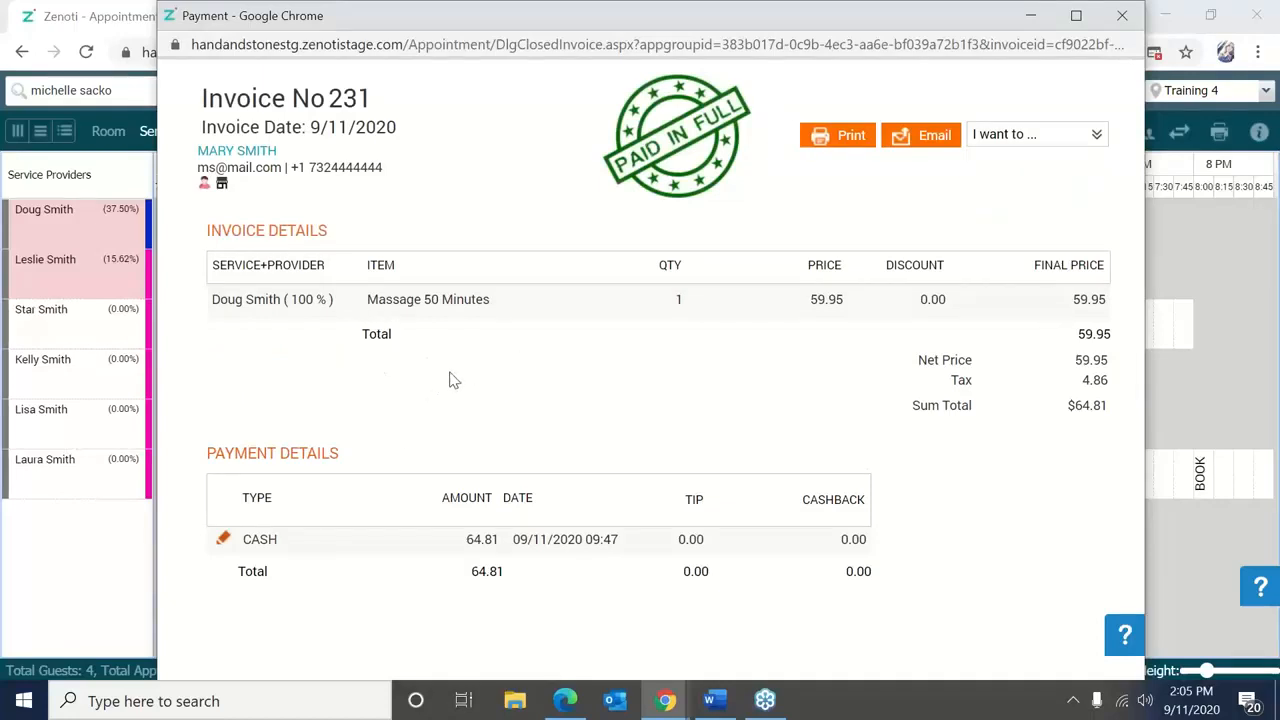
left_click(1123, 16)
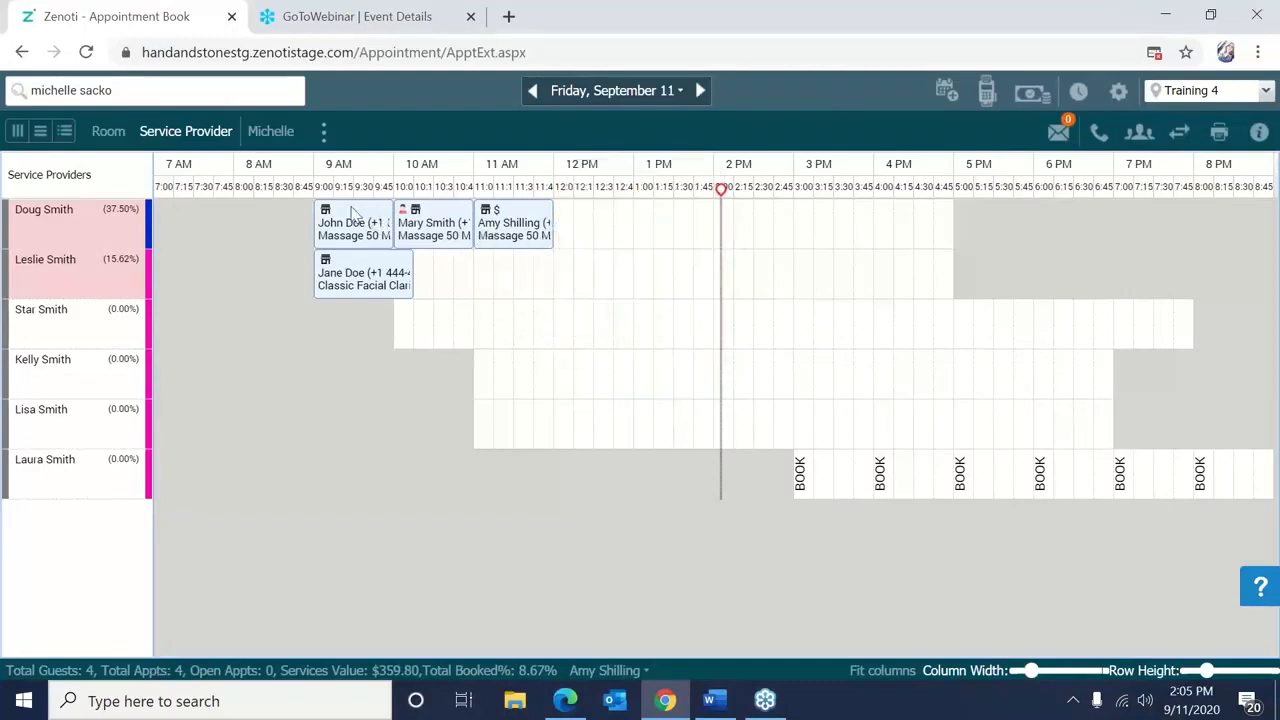
Search for the guest by name, open her profile and show her appointment history.
left_click(216, 100)
key("BackSpace")
key("BackSpace")
key("BackSpace")
key("BackSpace")
key("BackSpace")
key("BackSpace")
key("BackSpace")
key("BackSpace")
key("BackSpace")
key("BackSpace")
key("BackSpace")
key("BackSpace")
key("BackSpace")
key("BackSpace")
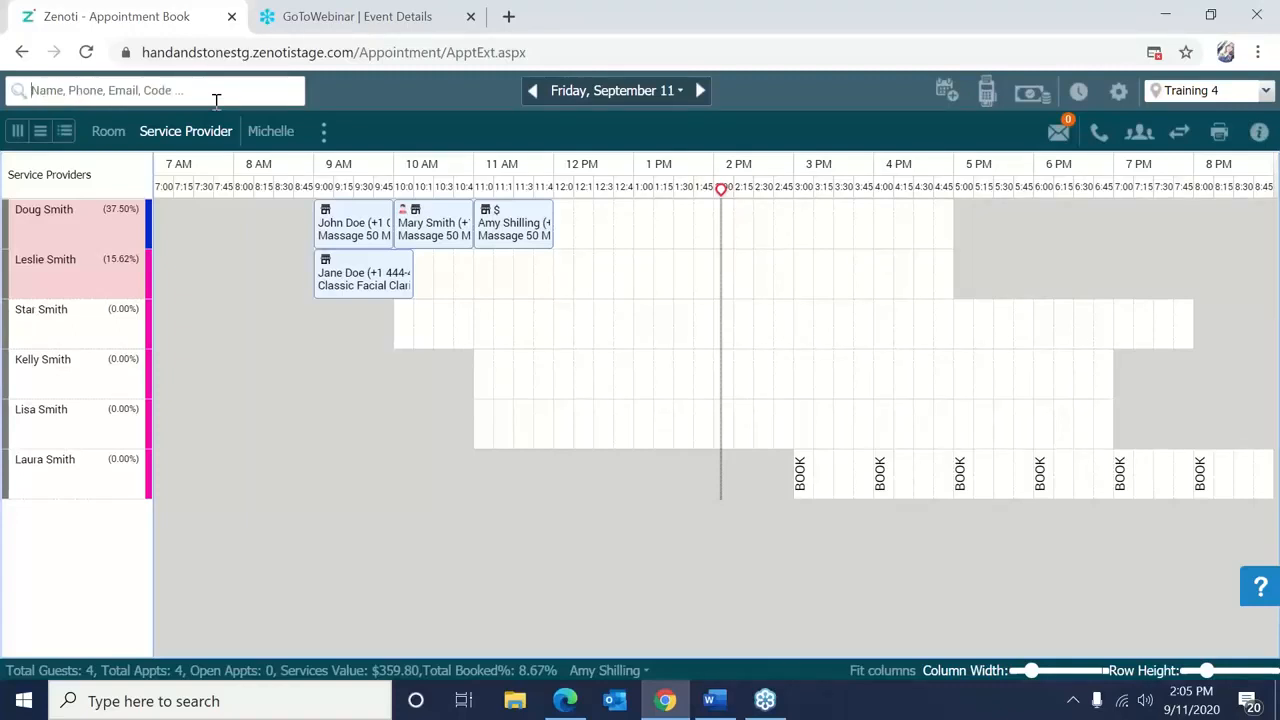
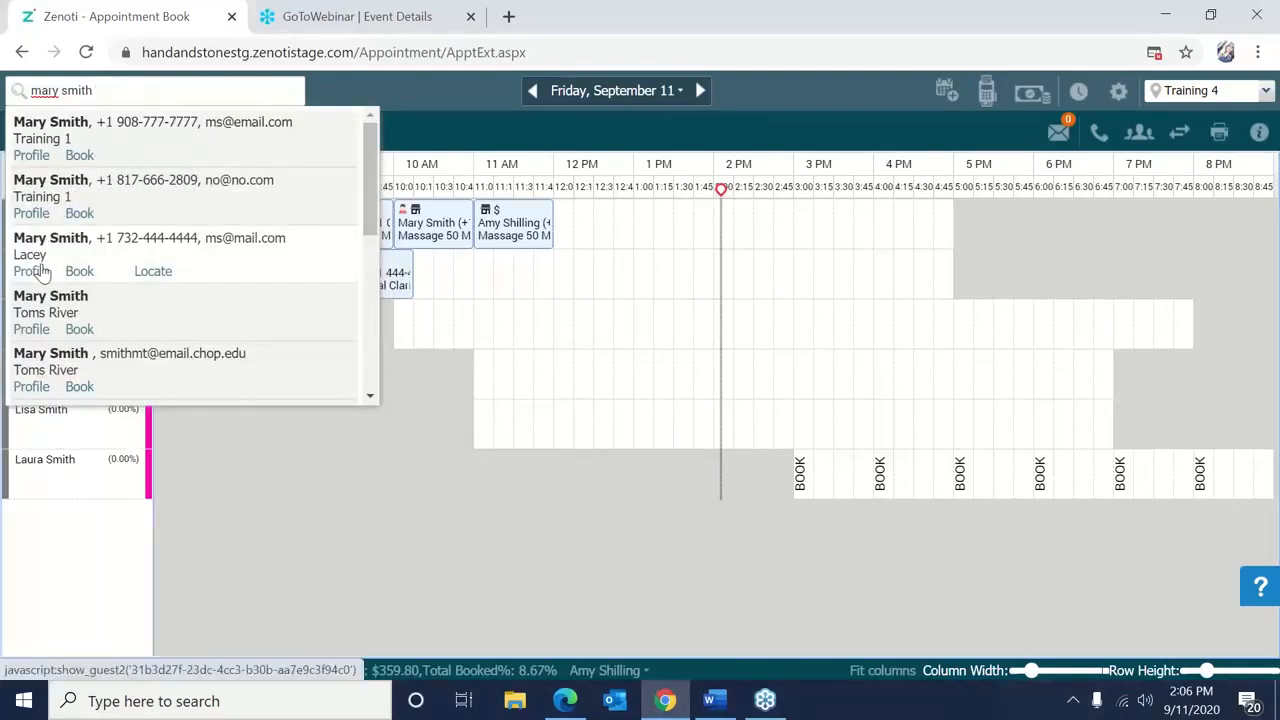
left_click(37, 271)
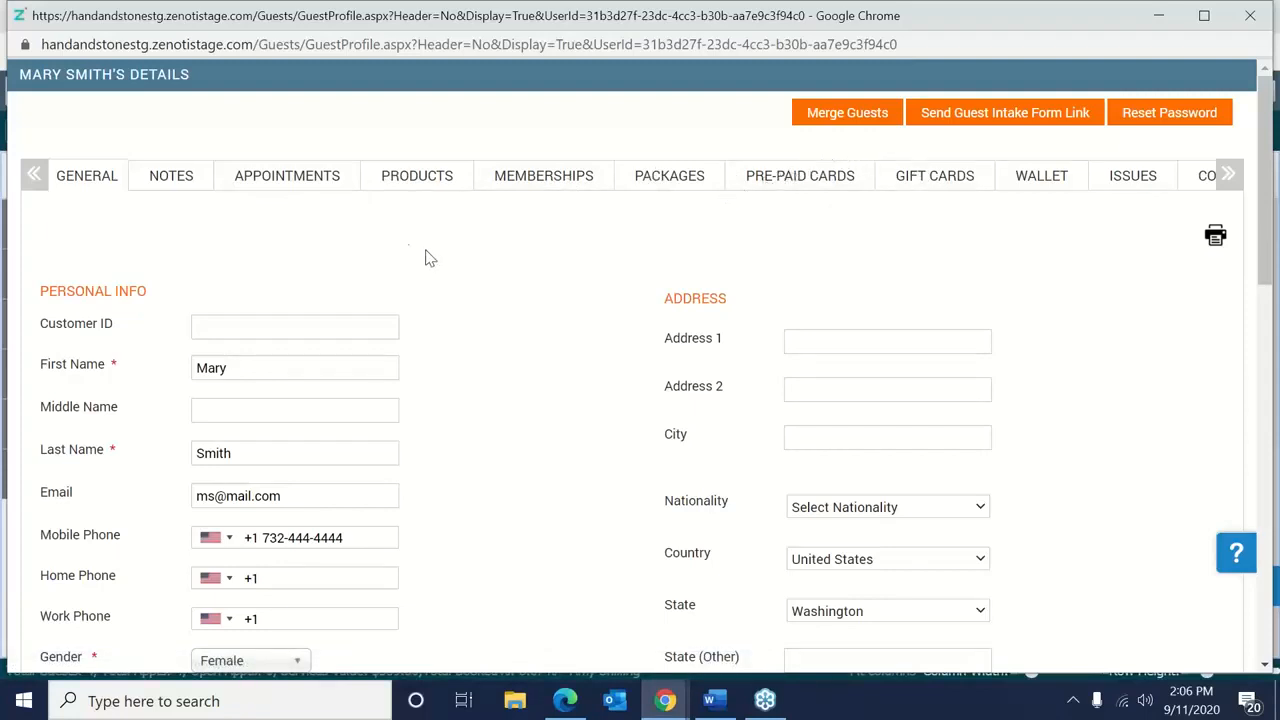
left_click(277, 189)
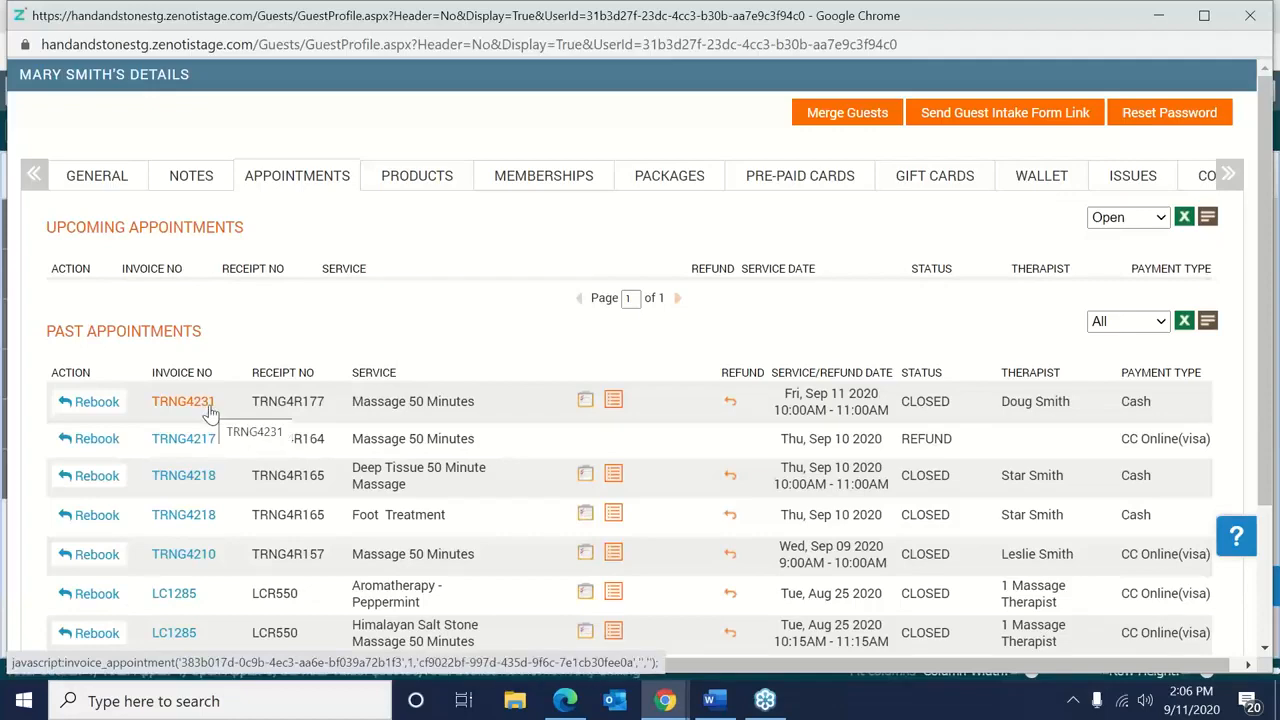
Open invoice TRNG4231 from past appointments, maximize it, then close it and the guest profile.
left_click(209, 409)
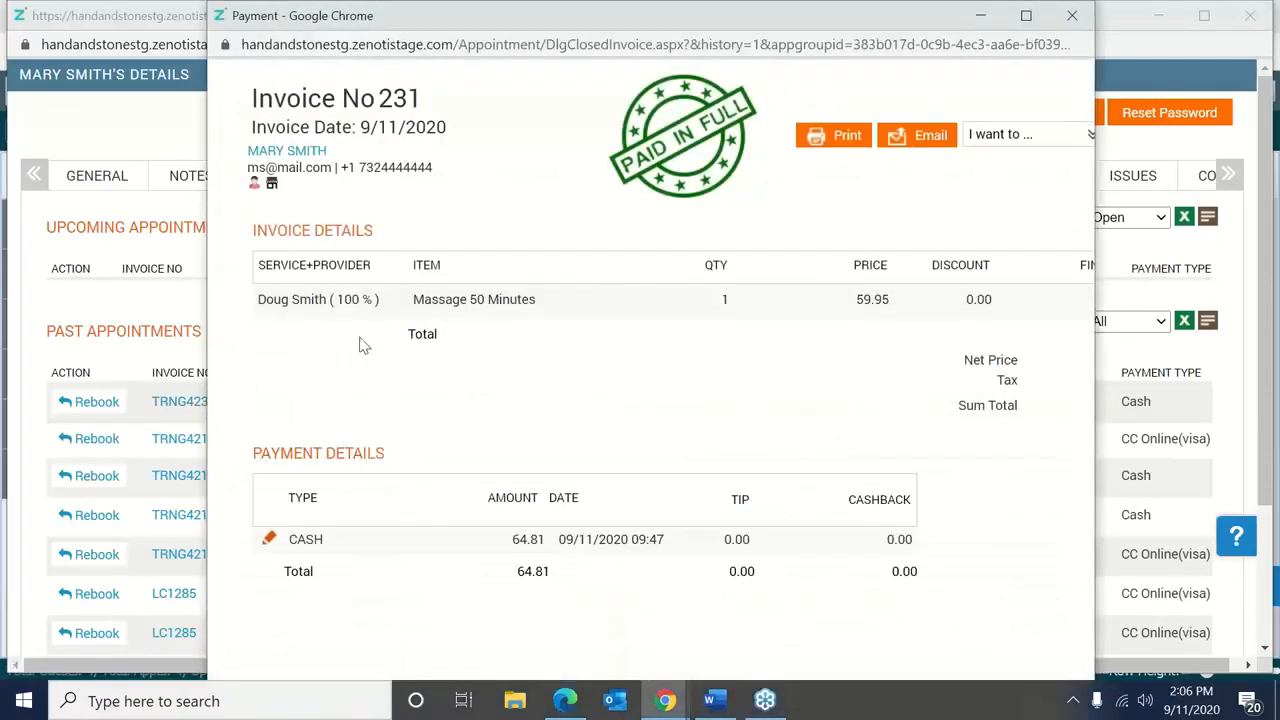
left_click(1021, 15)
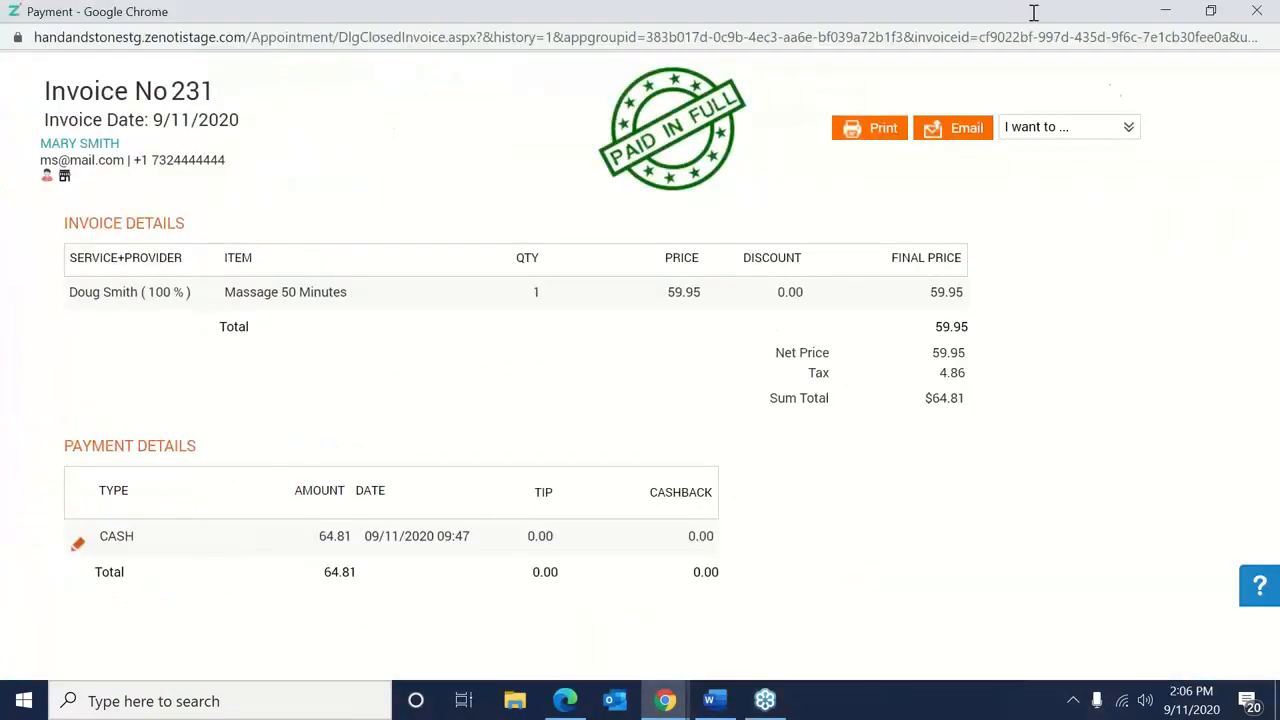
left_click(1264, 43)
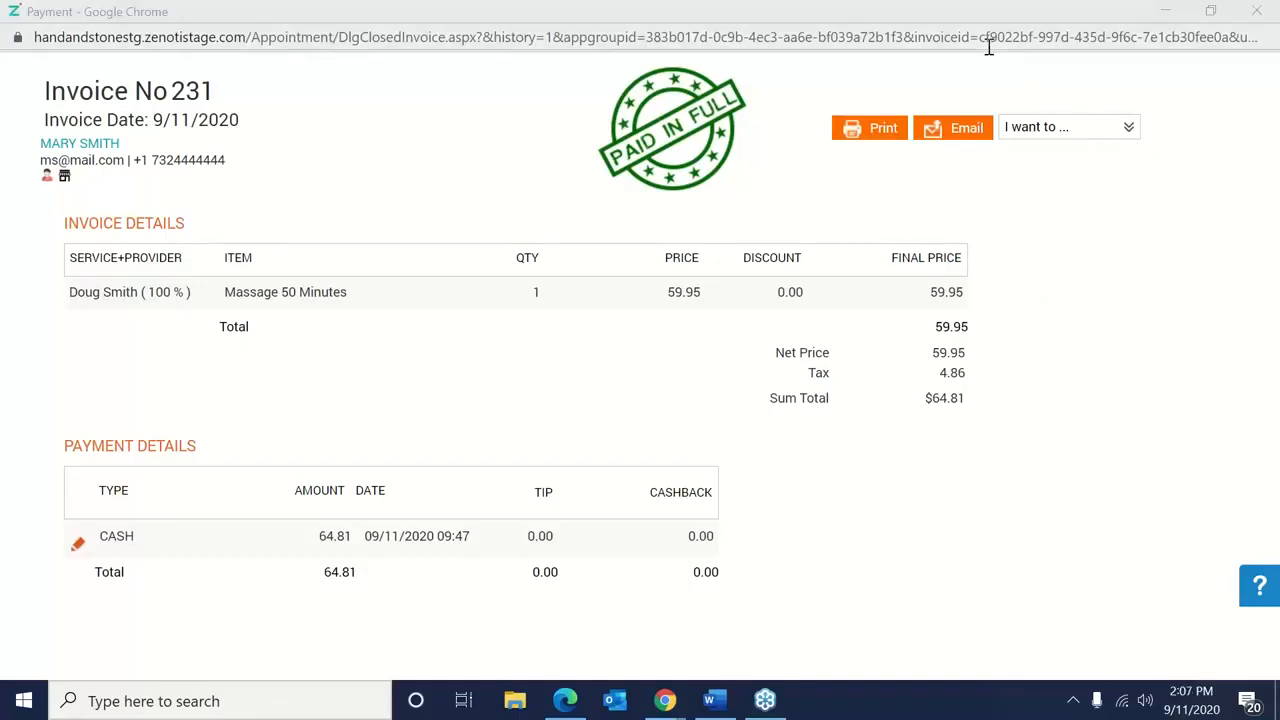
left_click(1256, 11)
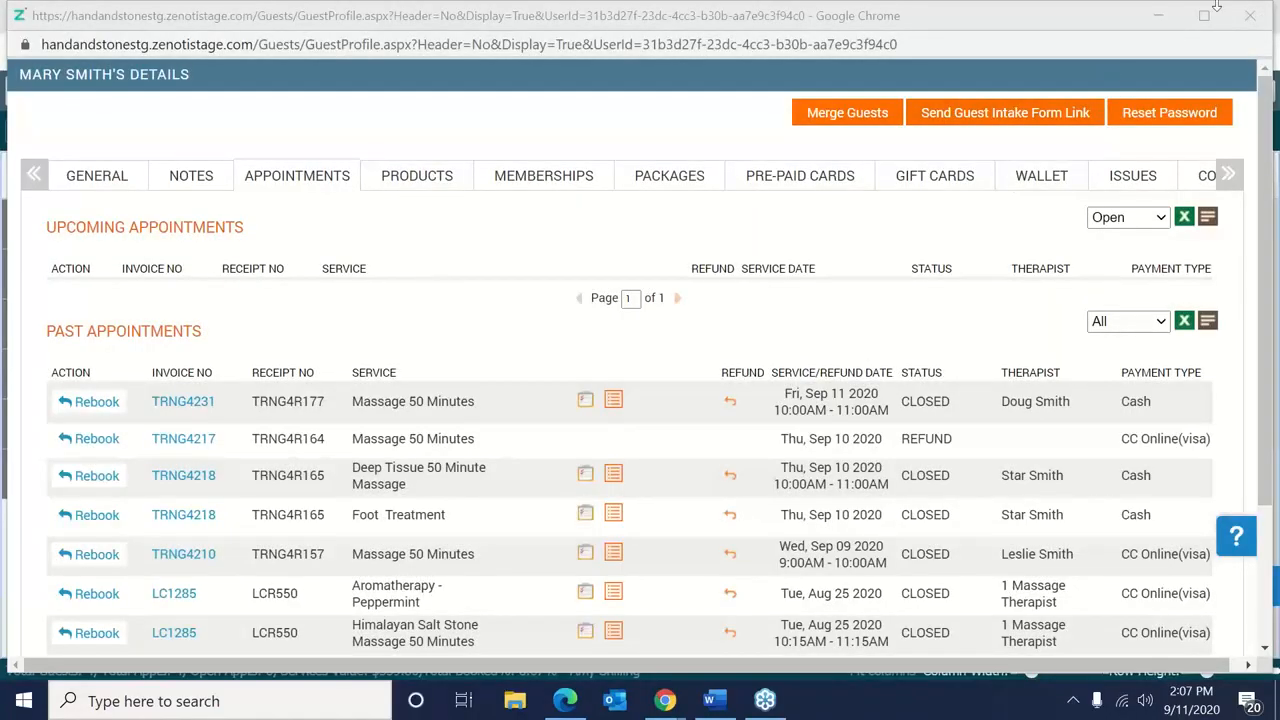
left_click(1250, 15)
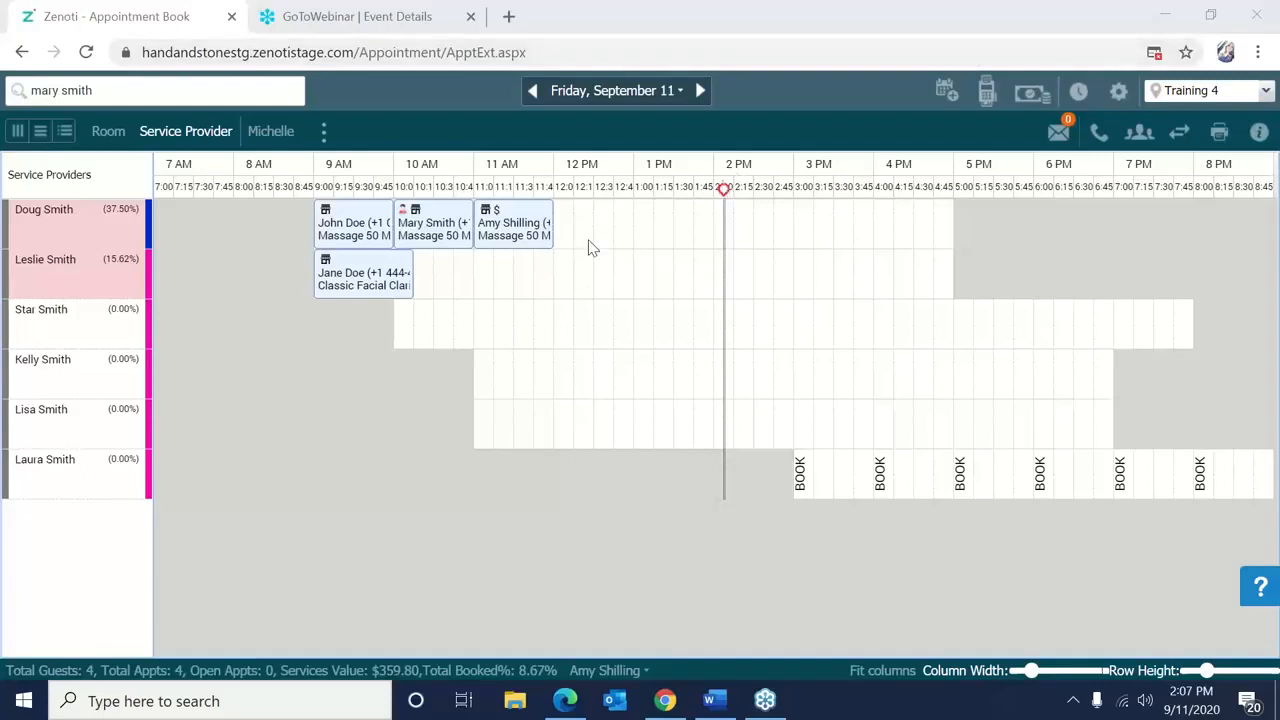
right_click(525, 241)
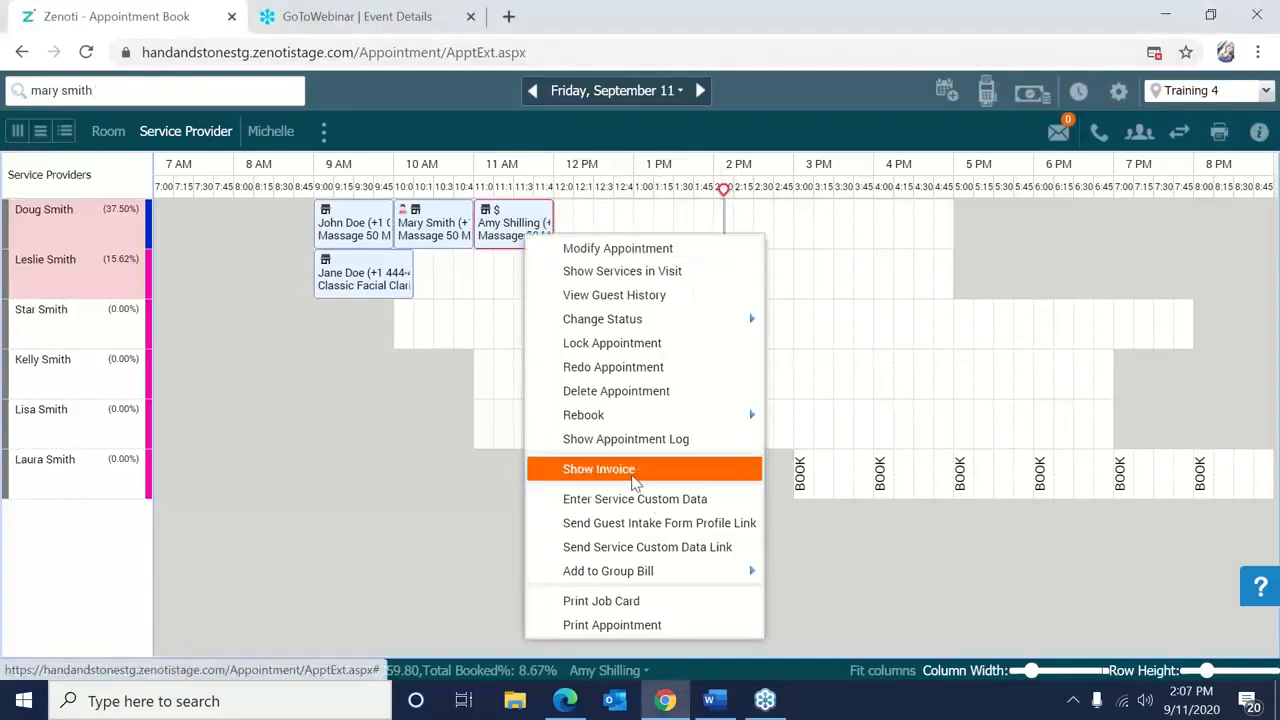
left_click(632, 468)
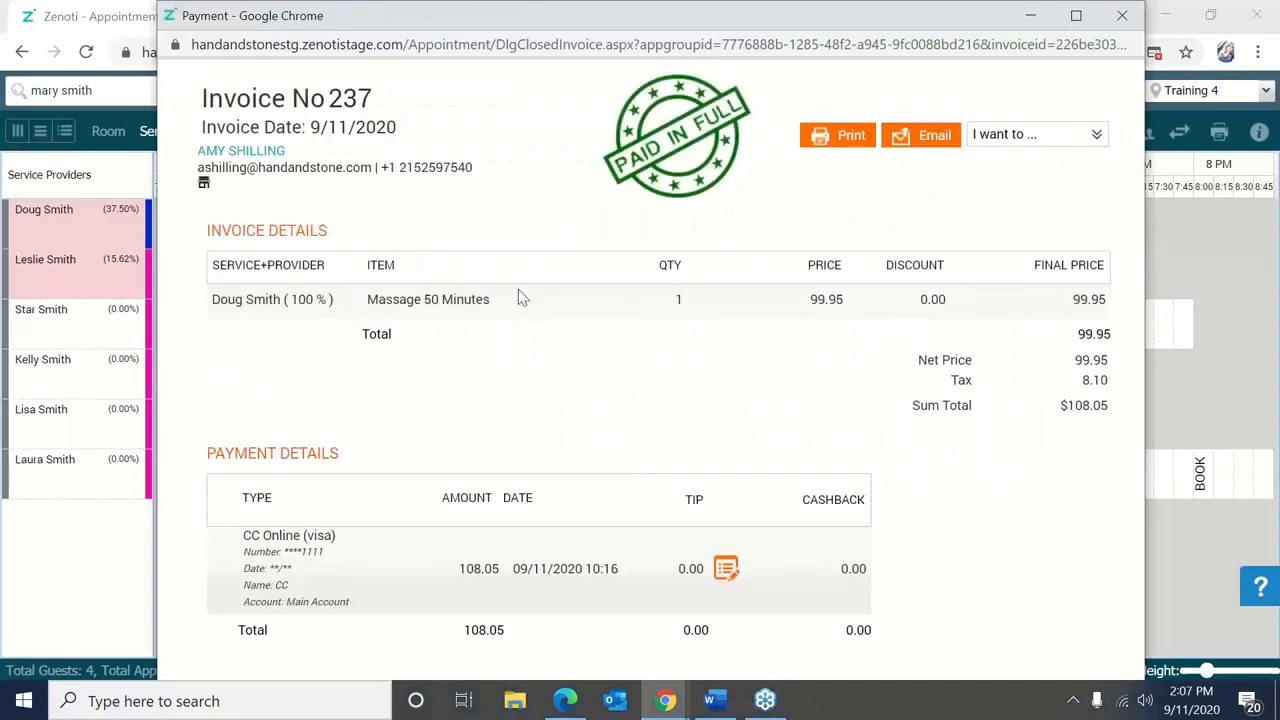
left_click_drag(204, 98, 380, 100)
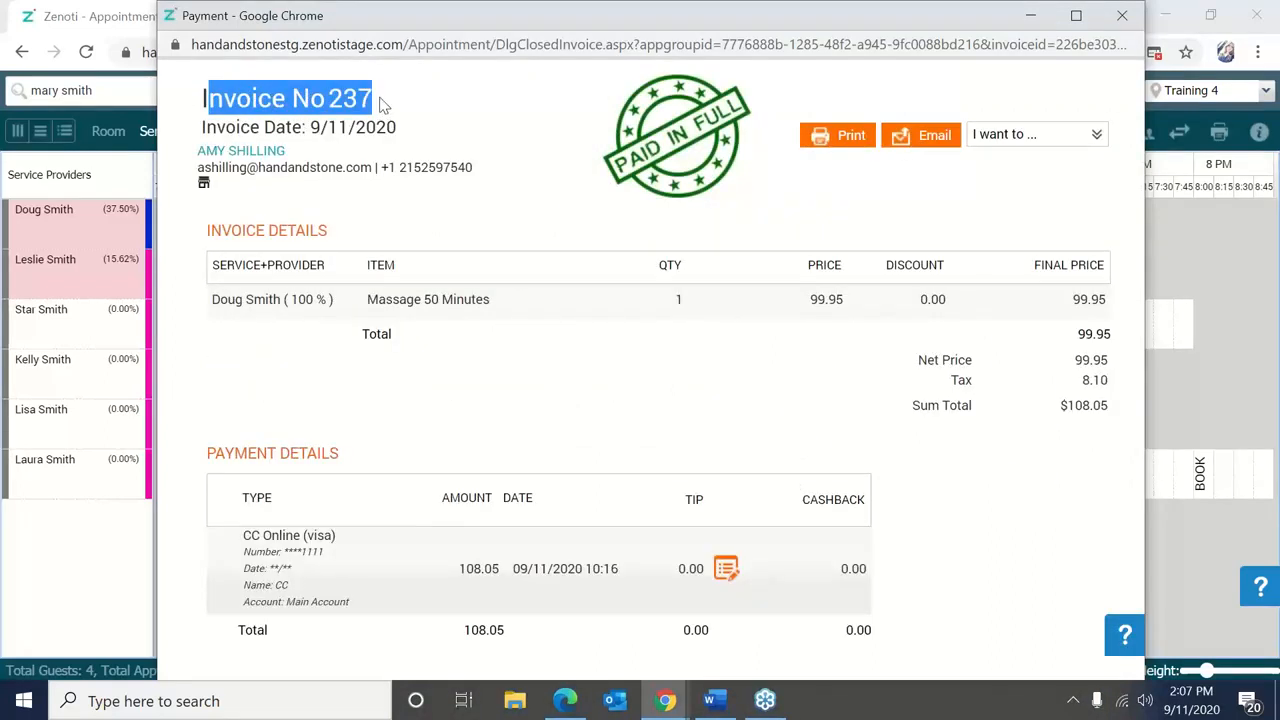
left_click(381, 104)
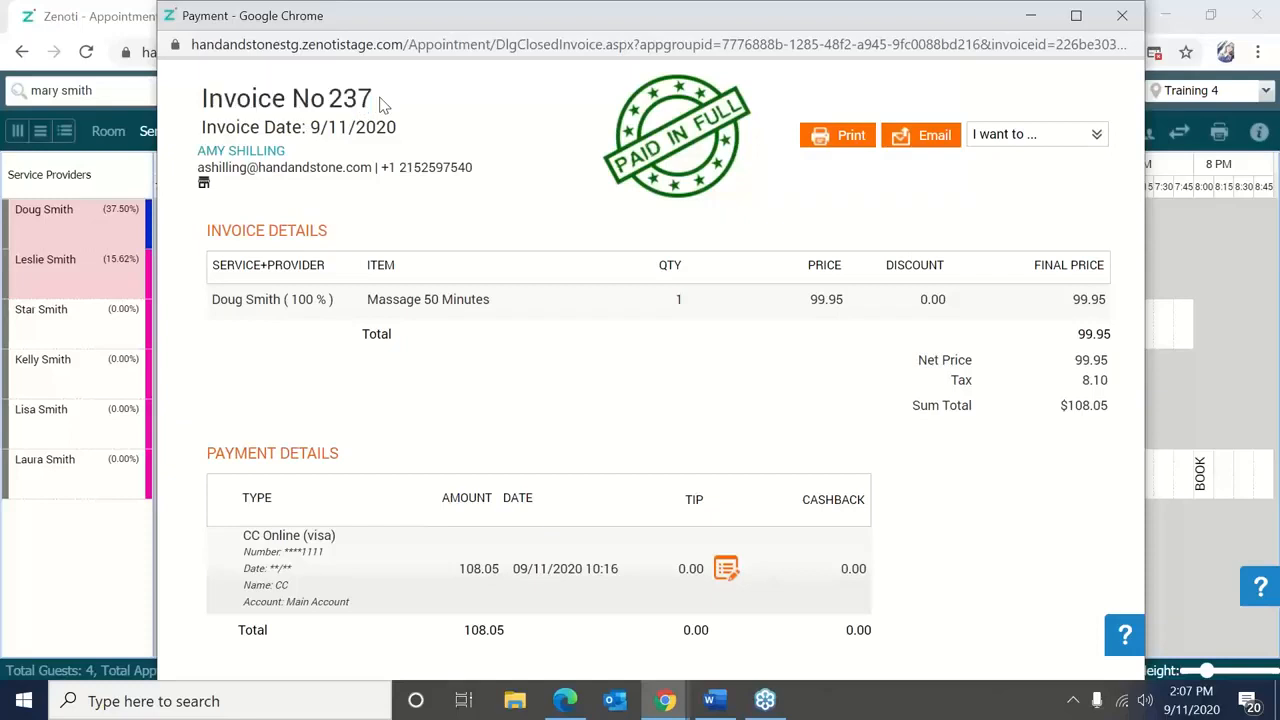
left_click(1121, 16)
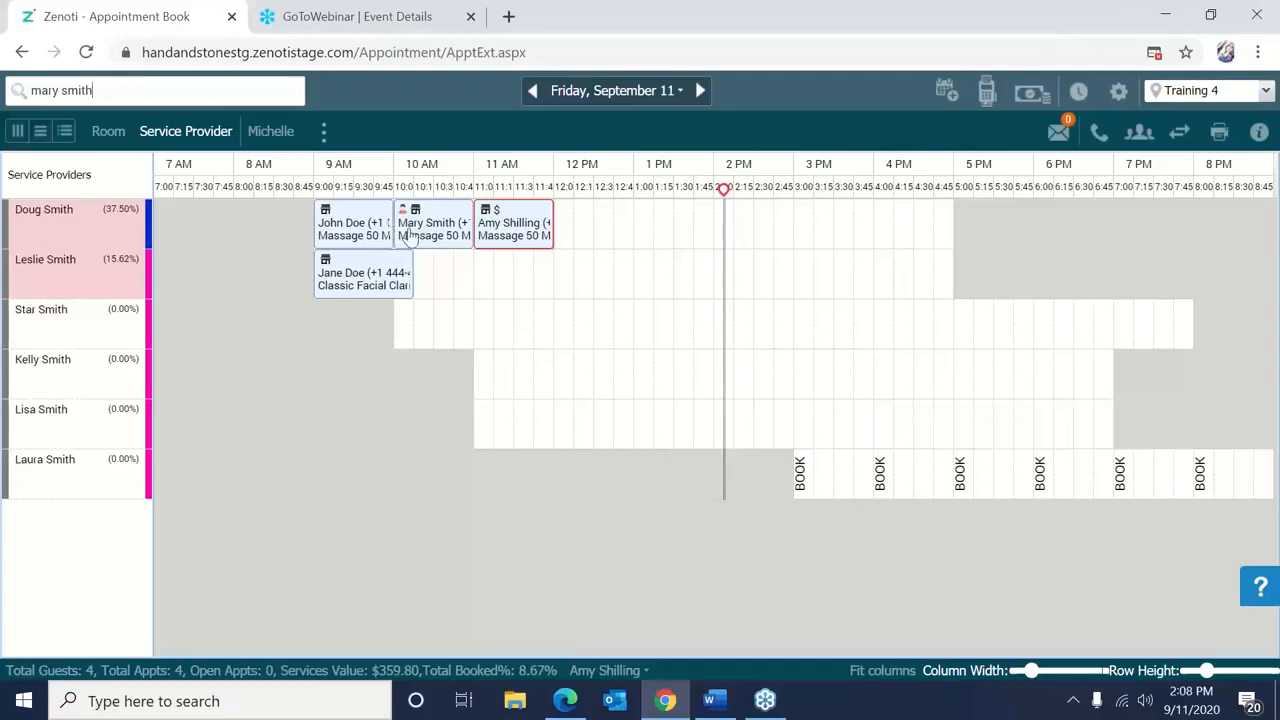
right_click(410, 232)
mouse_move(499, 420)
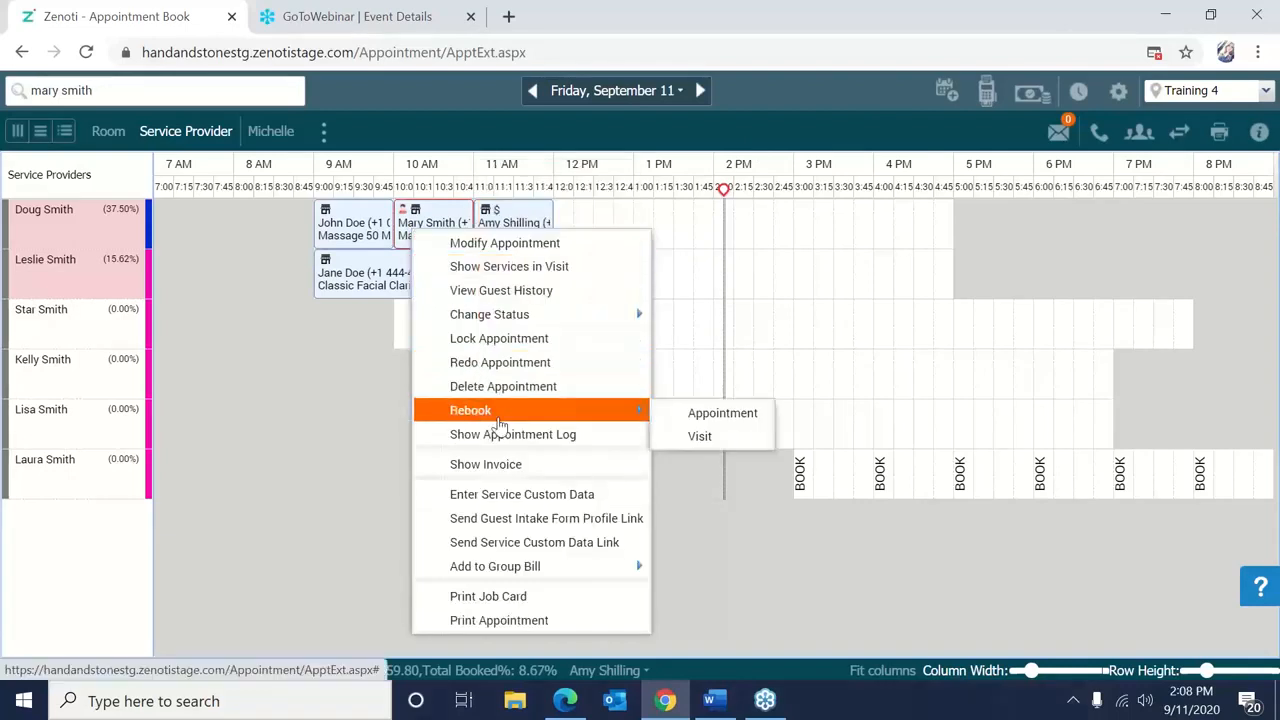
left_click(458, 290)
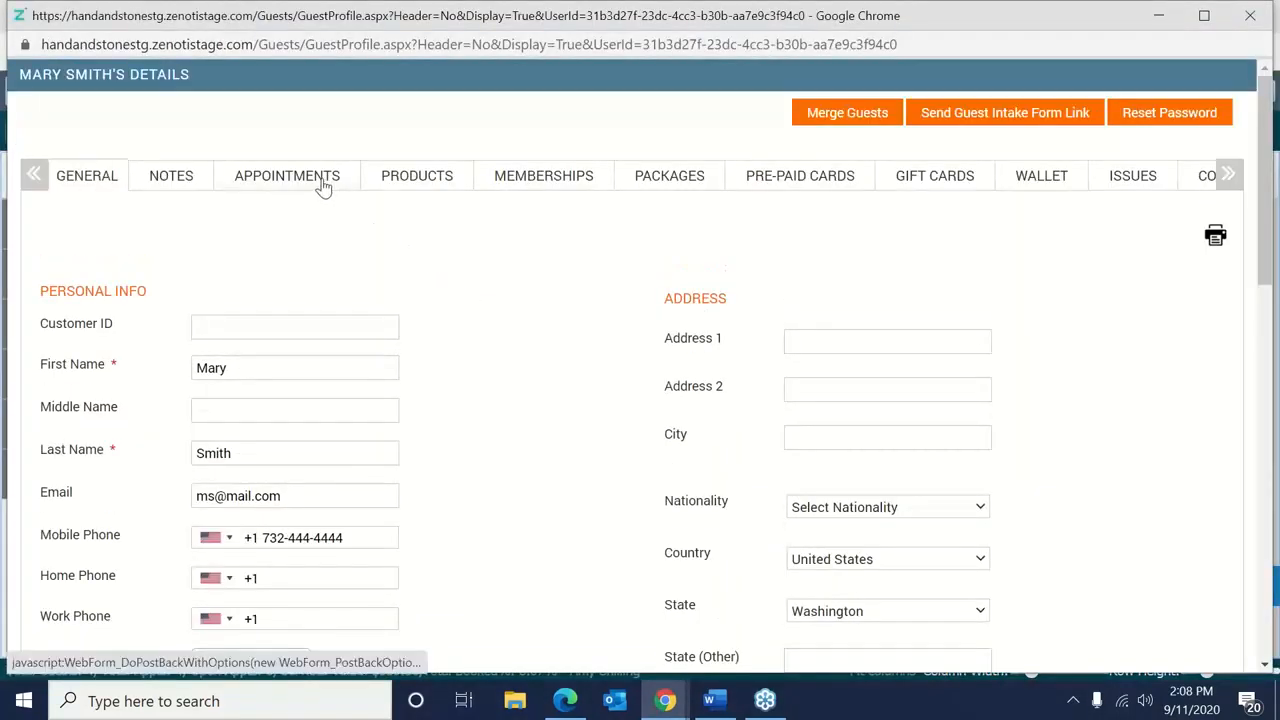
left_click(321, 184)
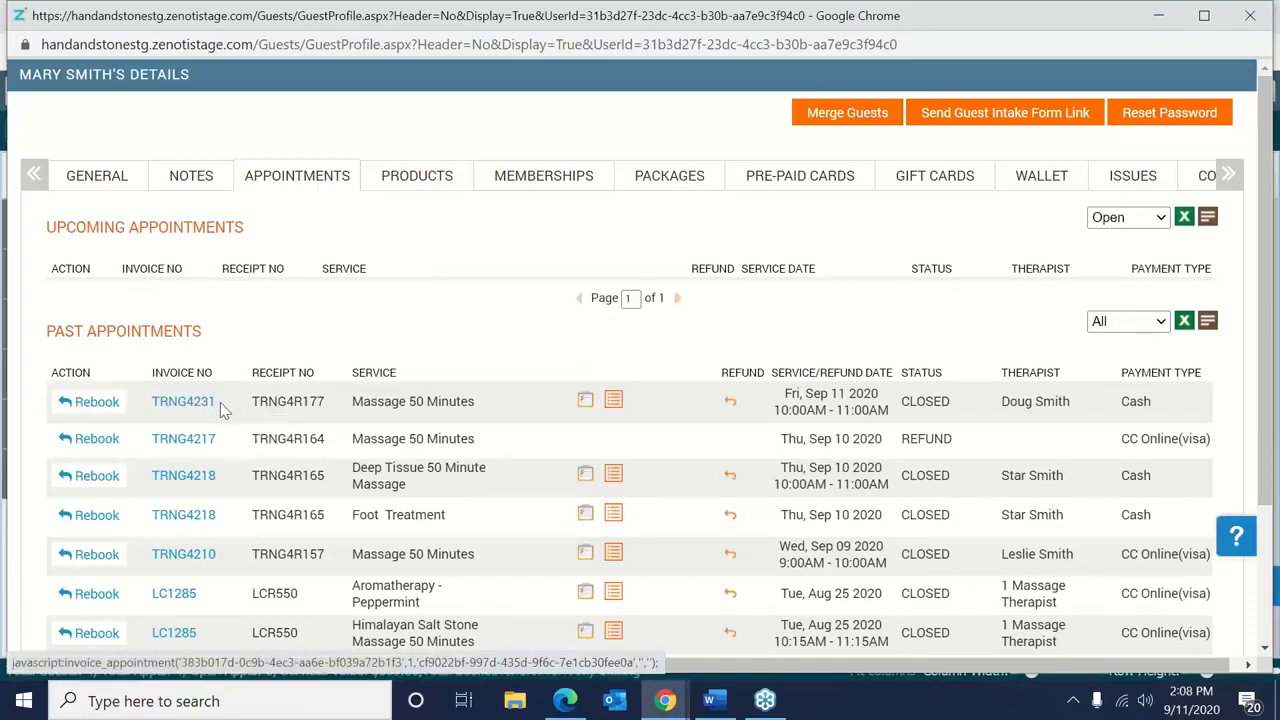
left_click(1255, 15)
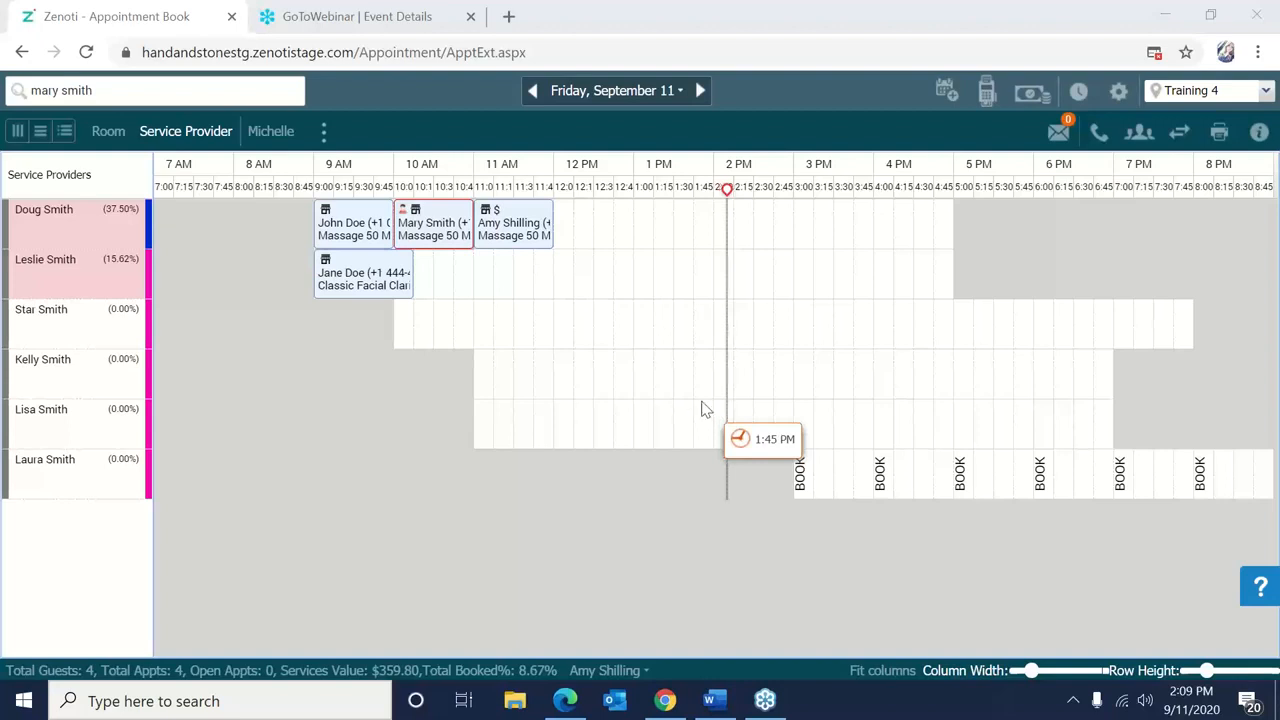
Search by invoice number for 237, finding the closed $108.05 Massage 50 Minutes sale.
right_click(624, 349)
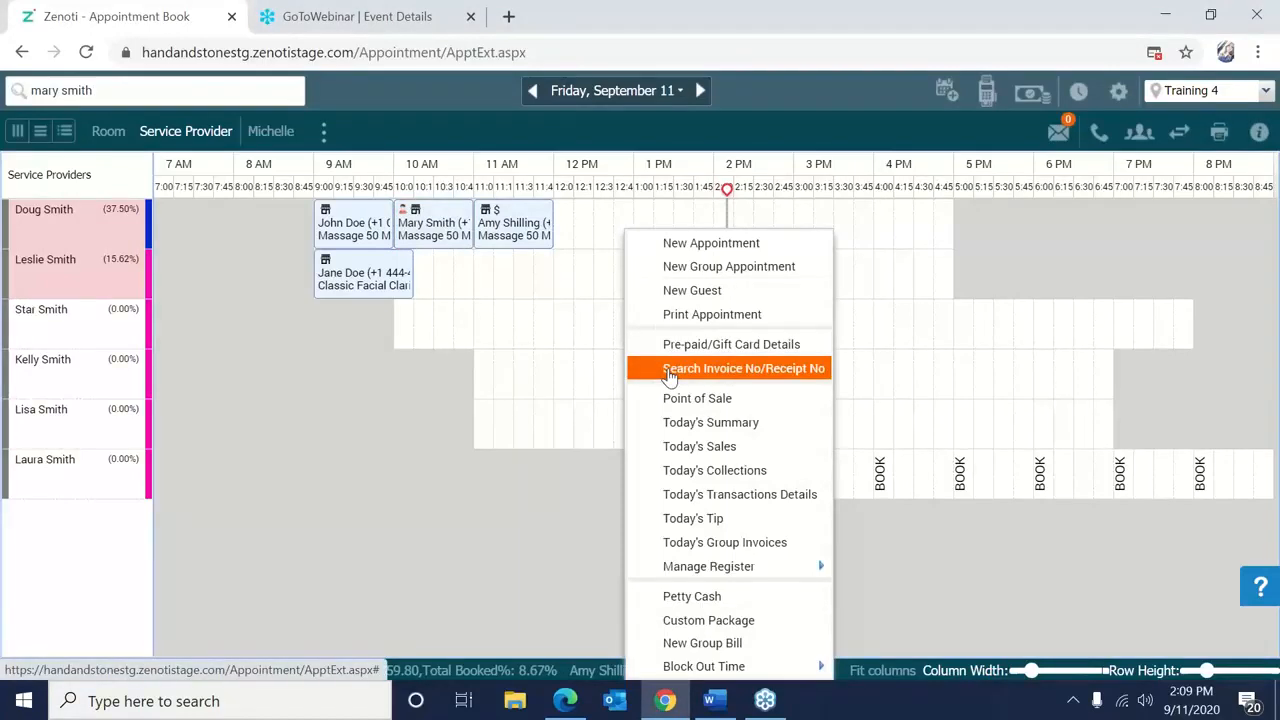
left_click(666, 369)
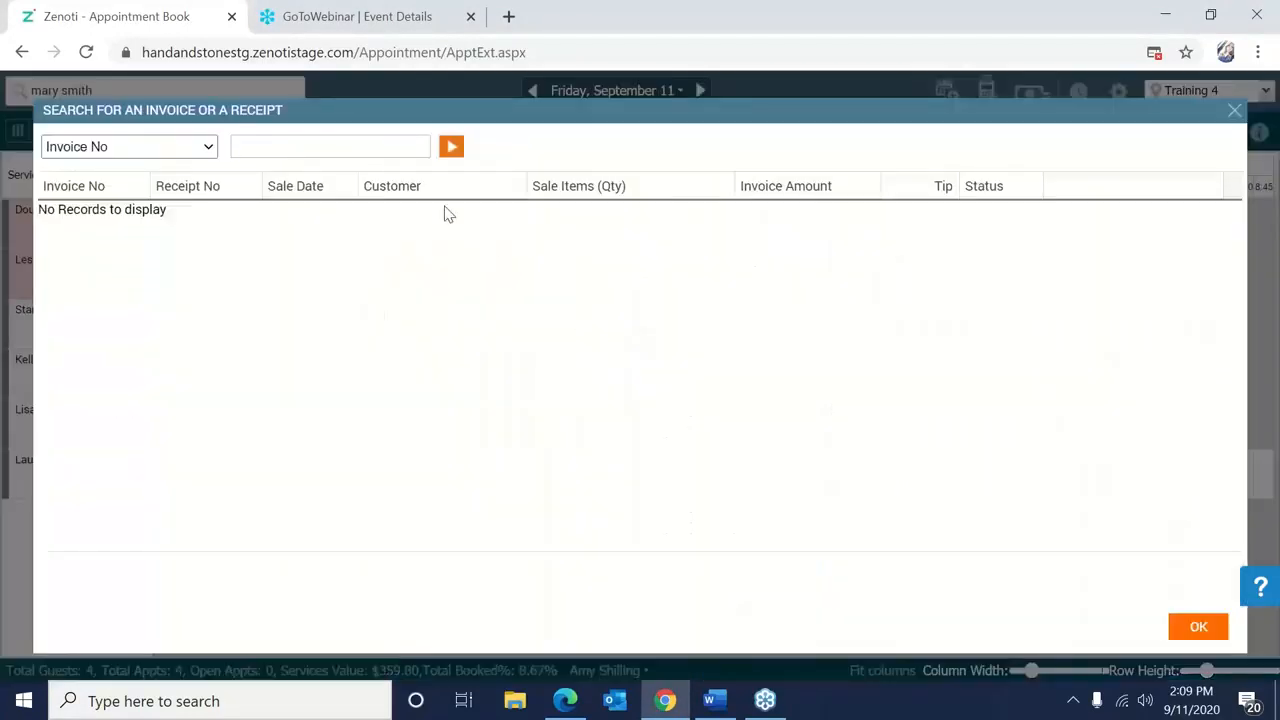
type("237")
left_click(449, 152)
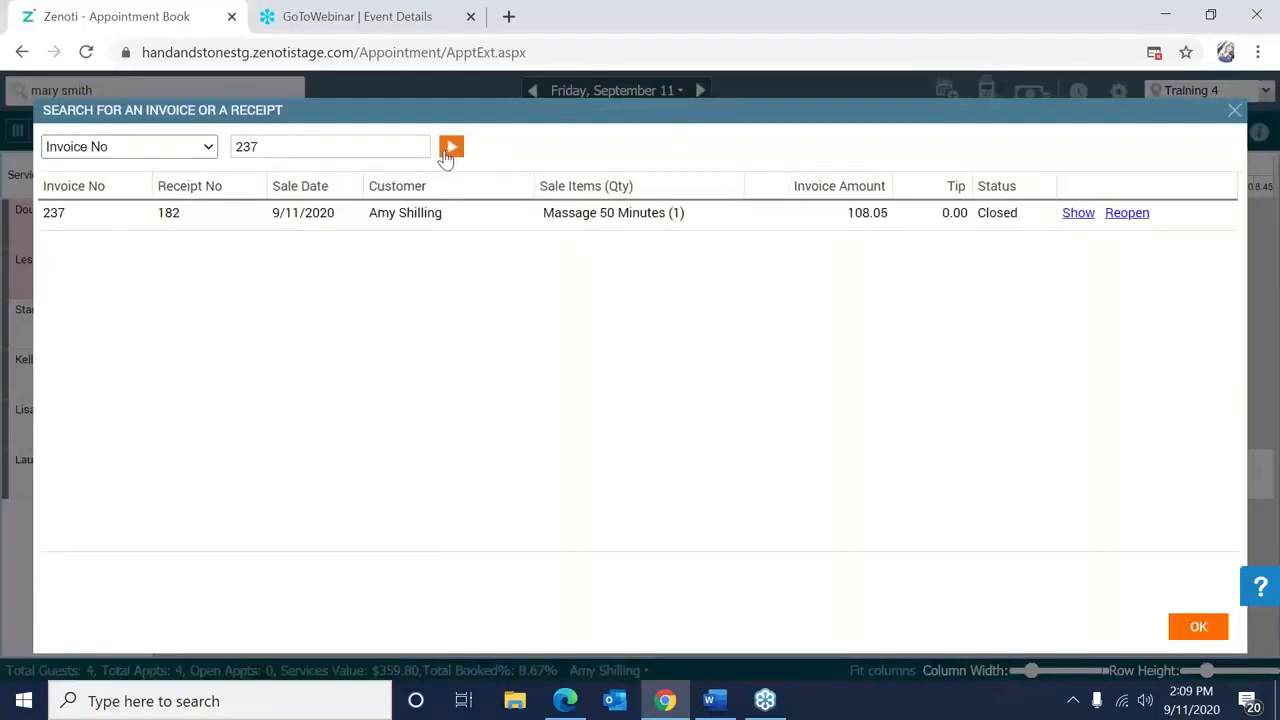
Reopen invoice 237 using staff login credentials and the comment 'Editing'.
left_click(1076, 213)
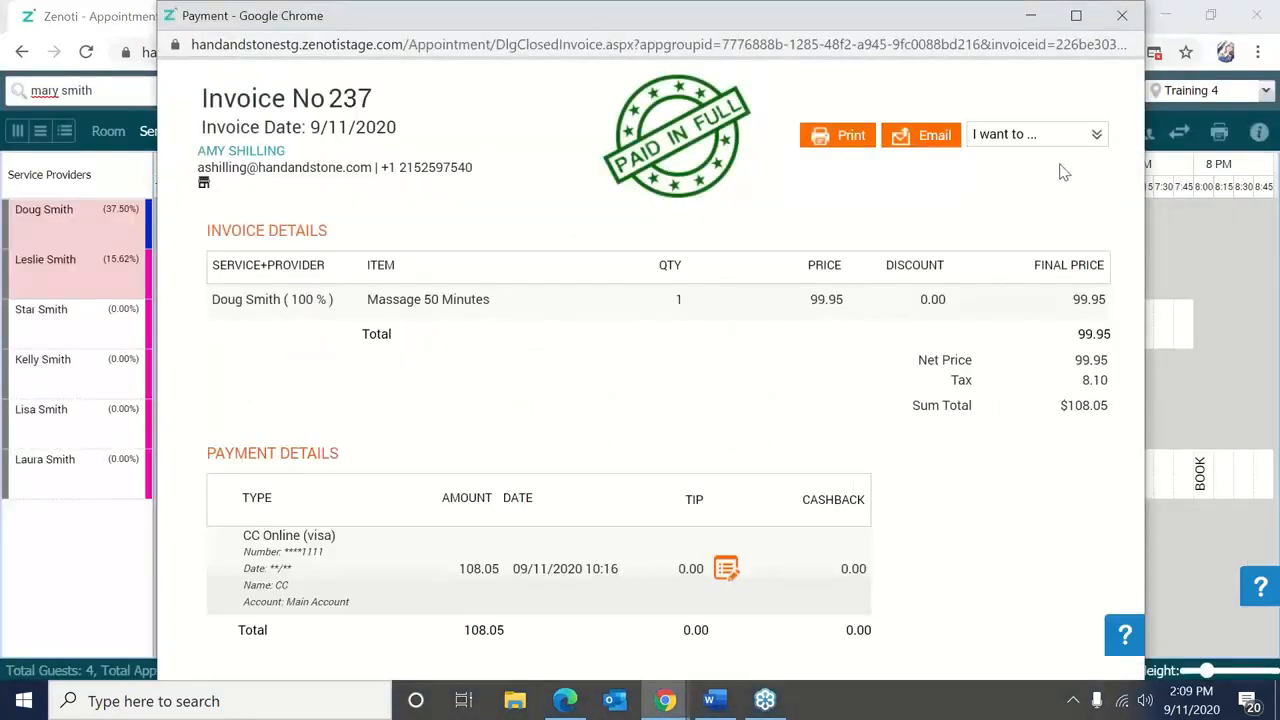
left_click(1087, 134)
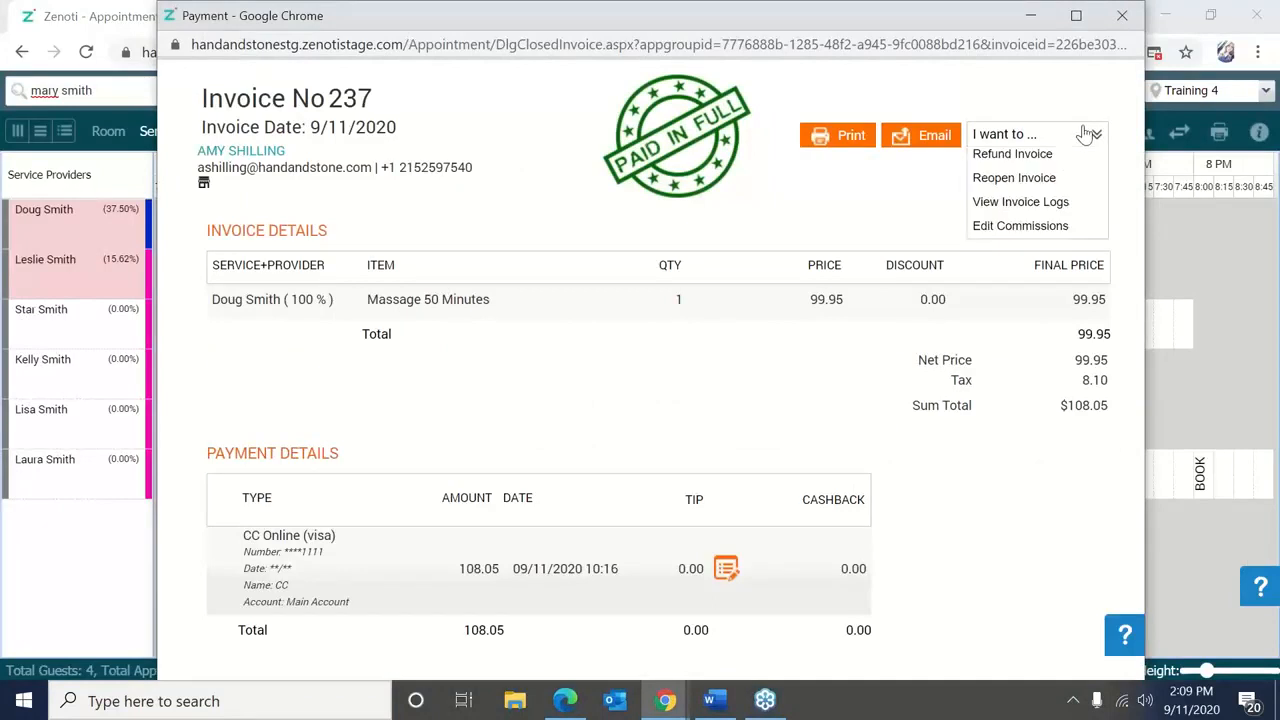
left_click(1050, 177)
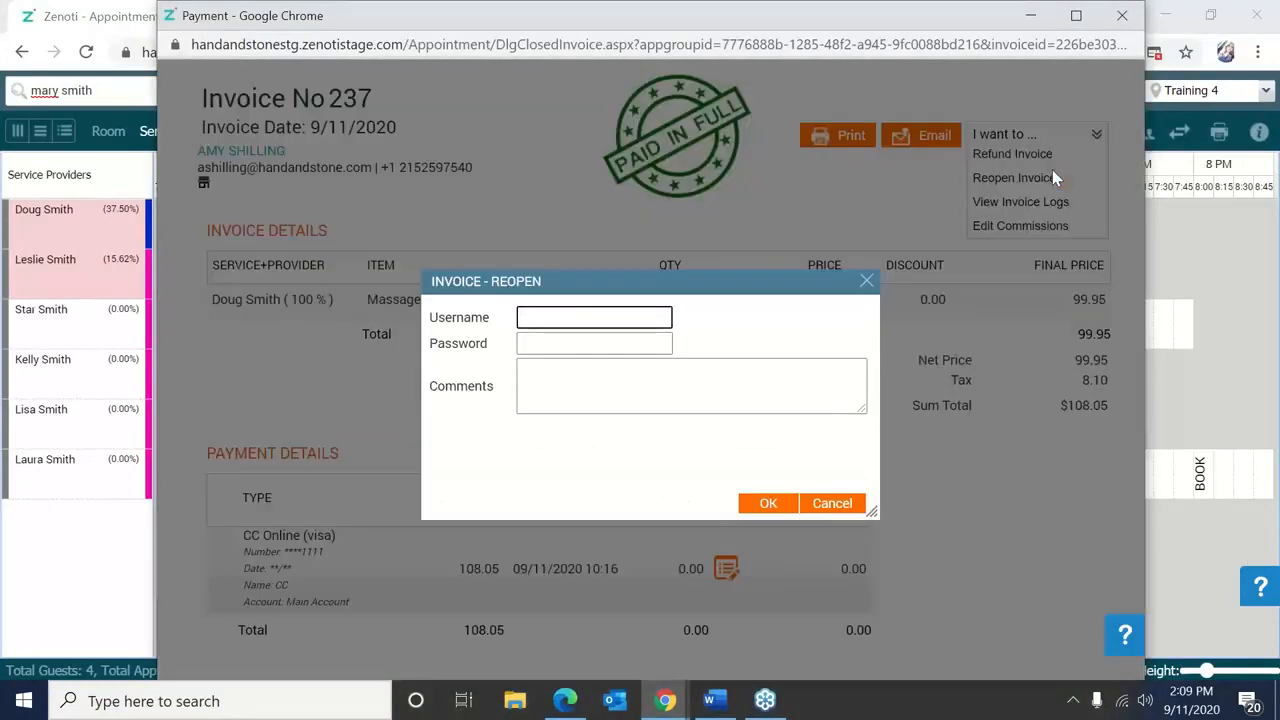
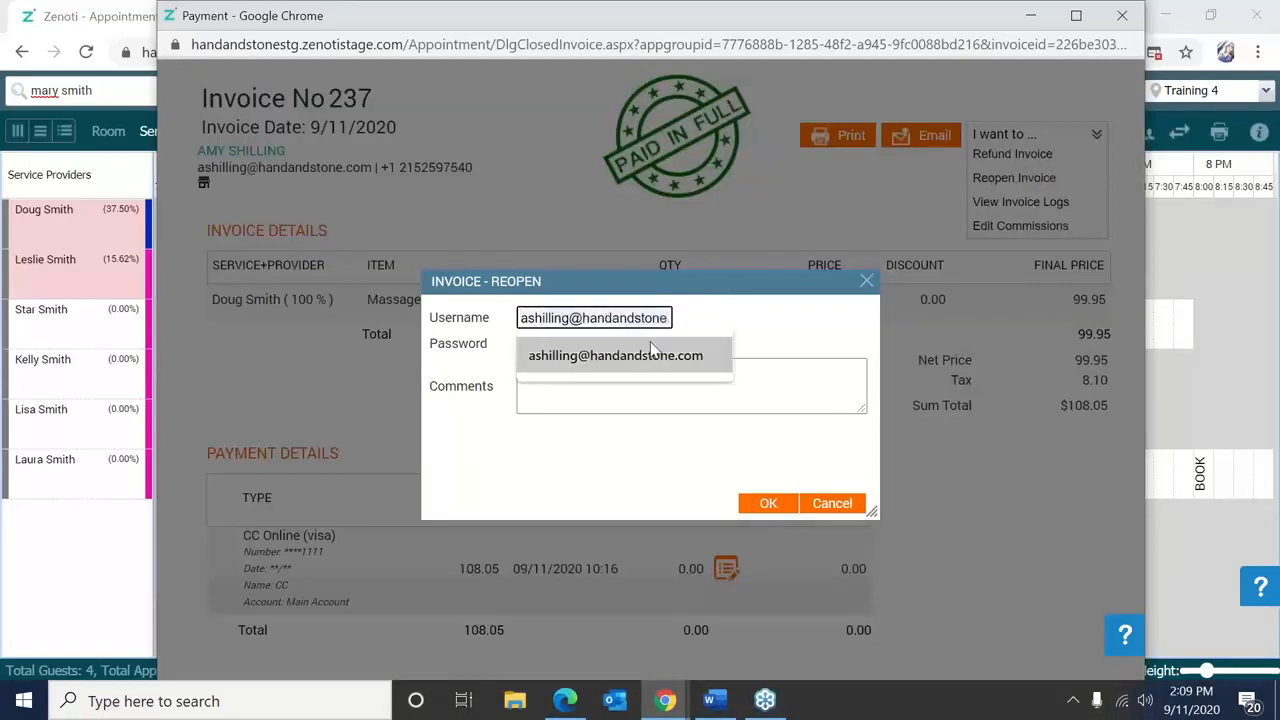
left_click(654, 352)
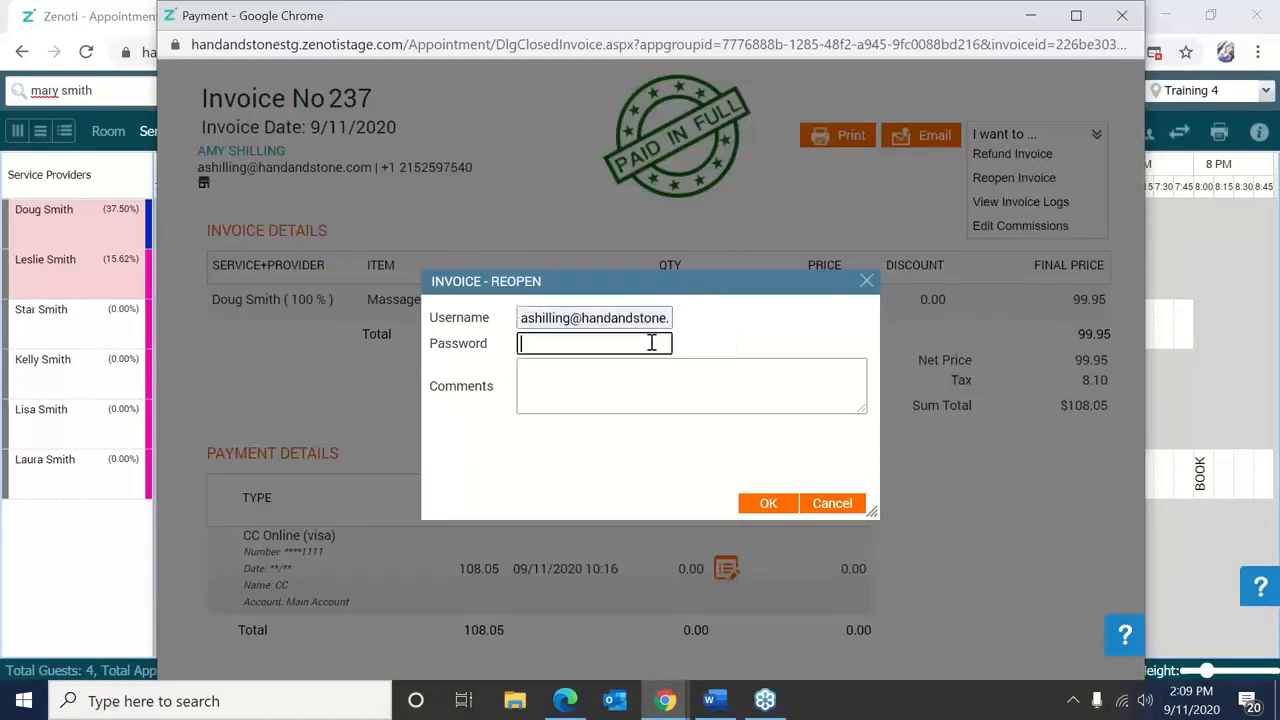
left_click(651, 343)
type("•••••••••")
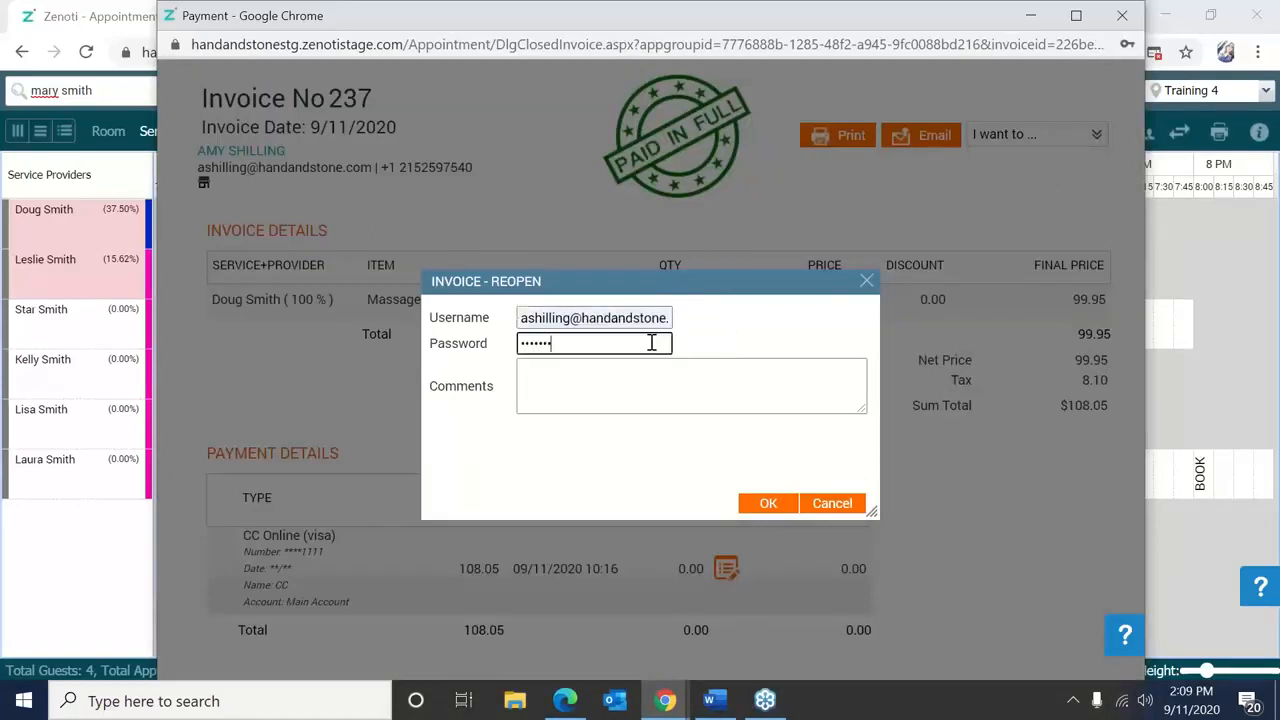
left_click(651, 372)
type("Editing")
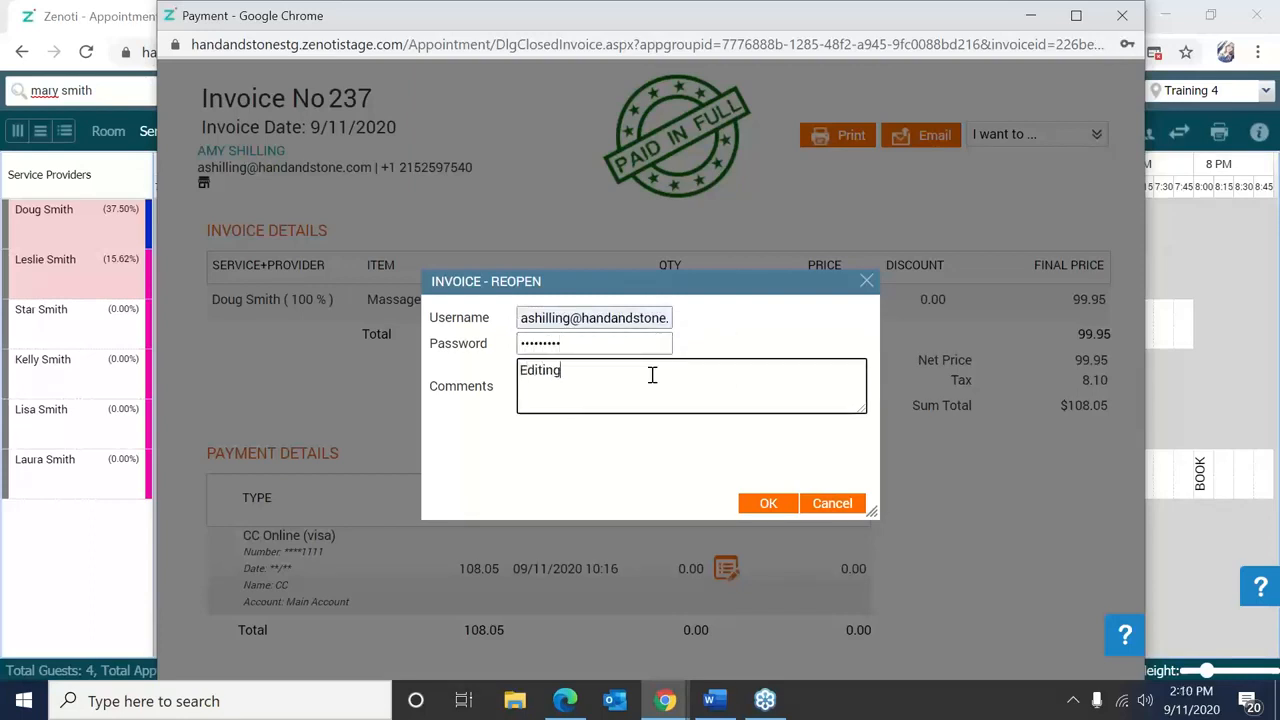
left_click(766, 508)
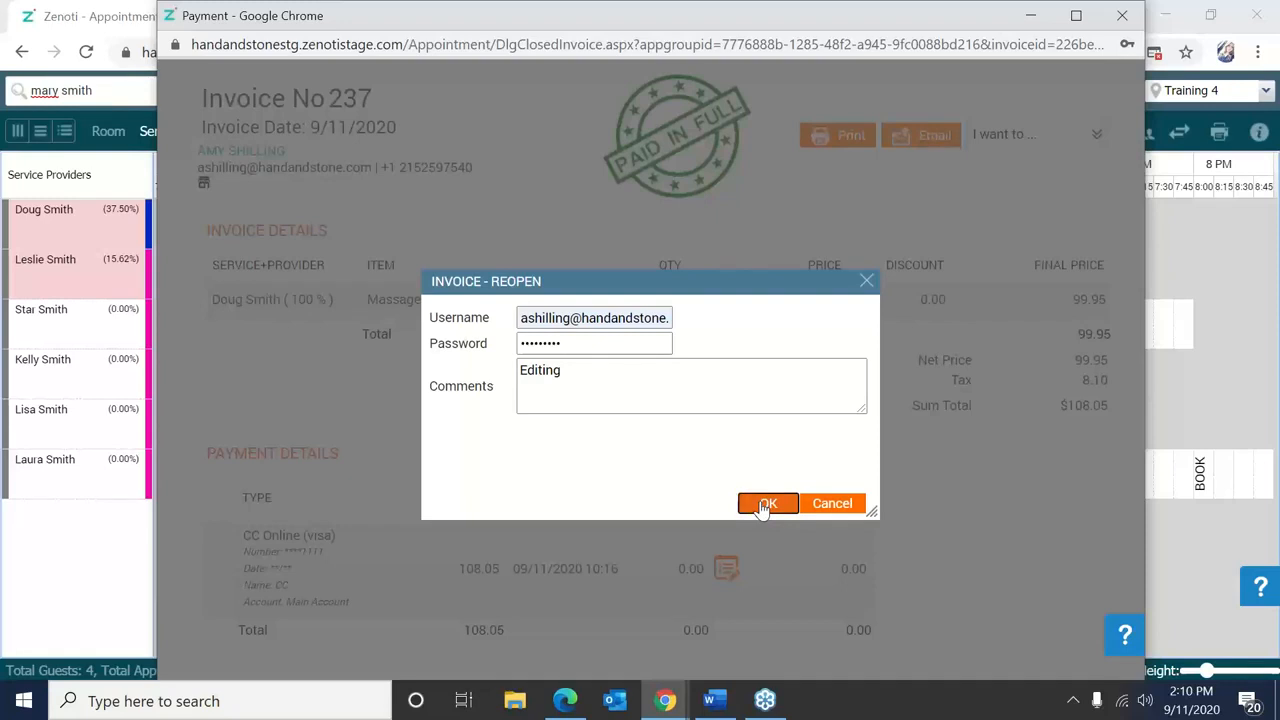
left_click(869, 287)
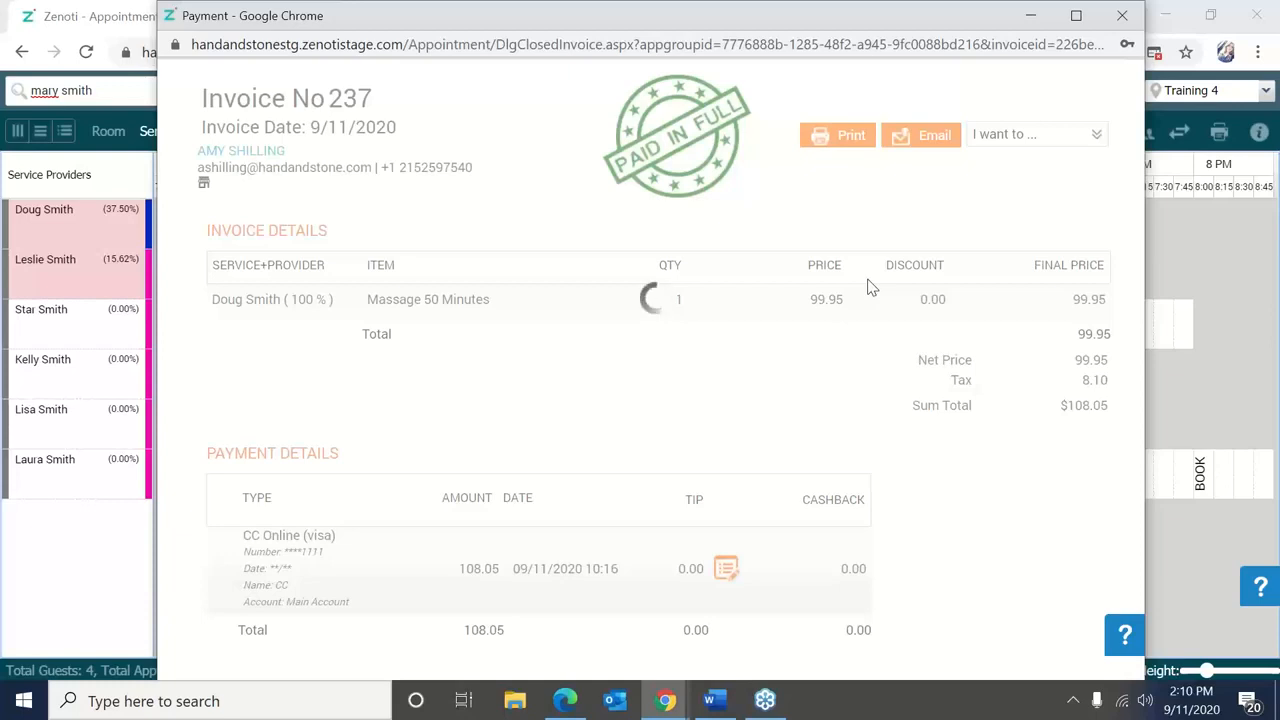
Close the invoice and open the massage customer's guest history on the Appointments tab.
left_click(1122, 16)
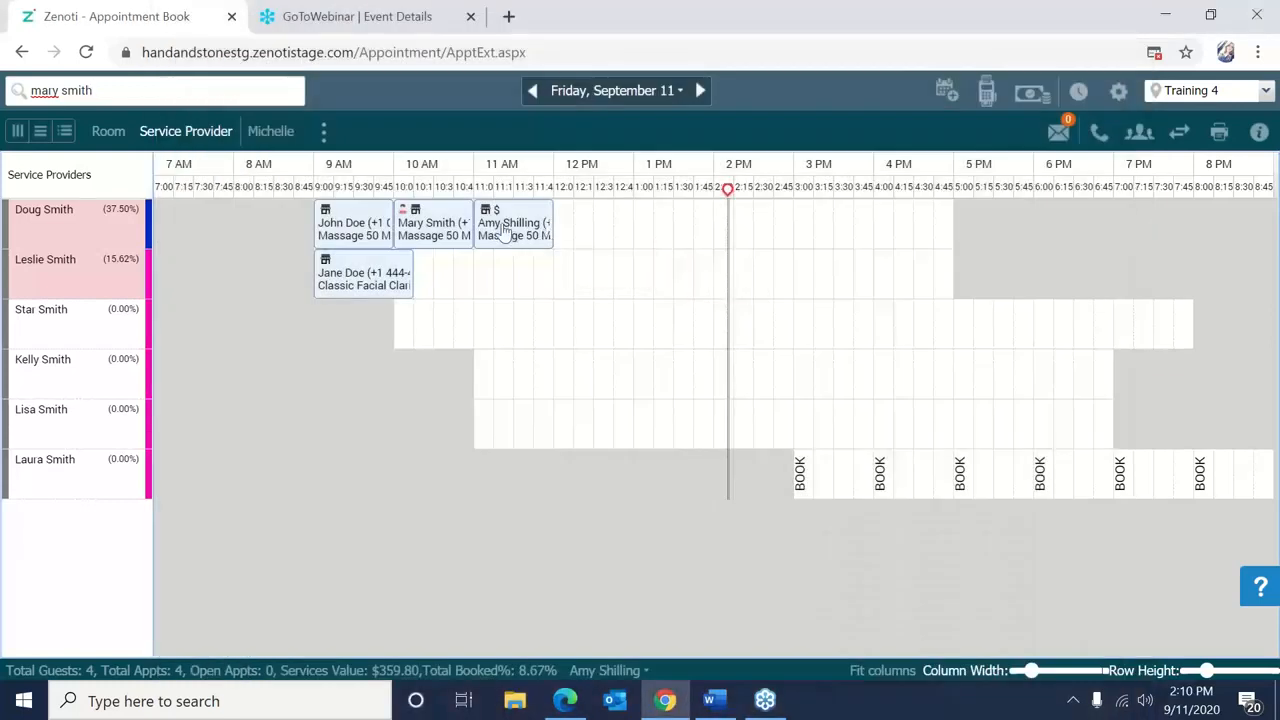
right_click(505, 230)
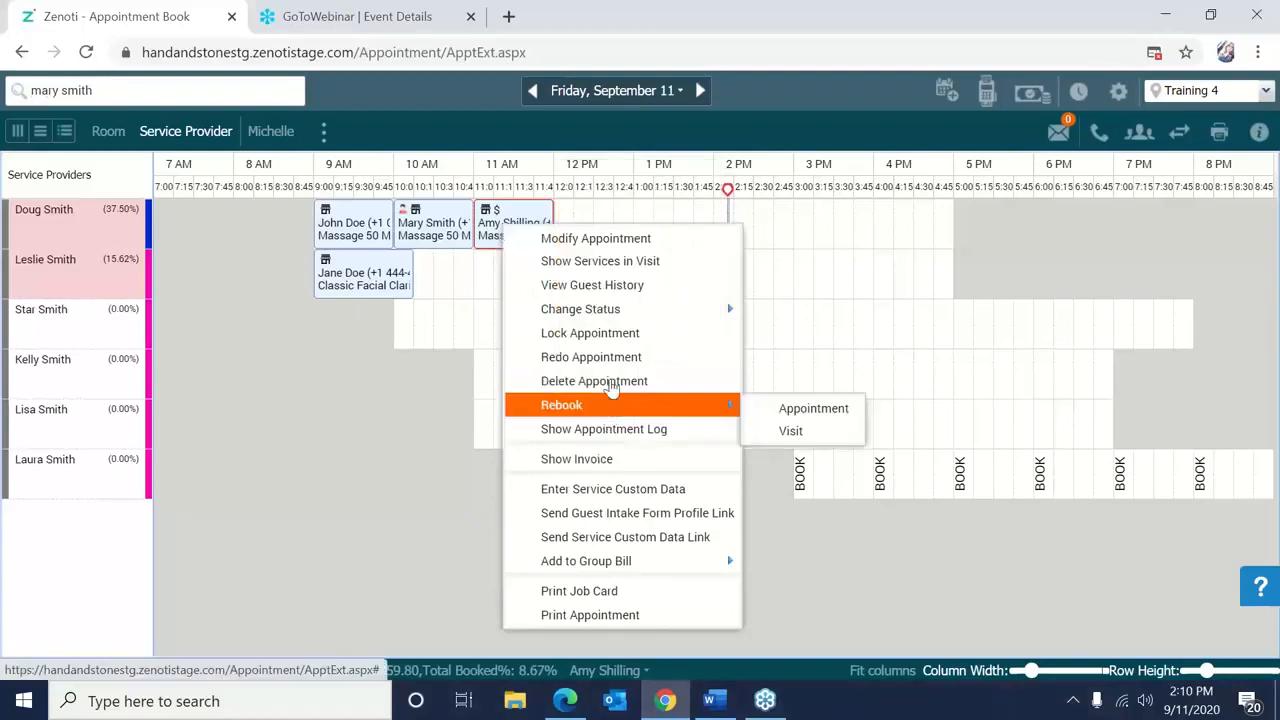
left_click(588, 290)
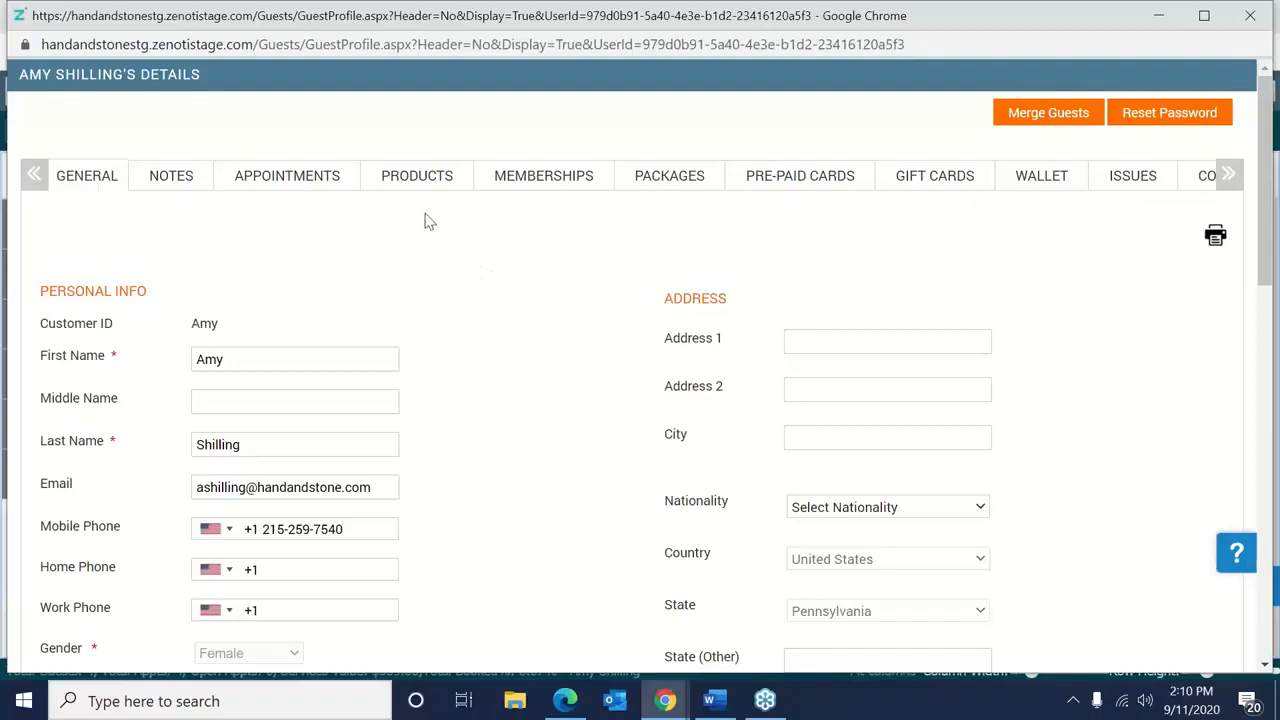
left_click(333, 195)
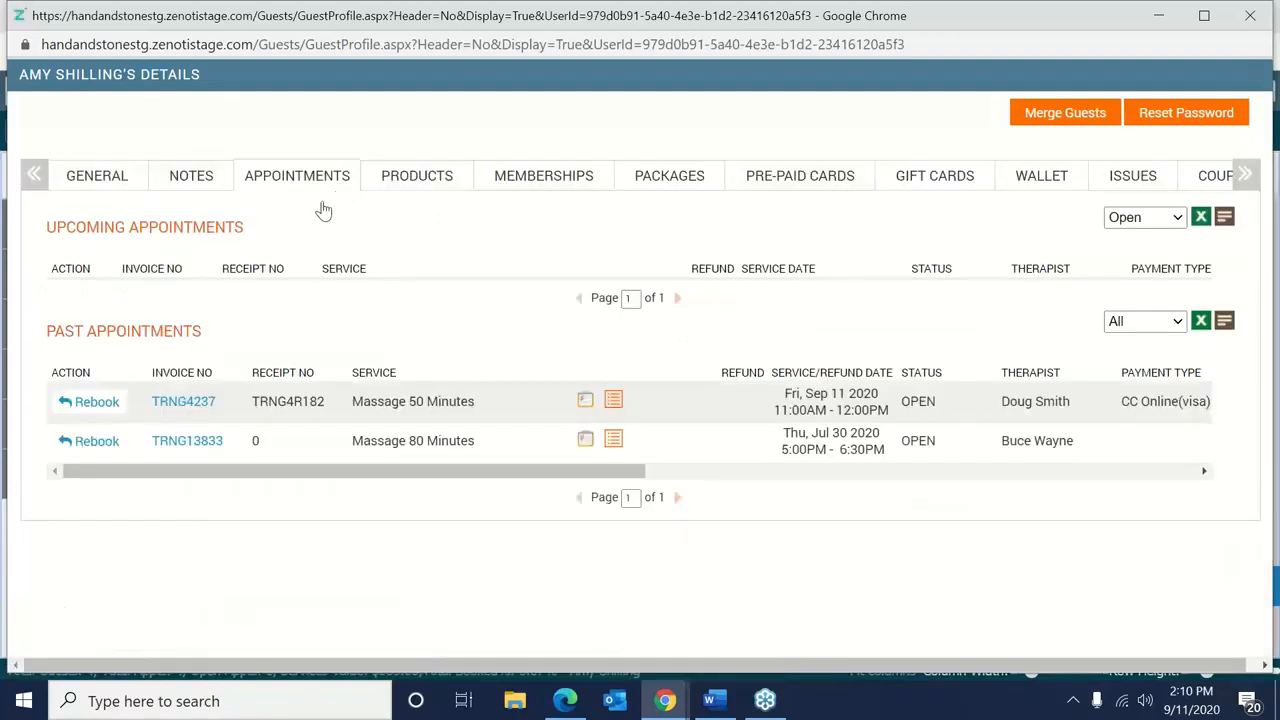
Open invoice TRNG4237's payment screen and position it to show the $108.05 payment table.
left_click(205, 404)
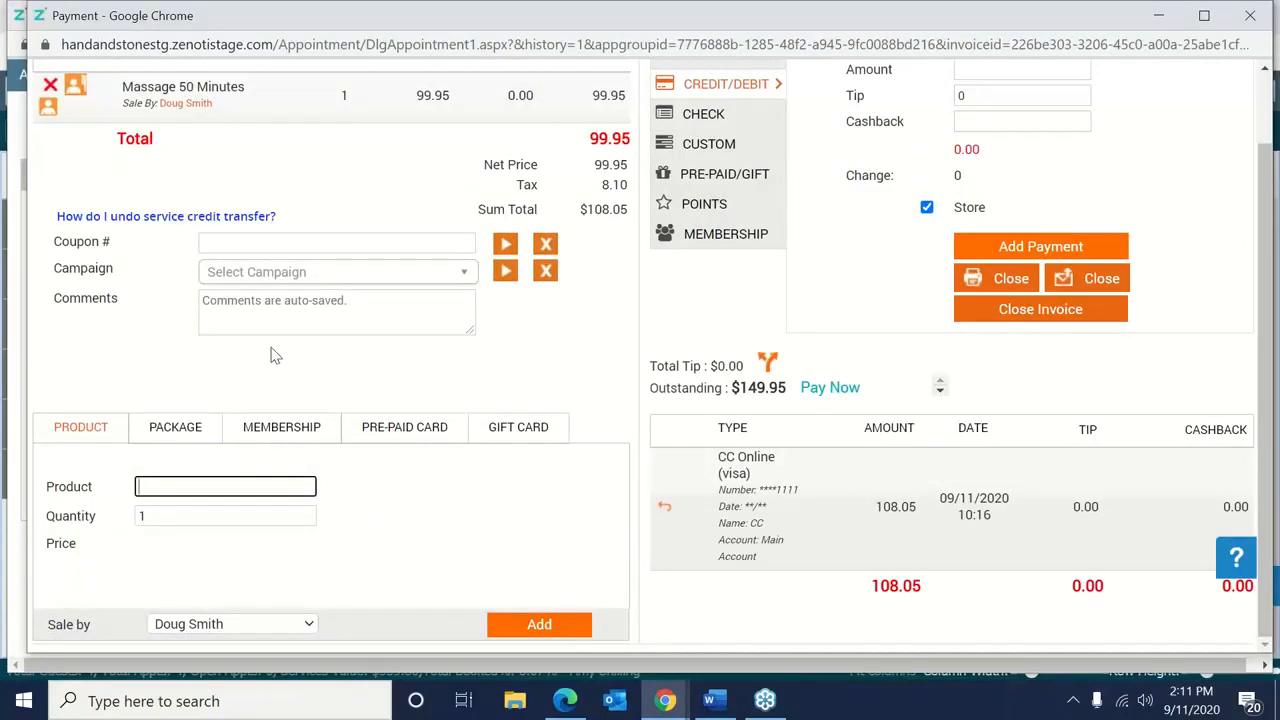
left_click_drag(1024, 24, 977, 41)
left_click(1213, 109)
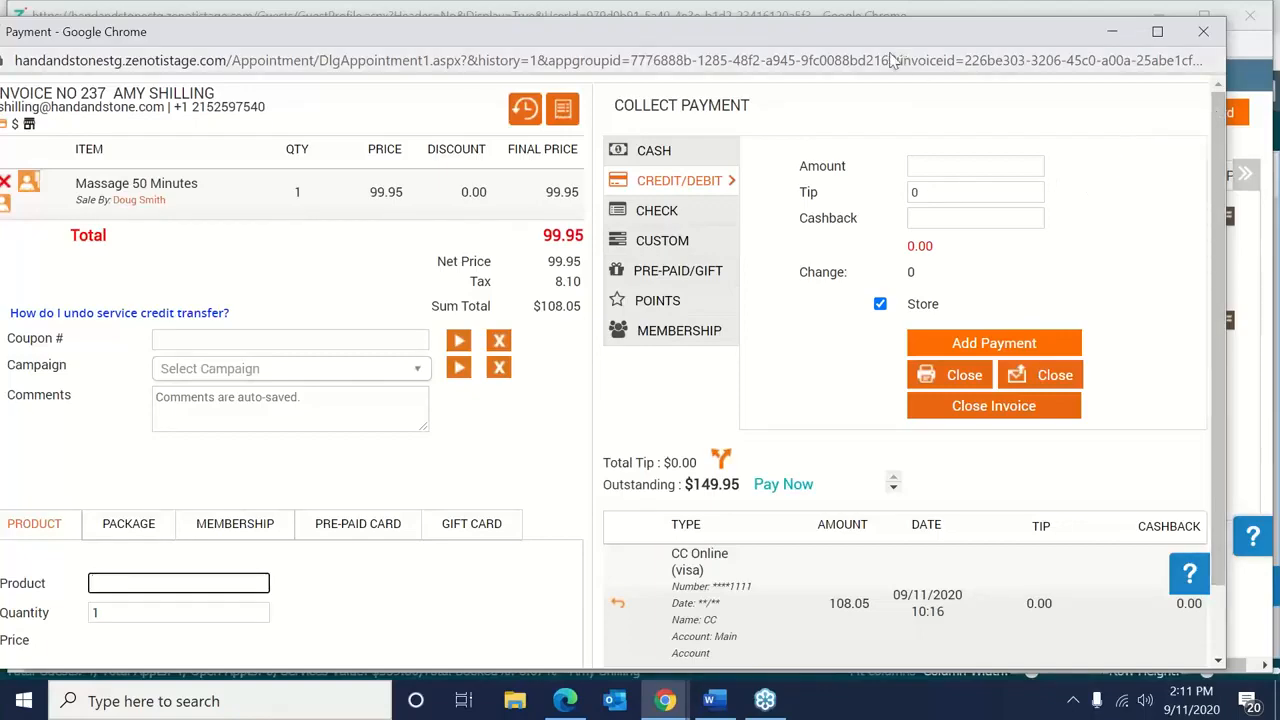
left_click_drag(872, 38, 898, 30)
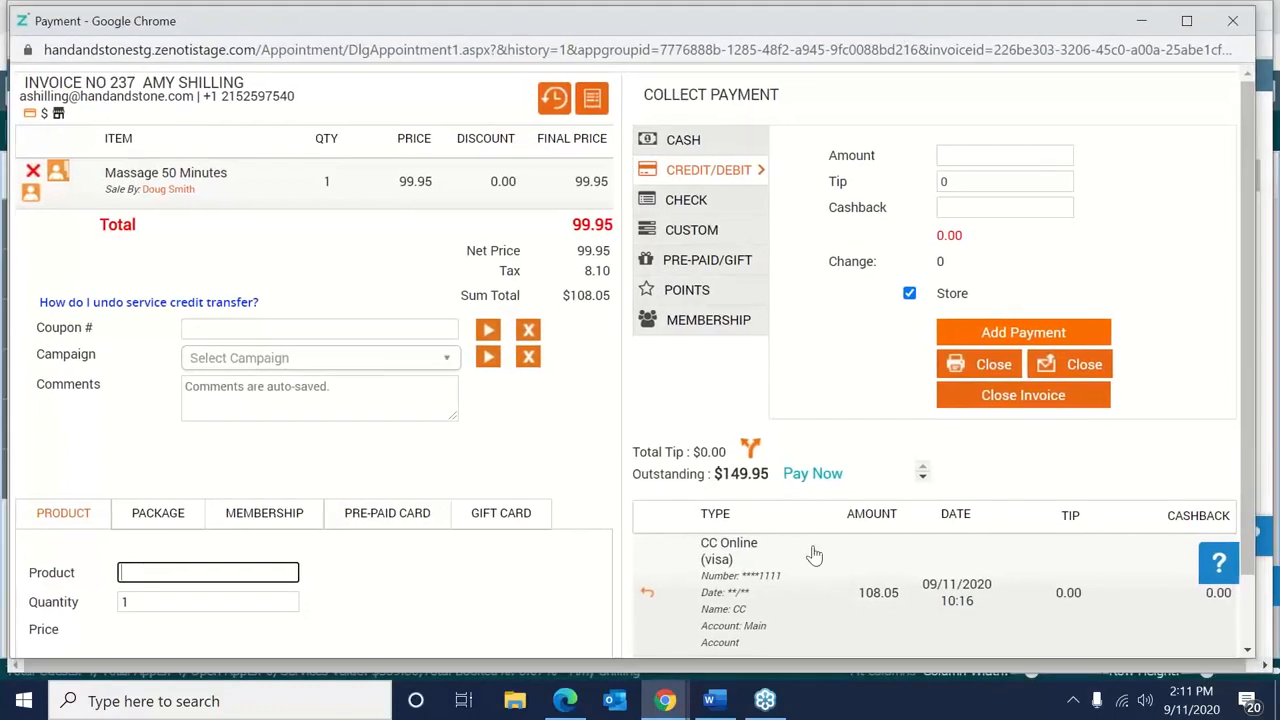
scroll(1244, 479, "down", 1)
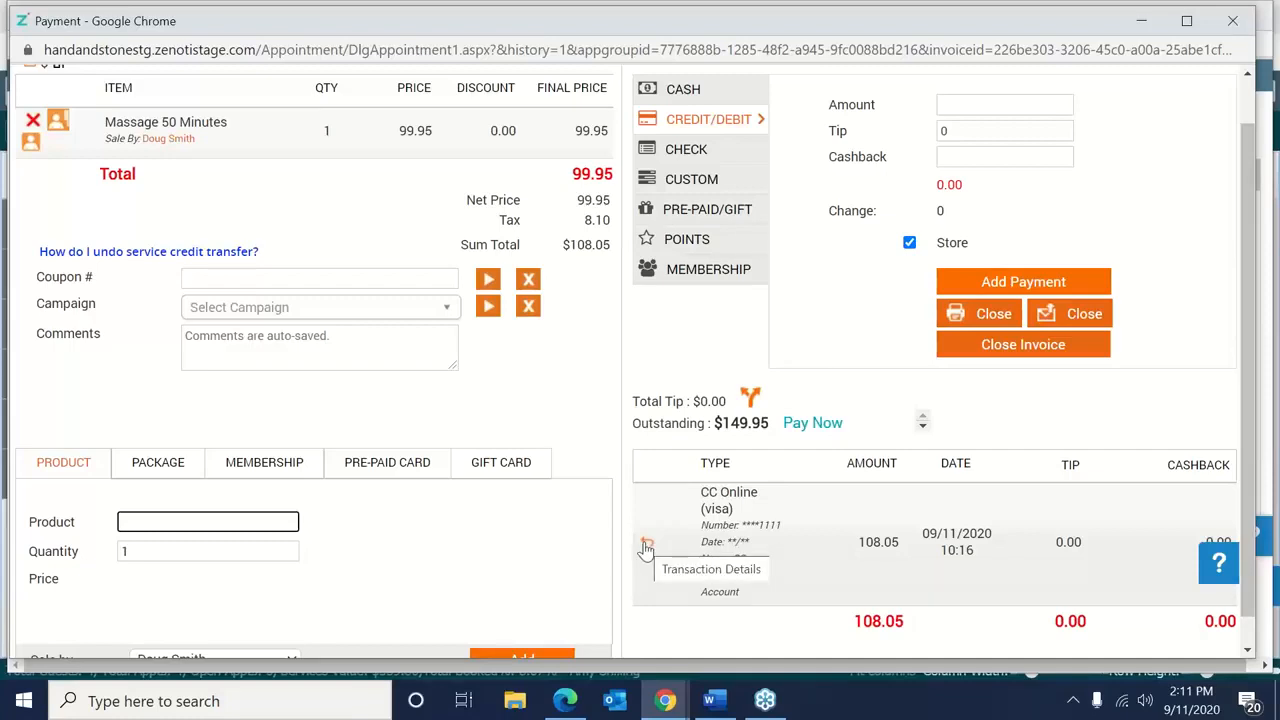
Refund the full 108.05 Visa payment and close the transaction details.
left_click(646, 546)
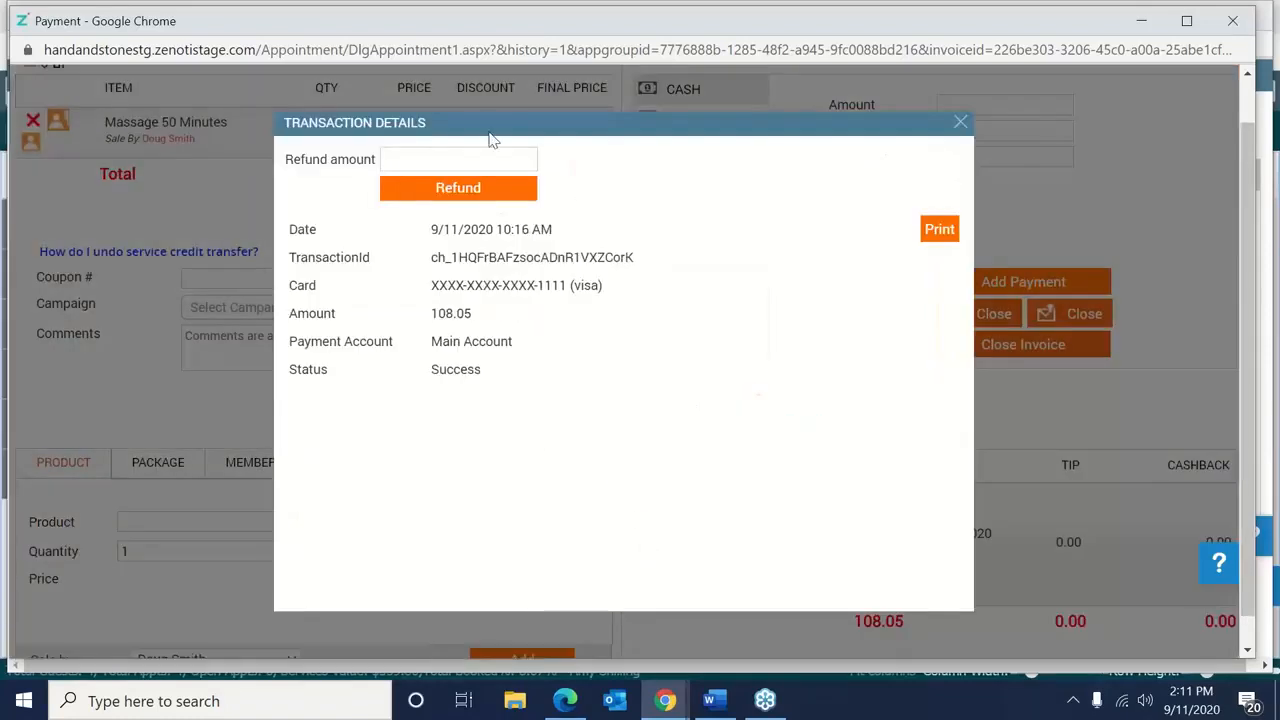
left_click(514, 162)
type("108.05")
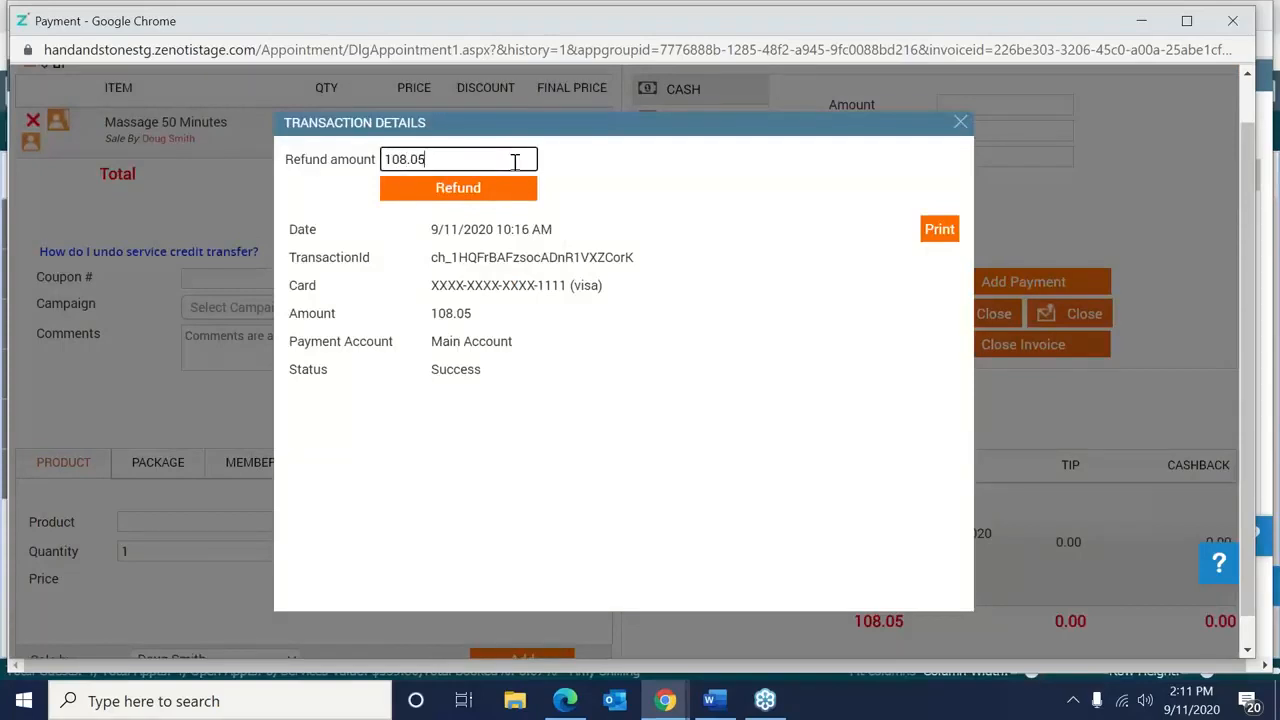
left_click(527, 190)
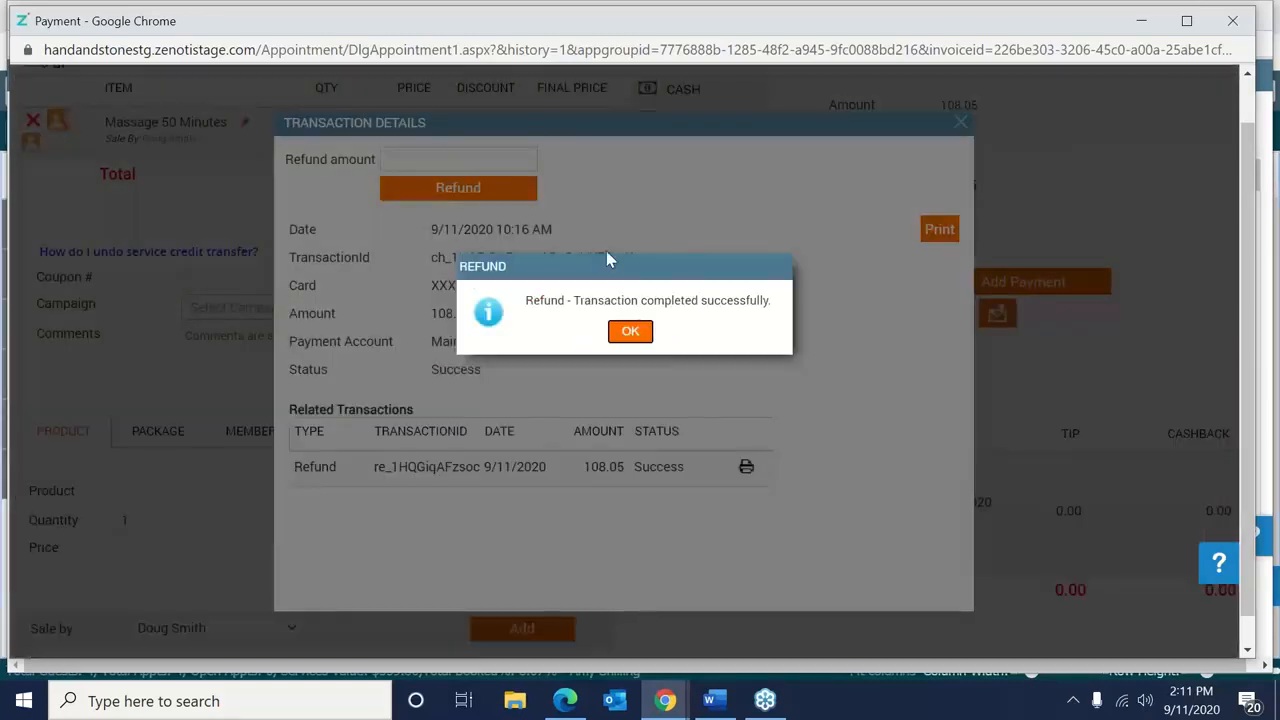
left_click(643, 330)
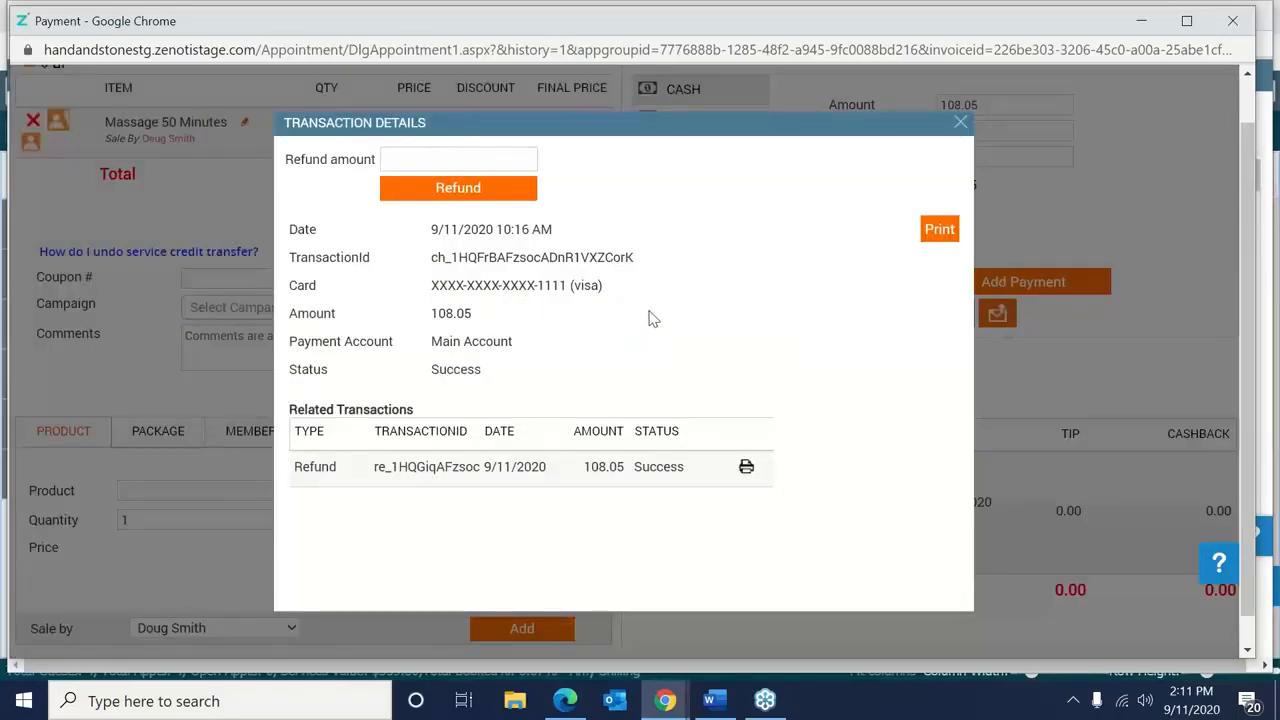
left_click(961, 123)
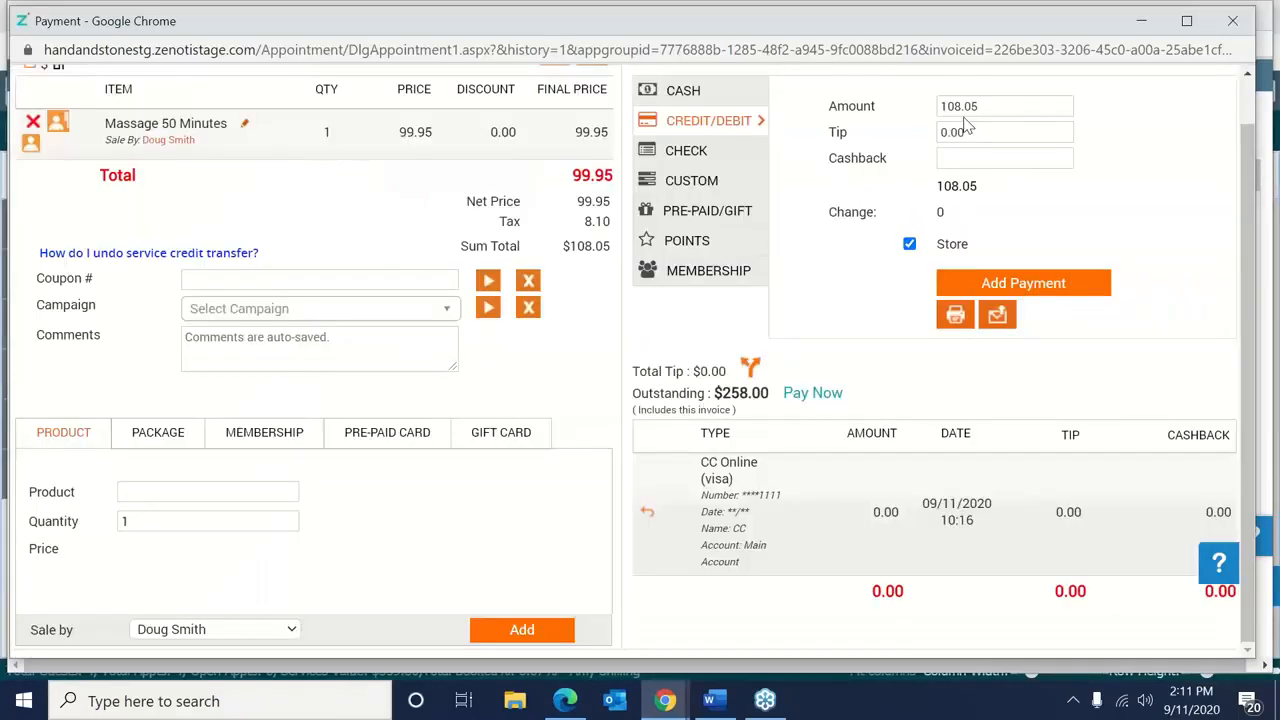
Toggle the payment method to cash and back, and enter a 20.00 tip.
left_click(746, 104)
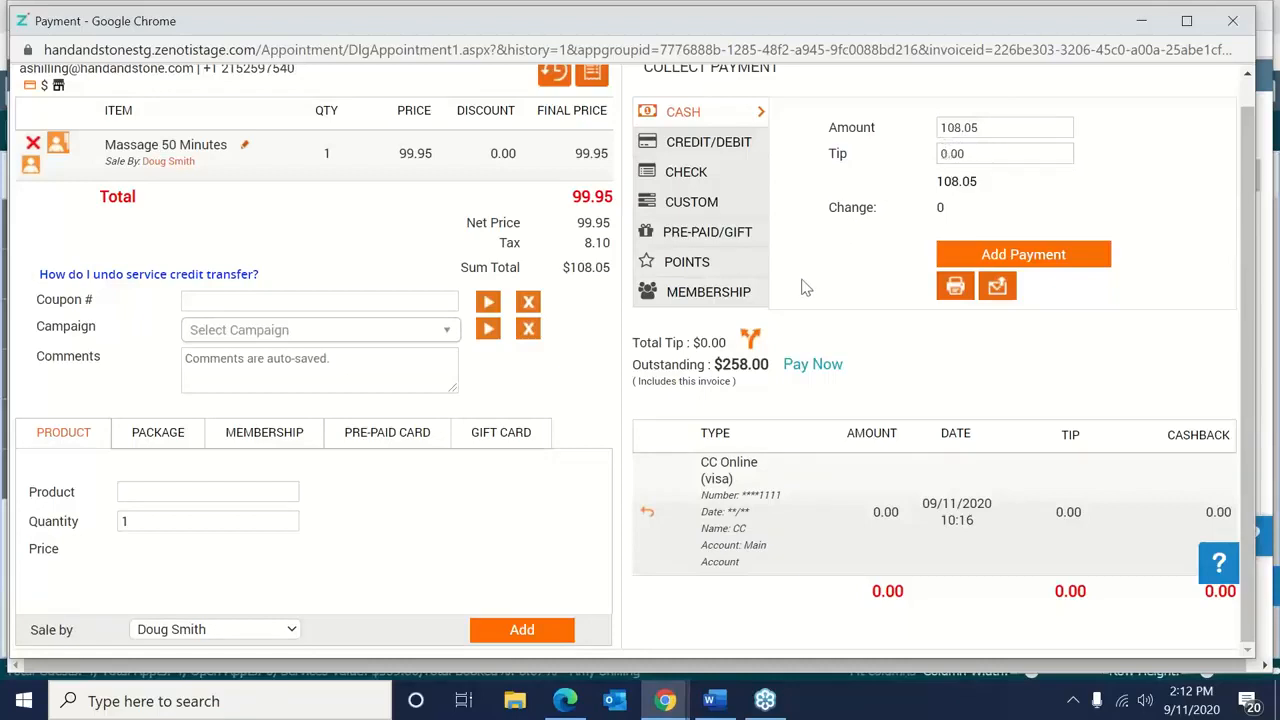
left_click(752, 152)
left_click(968, 131)
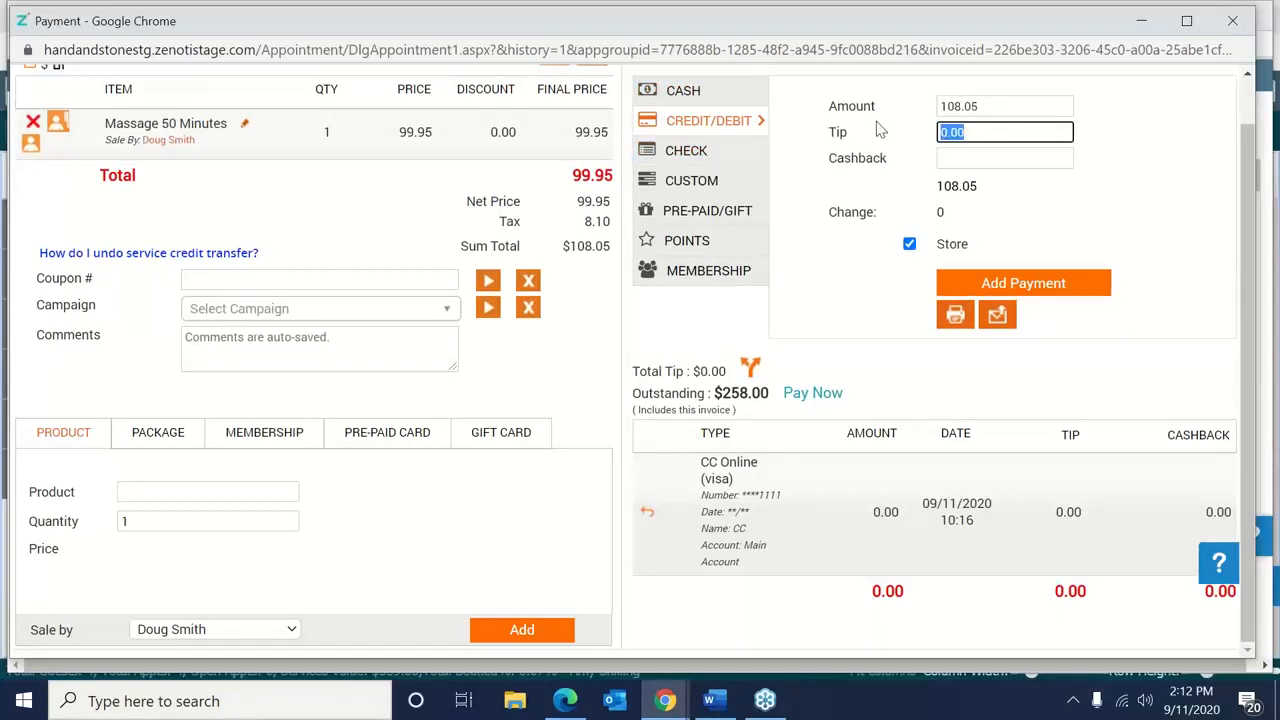
type("20.00")
Apply the USD 10 off campaign to the massage and switch payment to cash.
left_click(254, 319)
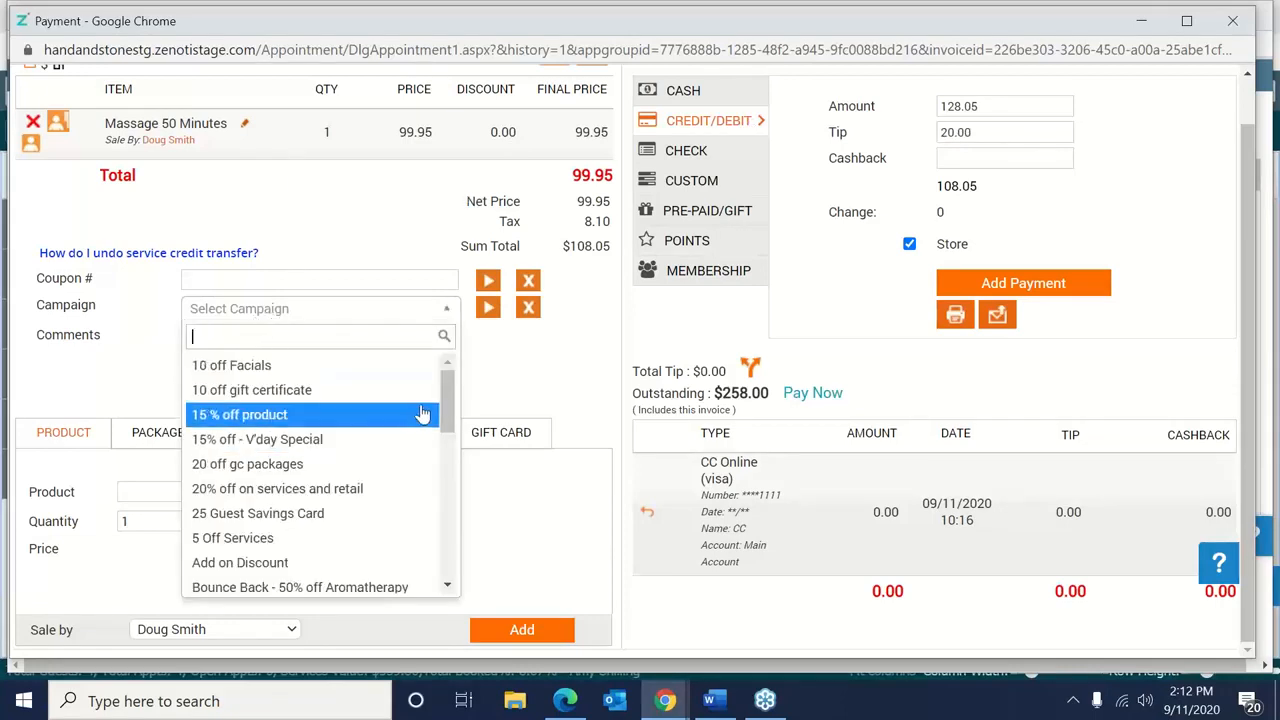
left_click_drag(450, 408, 445, 548)
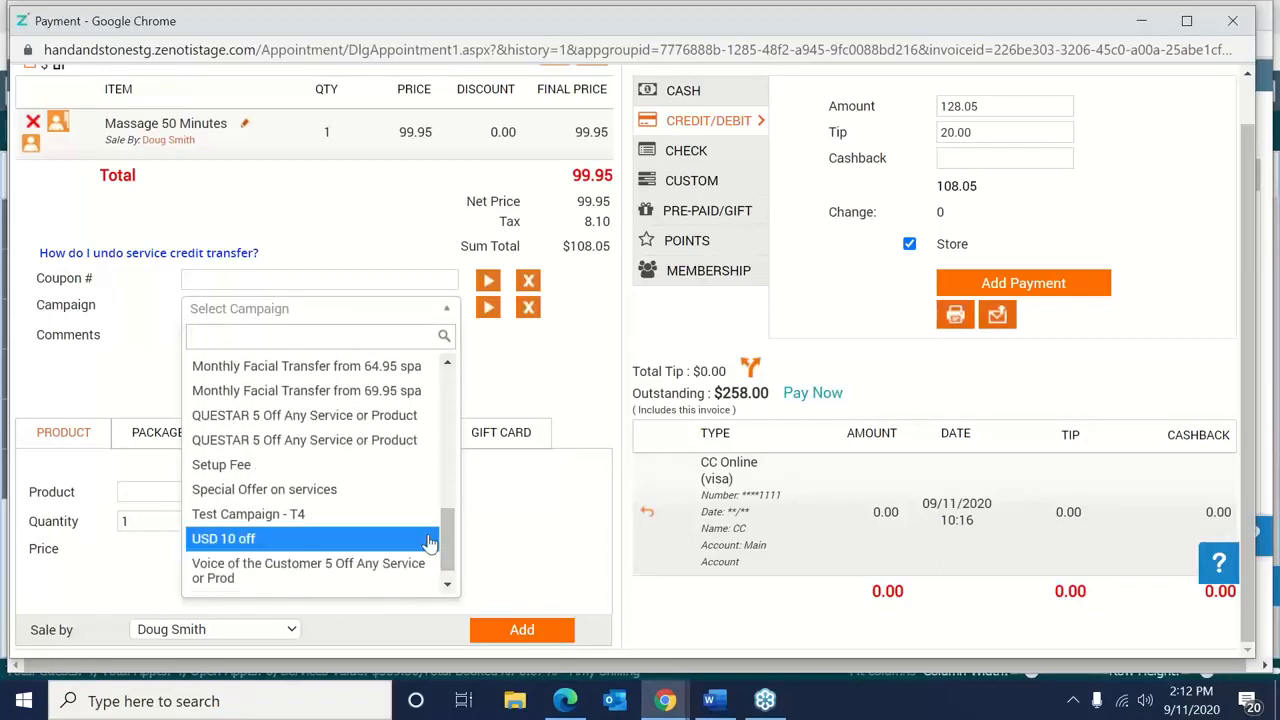
left_click(434, 536)
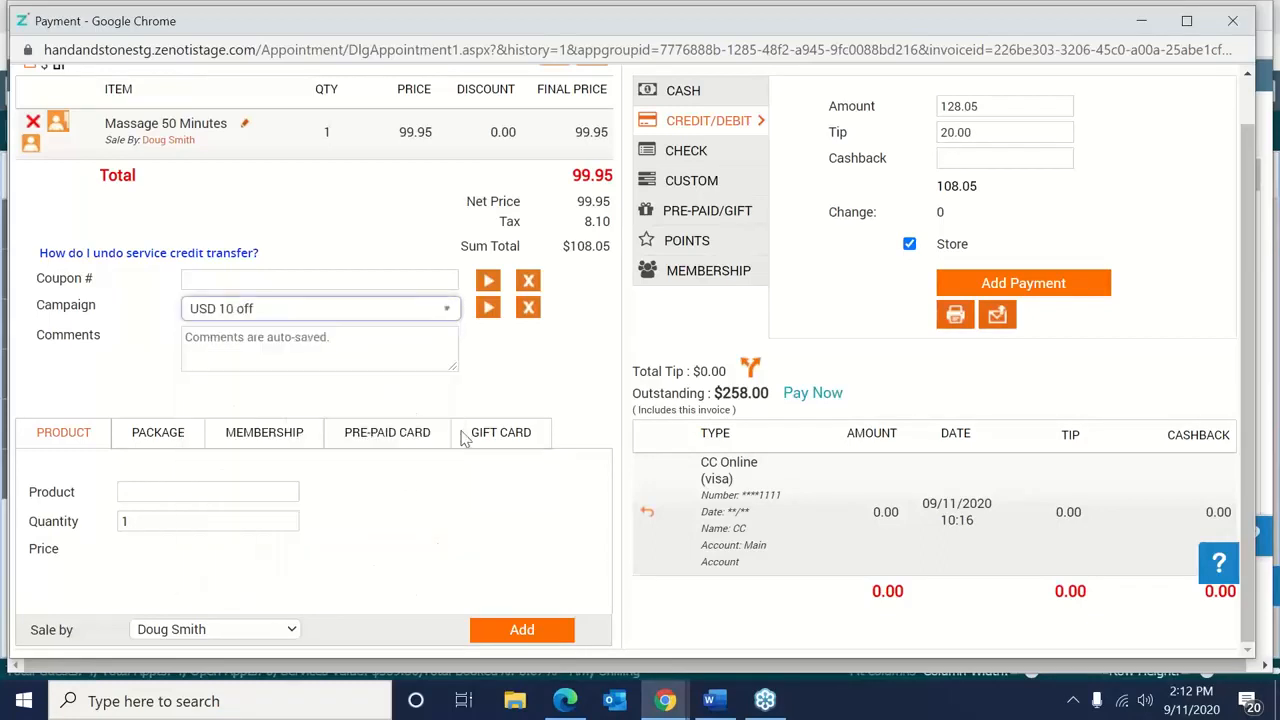
left_click(497, 310)
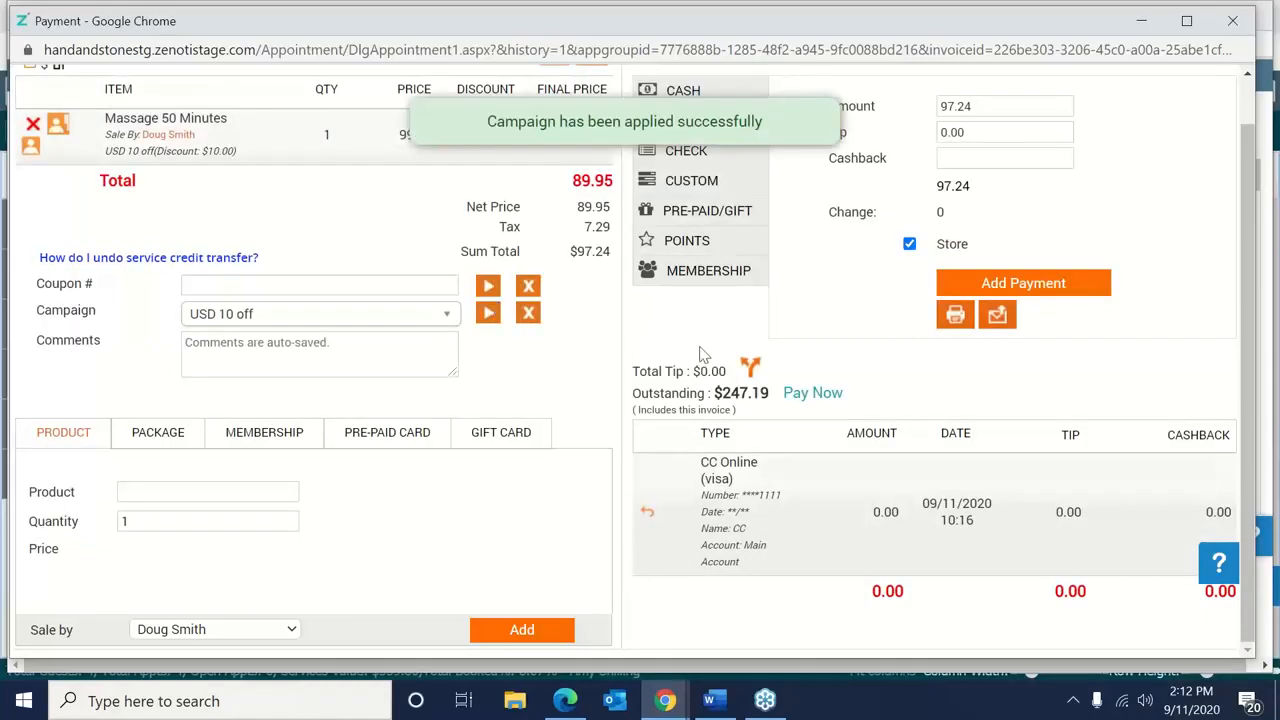
left_click(738, 100)
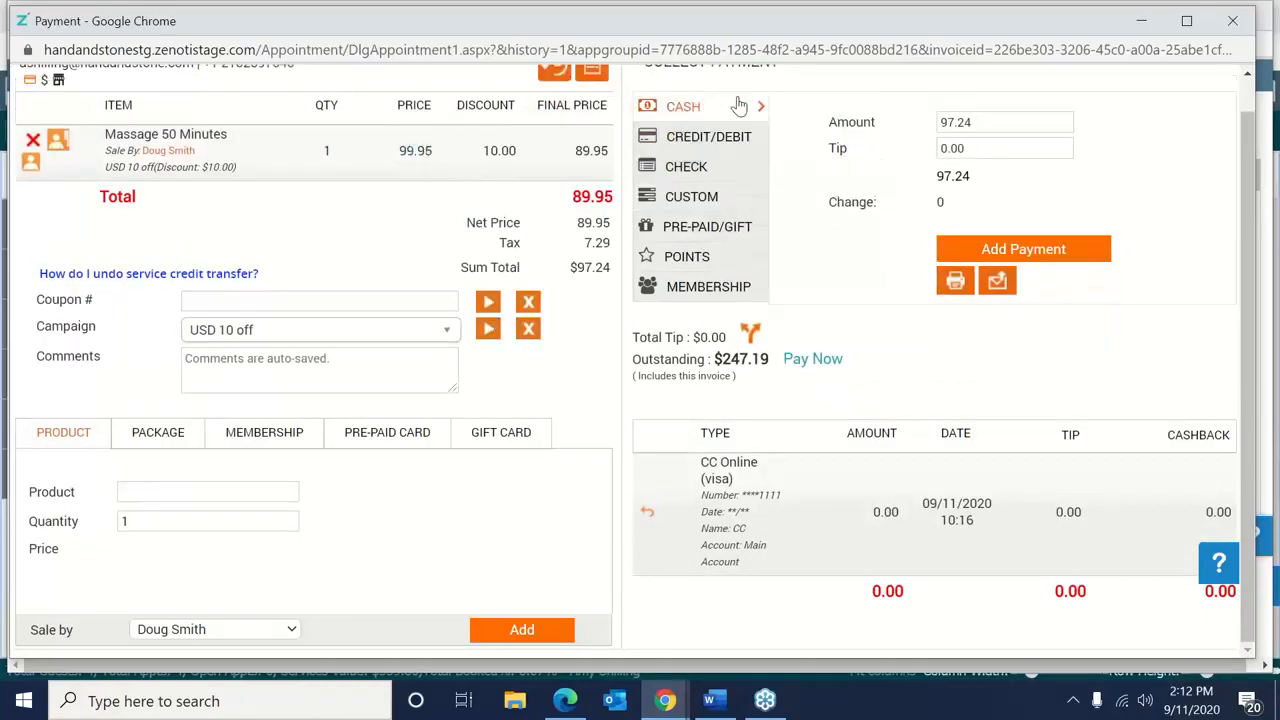
Enter a 20.00 tip, add the 97.24 cash payment and close invoice 237.
left_click(965, 147)
type("0")
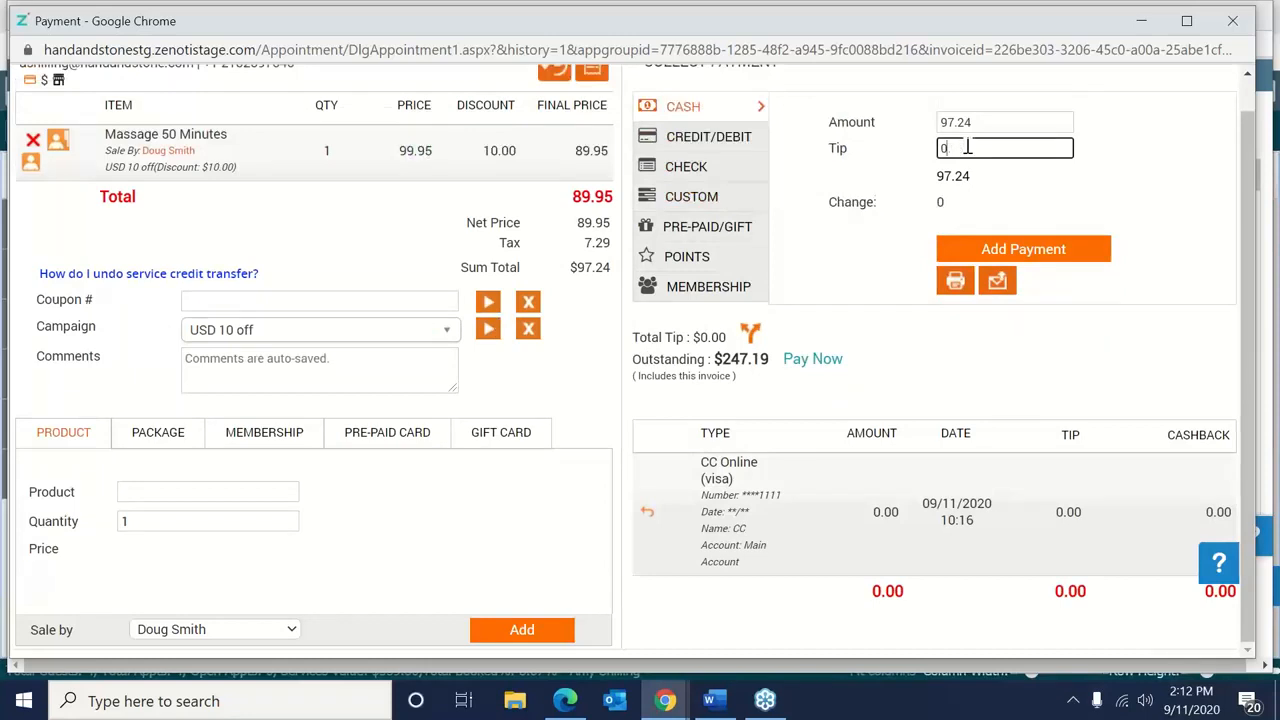
type("20.00")
left_click(1060, 249)
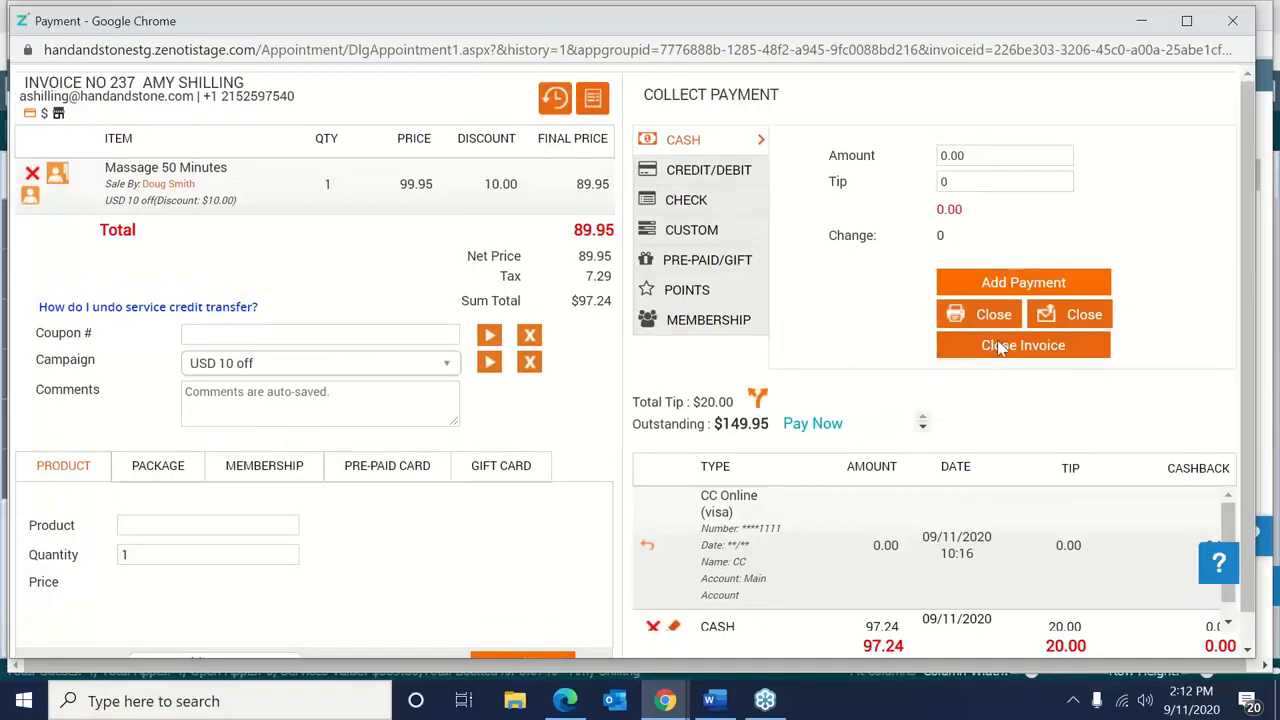
left_click(1000, 346)
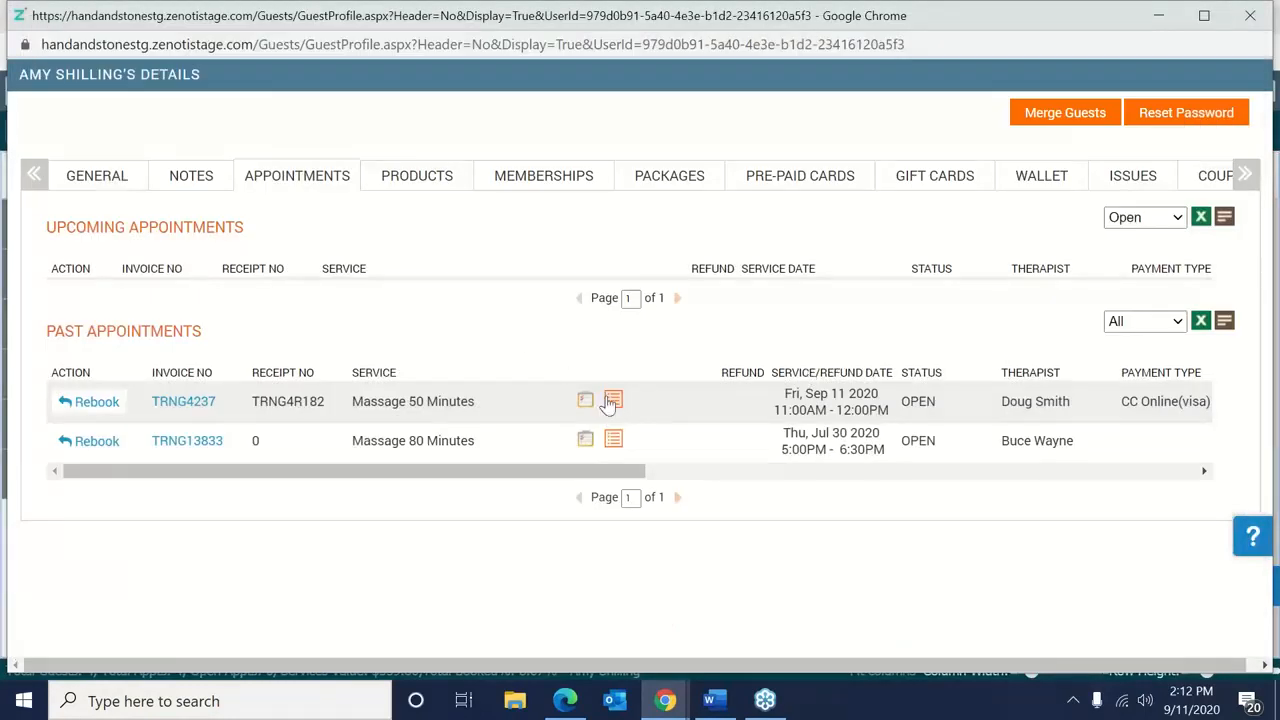
left_click_drag(1102, 30, 1075, 30)
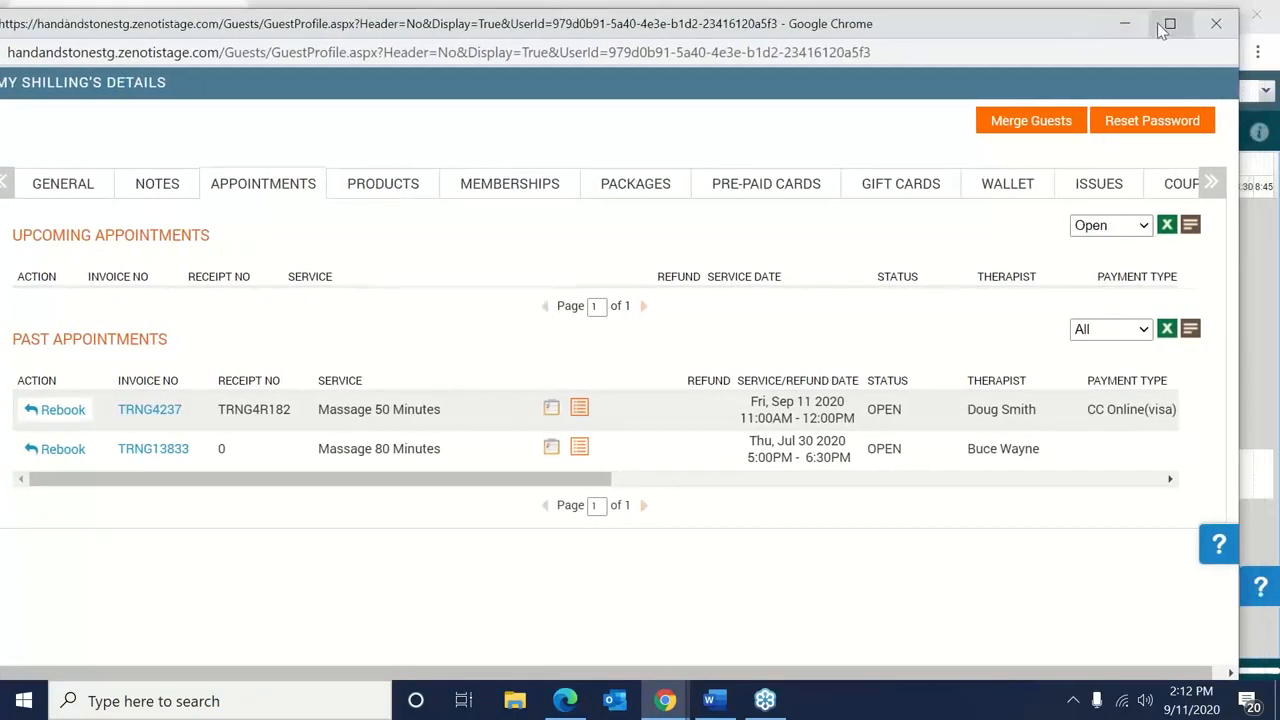
Close guest details, show the massage appointment's invoice 237, and list its 'I want to...' actions.
left_click(1214, 23)
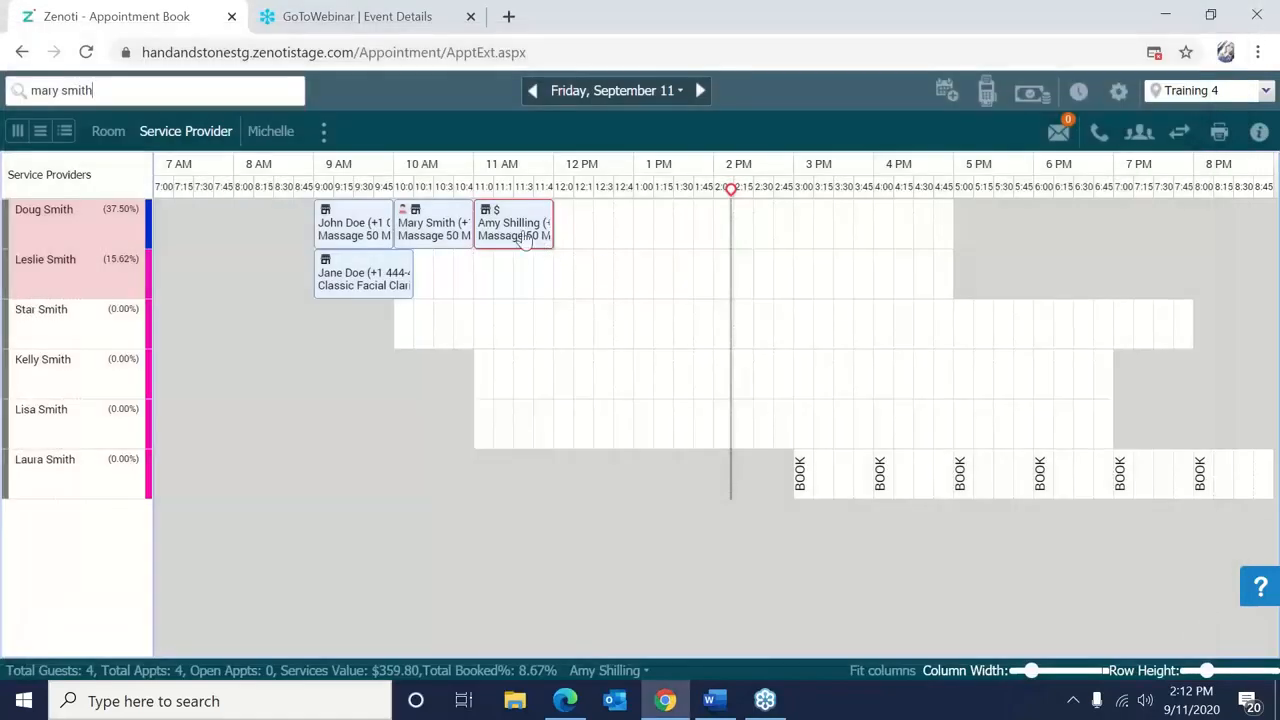
right_click(525, 240)
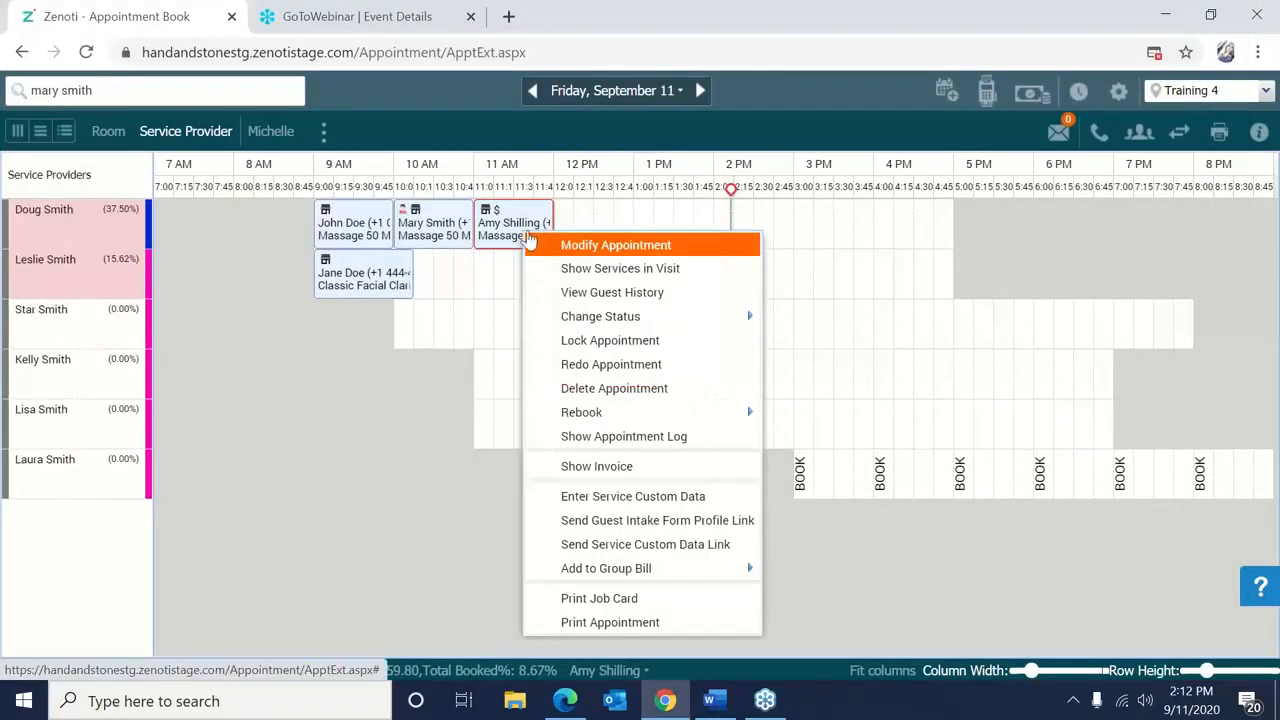
left_click(519, 235)
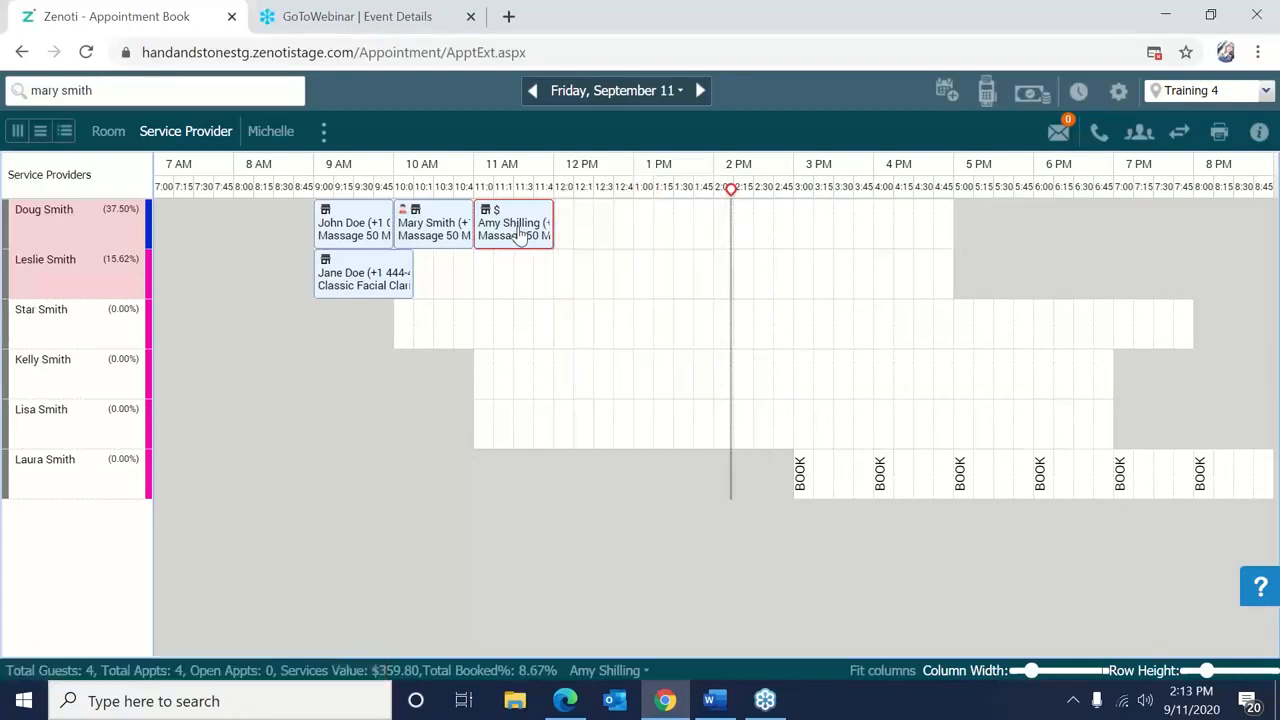
right_click(519, 235)
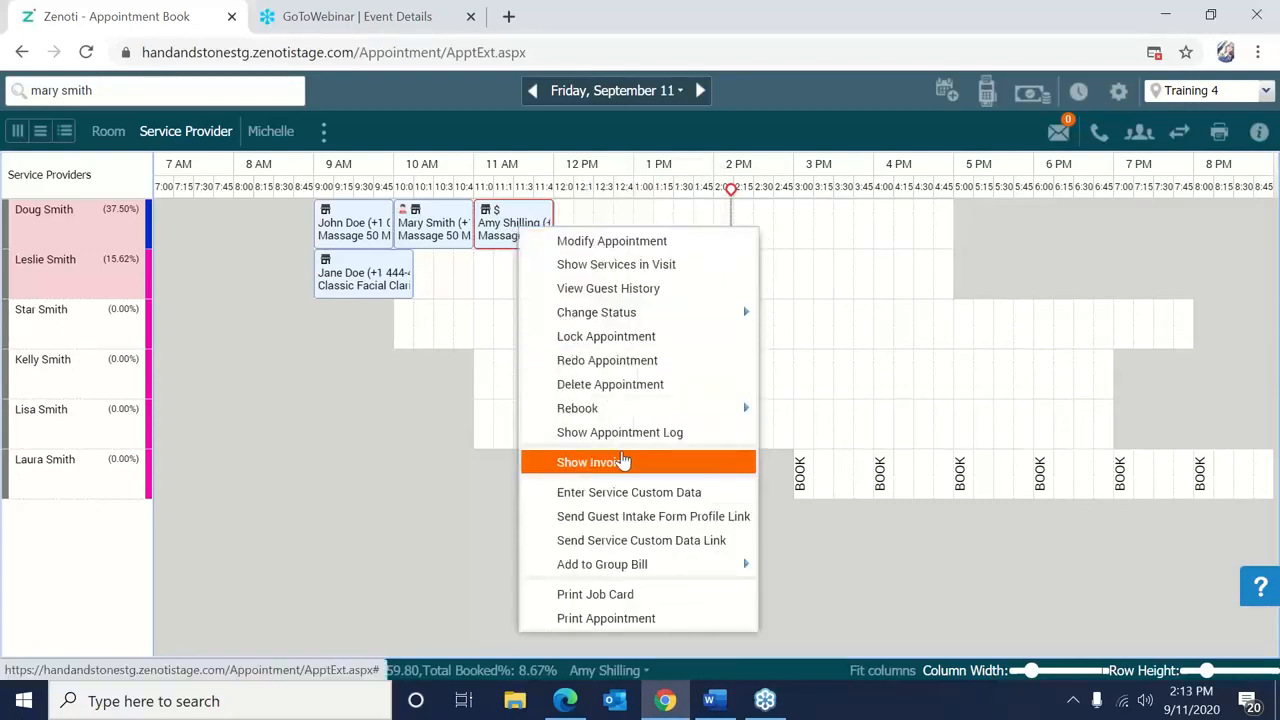
left_click(622, 460)
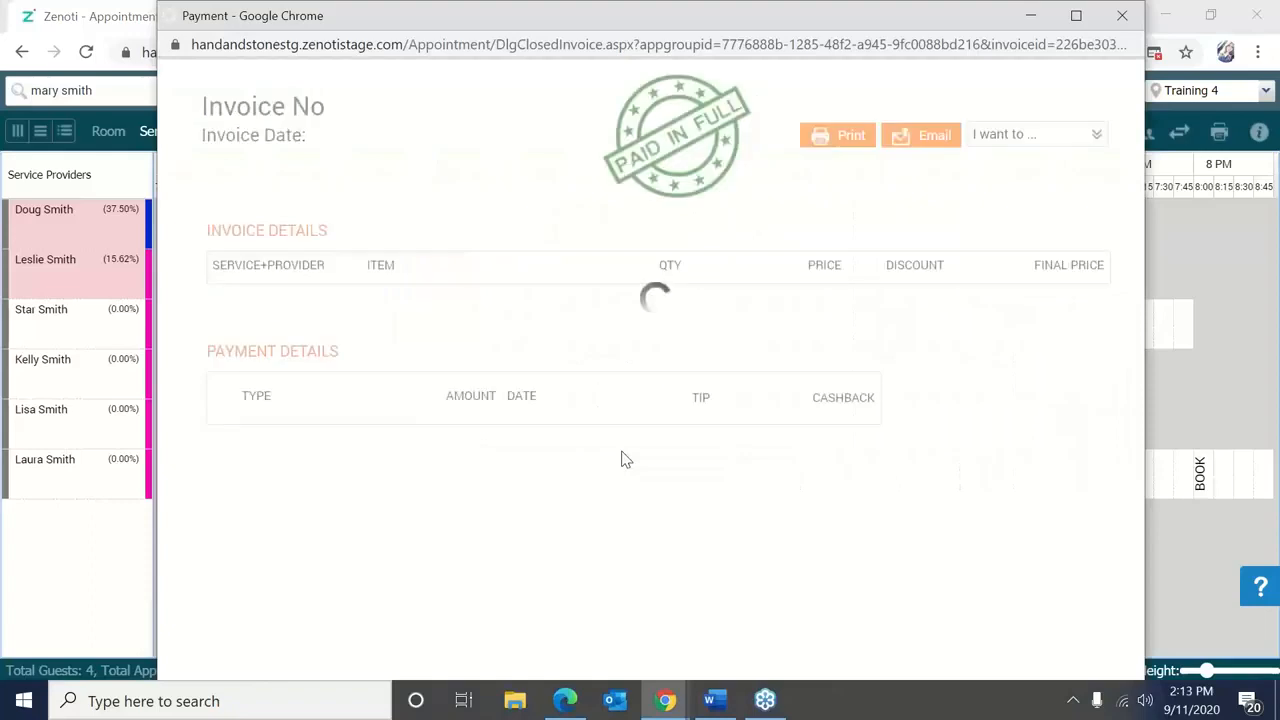
left_click(995, 157)
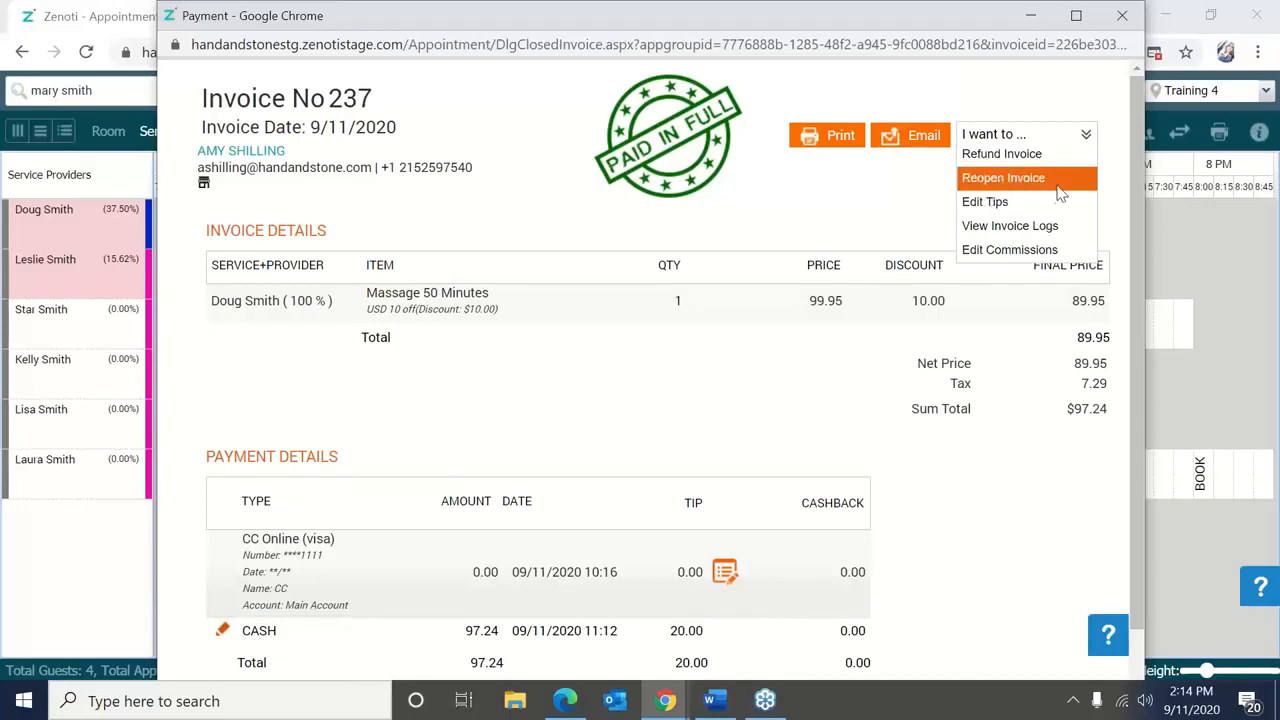
Close invoice 237's payment window to return to the September 11 appointment book.
left_click(1123, 18)
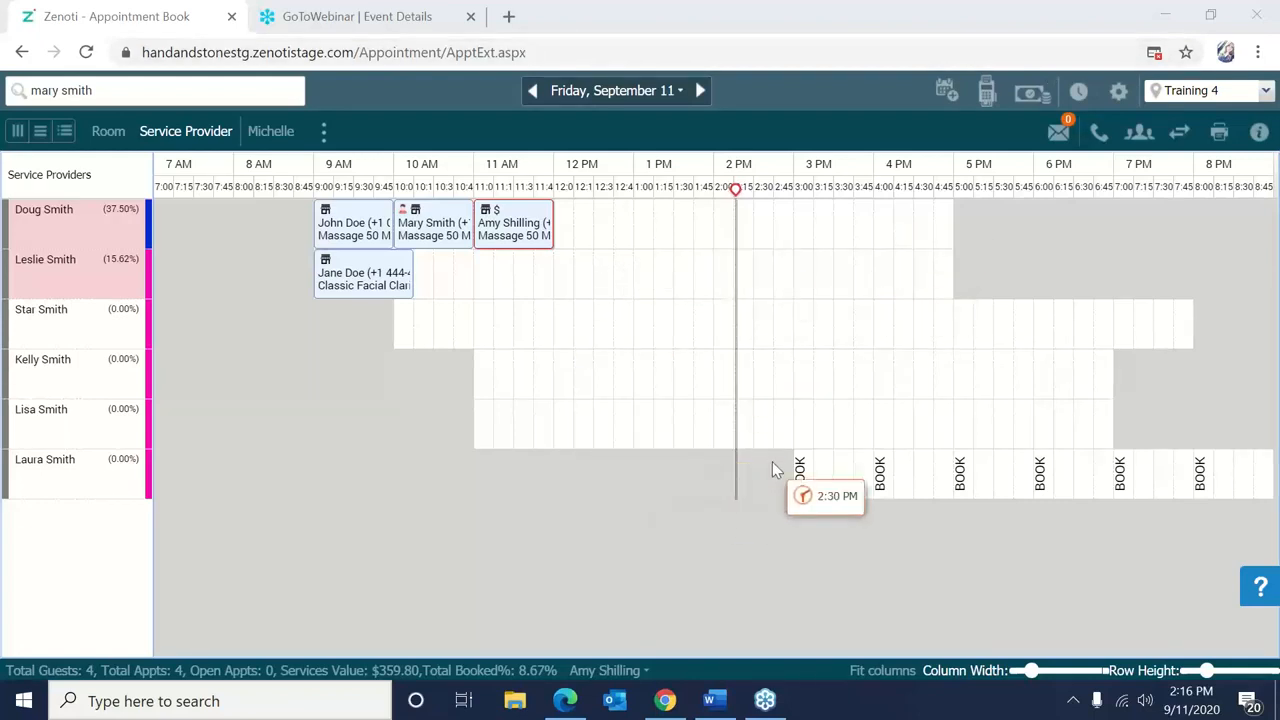
Open the TRNG4237 invoice log from the massage appointment's invoice in a new tab.
right_click(525, 227)
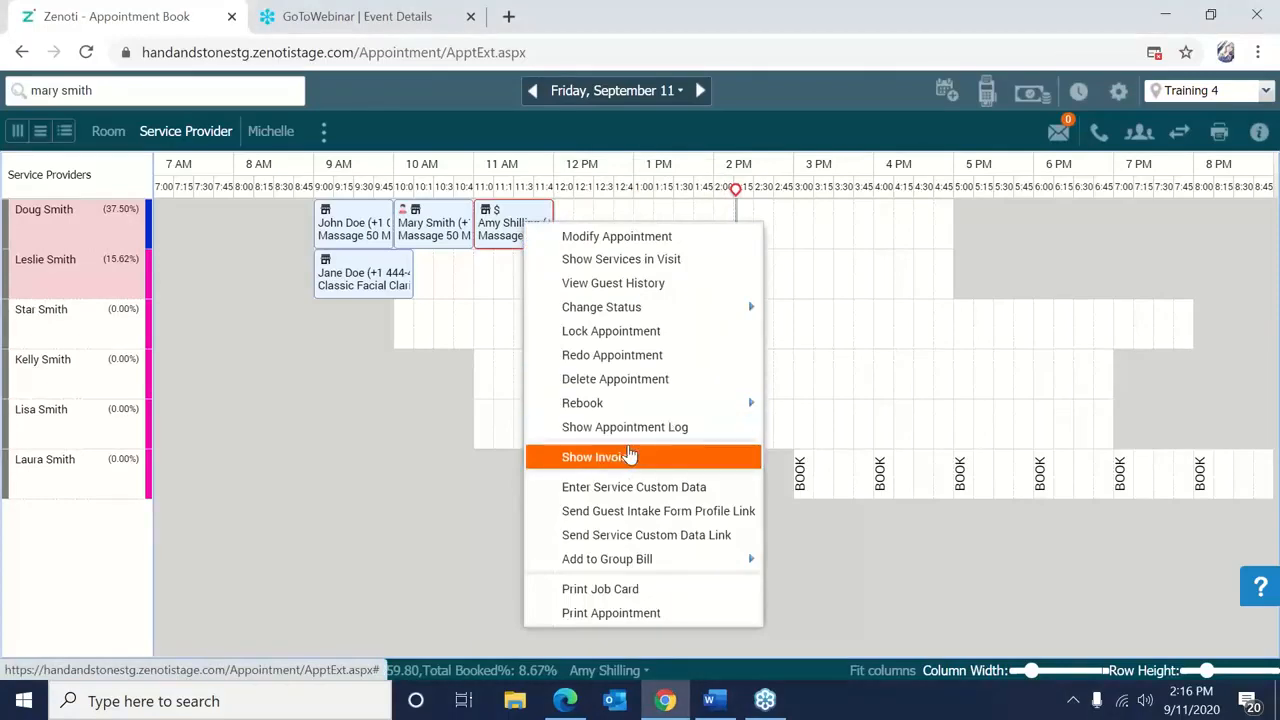
left_click(629, 455)
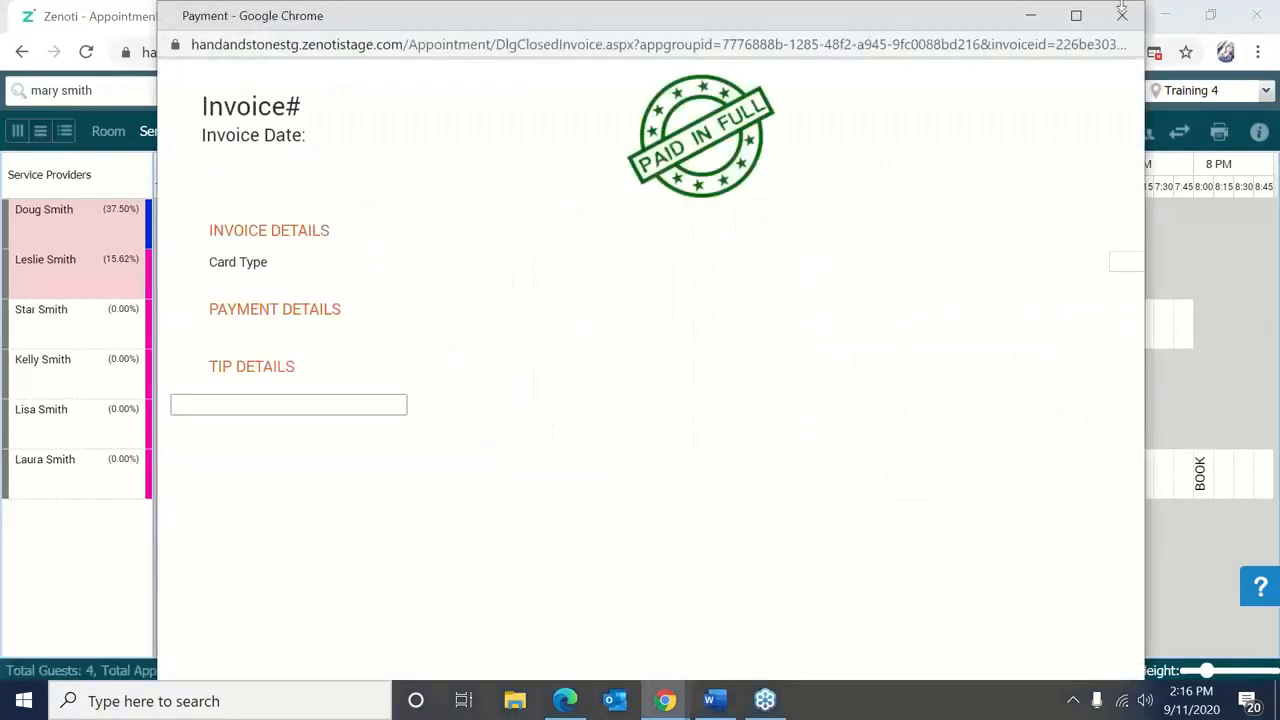
left_click(1056, 142)
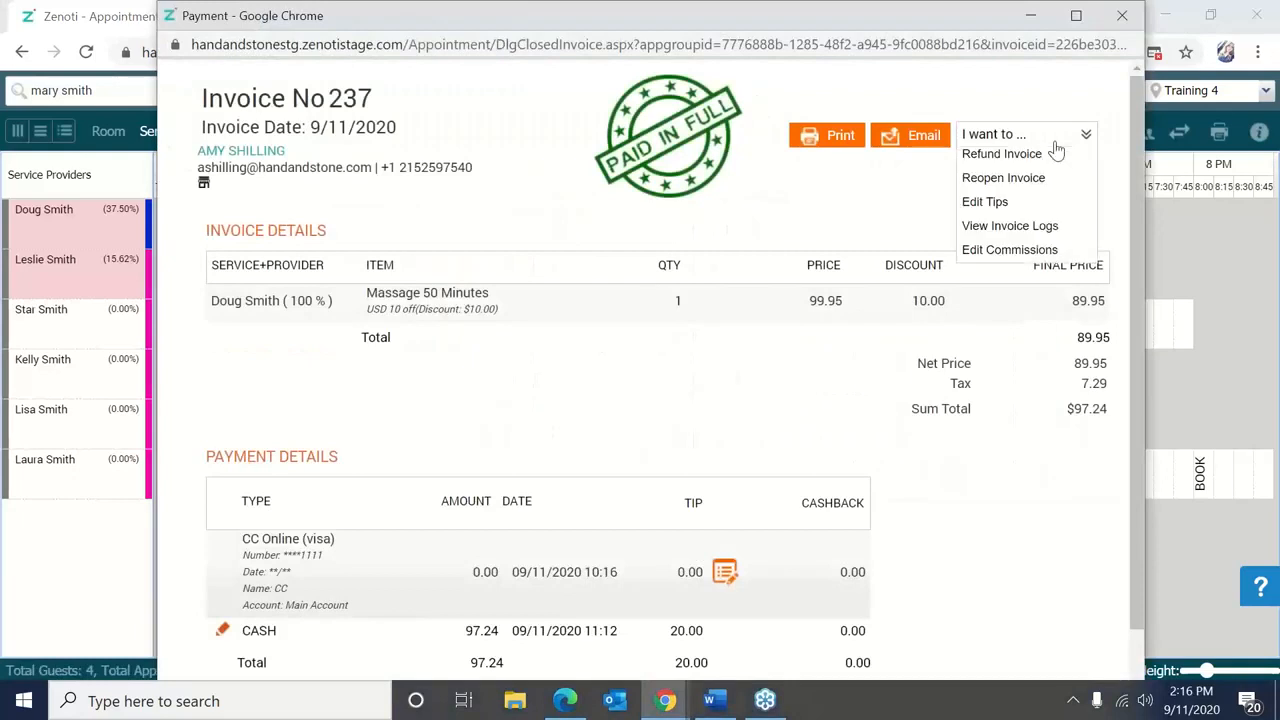
left_click(1056, 238)
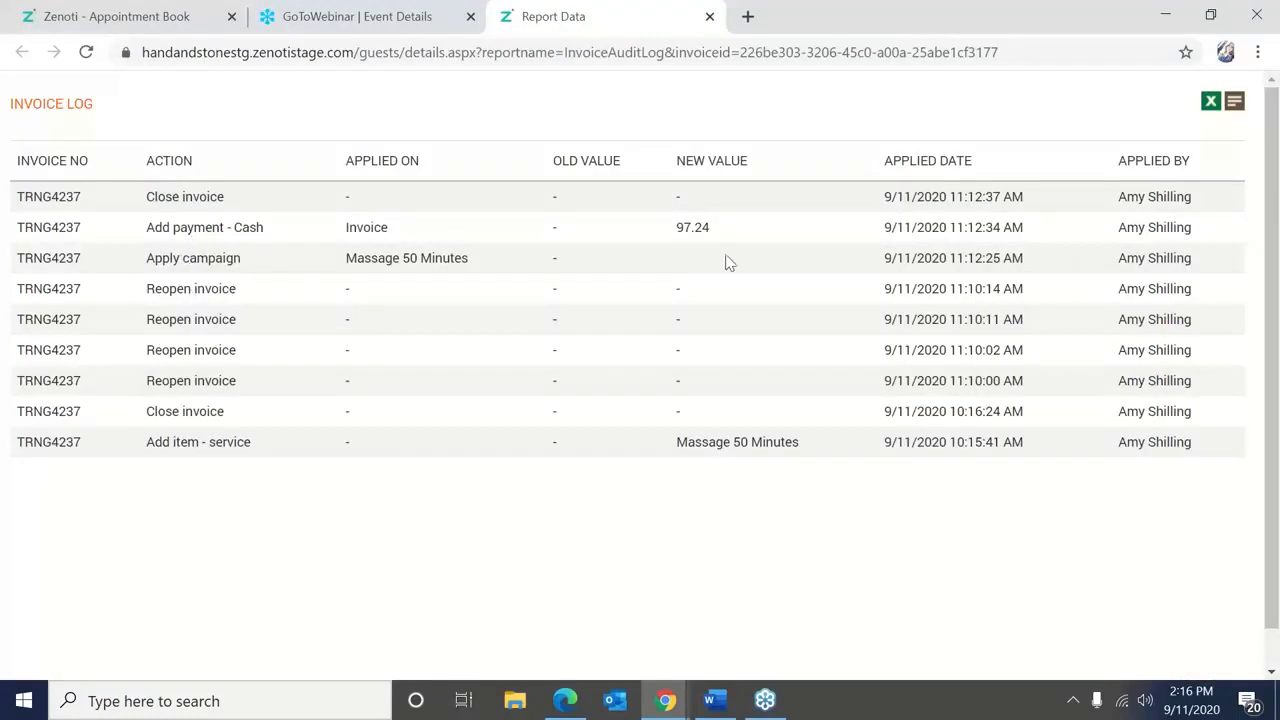
left_click(934, 292)
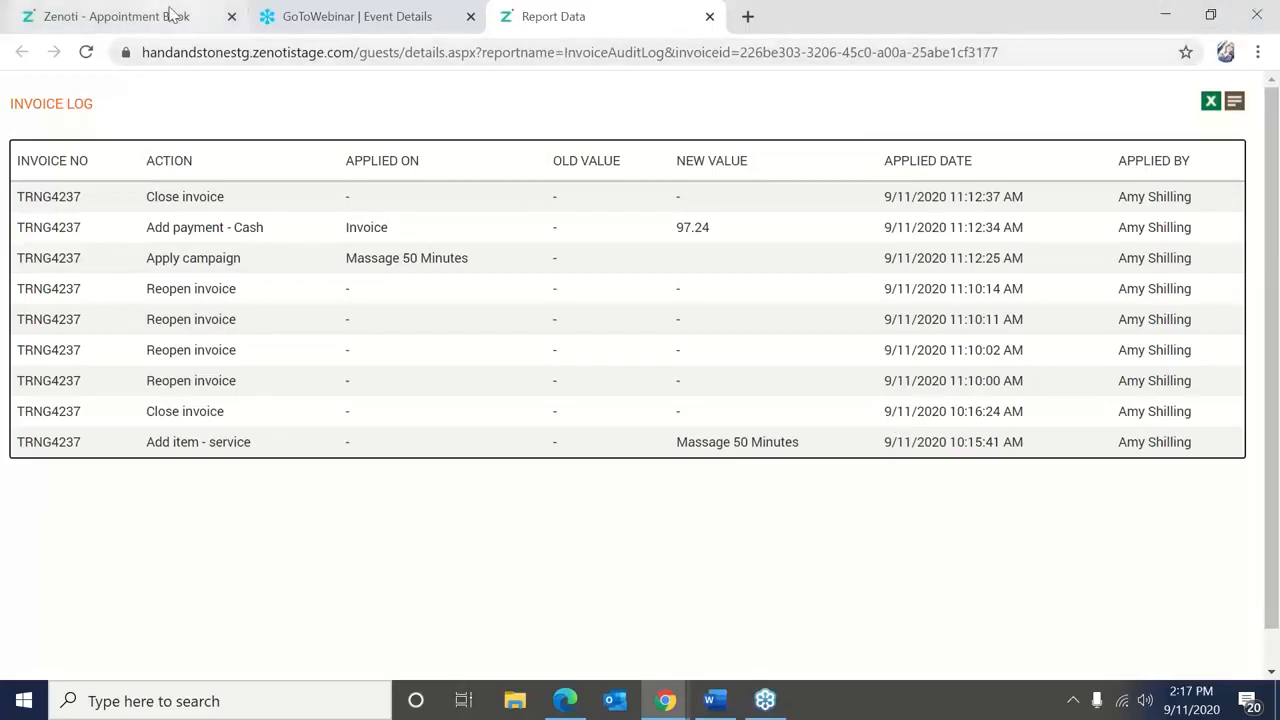
Close the Report Data log tab and switch back to the Zenoti Appointment Book tab.
left_click(709, 16)
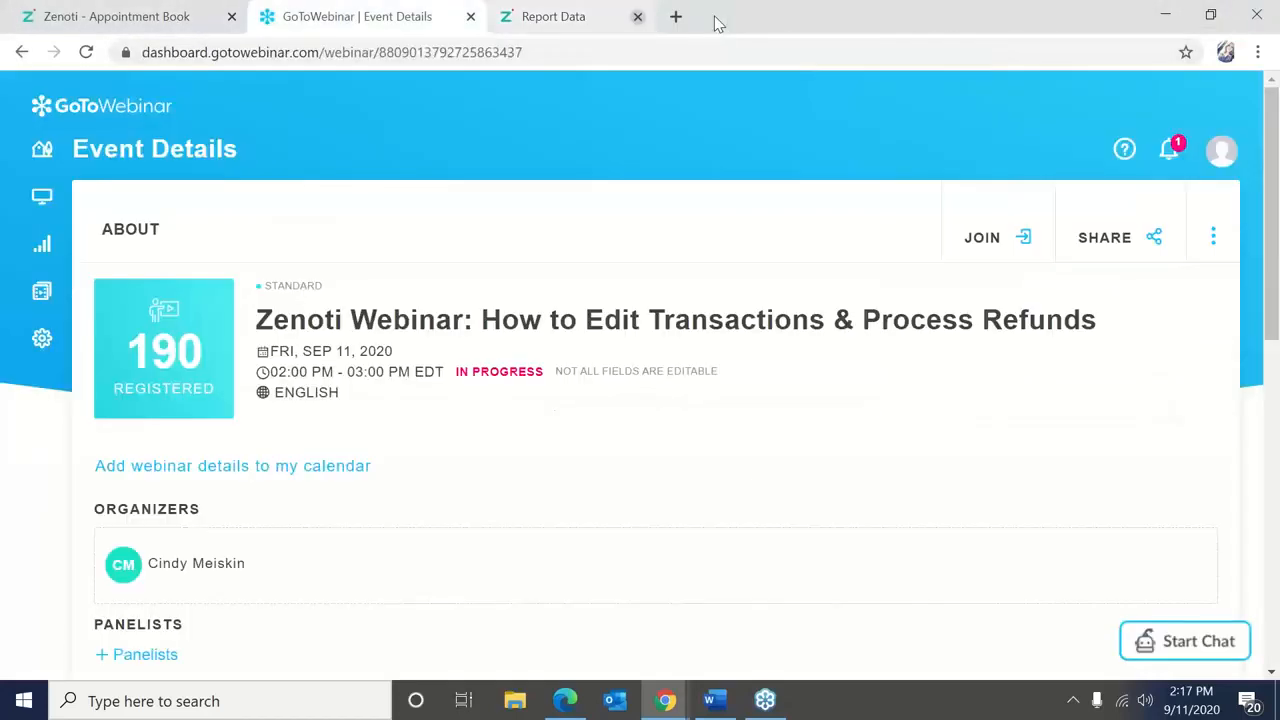
left_click(89, 14)
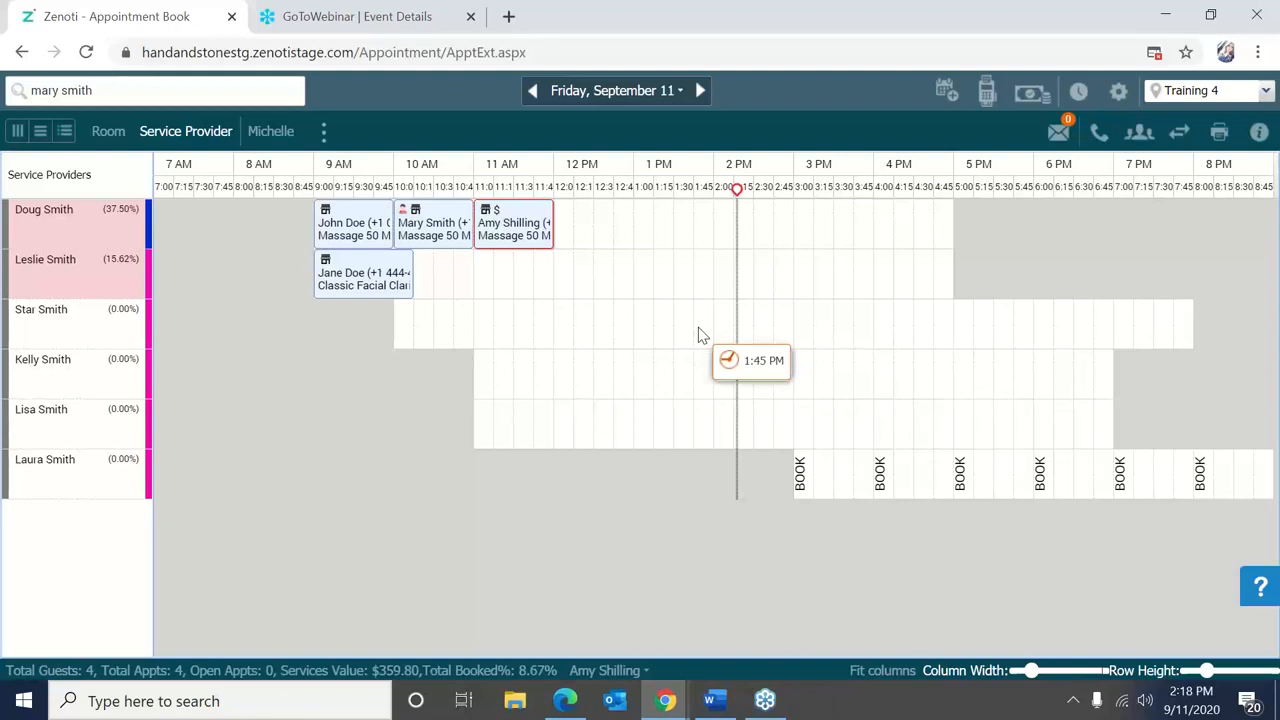
Search for invoice 231 and open its details: Massage 50 Minutes, $64.81 cash, paid in full.
right_click(618, 283)
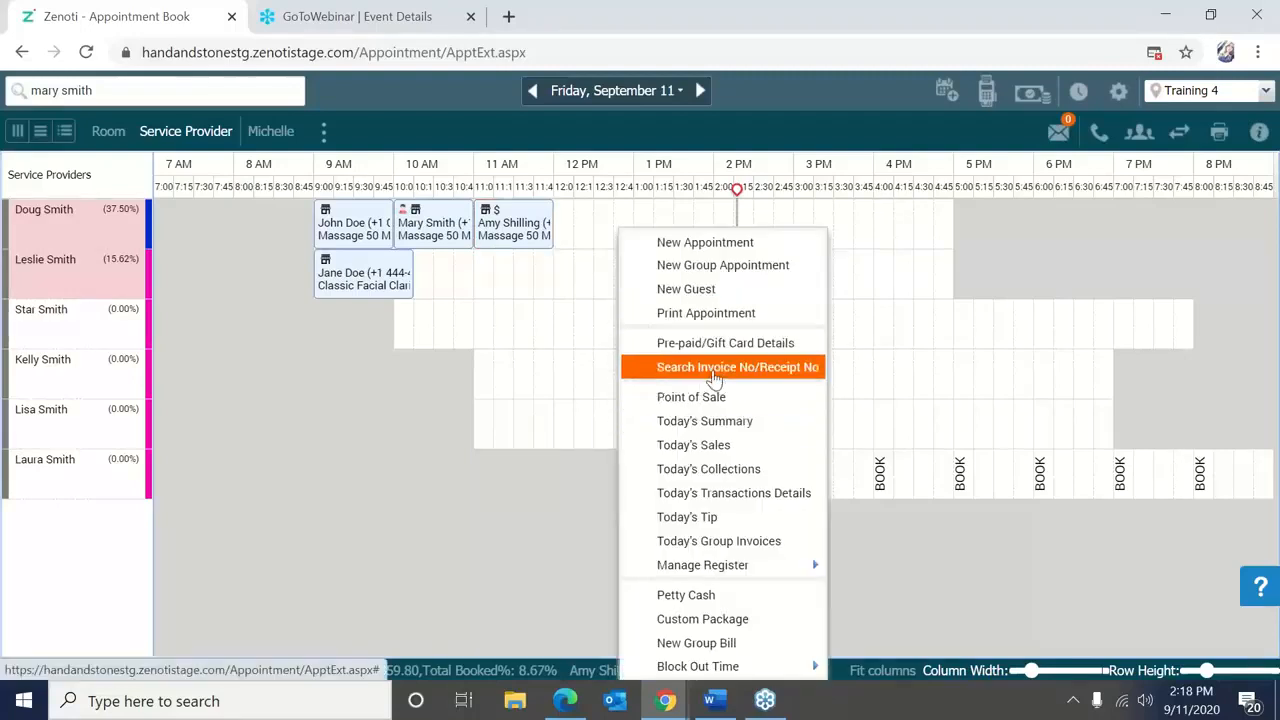
left_click(714, 376)
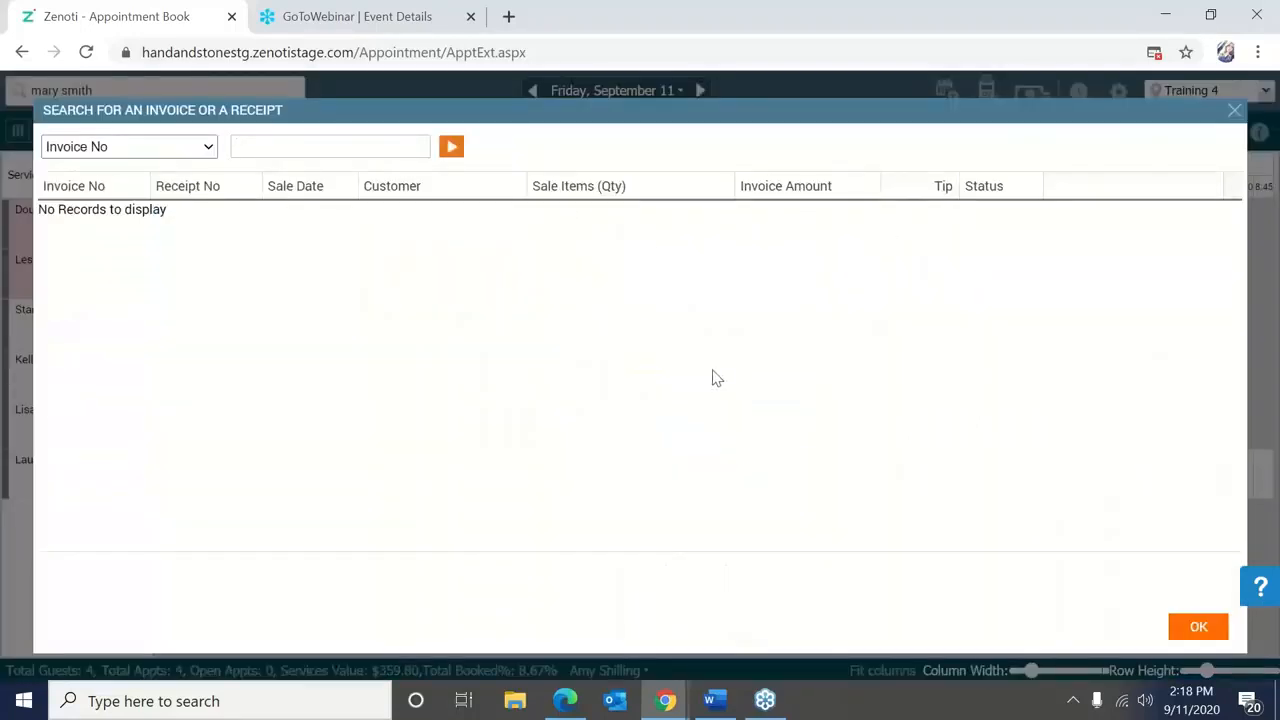
type("231")
left_click(453, 148)
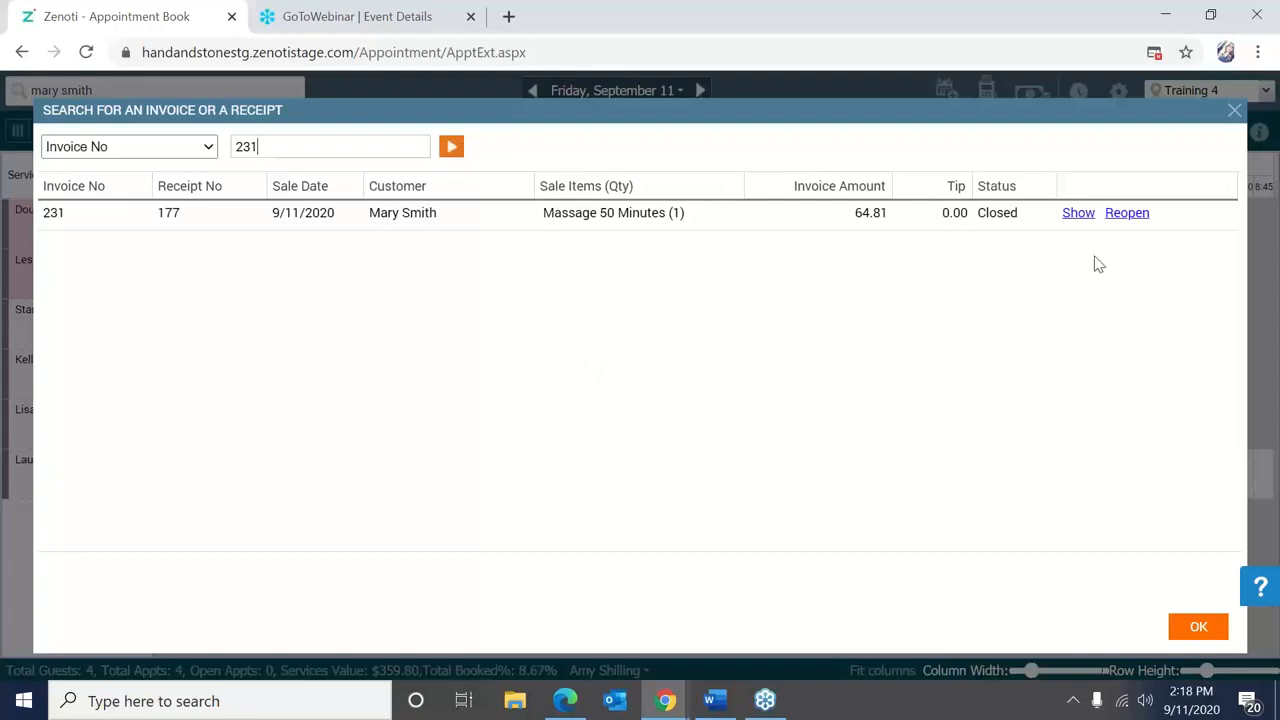
left_click(1070, 218)
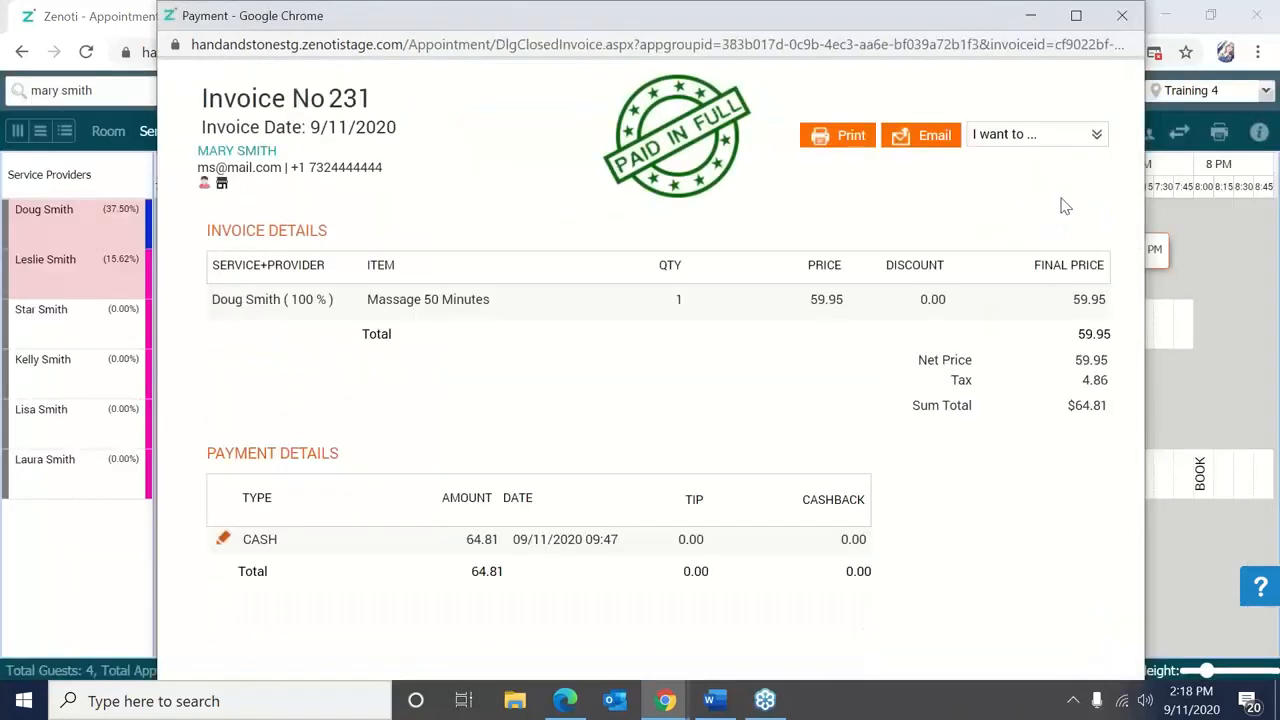
Reopen invoice 231 with the authorising username, password and comment 'Editing', then close its window.
left_click(1031, 135)
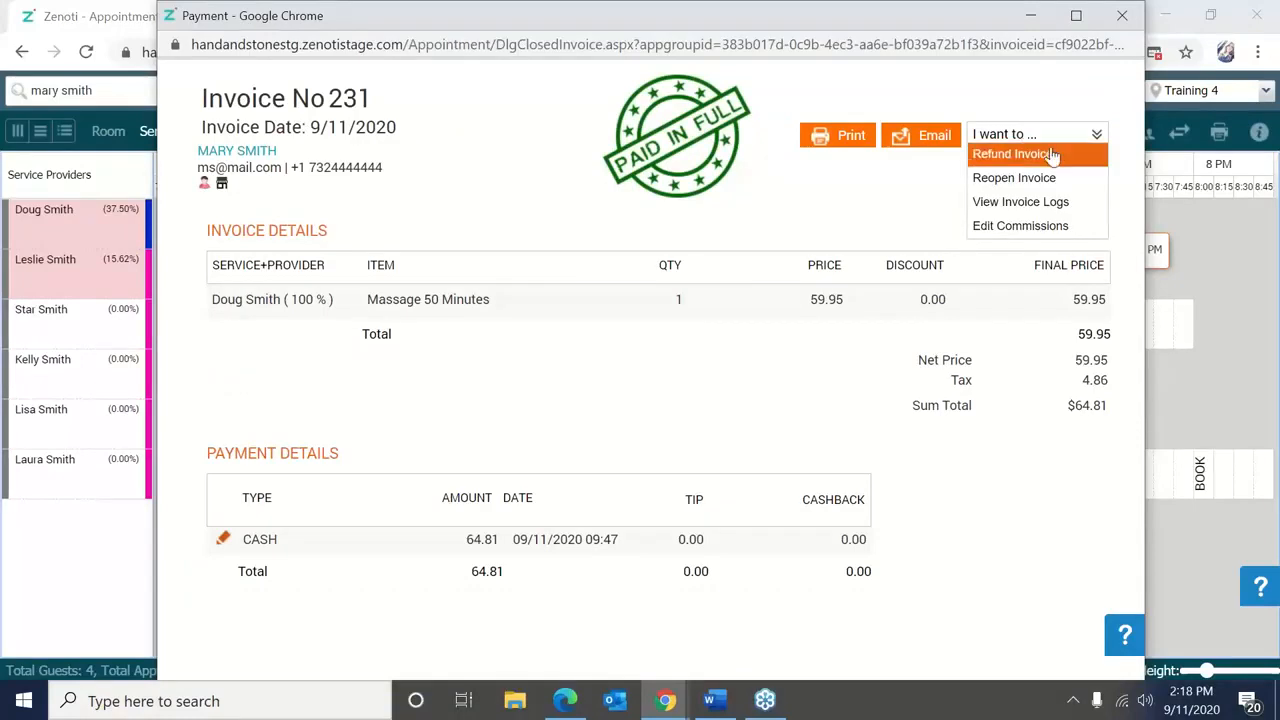
left_click(1072, 177)
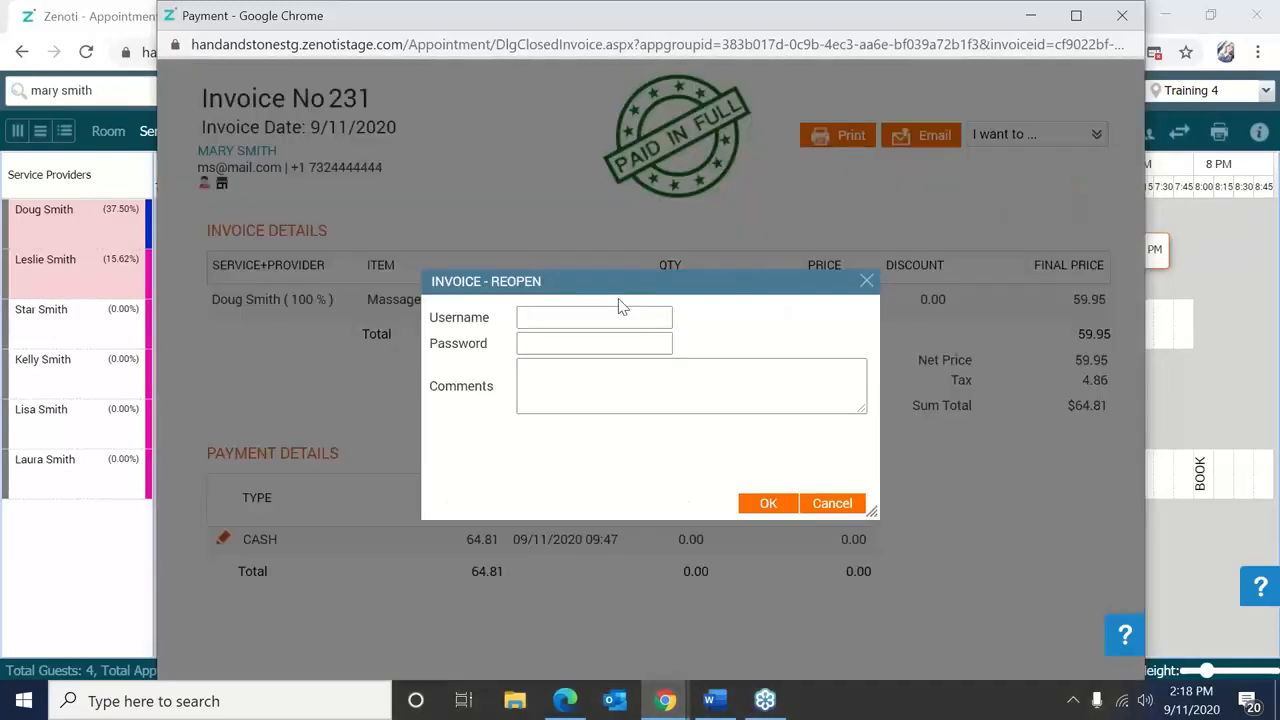
left_click(565, 320)
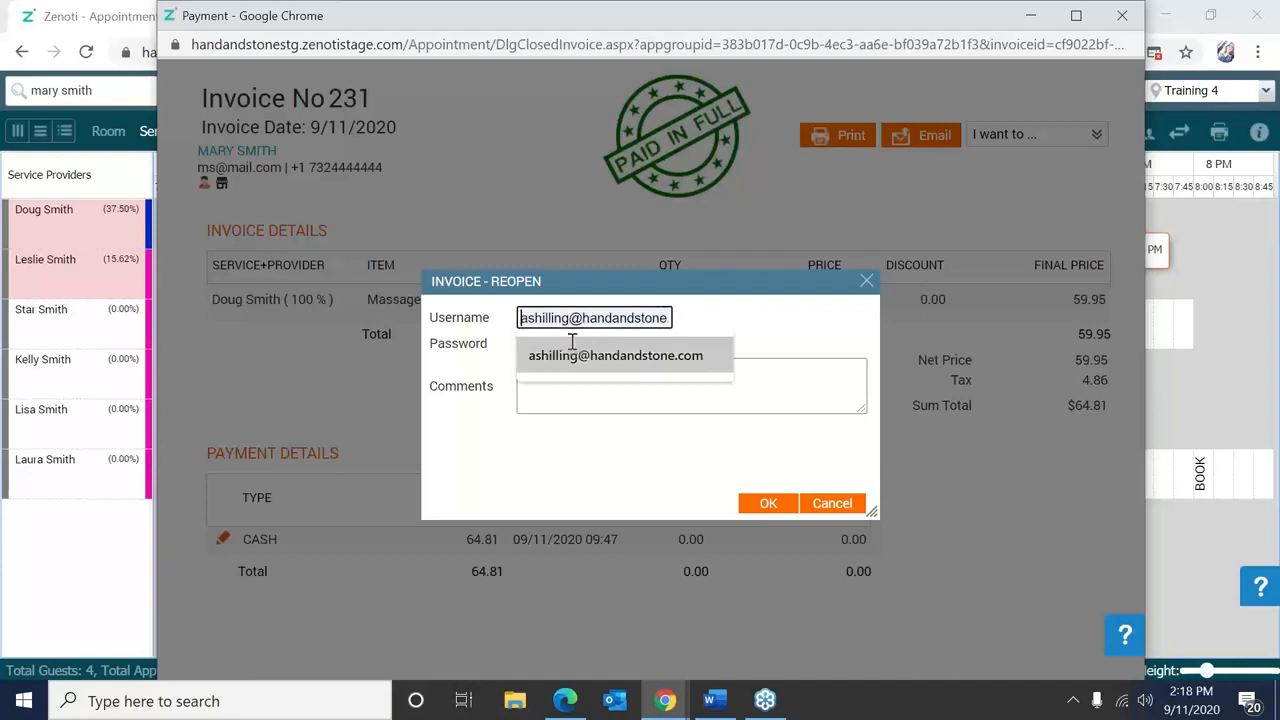
left_click(571, 351)
left_click(574, 344)
type("•••••••••")
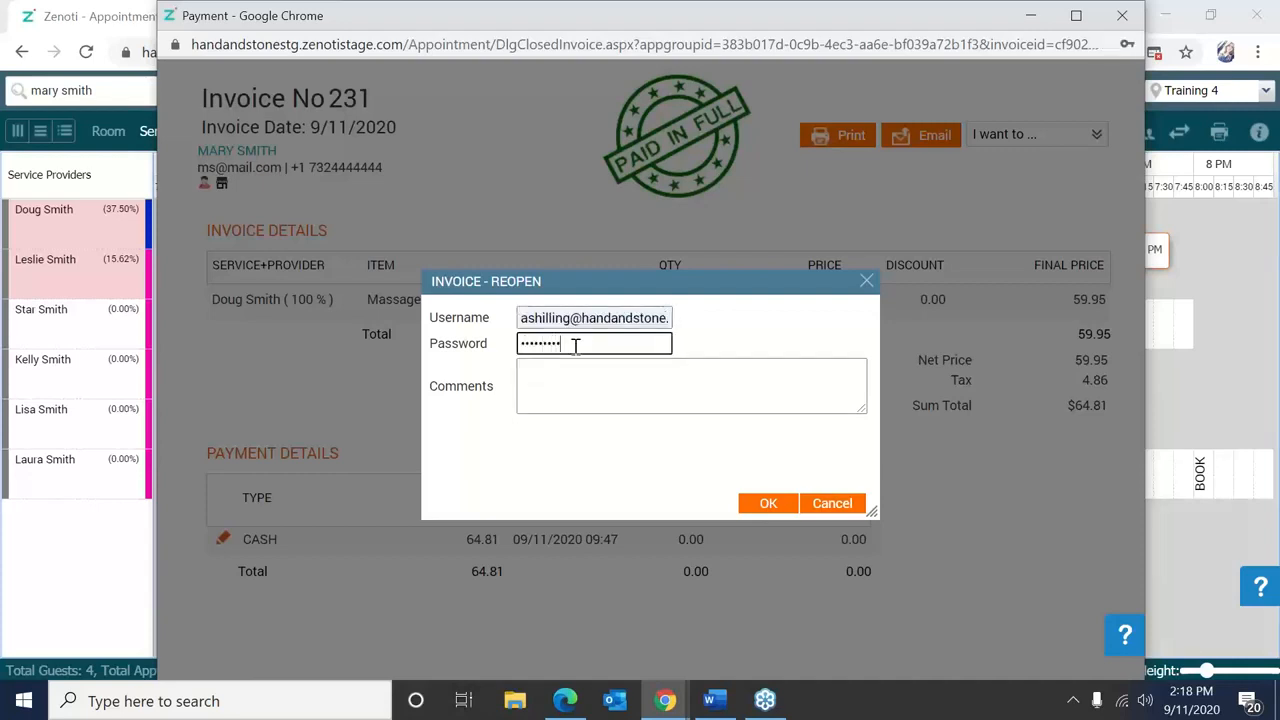
left_click(588, 404)
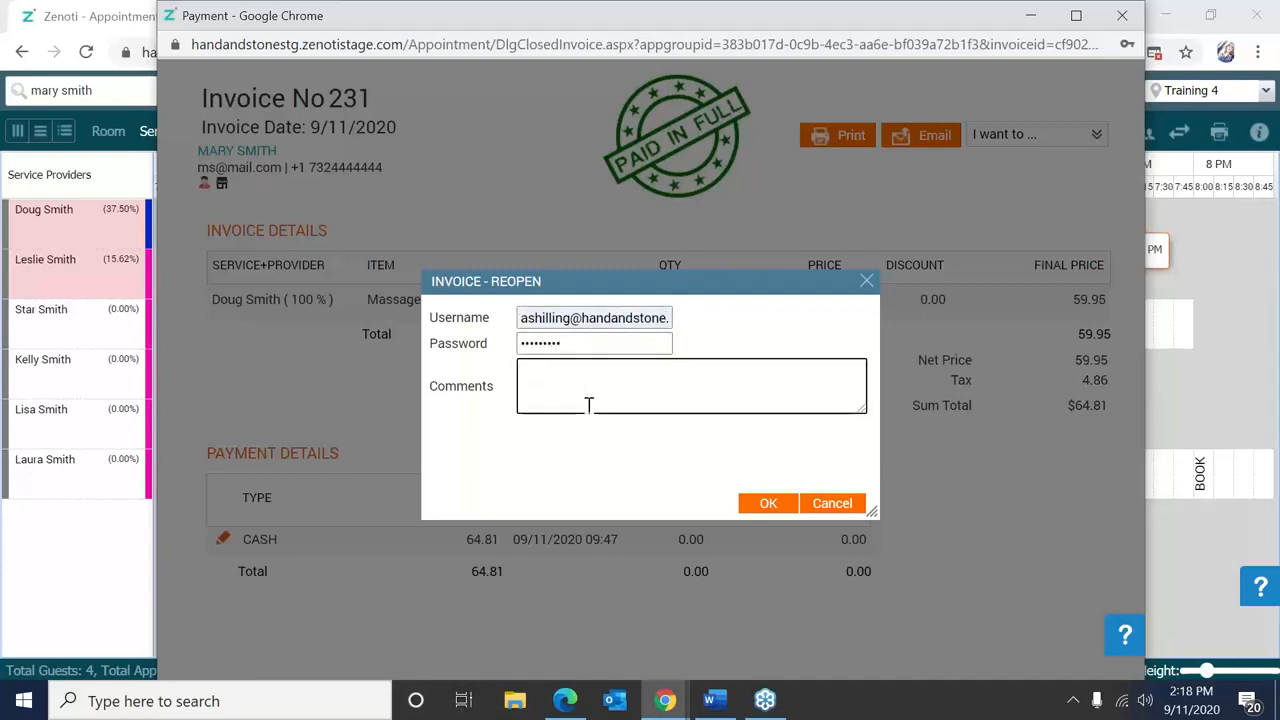
type("Editing")
left_click(765, 504)
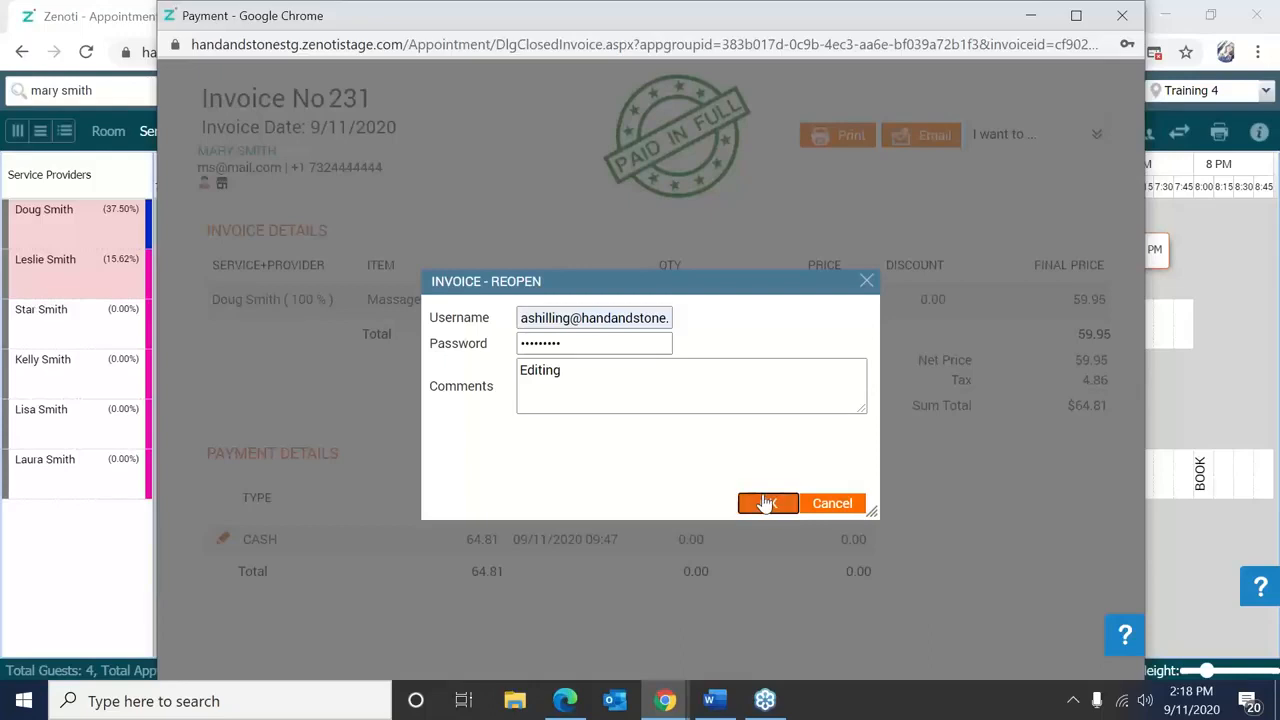
left_click(867, 281)
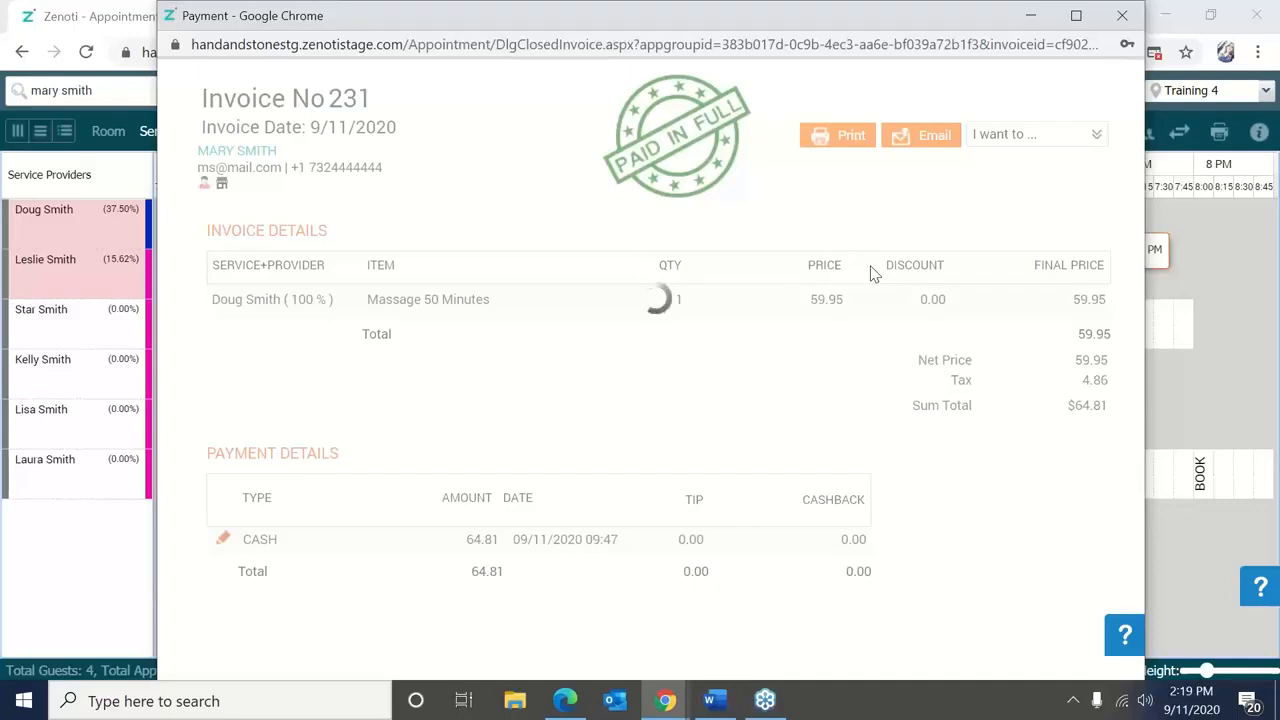
left_click(1122, 15)
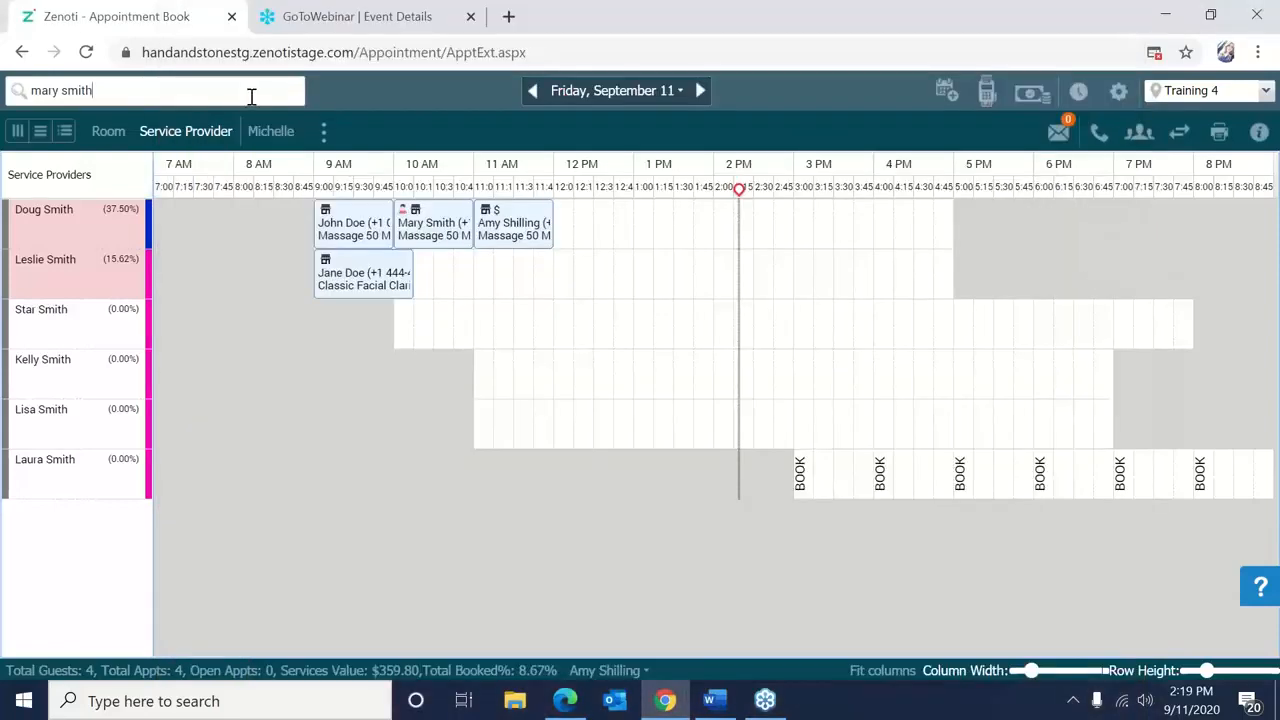
Rerun the guest search and open invoice 231's payment window on the SERVICE tab.
key("BackSpace")
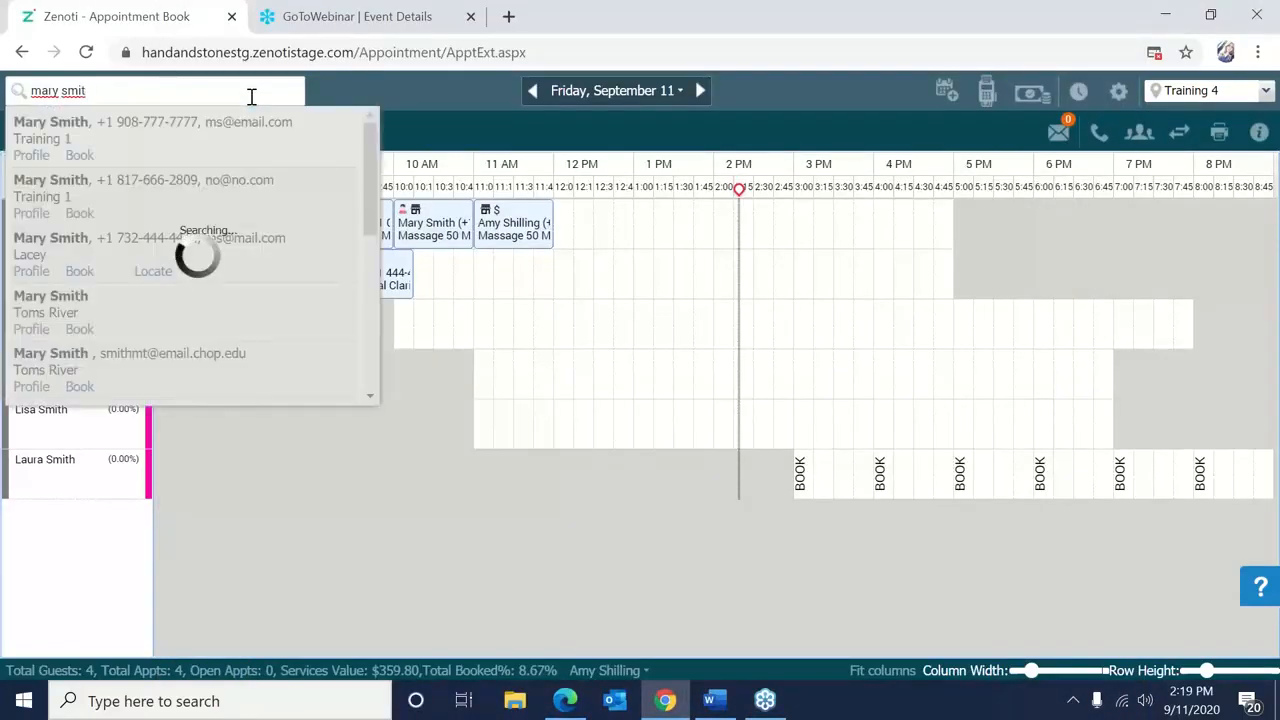
type("h")
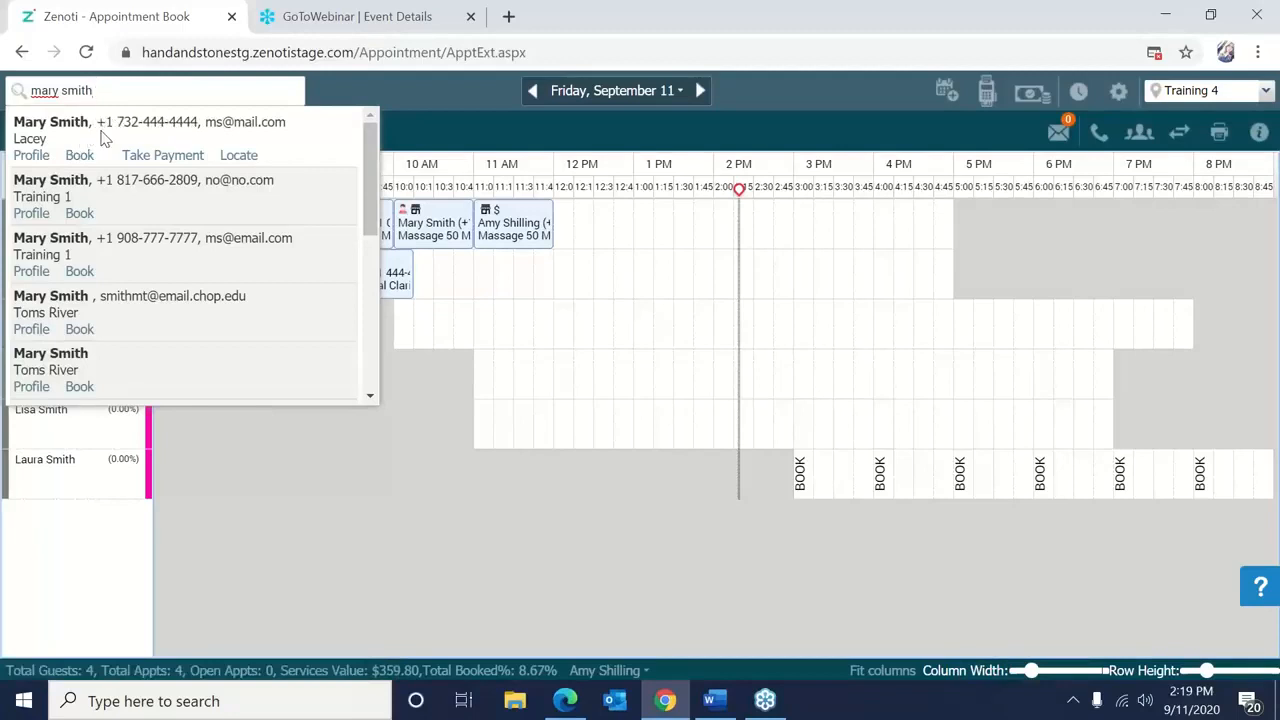
left_click(190, 158)
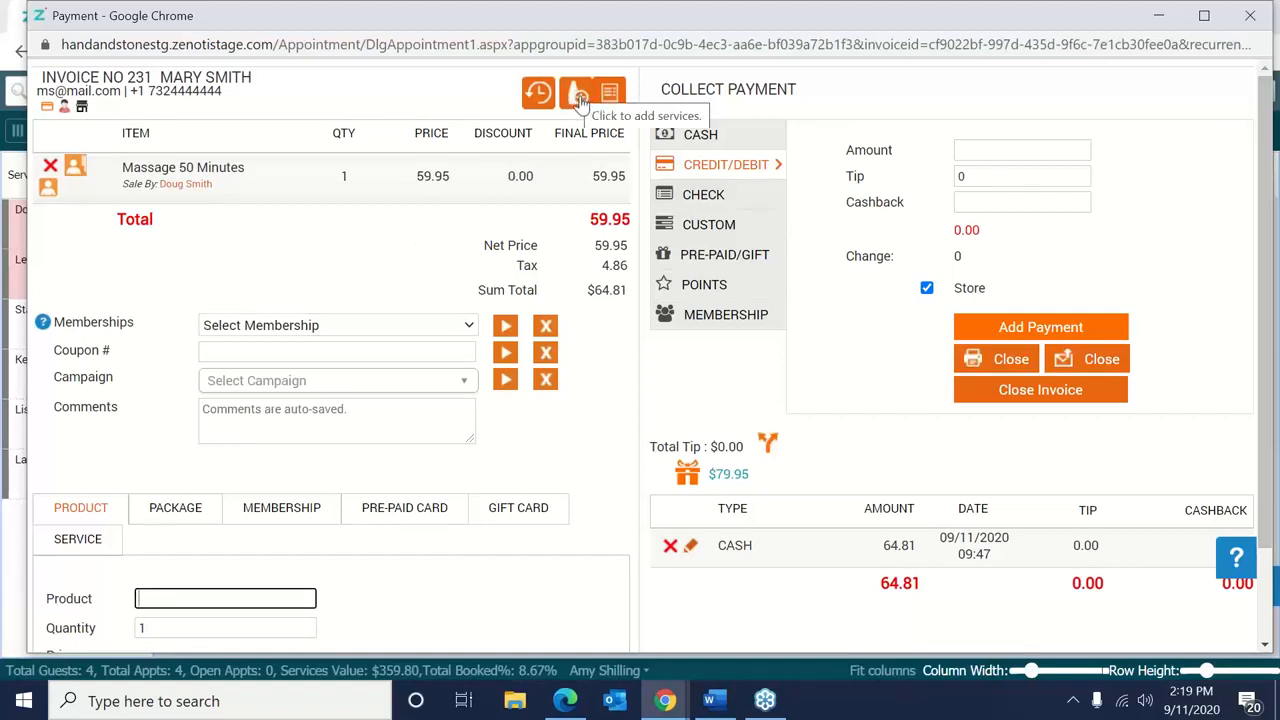
left_click(97, 540)
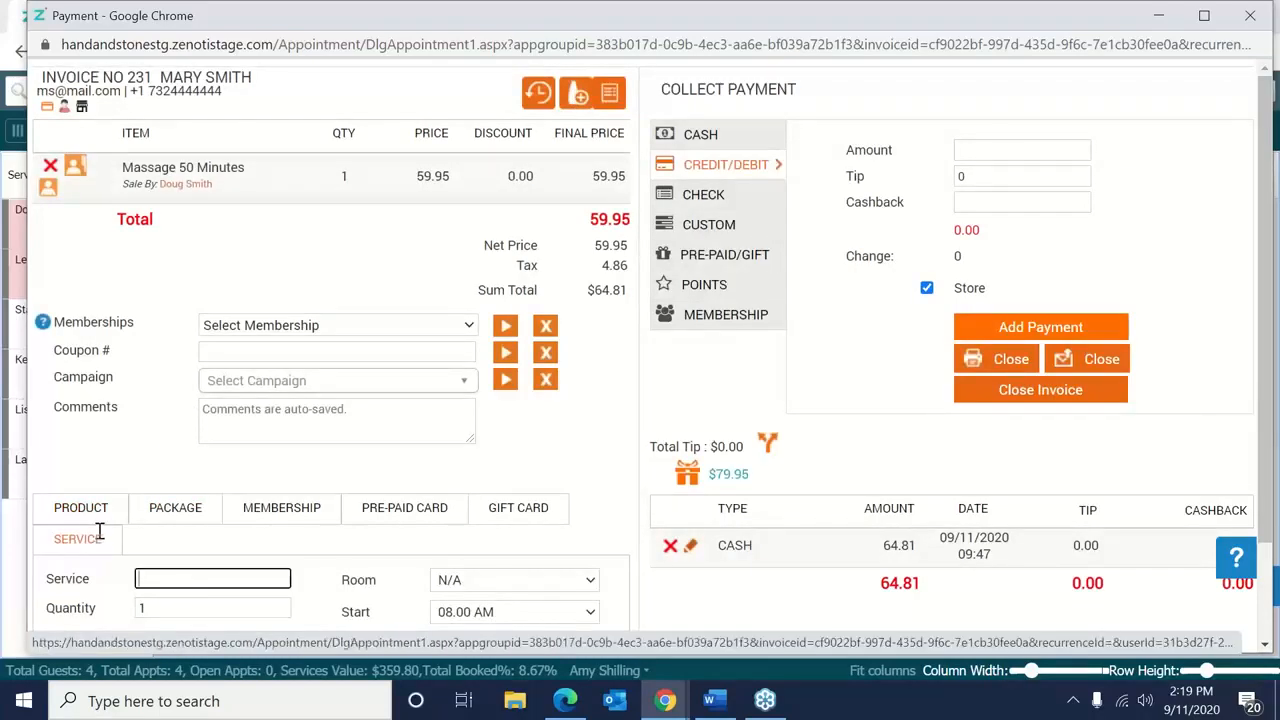
Add the $15.00 Foot Treatment add-on to the 50-minute massage and save the appointment.
left_click(577, 97)
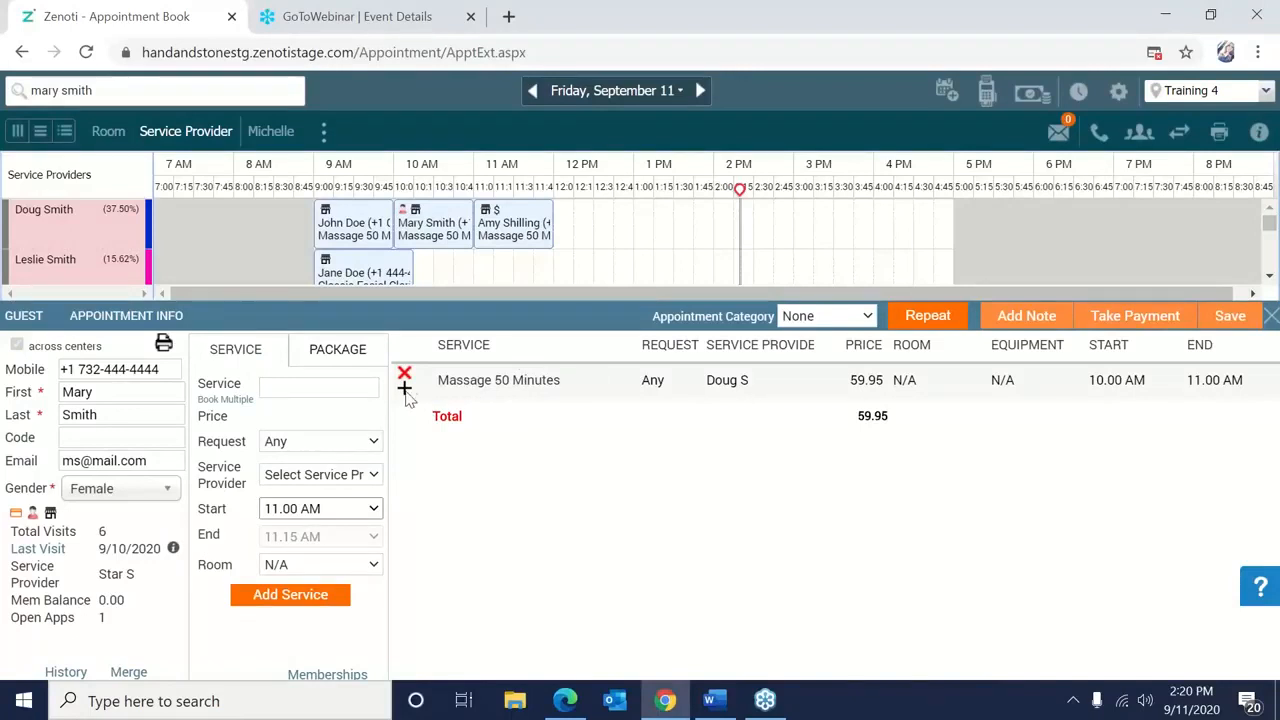
left_click(404, 390)
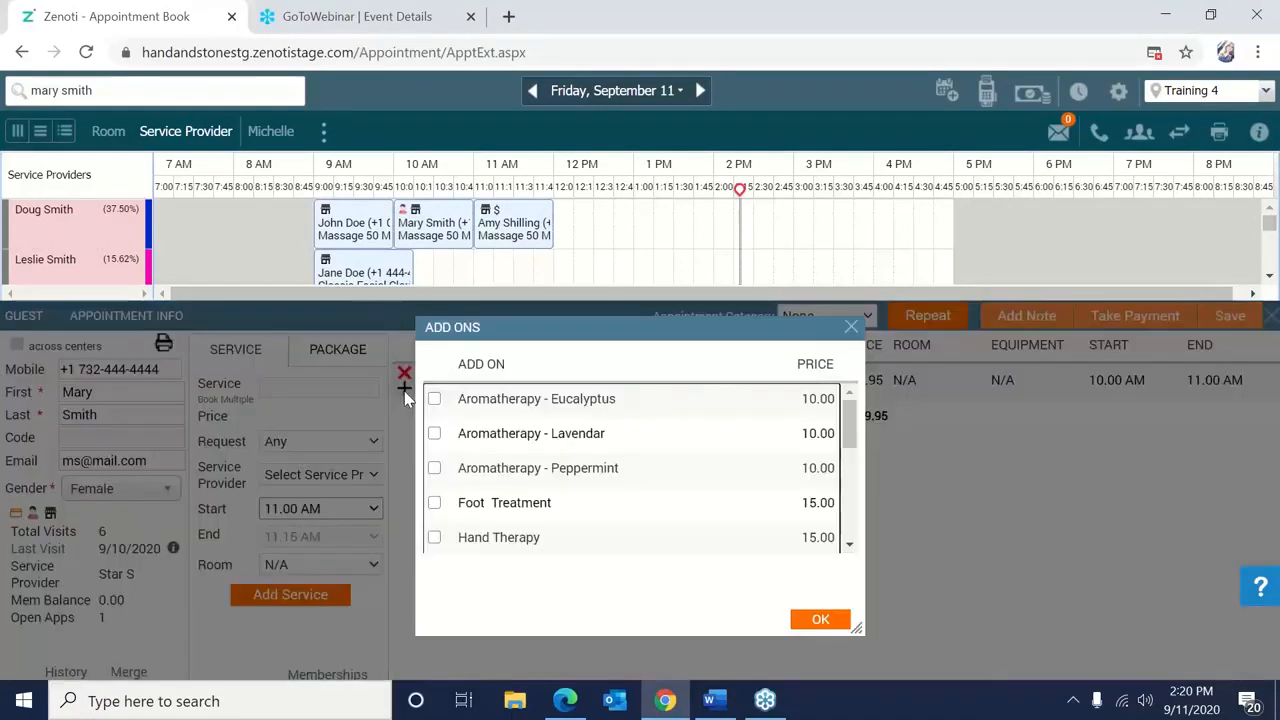
left_click(435, 503)
left_click(818, 622)
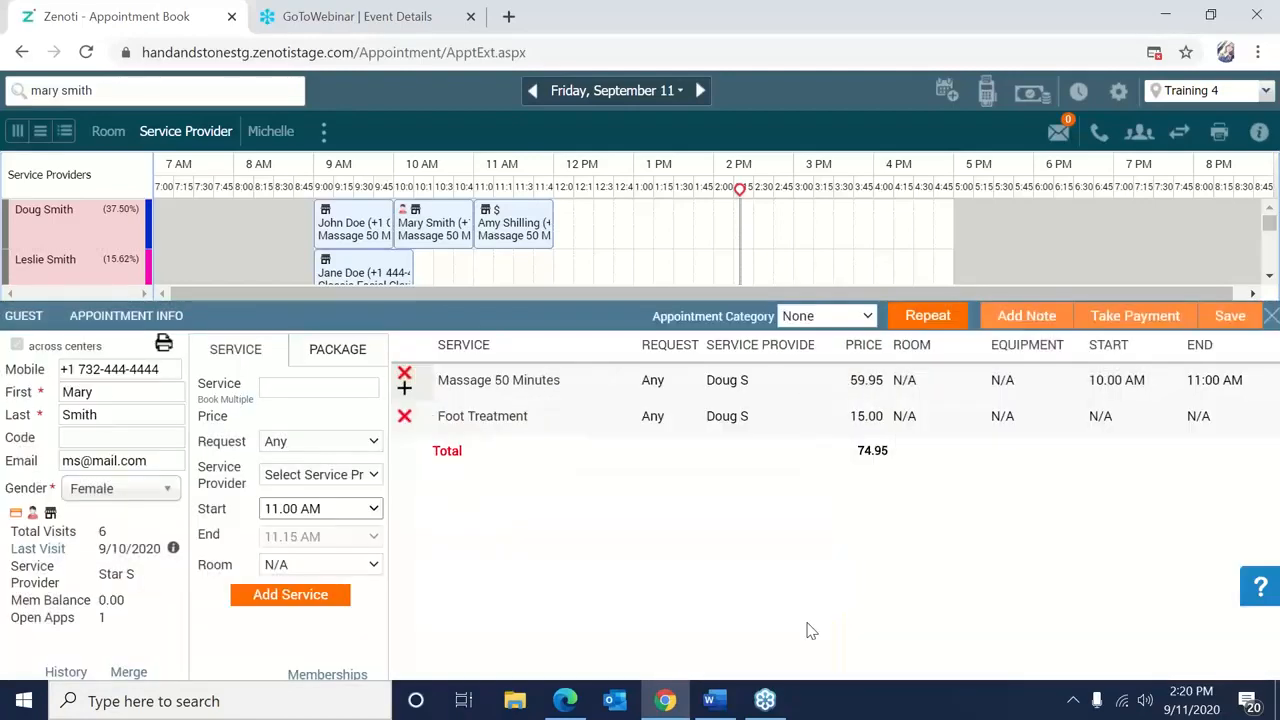
left_click(1229, 316)
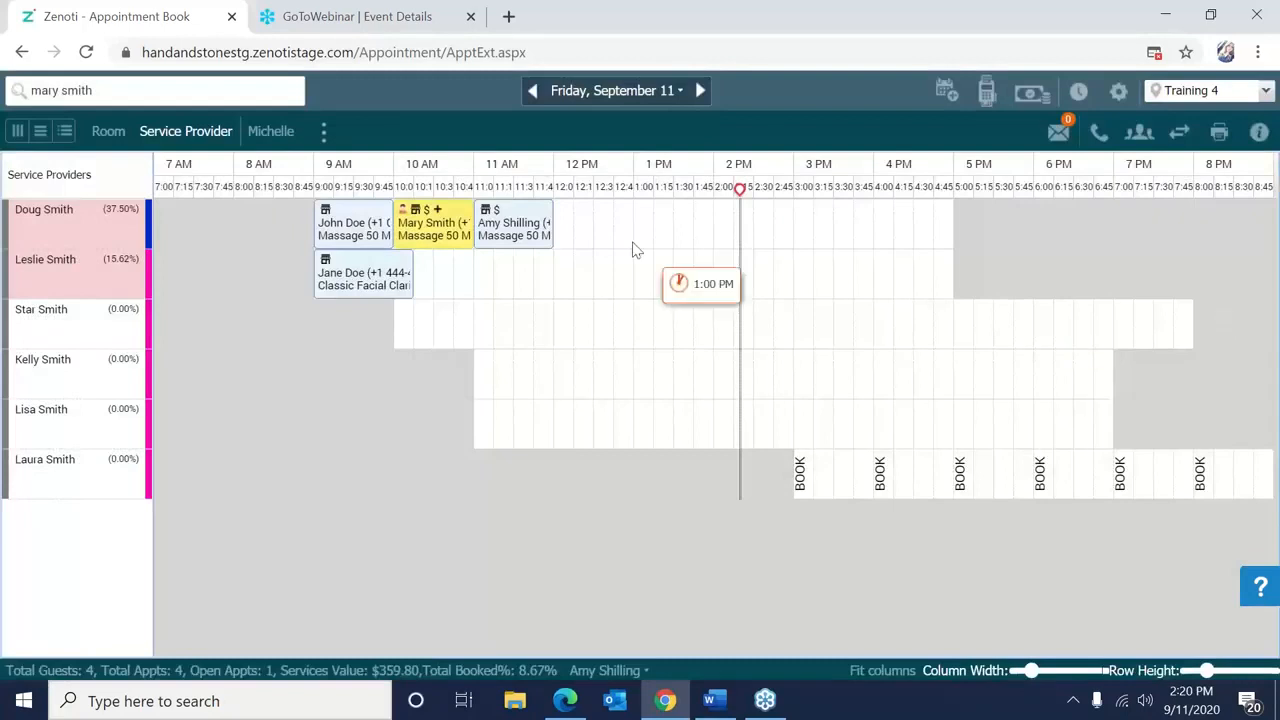
Take the extra 15.00 as a cash payment on the updated massage and close the invoice.
mouse_move(425, 248)
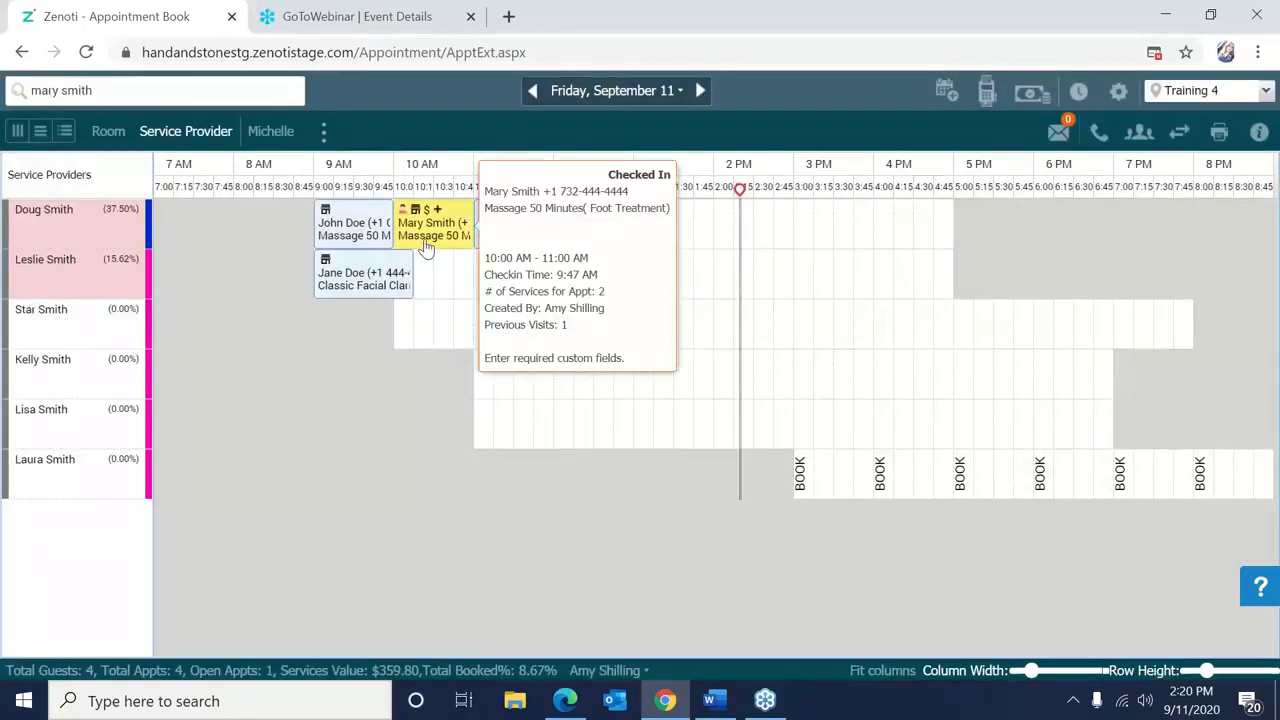
right_click(425, 246)
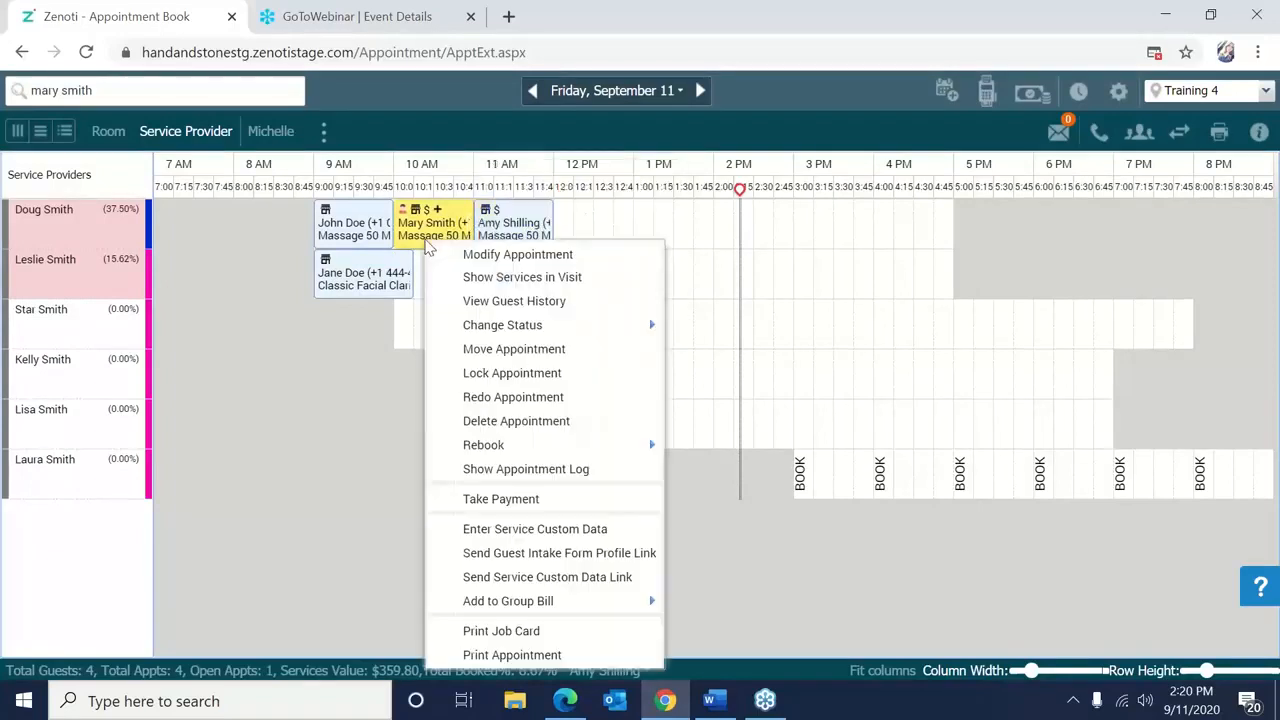
left_click(531, 497)
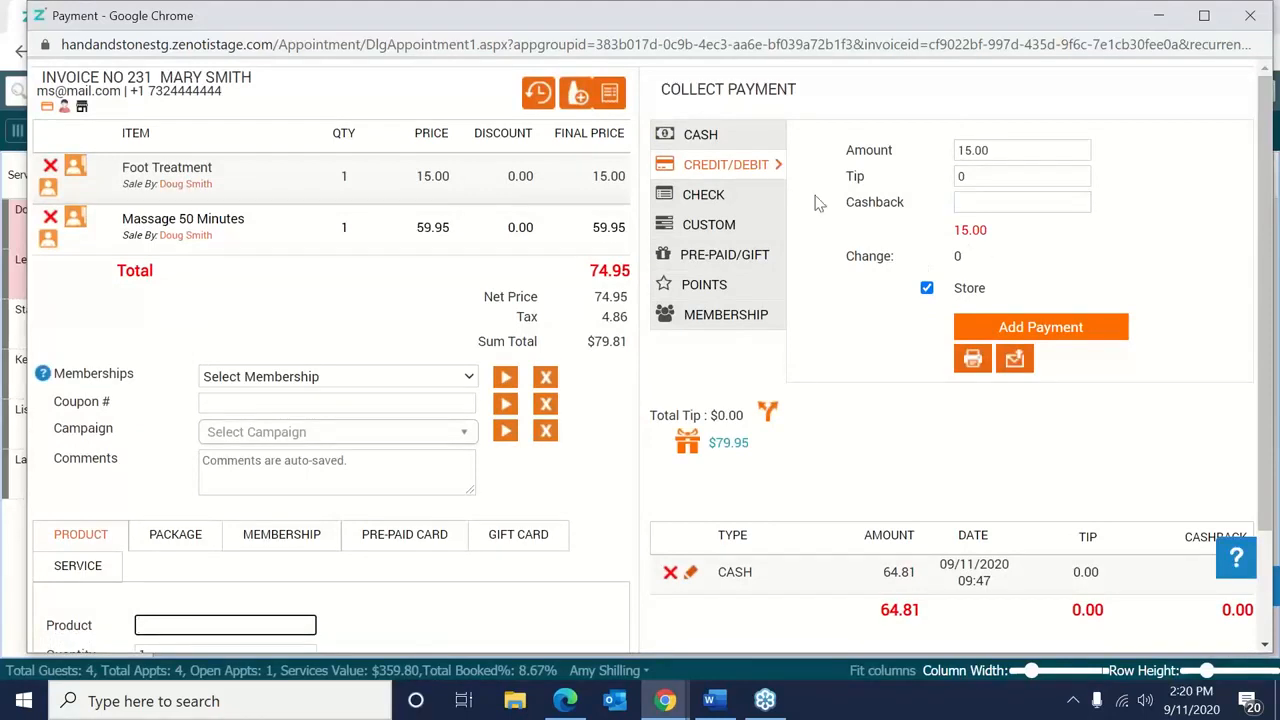
left_click(733, 142)
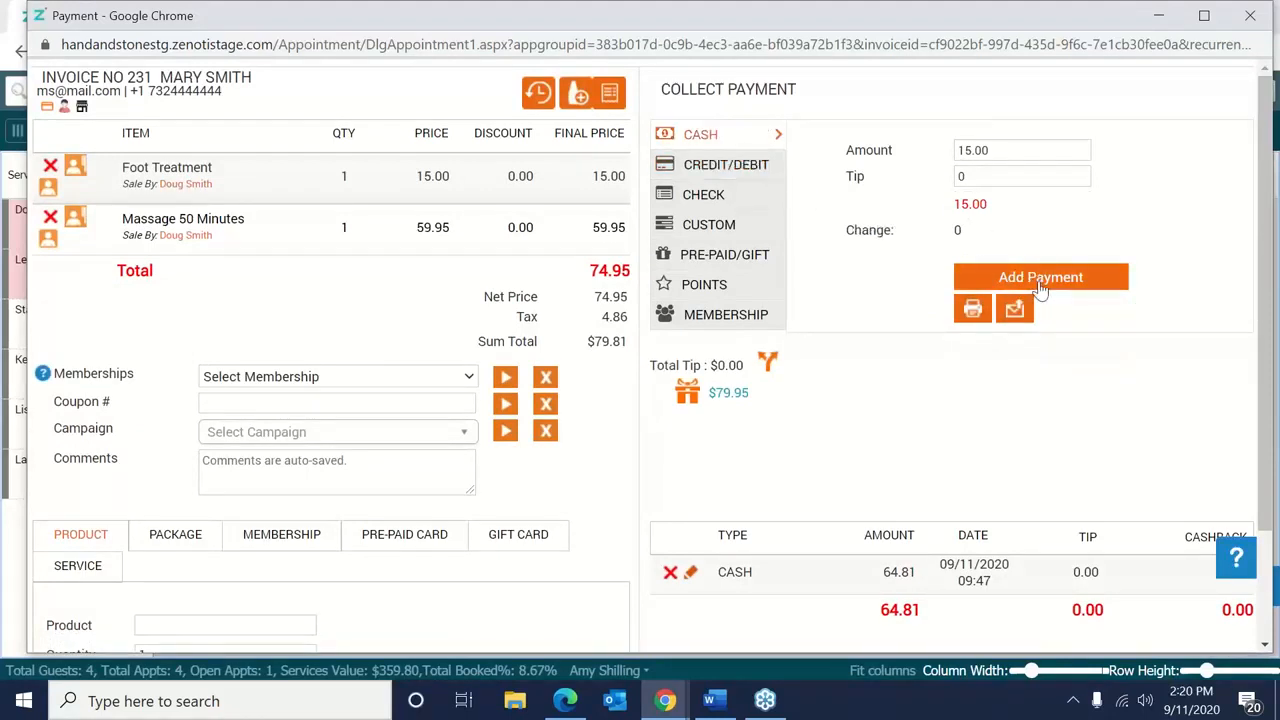
left_click(1040, 280)
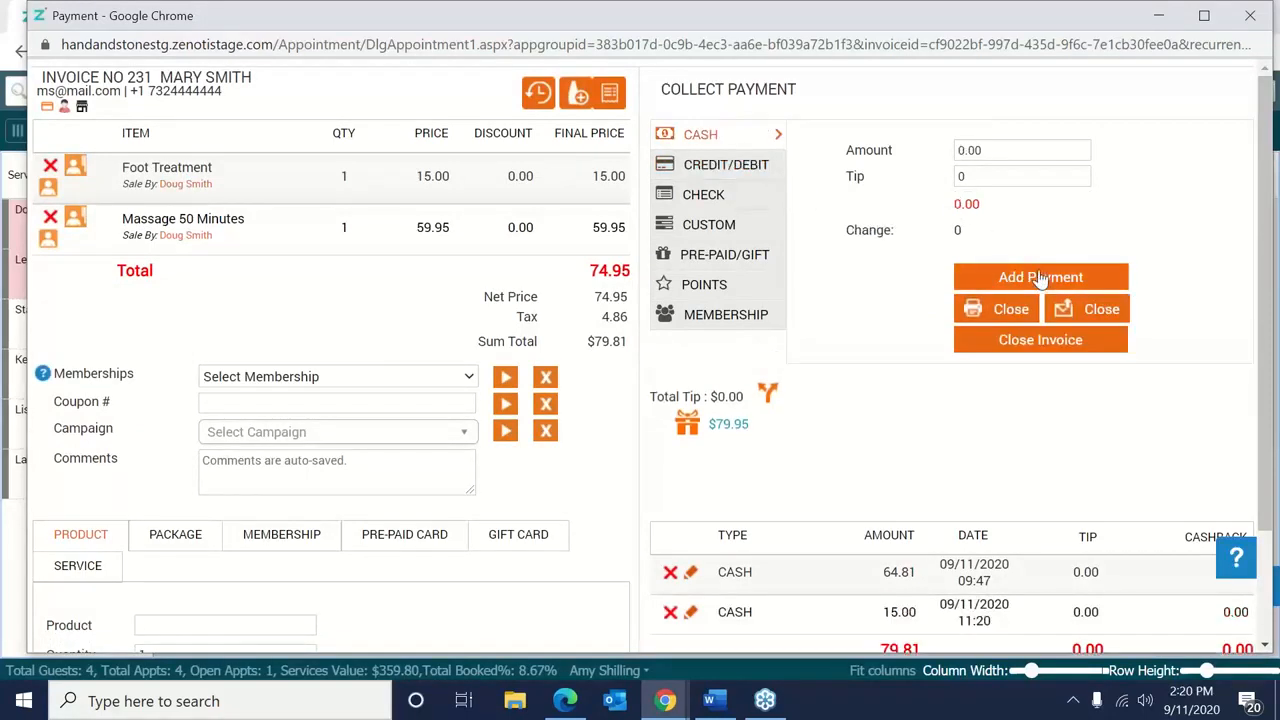
left_click(1017, 342)
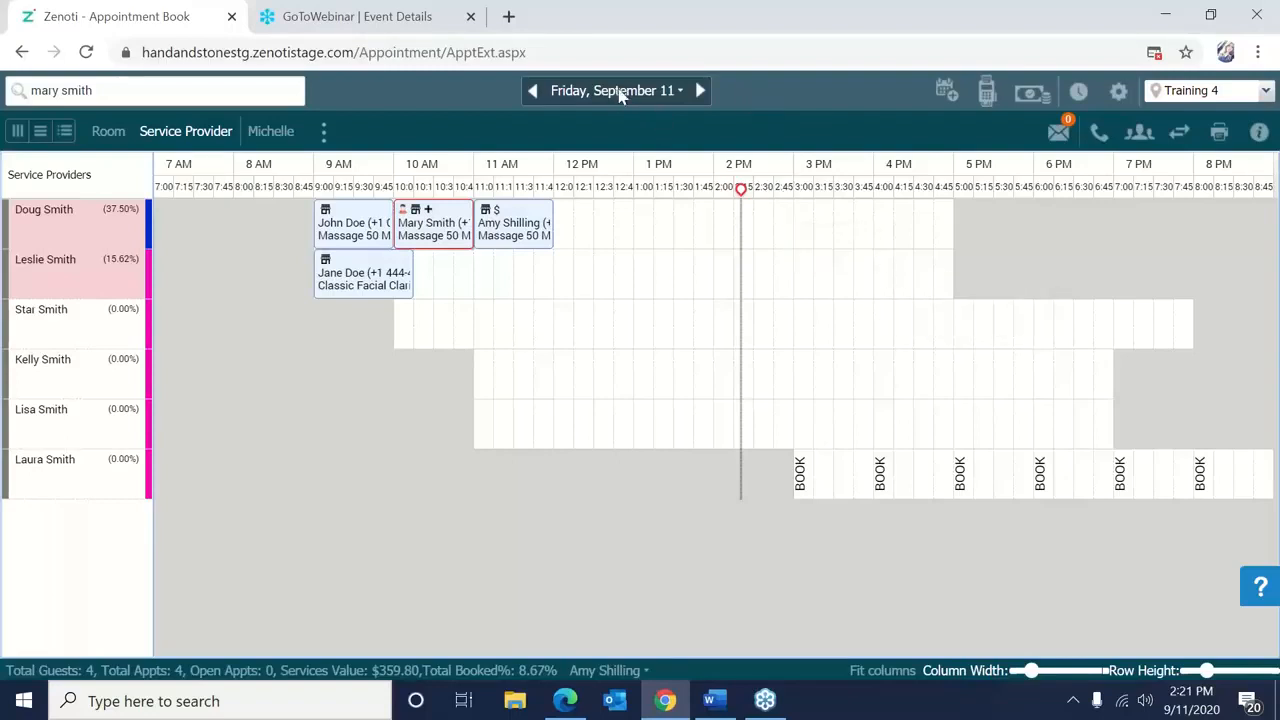
Step back one day to Thursday, September 10 in the appointment book.
left_click(531, 92)
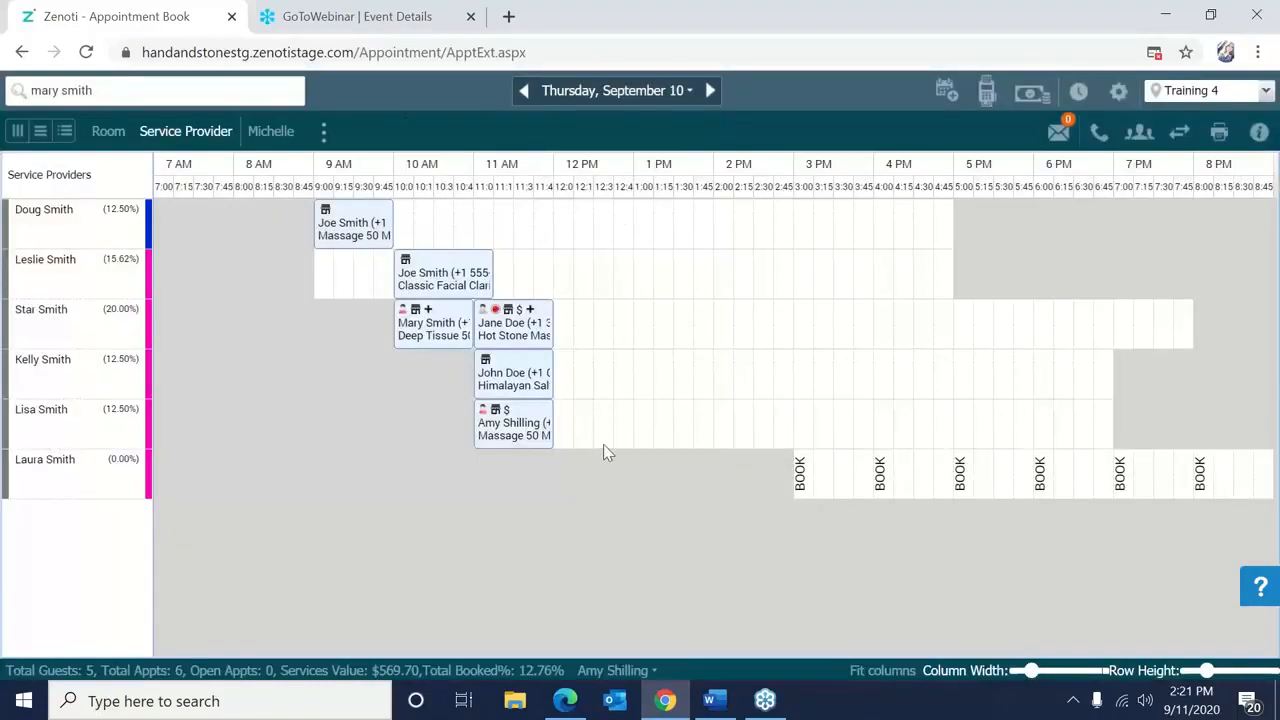
Bring up invoice 232 for the 11 AM massage and choose Reopen Invoice.
right_click(517, 446)
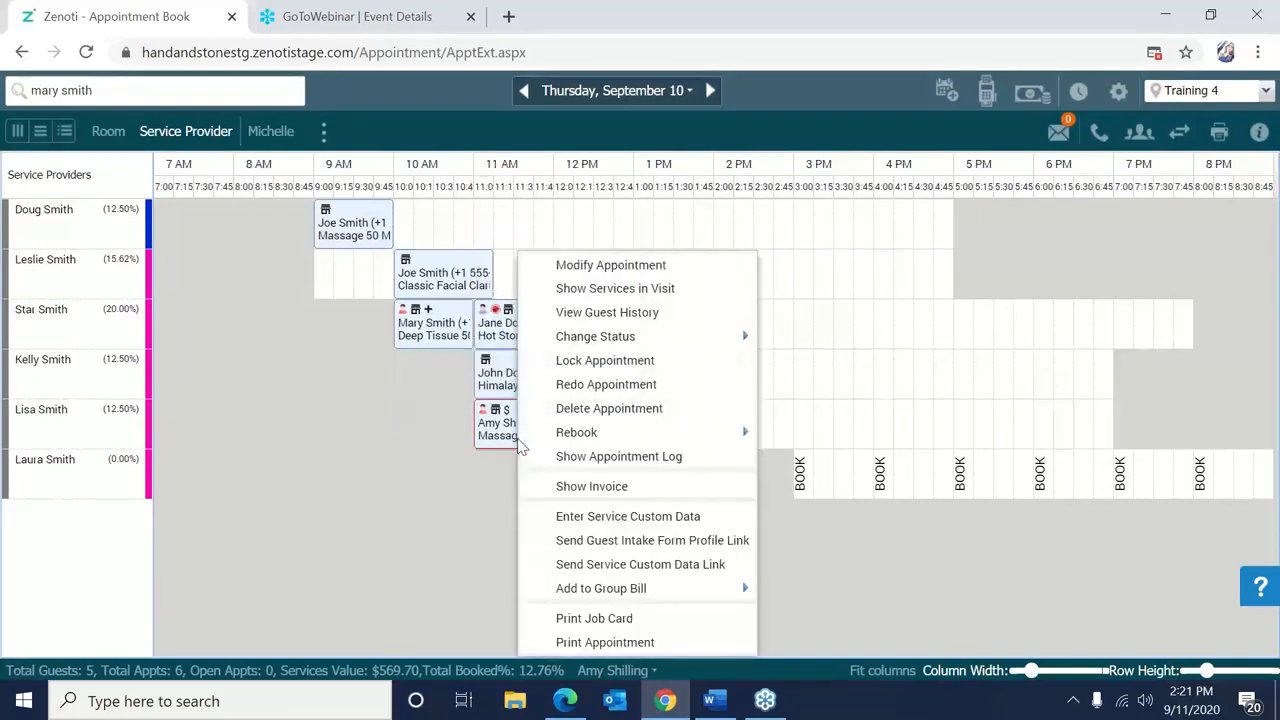
left_click(555, 497)
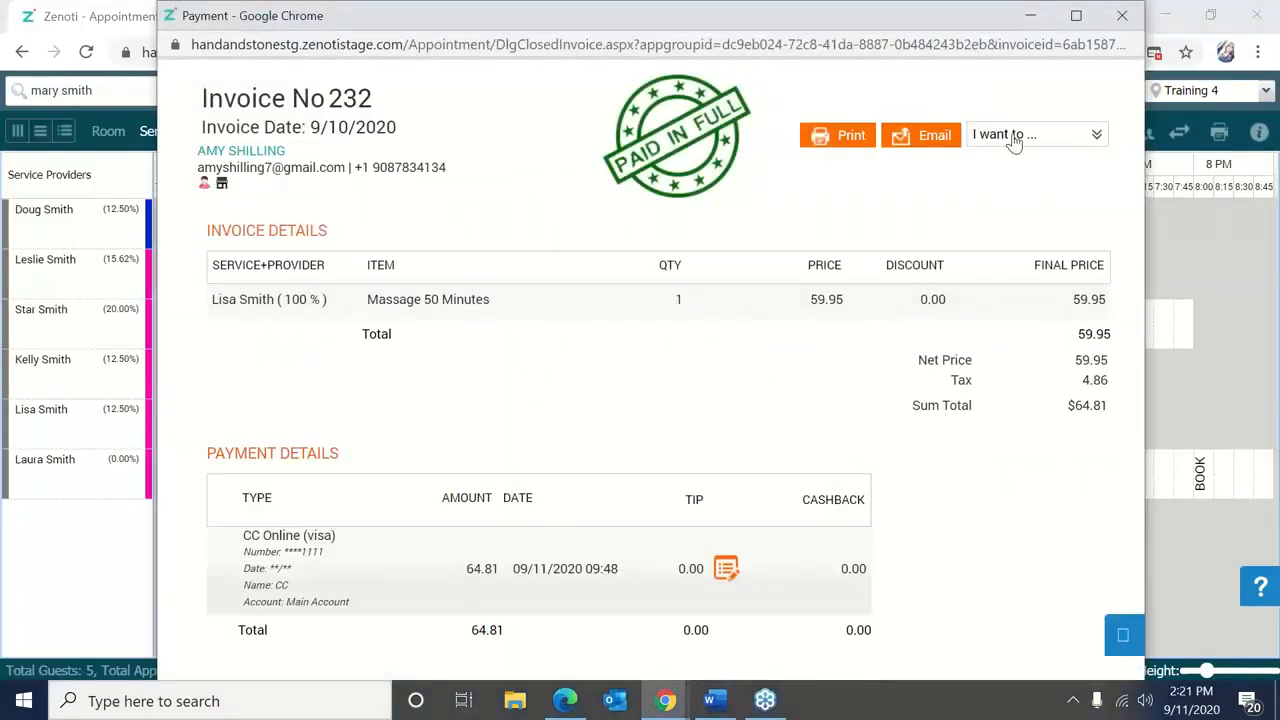
left_click(1013, 141)
left_click(1045, 177)
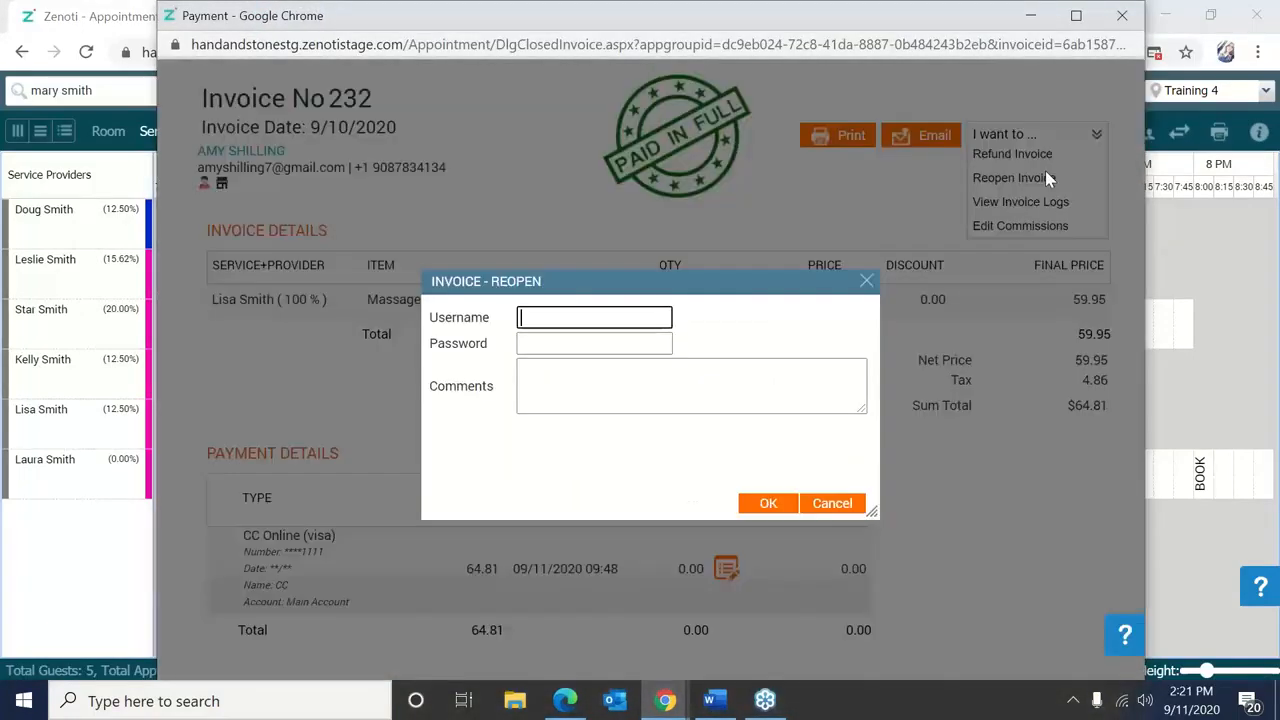
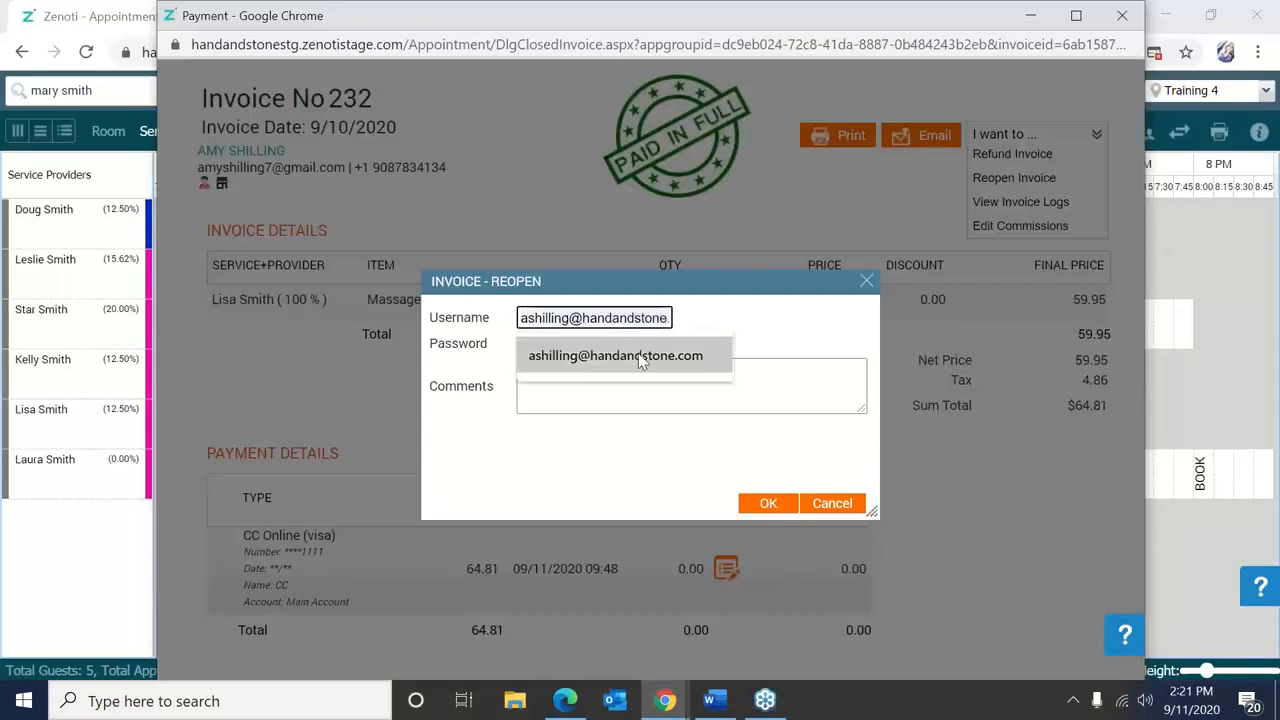
Fill the Invoice-Reopen username, password and comment 'Editing', and confirm.
left_click(637, 352)
left_click(635, 349)
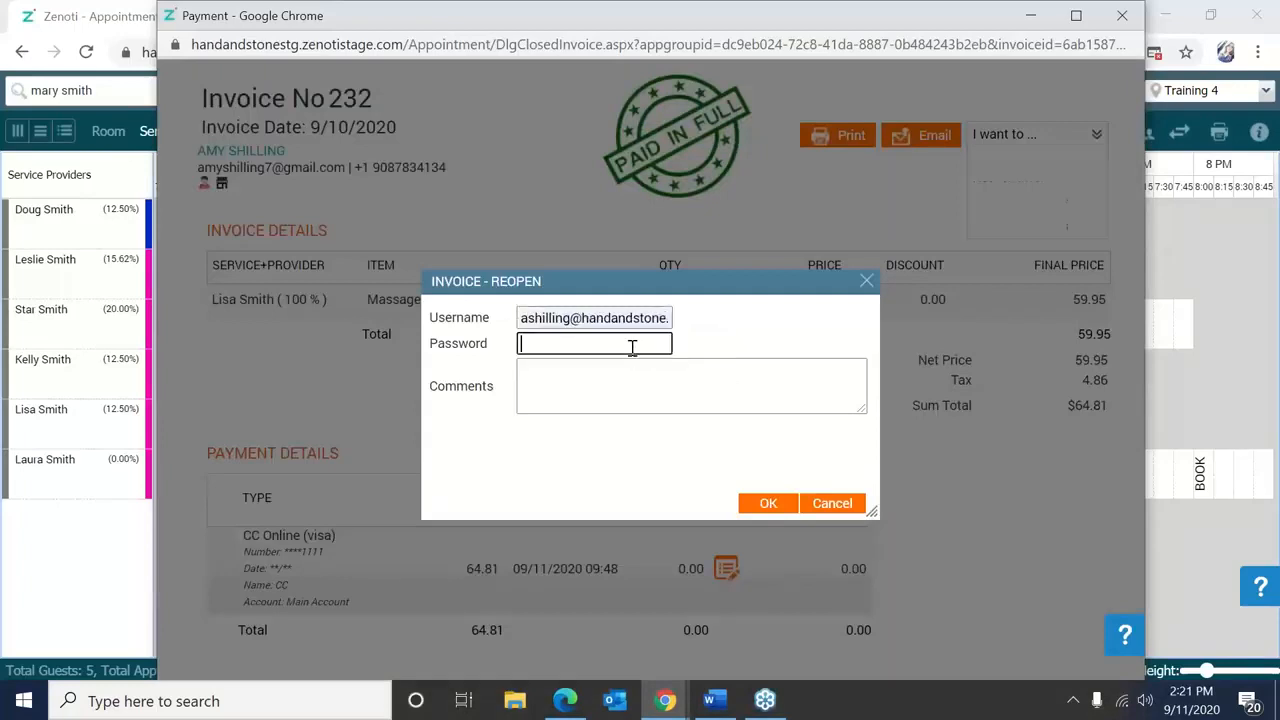
type("•••••••••")
left_click(644, 381)
type("Editing")
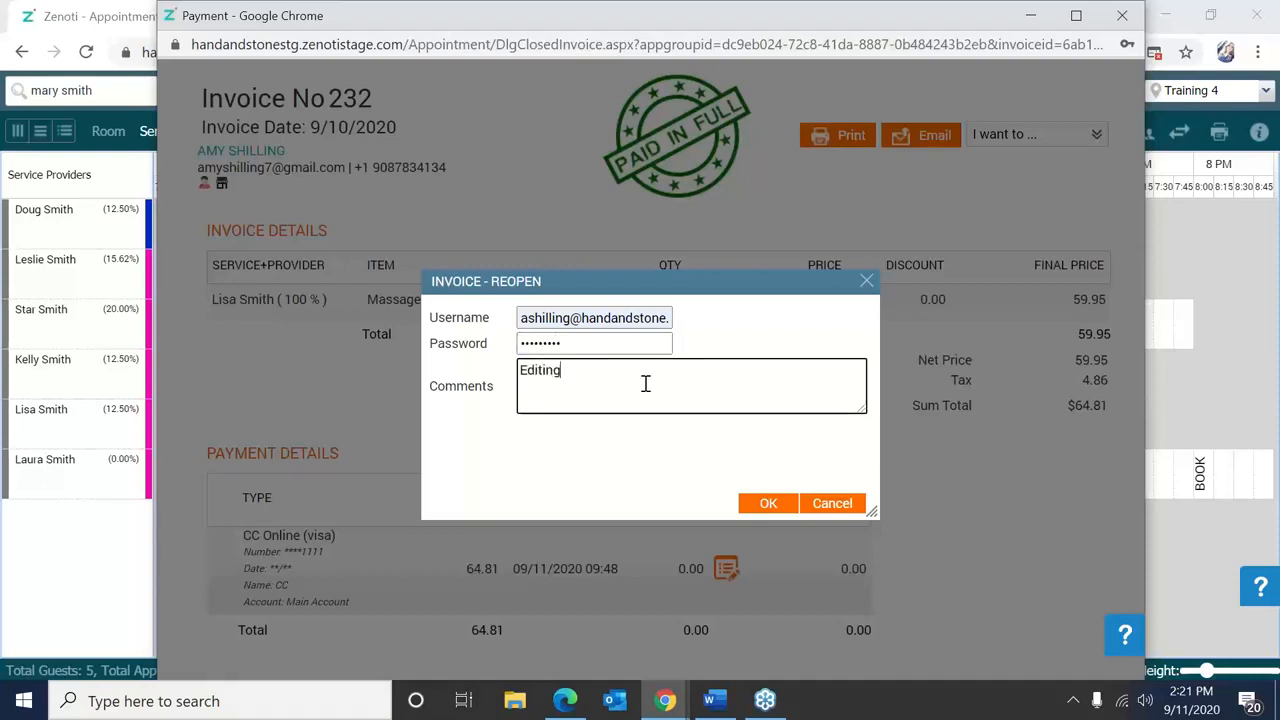
left_click(772, 505)
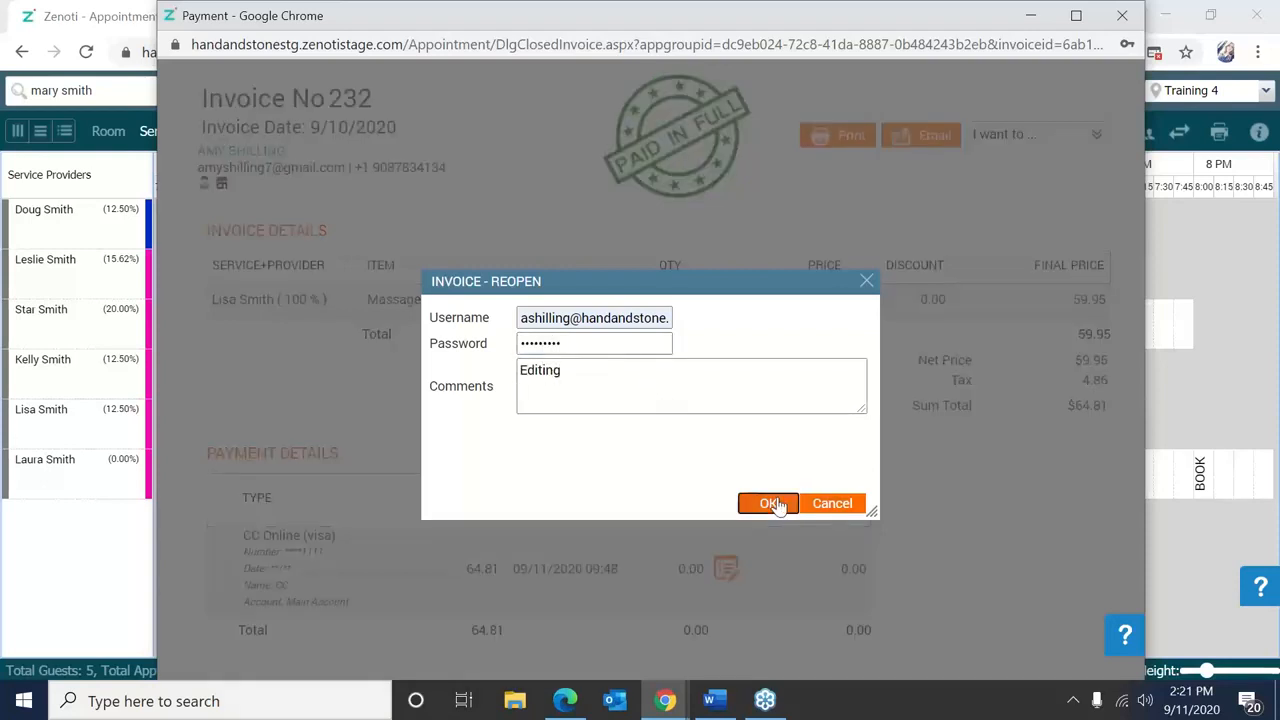
left_click(779, 504)
Cancel the reopen dialog, close invoice 232's window, and select the previous guest search text.
left_click_drag(859, 291, 865, 287)
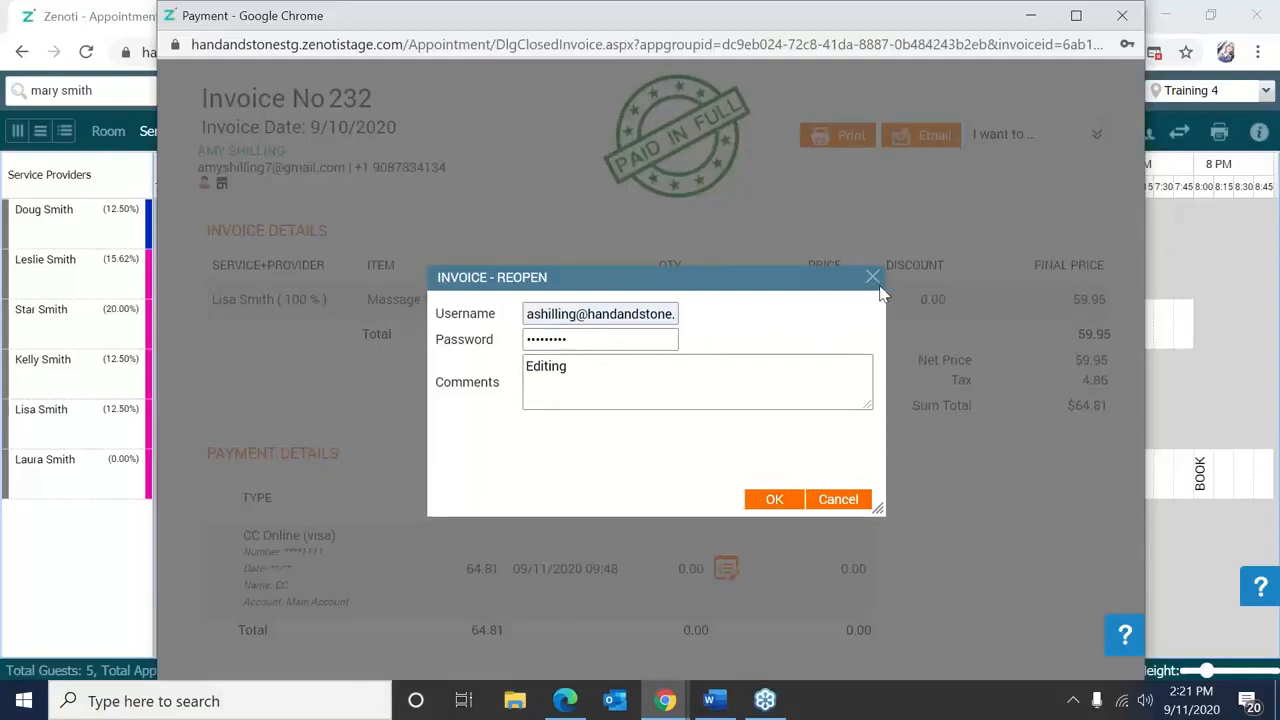
left_click(875, 278)
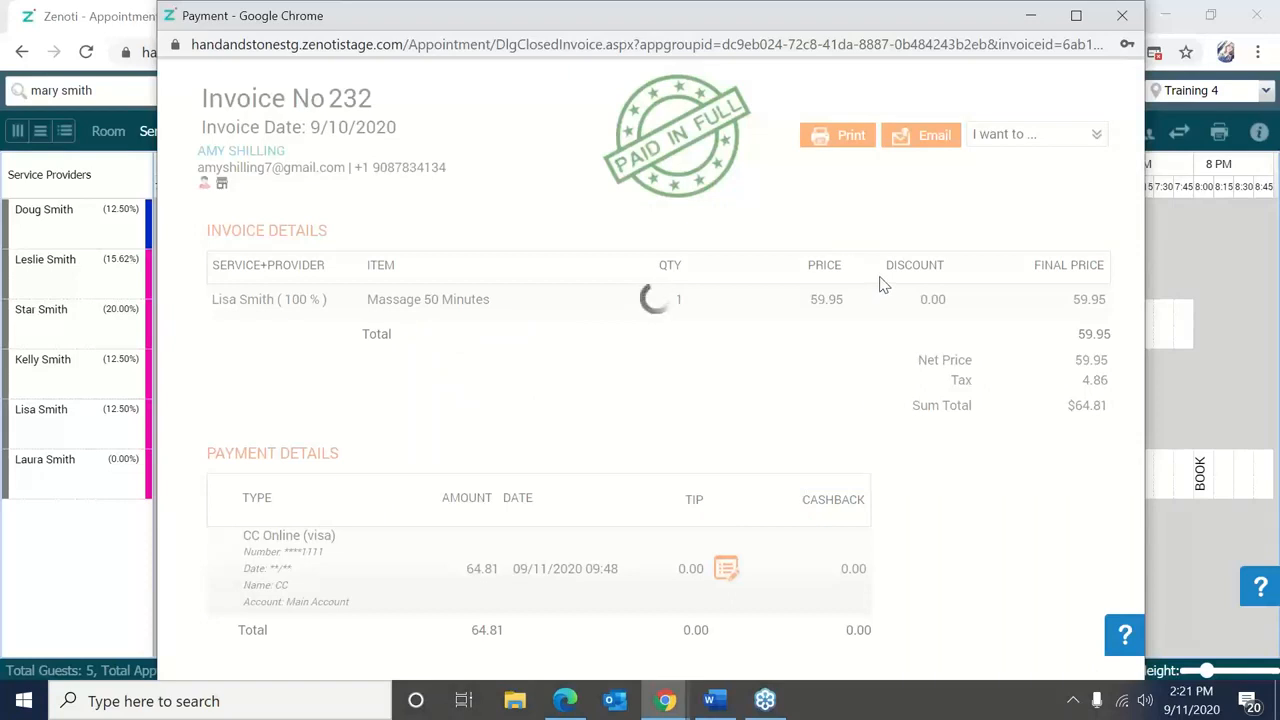
left_click(1122, 15)
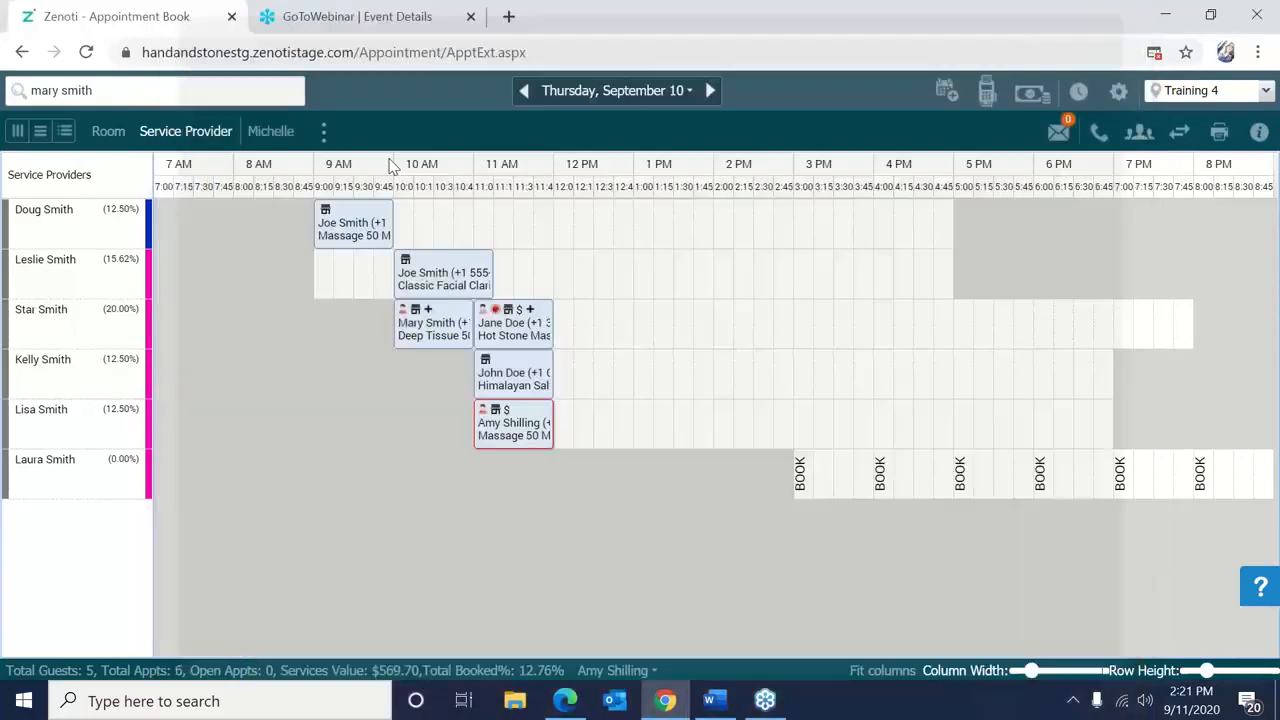
left_click_drag(229, 90, 4, 100)
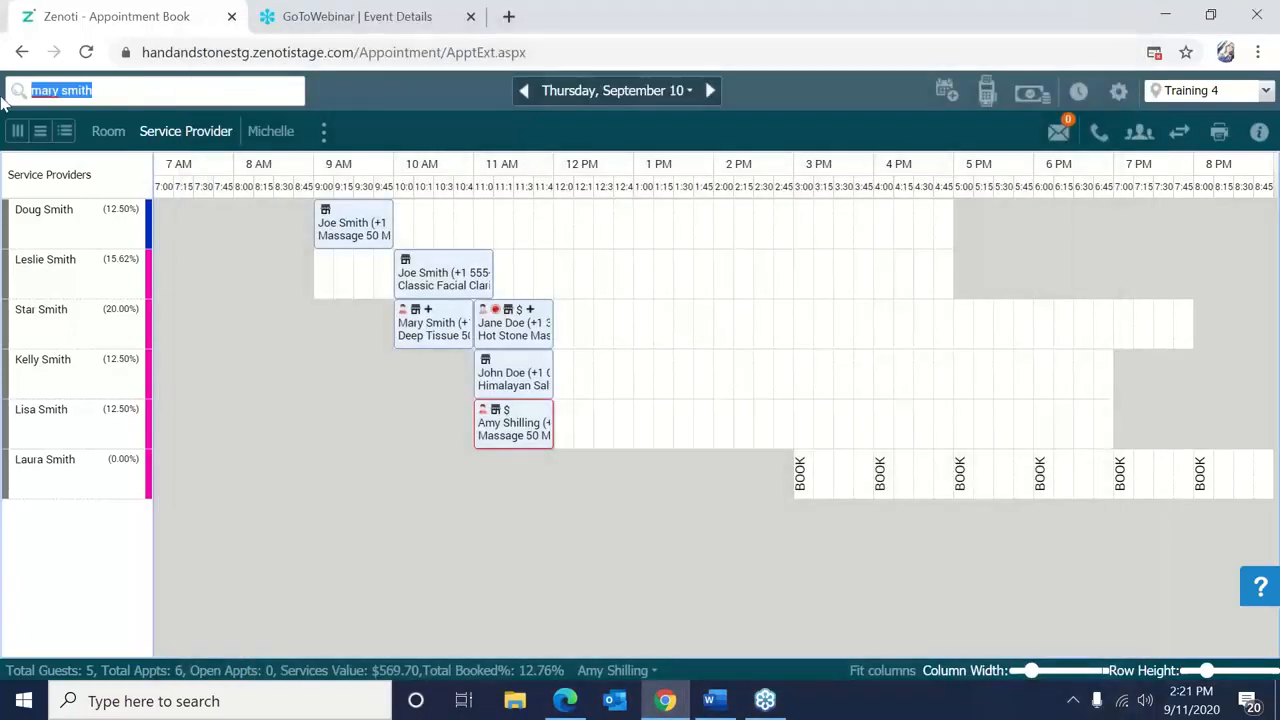
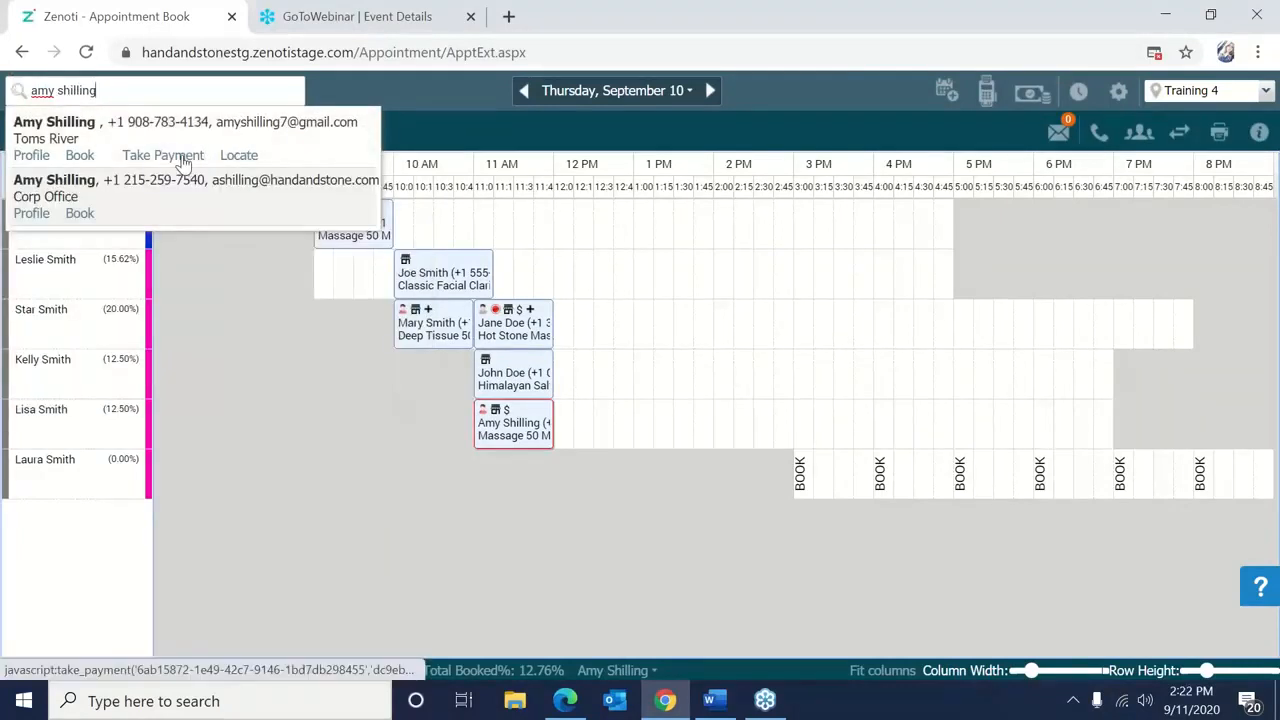
Search for the guest by full name and bring up actions for her 11 AM massage.
right_click(344, 338)
right_click(239, 249)
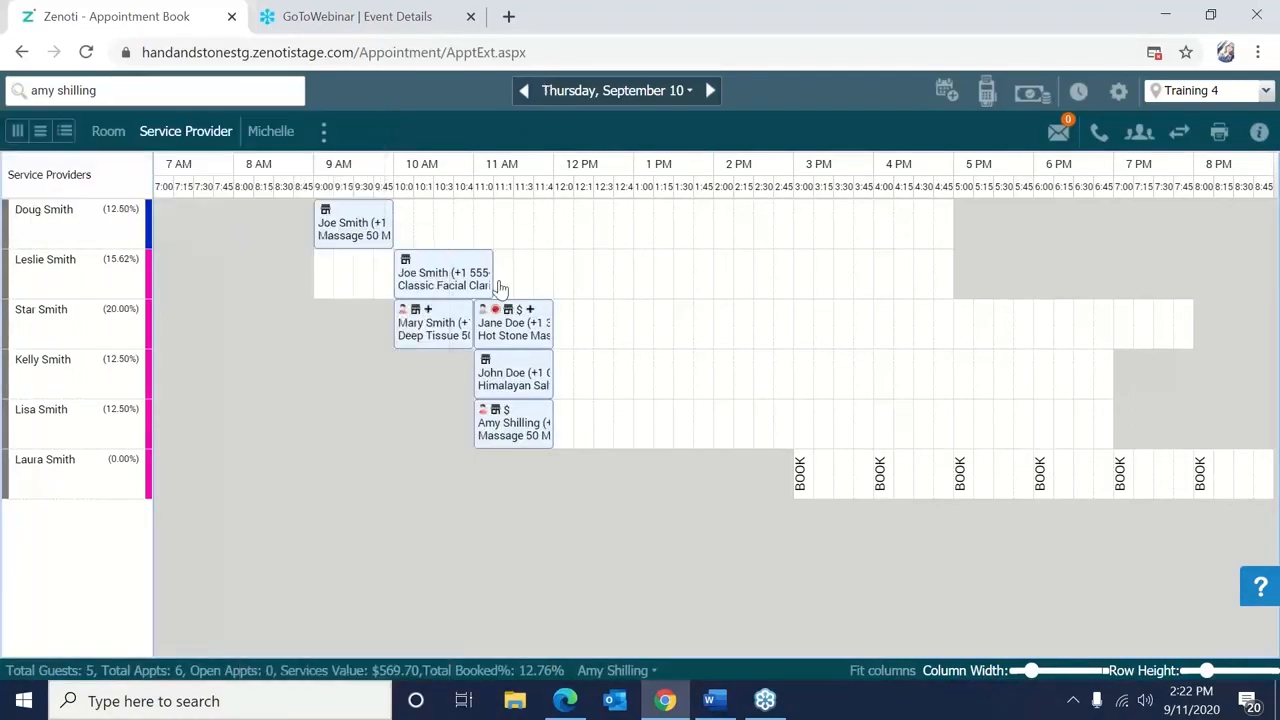
mouse_move(513, 425)
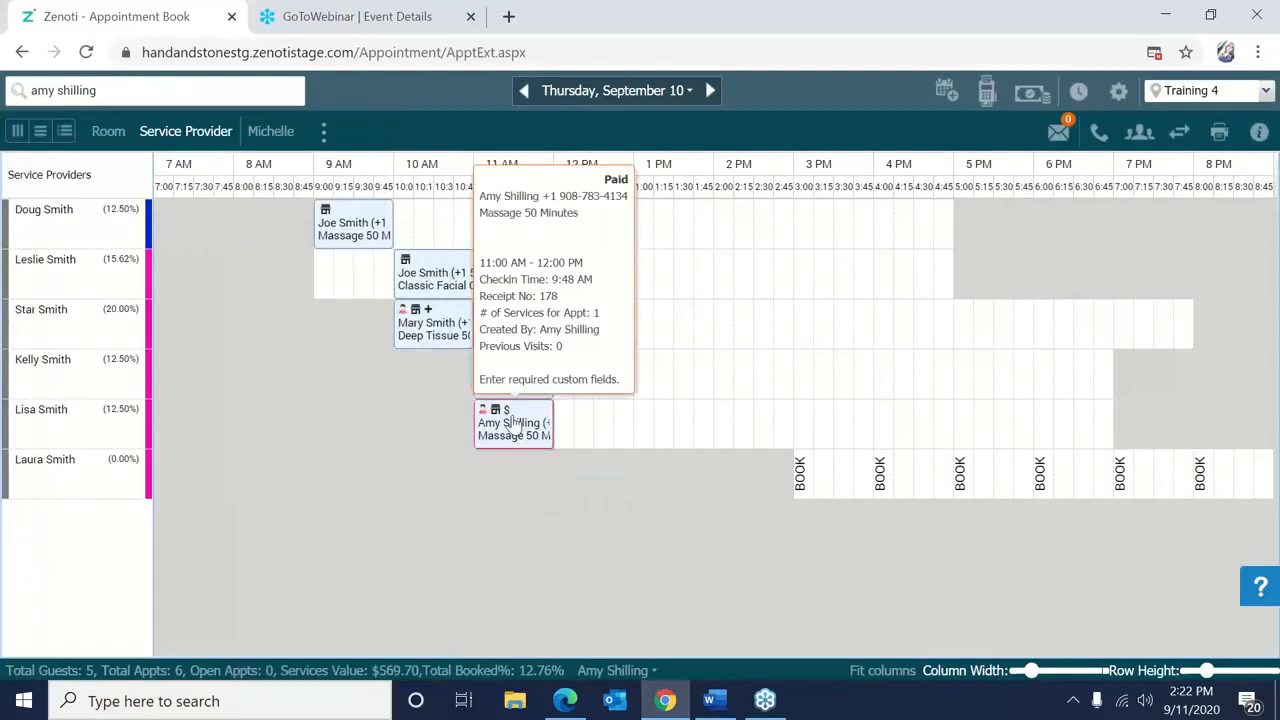
right_click(513, 425)
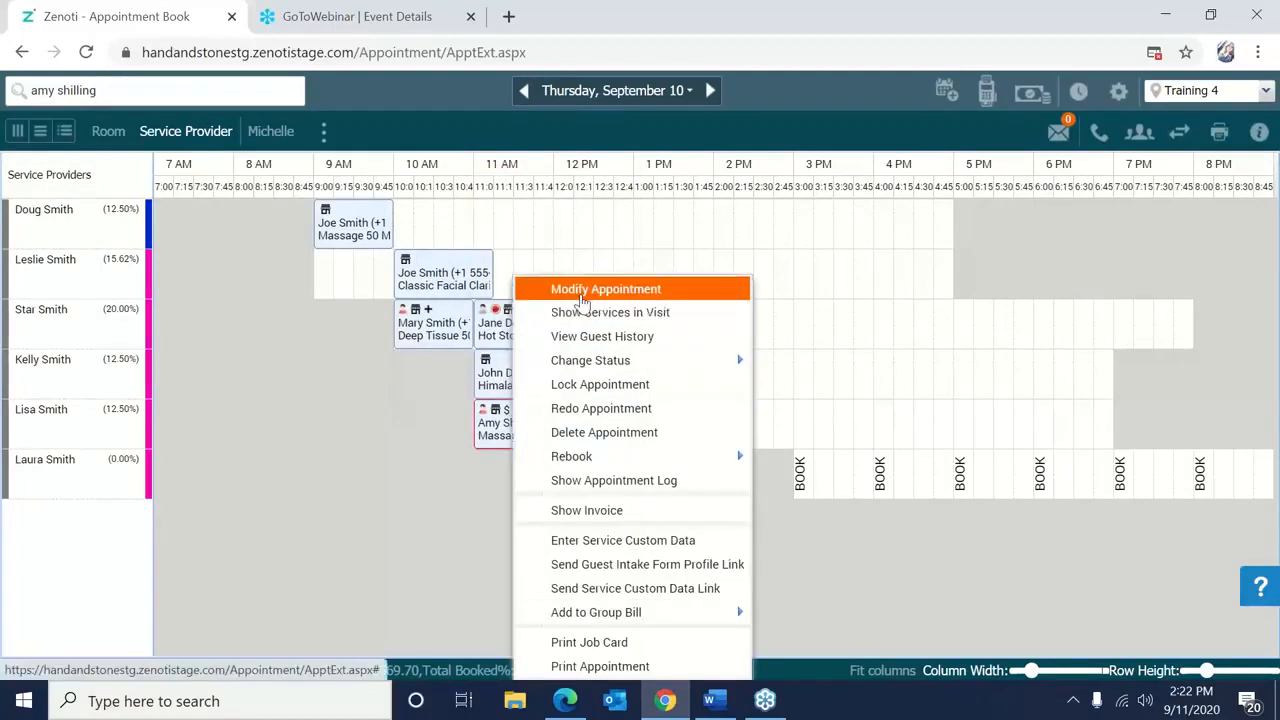
Open the 11 AM massage for modification and try searching 'foot' in the Service field.
left_click(583, 291)
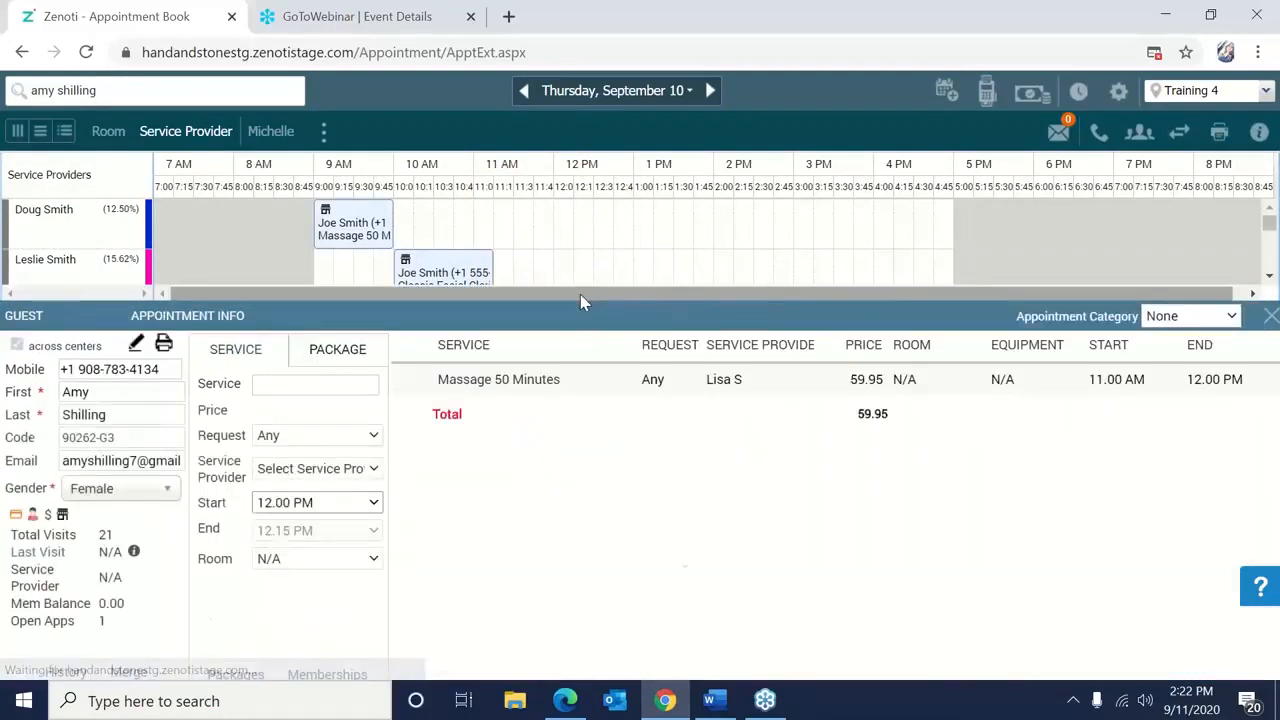
left_click(320, 383)
triple_click(474, 381)
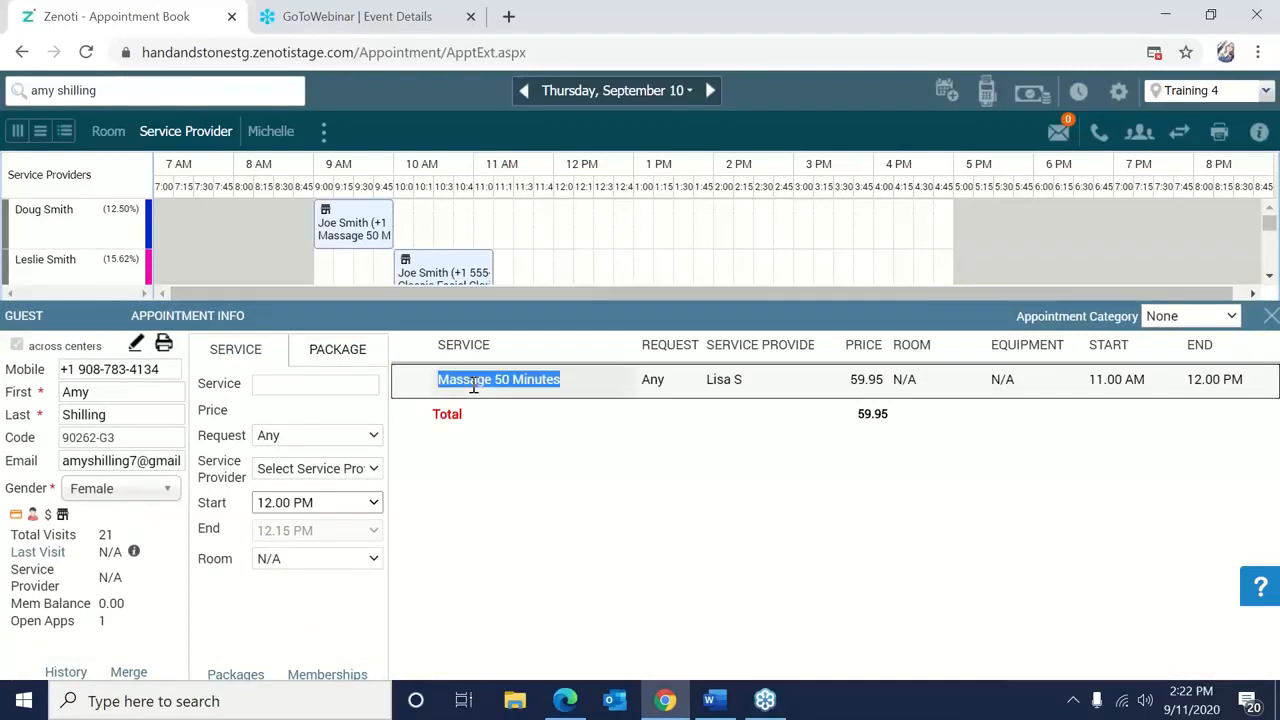
left_click(301, 388)
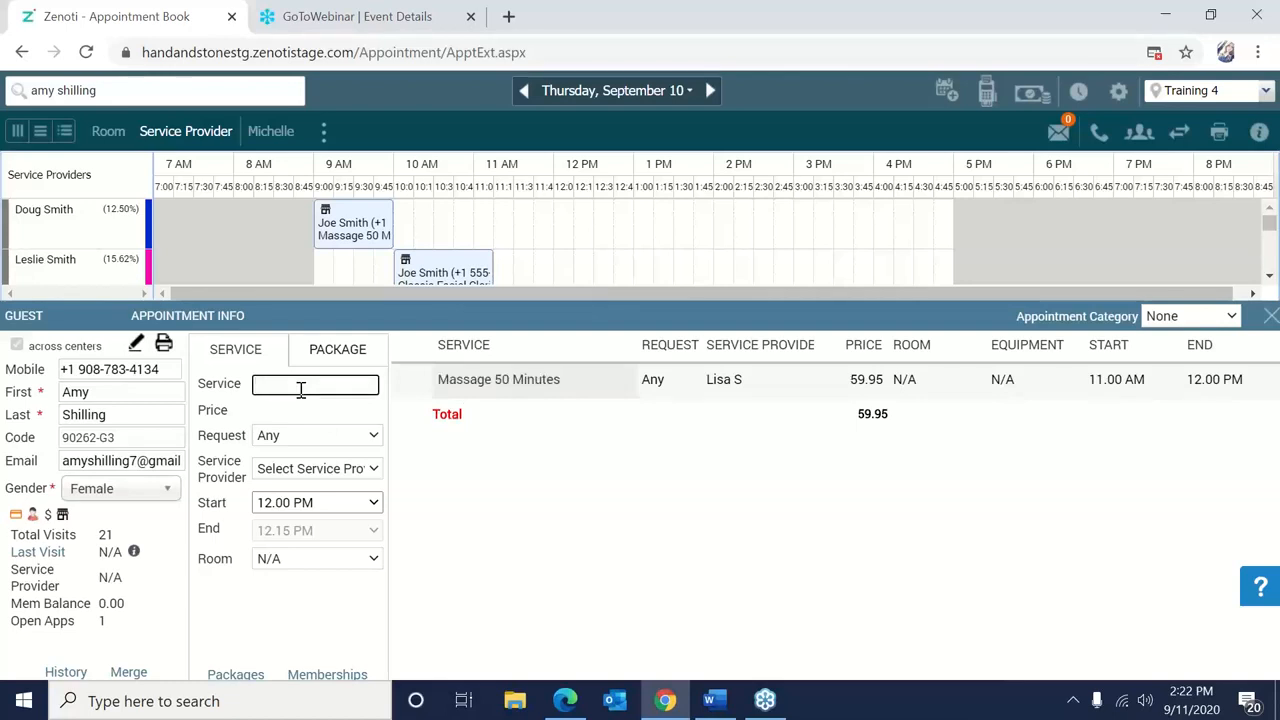
type("foot t")
key("BackSpace")
key("BackSpace")
key("BackSpace")
key("BackSpace")
key("BackSpace")
key("BackSpace")
type("FT")
key("BackSpace")
type("oot")
key("BackSpace")
key("BackSpace")
key("BackSpace")
left_click(491, 378)
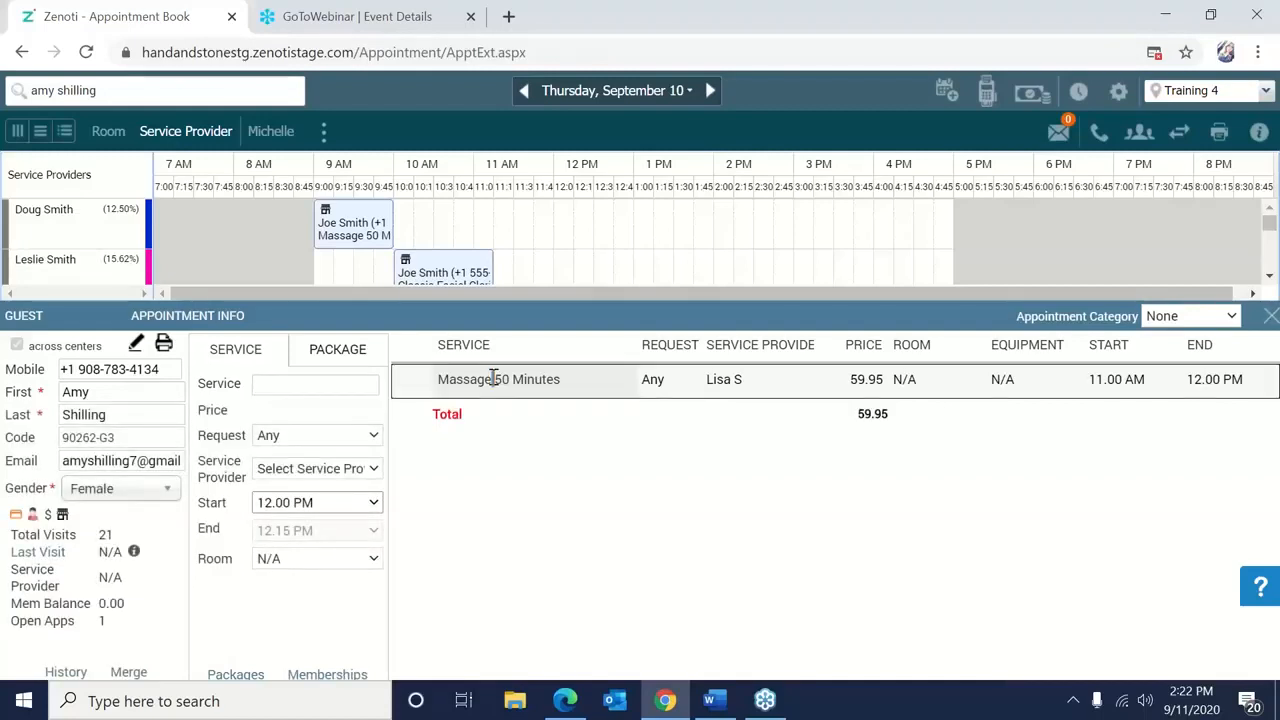
Search services for 'Foot' and 'classi', clear the search, and close the panel unchanged.
left_click(288, 390)
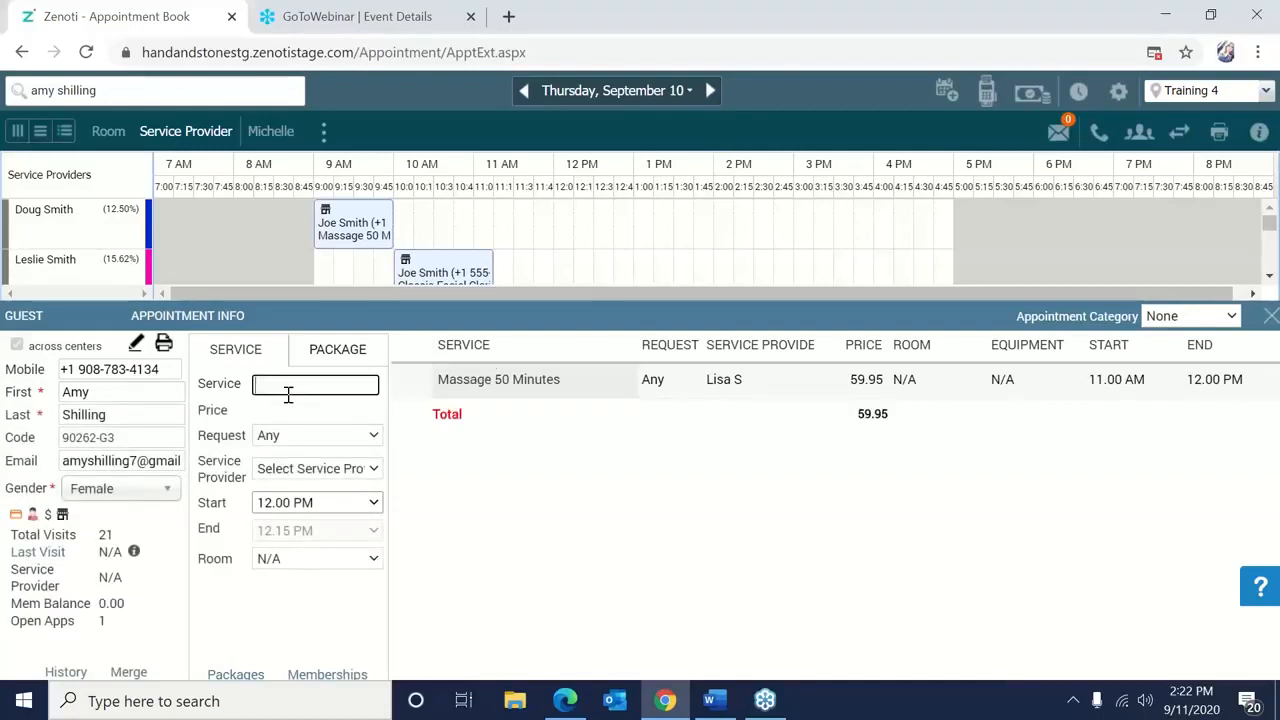
type("Foot")
key("BackSpace")
key("BackSpace")
key("BackSpace")
key("BackSpace")
key("BackSpace")
type("classi")
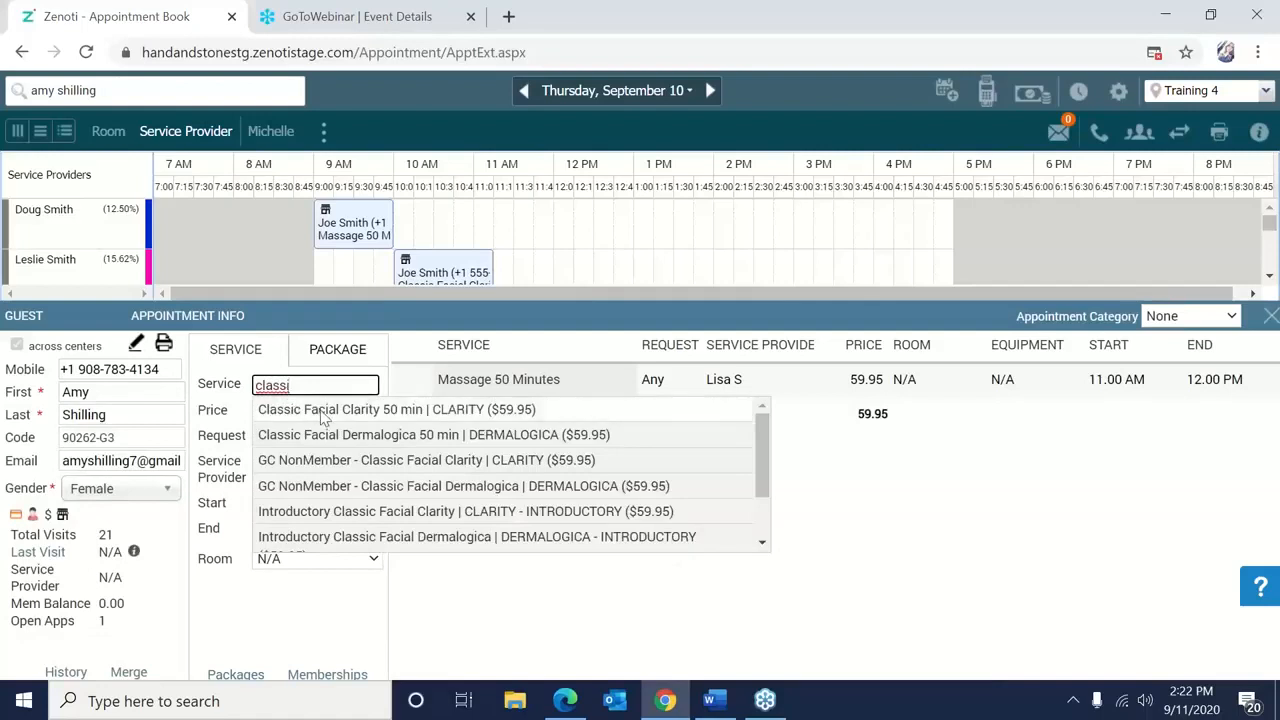
left_click_drag(356, 387, 235, 390)
key("BackSpace")
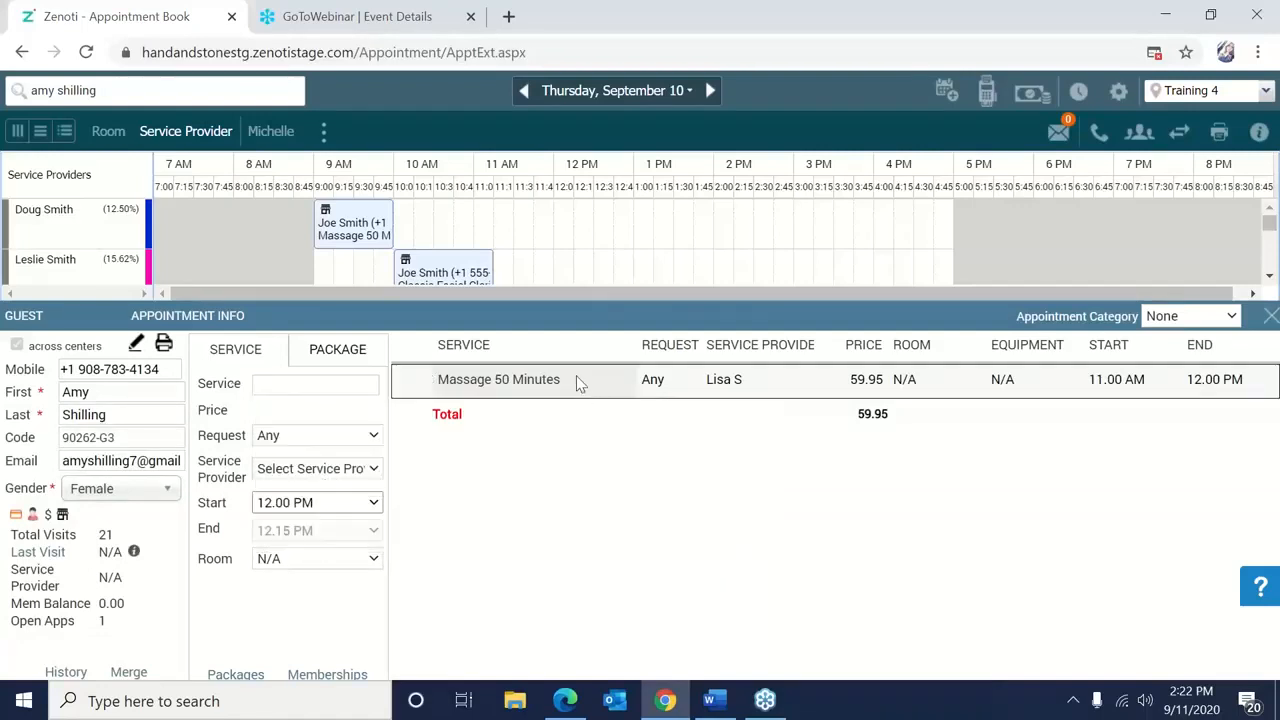
left_click(375, 381)
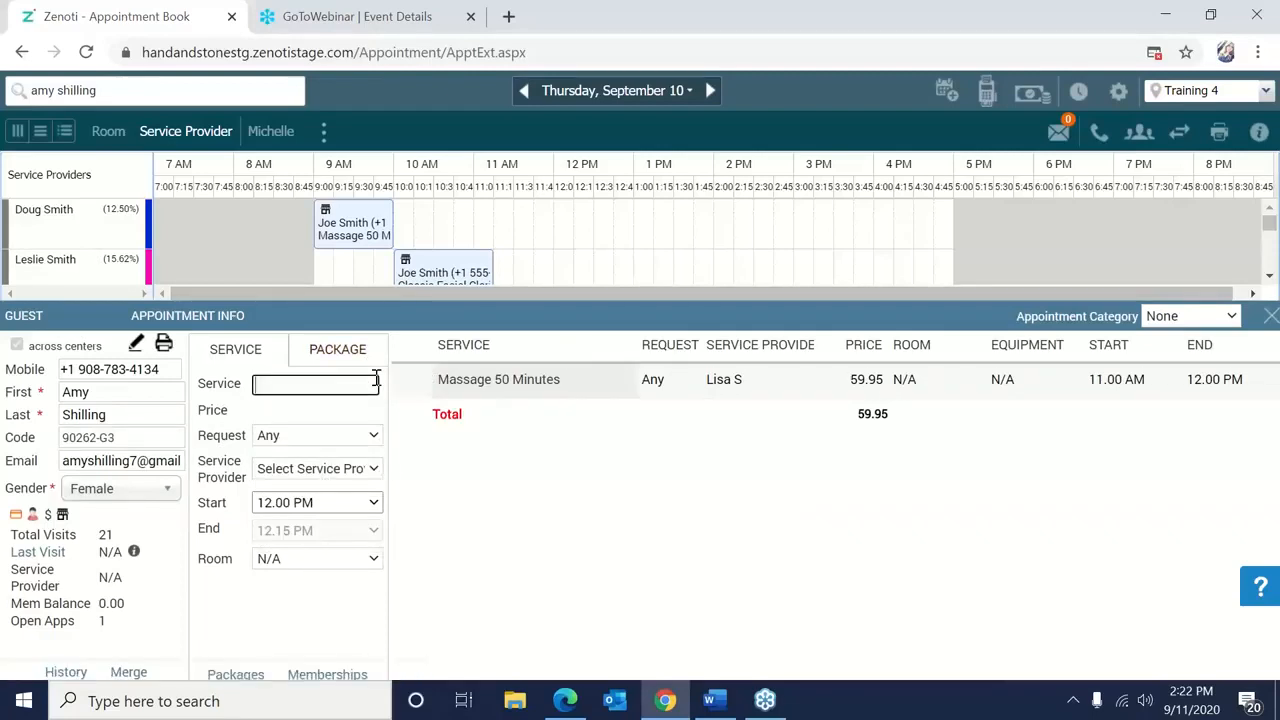
left_click(891, 302)
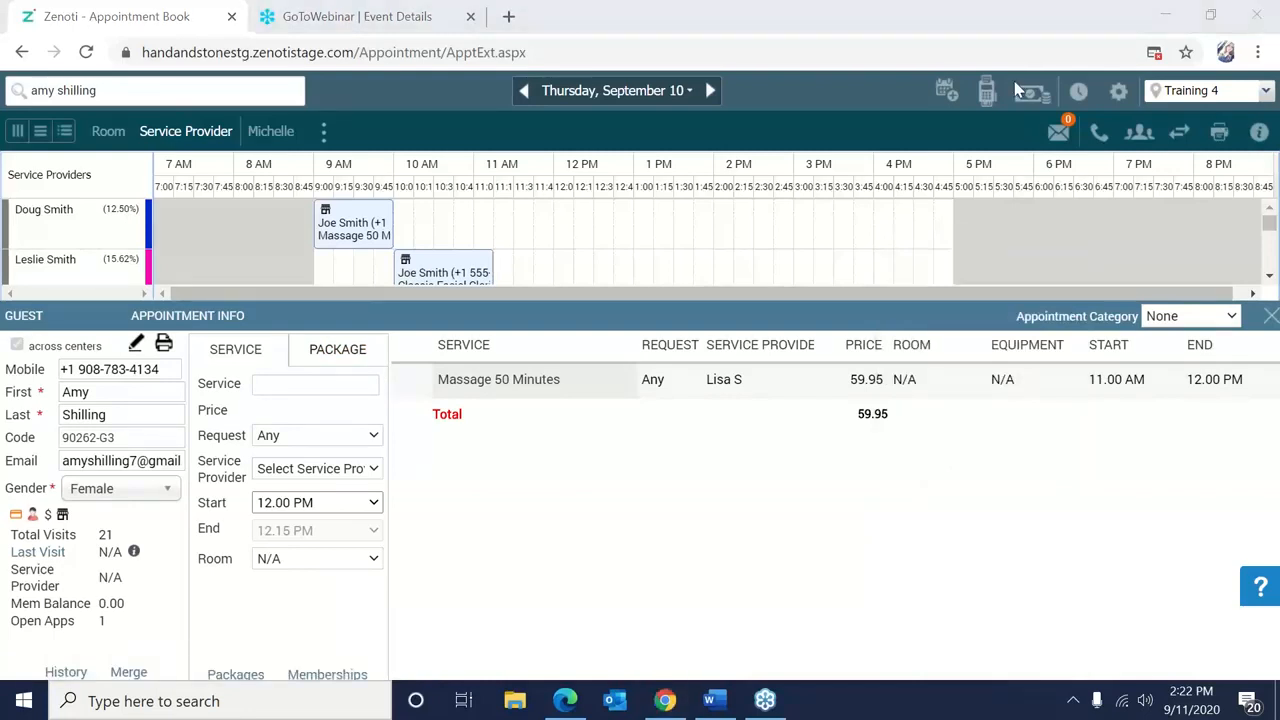
left_click(1269, 321)
left_click(1270, 318)
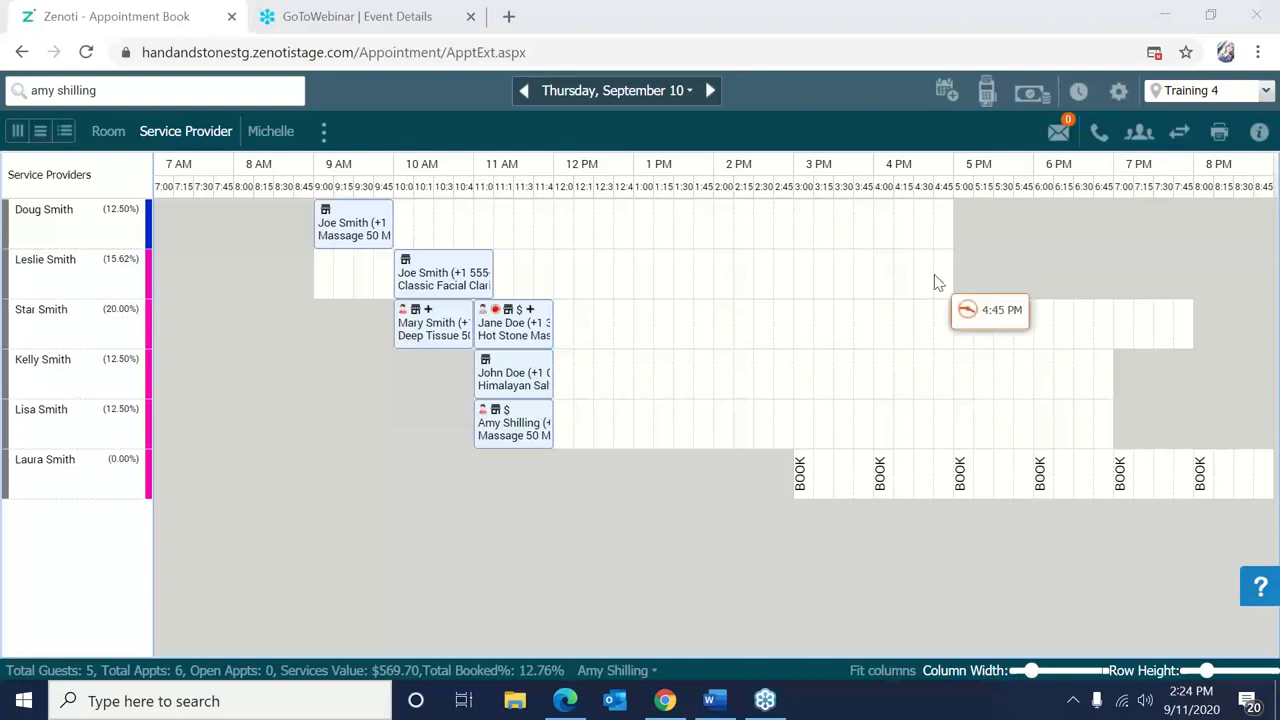
mouse_move(537, 404)
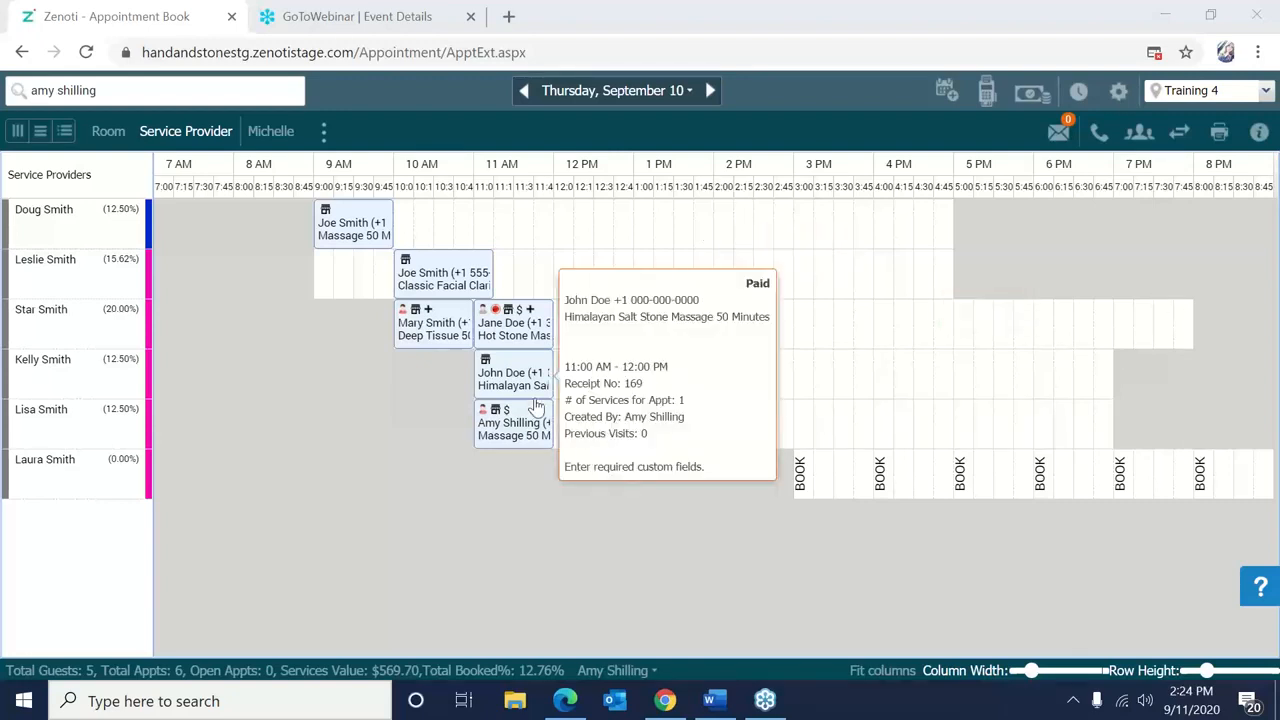
mouse_move(529, 447)
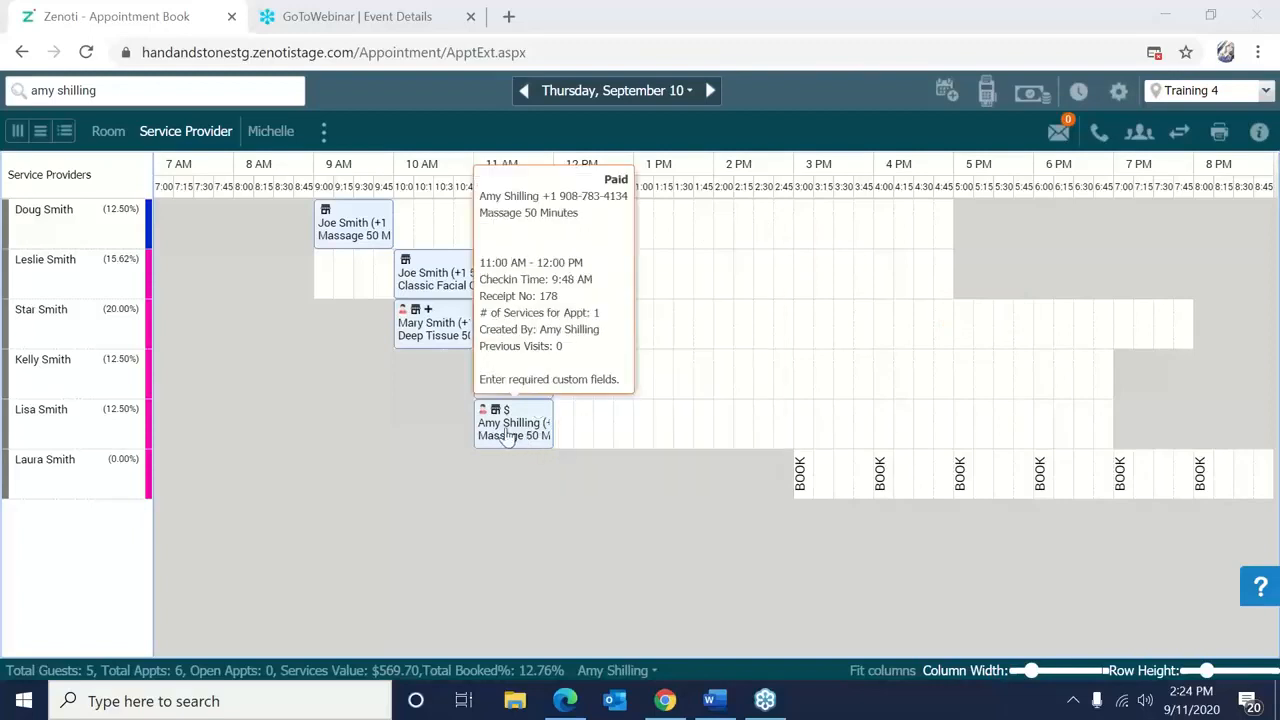
right_click(510, 437)
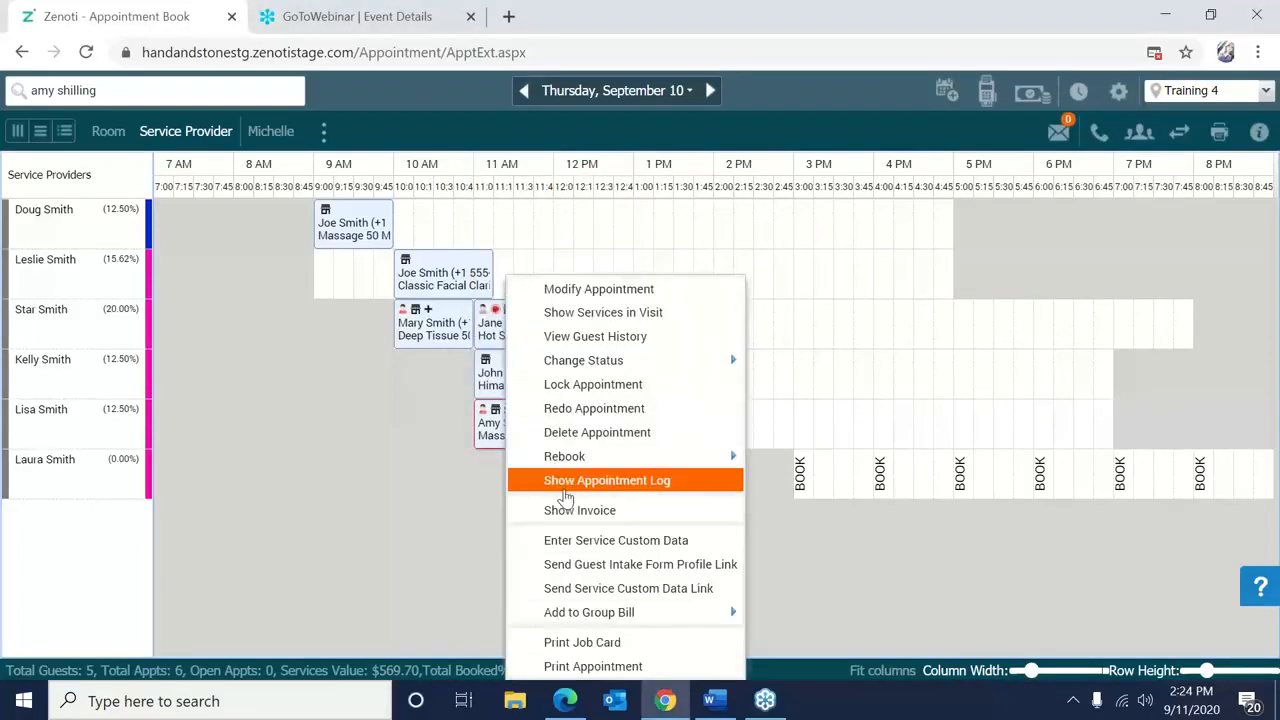
left_click(572, 510)
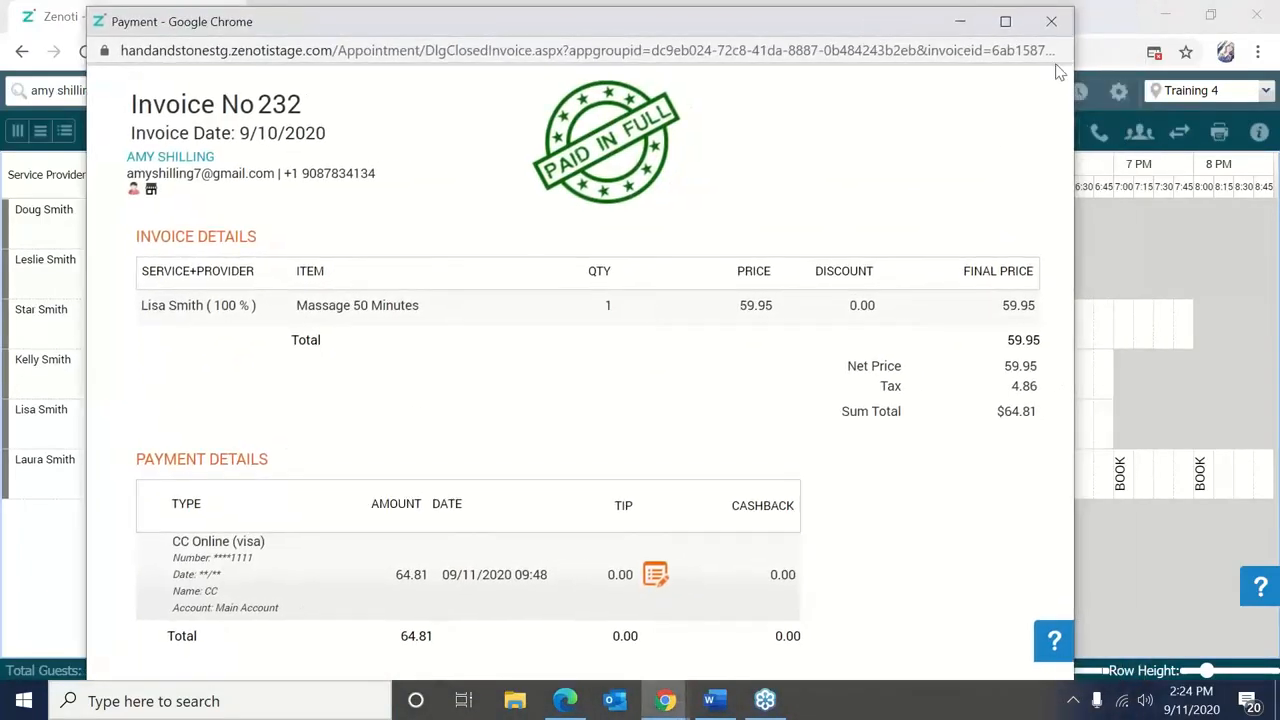
left_click(997, 31)
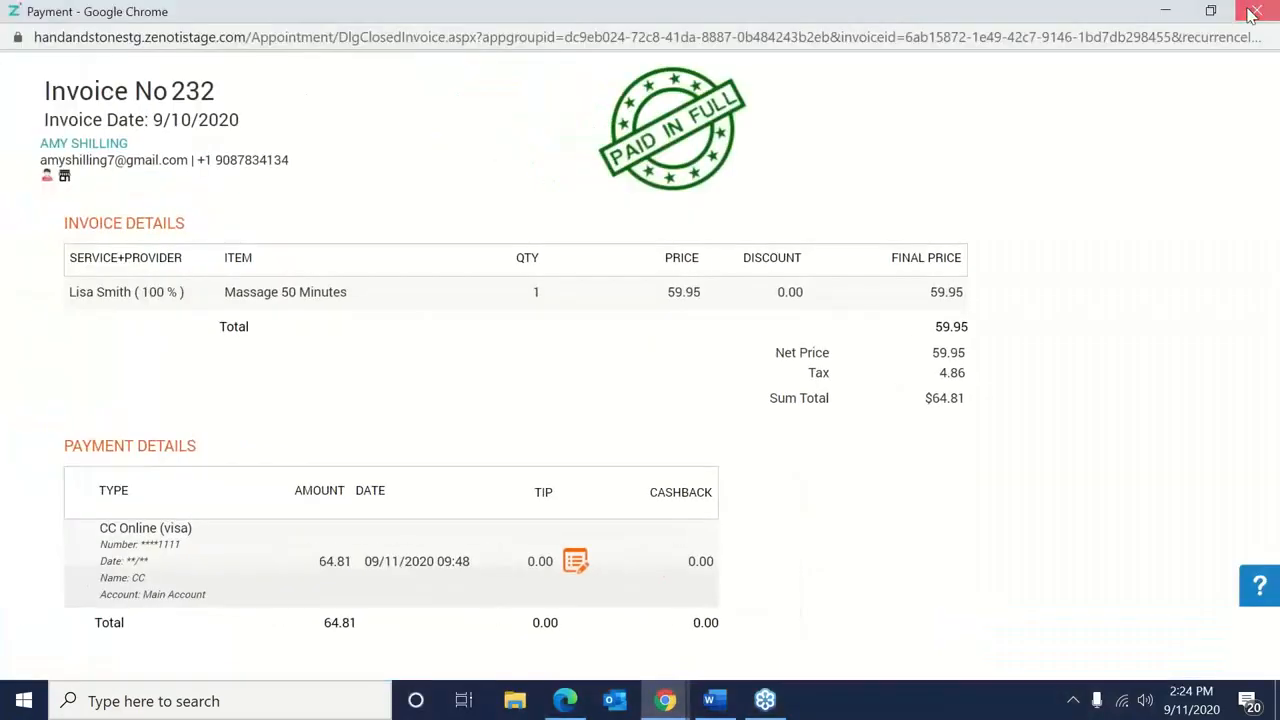
left_click(1248, 11)
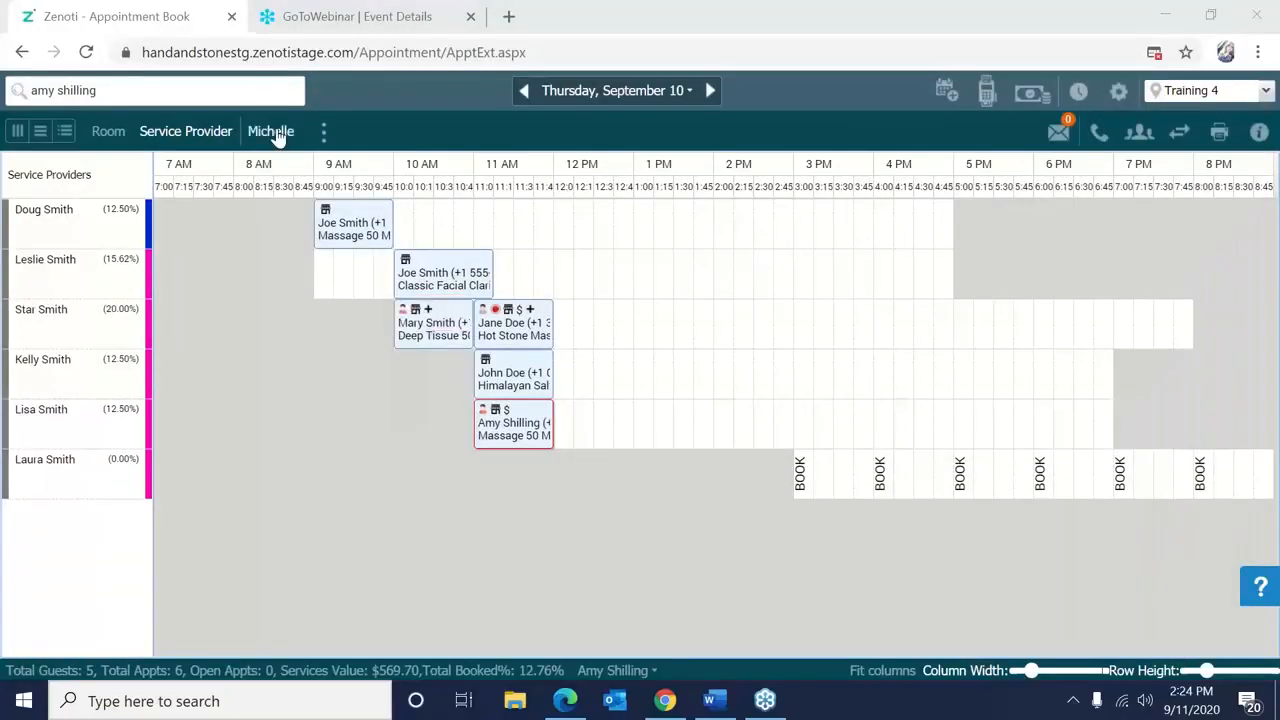
Move to Friday, September 11 and check the guest's invoice: $97.24 cash plus $20.00 tip.
left_click(710, 90)
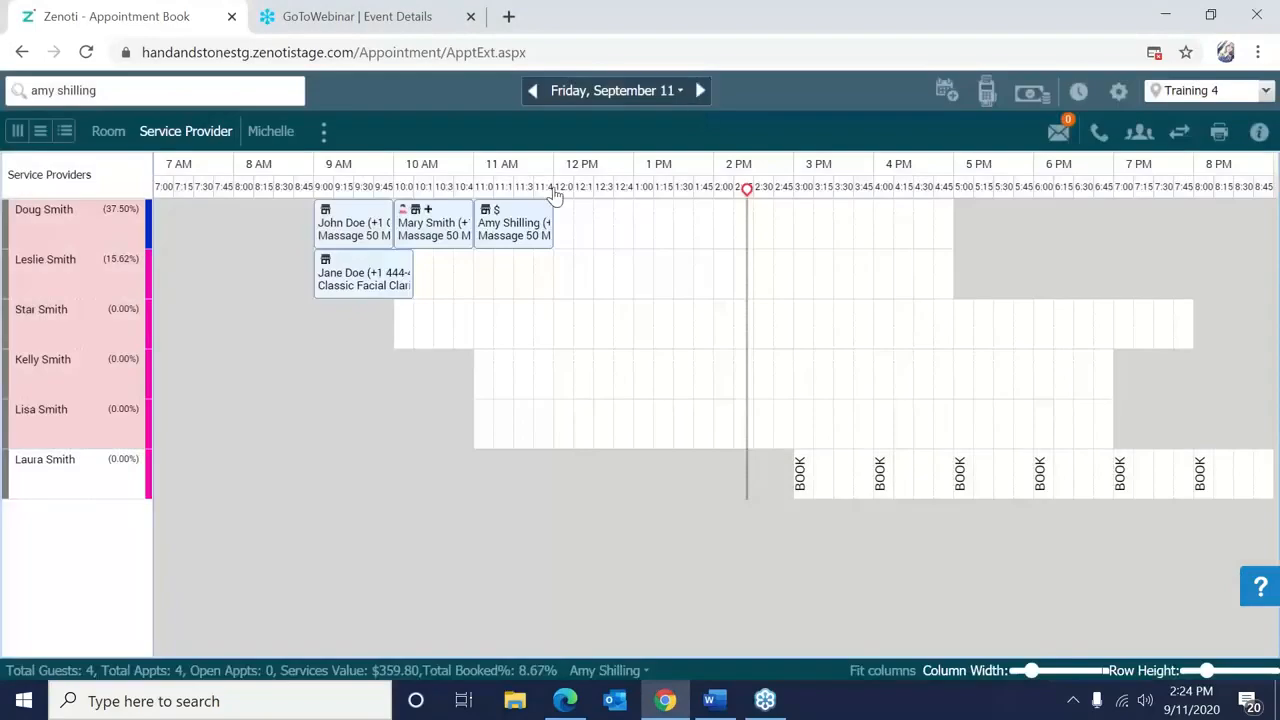
right_click(501, 240)
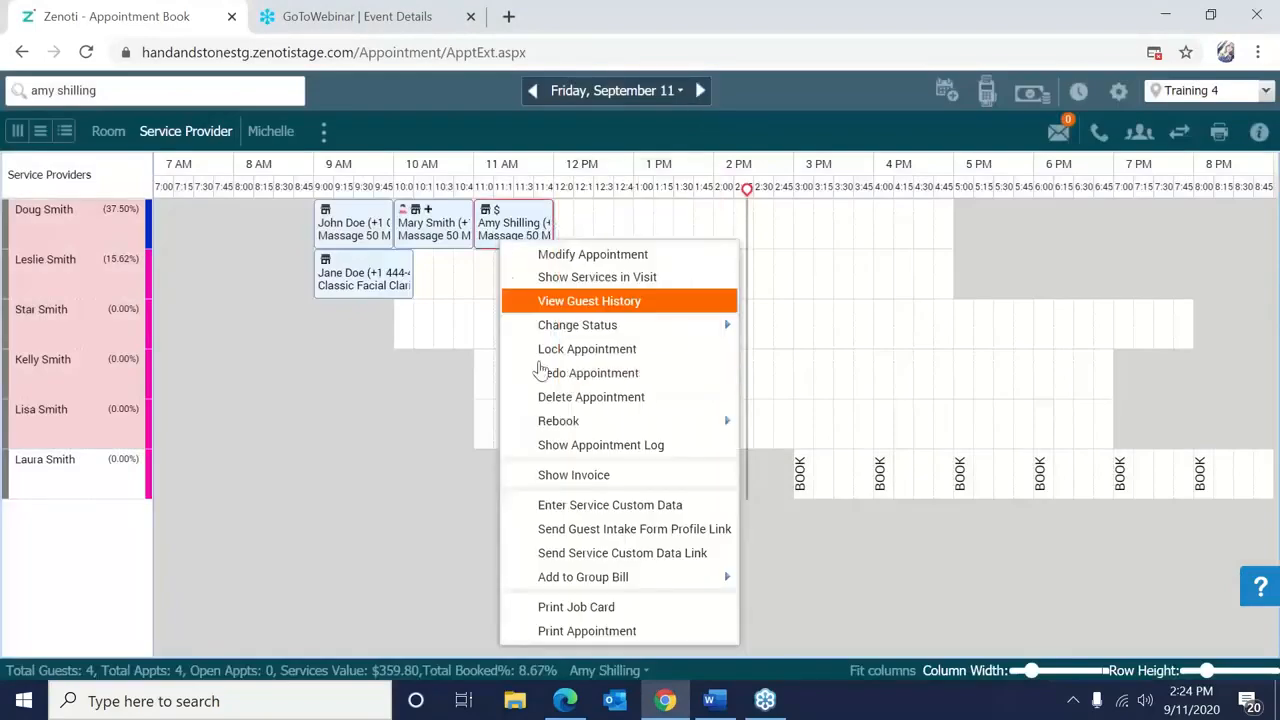
left_click(562, 478)
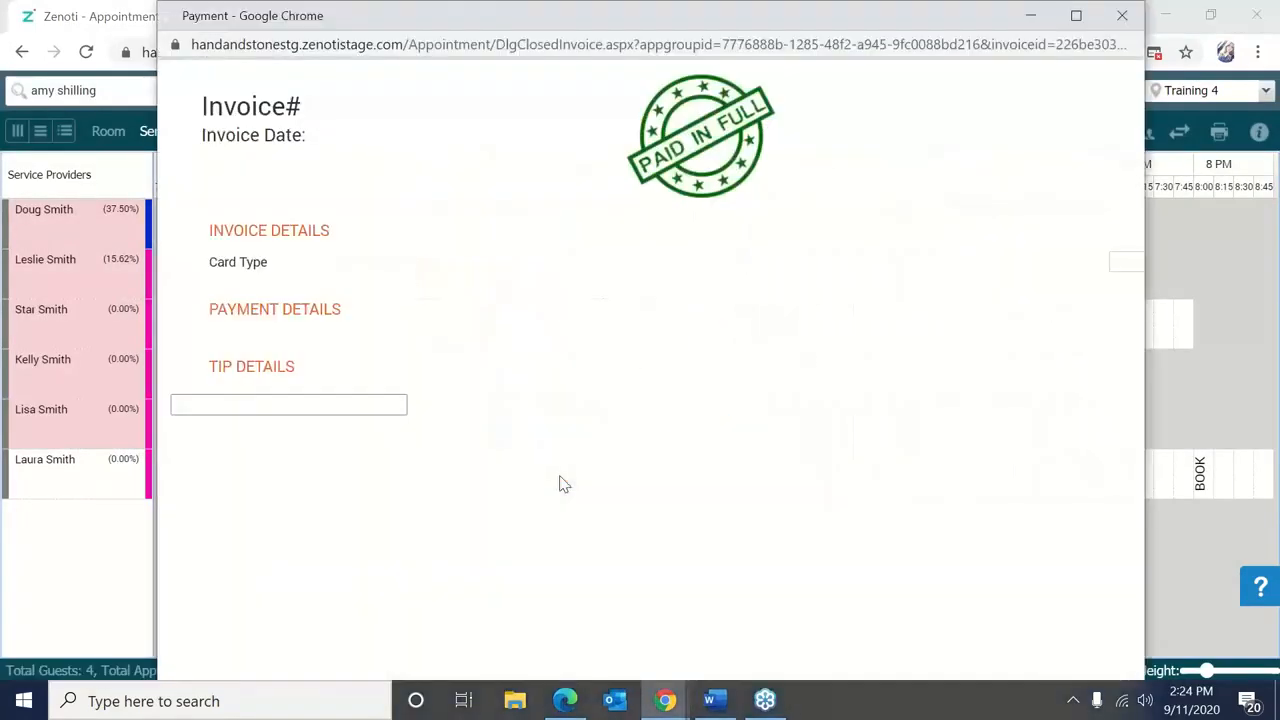
left_click(1012, 144)
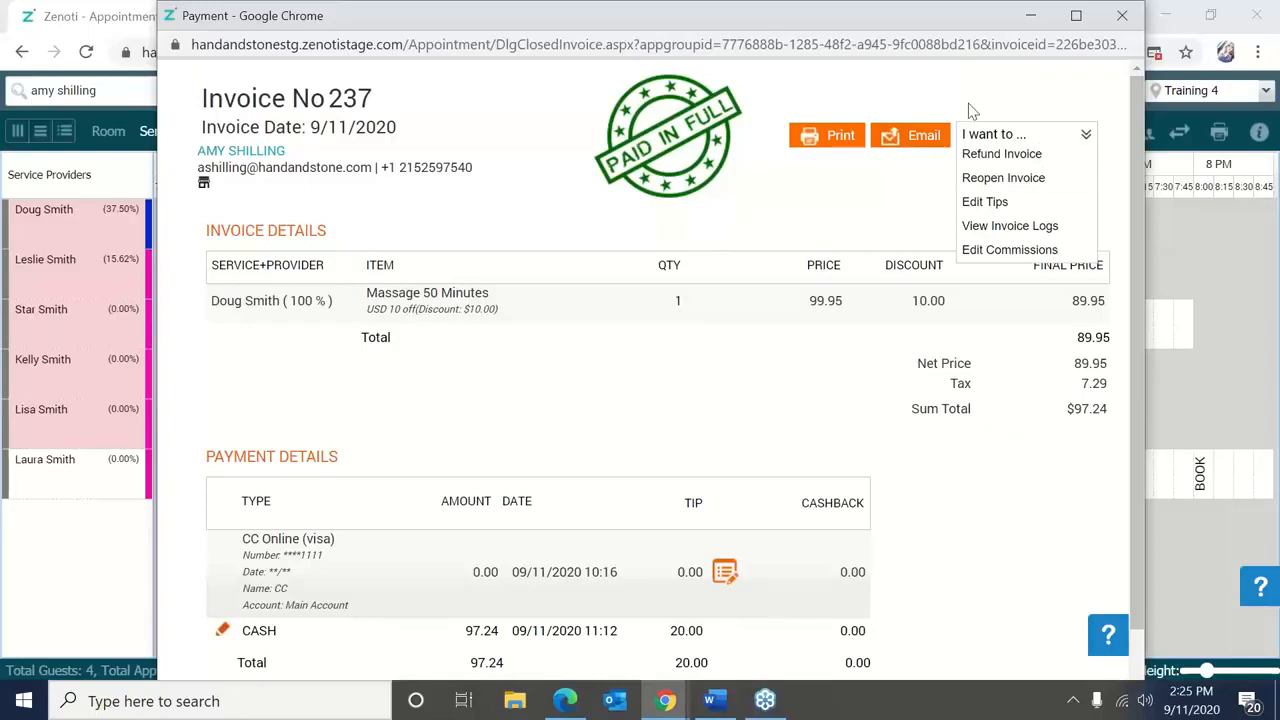
left_click(1133, 27)
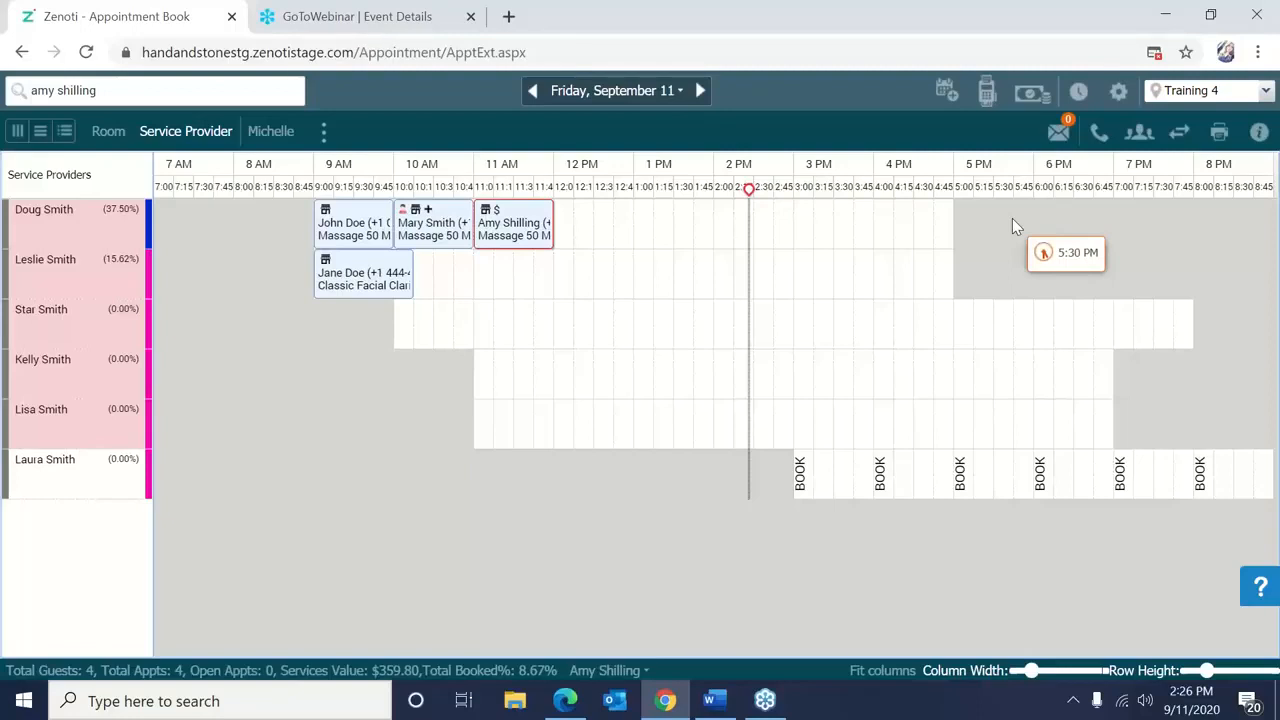
Return to Friday, September 11 and open the guest's invoice action list.
left_click(697, 91)
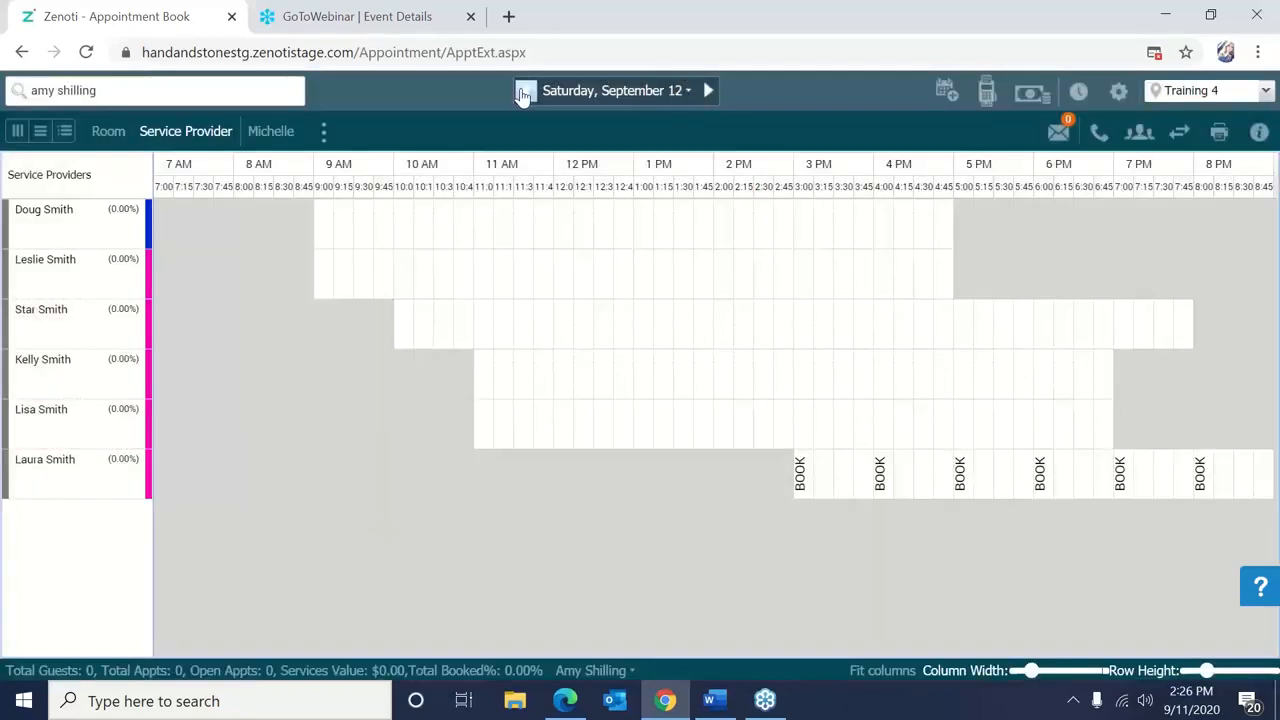
left_click(523, 92)
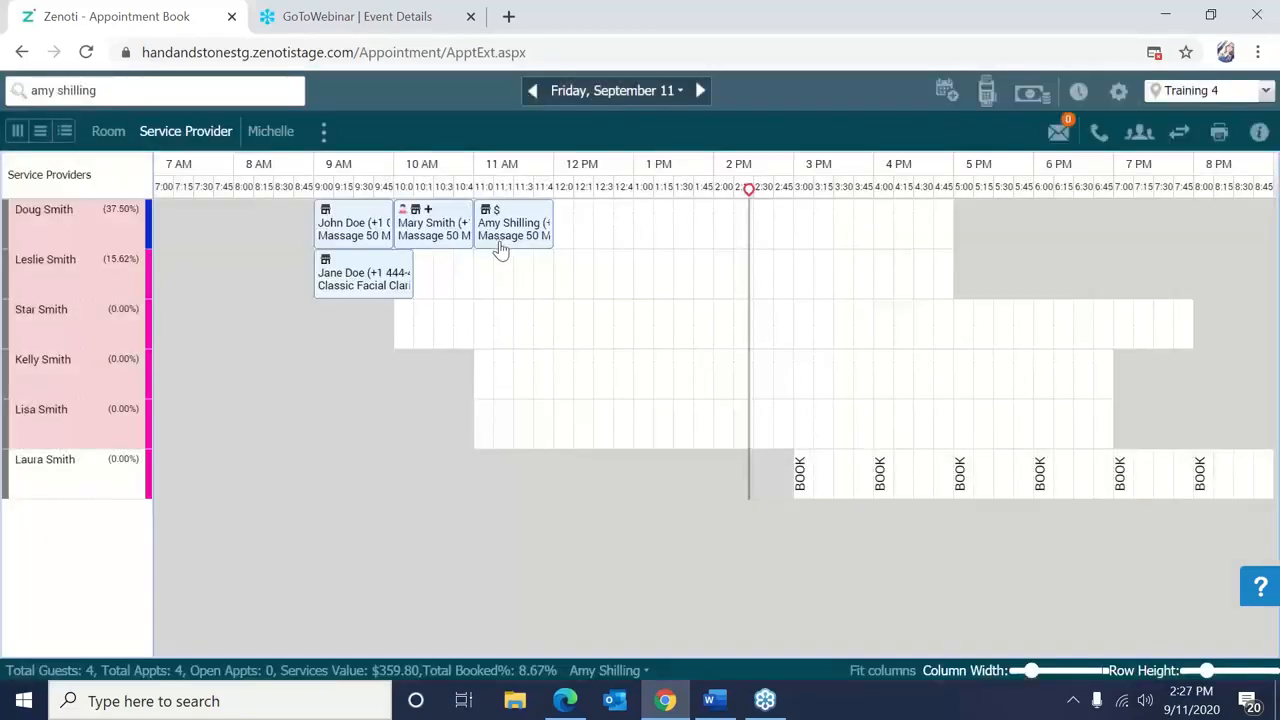
right_click(500, 250)
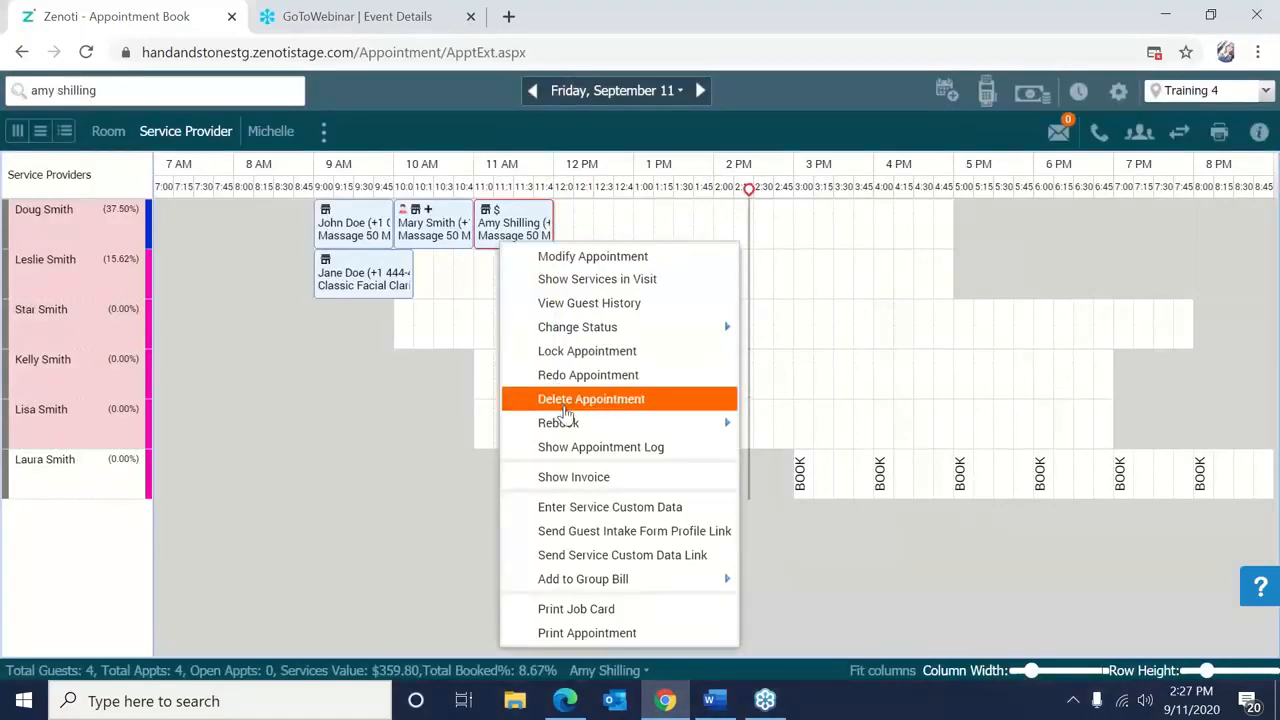
left_click(573, 477)
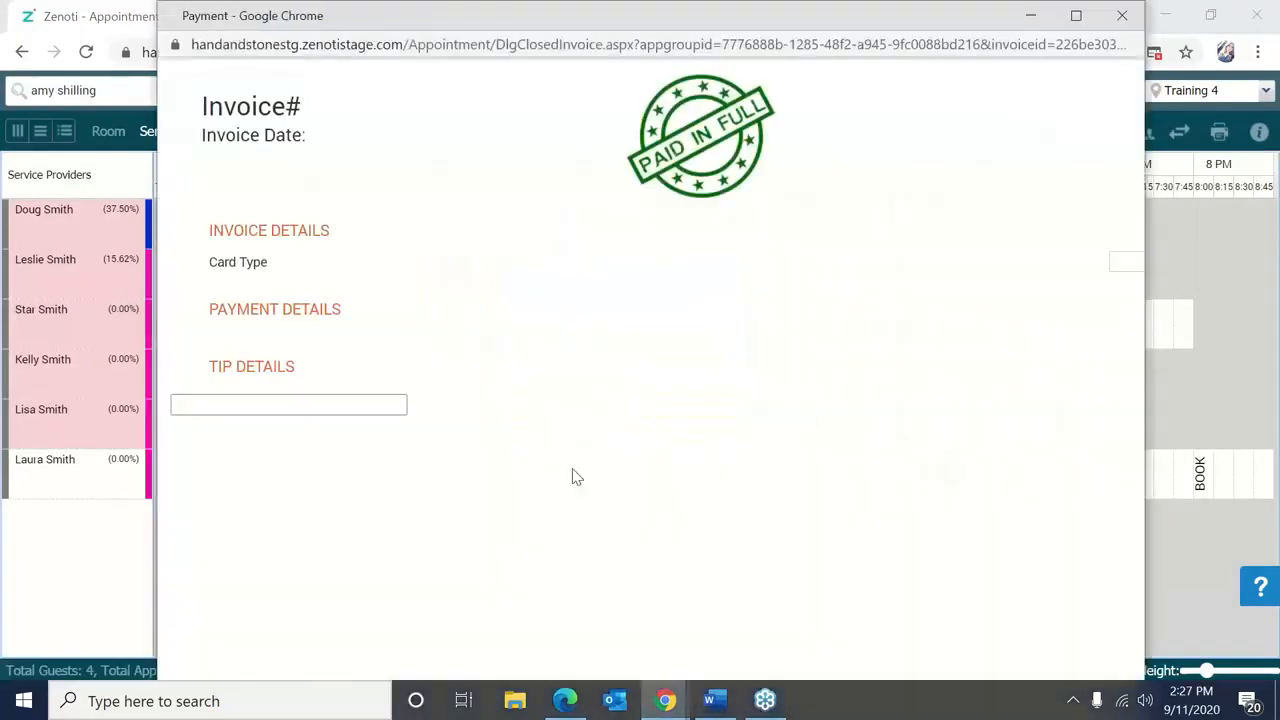
left_click(980, 140)
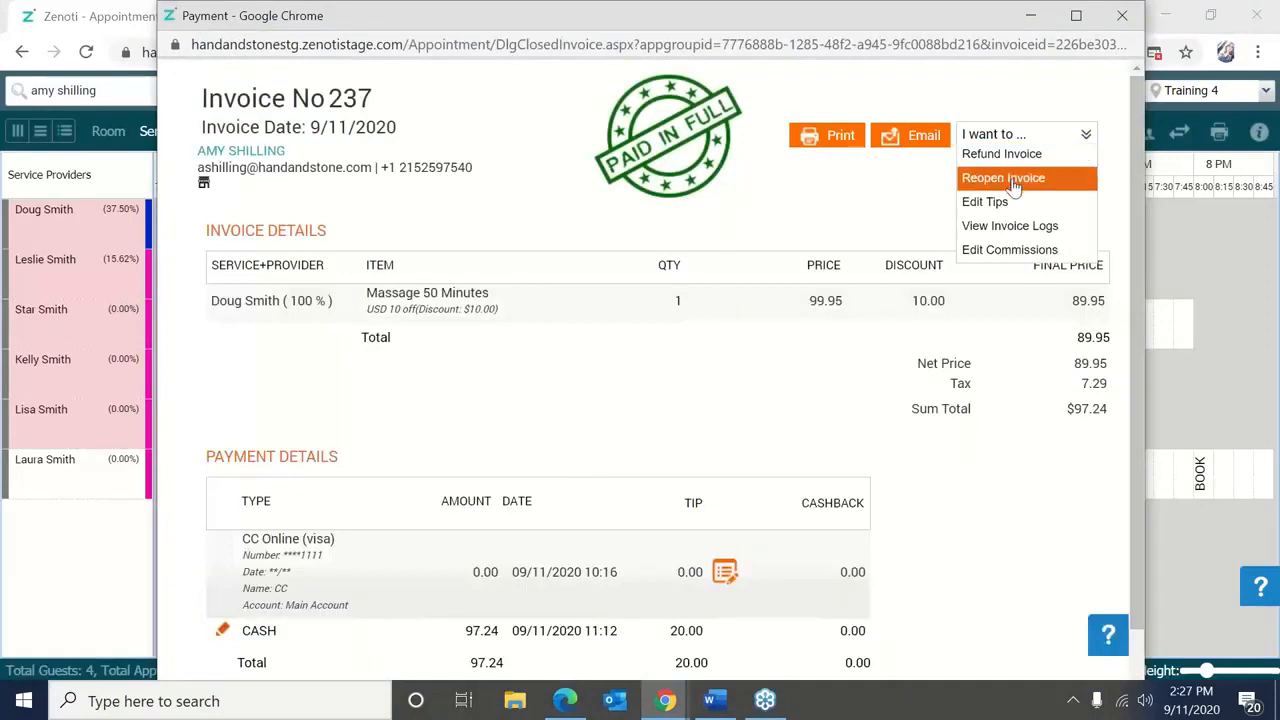
Reopen the invoice with username, password and the comment 'Edit', then close it.
left_click(1005, 178)
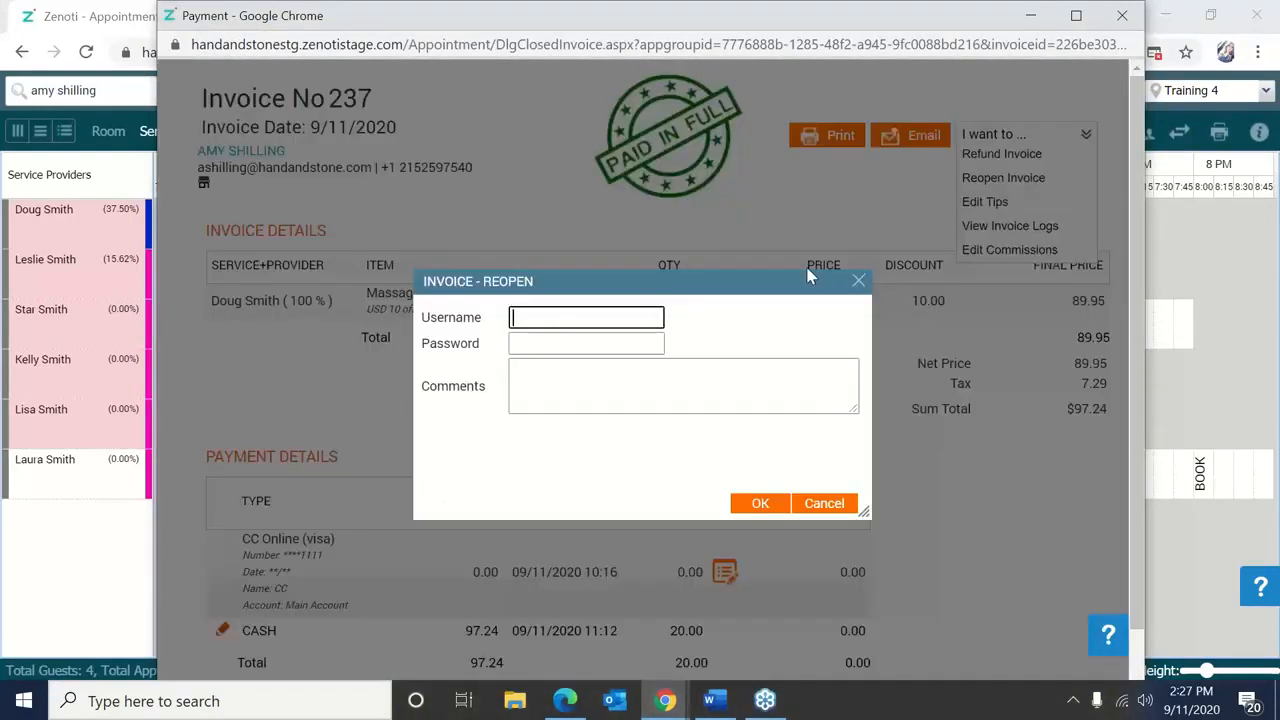
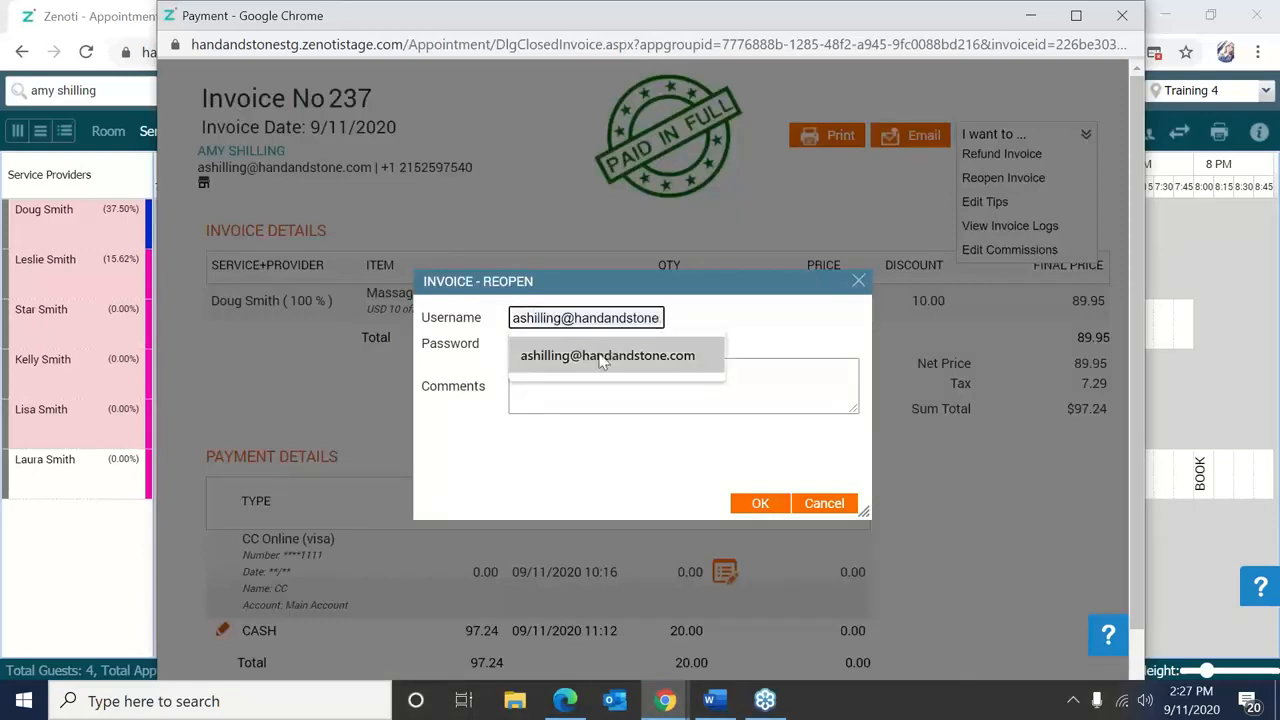
left_click(594, 354)
left_click(592, 345)
type("*****")
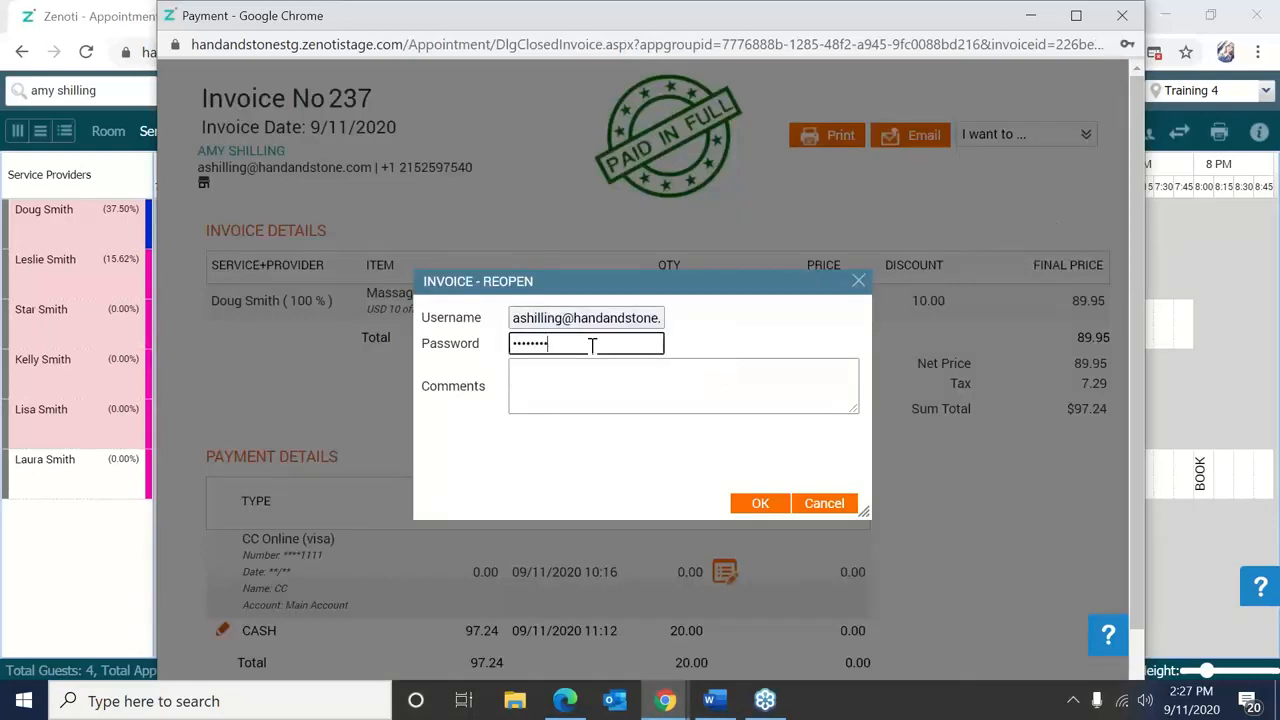
left_click(586, 377)
type("Edit")
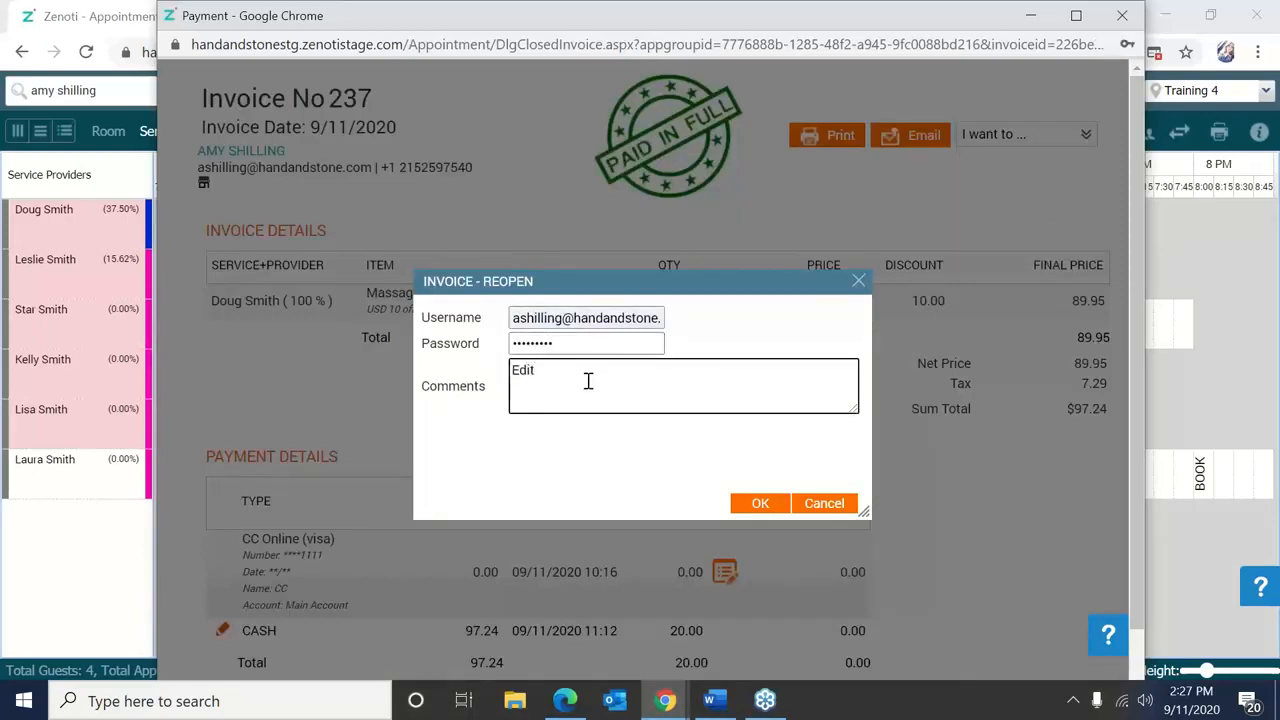
left_click(774, 505)
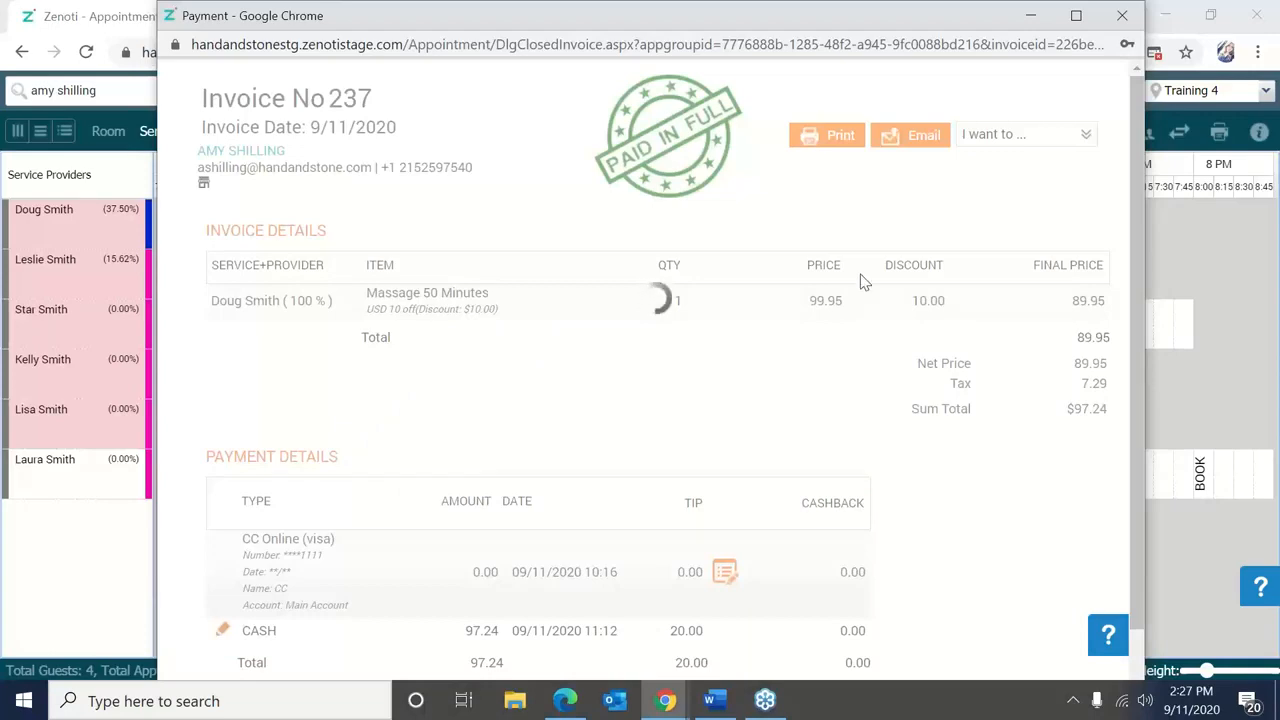
left_click(1120, 20)
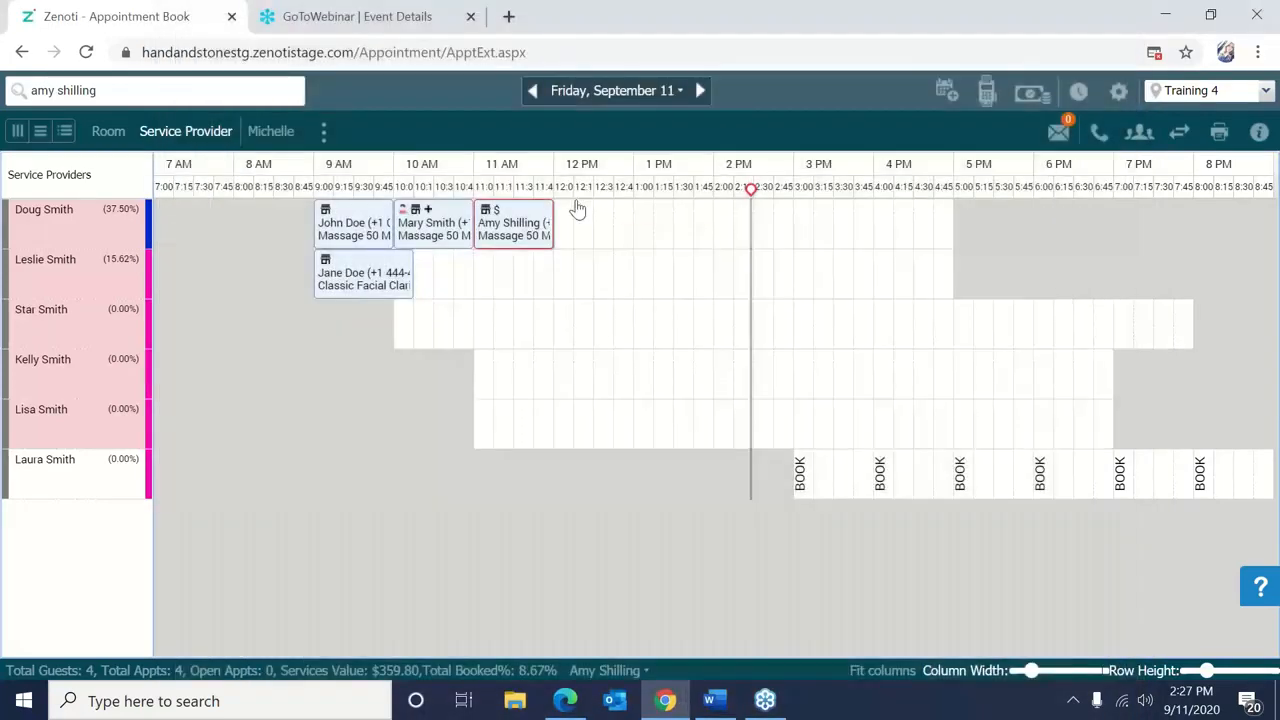
right_click(574, 206)
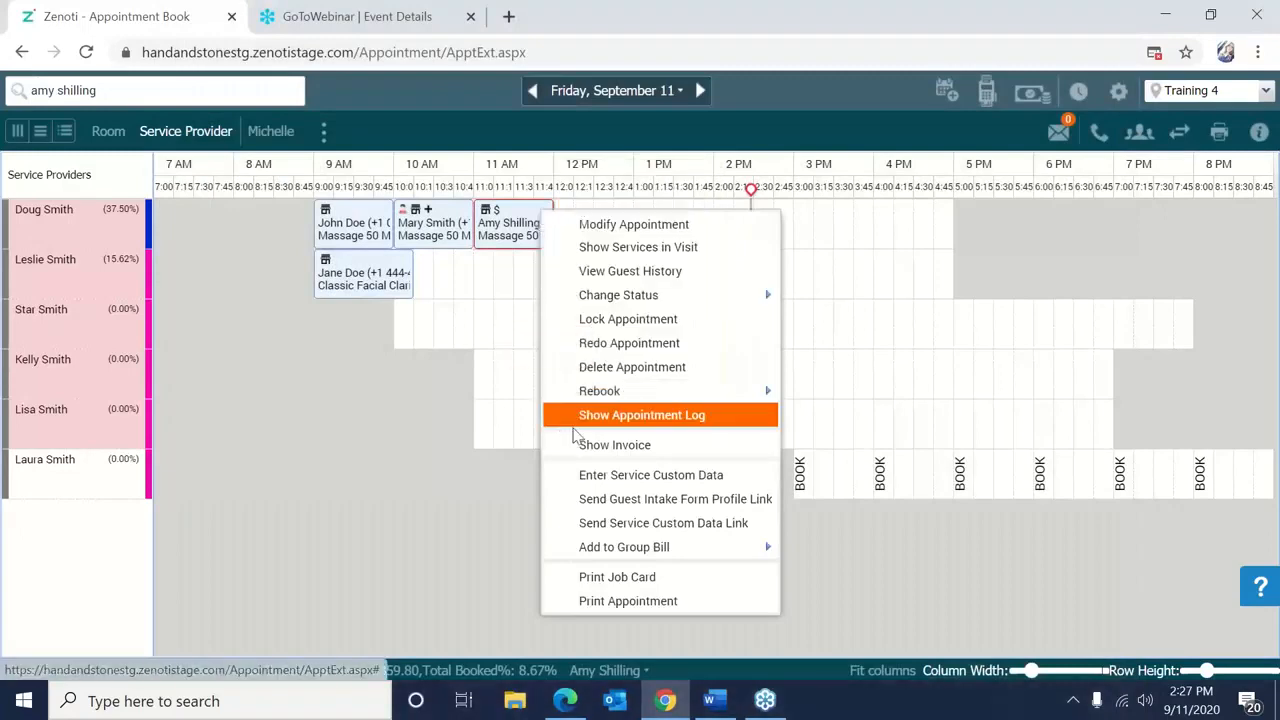
Review the reopened invoice, still paid at $97.24 cash, then return to the appointment actions.
left_click(580, 447)
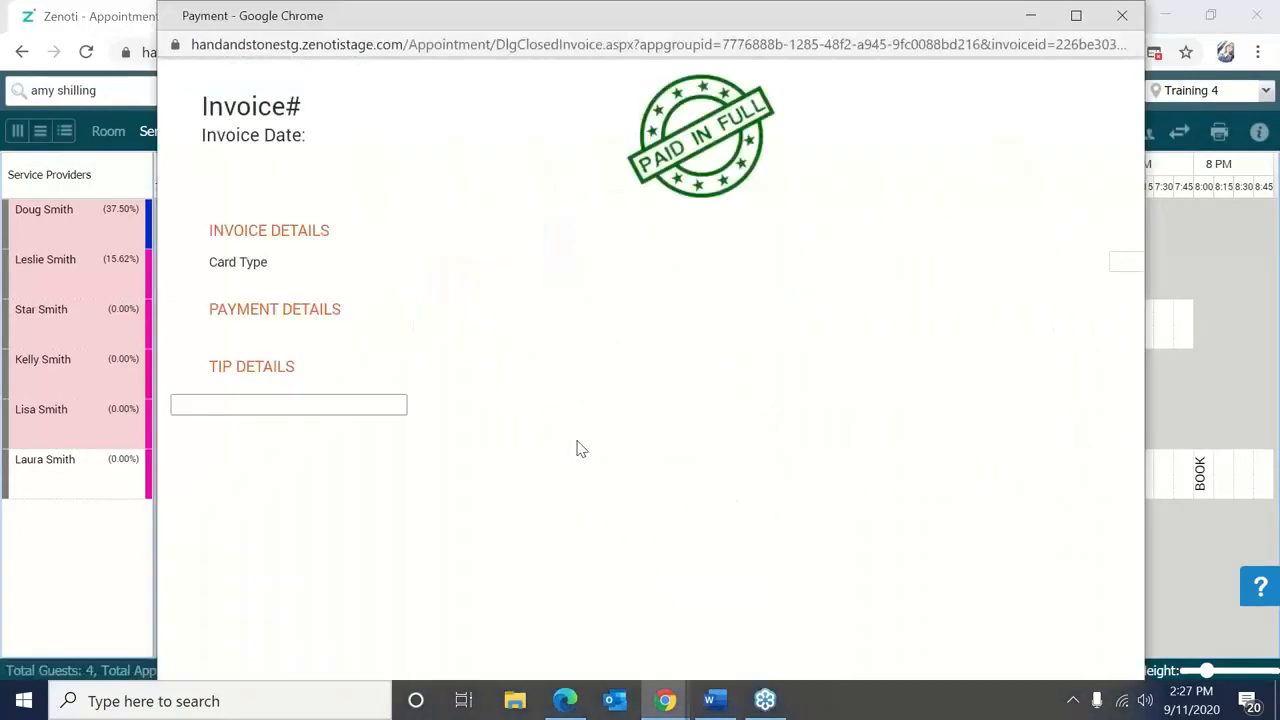
left_click(1122, 20)
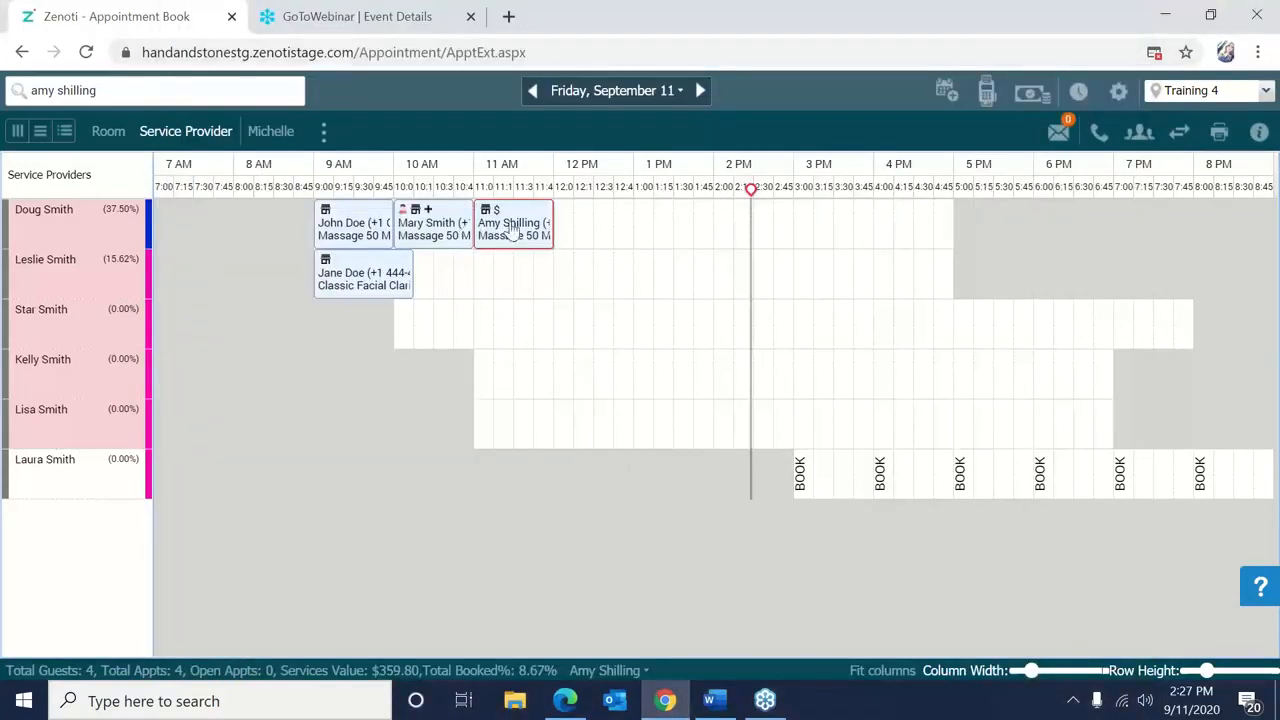
right_click(512, 226)
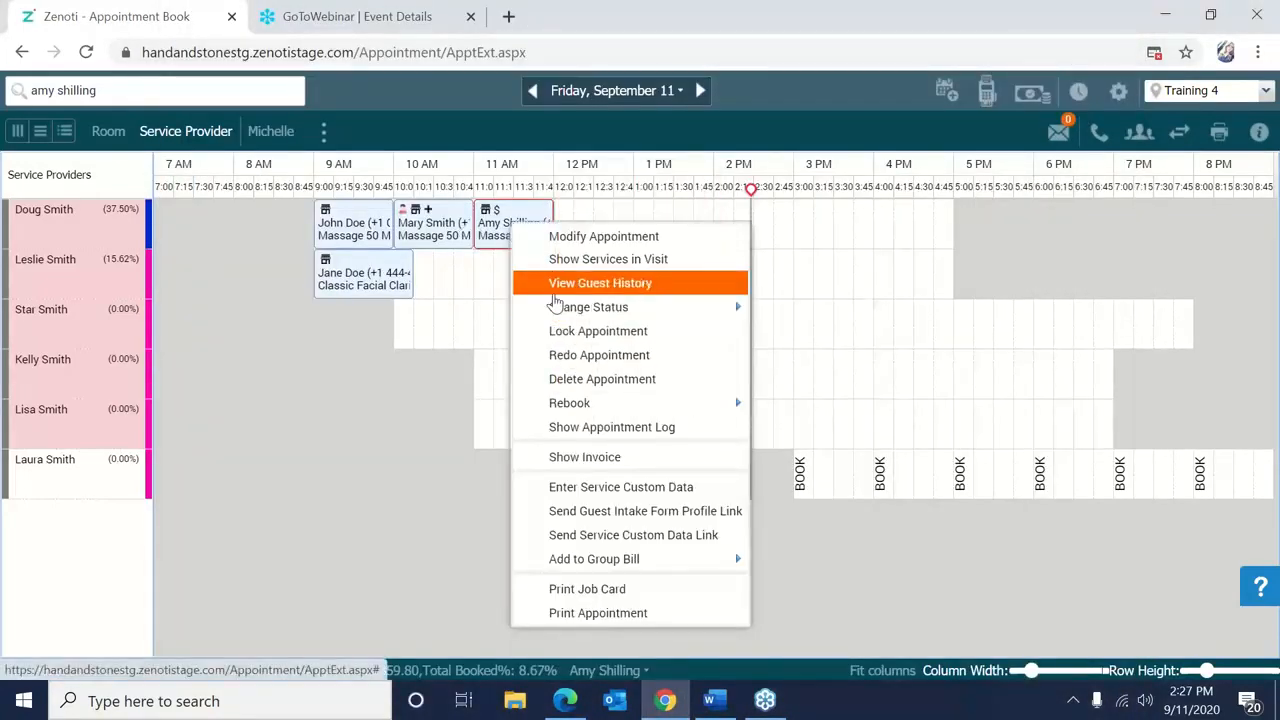
Open the guest's history and the invoice for her Sep 11 massage.
left_click(556, 283)
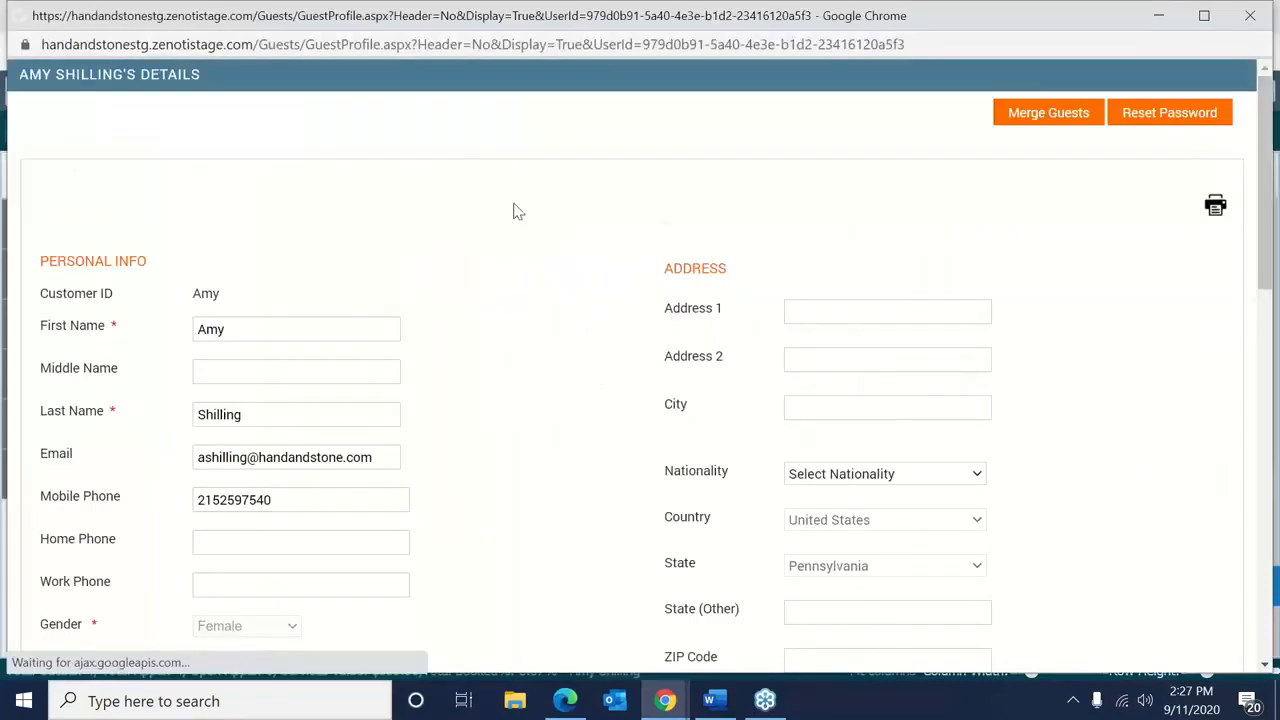
left_click(330, 180)
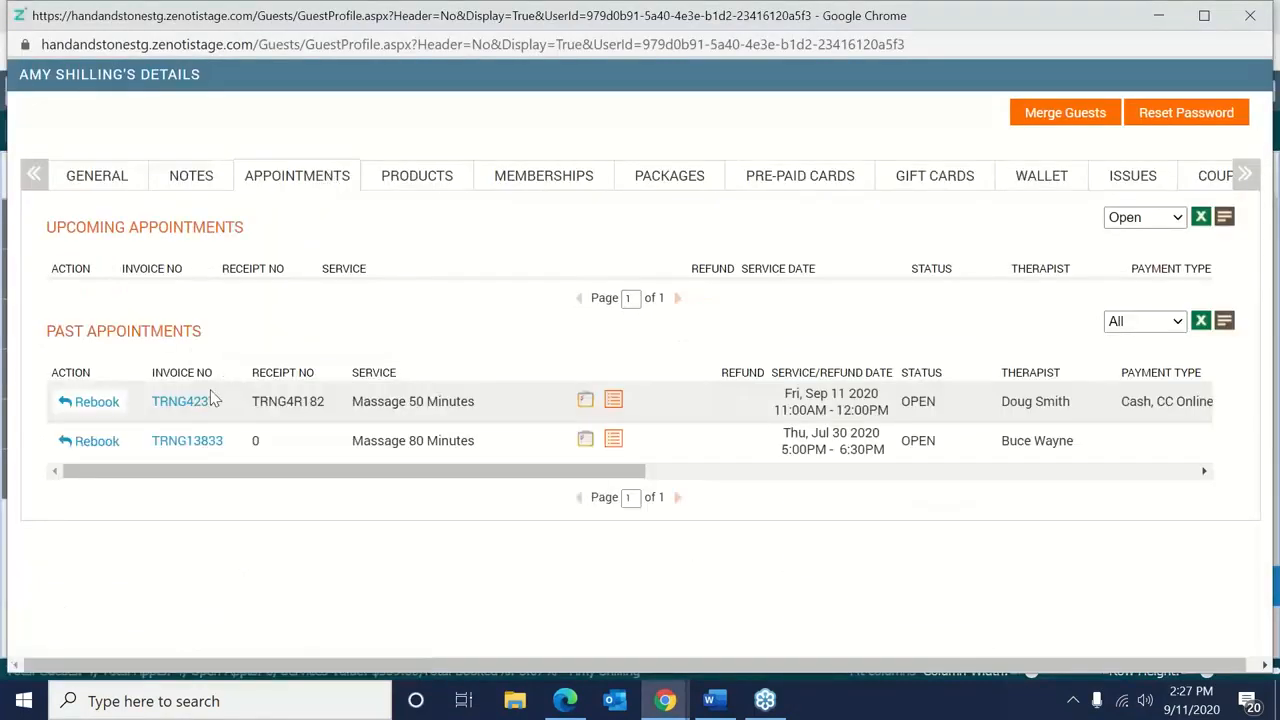
left_click(197, 401)
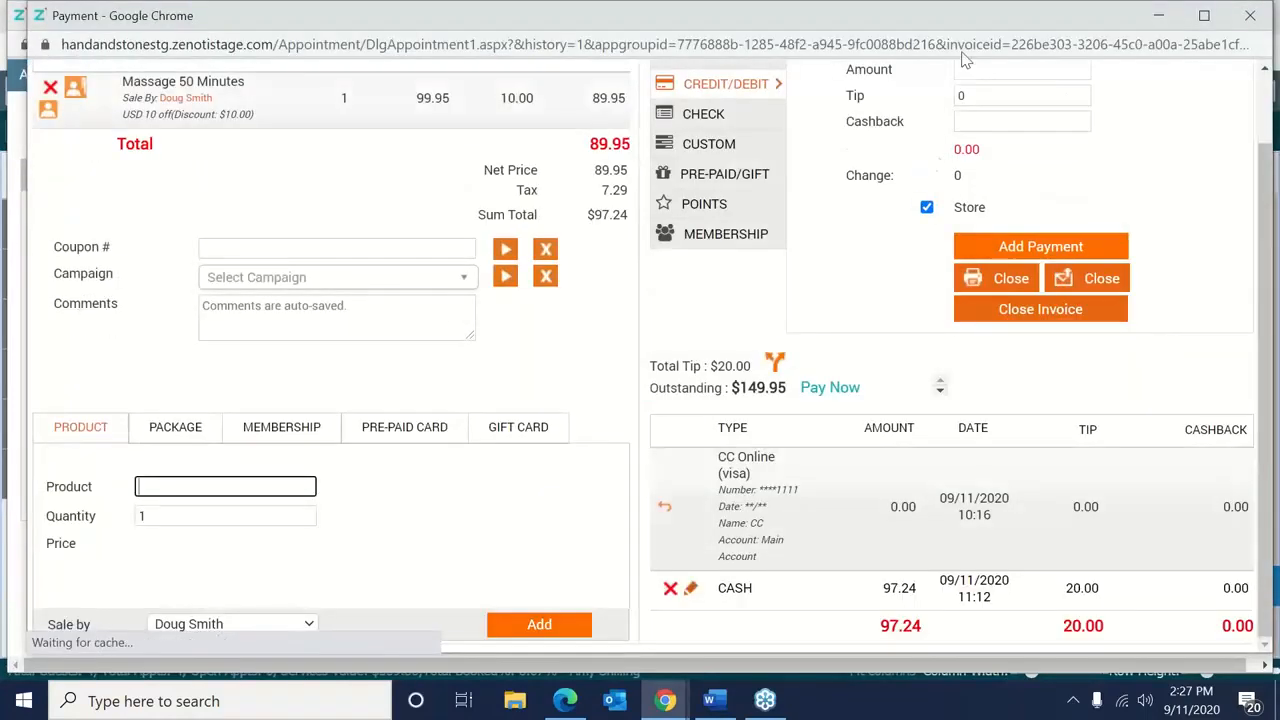
left_click_drag(953, 28, 1111, 22)
Attempt removing the massage service, then start deleting the $97.24 cash payment.
left_click(1198, 153)
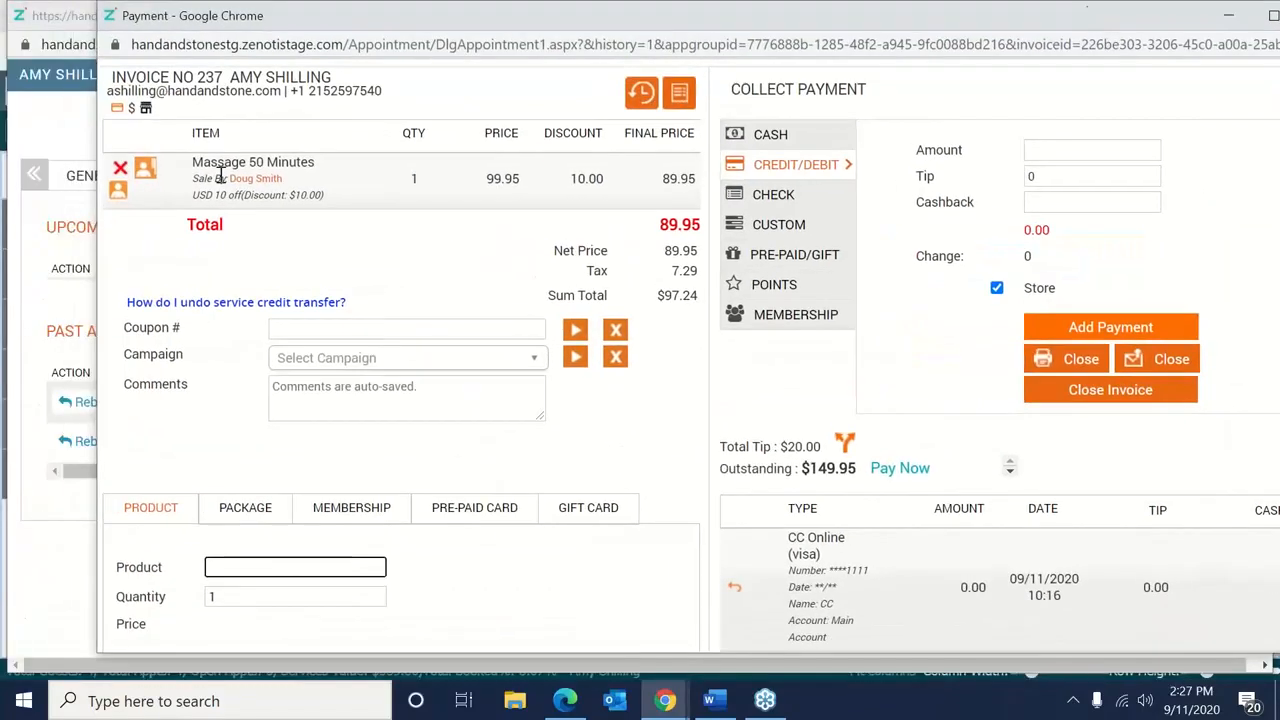
left_click(121, 170)
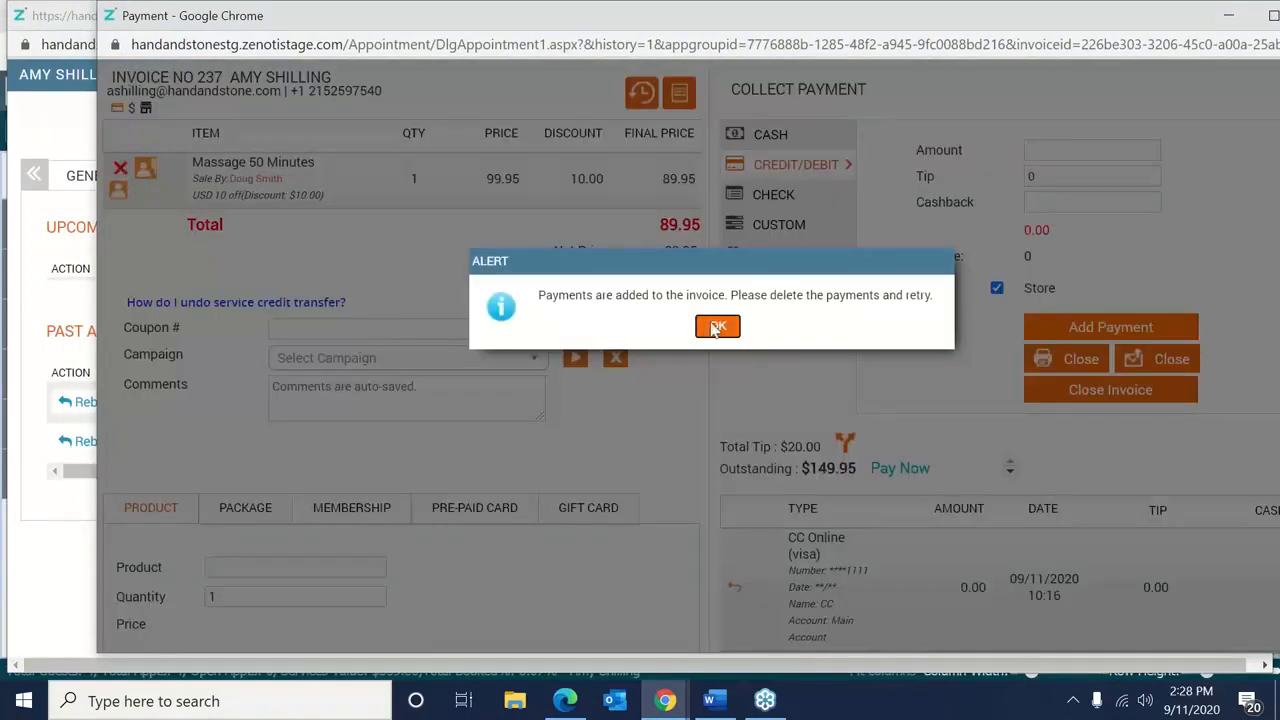
left_click(717, 329)
left_click(735, 587)
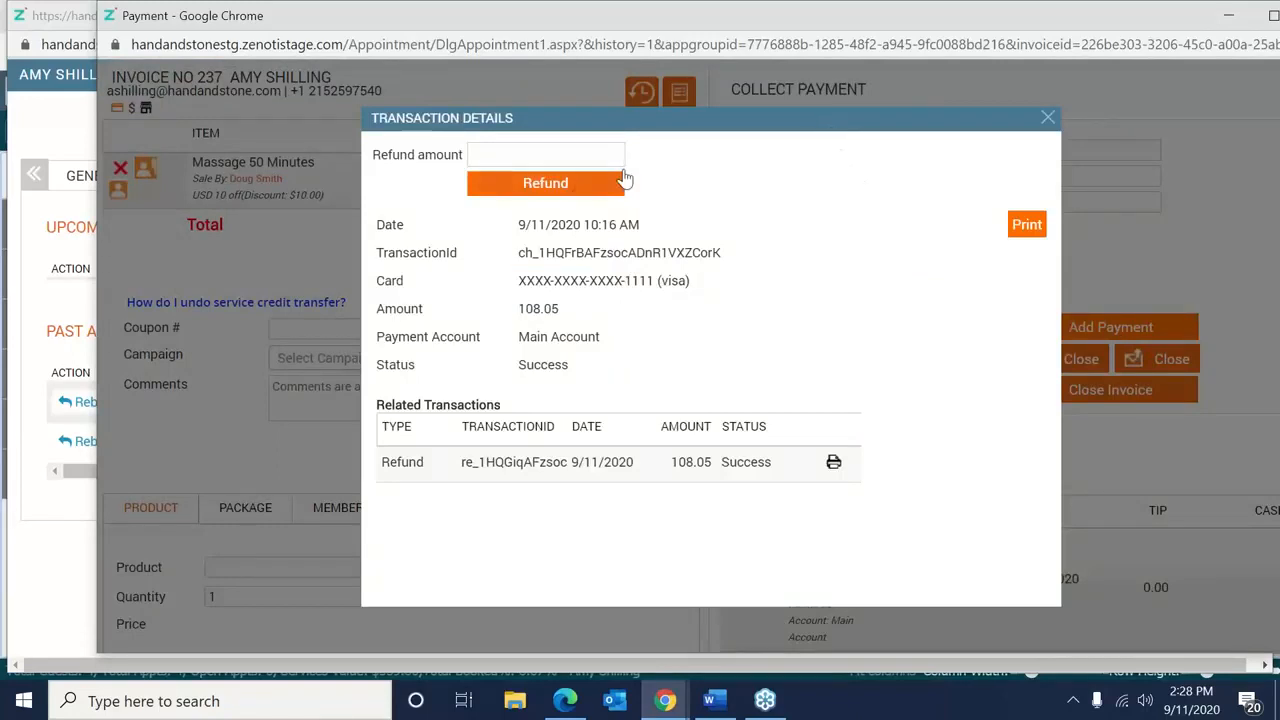
left_click(1045, 121)
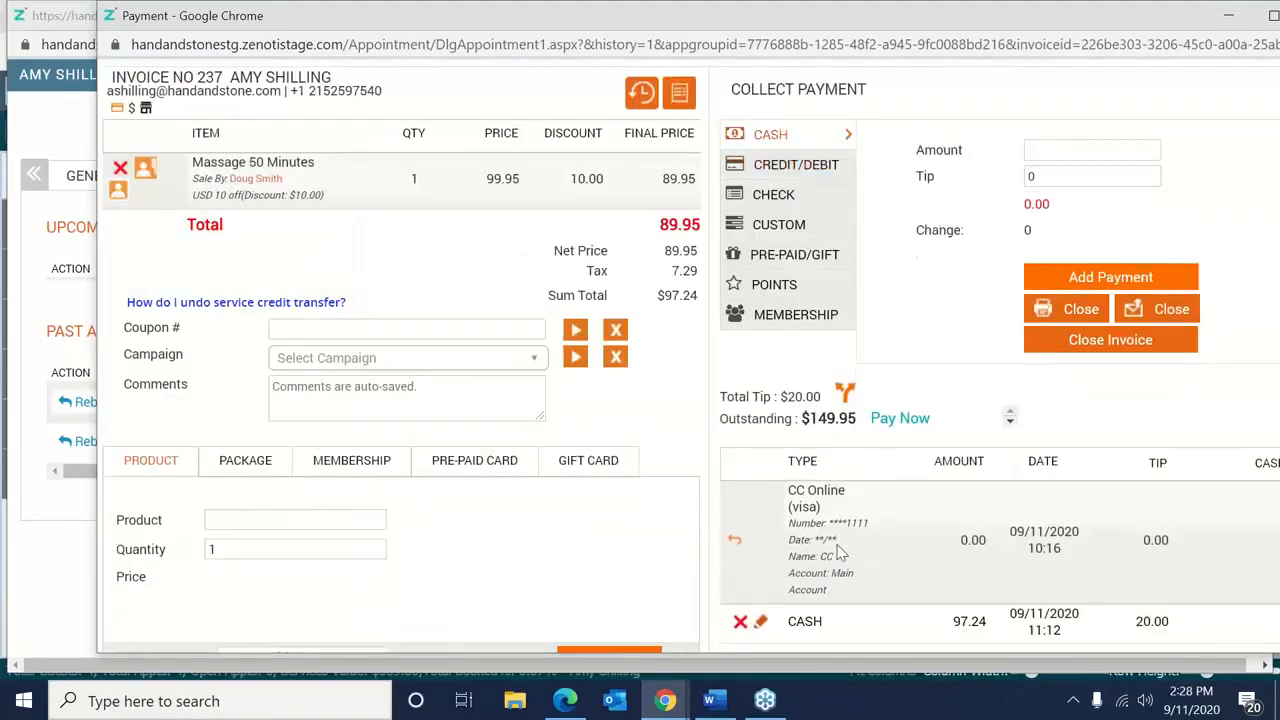
left_click_drag(927, 19, 831, 18)
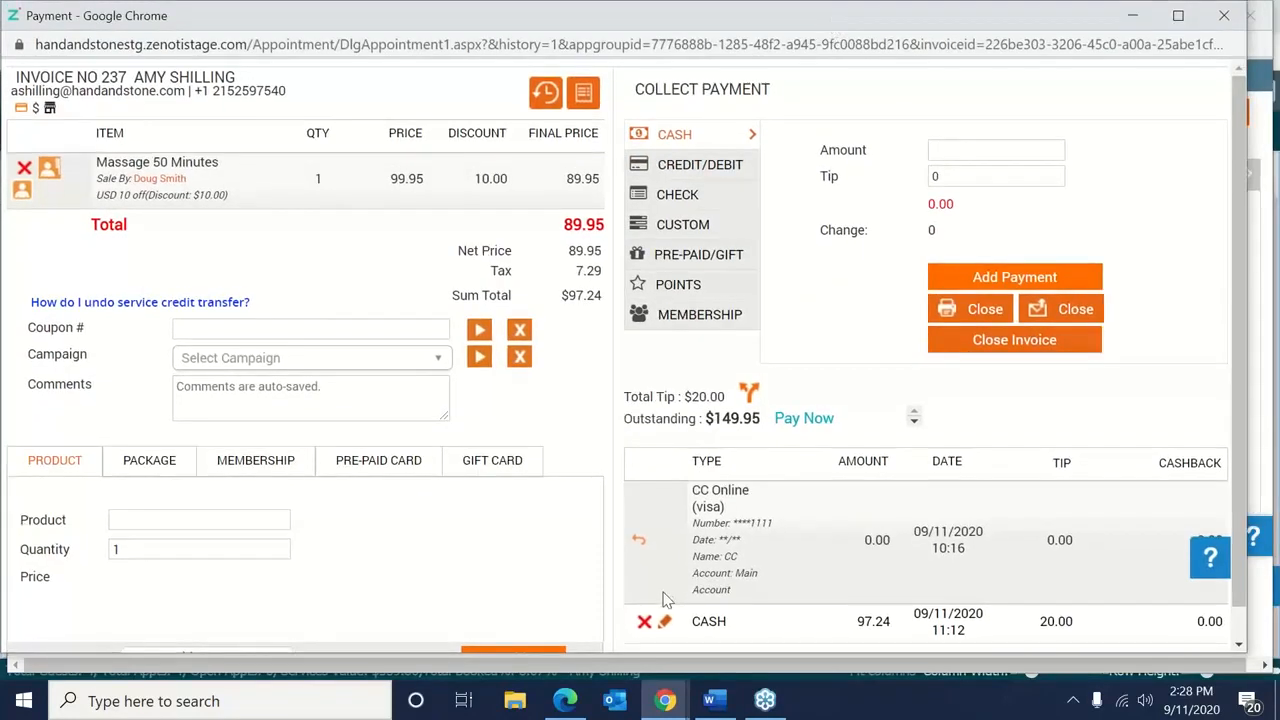
left_click(644, 621)
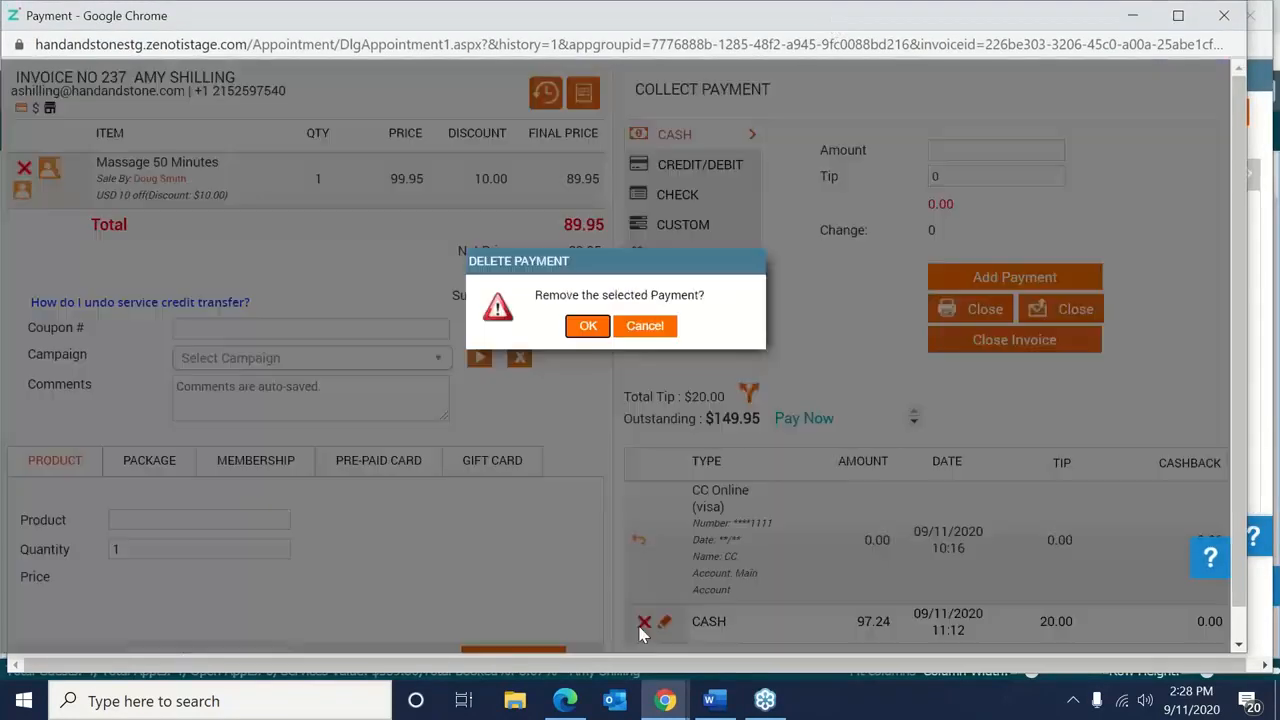
Delete the cash payment and the Massage 50 Minutes service with reason Duplicate/Incorrect.
left_click(592, 330)
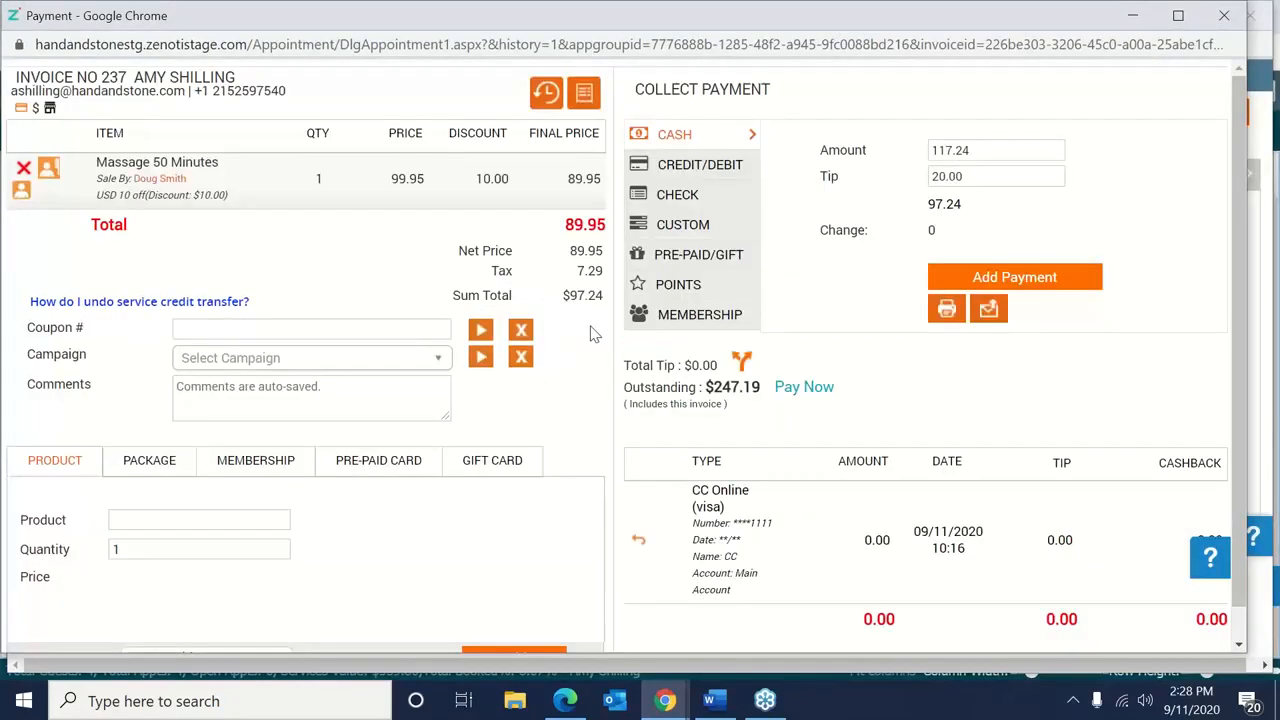
left_click(25, 170)
double_click(513, 320)
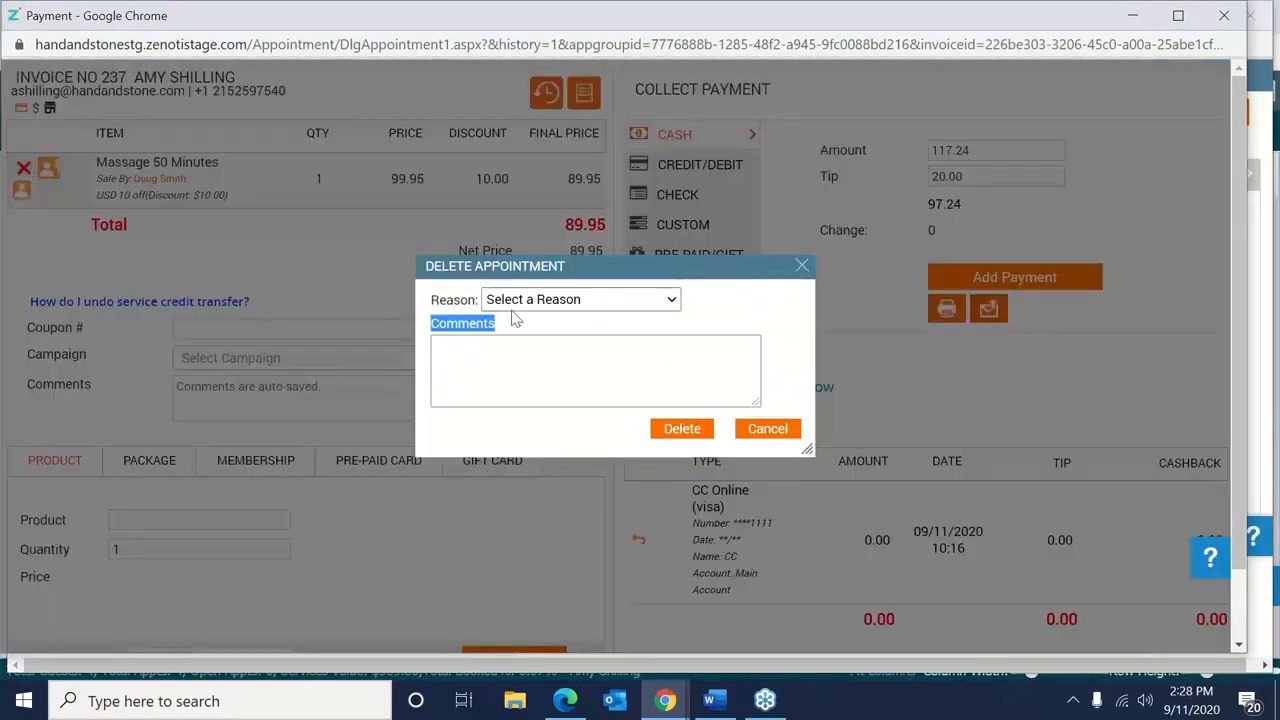
left_click(512, 305)
left_click(517, 340)
left_click(516, 338)
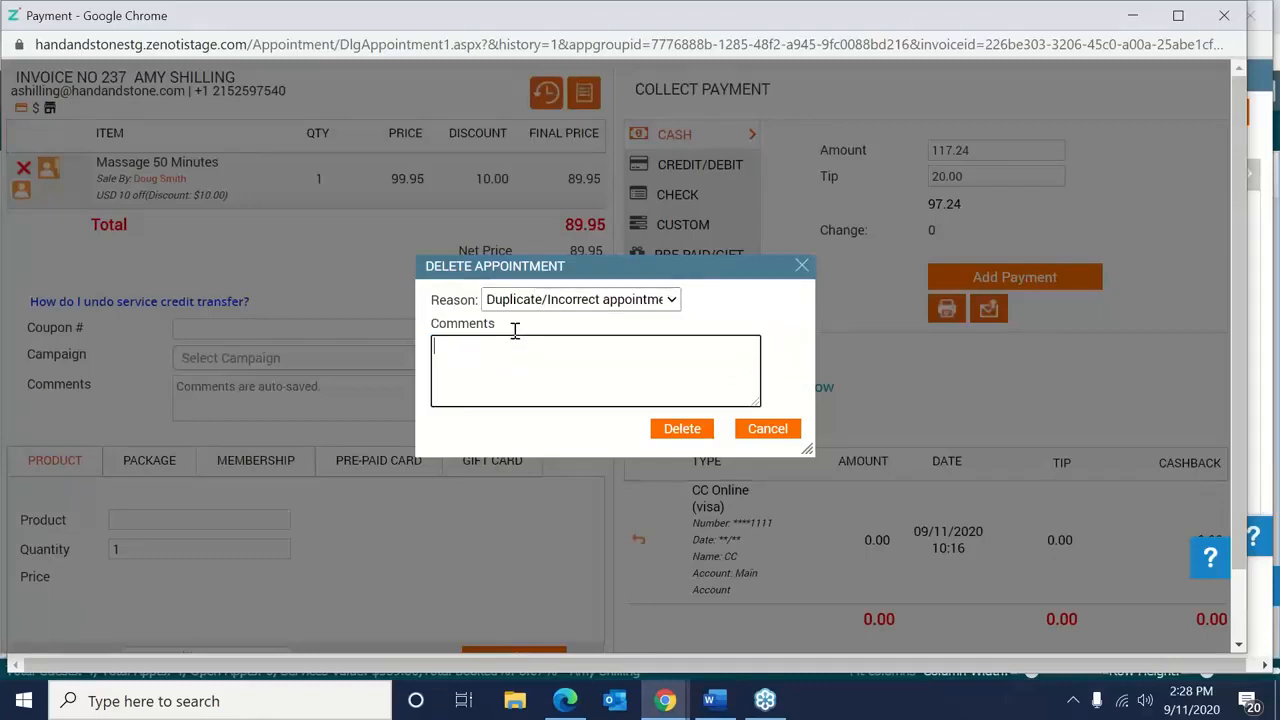
right_click(515, 340)
left_click(515, 338)
type(">")
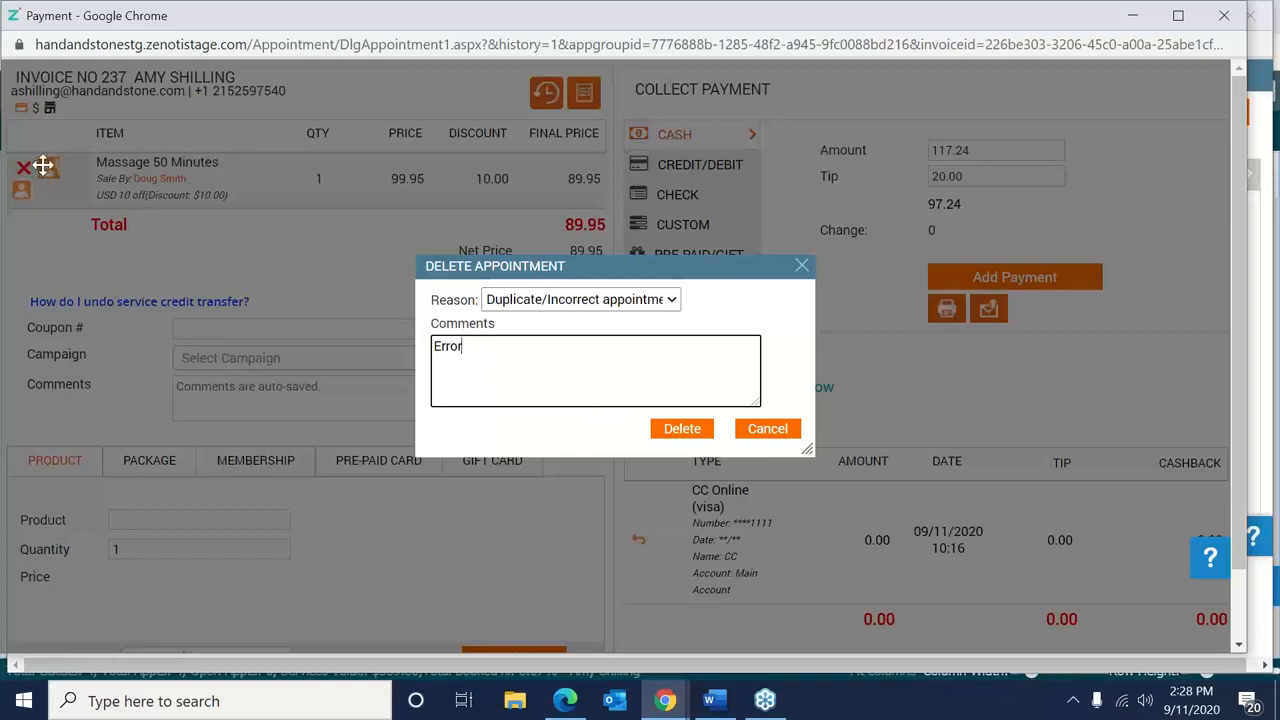
left_click(685, 436)
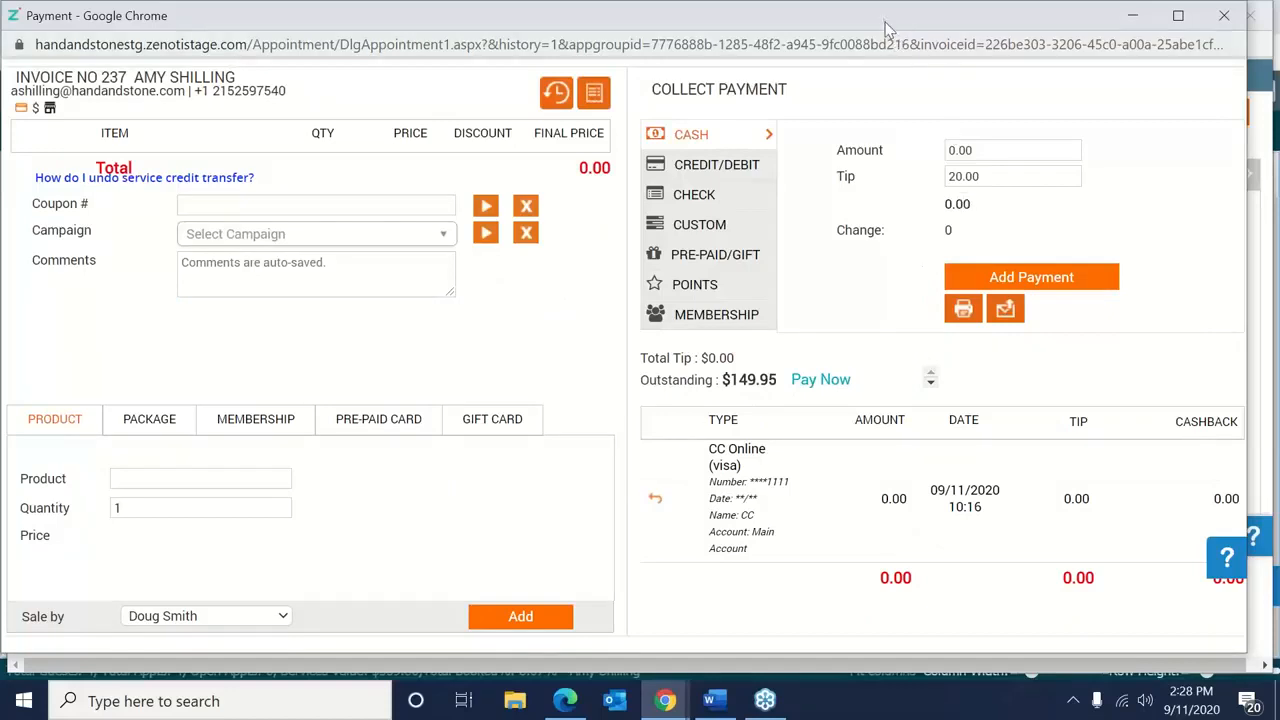
Try re-adding a payment without the 20.00 tip, dismiss the warnings, and close the invoice.
left_click_drag(842, 16, 788, 16)
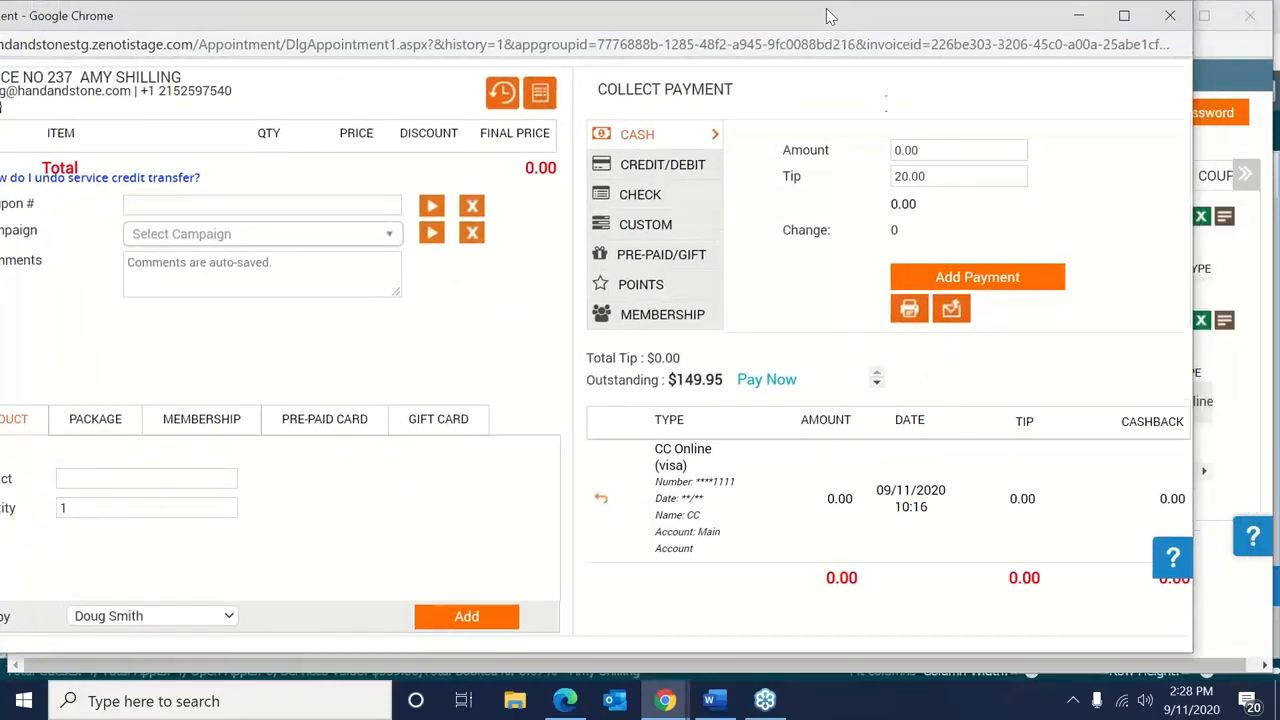
left_click(1013, 287)
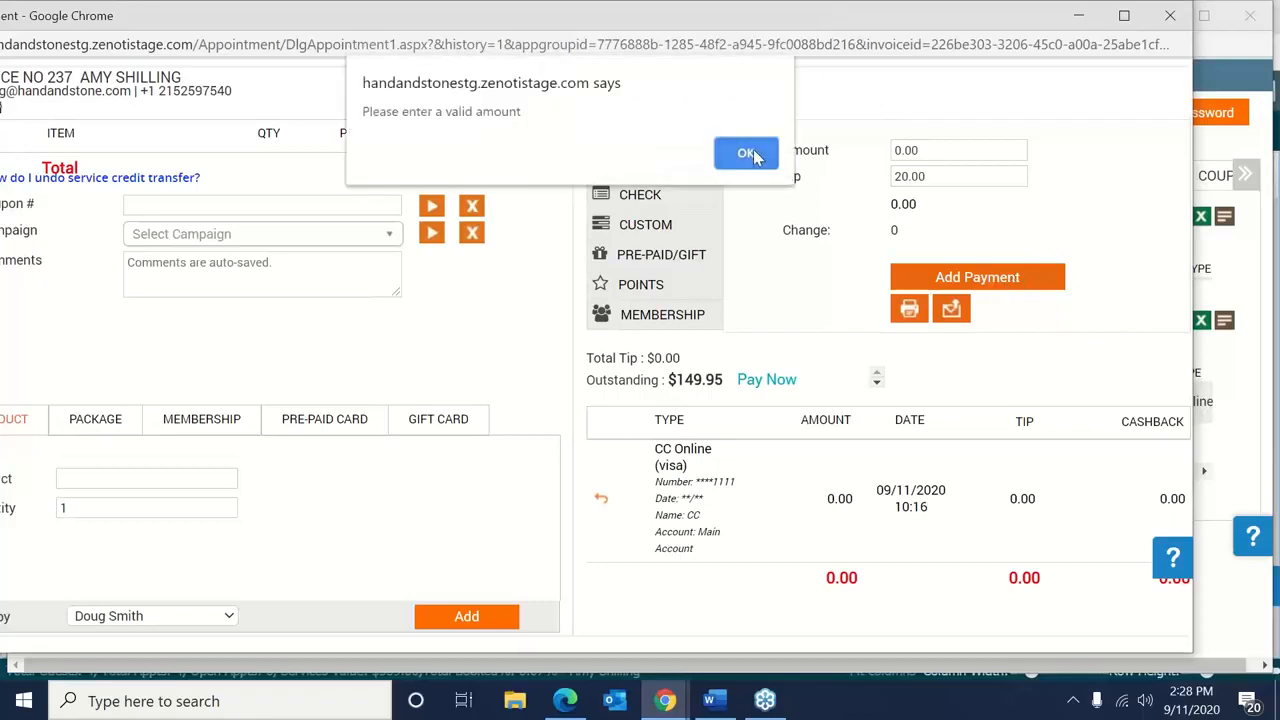
left_click(759, 150)
key("Tab")
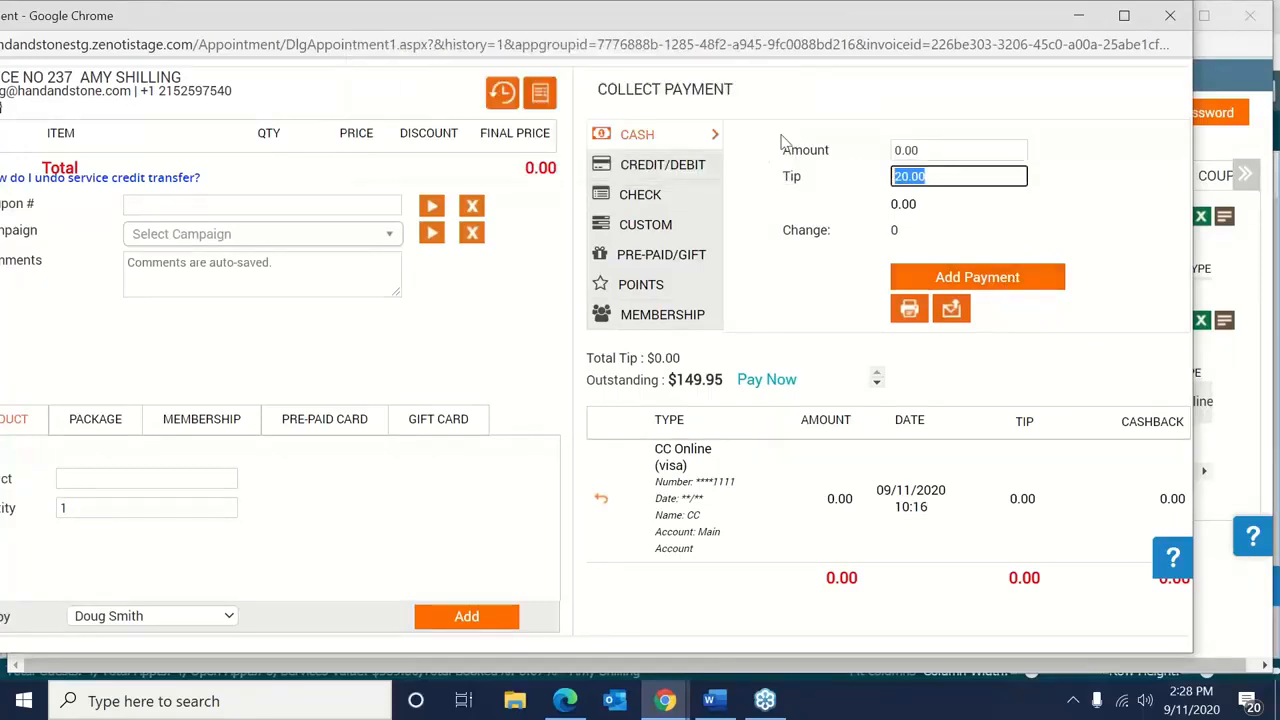
key("BackSpace")
left_click(955, 283)
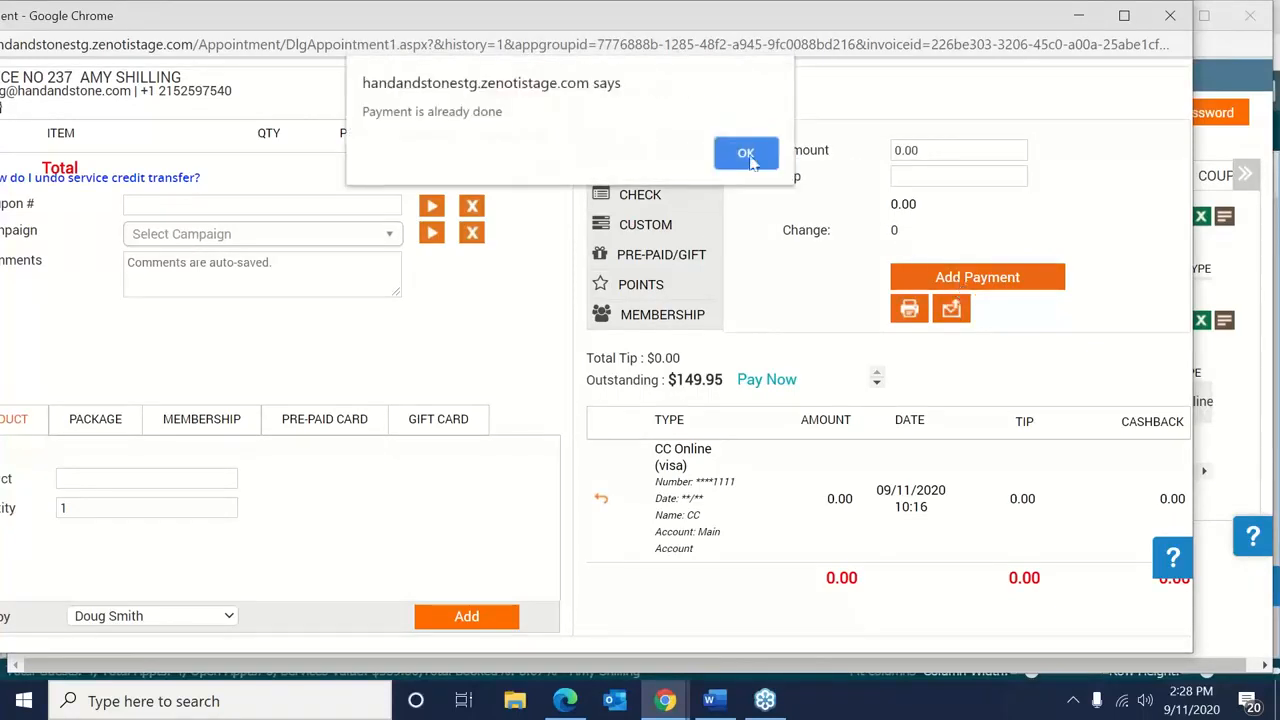
left_click(748, 156)
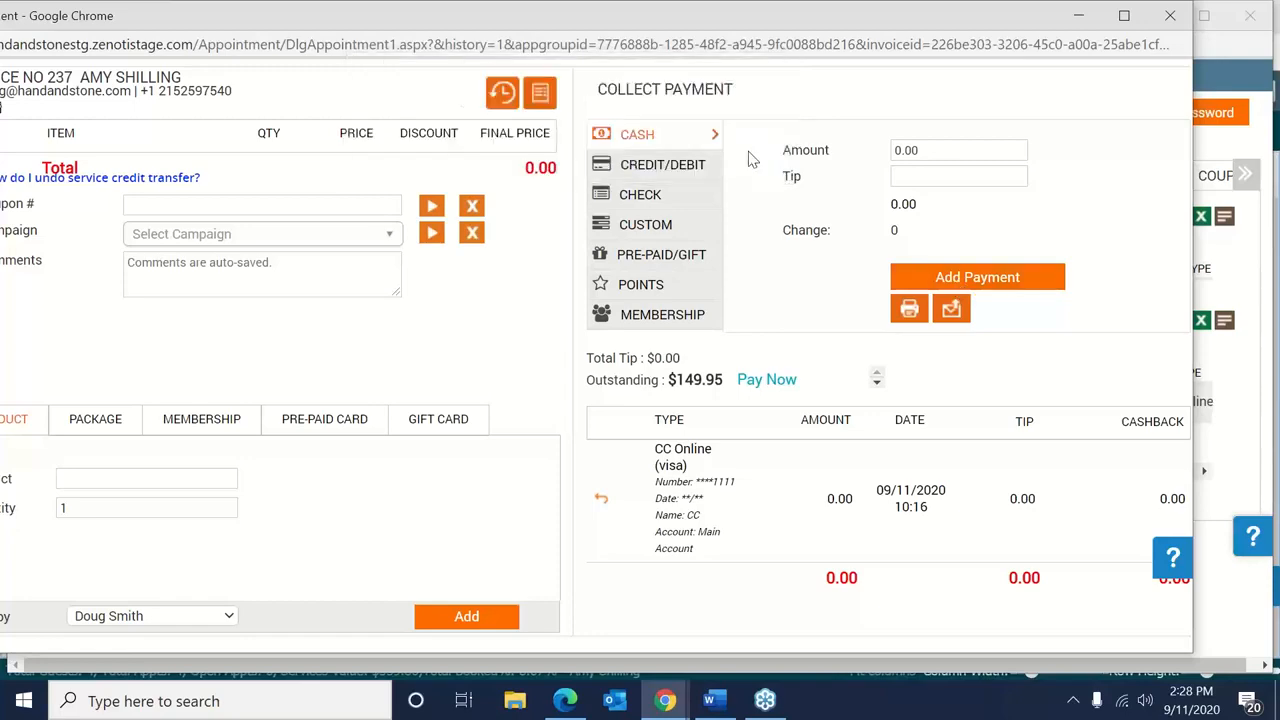
left_click(1169, 19)
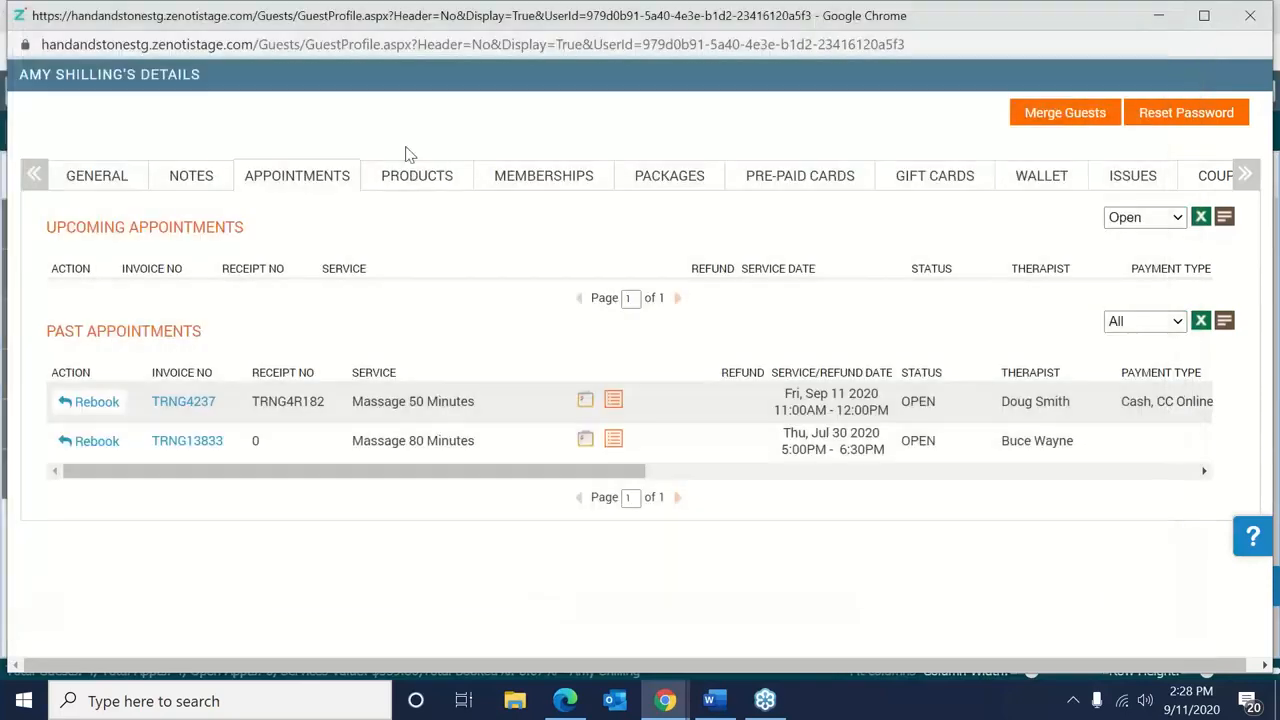
Close the guest profile, start then cancel deleting her appointment, and open it for editing.
left_click(1250, 20)
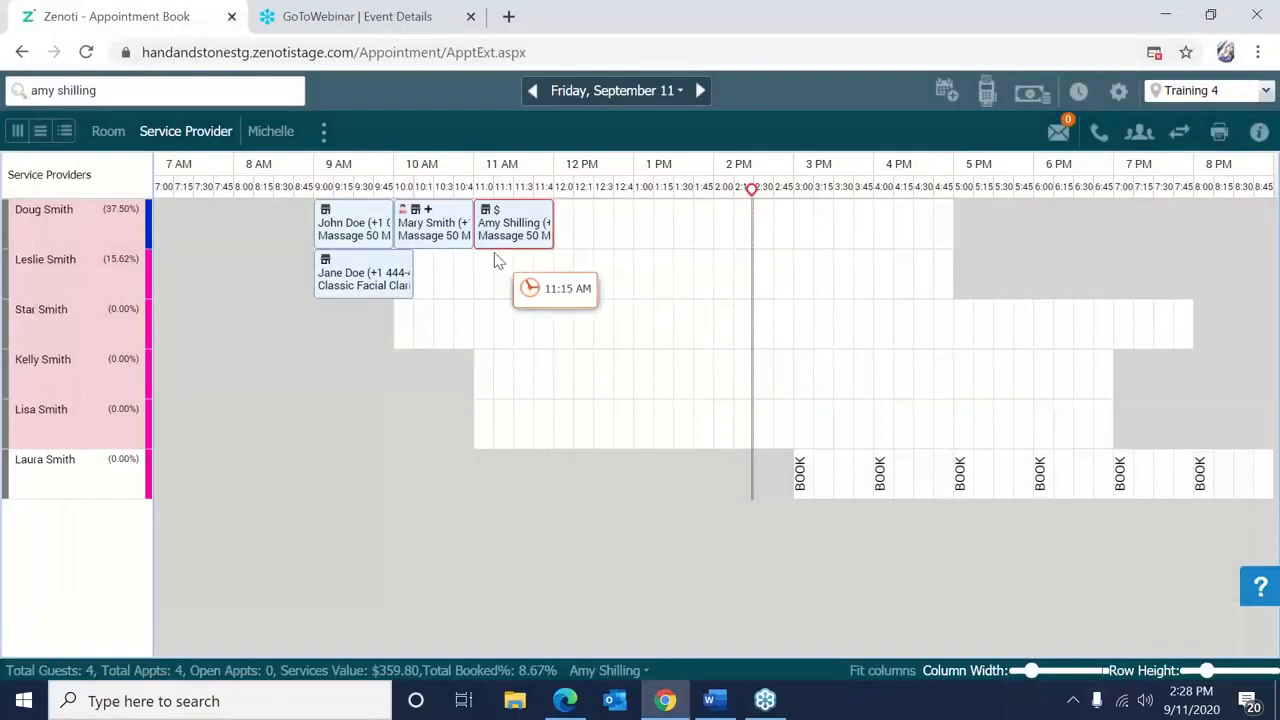
right_click(482, 240)
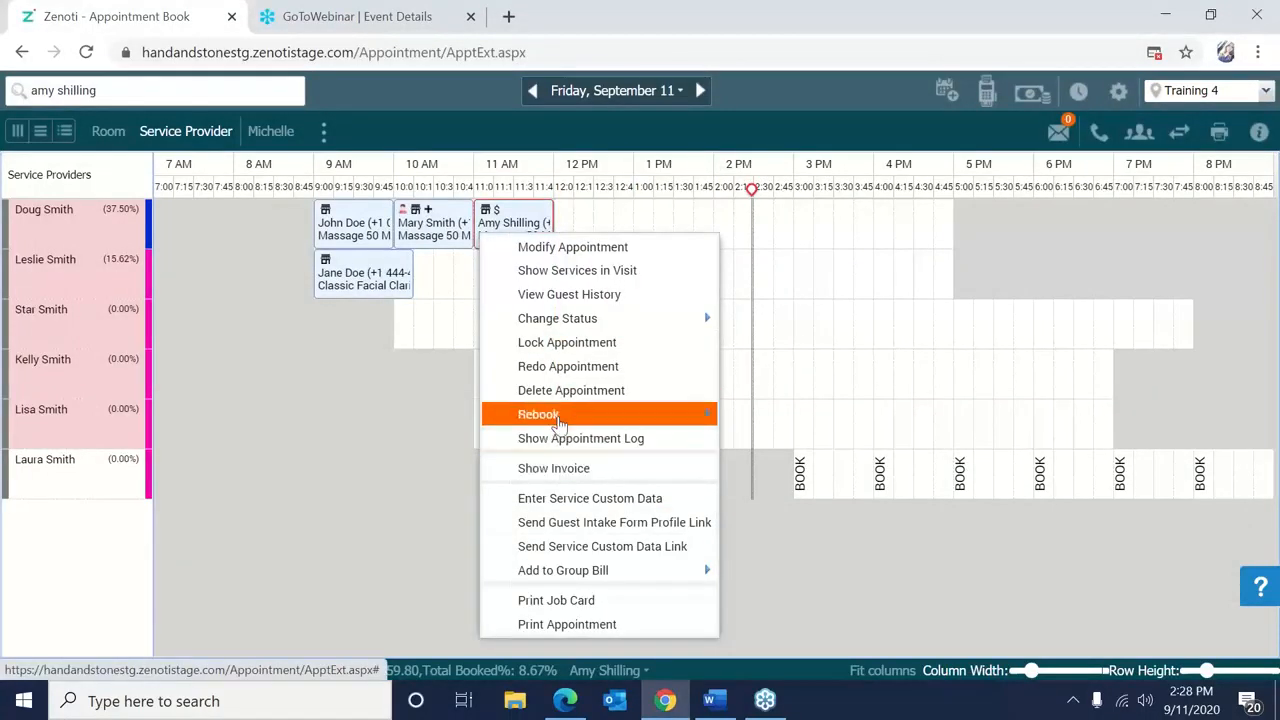
left_click(560, 390)
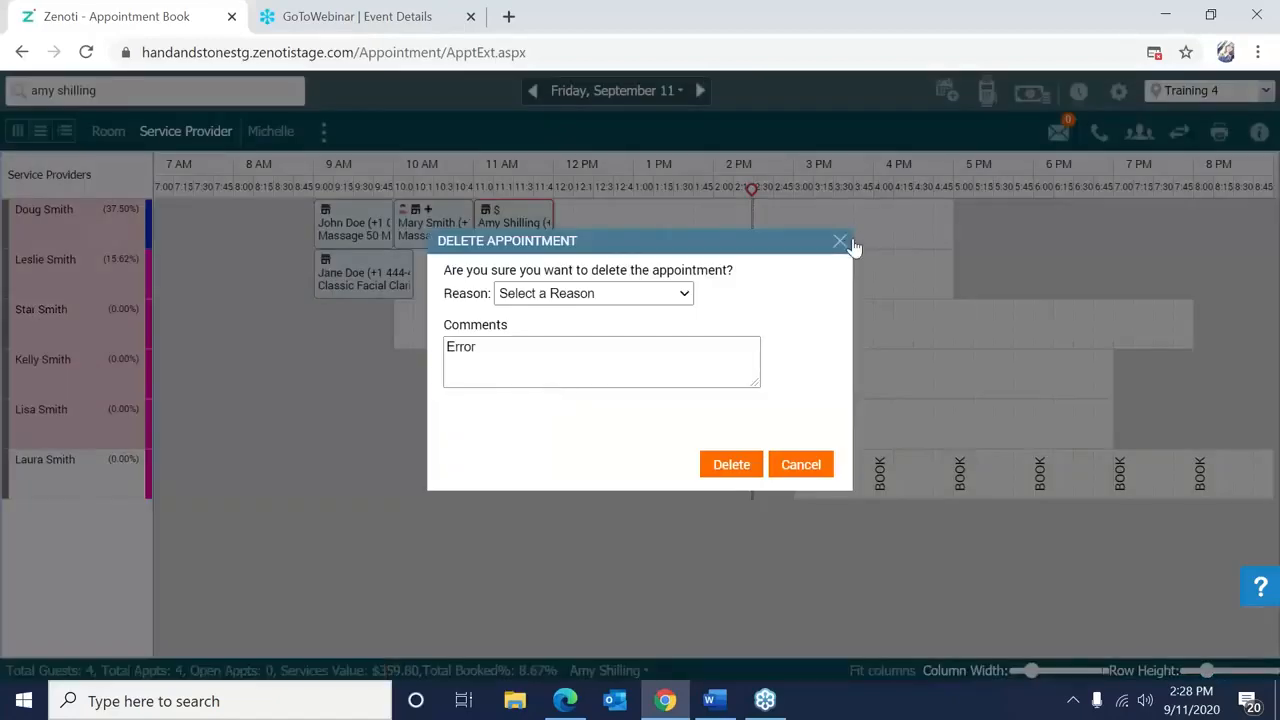
left_click(846, 241)
right_click(512, 238)
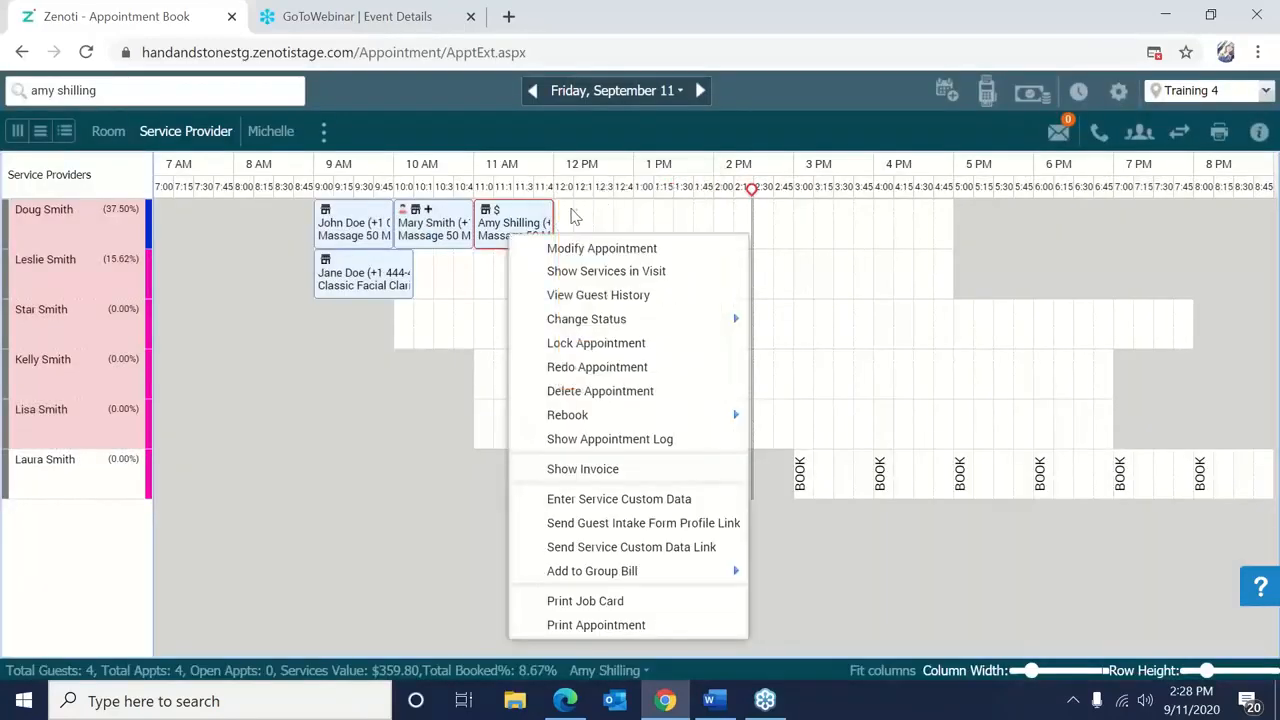
left_click(578, 250)
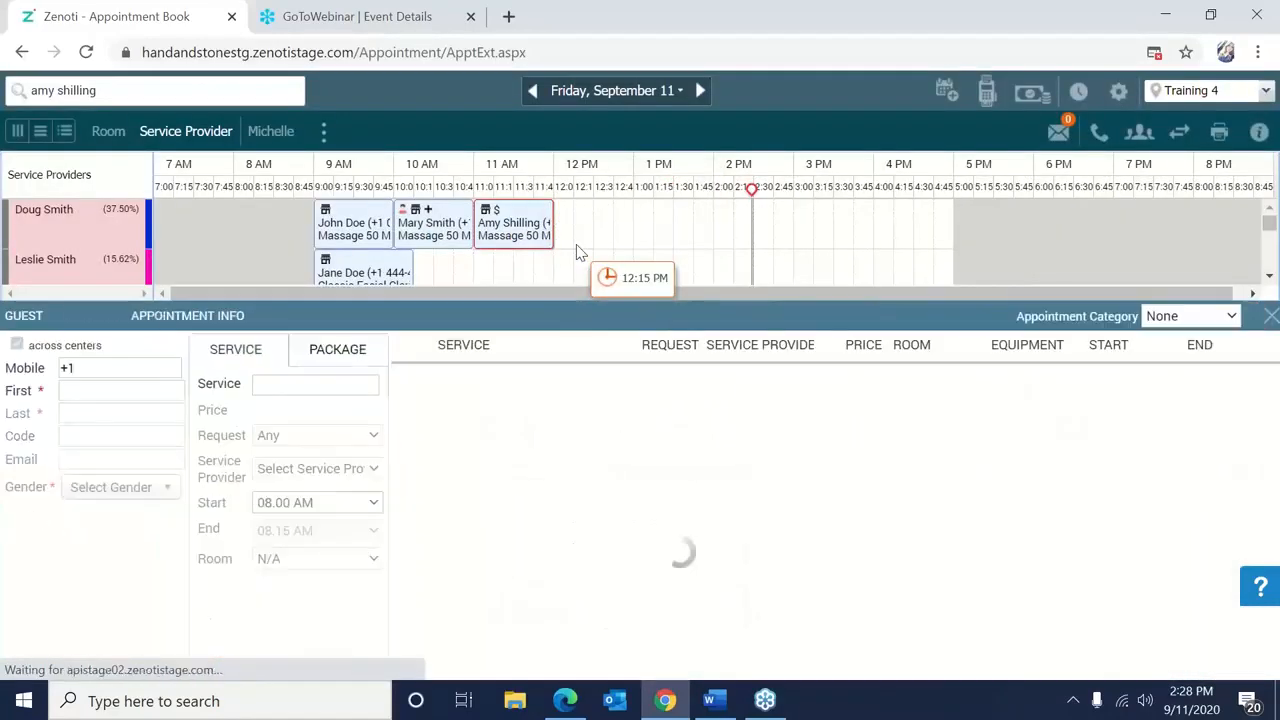
mouse_move(508, 252)
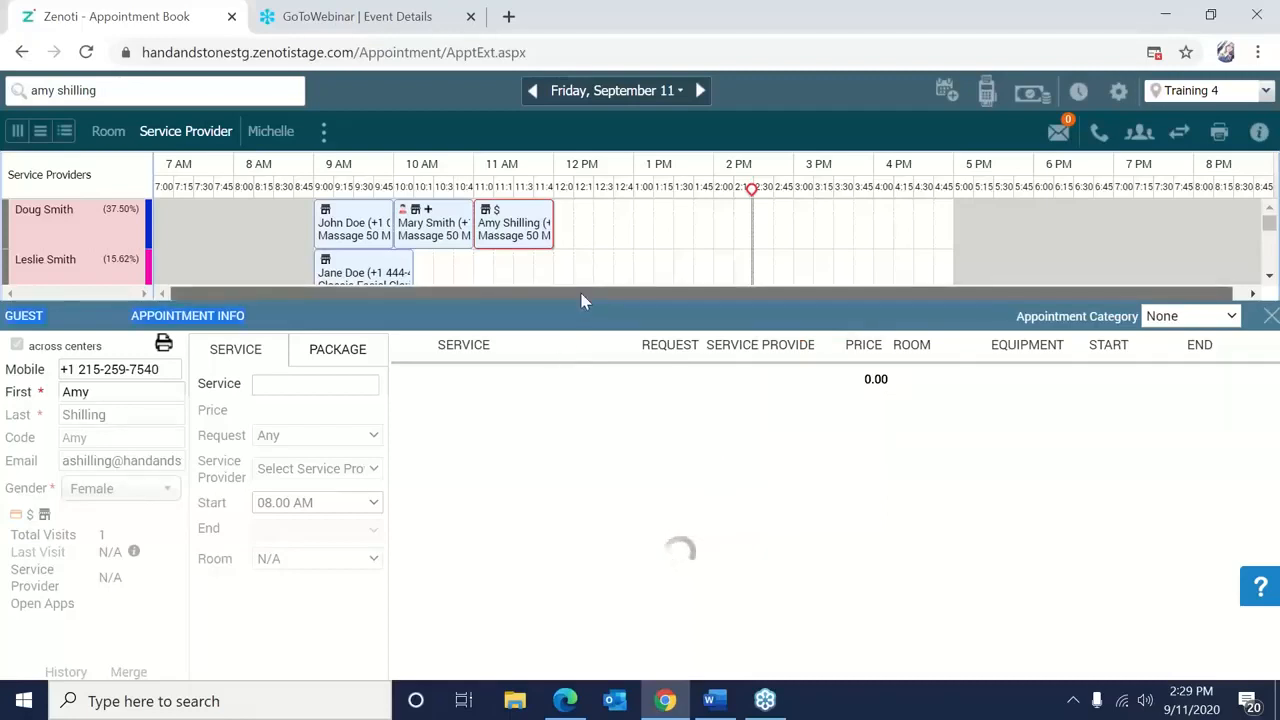
Search services for 'himal', check empty timeline slot actions, then close the appointment panel.
left_click(312, 392)
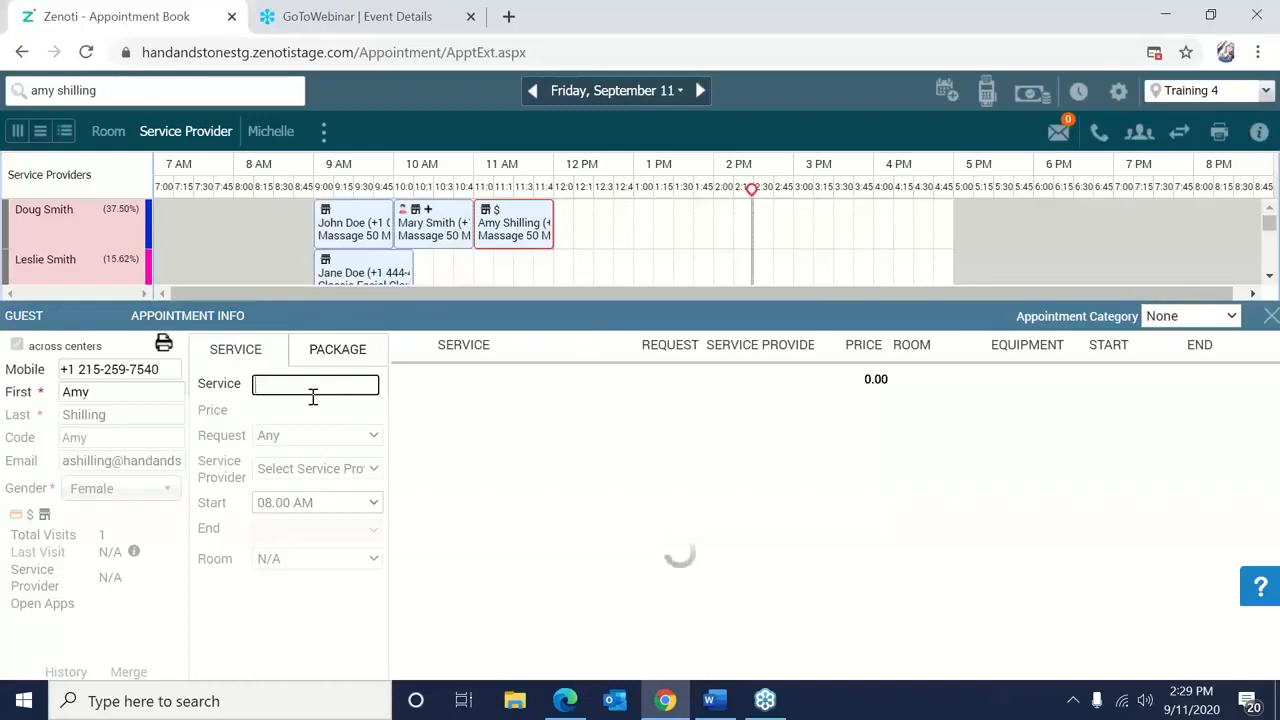
type("himal")
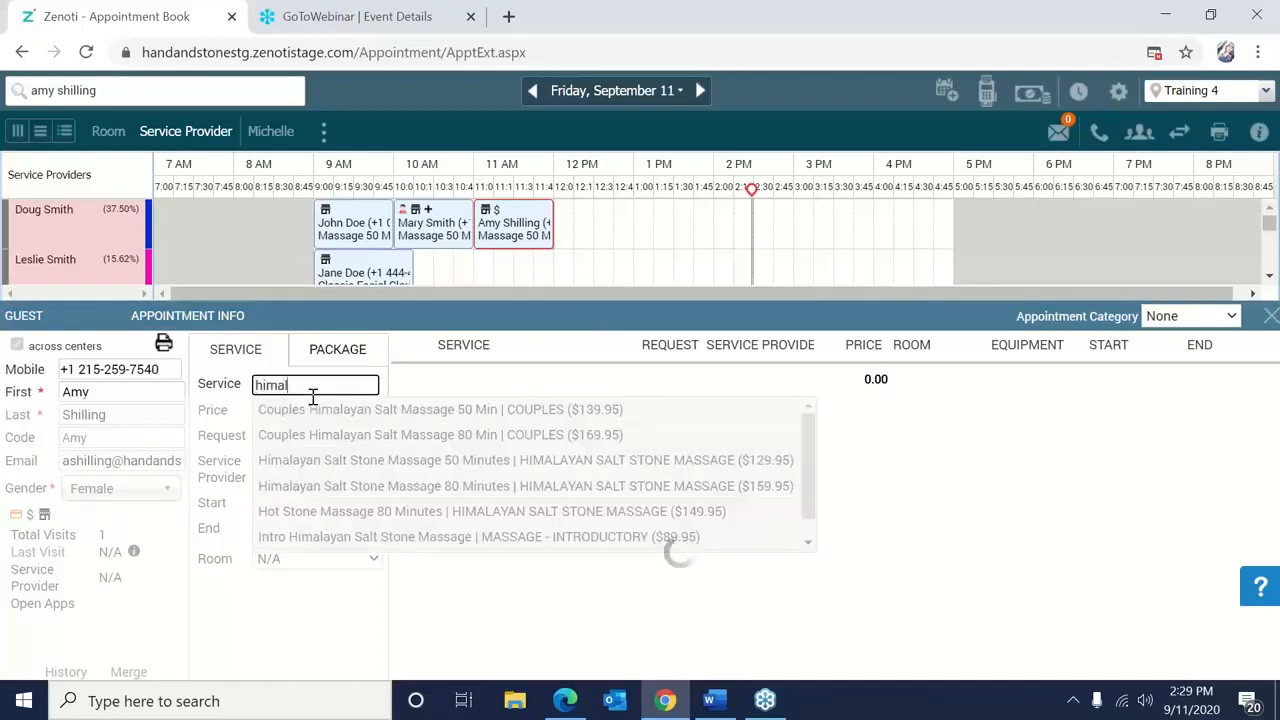
left_click(488, 374)
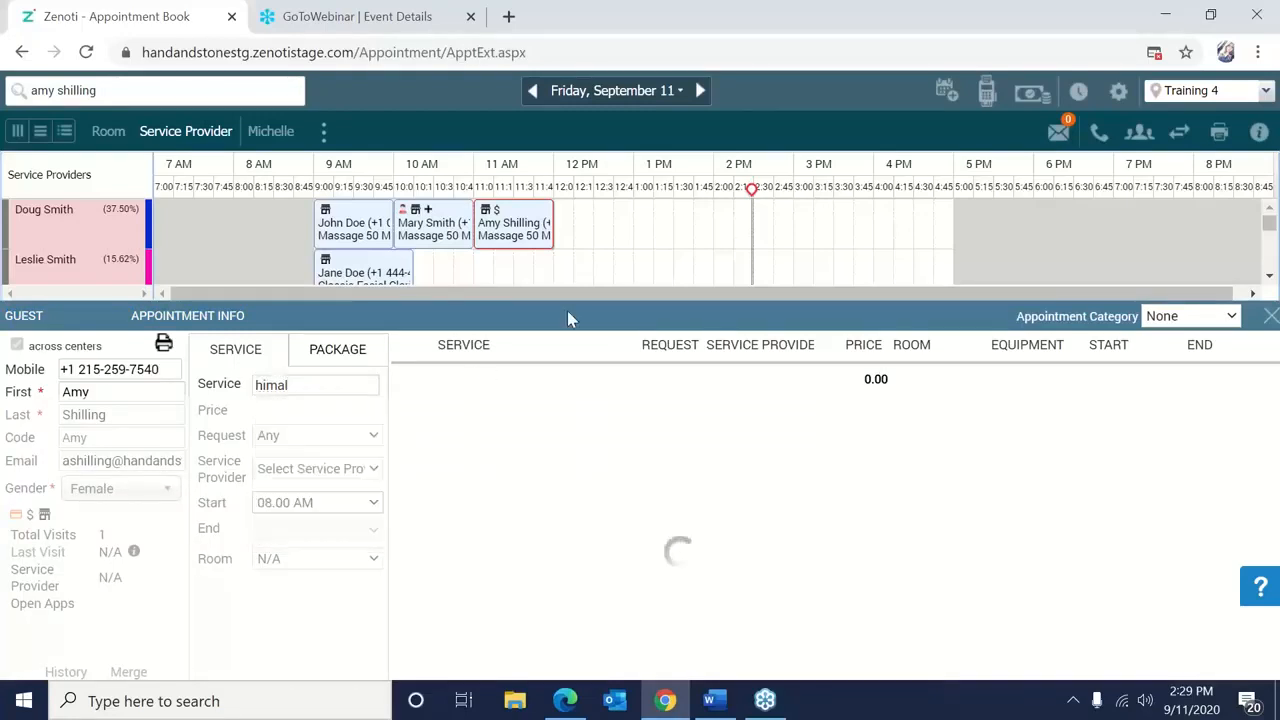
left_click_drag(446, 296, 810, 320)
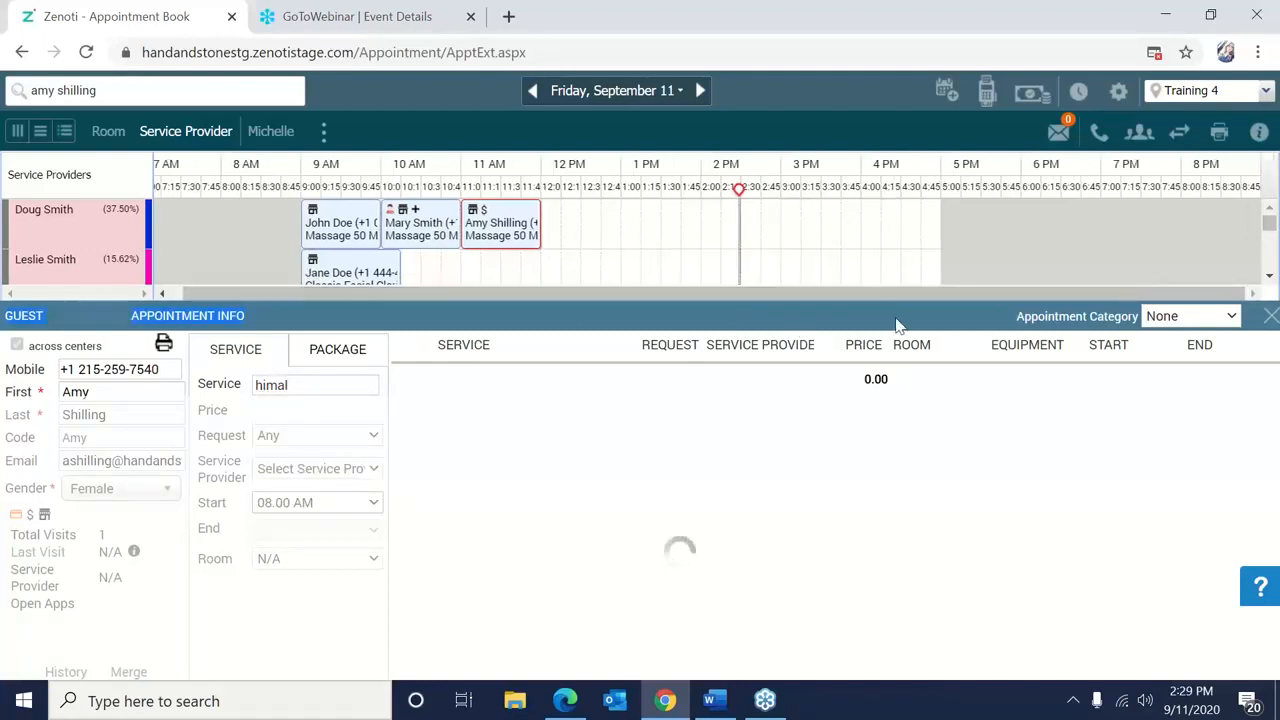
right_click(912, 268)
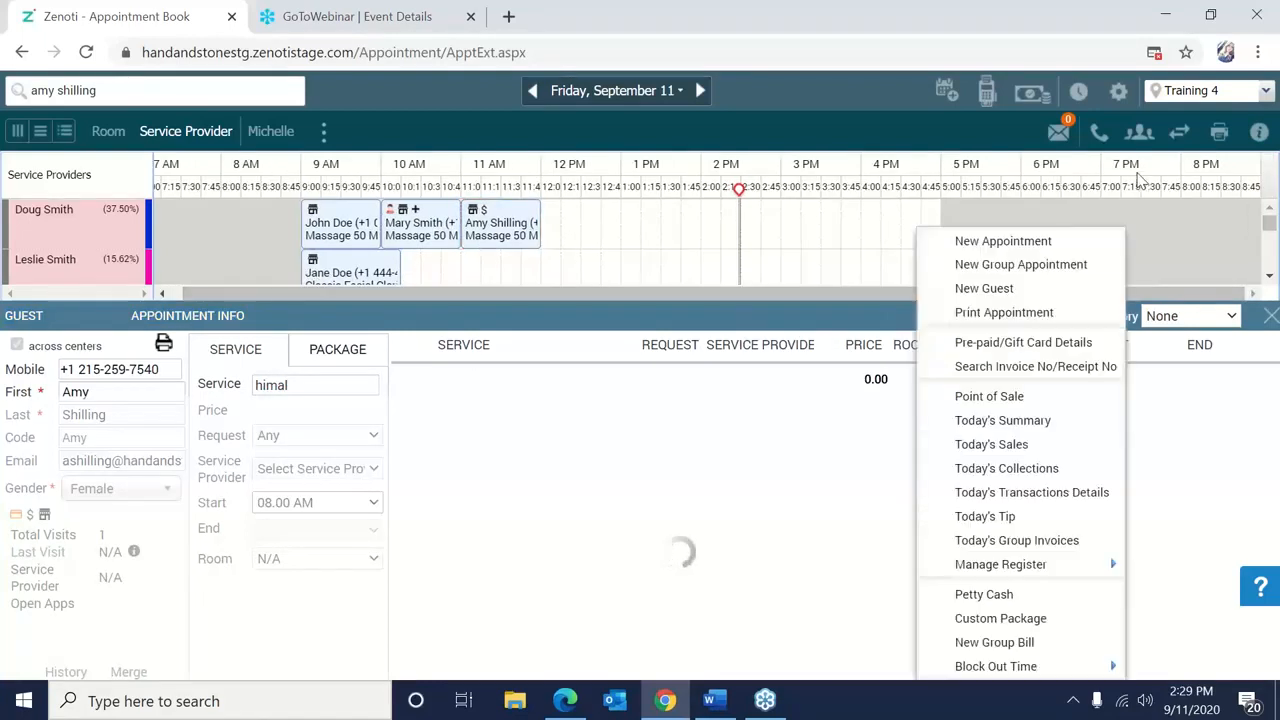
left_click(1184, 228)
right_click(1184, 228)
left_click(1018, 267)
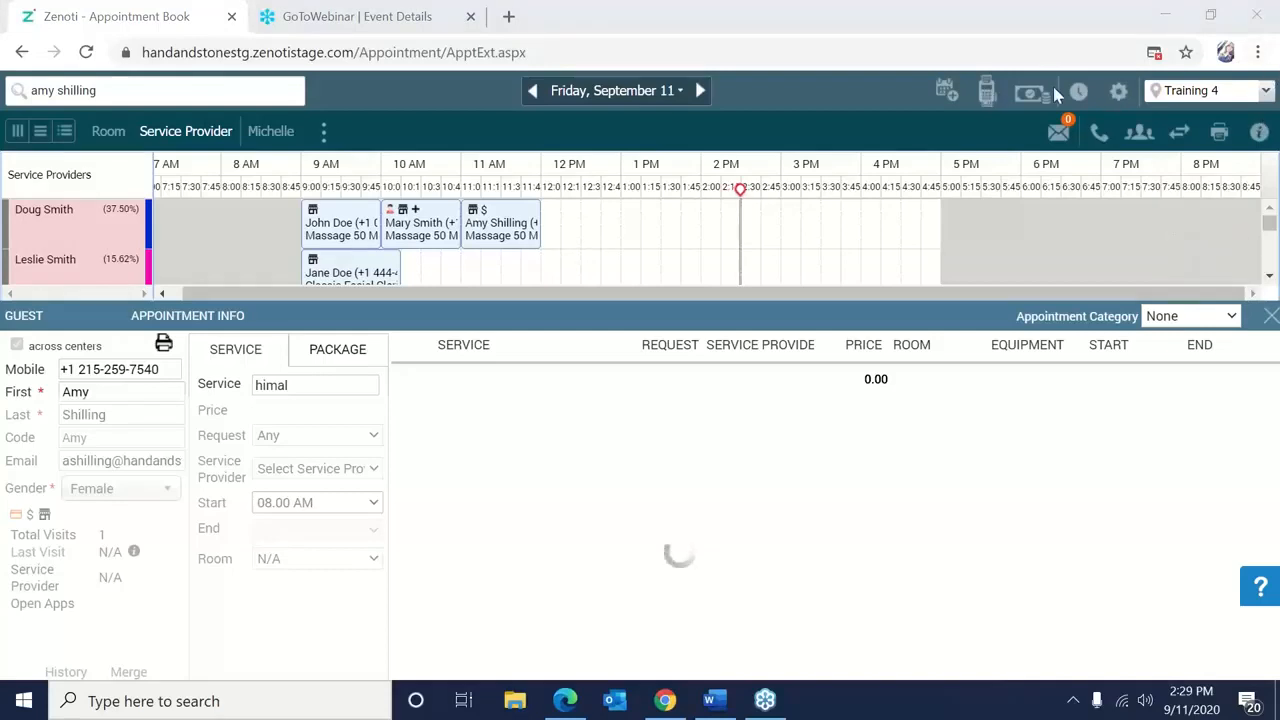
left_click(1271, 316)
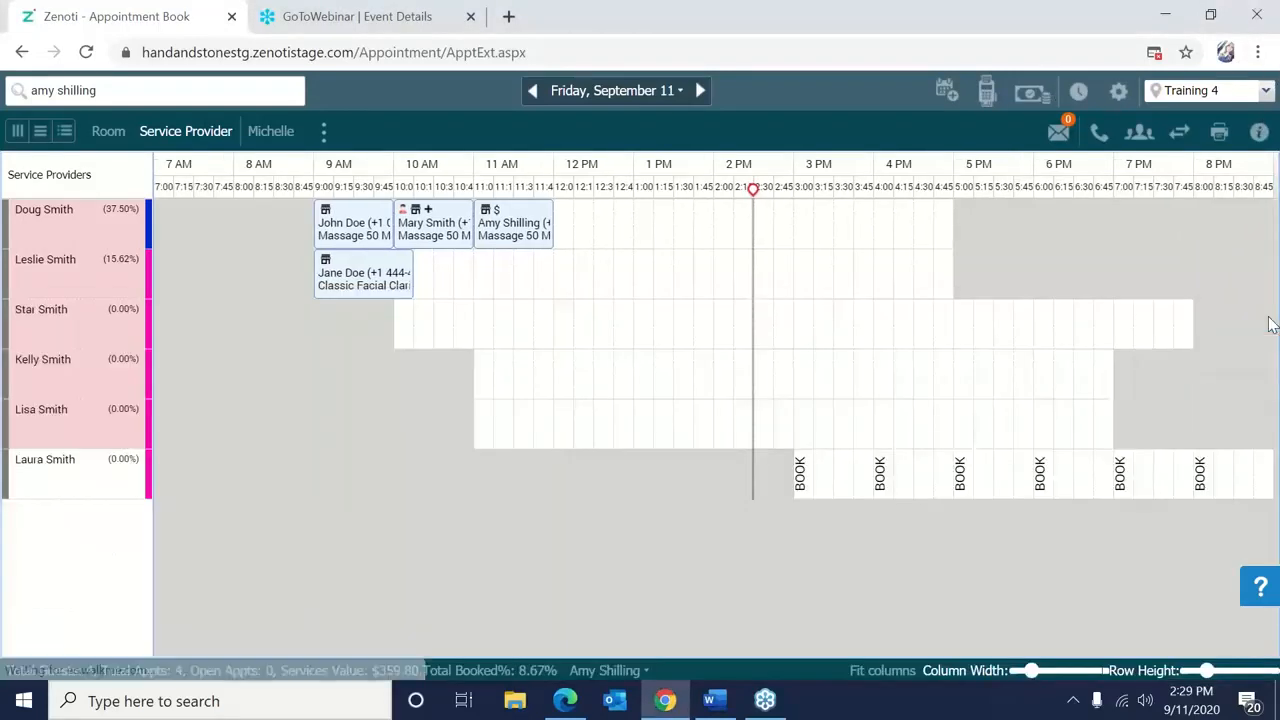
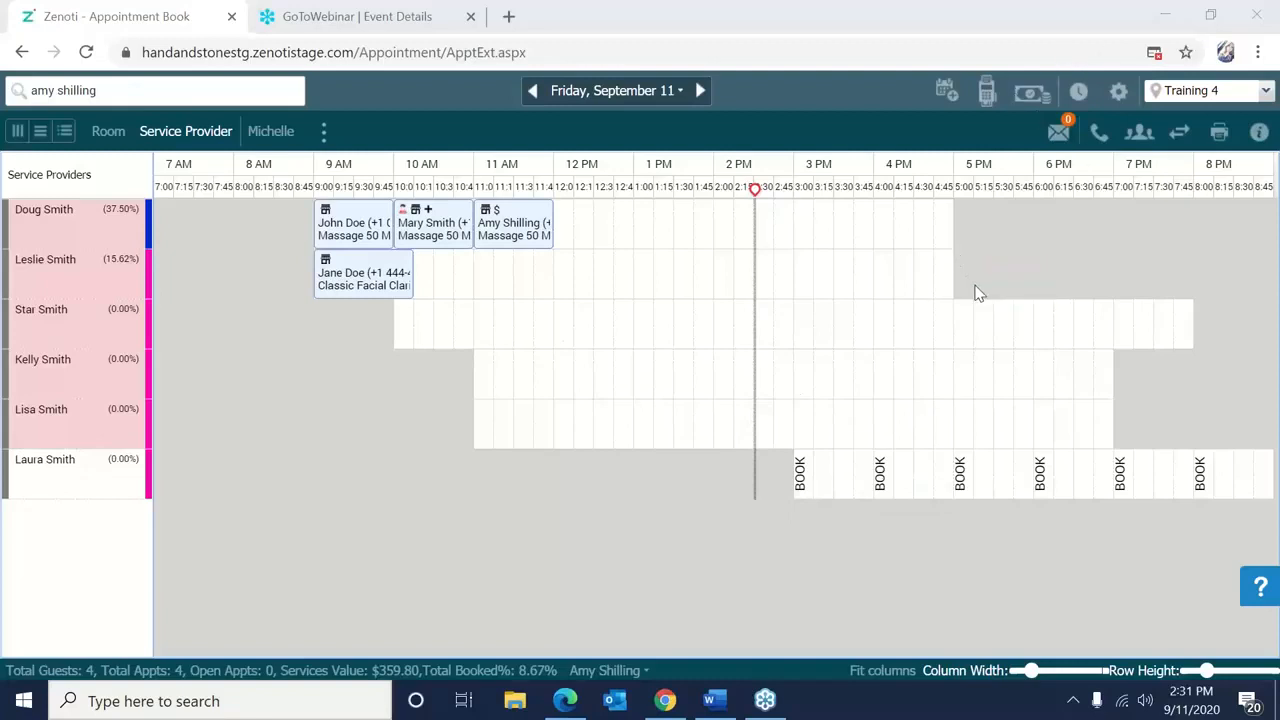
Start a Point of Sale invoice for the existing guest by first and last name, showing $149.95 outstanding.
left_click(987, 100)
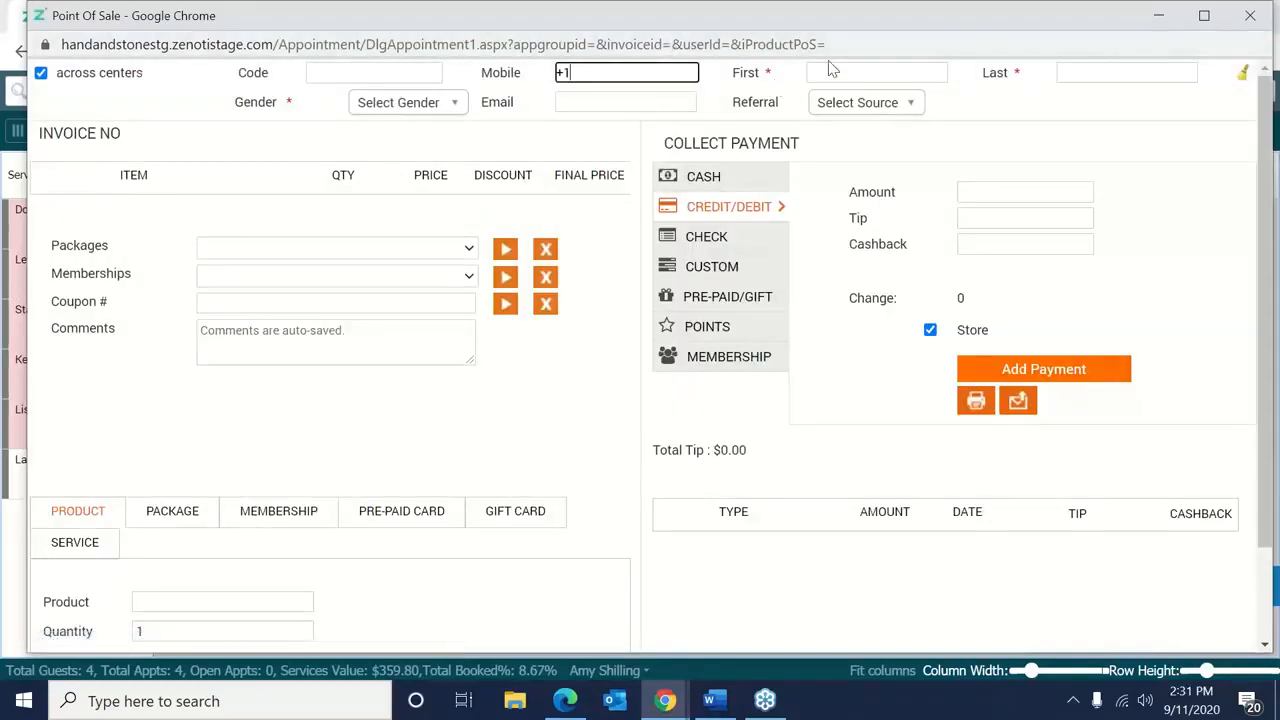
double_click(832, 72)
left_click(832, 72)
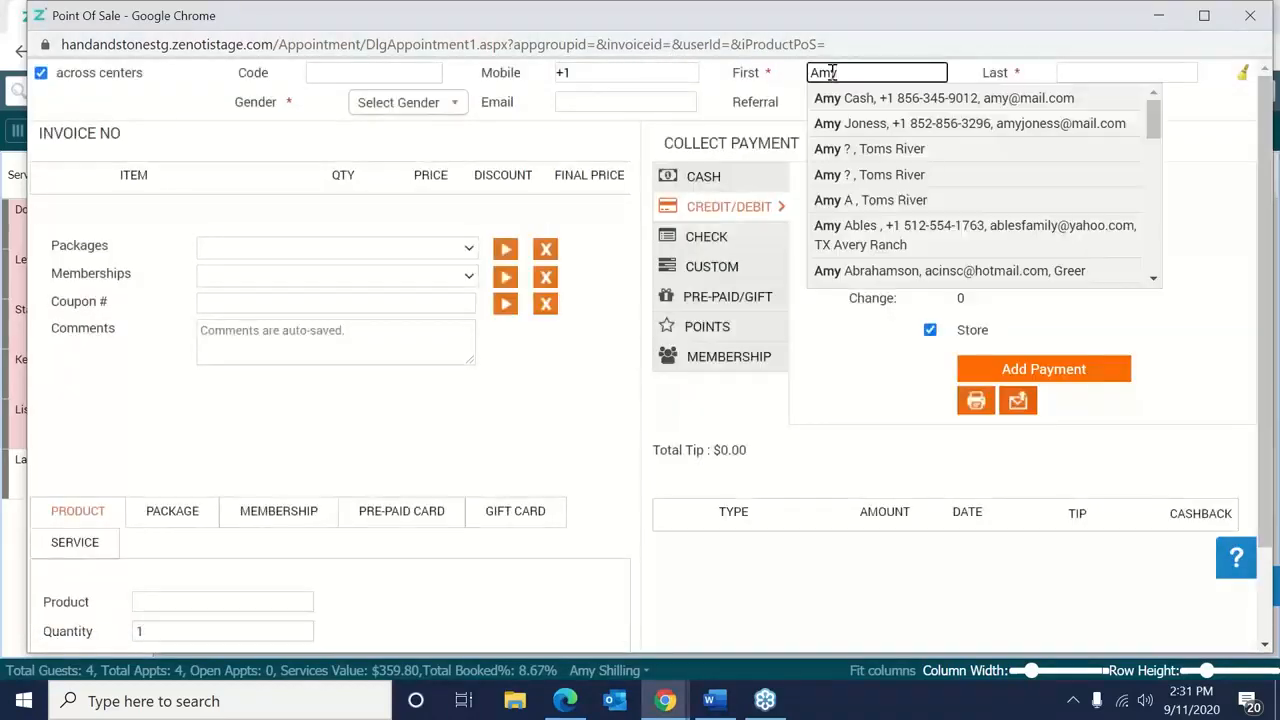
left_click(1066, 68)
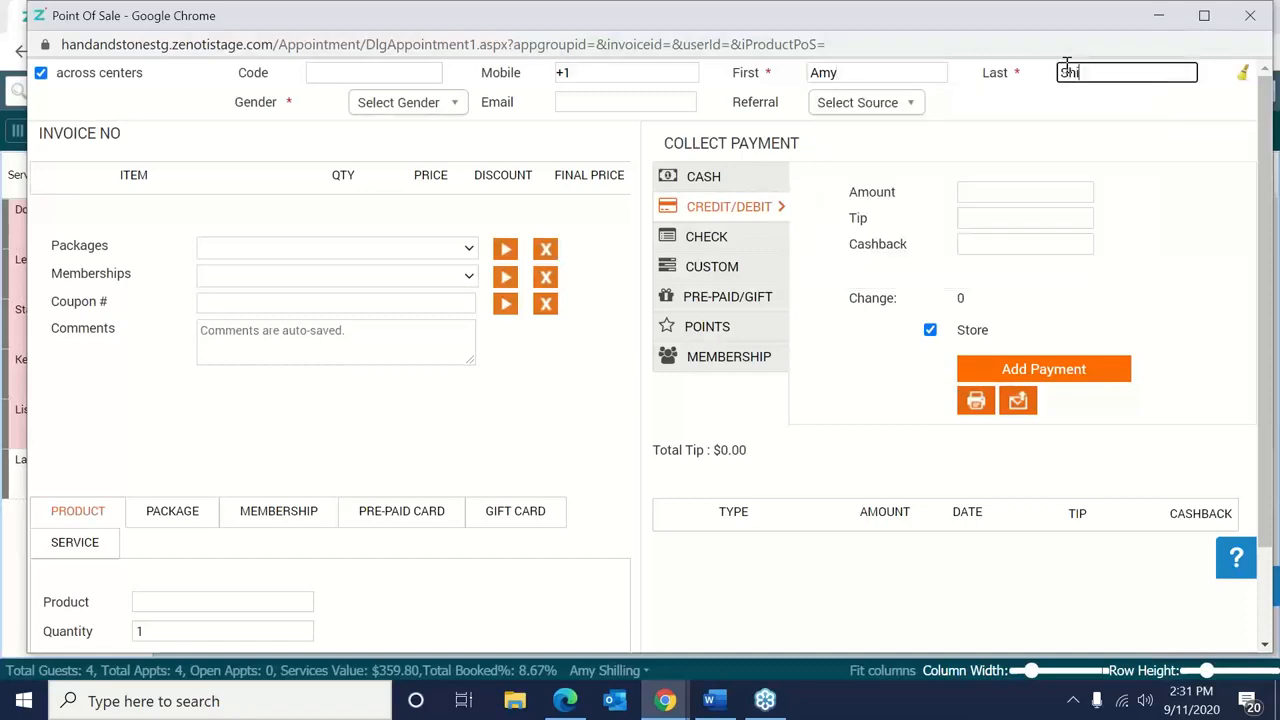
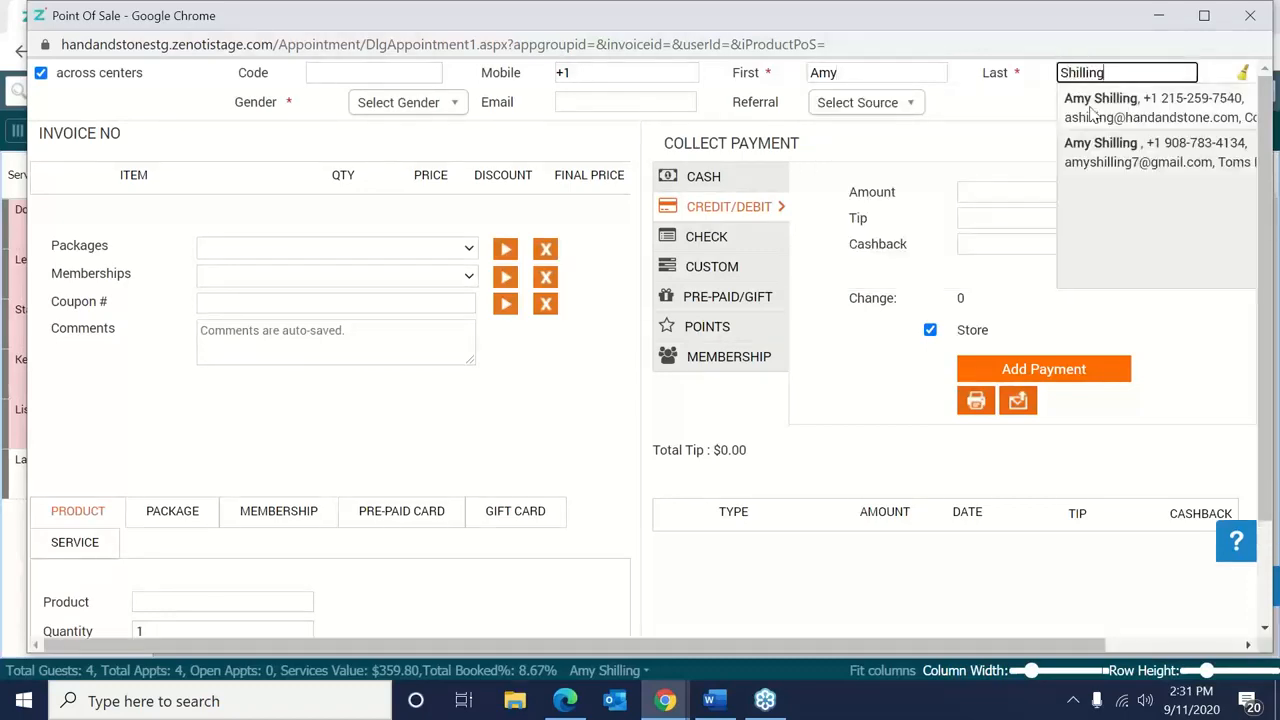
left_click(1090, 110)
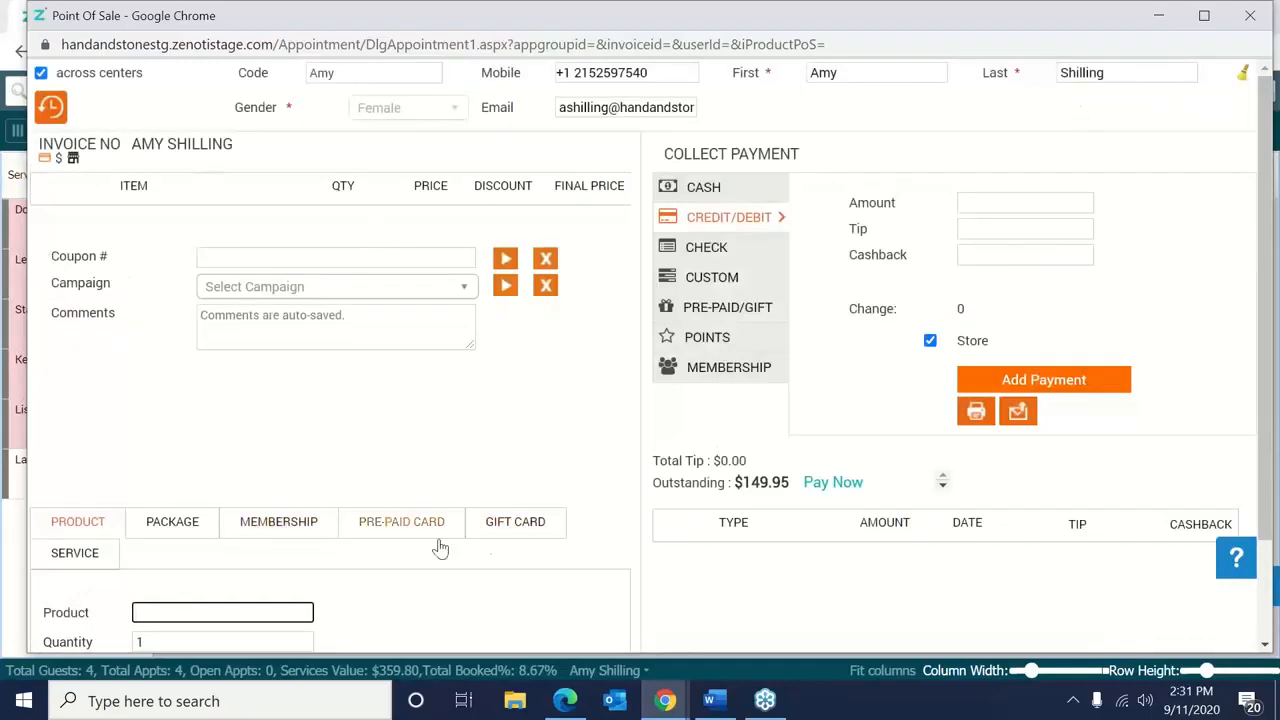
Add the $100 50 Minute Hot Stone Massage gift card to the invoice, credited to an employee.
left_click(490, 535)
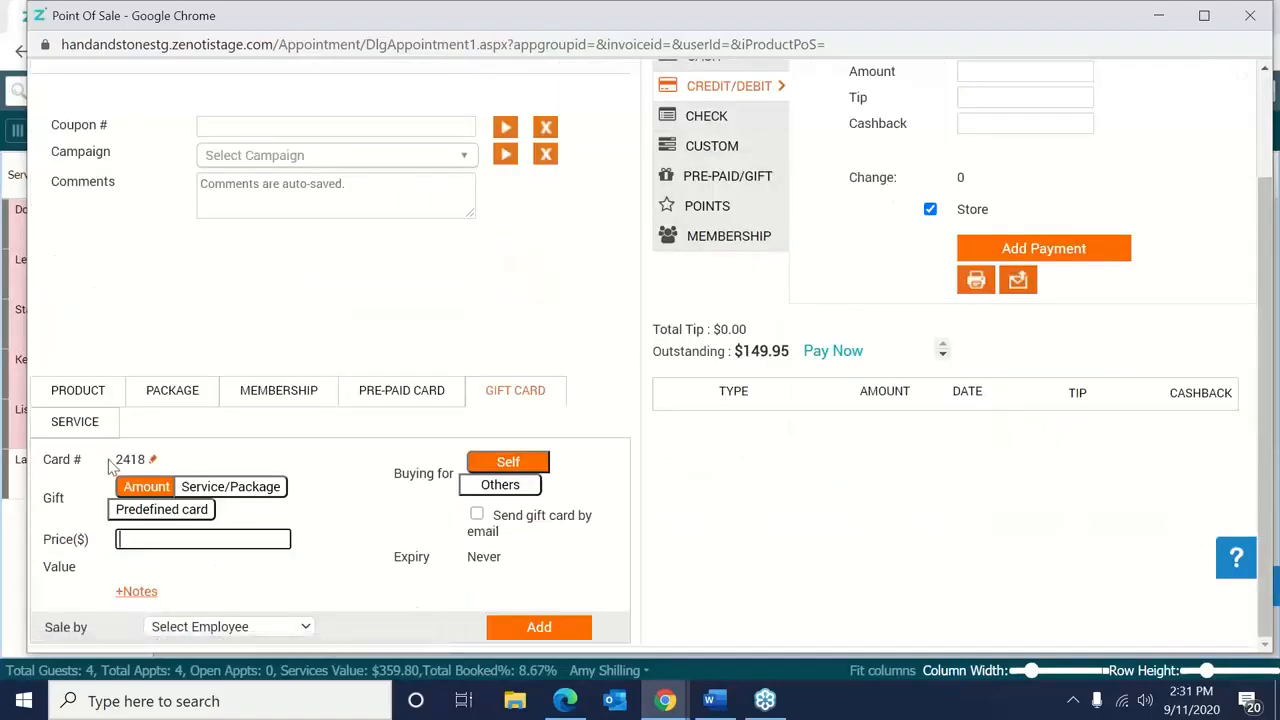
left_click(198, 511)
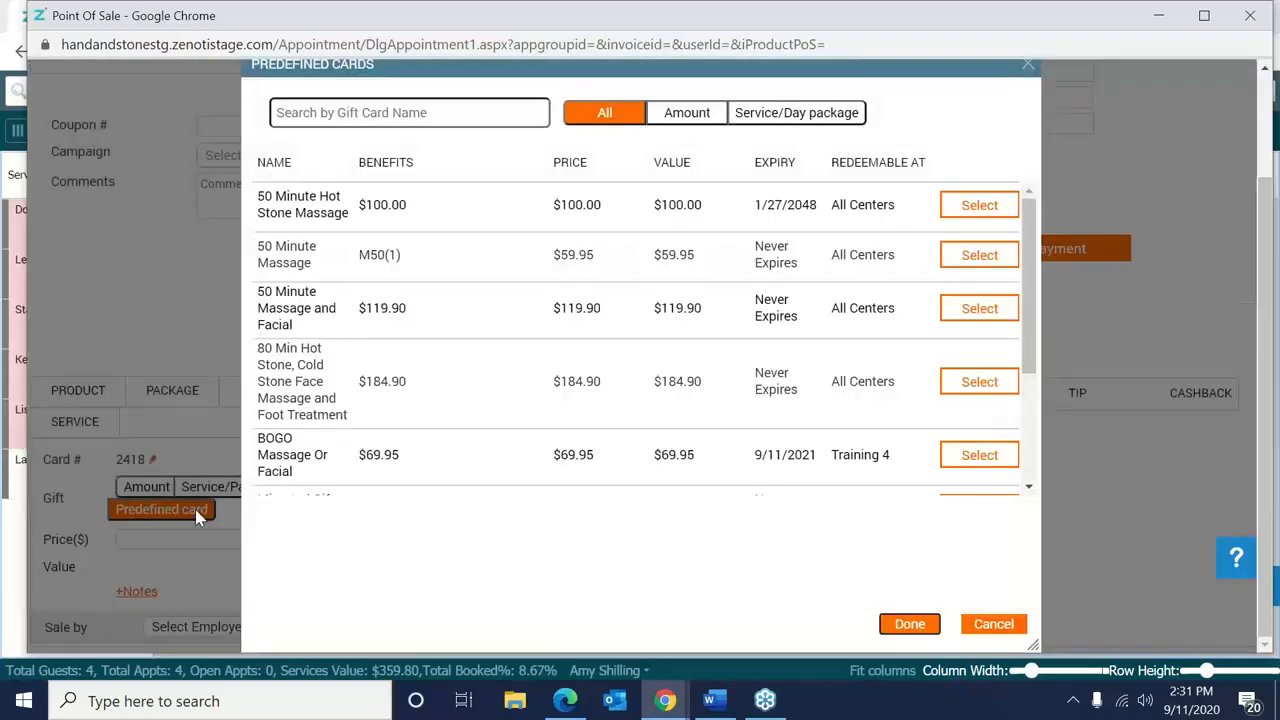
left_click(976, 206)
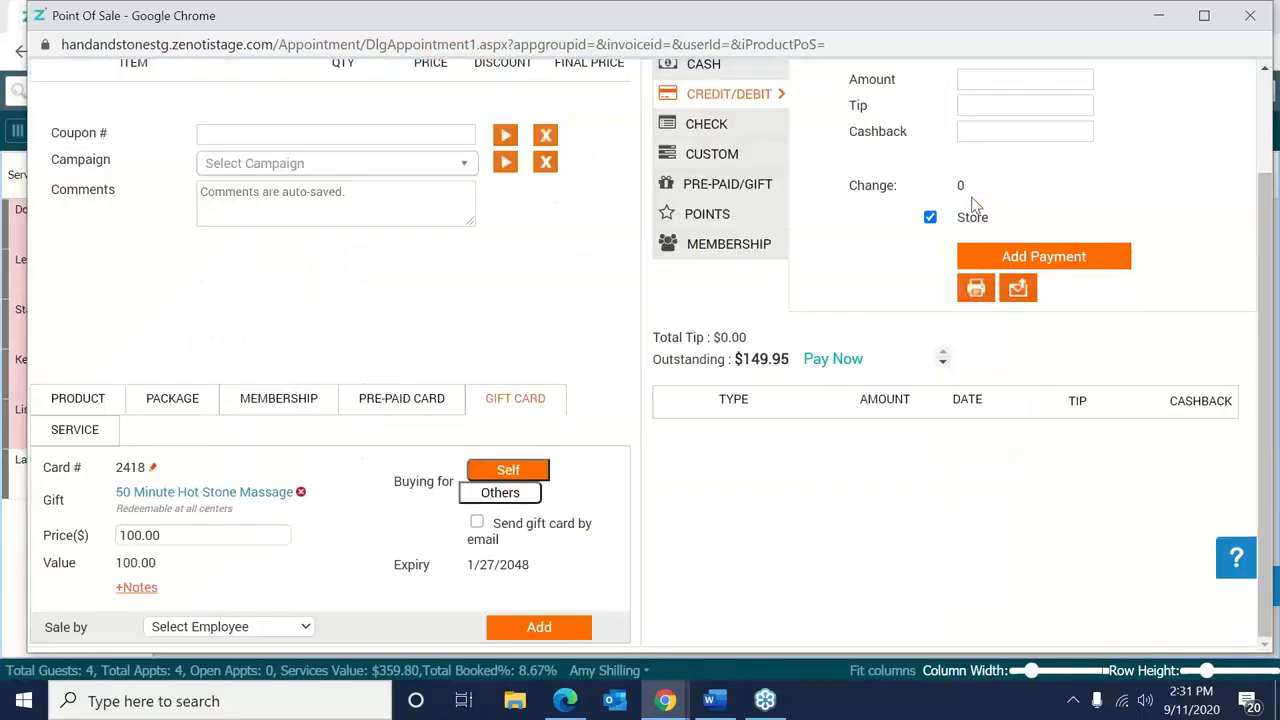
left_click(200, 626)
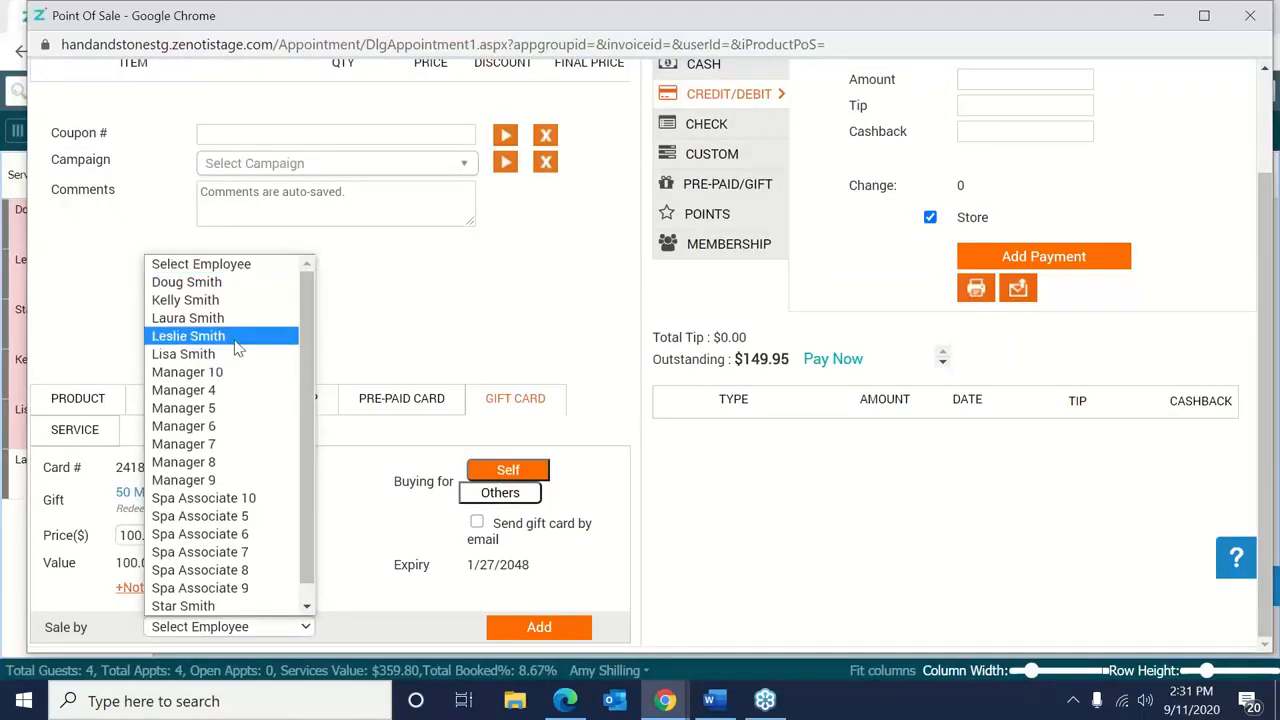
left_click(238, 346)
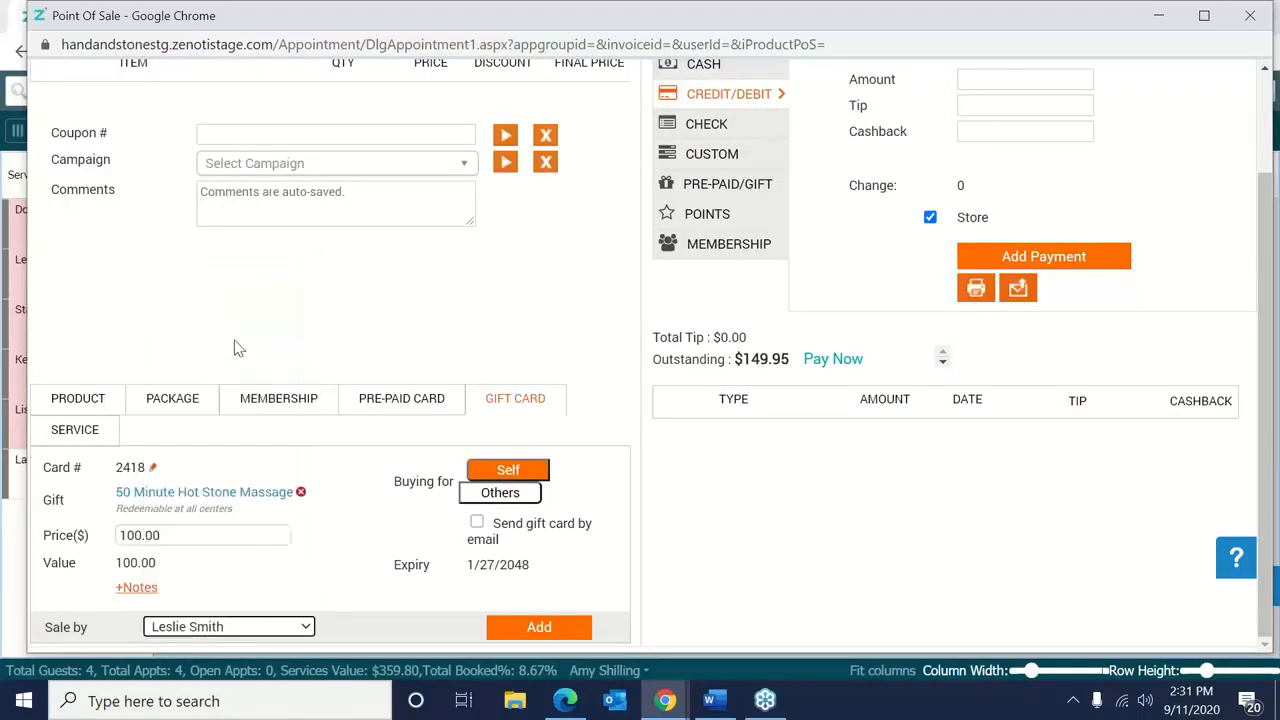
left_click(537, 628)
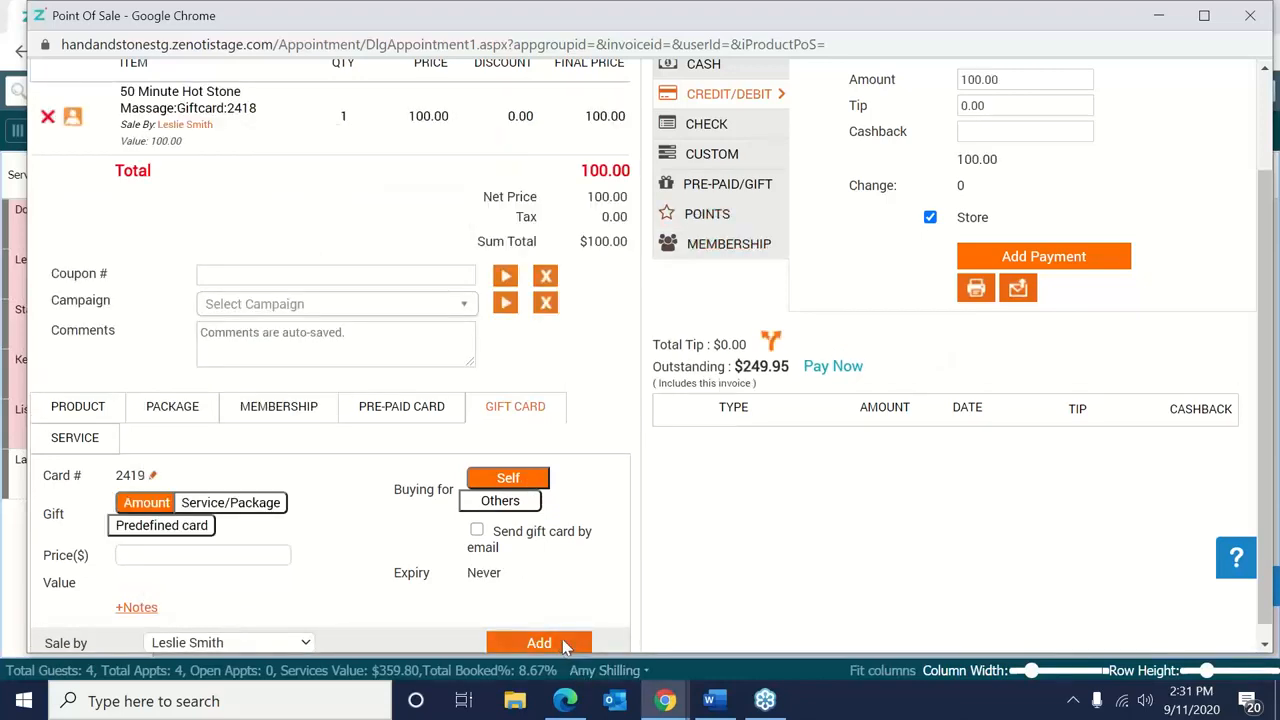
Re-add the hot stone gift card after a missing-price warning and delete the duplicate line.
left_click(562, 645)
left_click(652, 327)
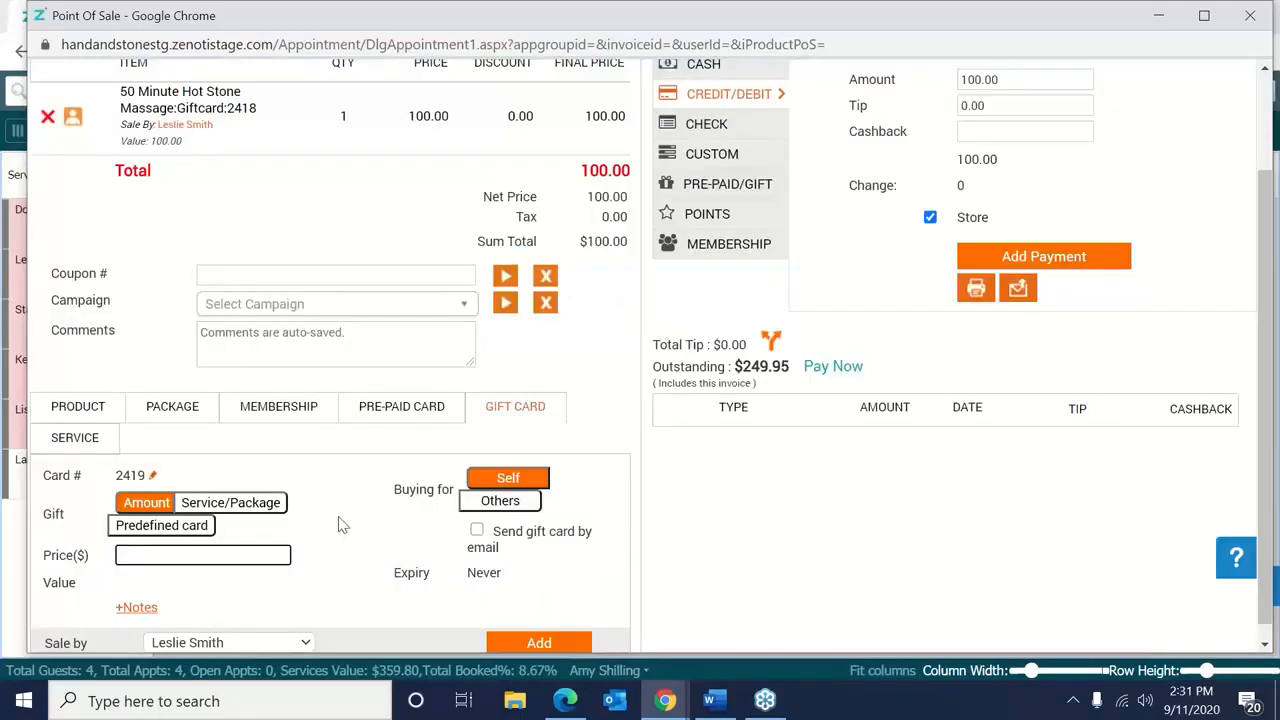
left_click(177, 526)
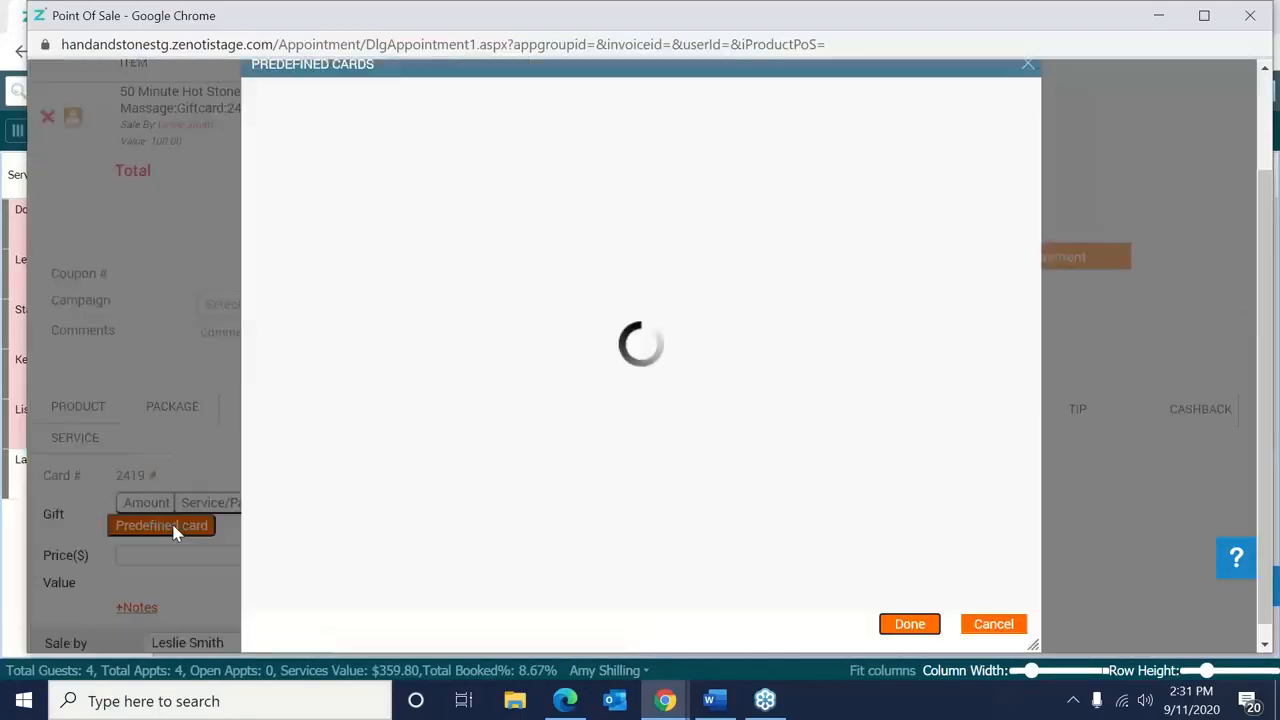
left_click(978, 205)
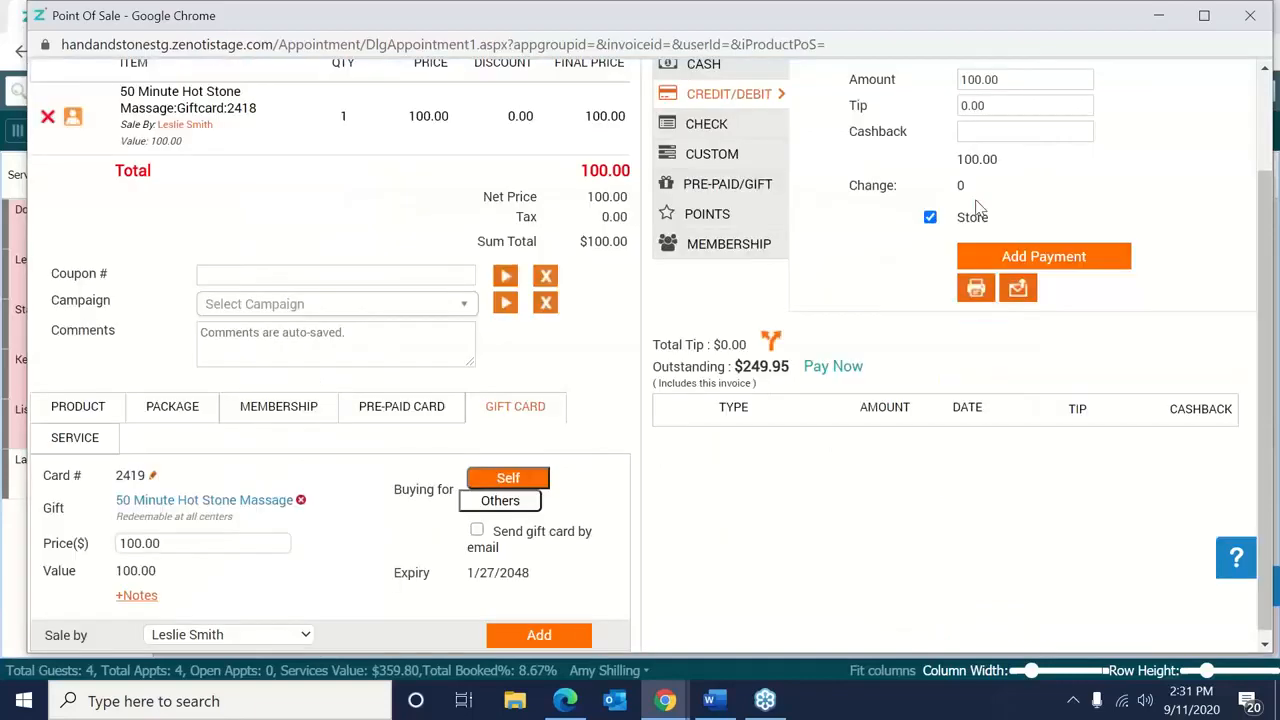
left_click(555, 635)
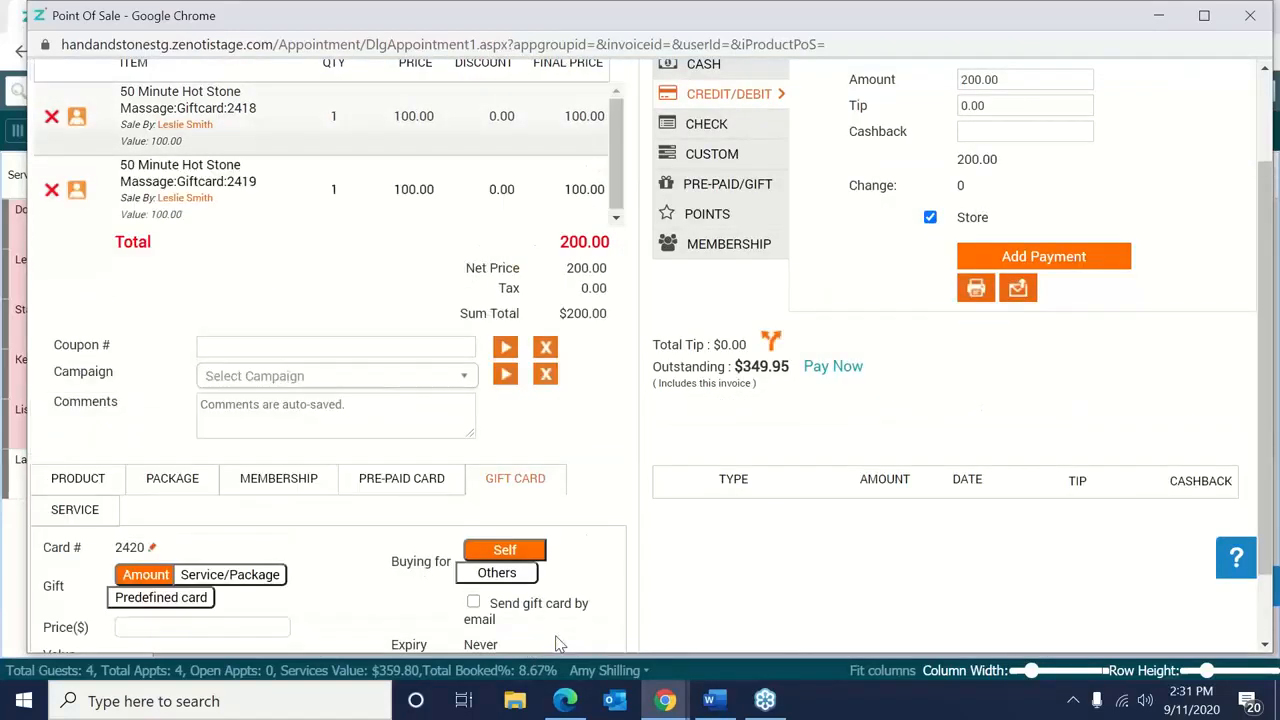
scroll(1270, 146, "up", 2)
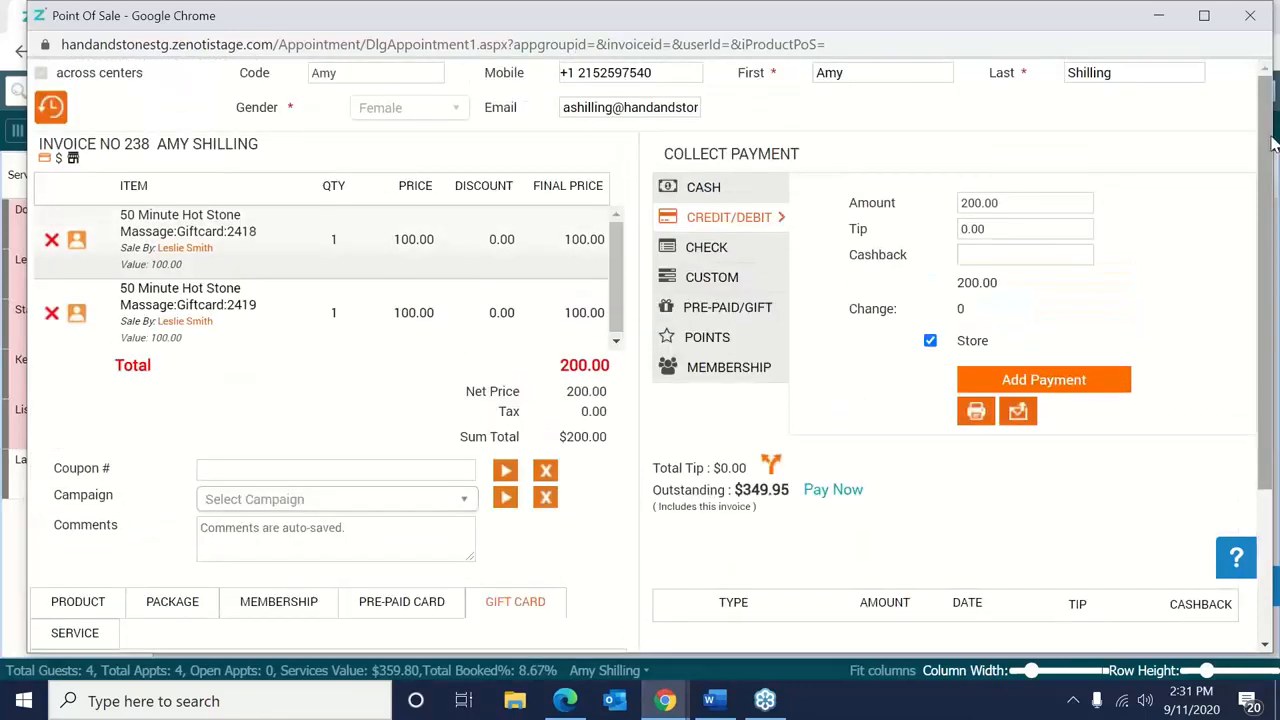
left_click(49, 241)
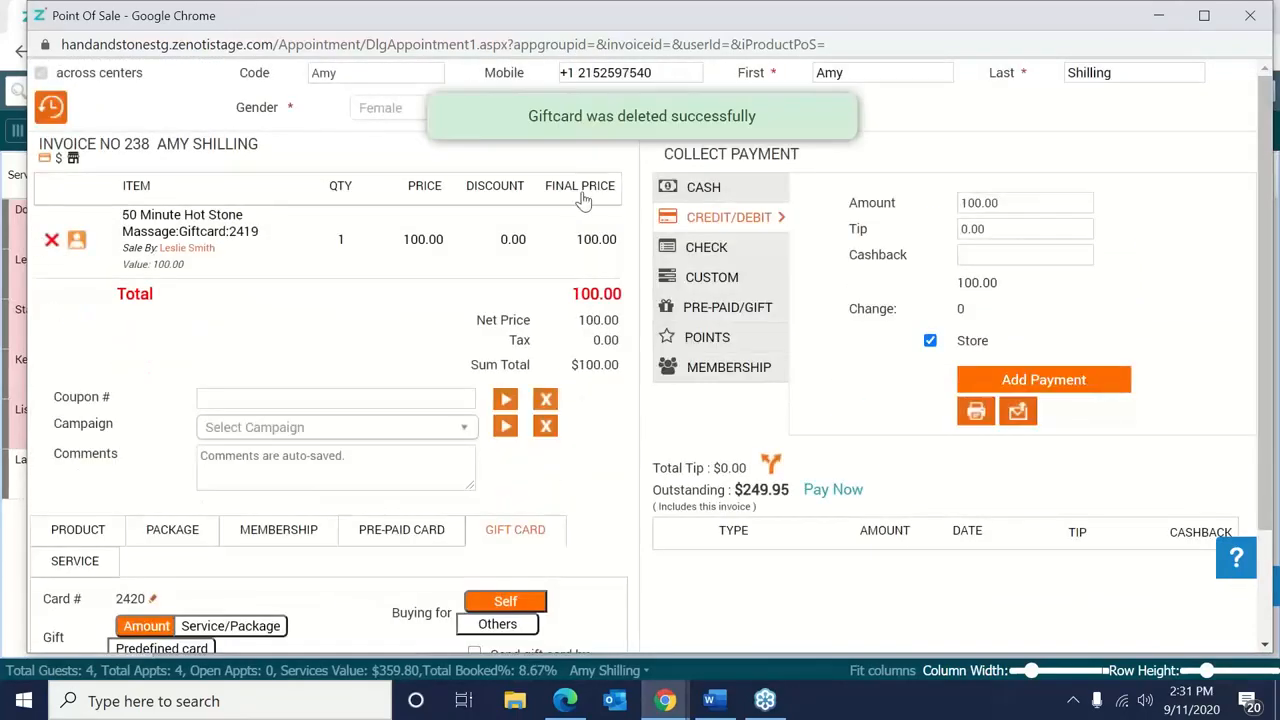
Pay the $100 in cash and close the invoice.
left_click(705, 190)
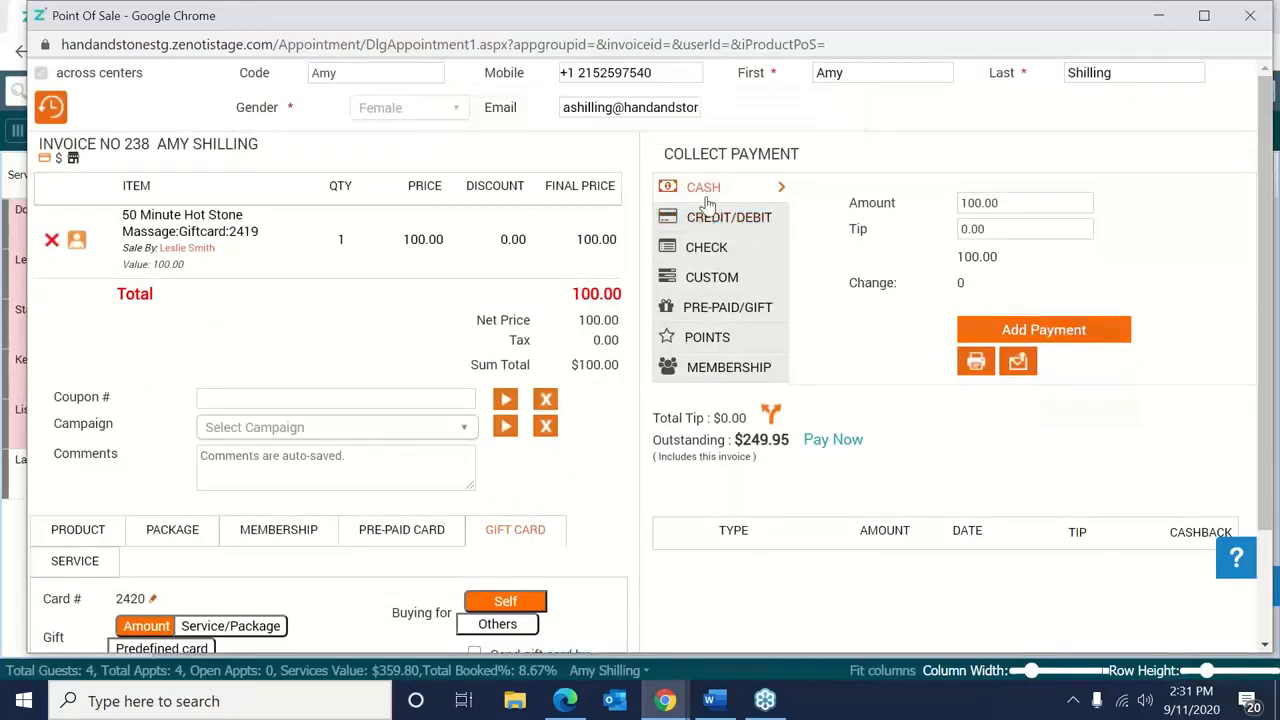
left_click(1040, 330)
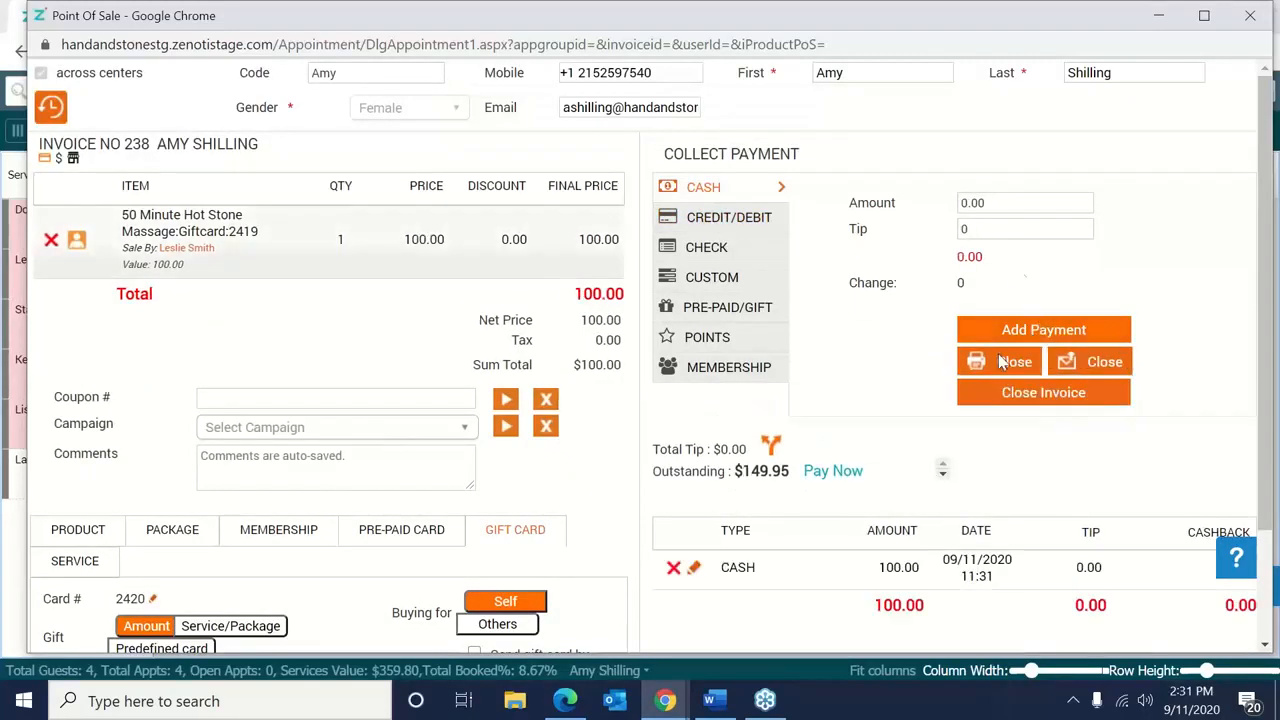
left_click(1005, 396)
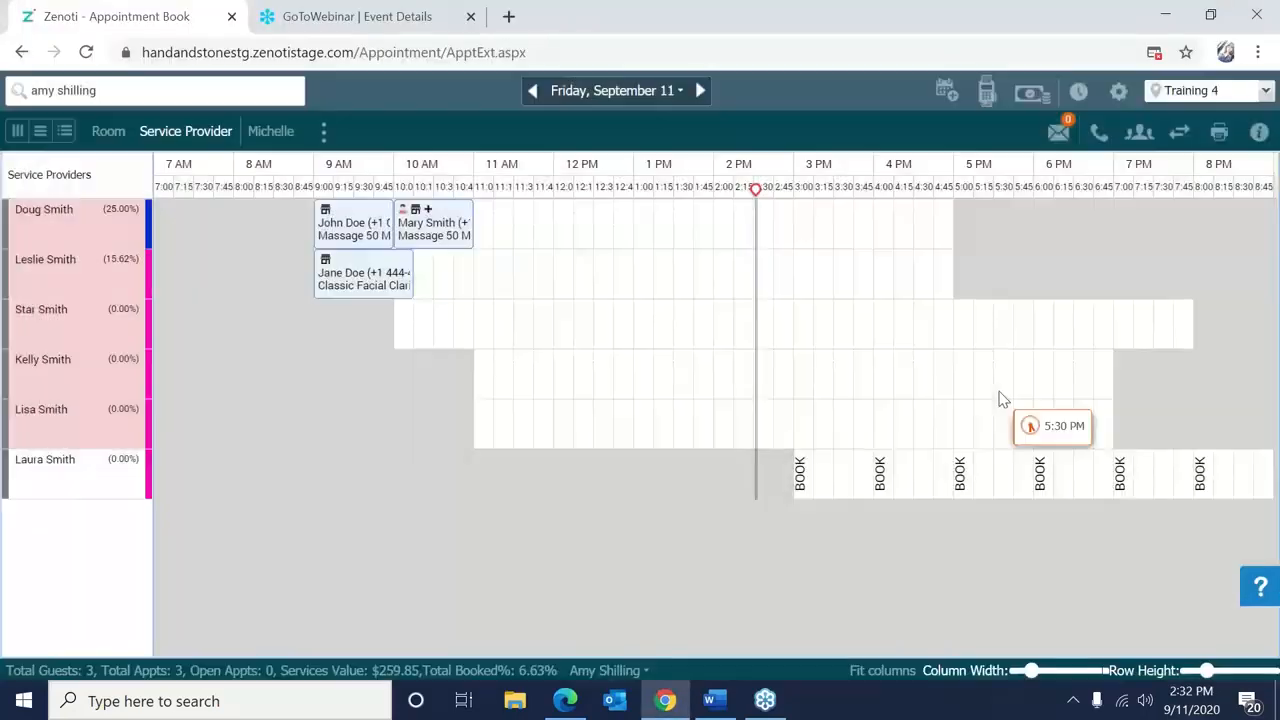
Search guests for 'g', then close the first result's profile as the wrong guest.
left_click(199, 90)
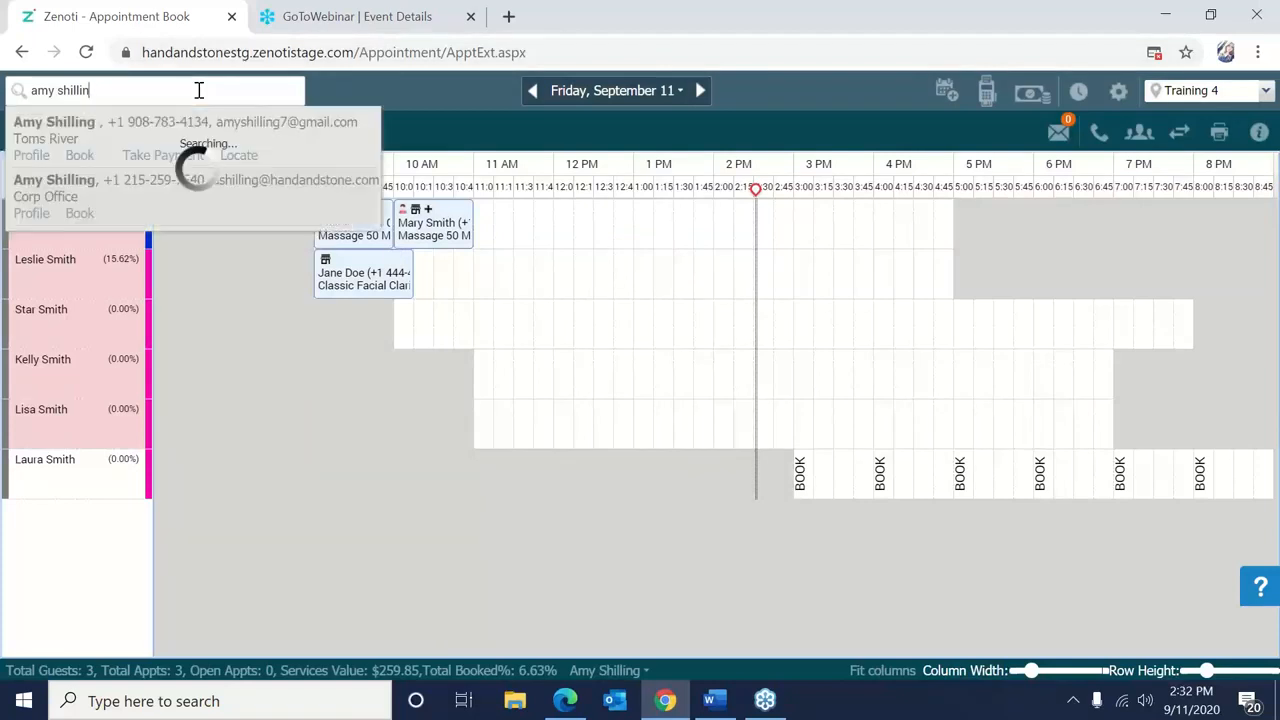
type("g")
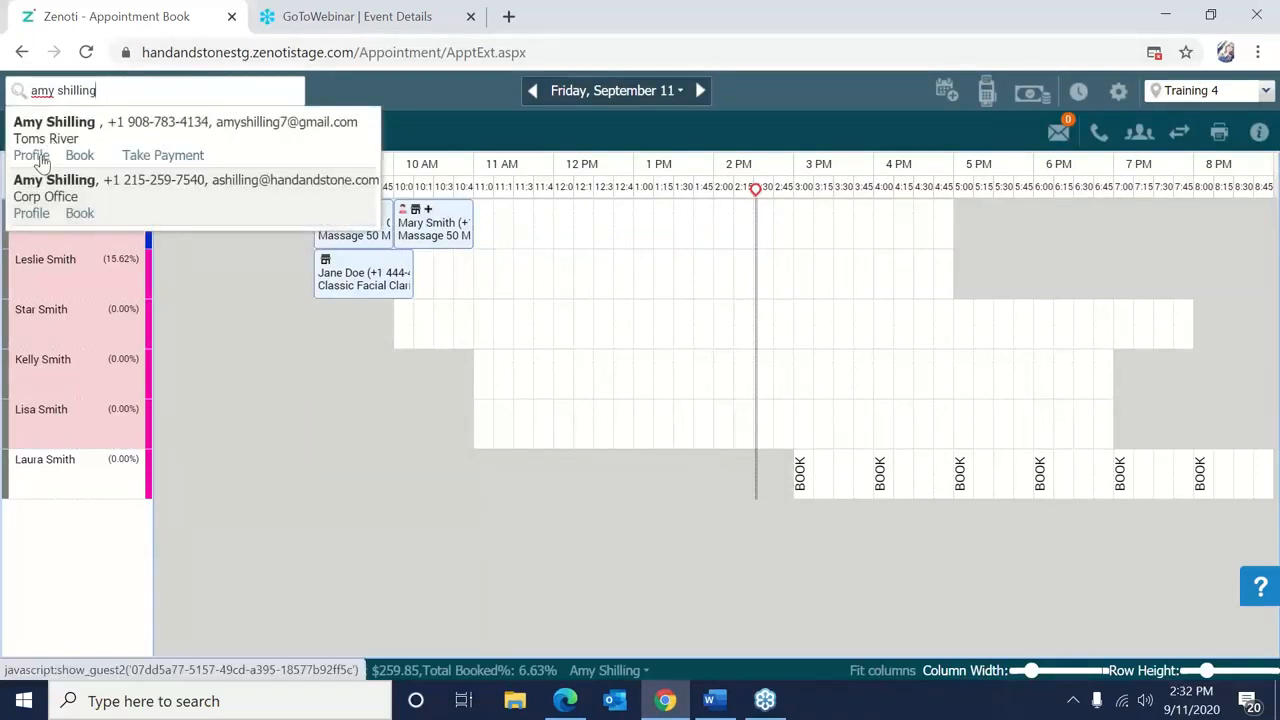
left_click(31, 156)
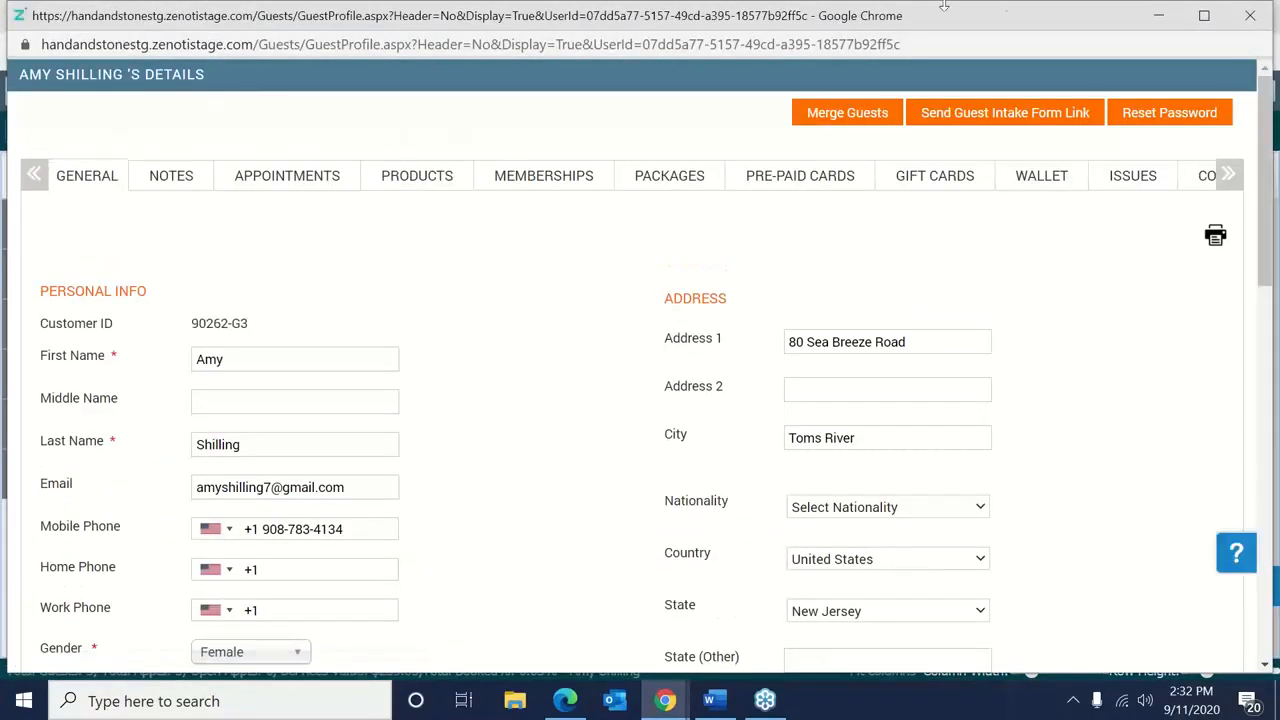
left_click(1250, 15)
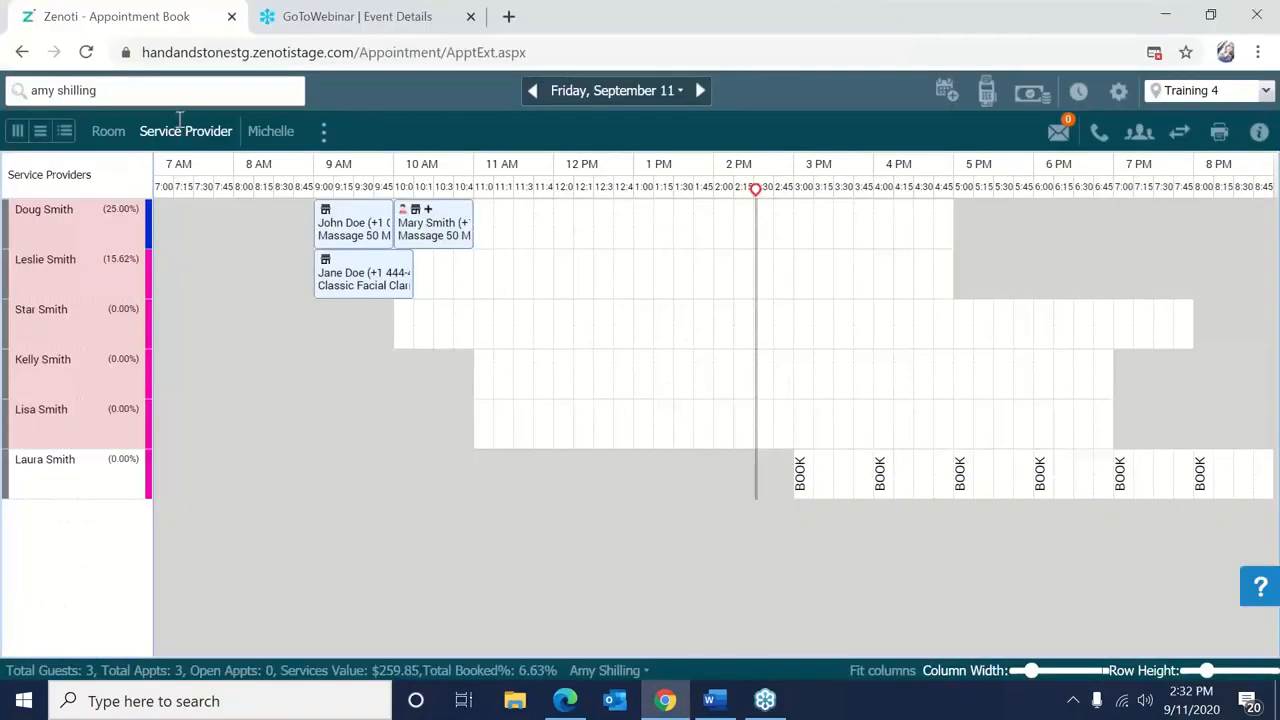
Open the second guest's gift card history and her paid $100 cash invoice.
type("g")
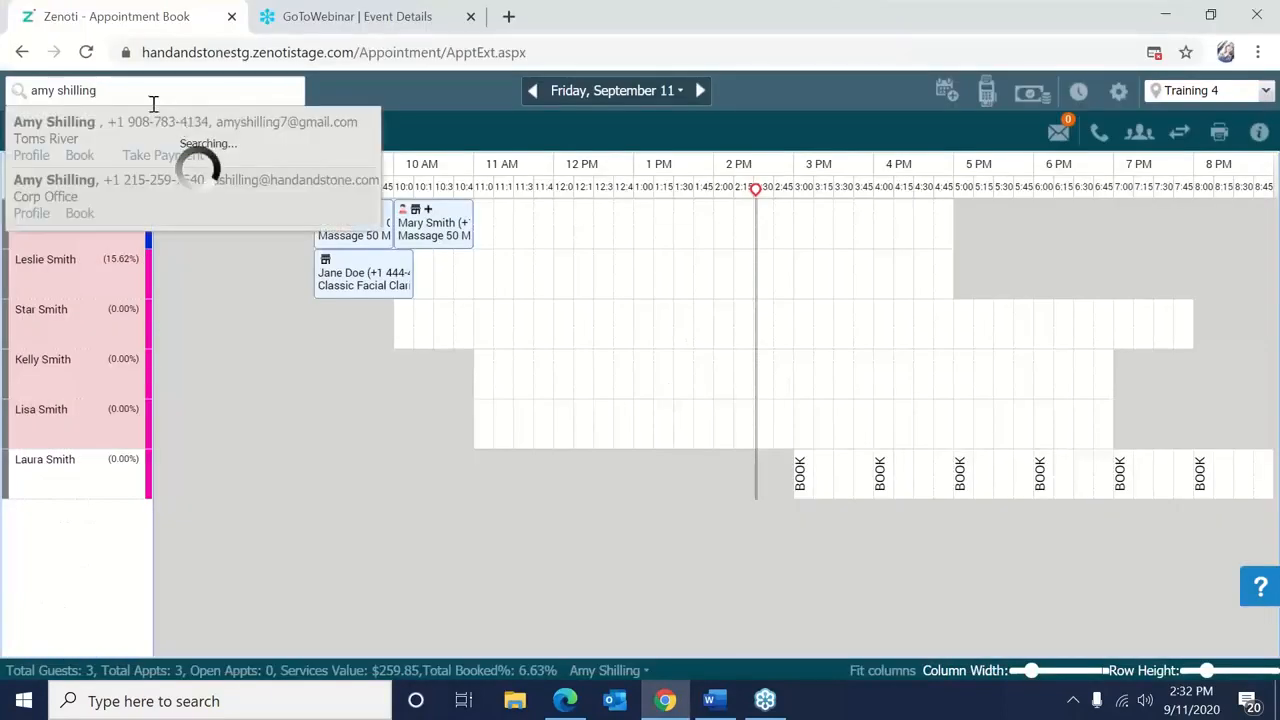
left_click(31, 214)
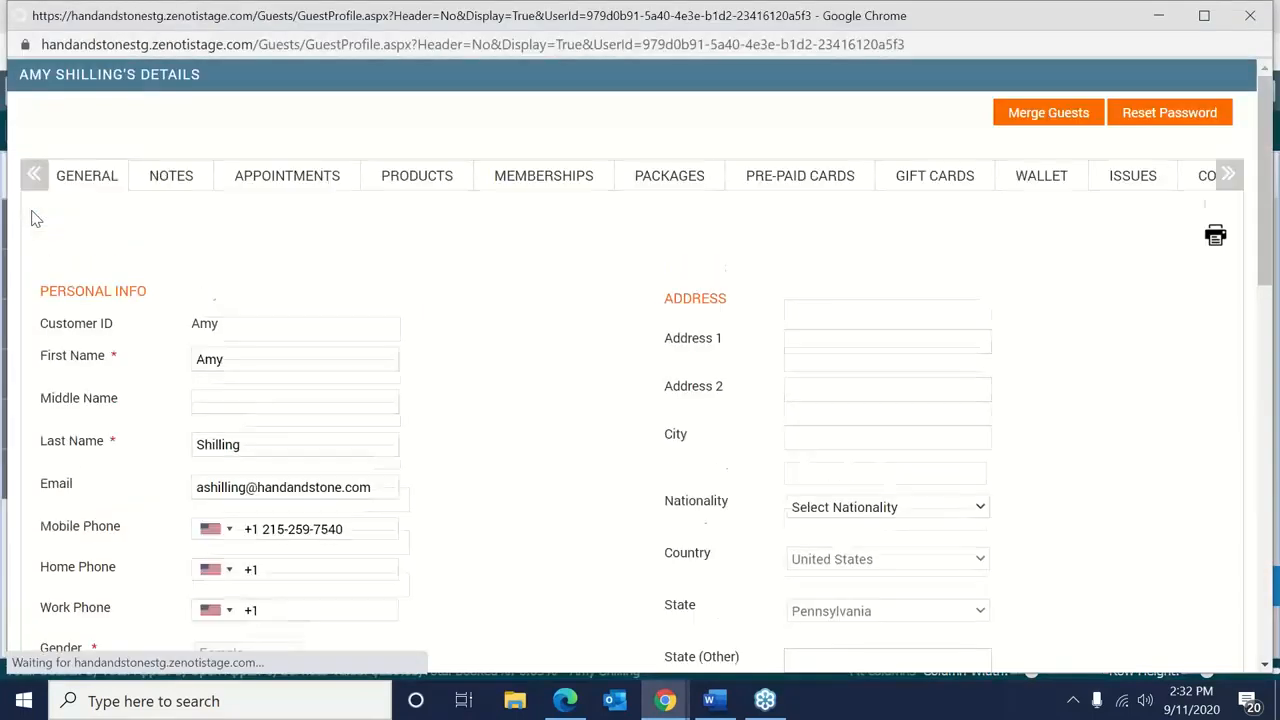
left_click(935, 157)
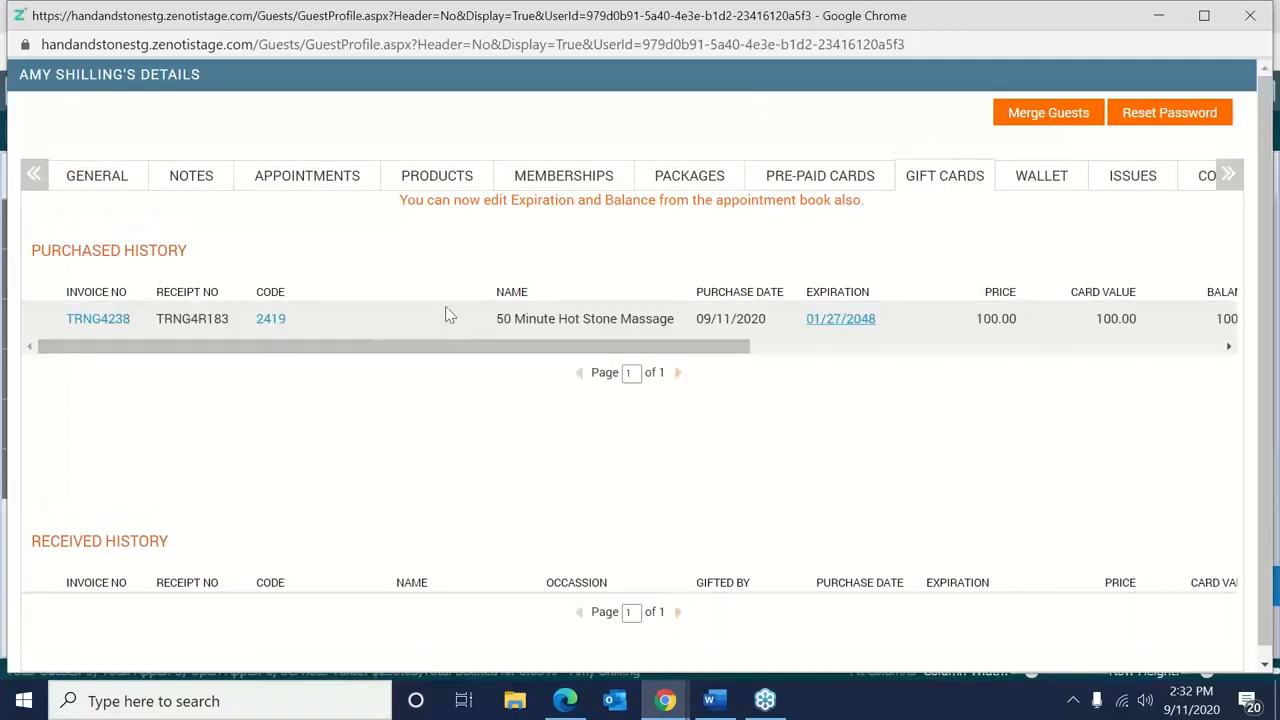
left_click(98, 319)
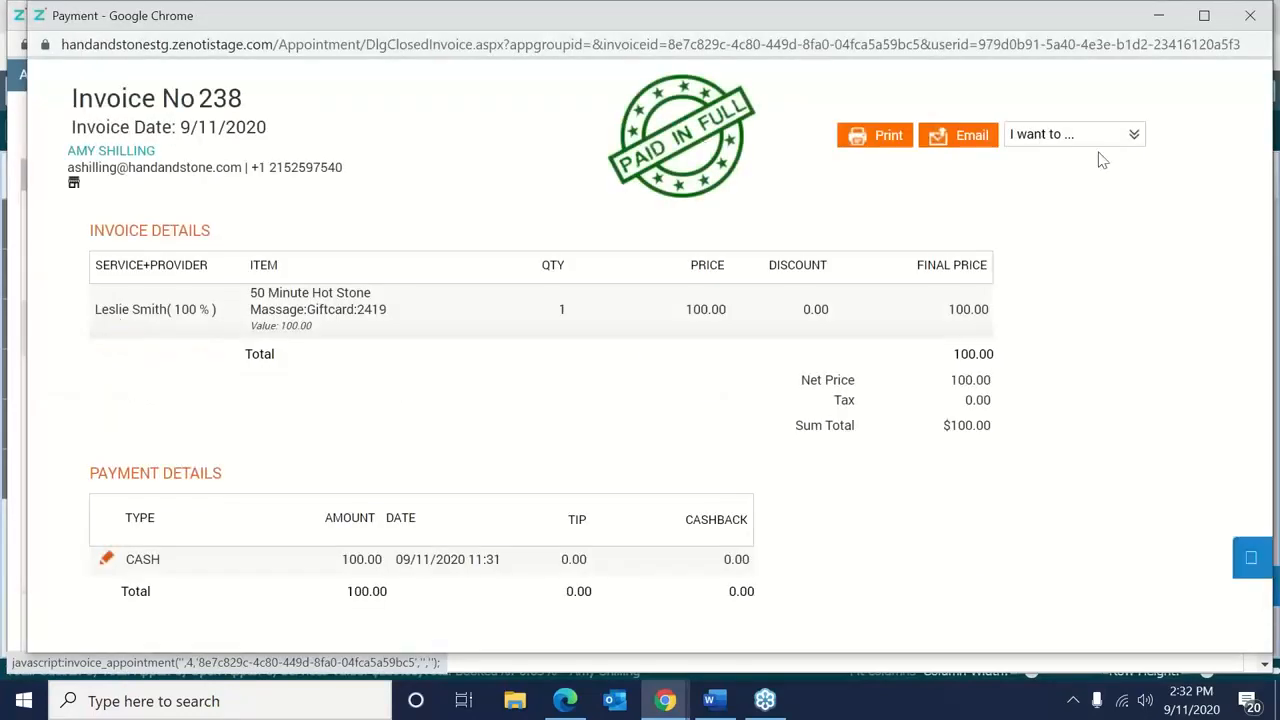
Reopen invoice 238, authorizing with the username and password and the comment 'Edit'.
left_click(1099, 155)
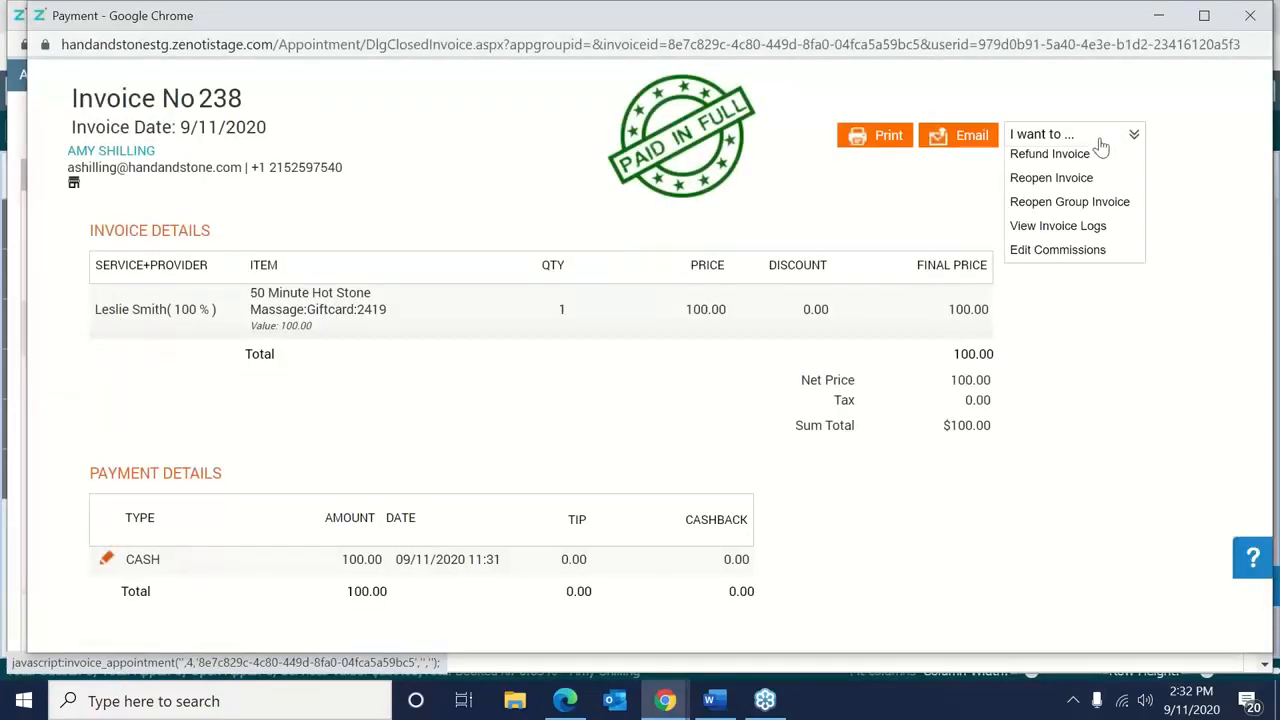
left_click(1073, 184)
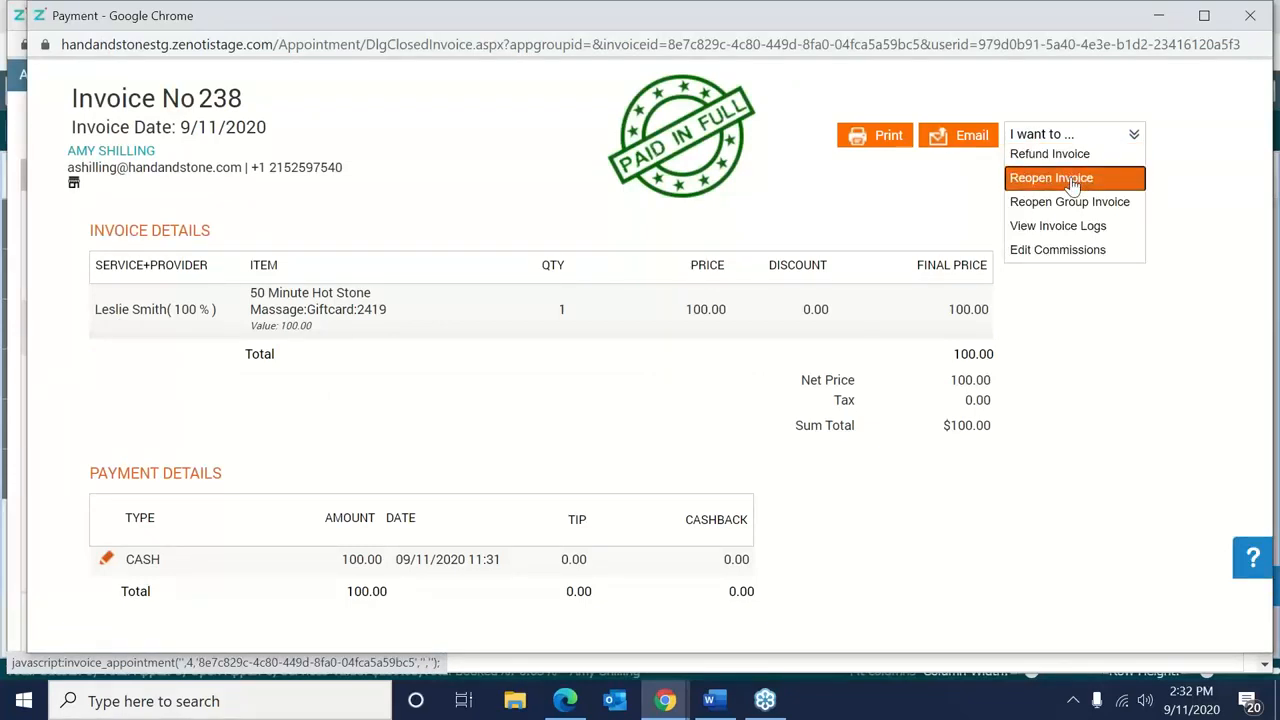
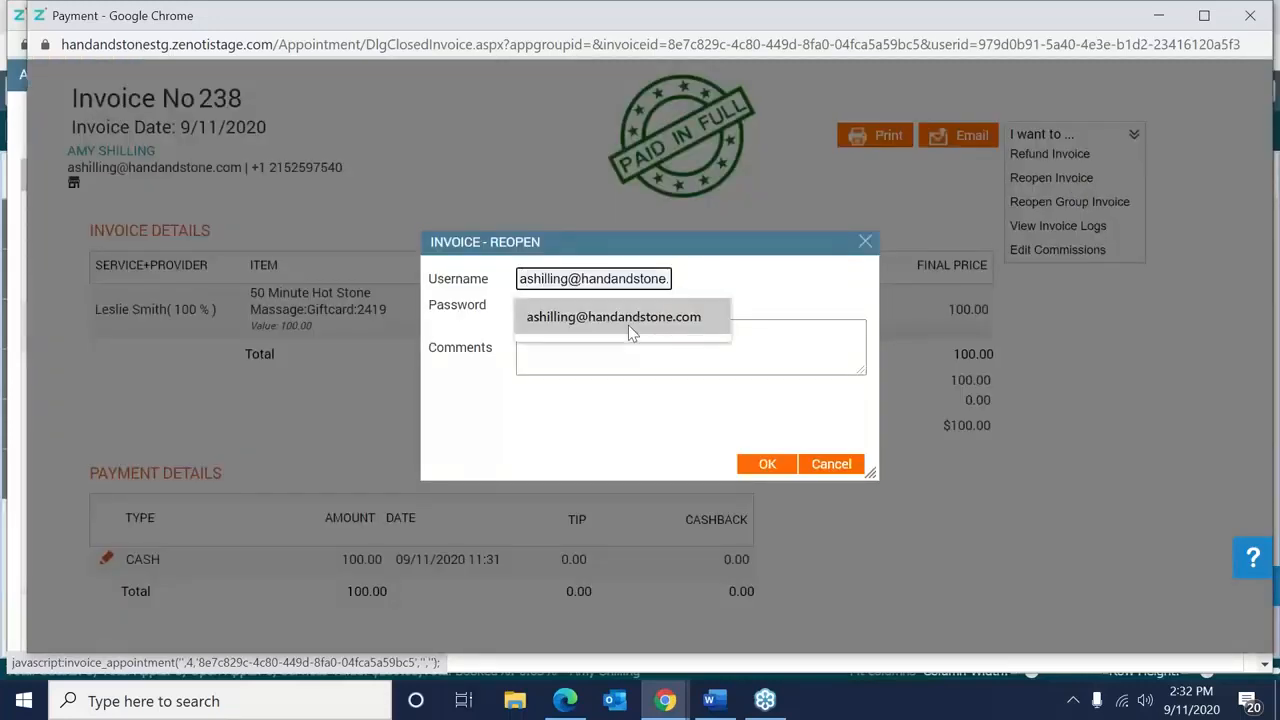
left_click(628, 325)
left_click(608, 304)
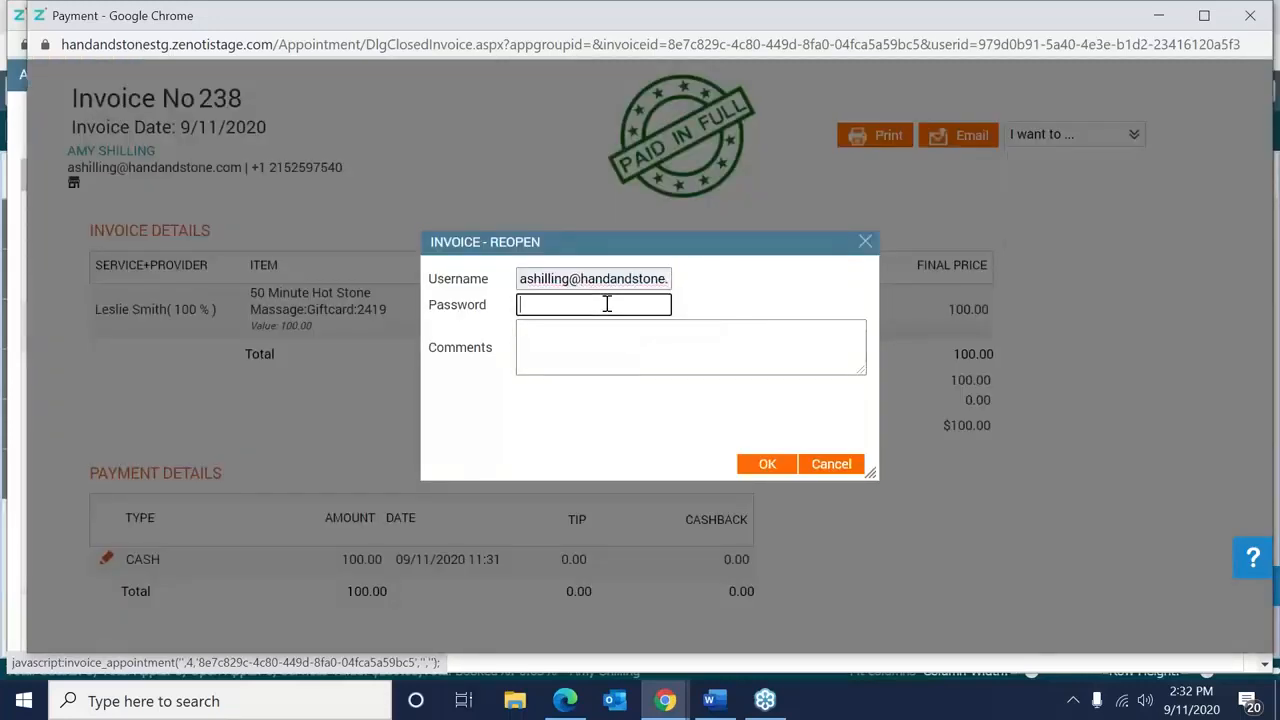
type("a")
left_click(603, 337)
type("Edit")
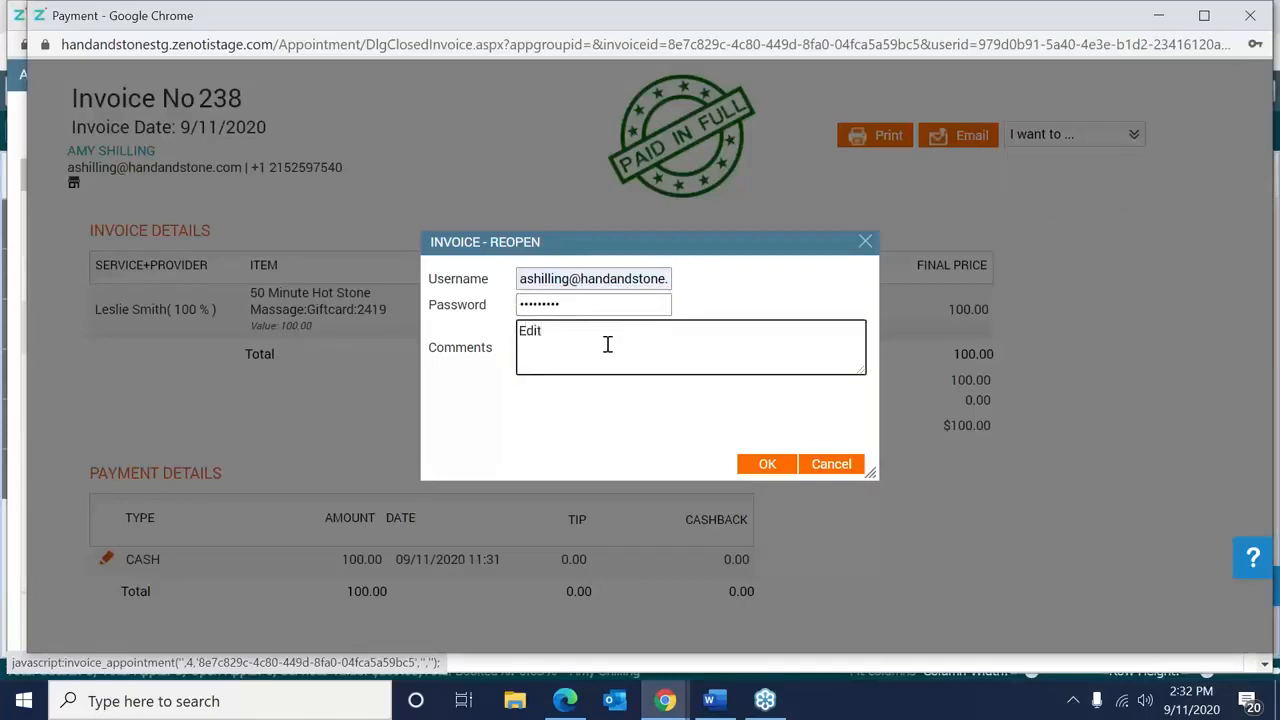
left_click(752, 463)
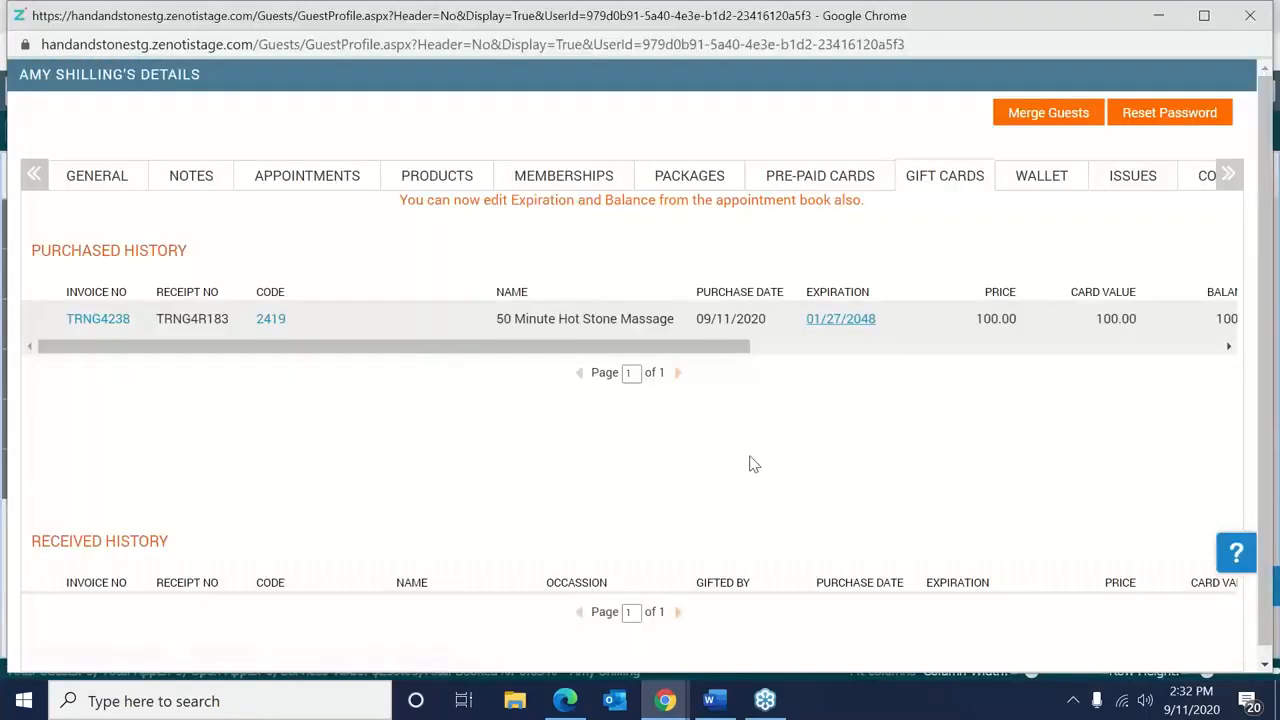
Open invoice TRNG4238, delete its $100 cash payment, then remove the gift card line.
left_click(121, 325)
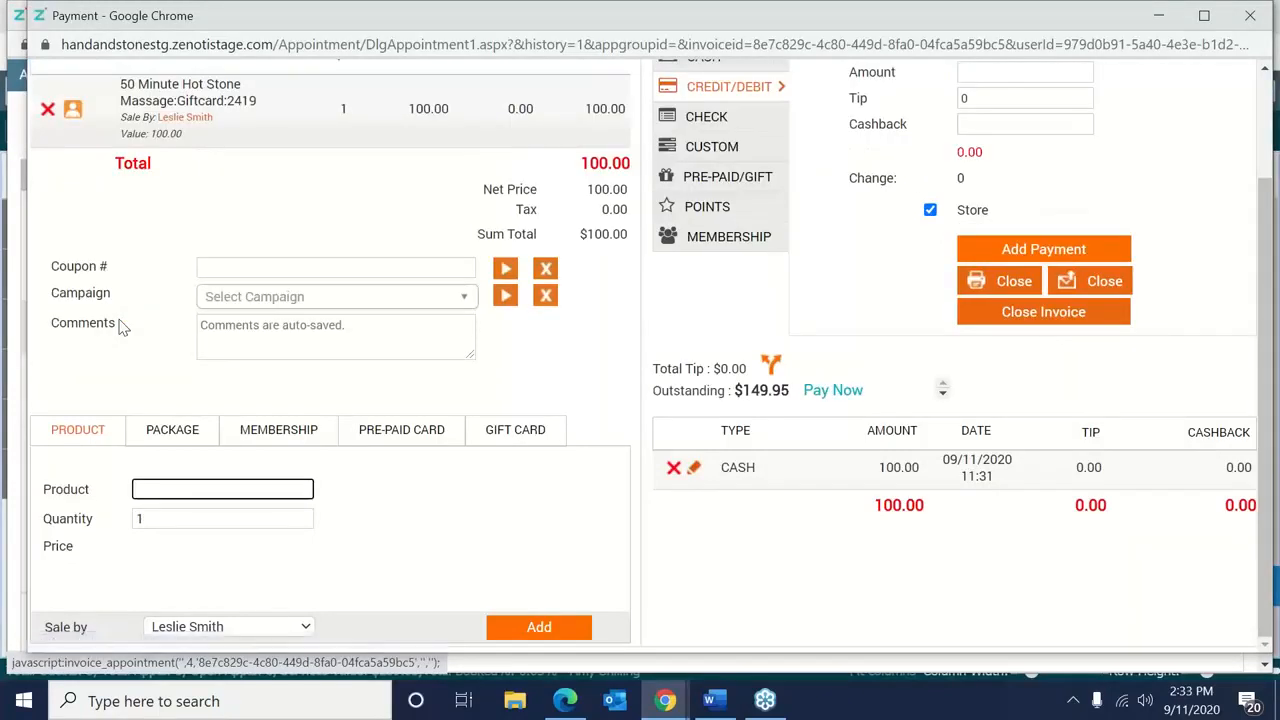
left_click(48, 110)
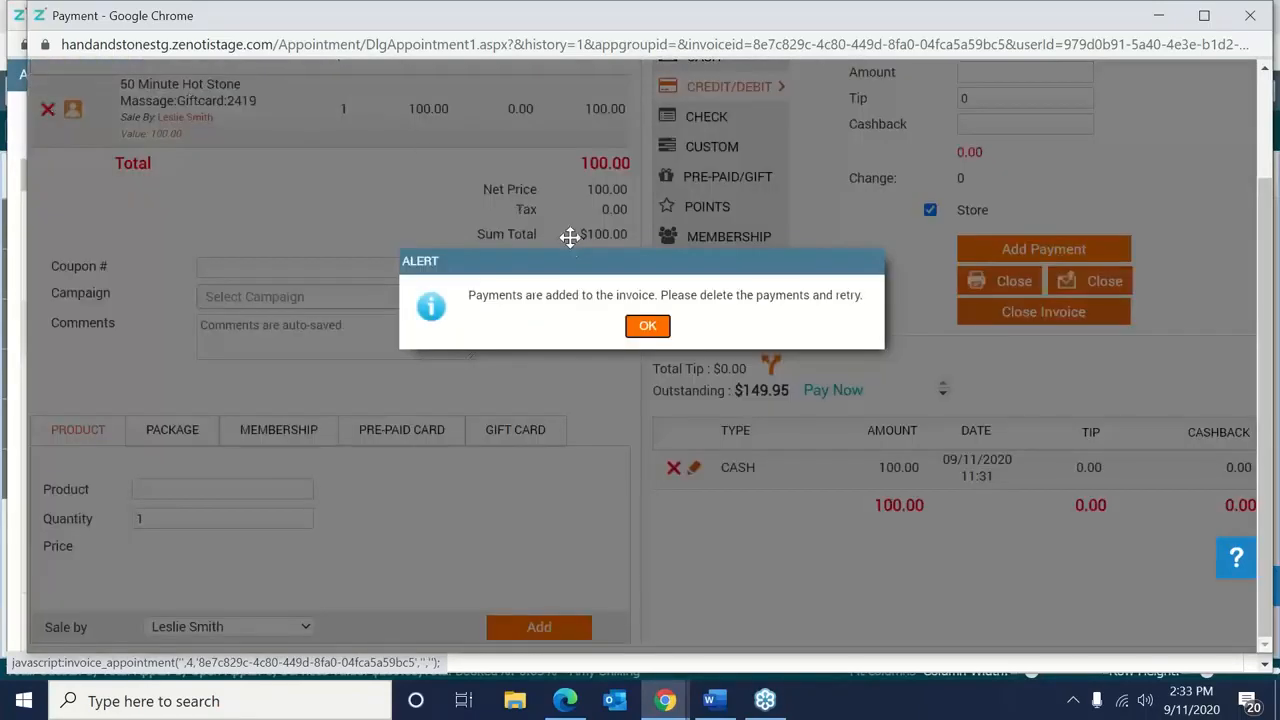
left_click(647, 326)
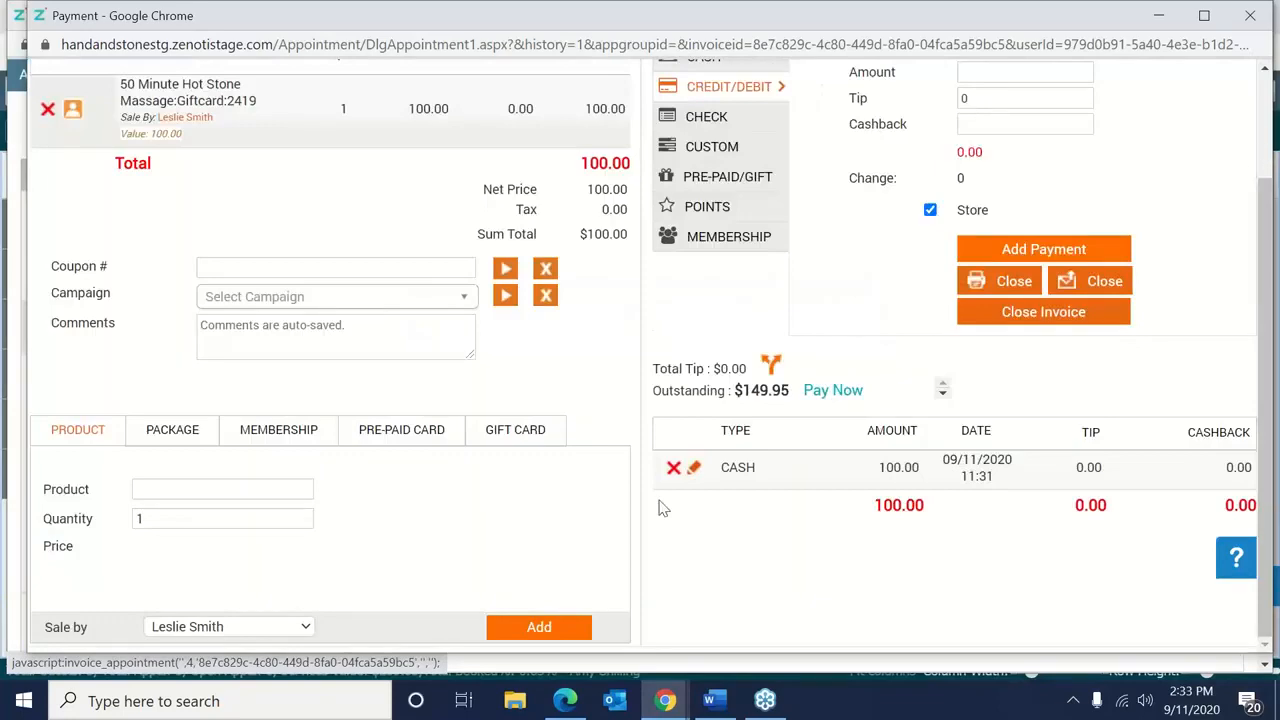
left_click(675, 470)
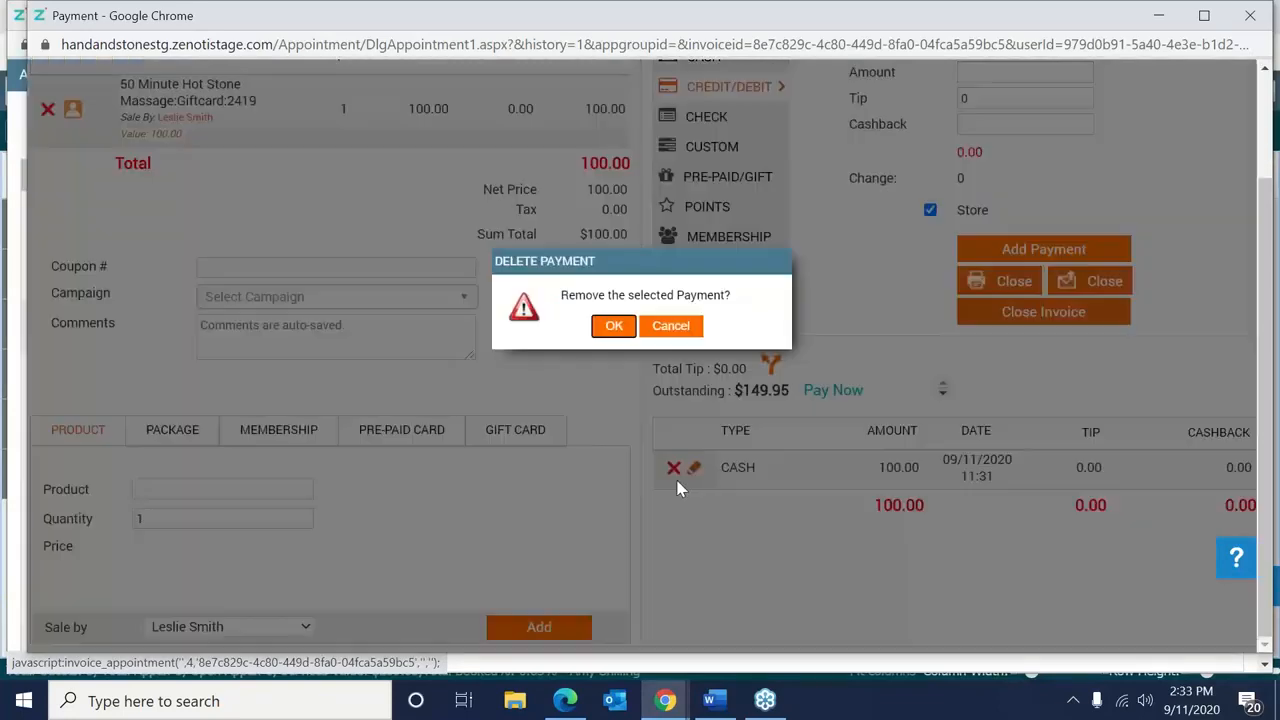
left_click(614, 327)
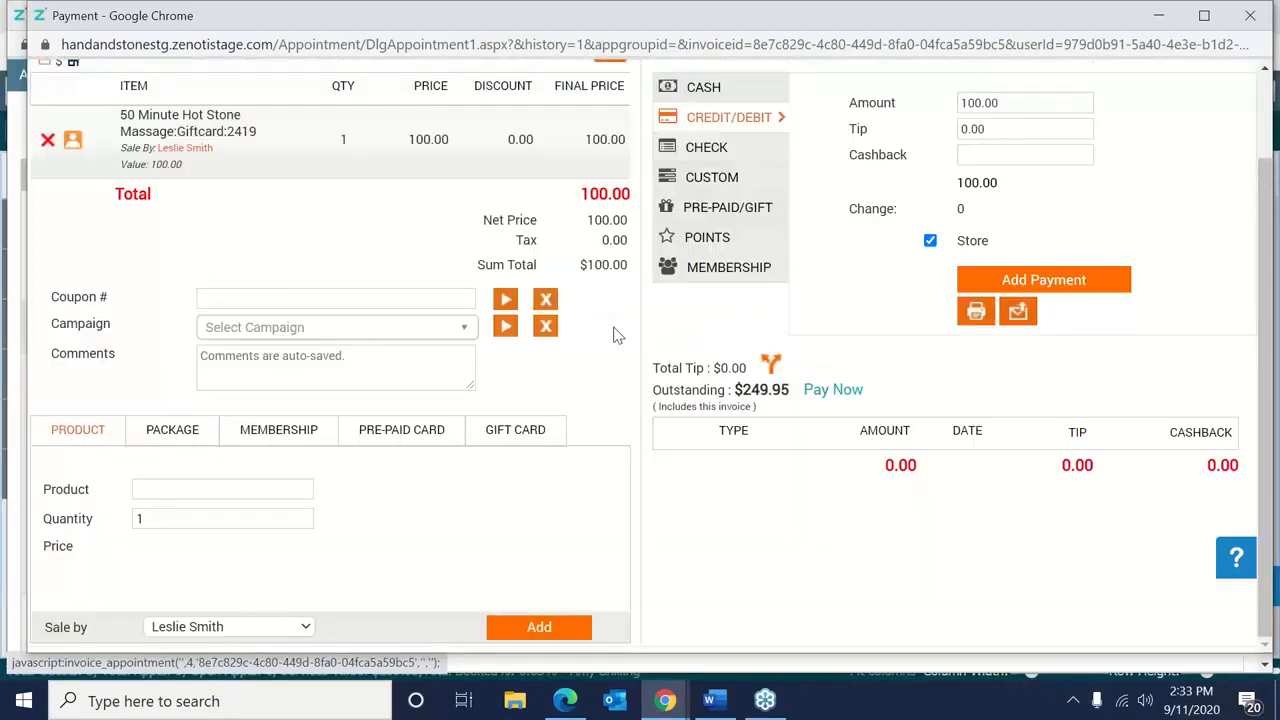
left_click(48, 142)
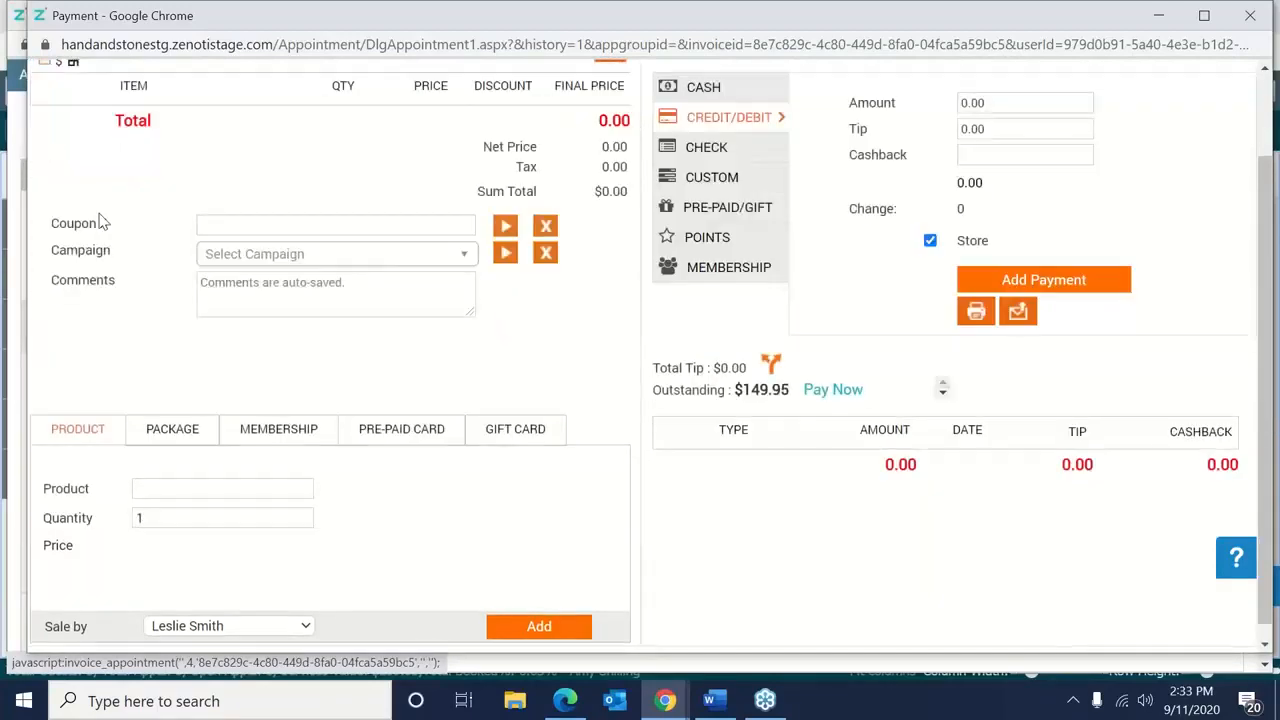
Start a gift card sale for card 2421 as a 50 Minute Hot Stone Massage card.
left_click(549, 428)
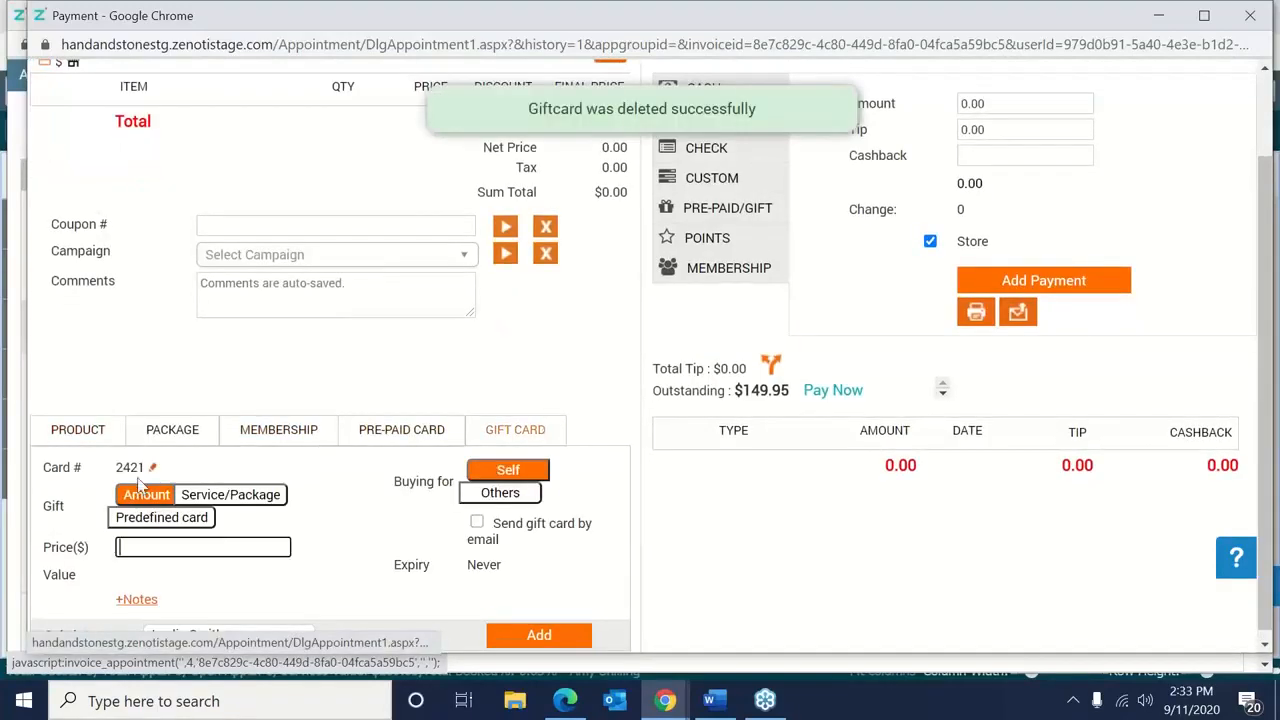
left_click(153, 468)
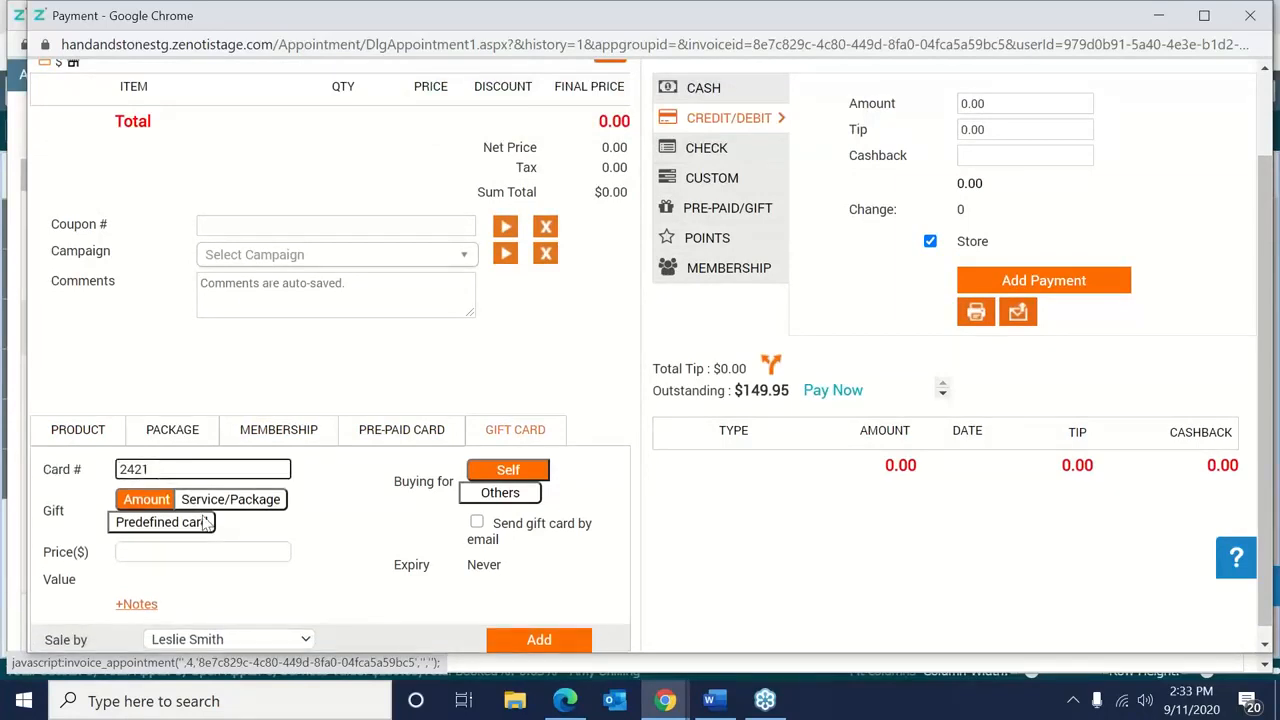
left_click(164, 524)
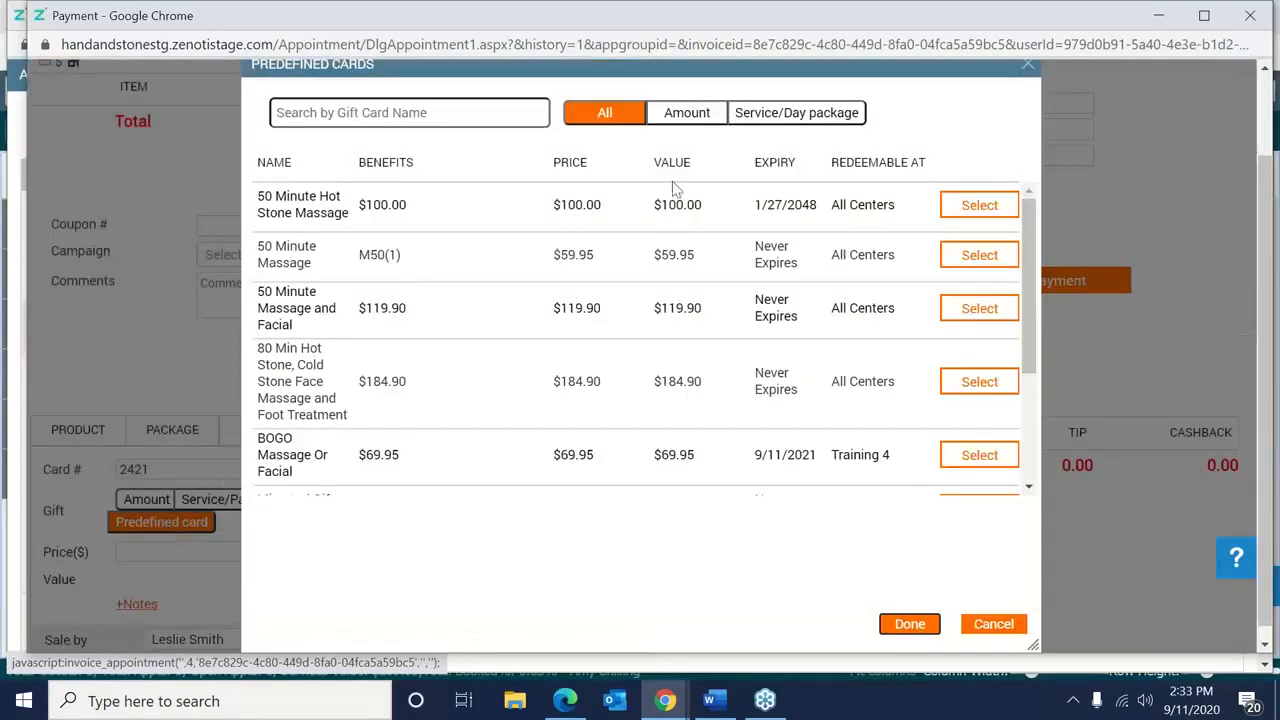
left_click(1010, 206)
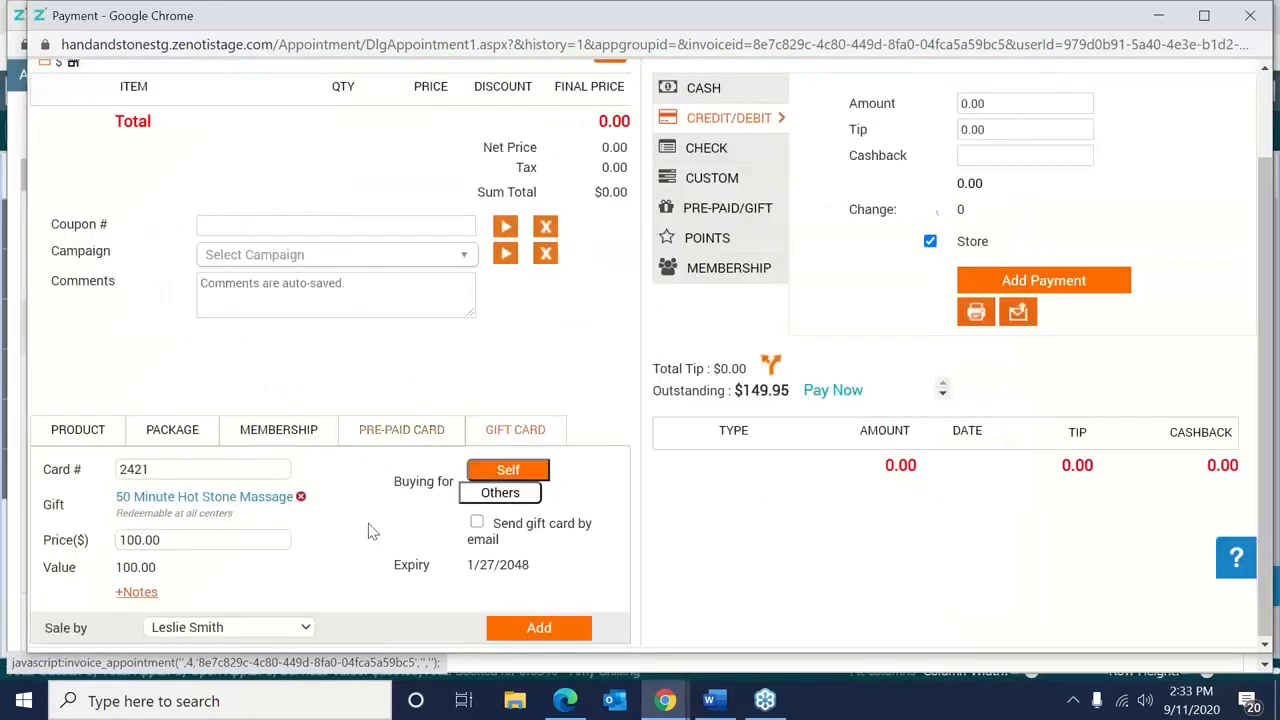
Mark it bought for another guest, occasion Birthday, with emailing off, and save.
left_click(508, 494)
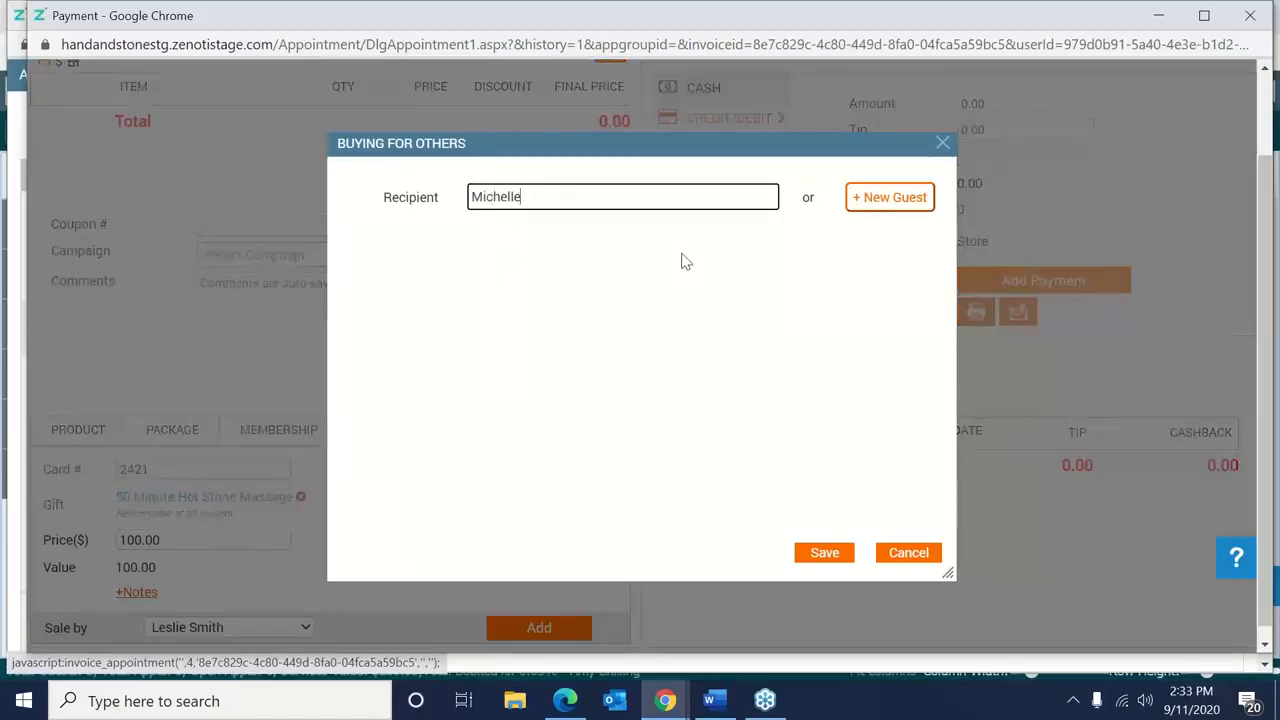
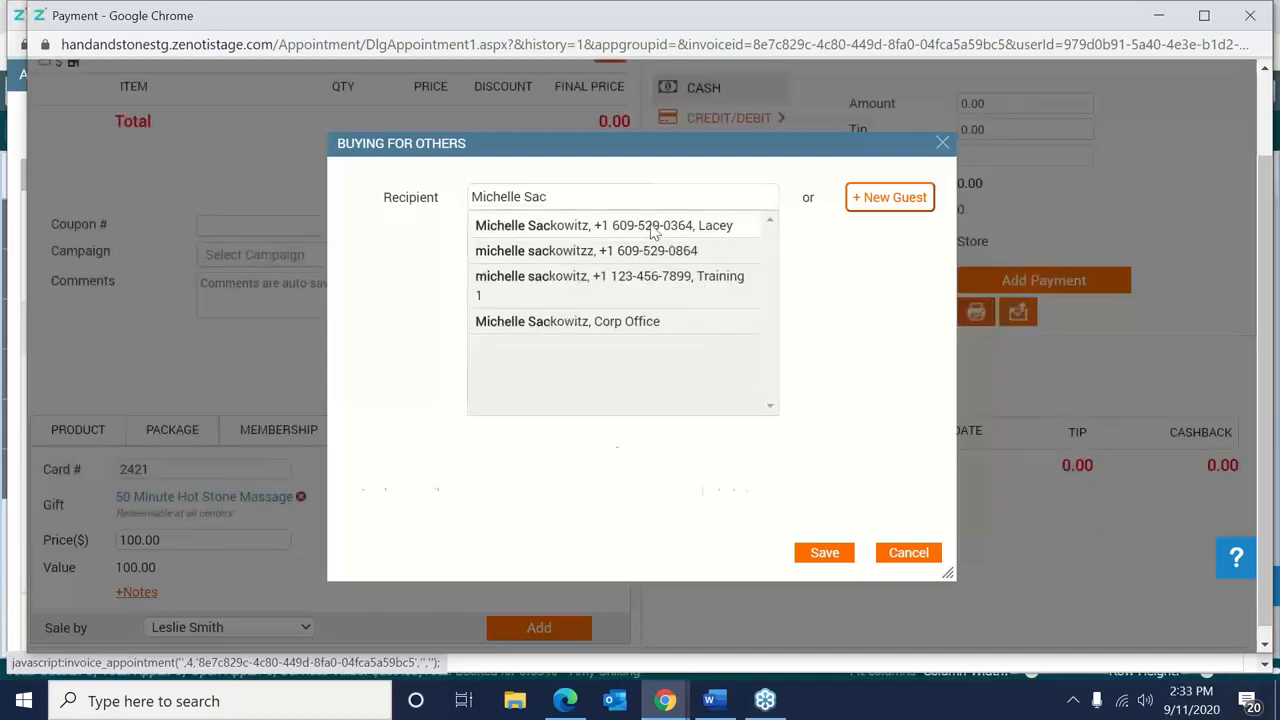
left_click(652, 229)
left_click(618, 228)
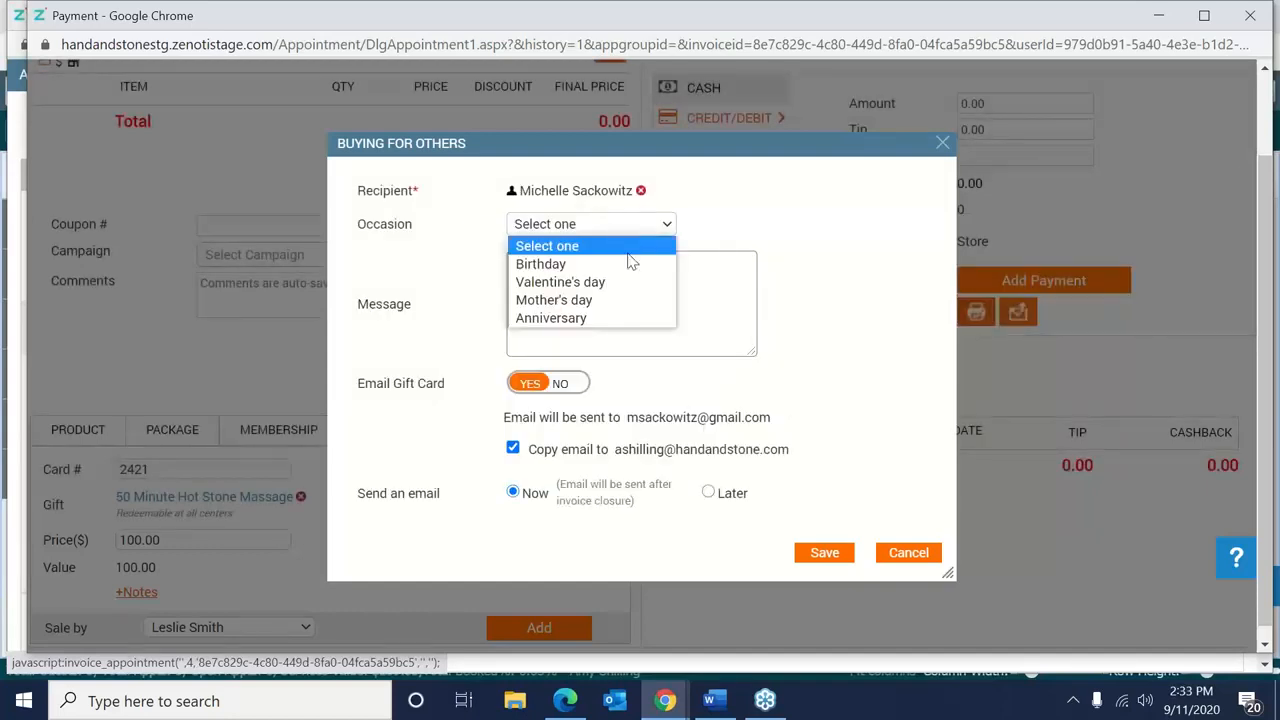
left_click(628, 264)
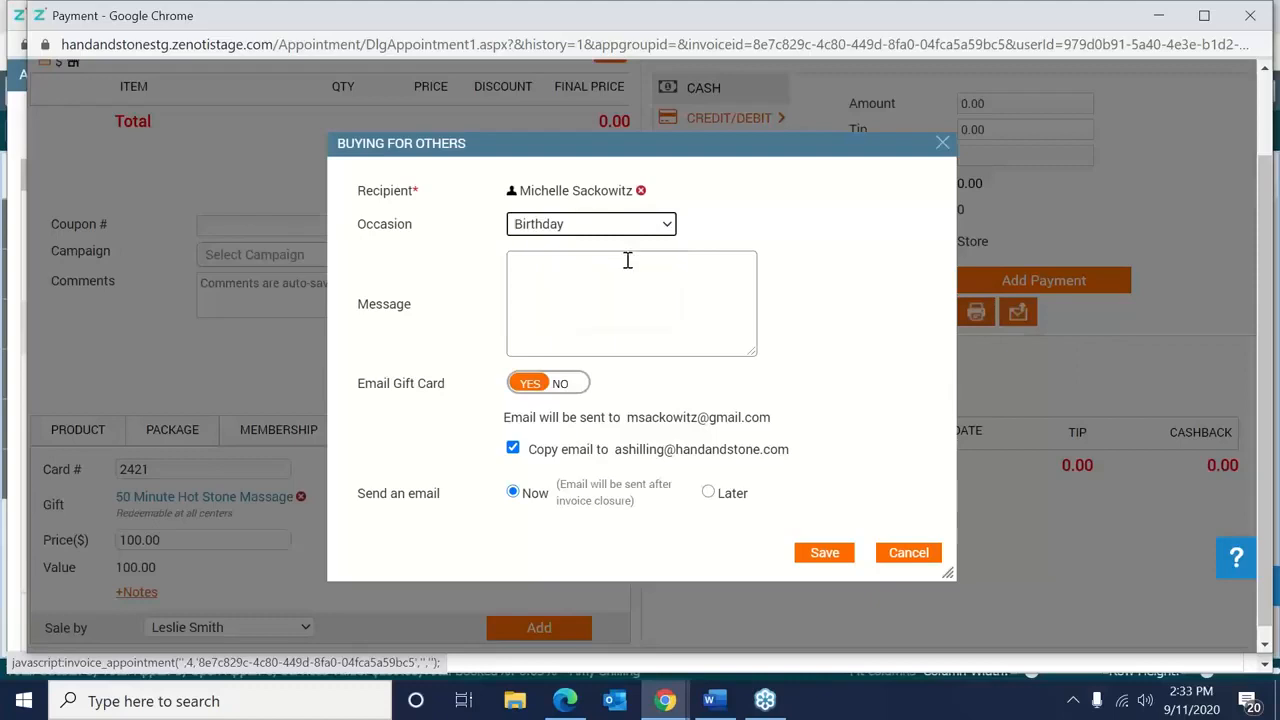
left_click(546, 390)
left_click(565, 389)
left_click(571, 387)
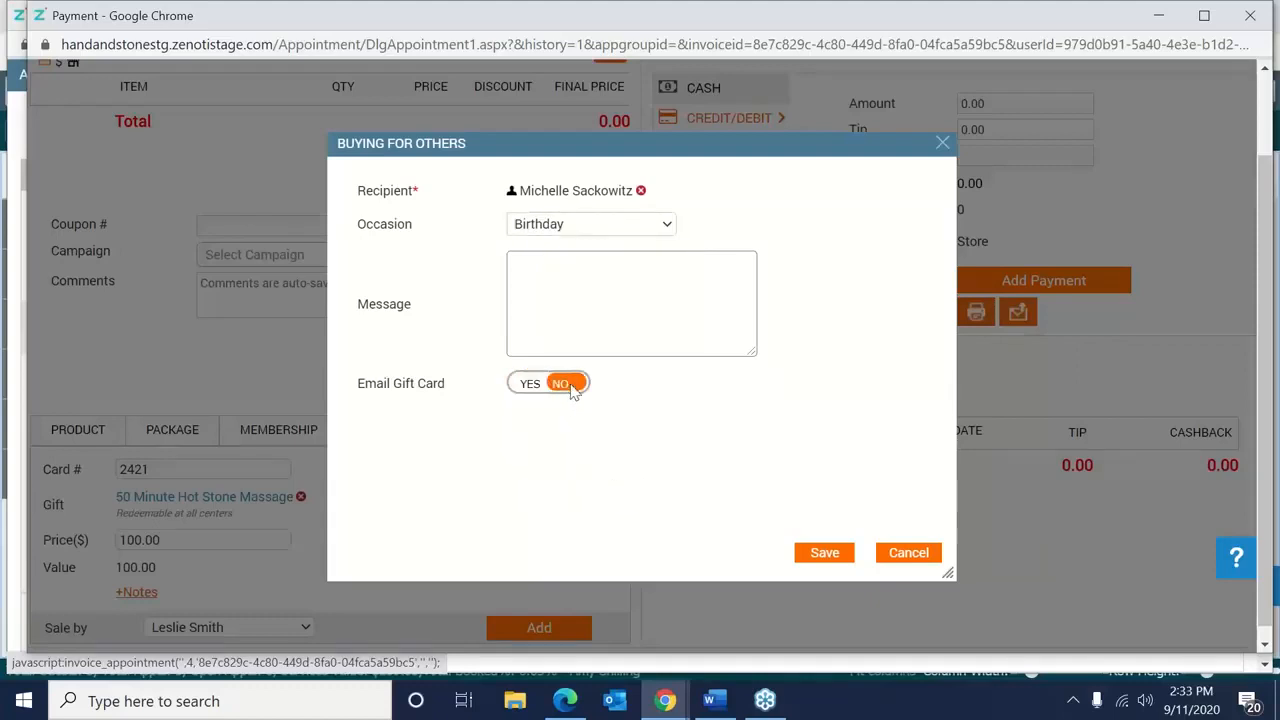
left_click(826, 553)
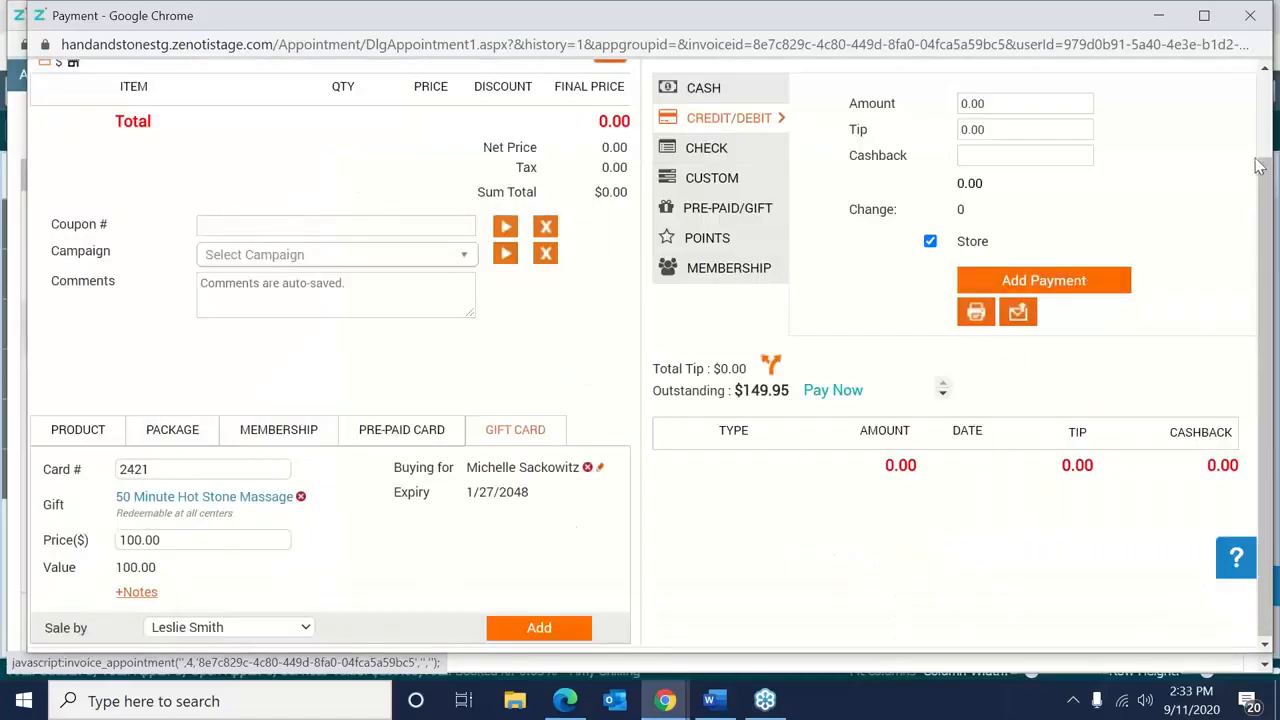
Add gift card 2421 to invoice 238, pay 100.00 cash, close it, and move the guest details aside.
left_click_drag(1262, 174, 1261, 102)
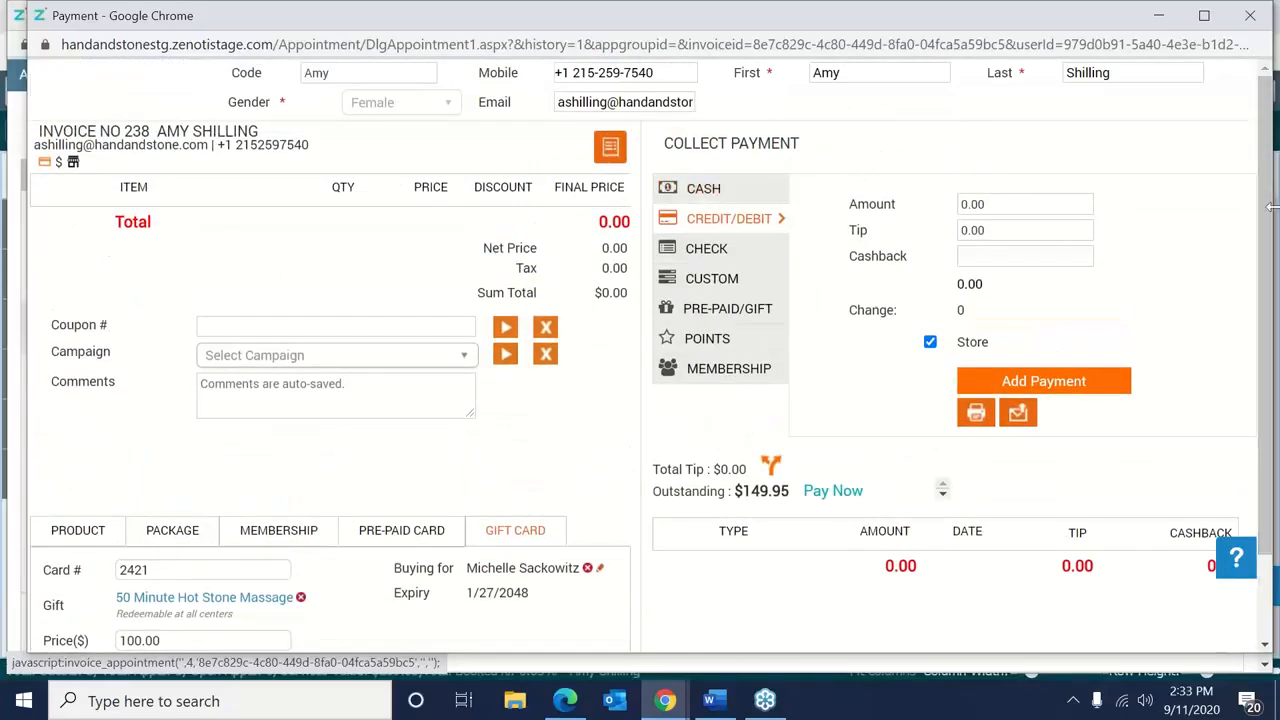
scroll(1266, 214, "down", 1)
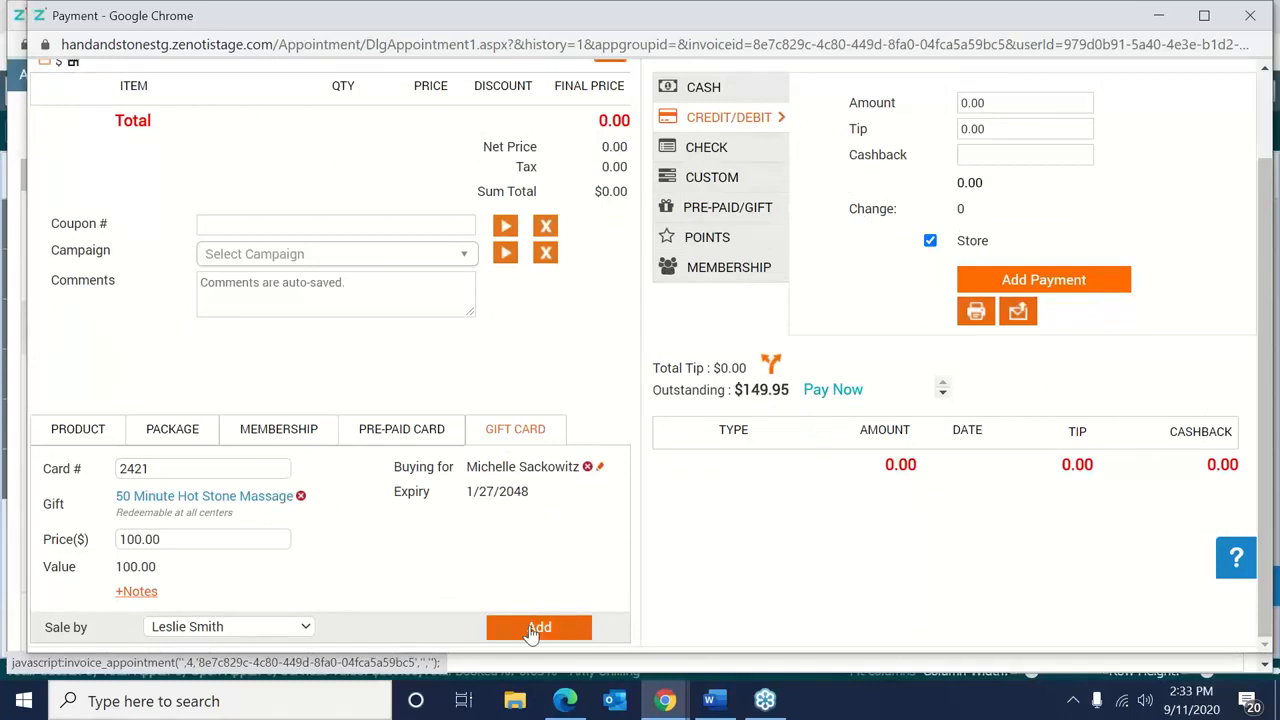
left_click(533, 628)
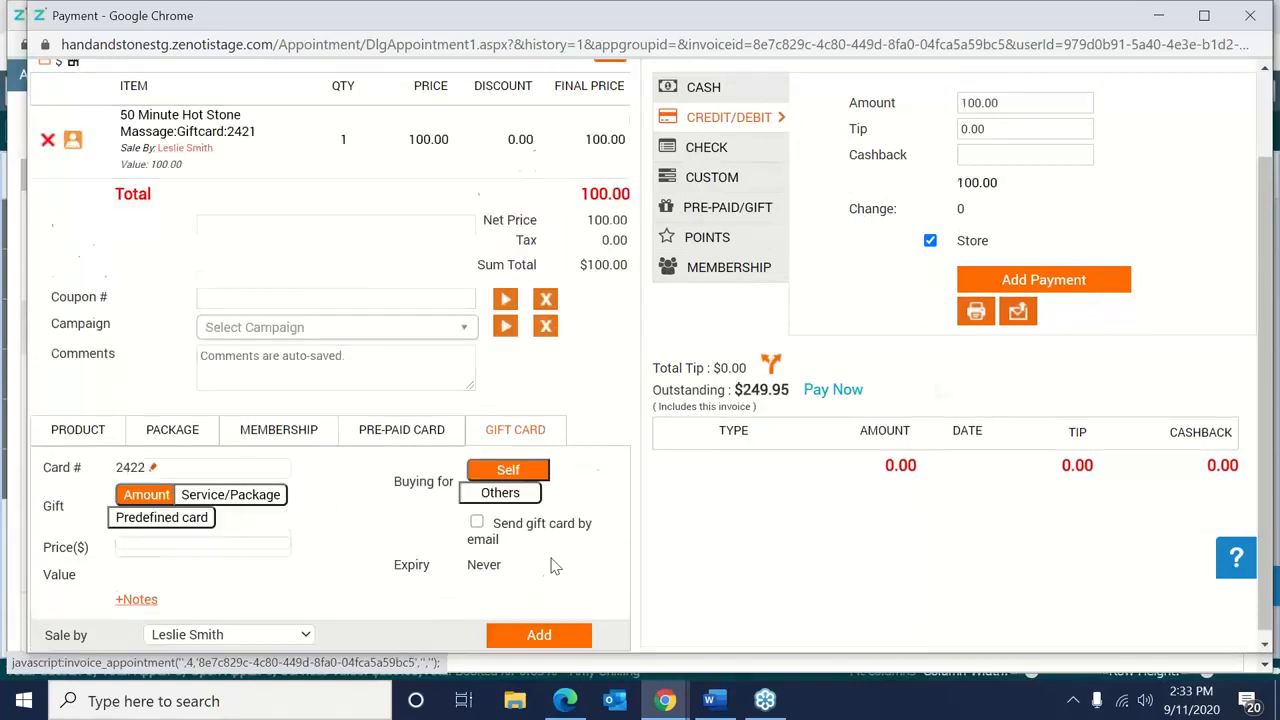
left_click(722, 89)
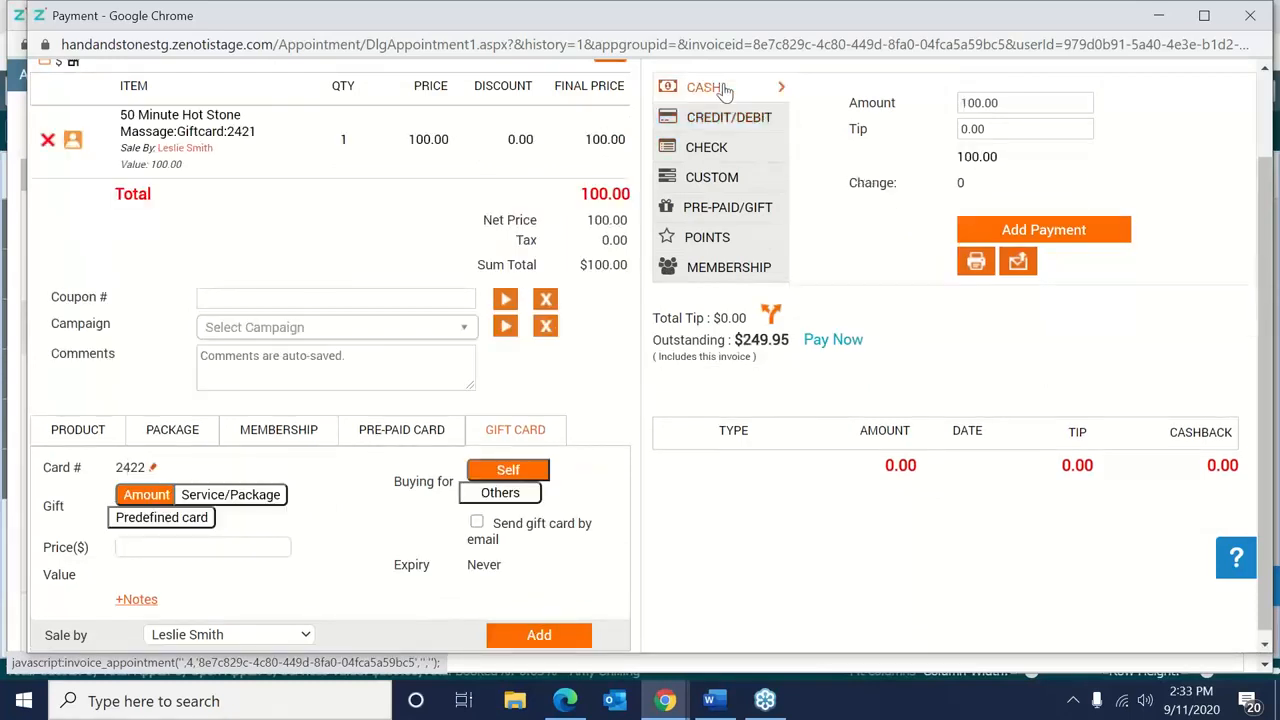
left_click(1024, 229)
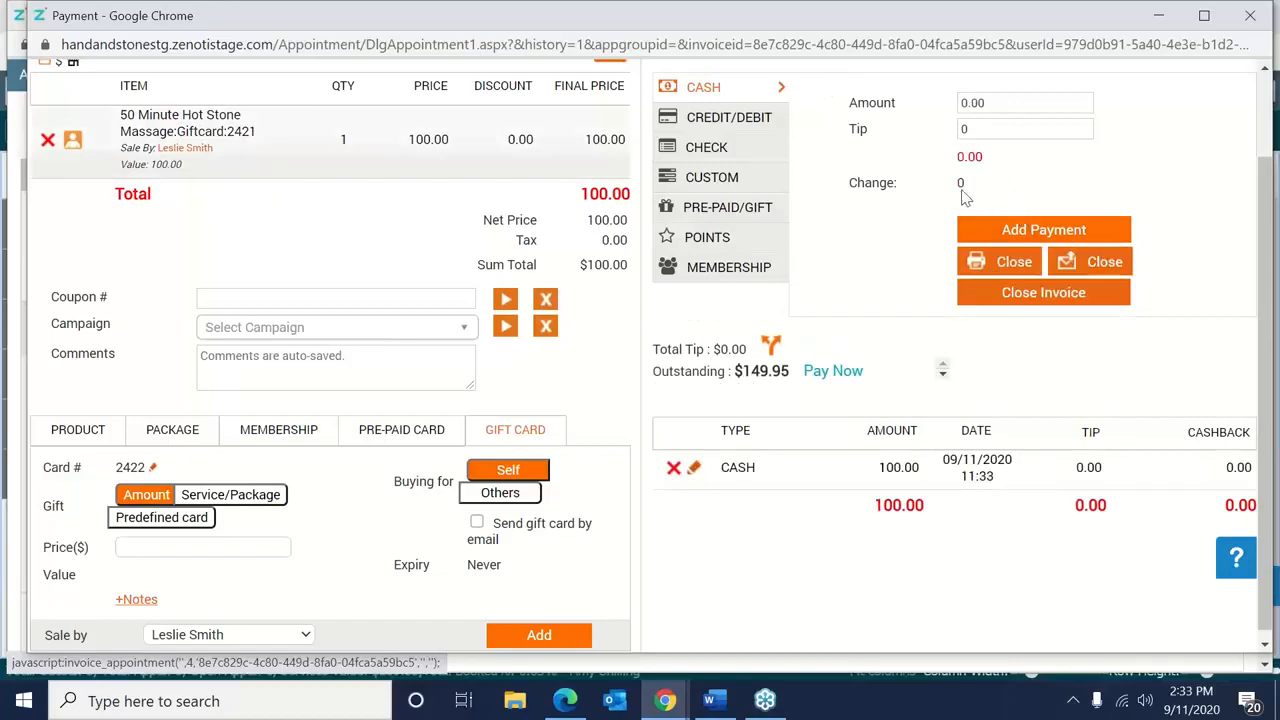
left_click(997, 304)
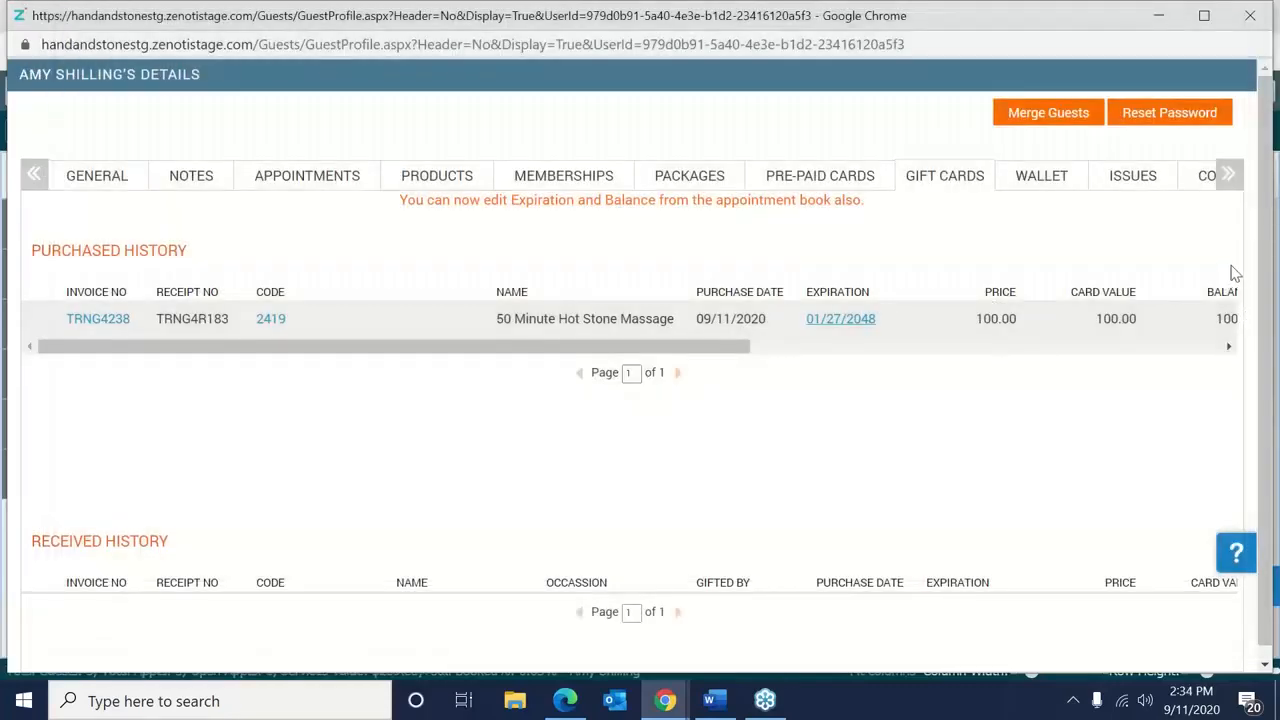
left_click(1265, 279)
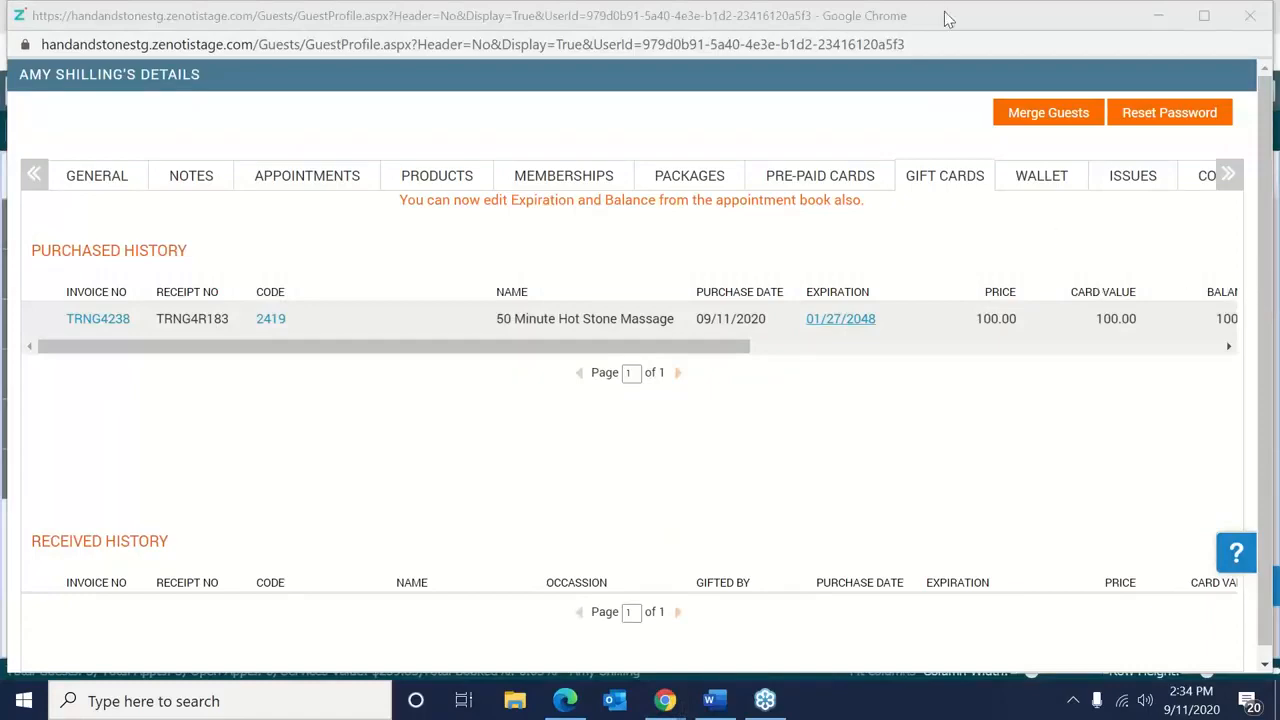
left_click_drag(948, 19, 606, 109)
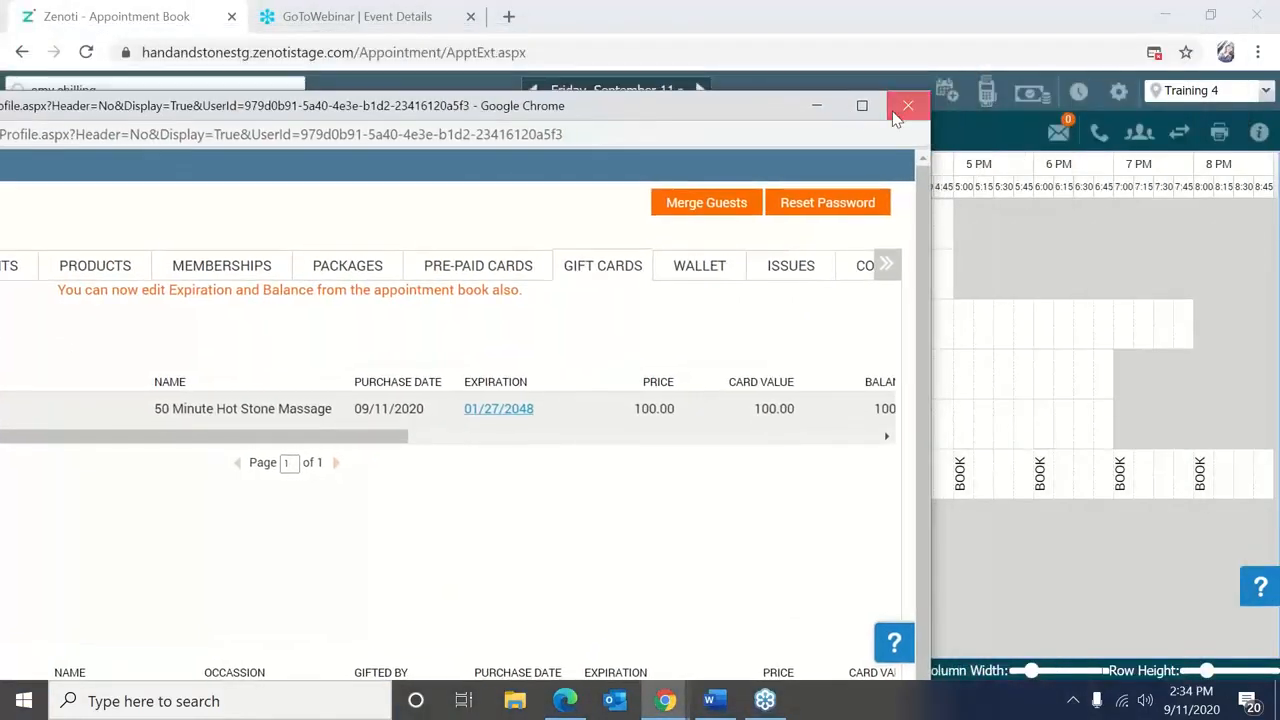
Close the guest profile popup with its red X.
left_click(896, 114)
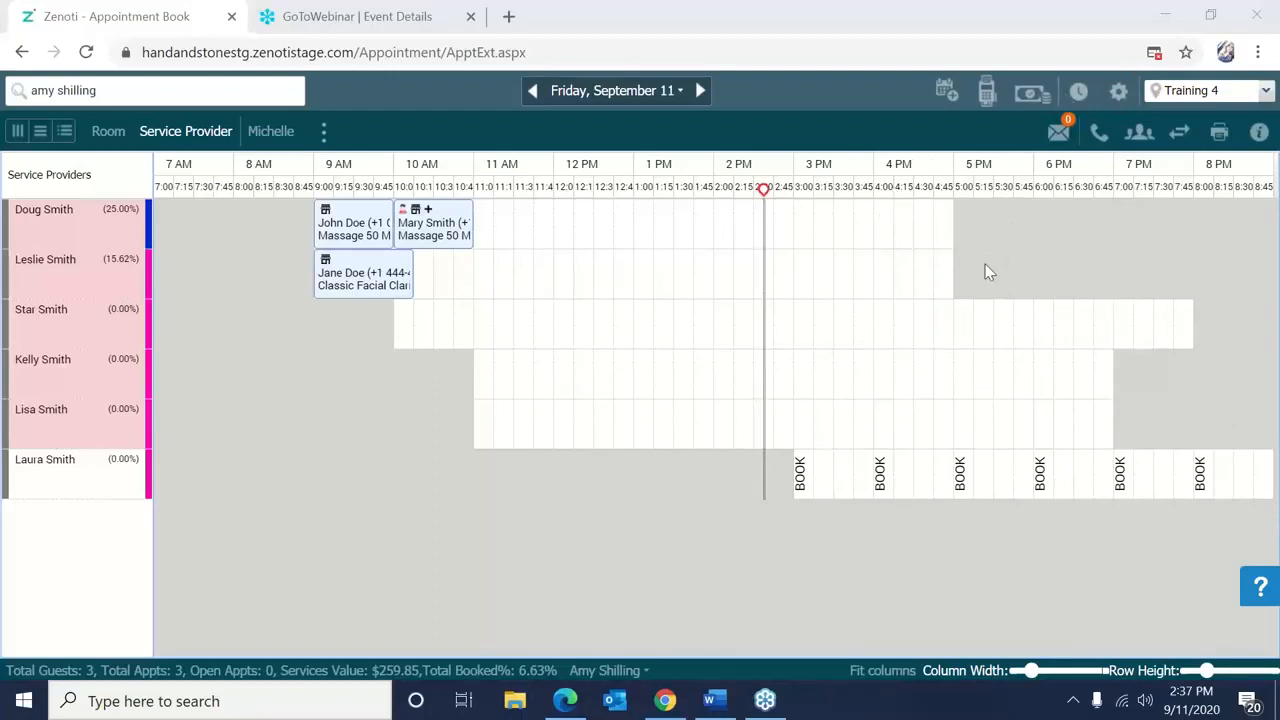
Open and close Pre-paid/Gift Card Details, then refresh the guest search to list two matches.
right_click(869, 245)
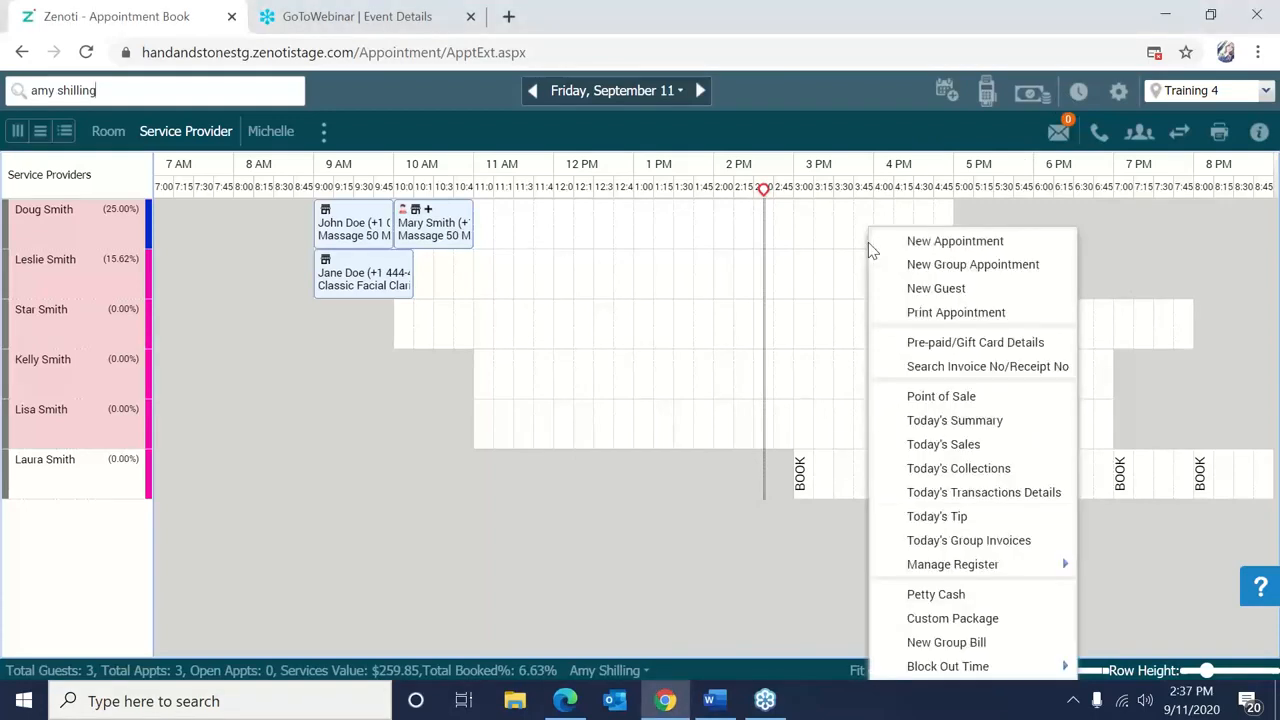
left_click(856, 337)
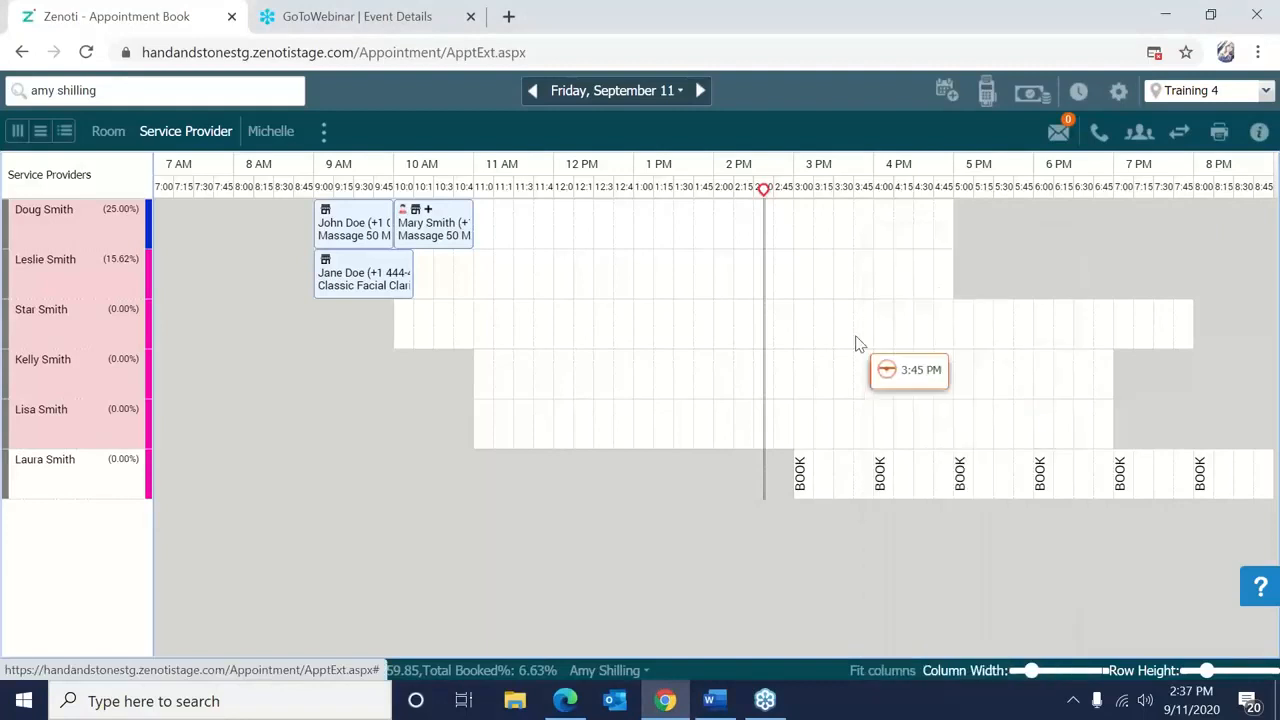
right_click(856, 343)
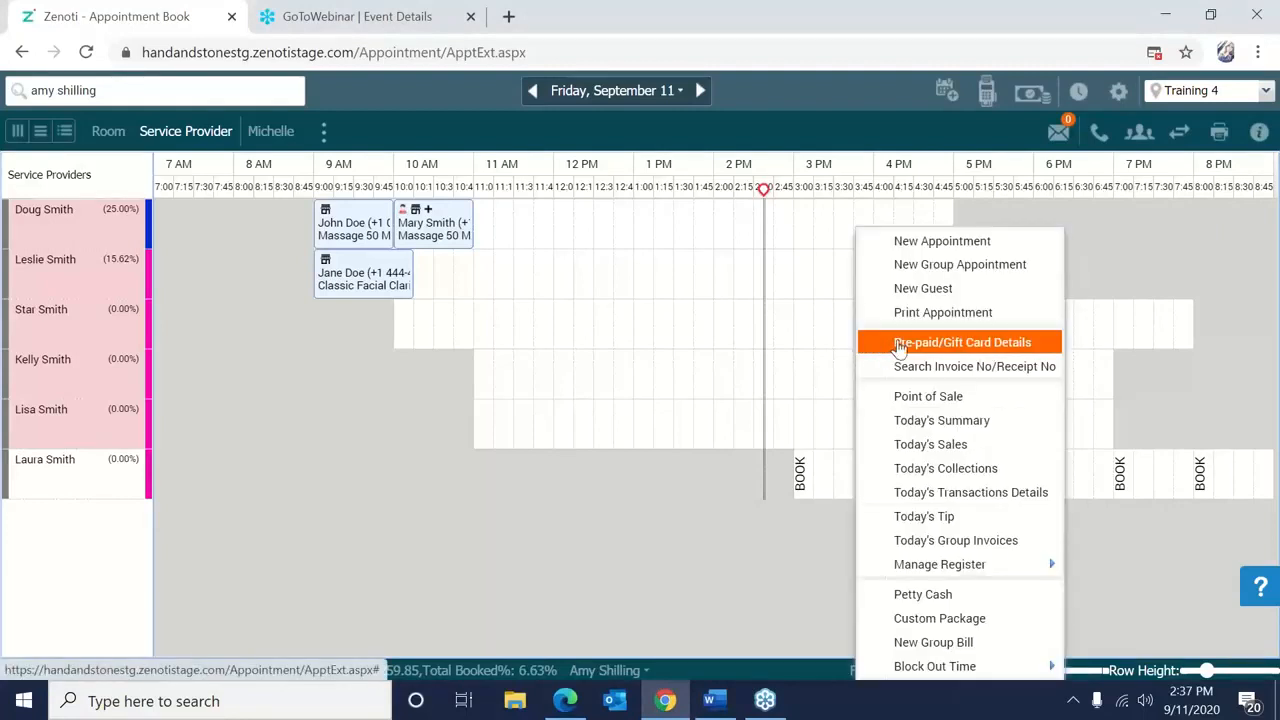
left_click(908, 347)
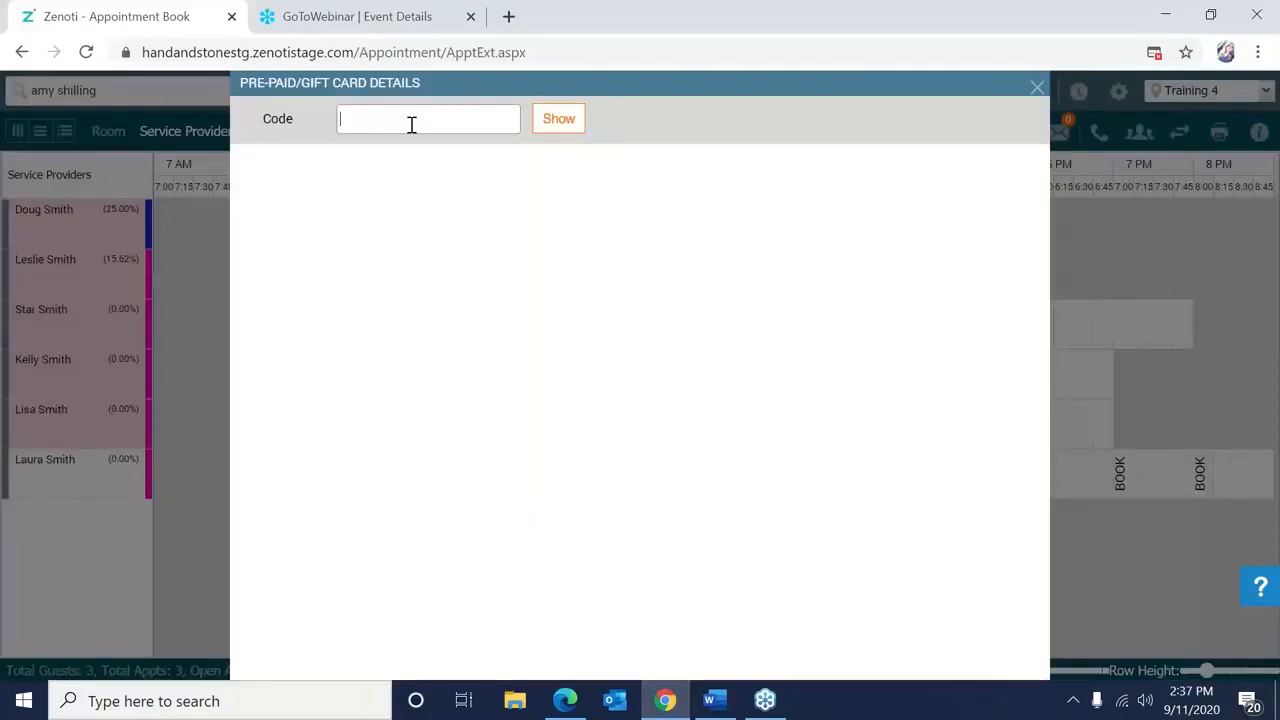
left_click(1038, 90)
left_click(236, 86)
key("BackSpace")
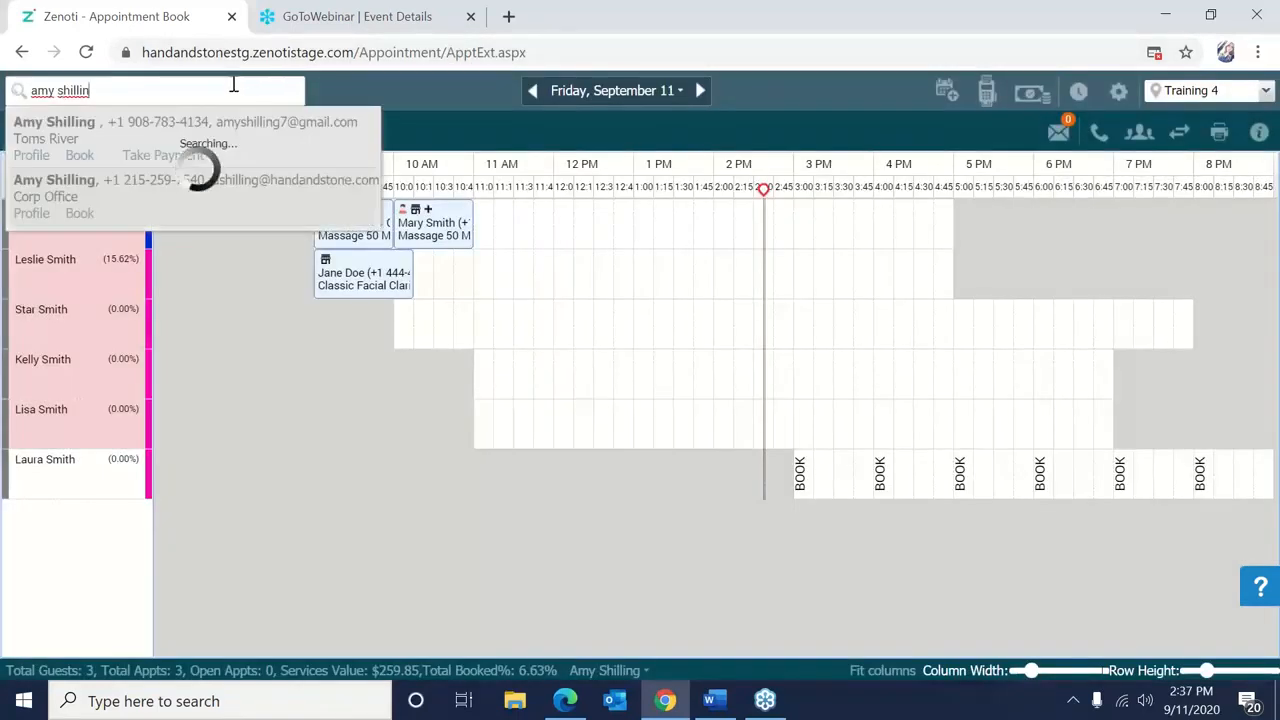
Check gift card 1608 in the other guest's gift card history, then close the report and profile.
left_click(36, 155)
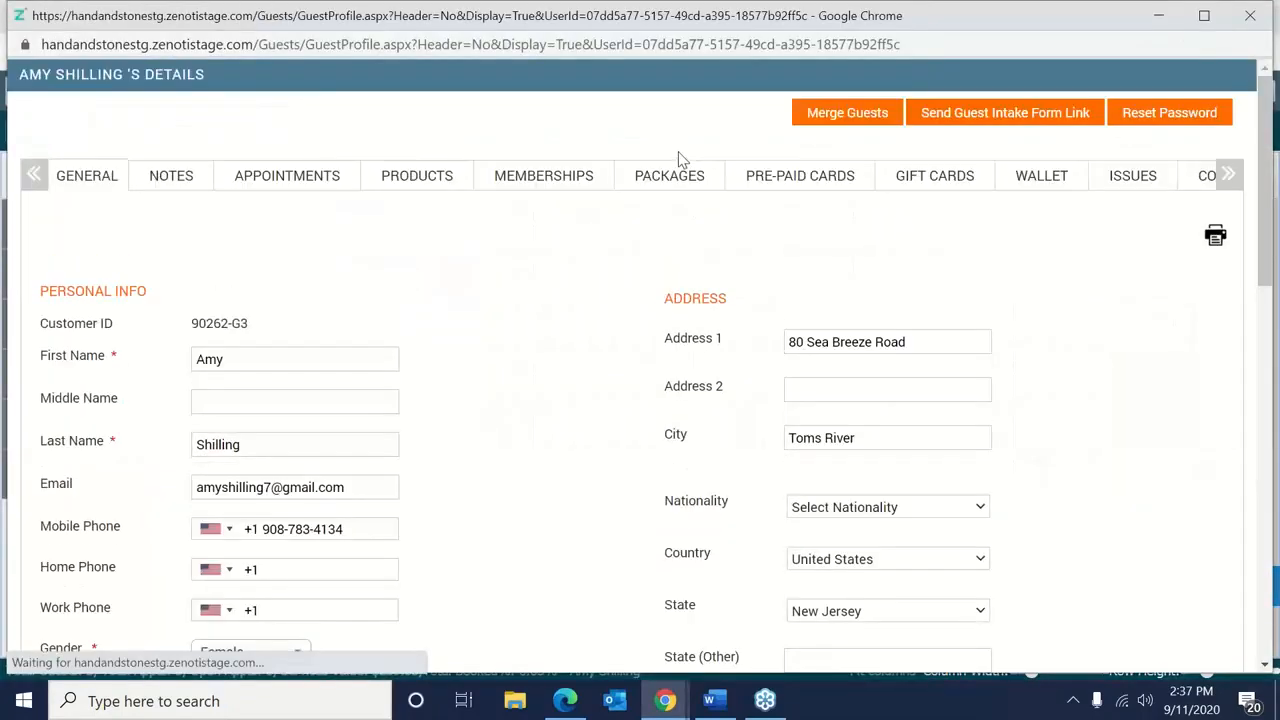
left_click(926, 165)
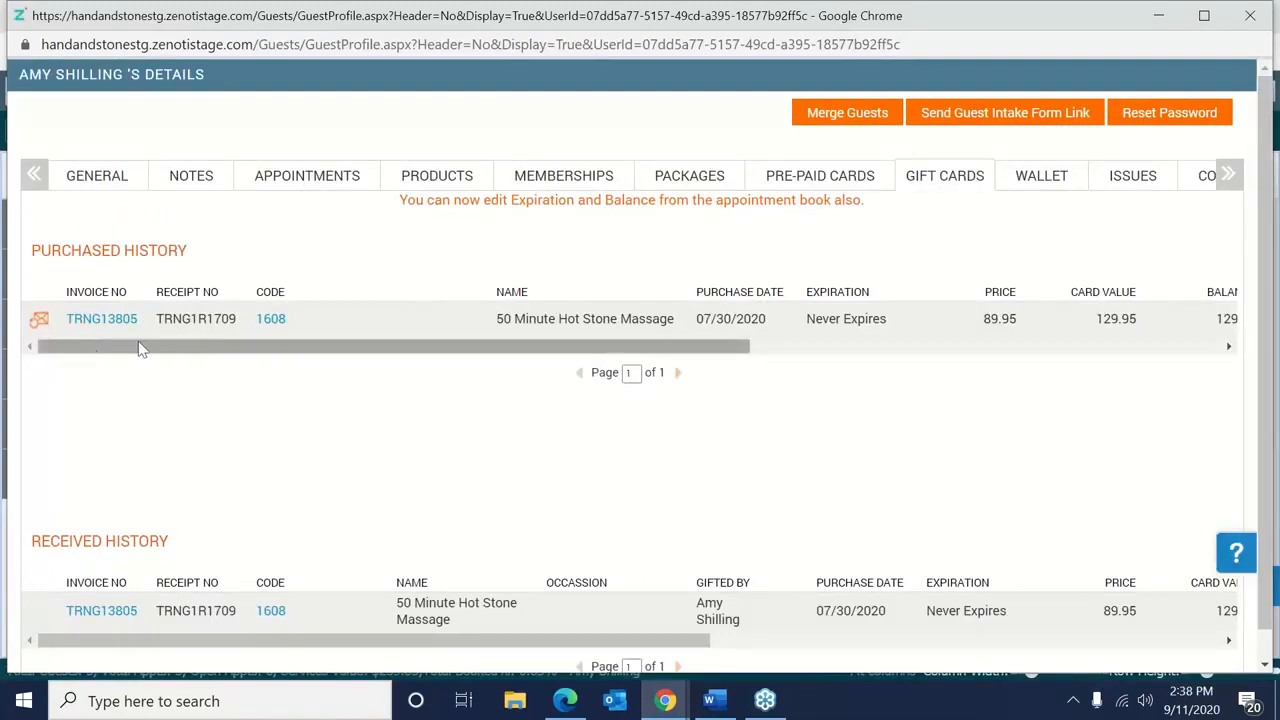
left_click(268, 320)
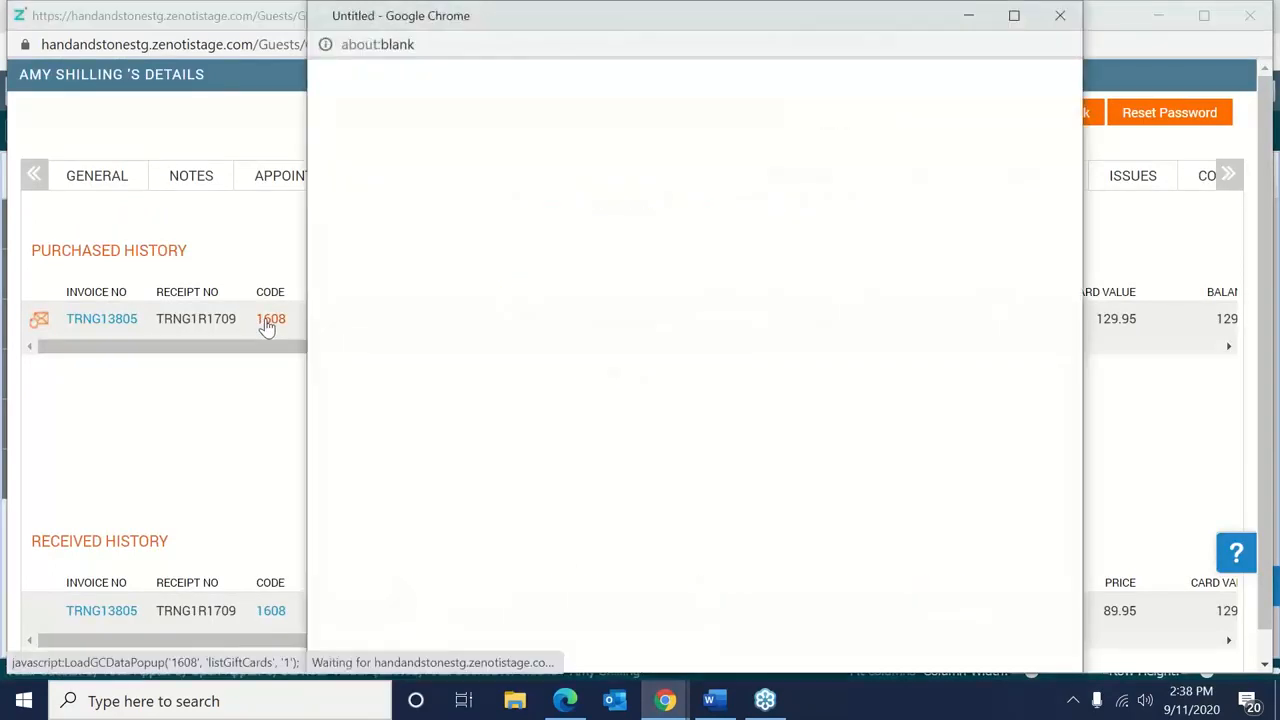
left_click(1061, 18)
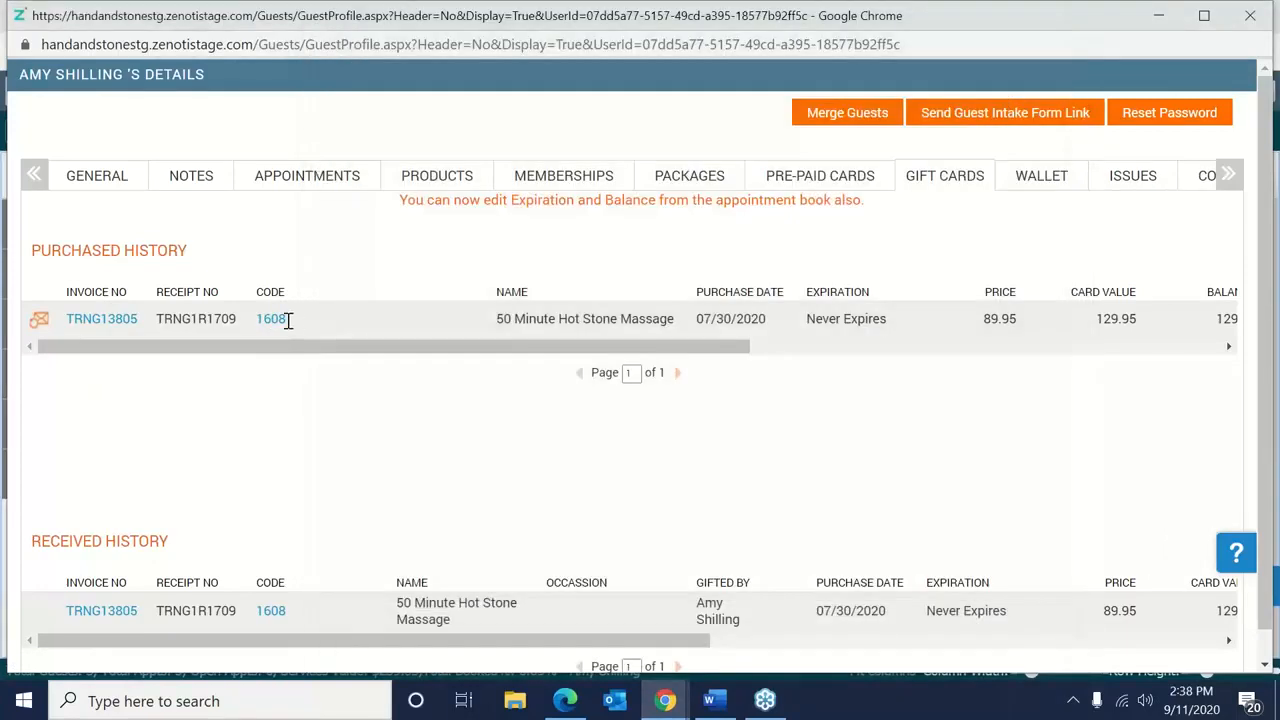
left_click_drag(263, 322, 288, 320)
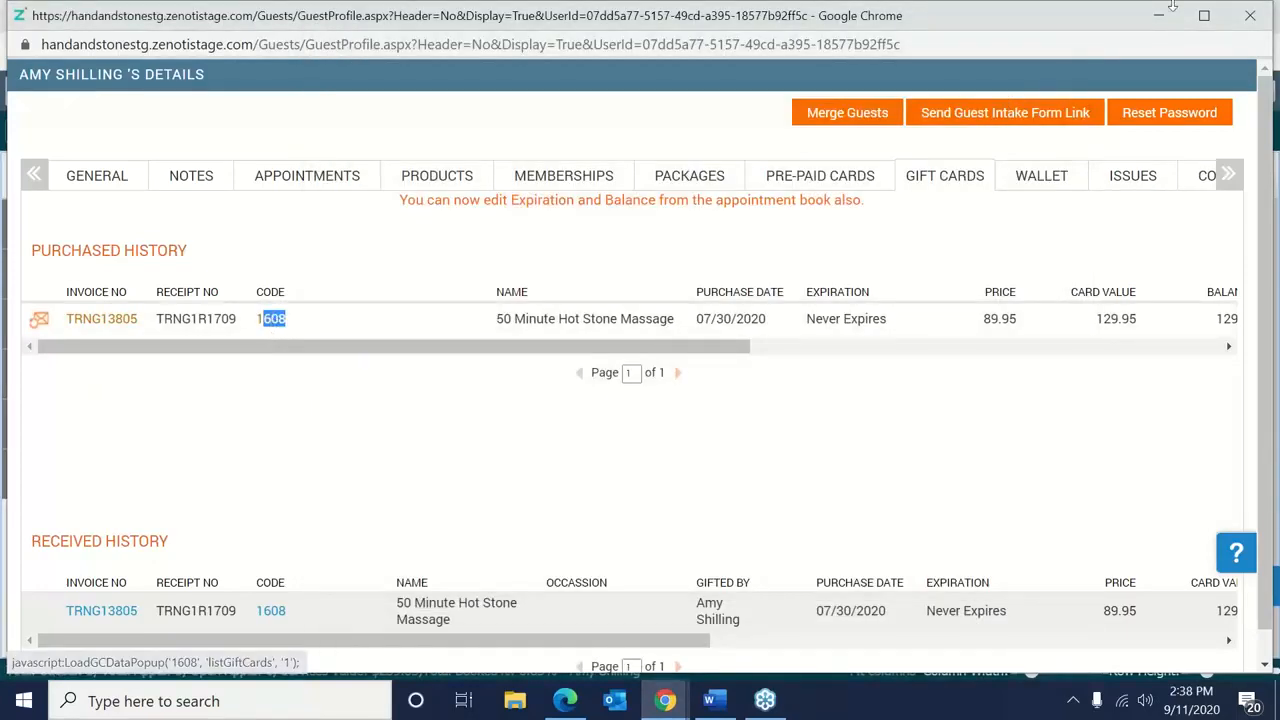
left_click(1251, 16)
left_click(632, 267)
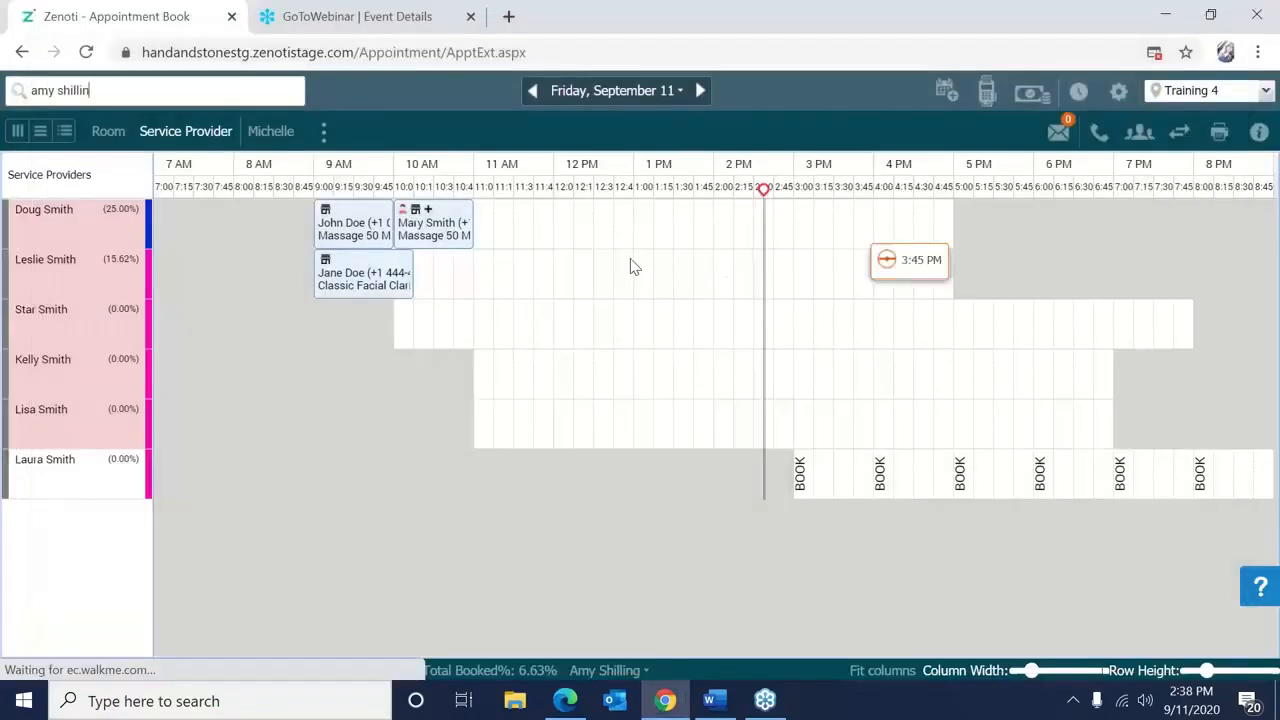
Open the Pre-paid/Gift Card Details lookup from the schedule's action menu.
right_click(632, 267)
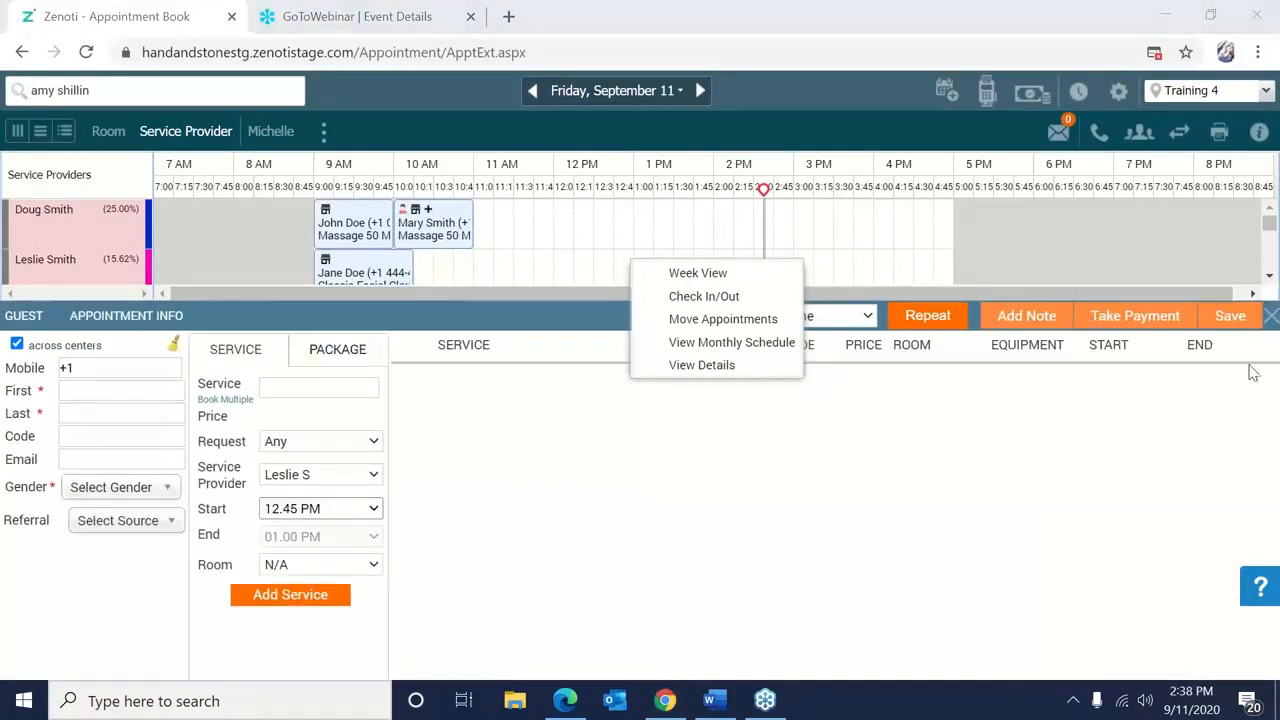
left_click(1271, 315)
right_click(588, 267)
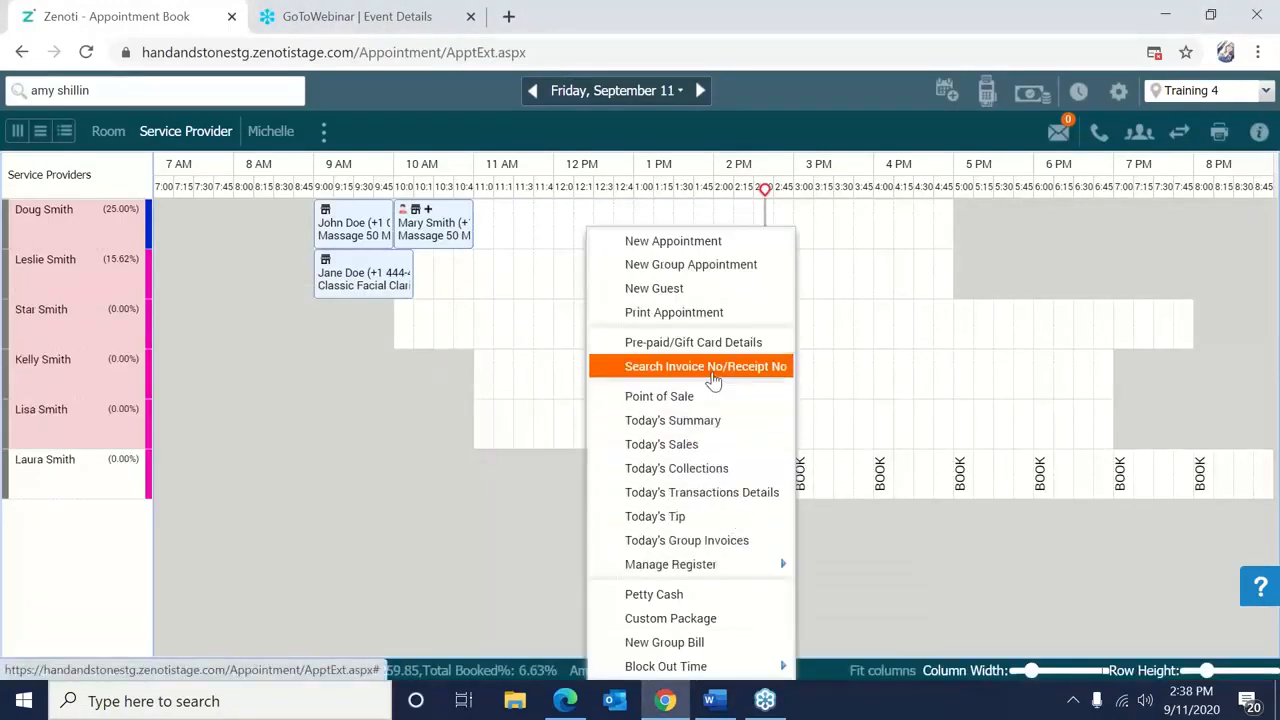
left_click(857, 374)
right_click(858, 381)
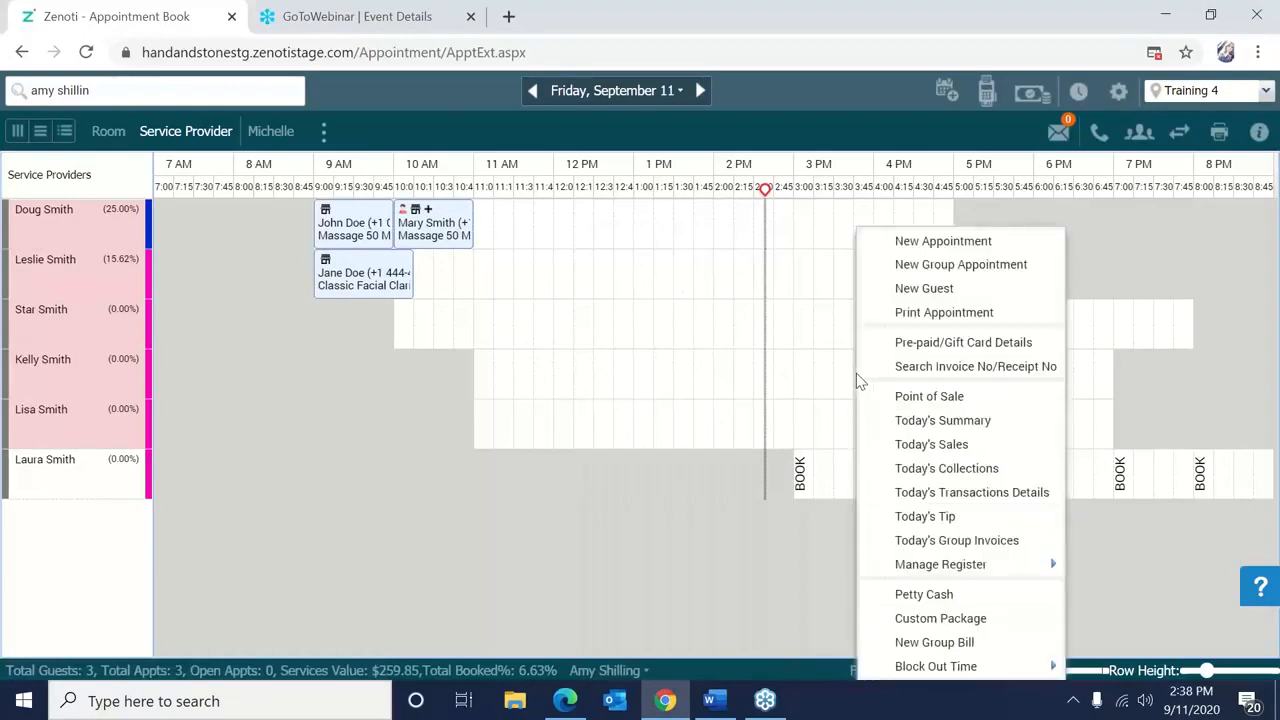
left_click(920, 344)
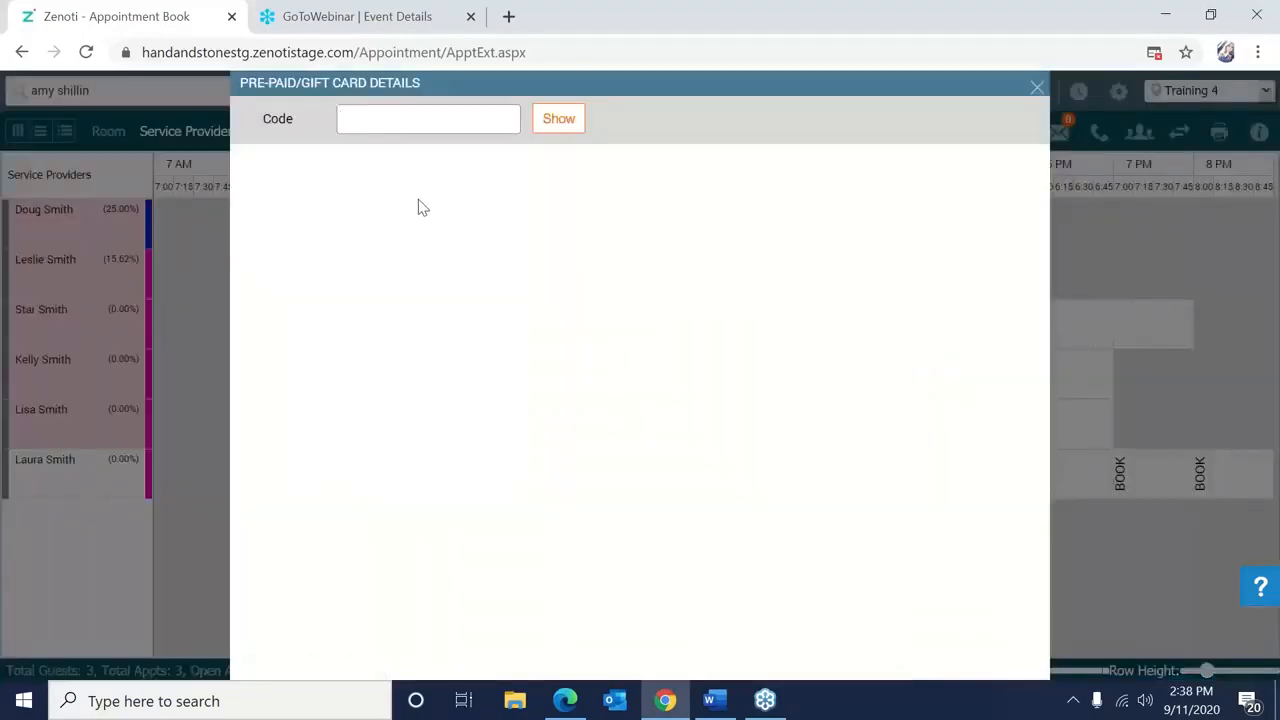
Look up gift card 1608, review its $129.95 balance and empty redemption history, then close it.
left_click(377, 122)
type("1608")
left_click(563, 120)
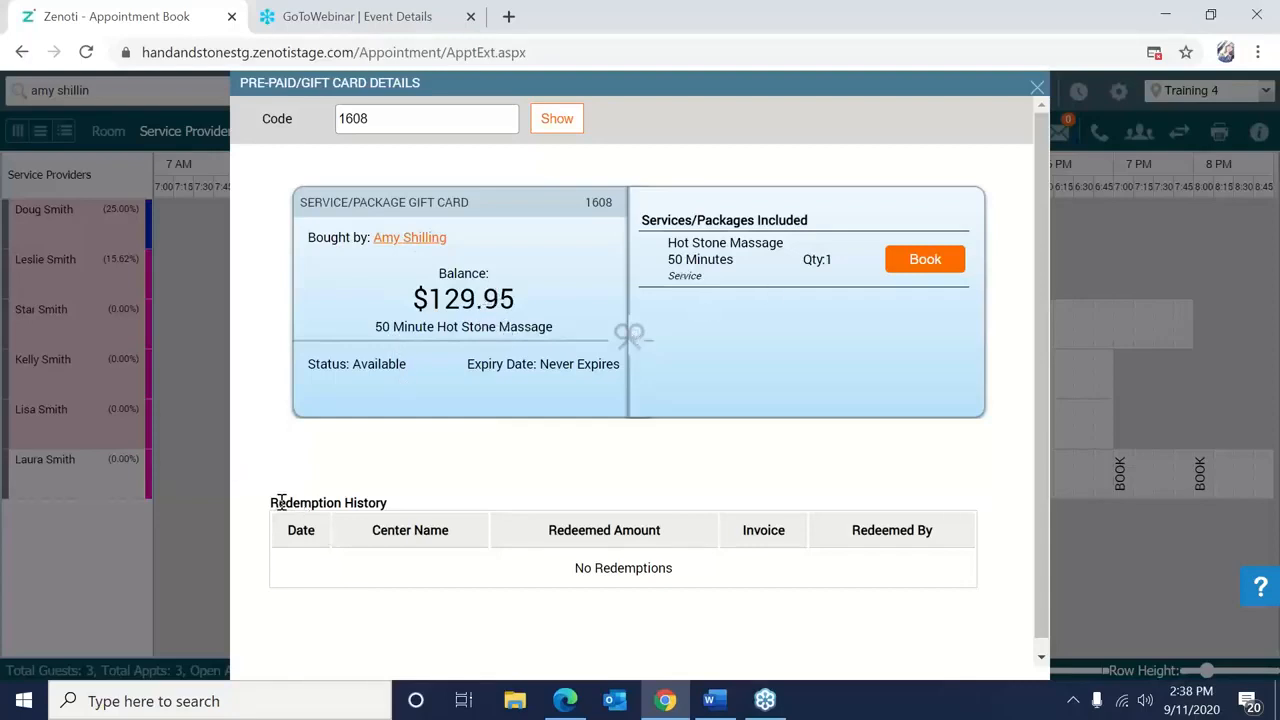
left_click_drag(281, 502, 449, 580)
left_click(490, 619)
left_click(1038, 89)
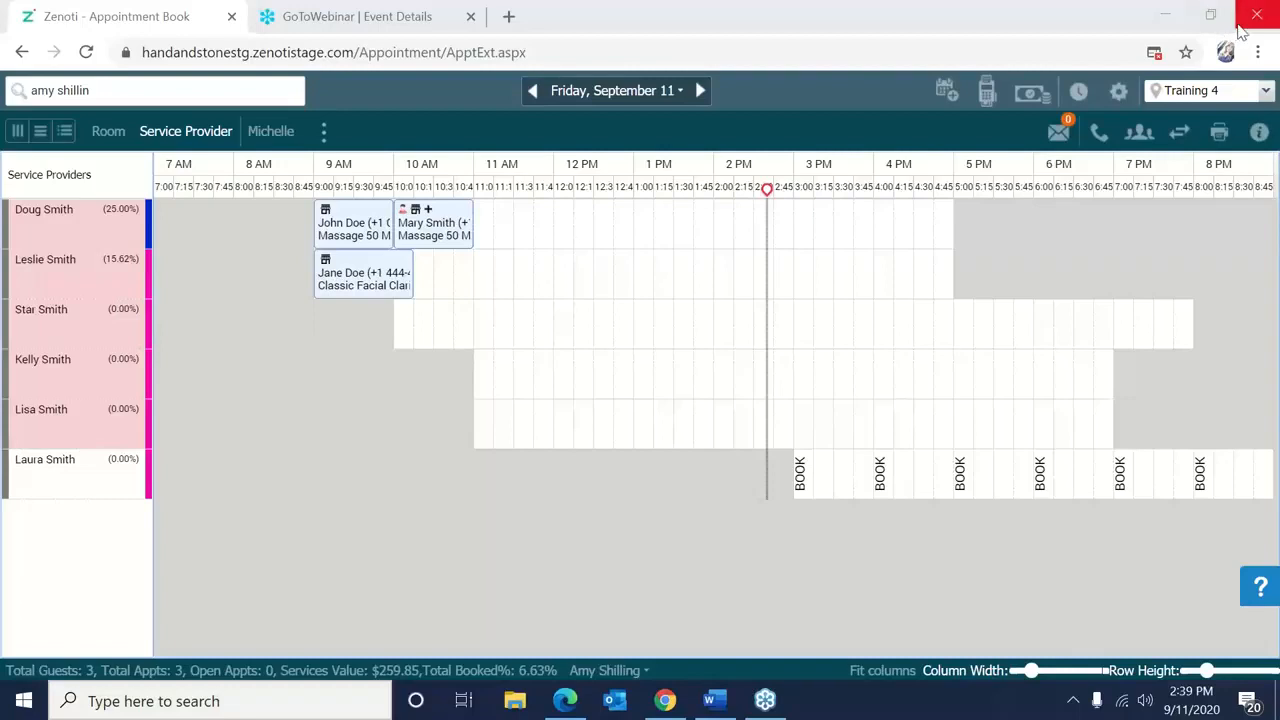
Search for invoice 230 and open its details.
right_click(657, 364)
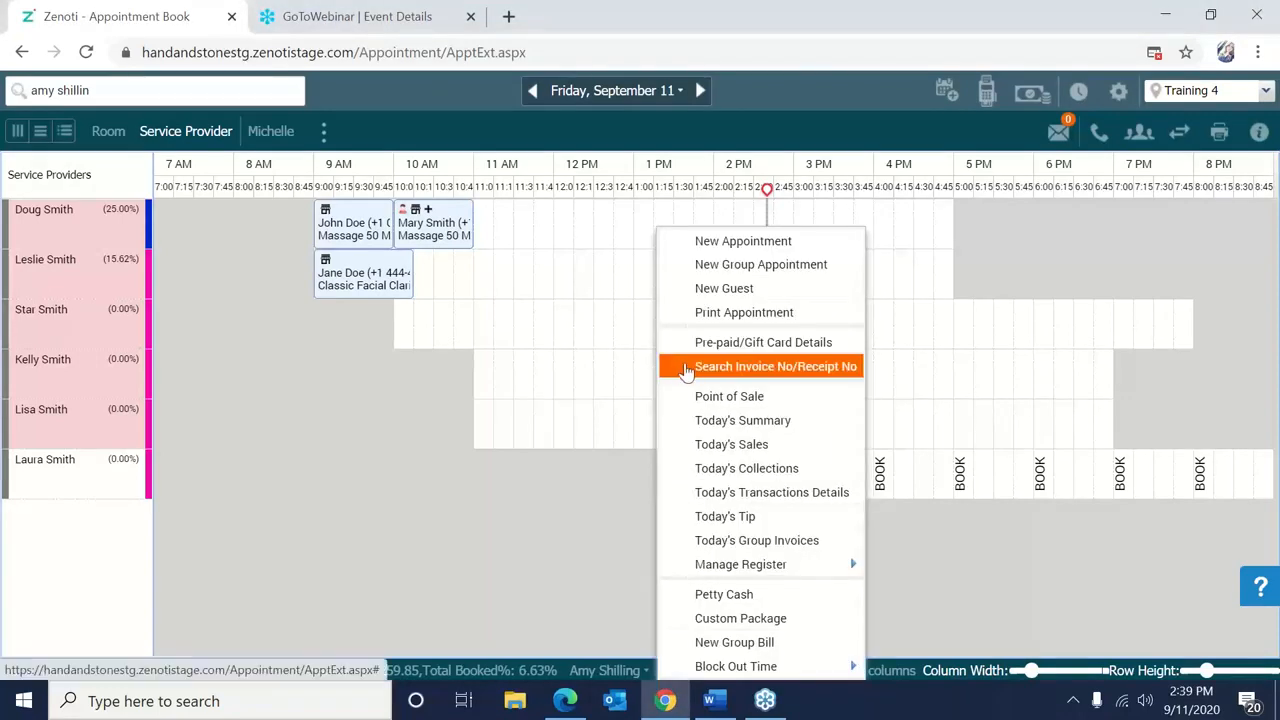
left_click(686, 369)
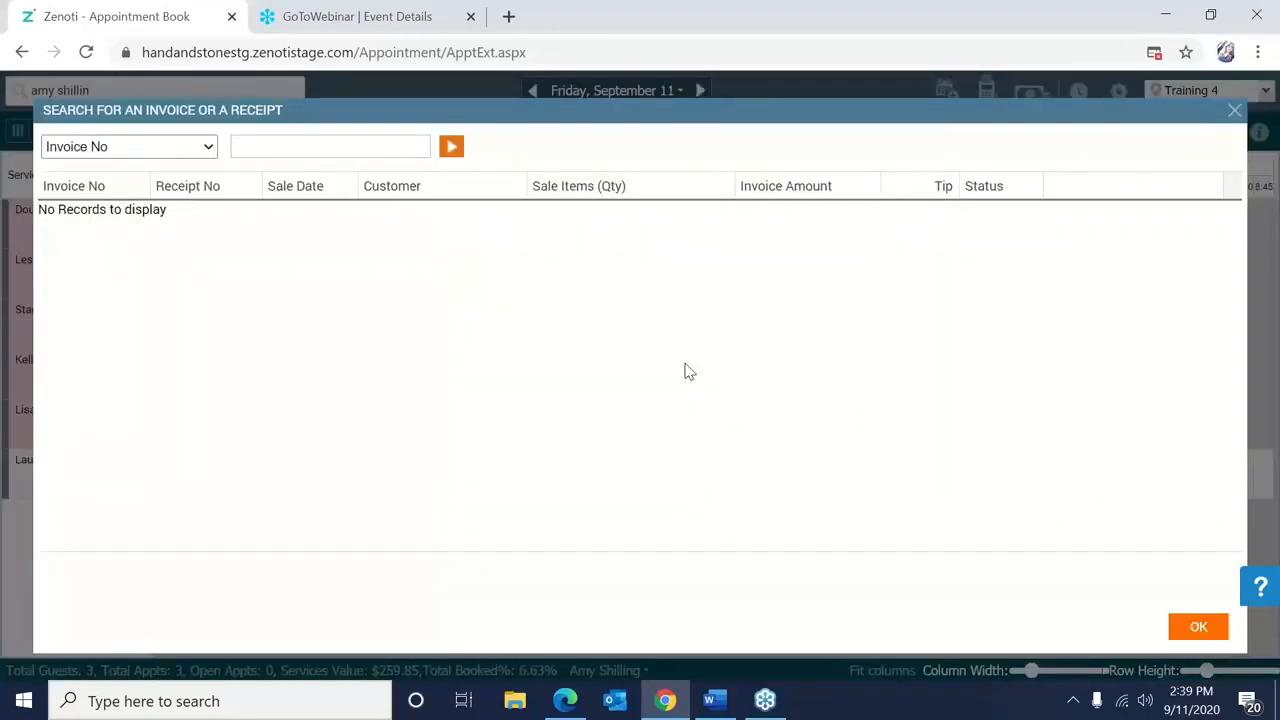
type("230")
left_click(452, 148)
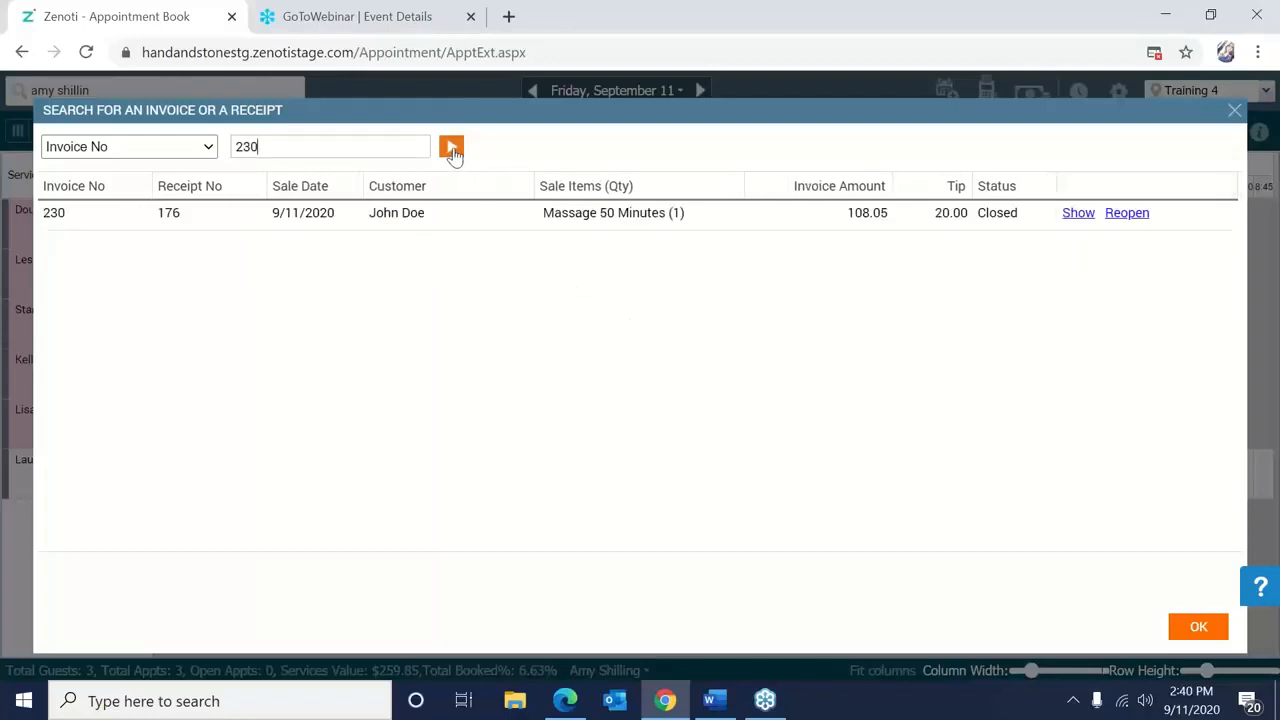
left_click(1078, 213)
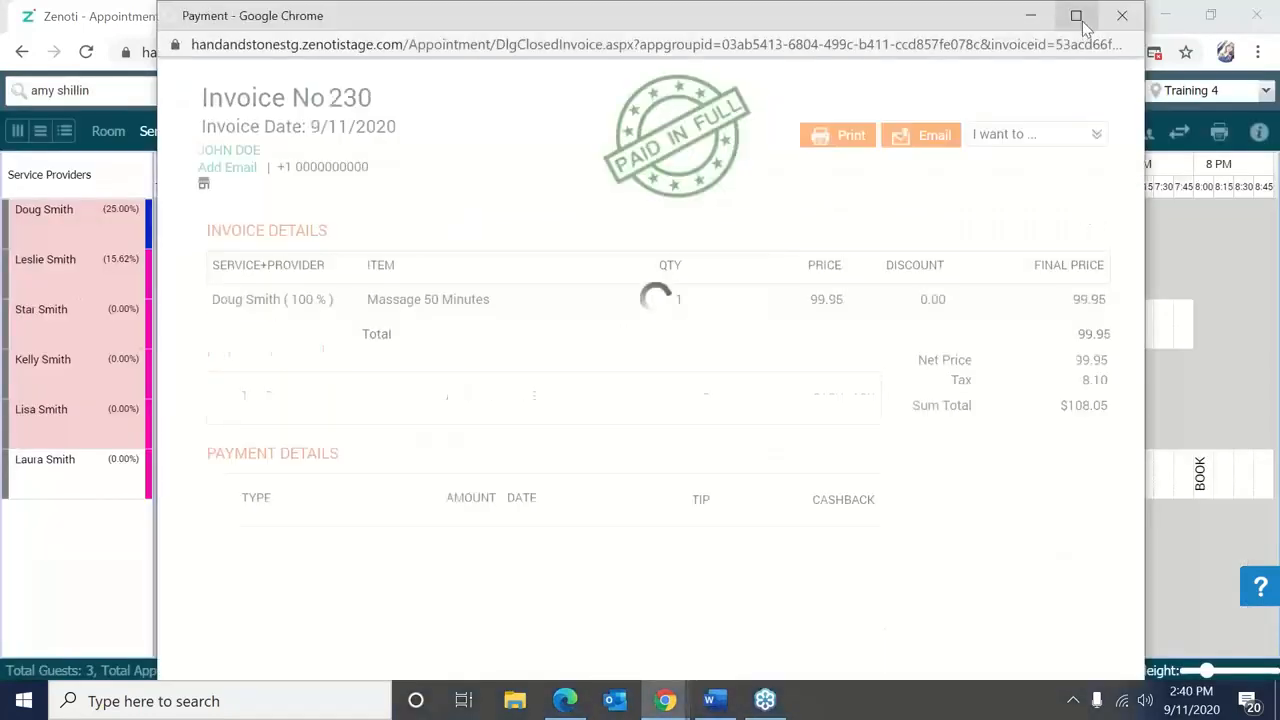
left_click(1053, 142)
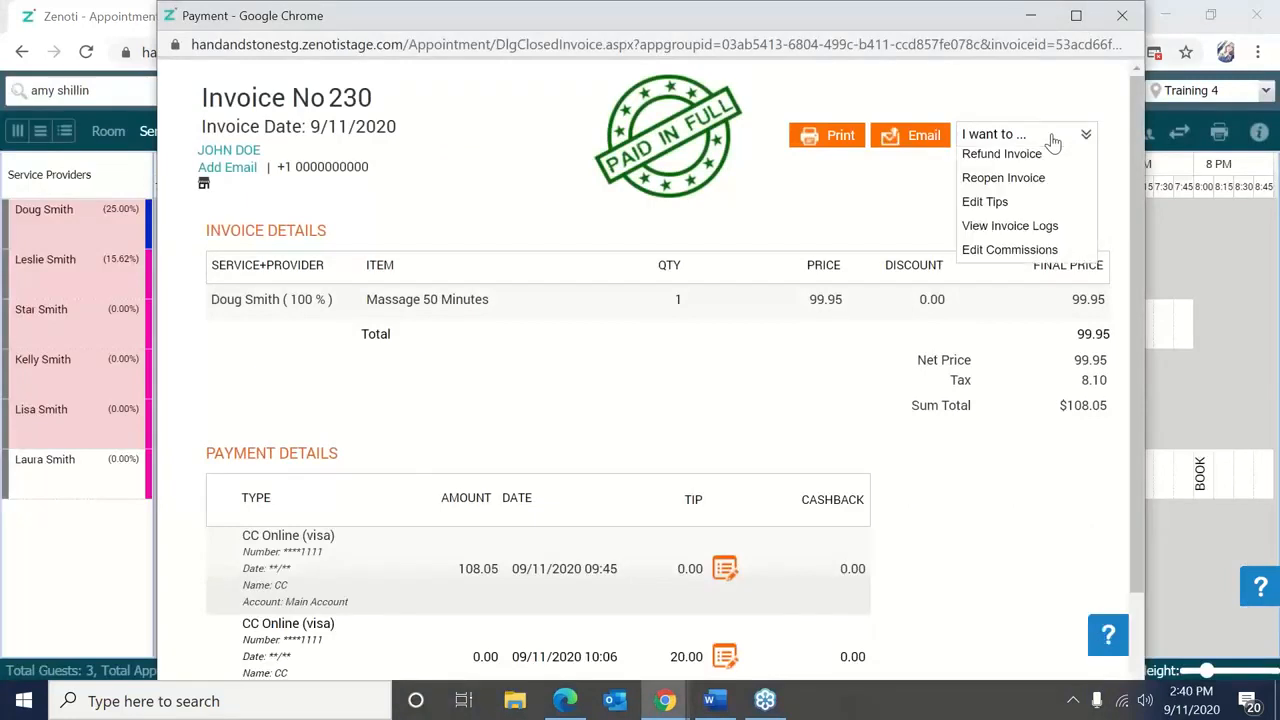
left_click(1003, 205)
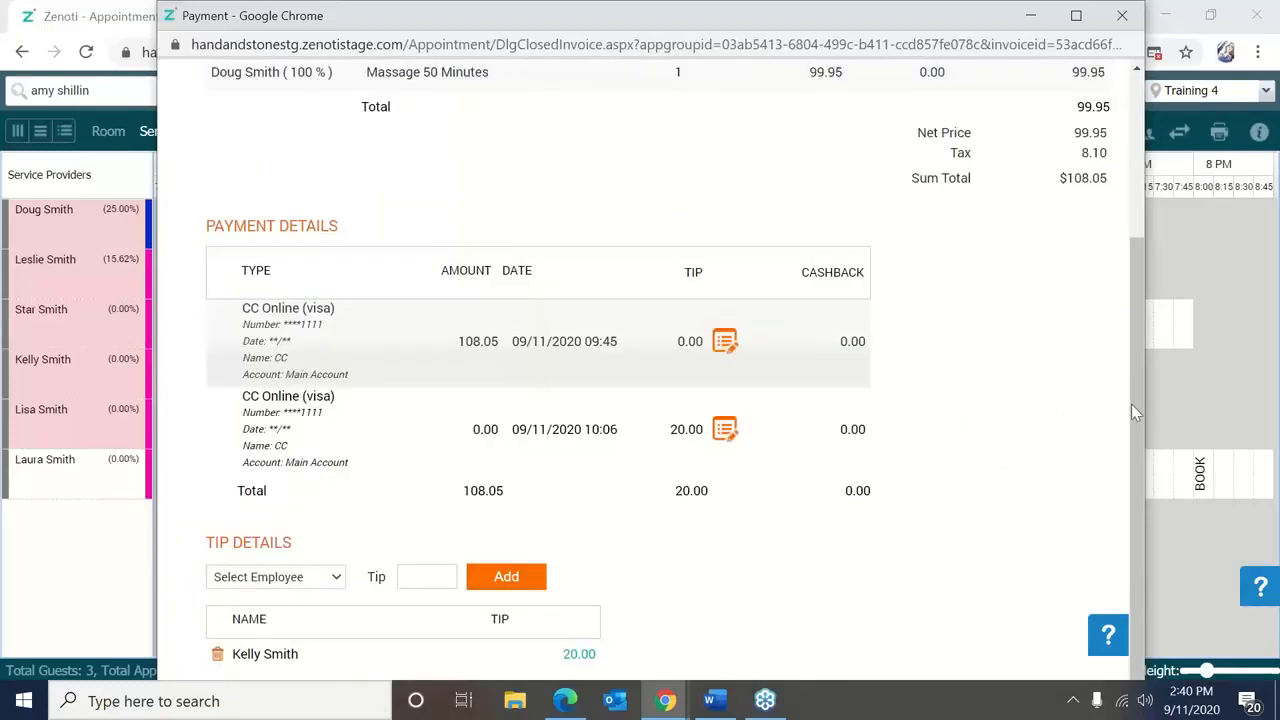
left_click_drag(1131, 404, 1132, 408)
left_click_drag(1133, 409, 737, 594)
left_click(217, 657)
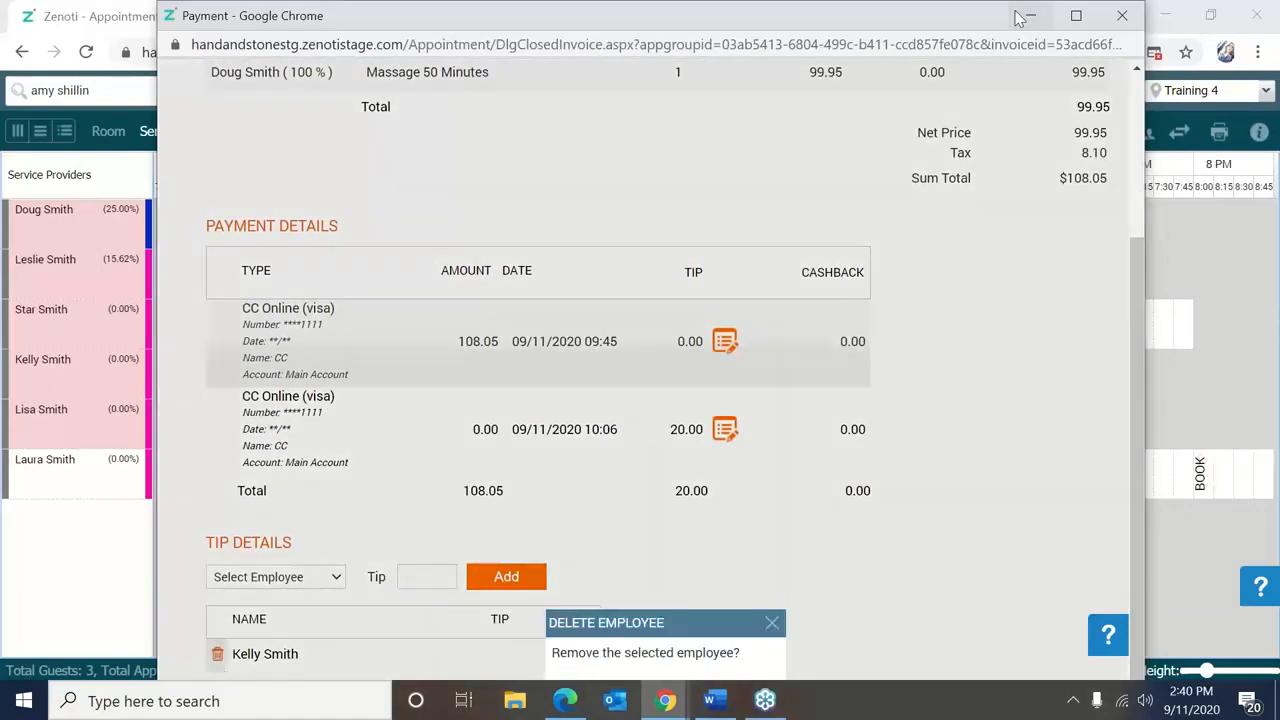
left_click(1076, 15)
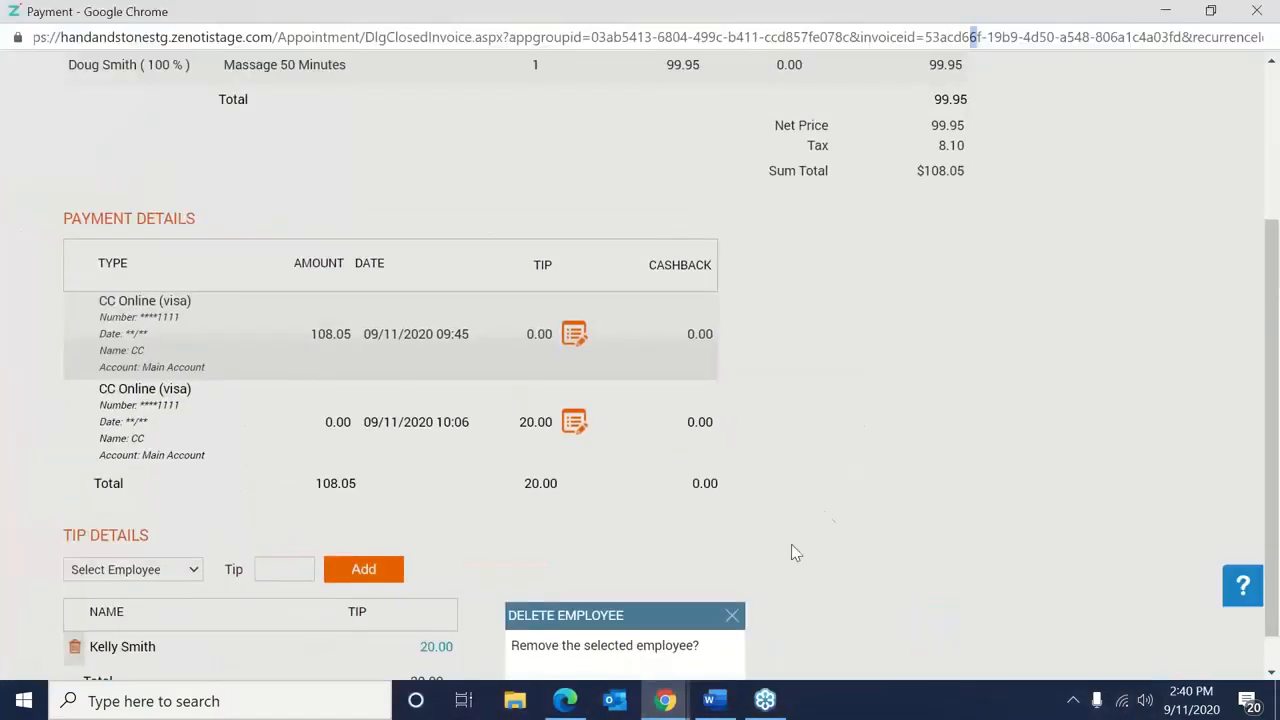
left_click_drag(674, 614, 674, 483)
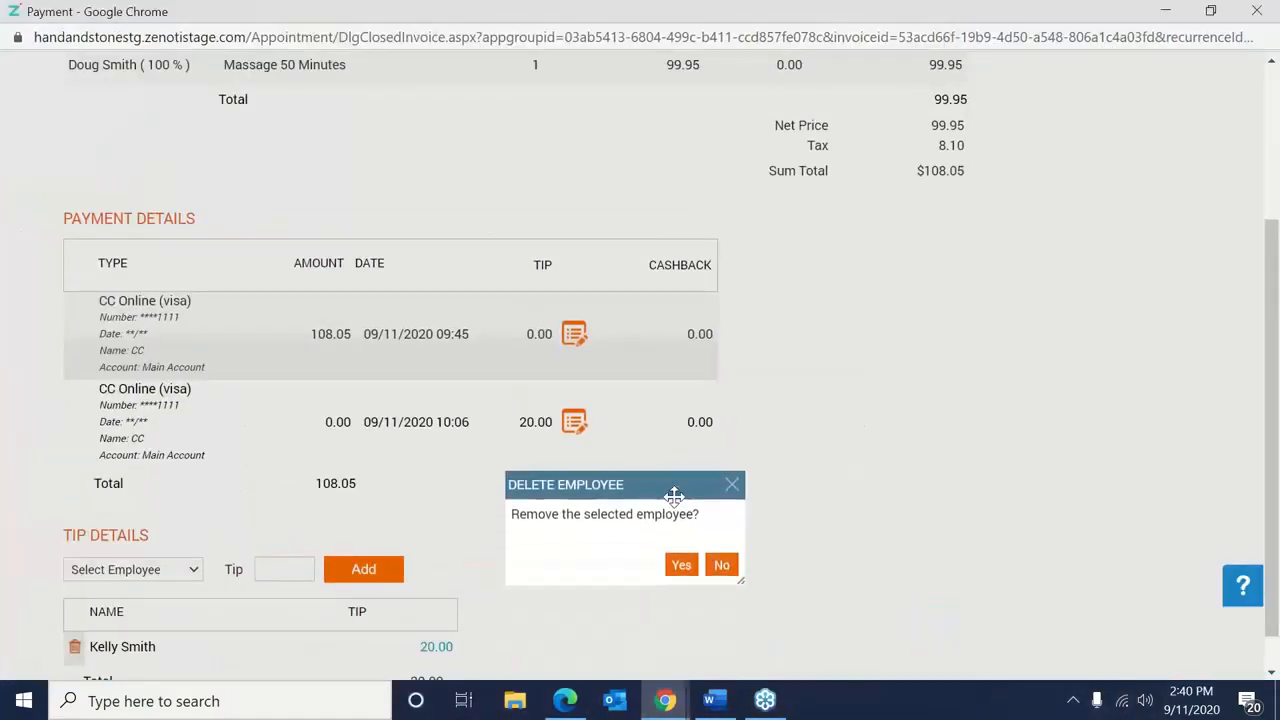
left_click(681, 565)
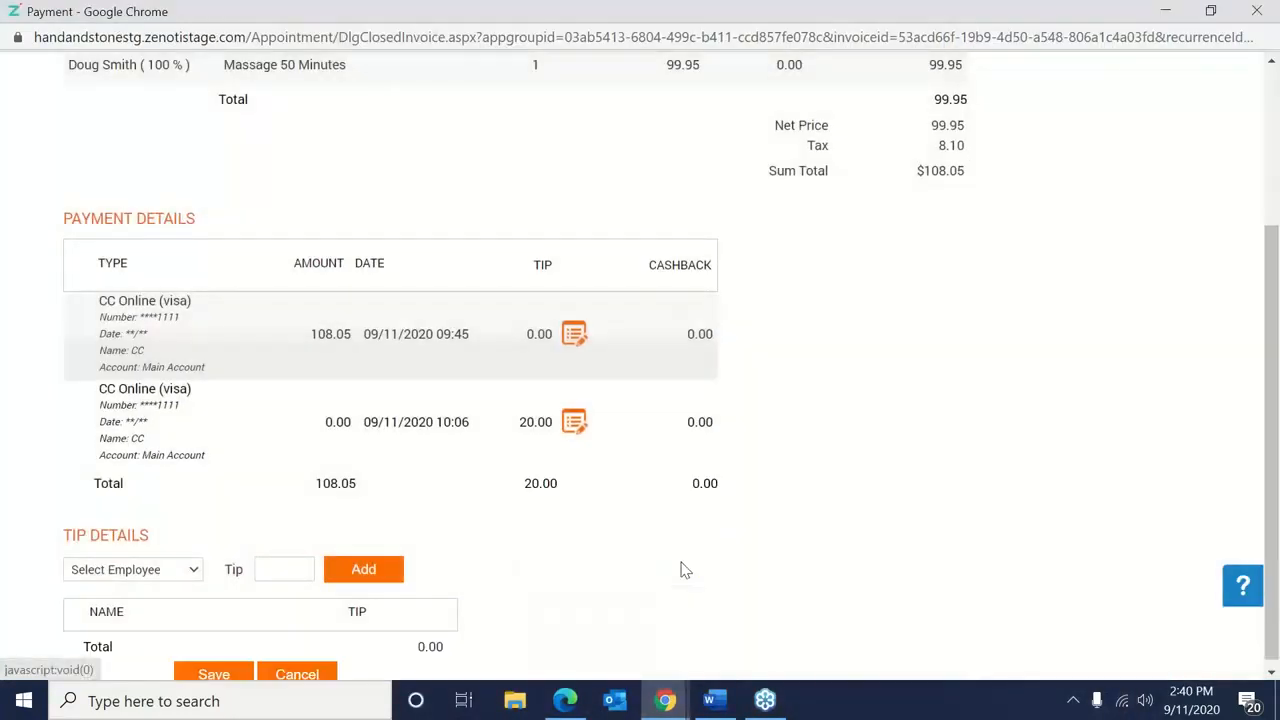
left_click(198, 574)
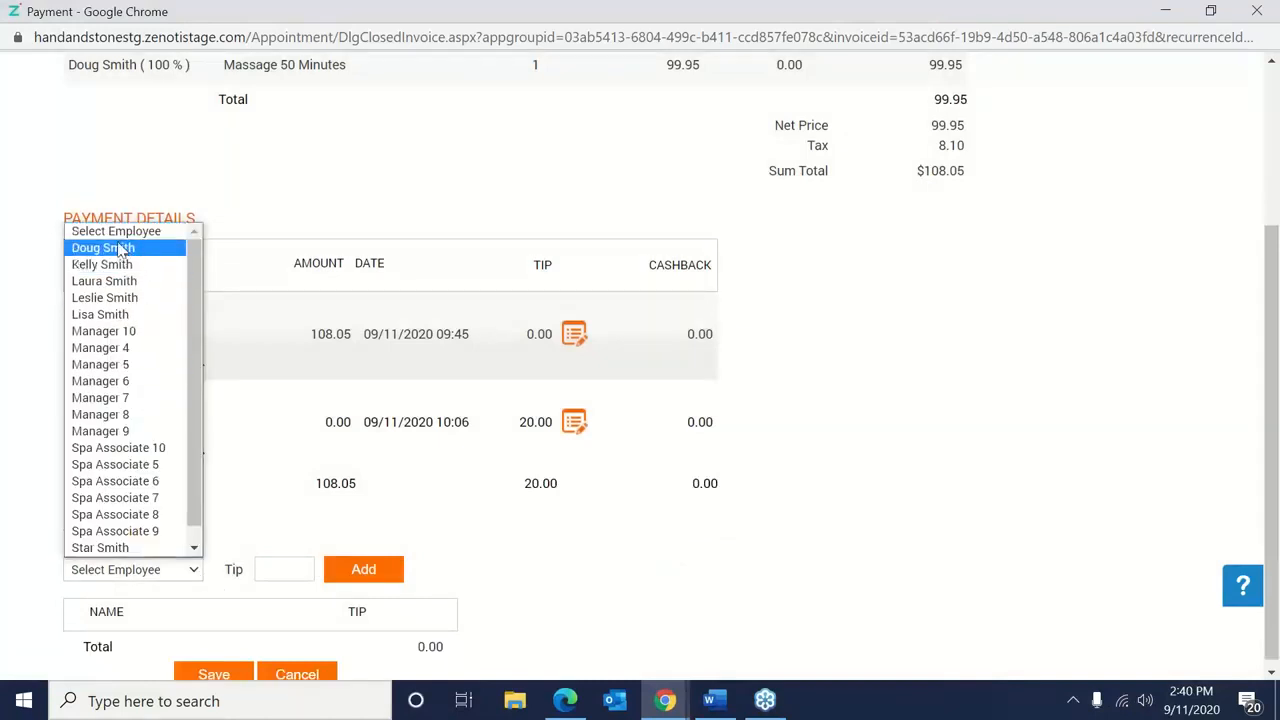
left_click(127, 254)
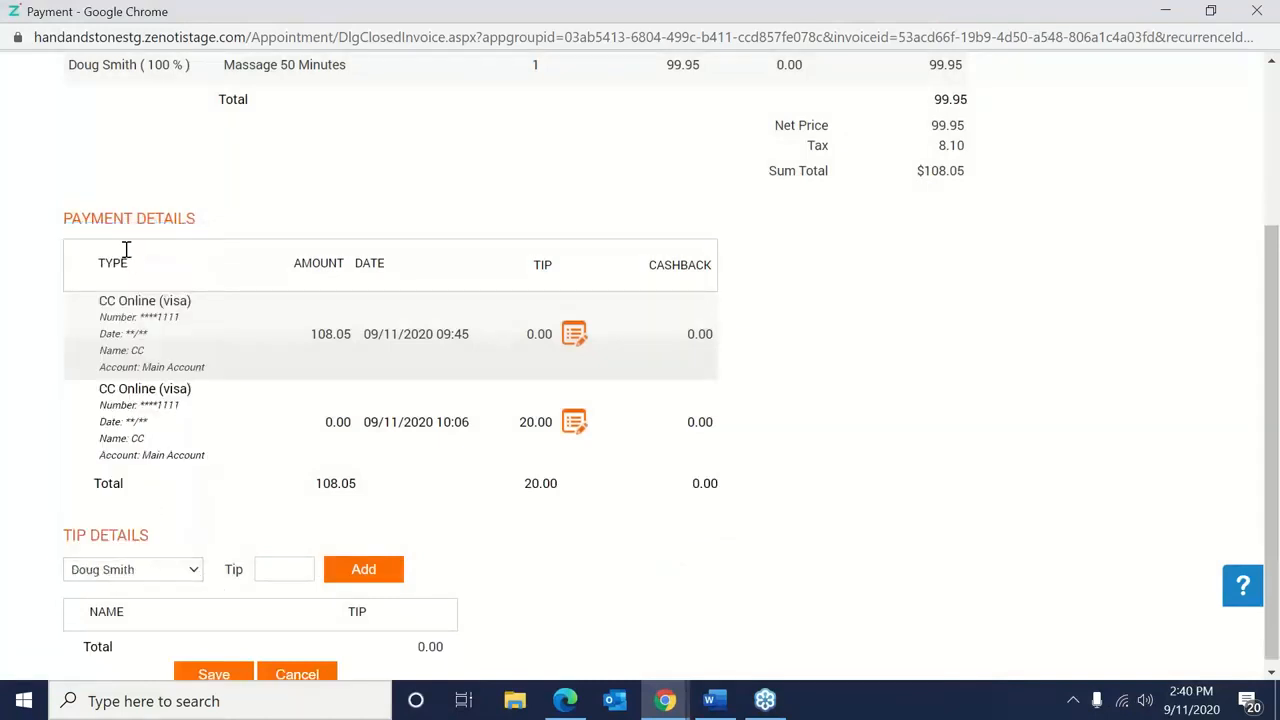
left_click(284, 567)
left_click(355, 572)
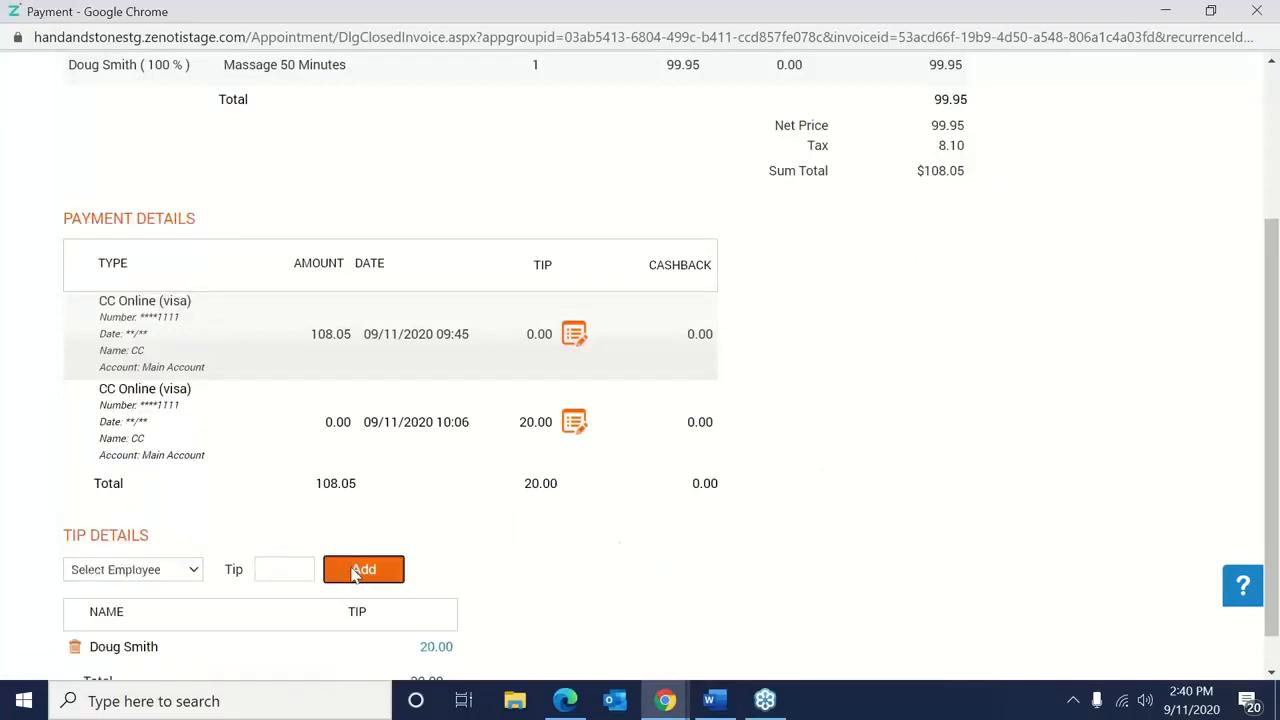
scroll(1276, 478, "down", 1)
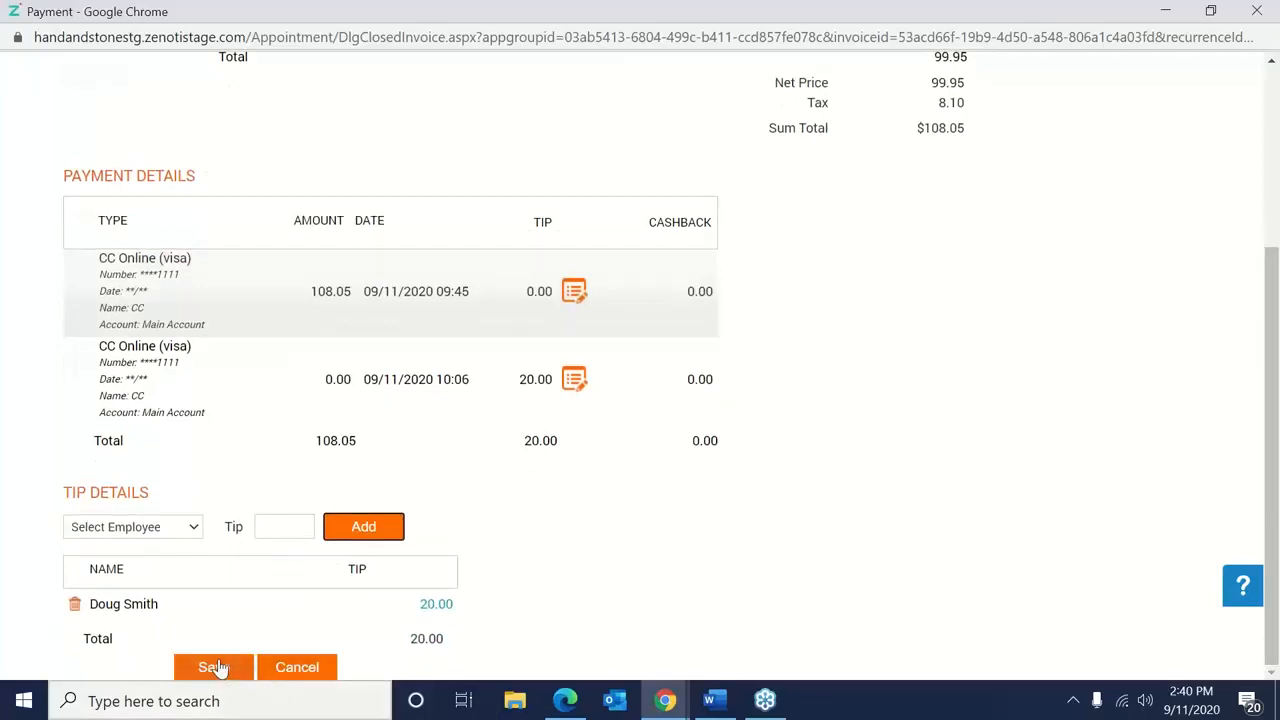
left_click(213, 668)
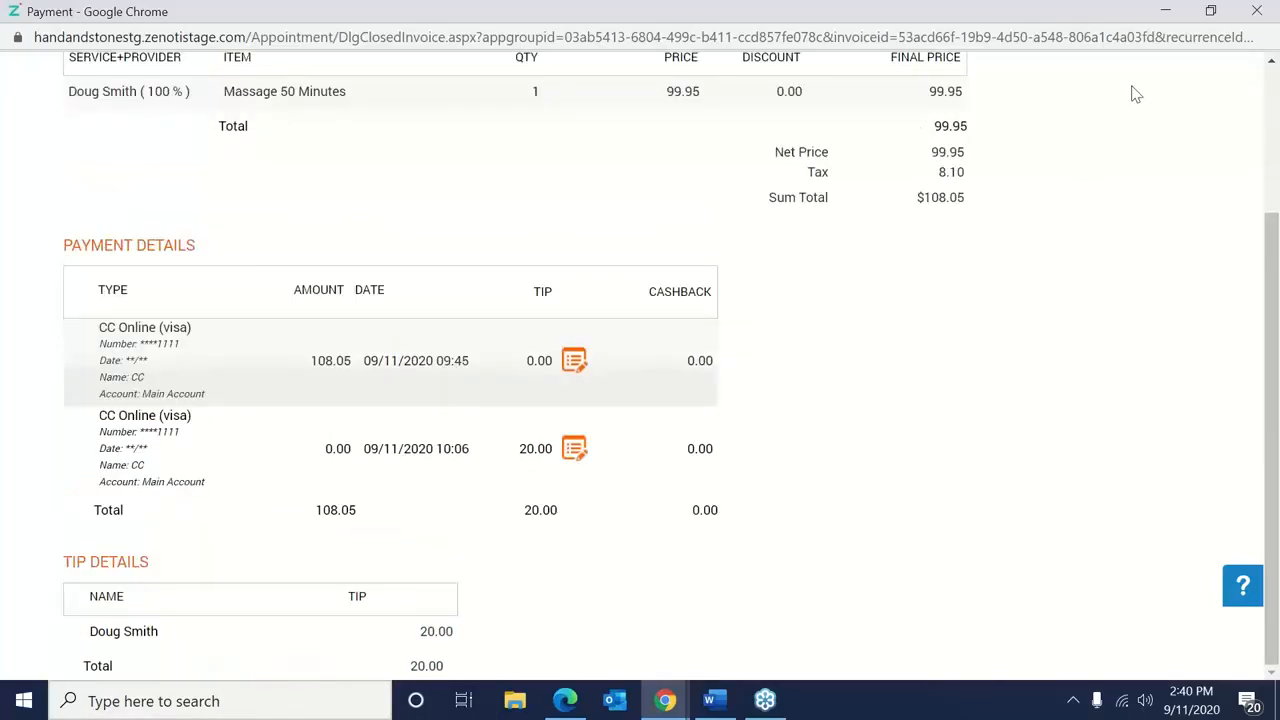
left_click_drag(1080, 20, 924, 64)
left_click_drag(1200, 246, 1279, 443)
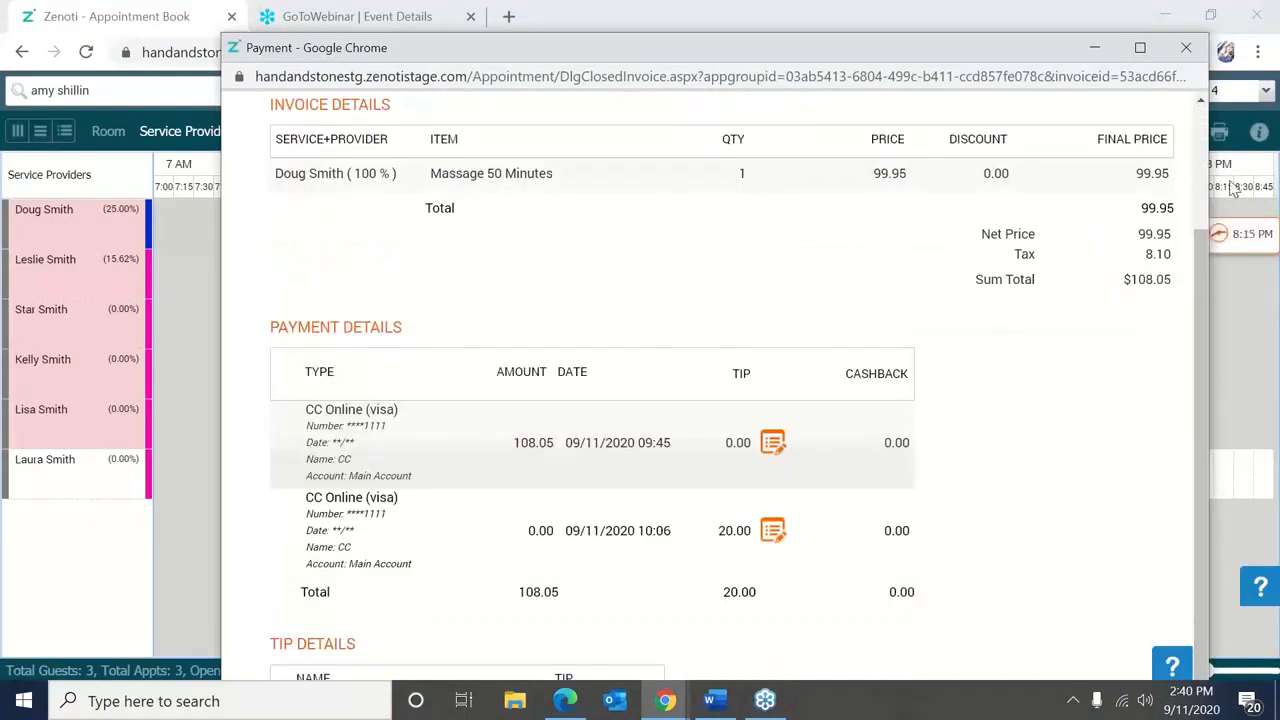
left_click(1186, 47)
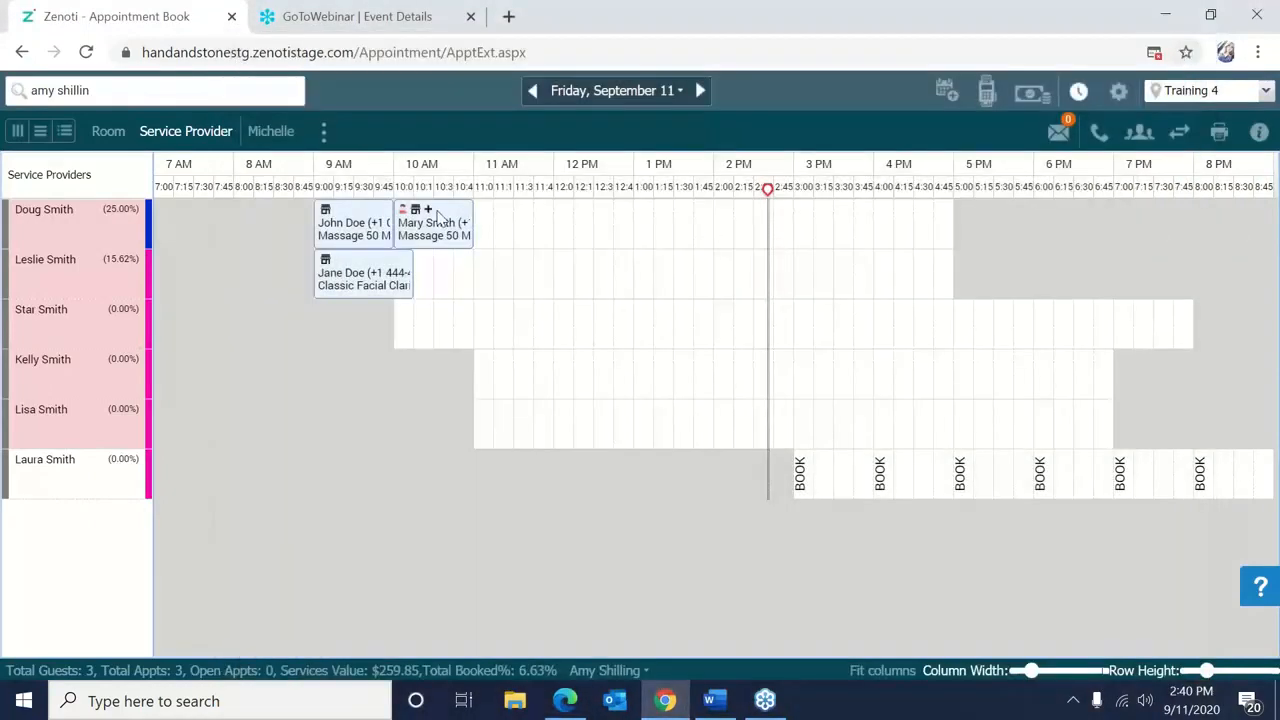
right_click(544, 286)
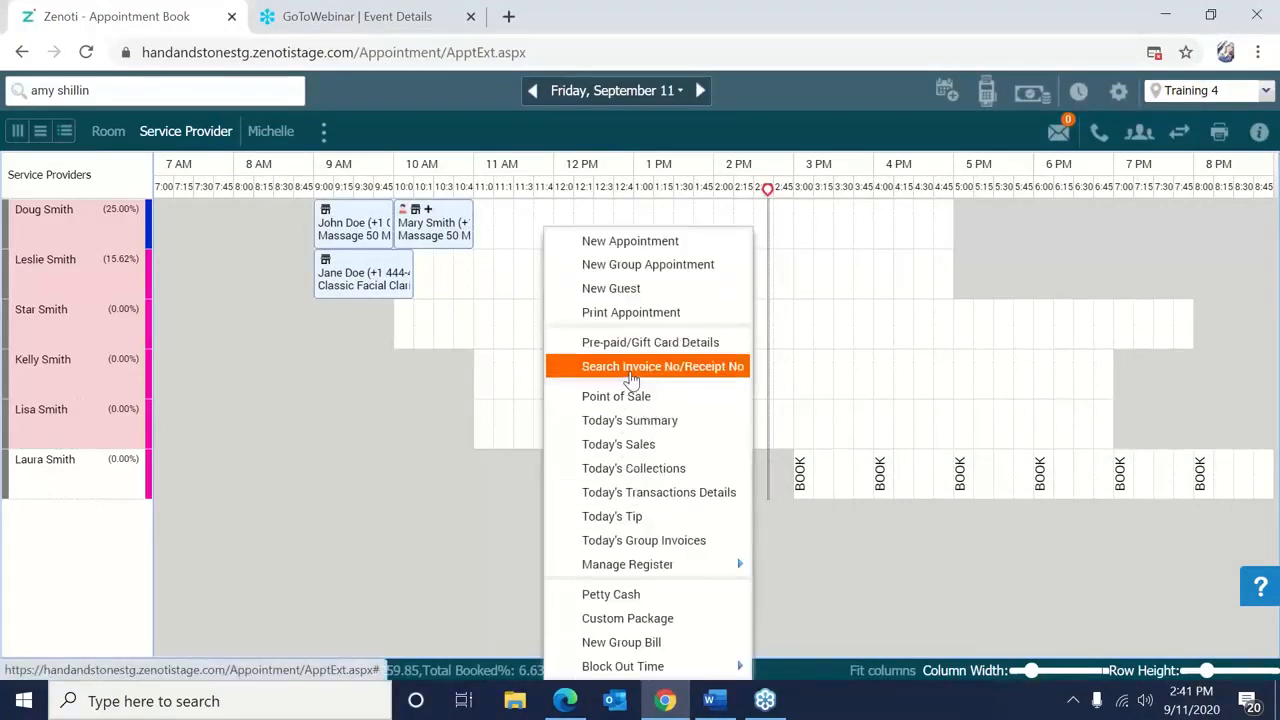
left_click(634, 372)
type("23")
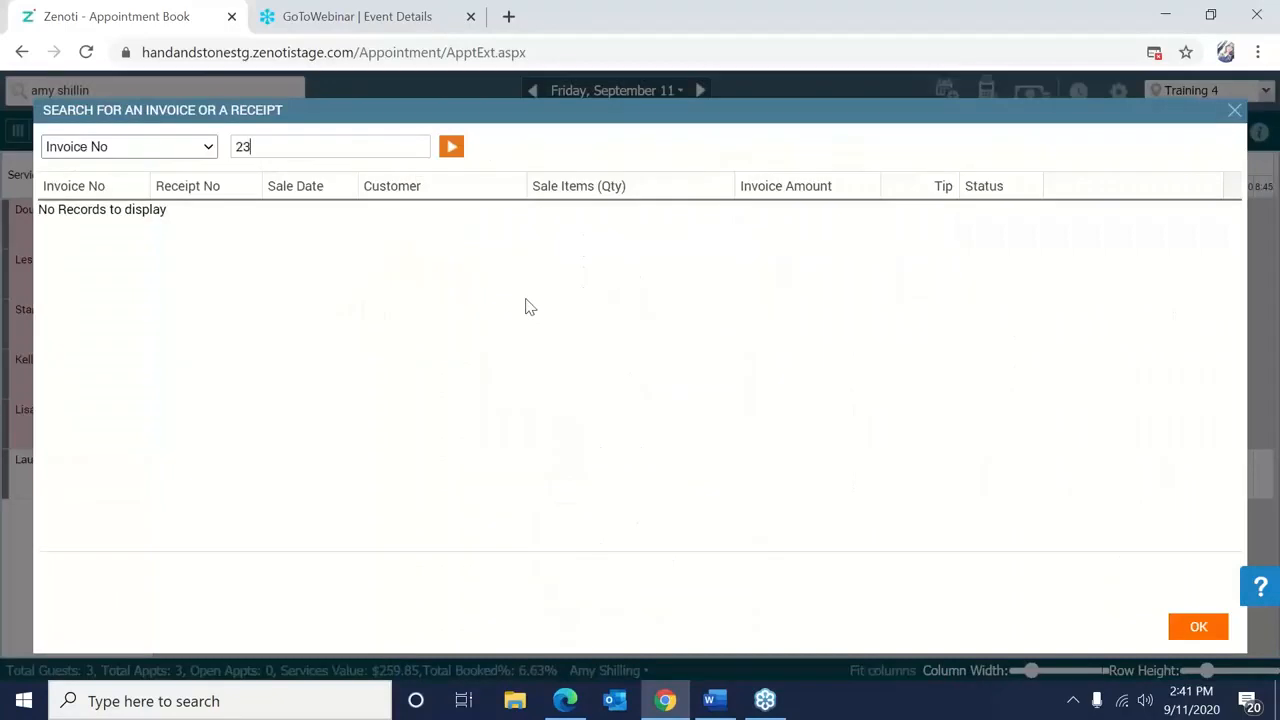
type("0")
left_click(451, 150)
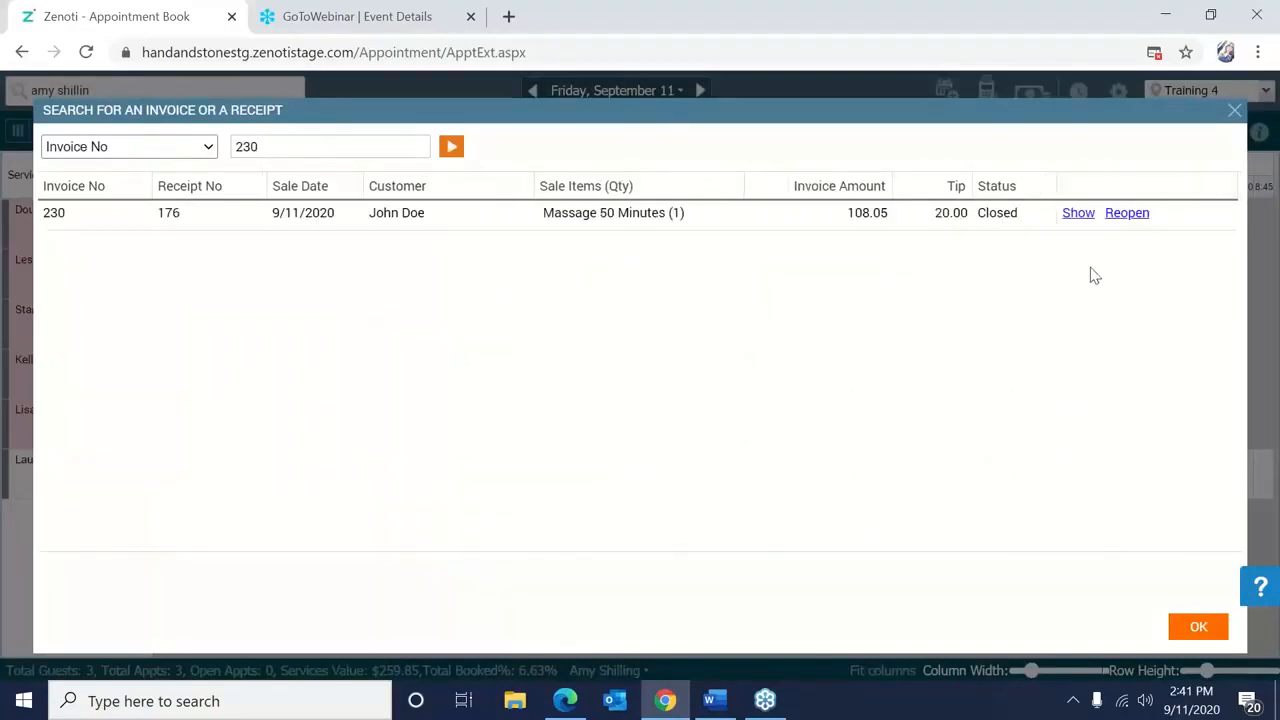
left_click(1077, 212)
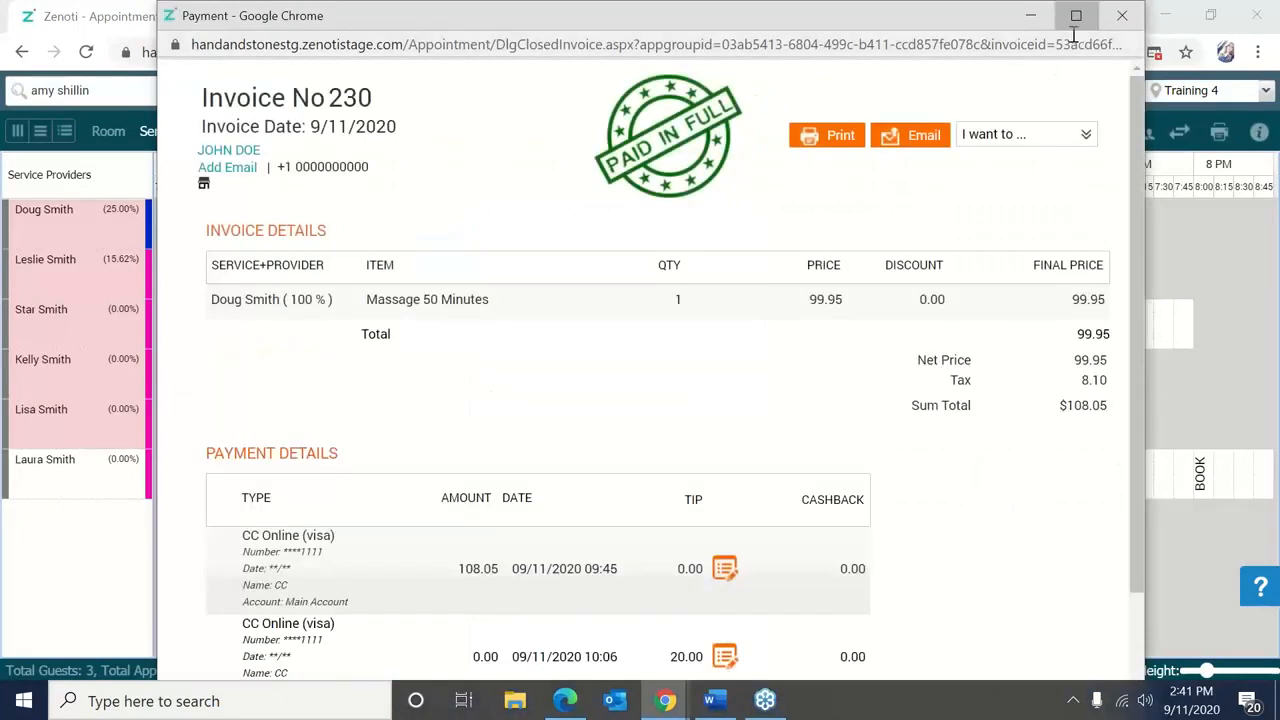
left_click(1076, 15)
scroll(1277, 465, "down", 2)
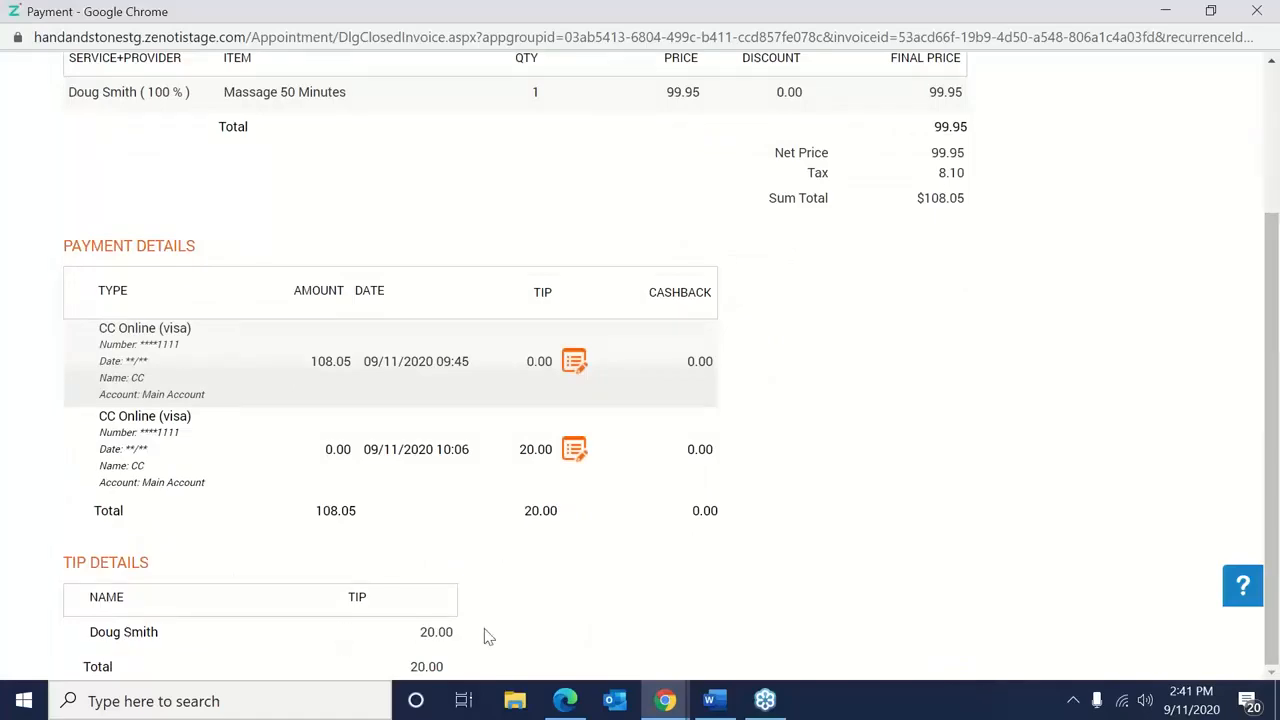
left_click_drag(980, 28, 818, 53)
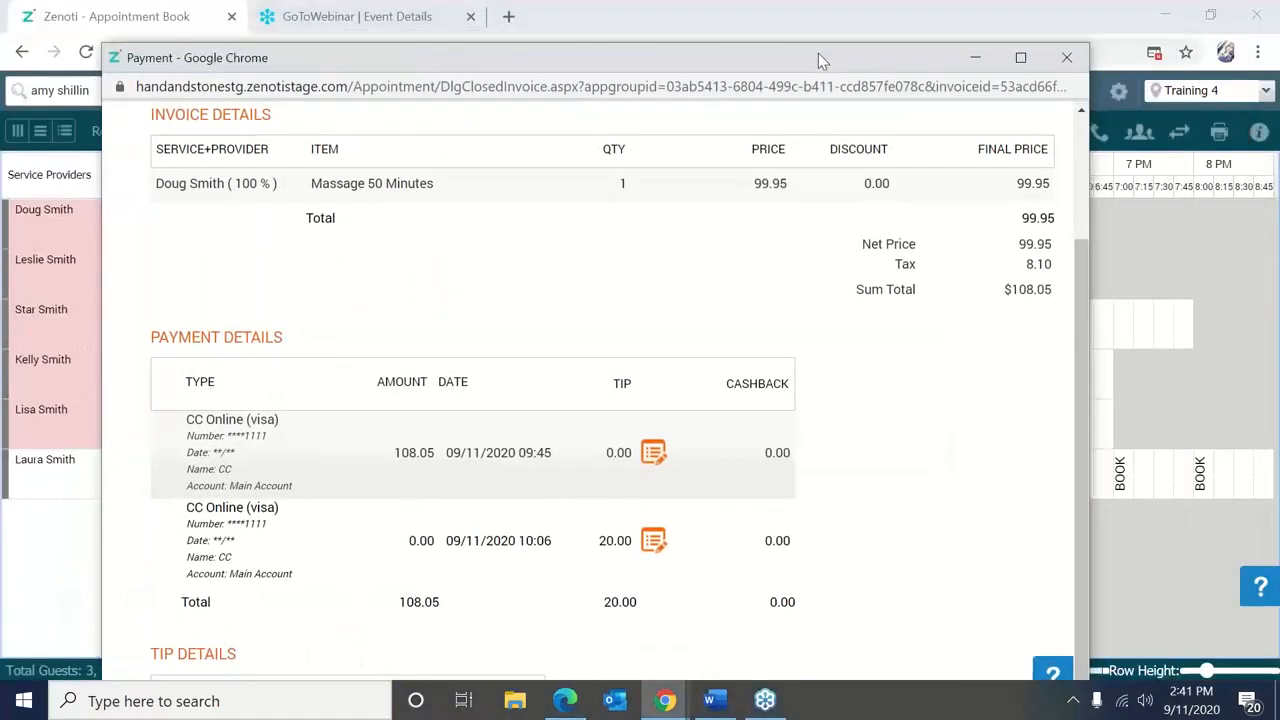
left_click(1063, 54)
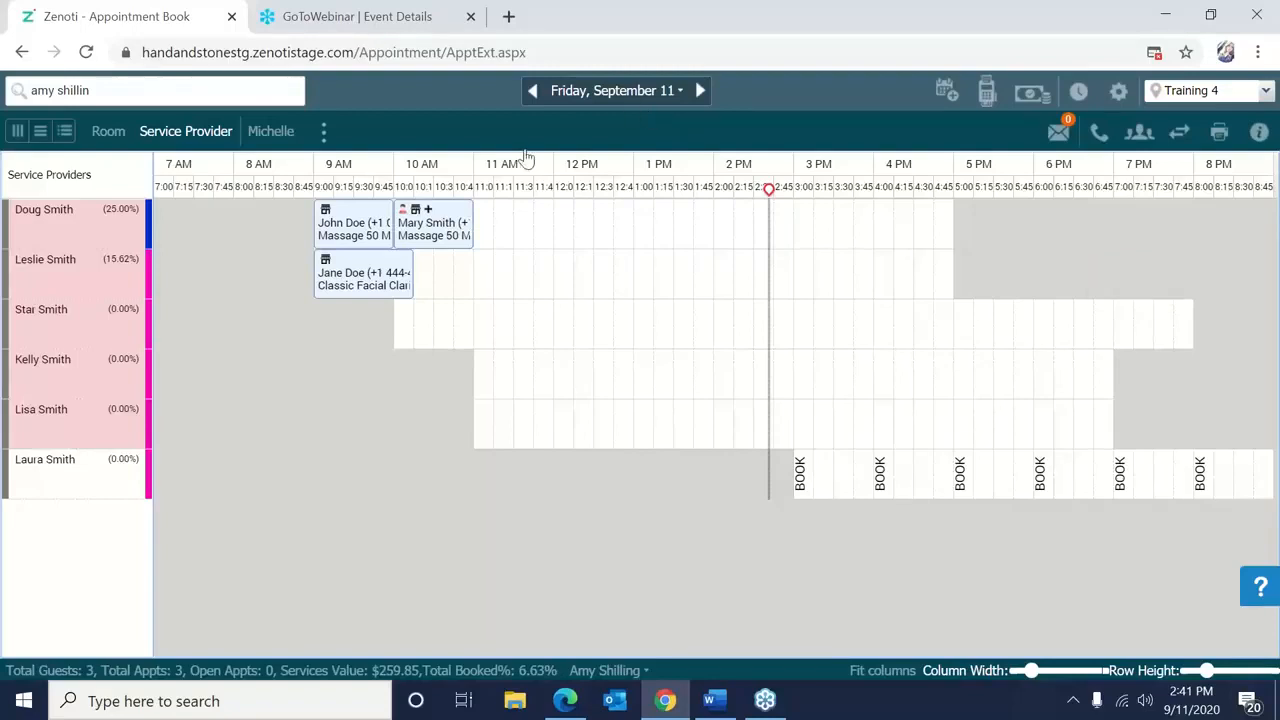
Open the tip editor on John Doe's invoice 230.
right_click(370, 237)
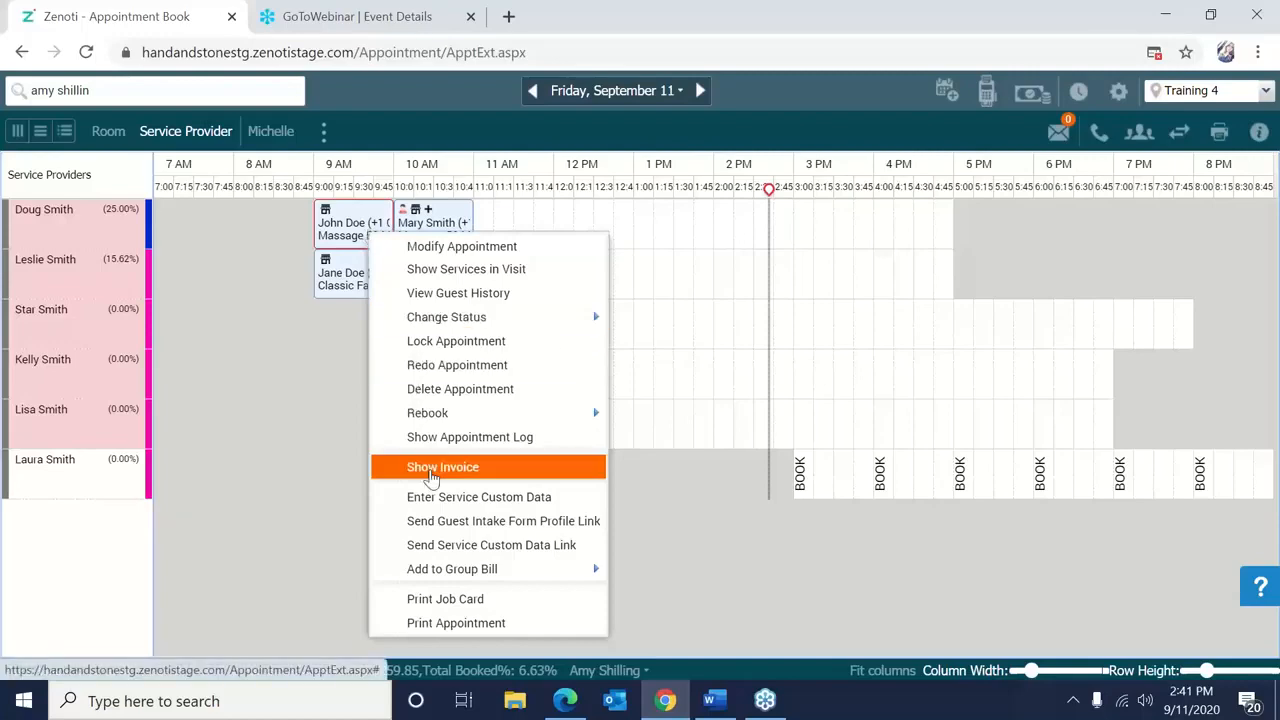
left_click(432, 470)
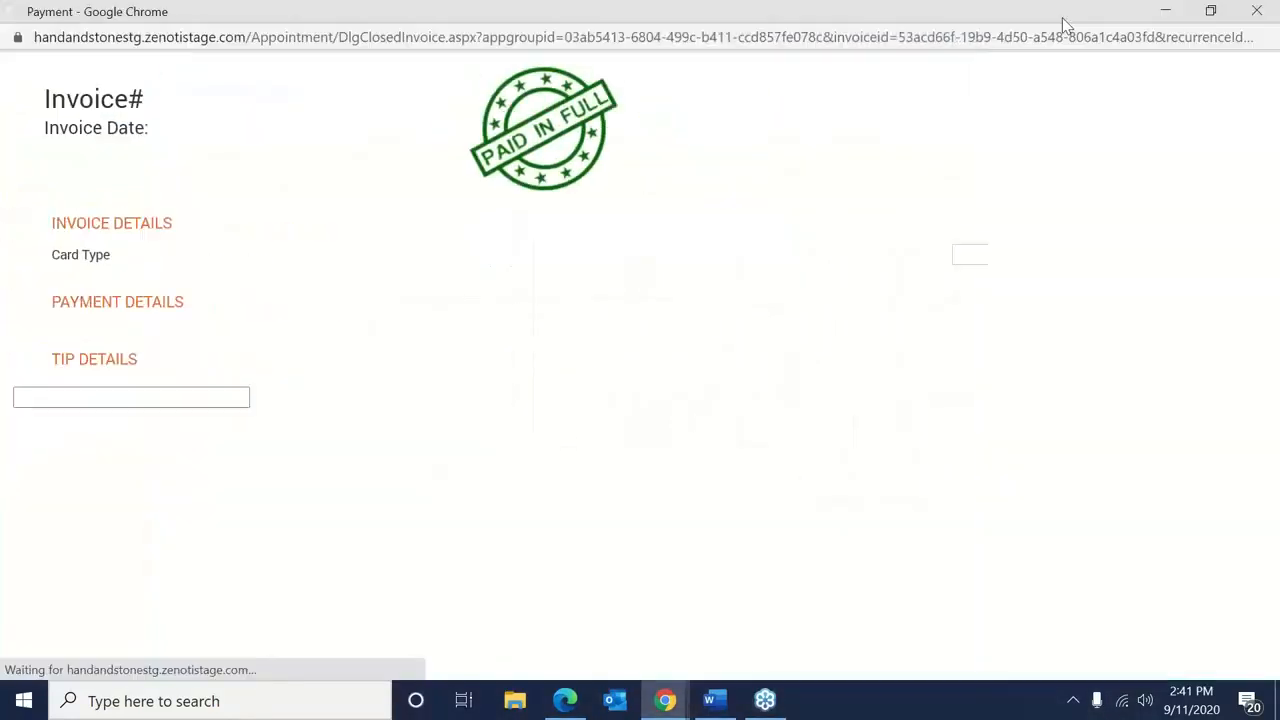
left_click(1098, 131)
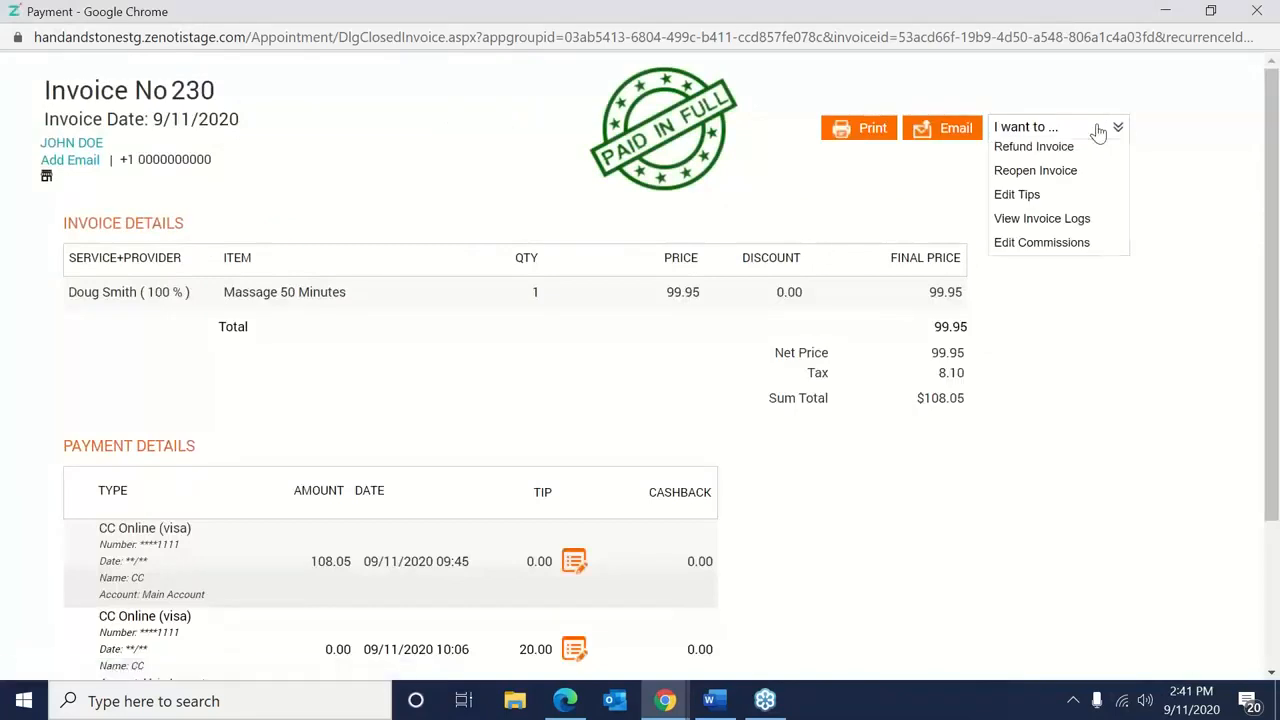
left_click(1064, 204)
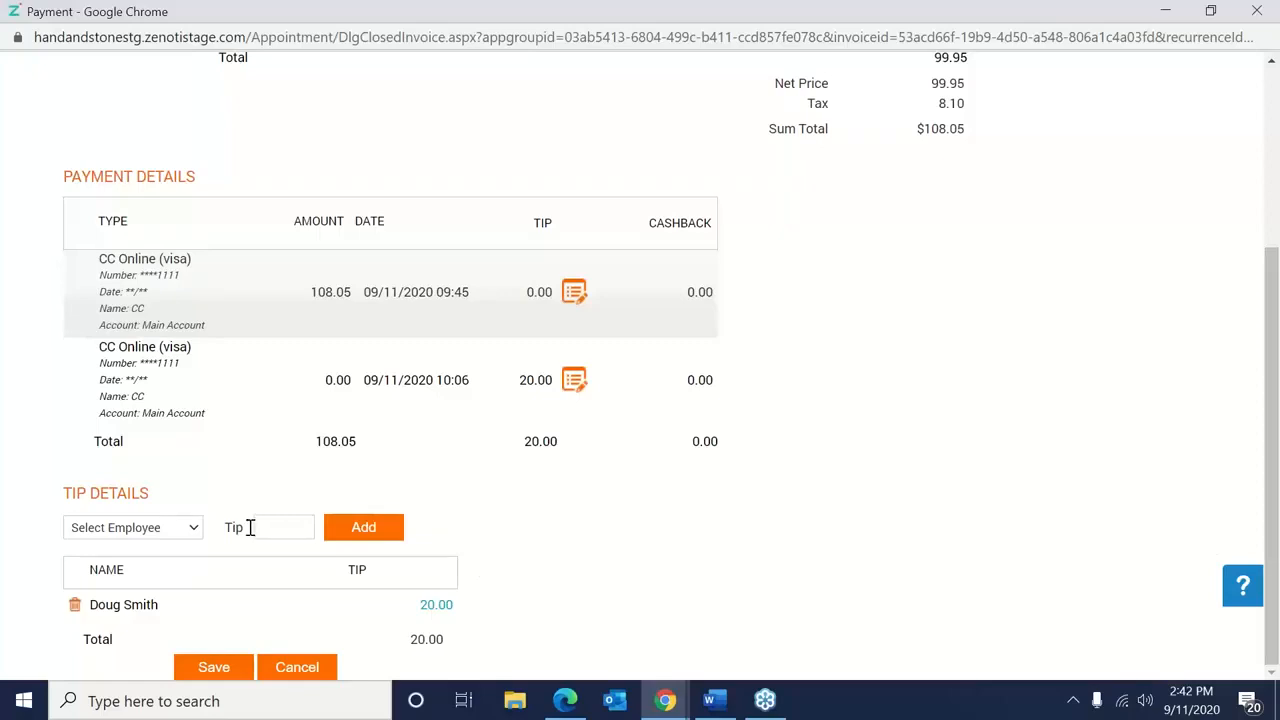
left_click(75, 606)
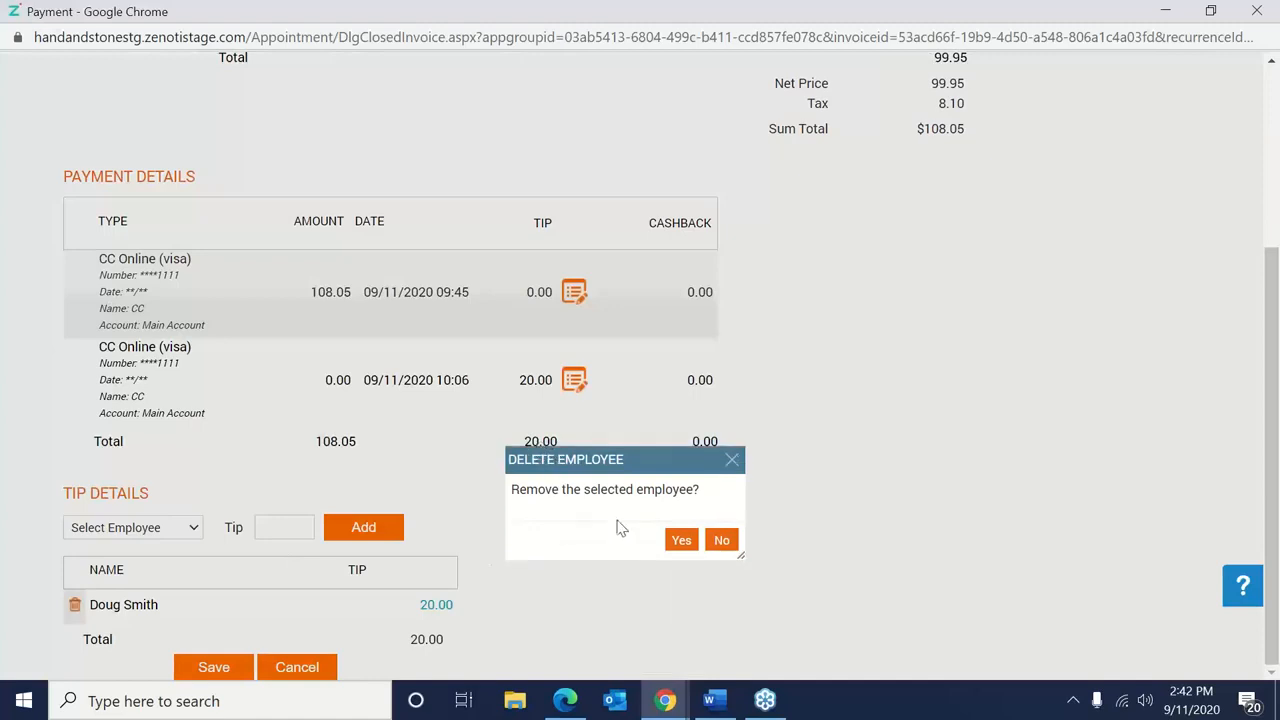
left_click(682, 541)
left_click(182, 568)
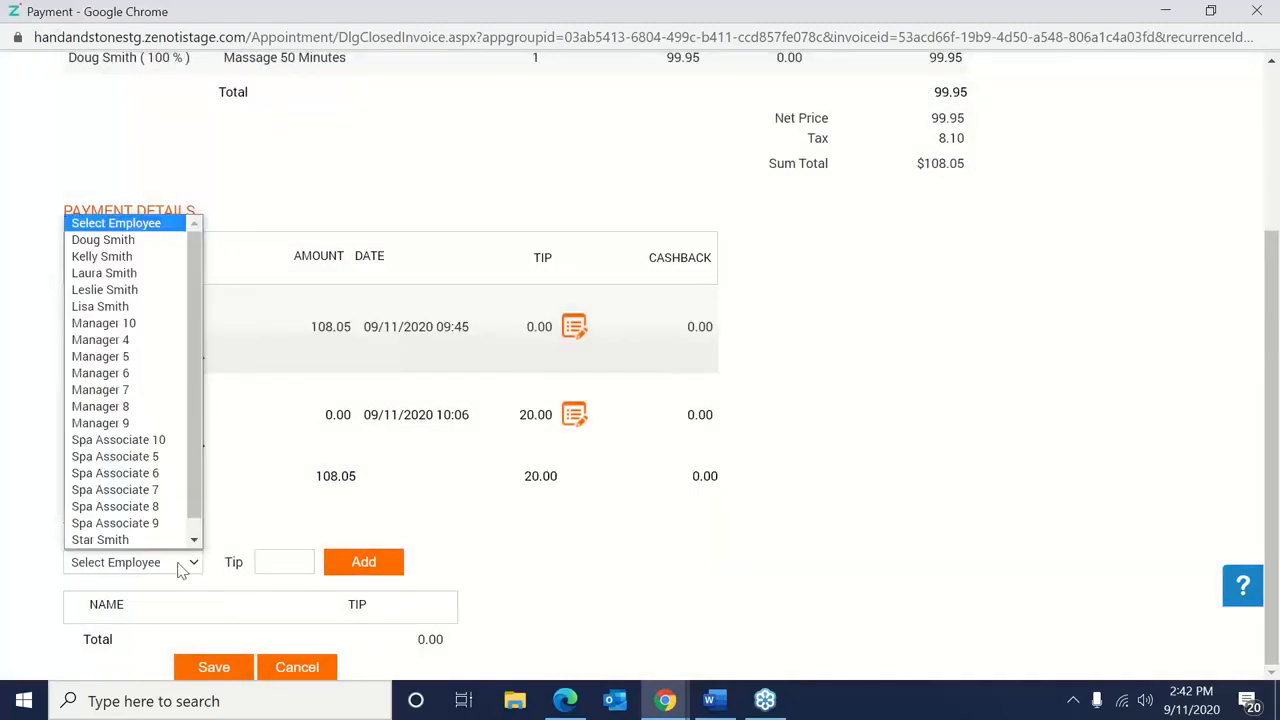
left_click(118, 242)
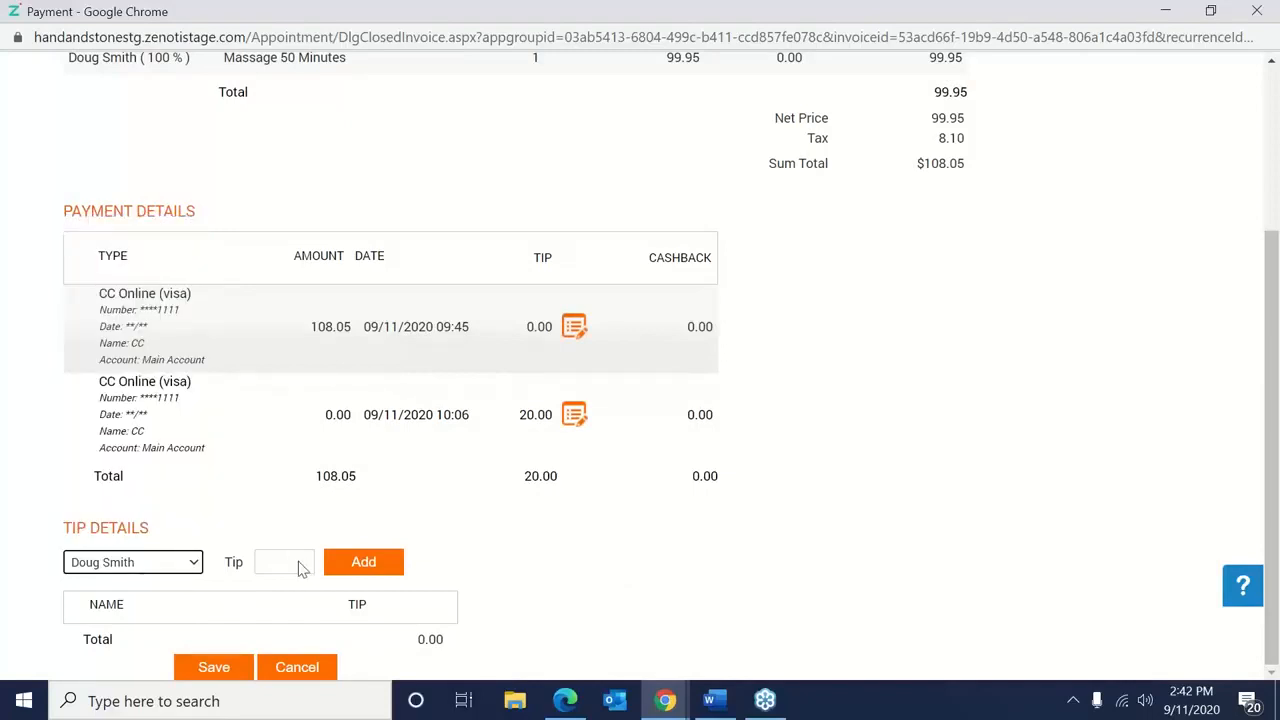
left_click(298, 562)
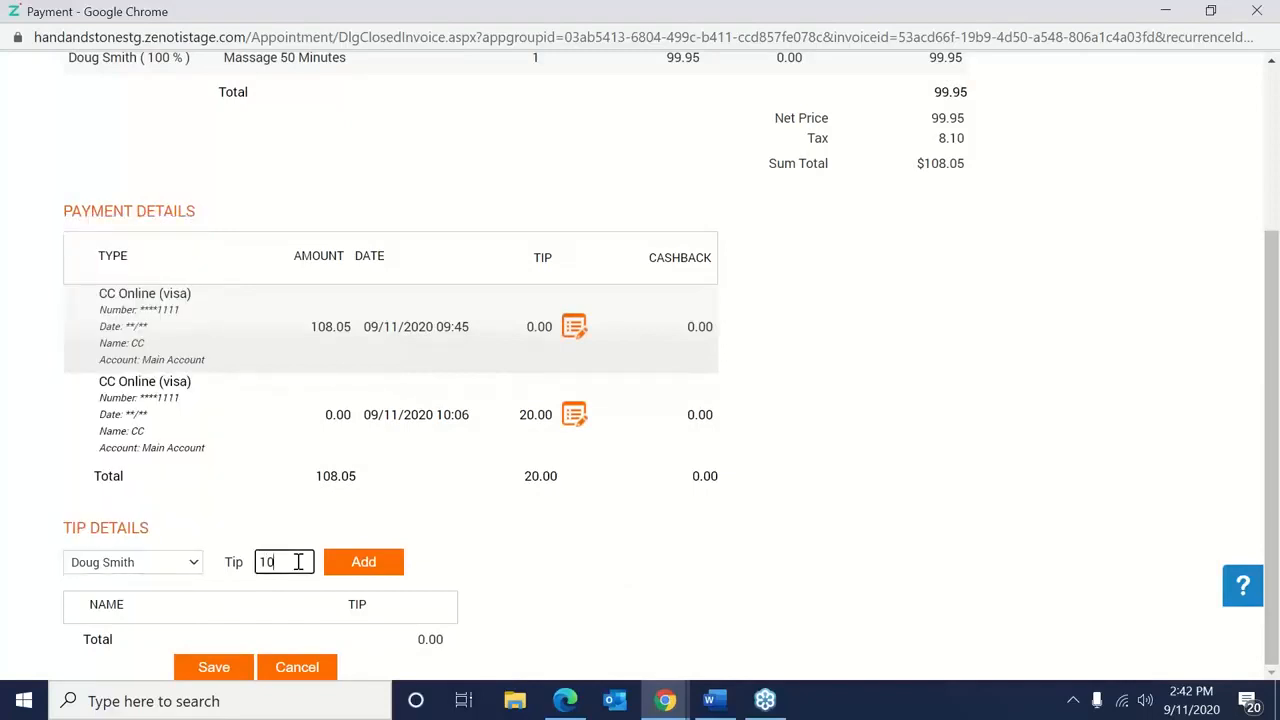
left_click(334, 566)
left_click(196, 563)
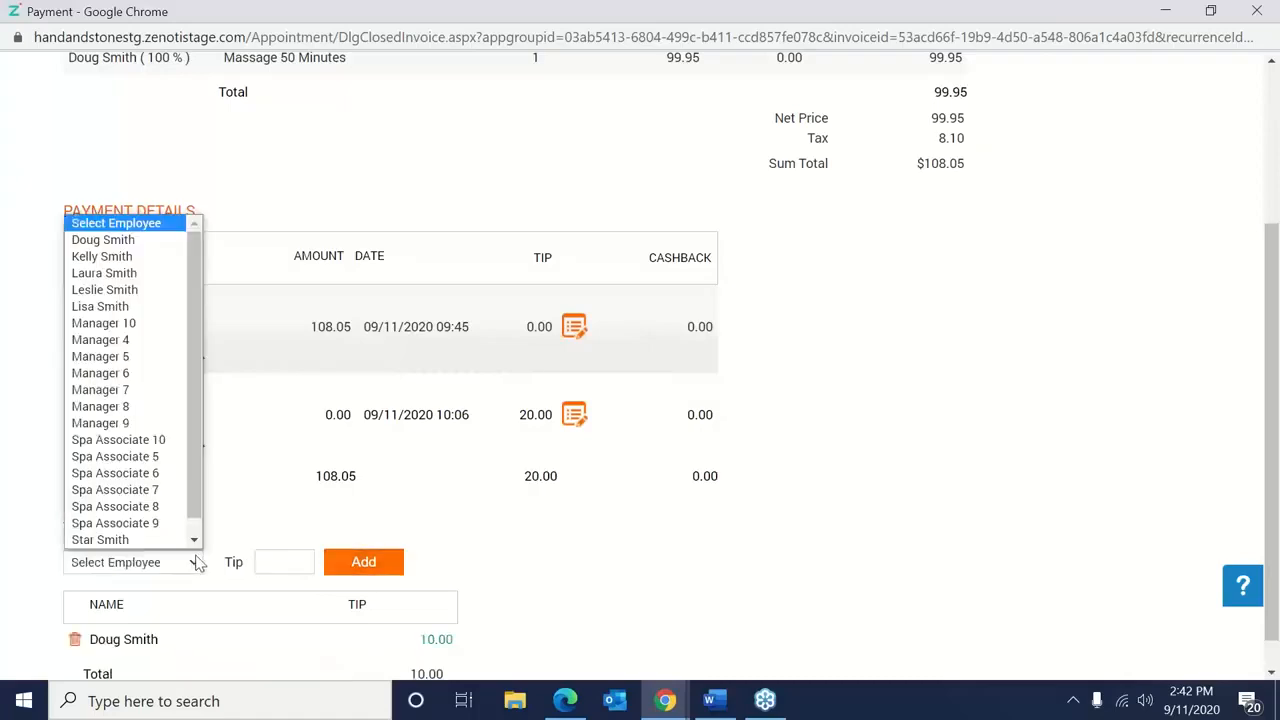
left_click(104, 273)
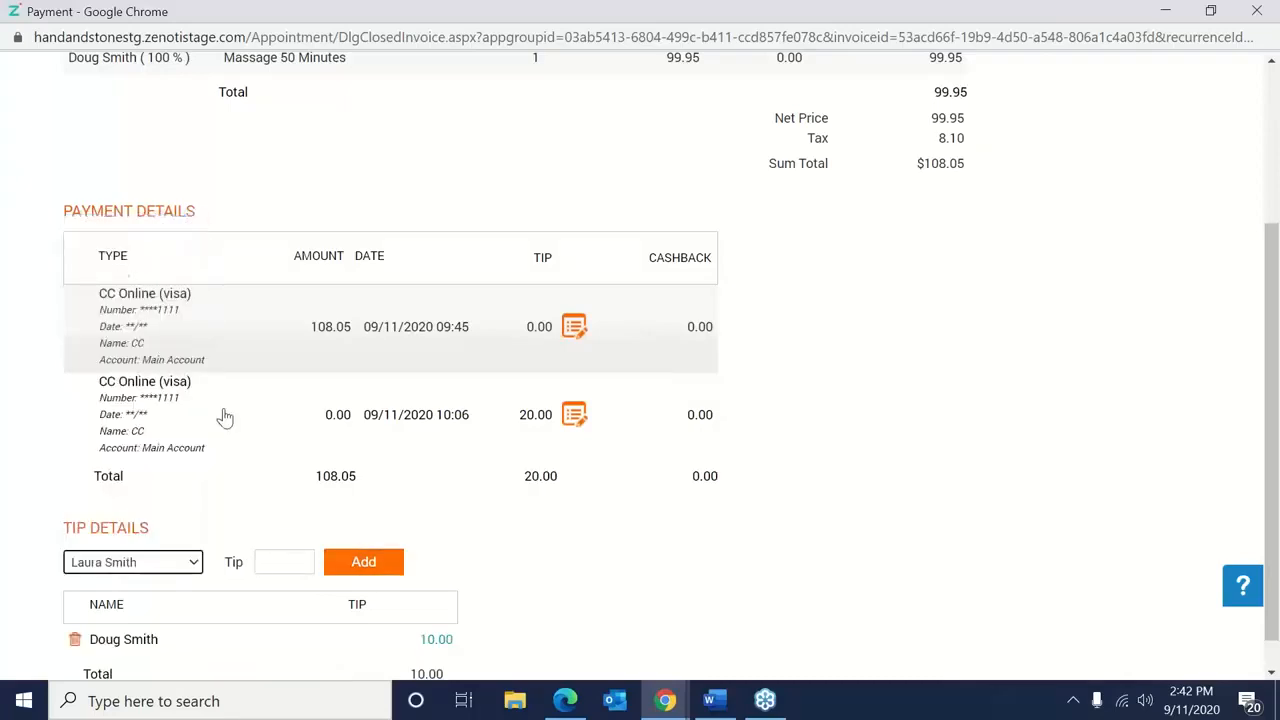
left_click(295, 563)
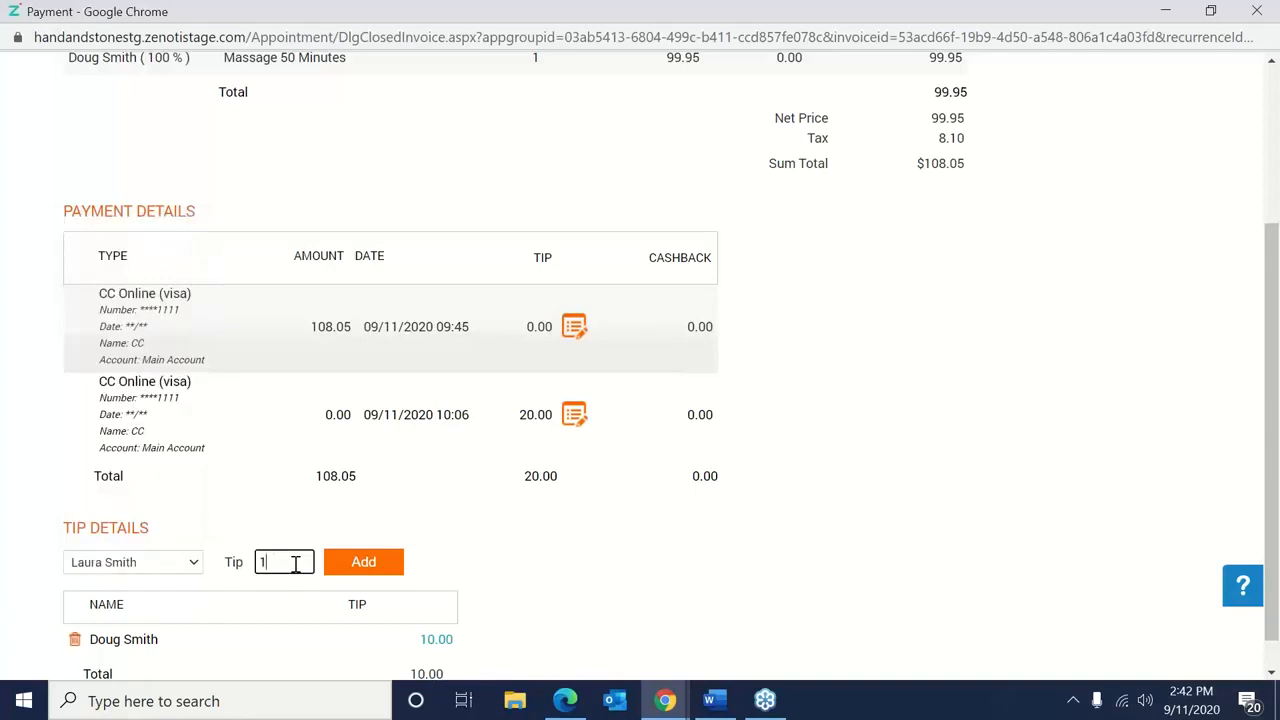
left_click(363, 562)
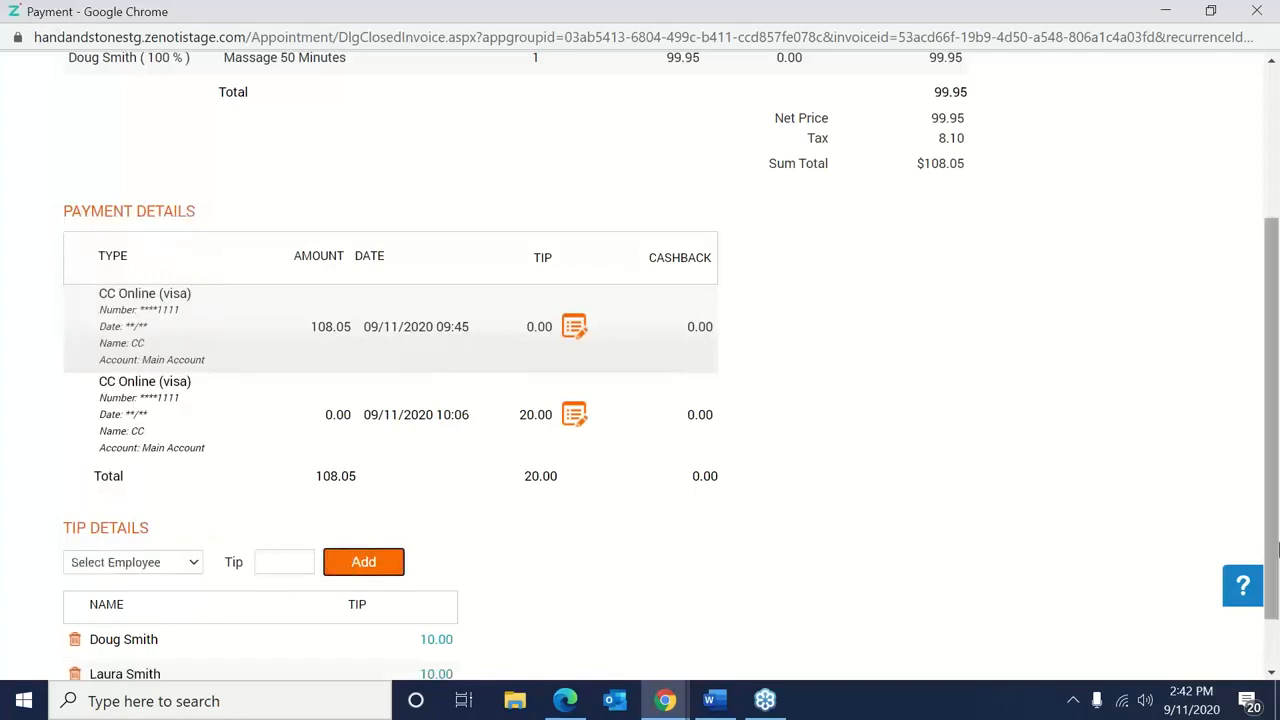
scroll(363, 562, "down", 1)
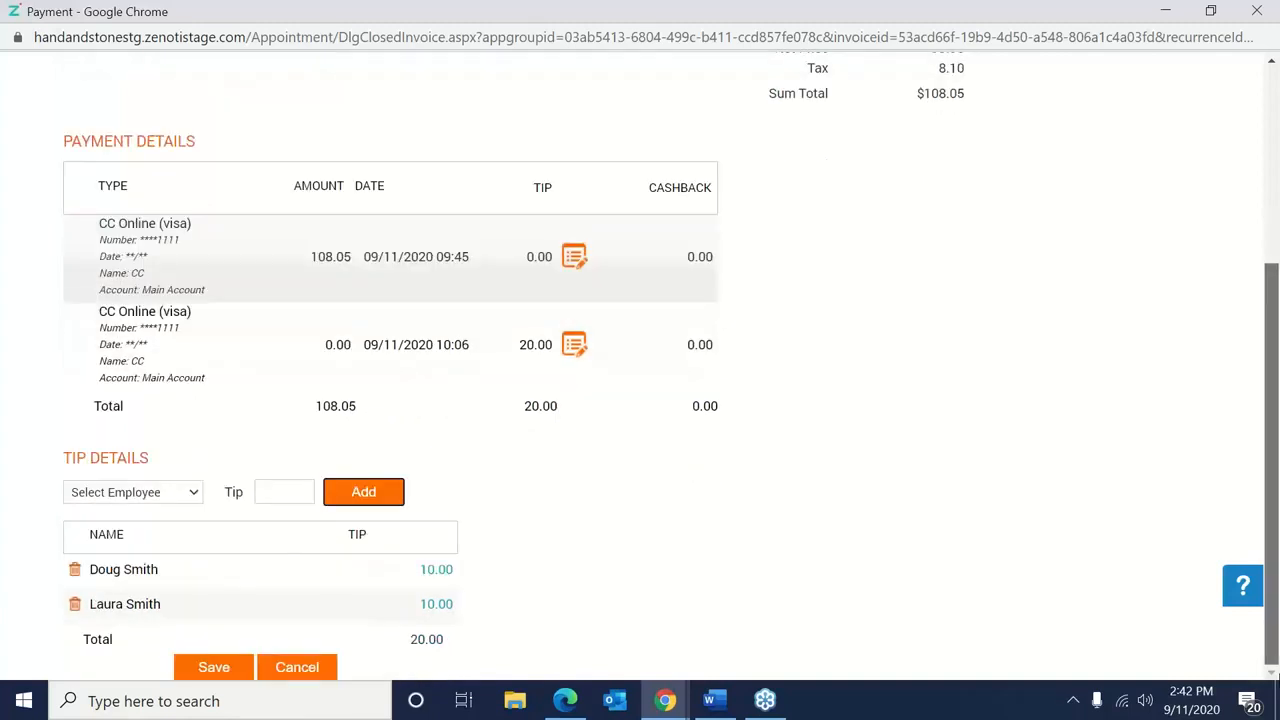
left_click(220, 677)
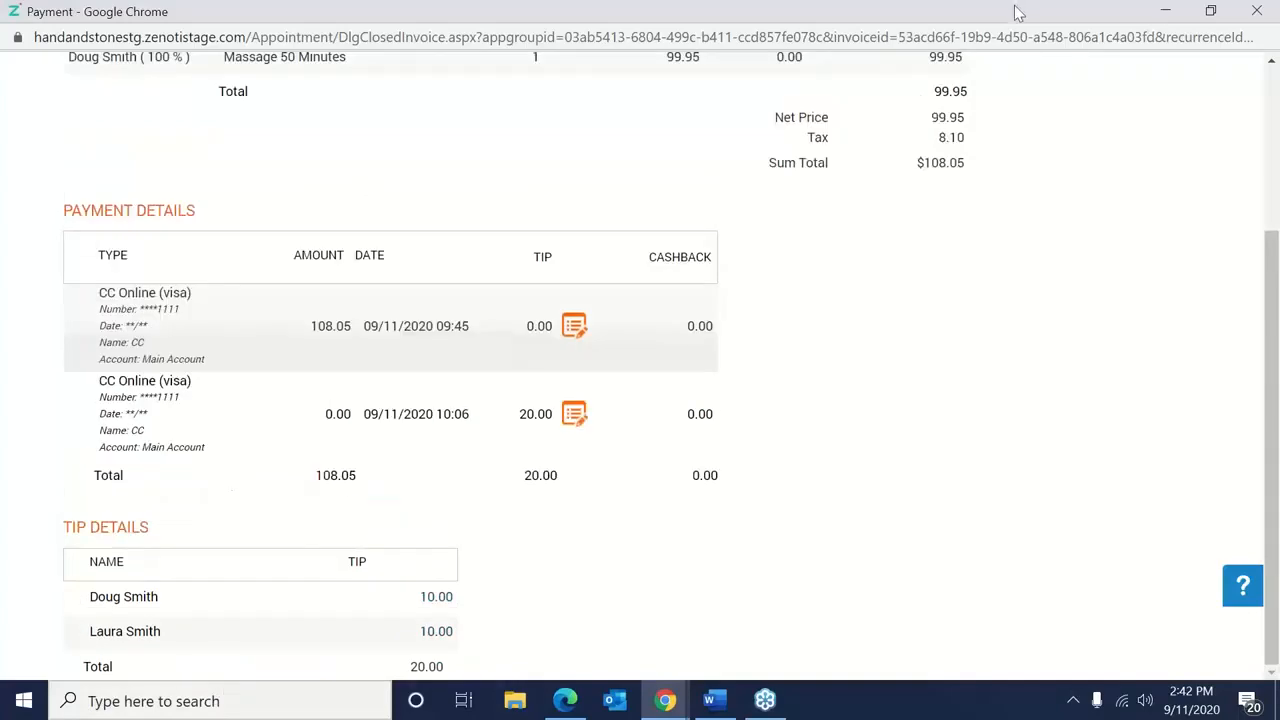
left_click_drag(1016, 11, 712, 94)
left_click(1036, 72)
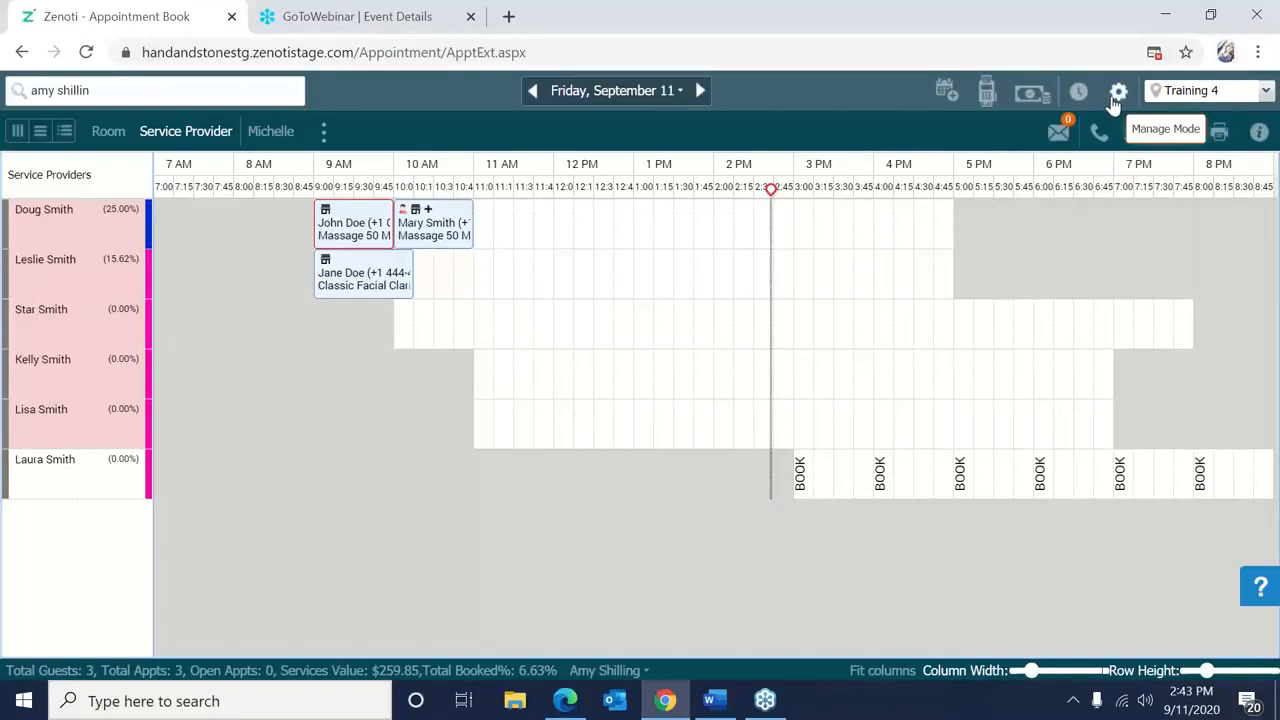
Go to the Employee sales reports and select the Tip Summary report.
left_click(1115, 96)
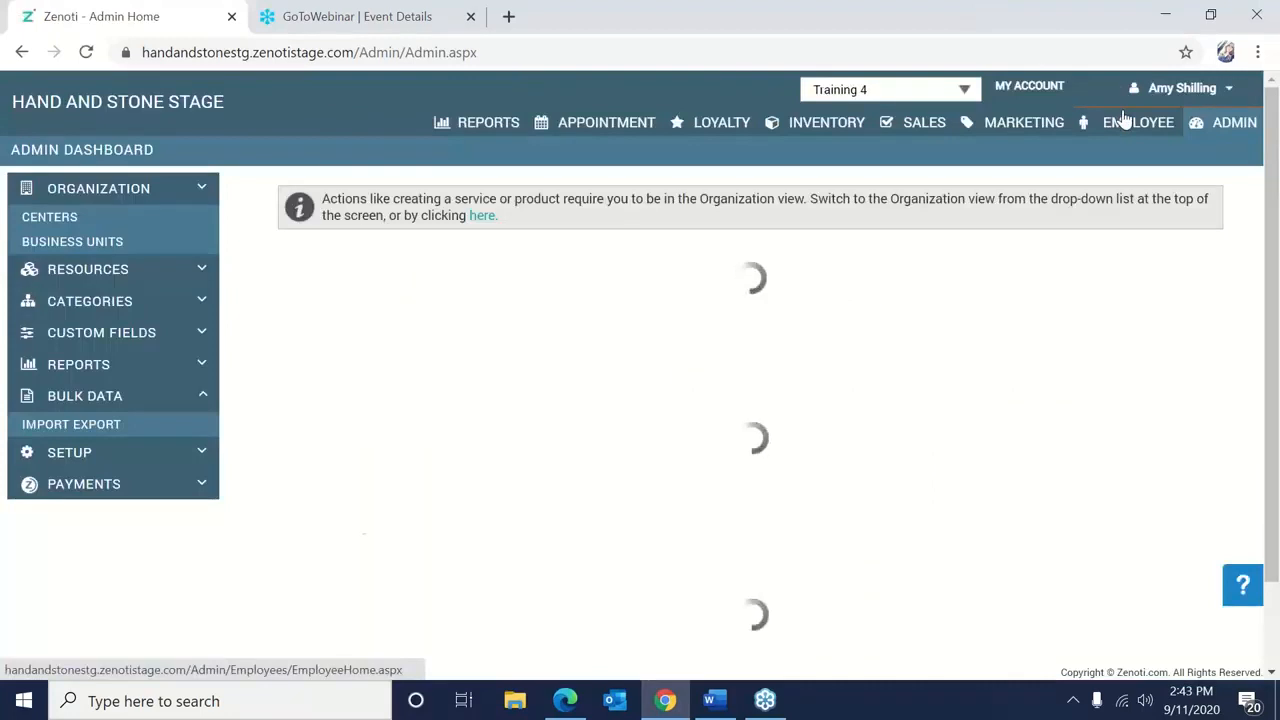
left_click(1125, 120)
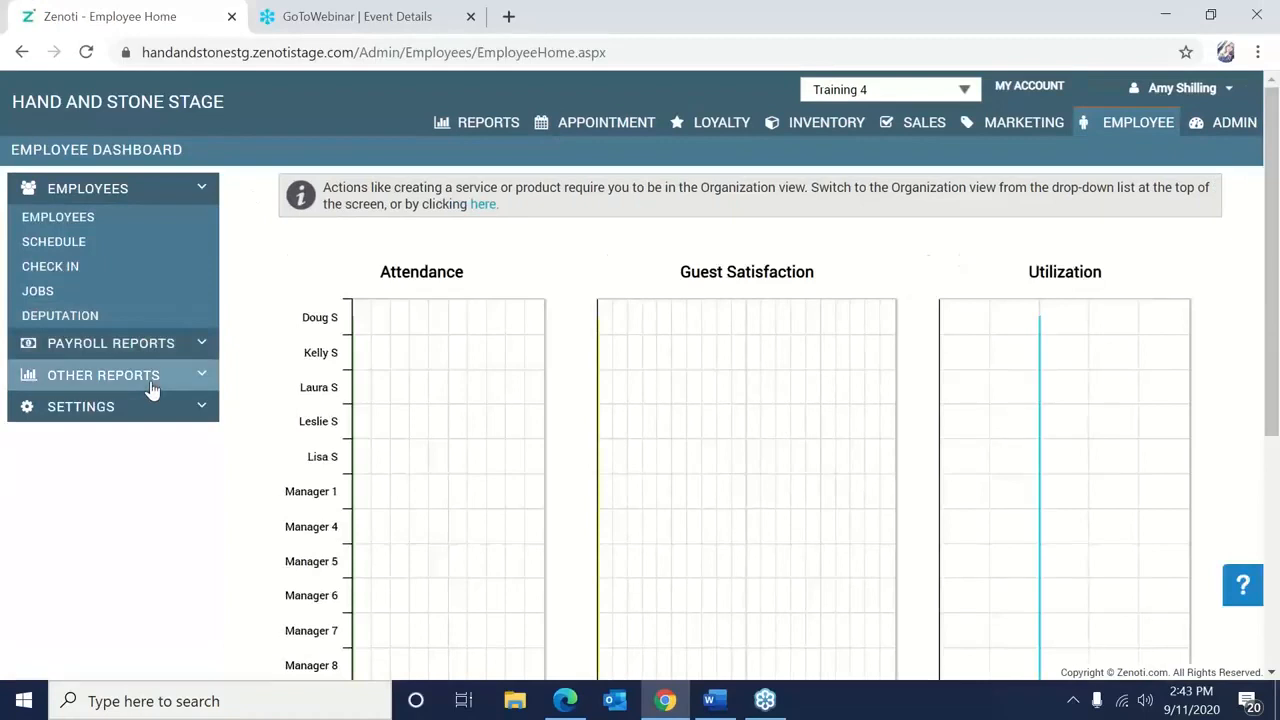
left_click(151, 385)
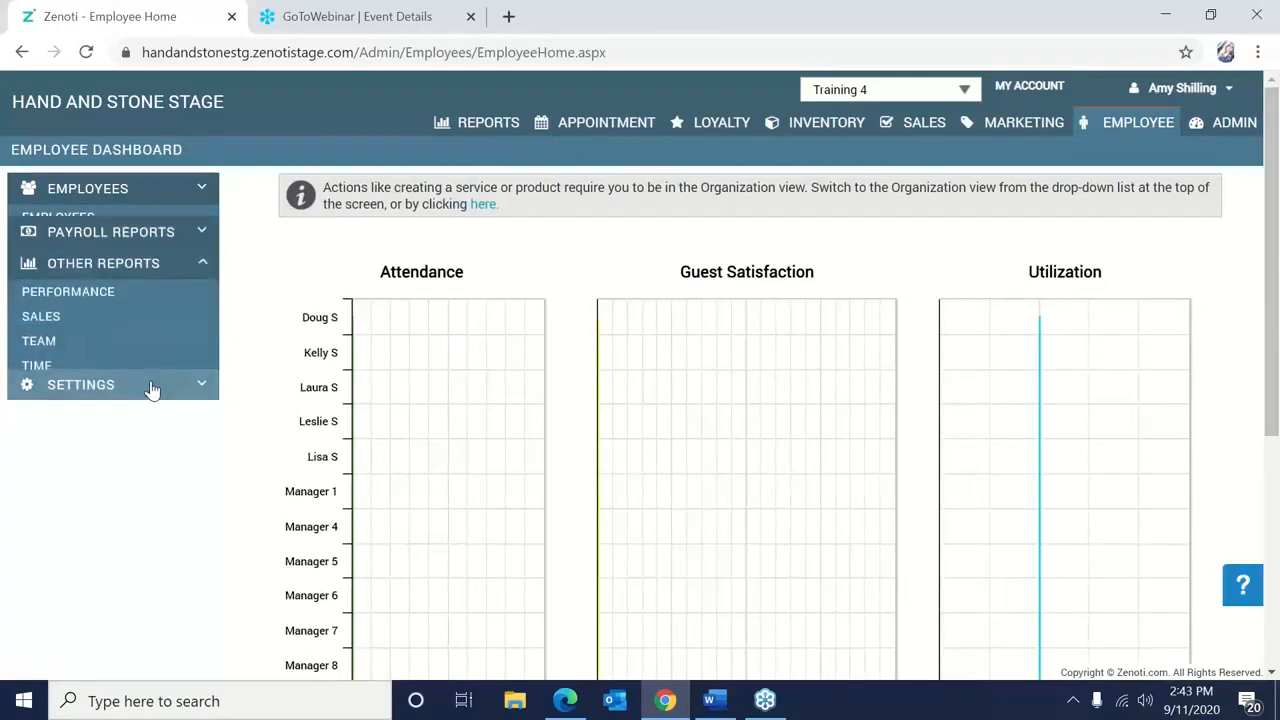
left_click(112, 318)
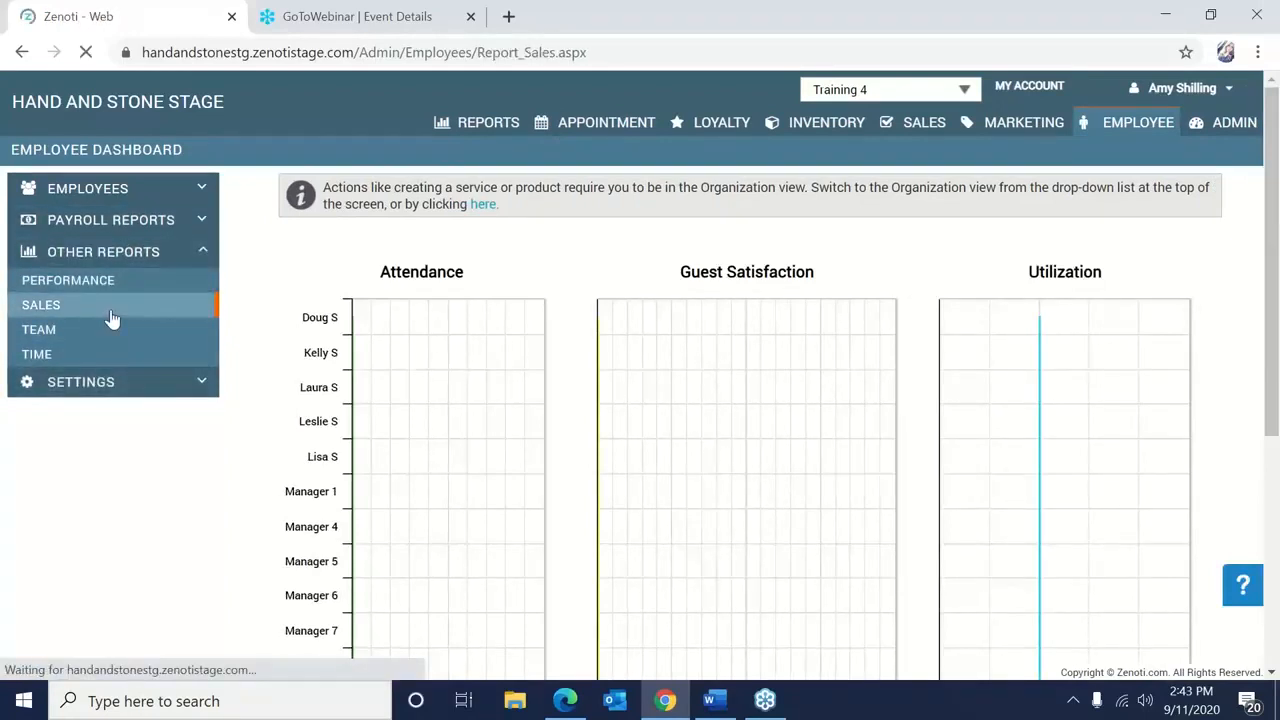
left_click(113, 245)
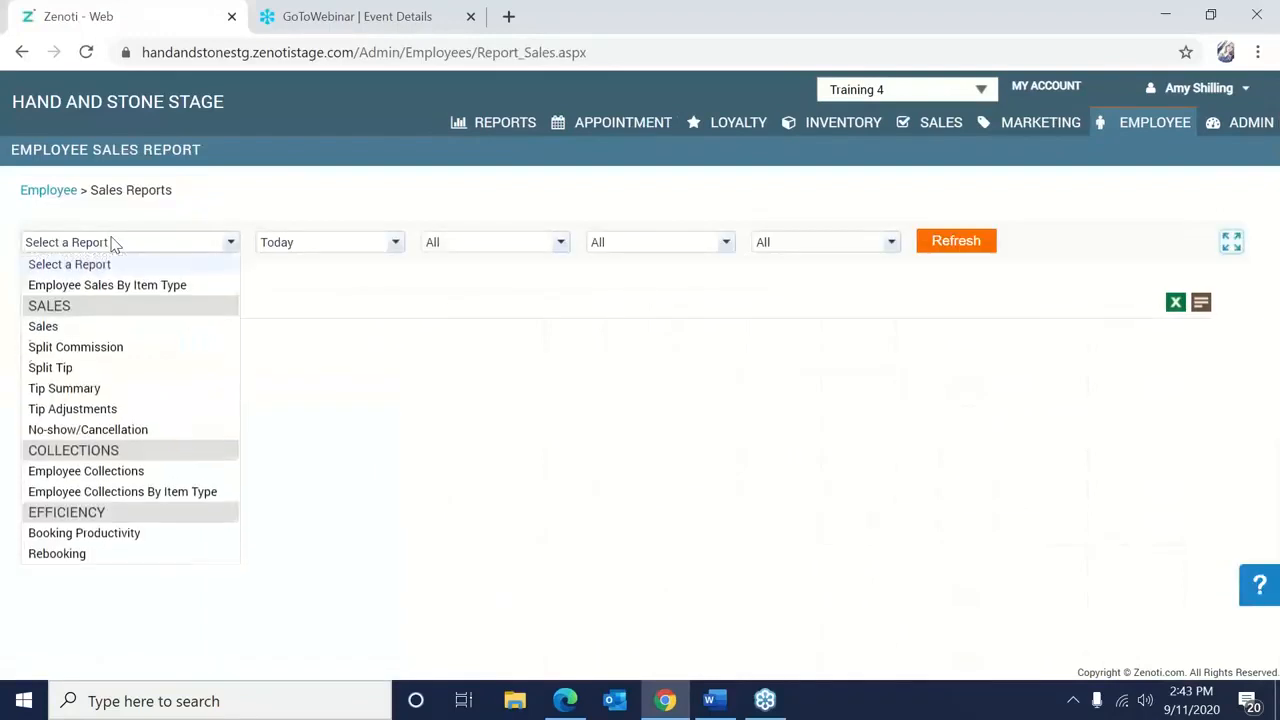
left_click(108, 390)
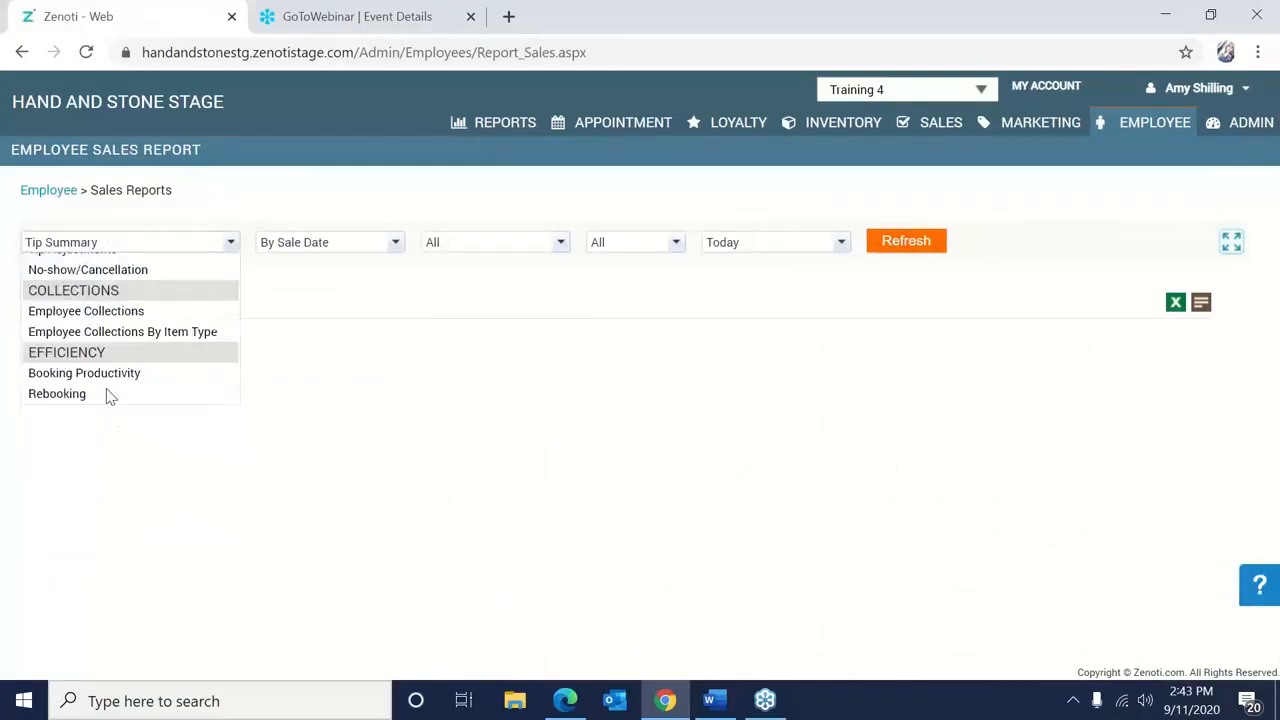
Run Tip Summary for Today, inspect the 10.00 split tip breakdown, then return to the appointment book.
left_click(393, 242)
left_click(504, 243)
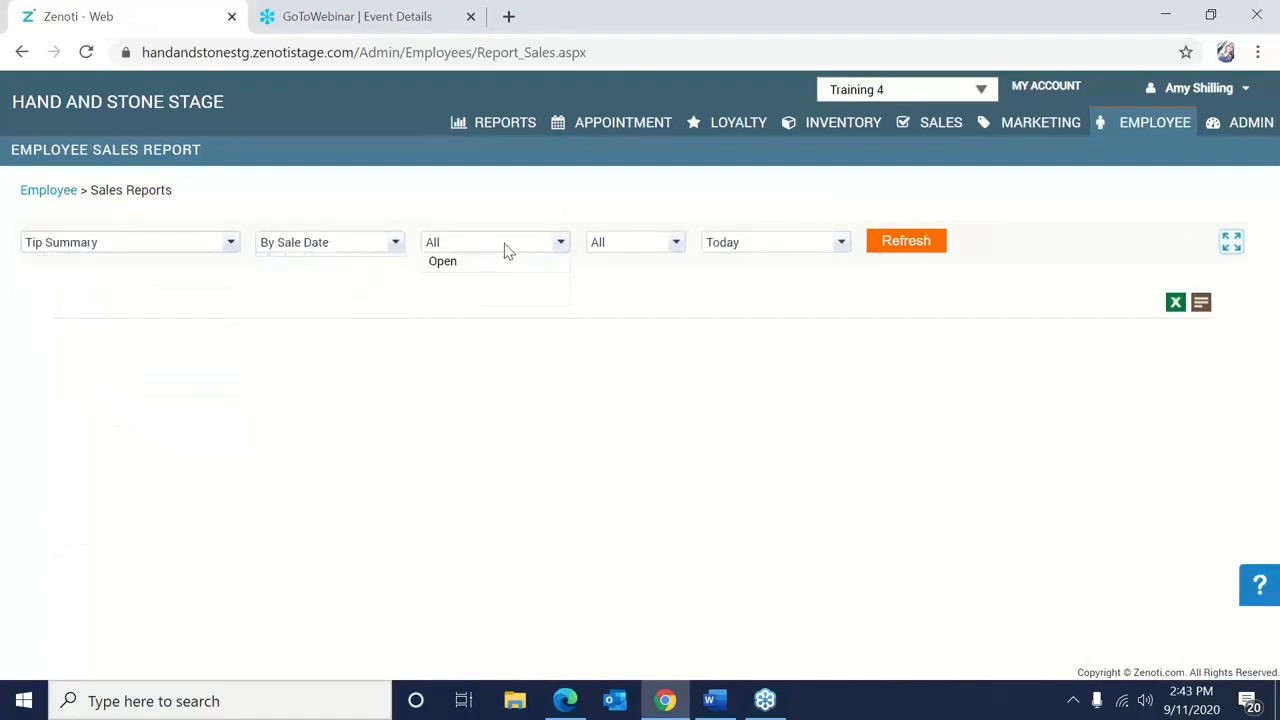
left_click(633, 213)
left_click(886, 250)
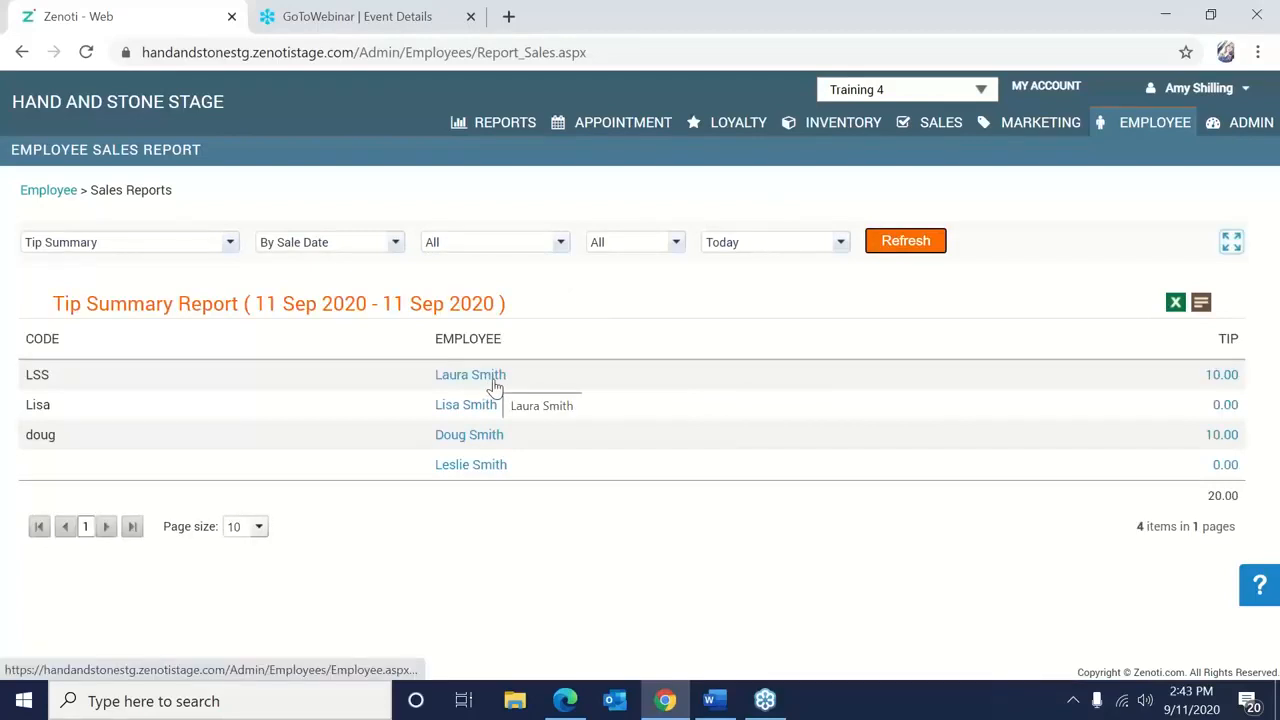
left_click(1220, 375)
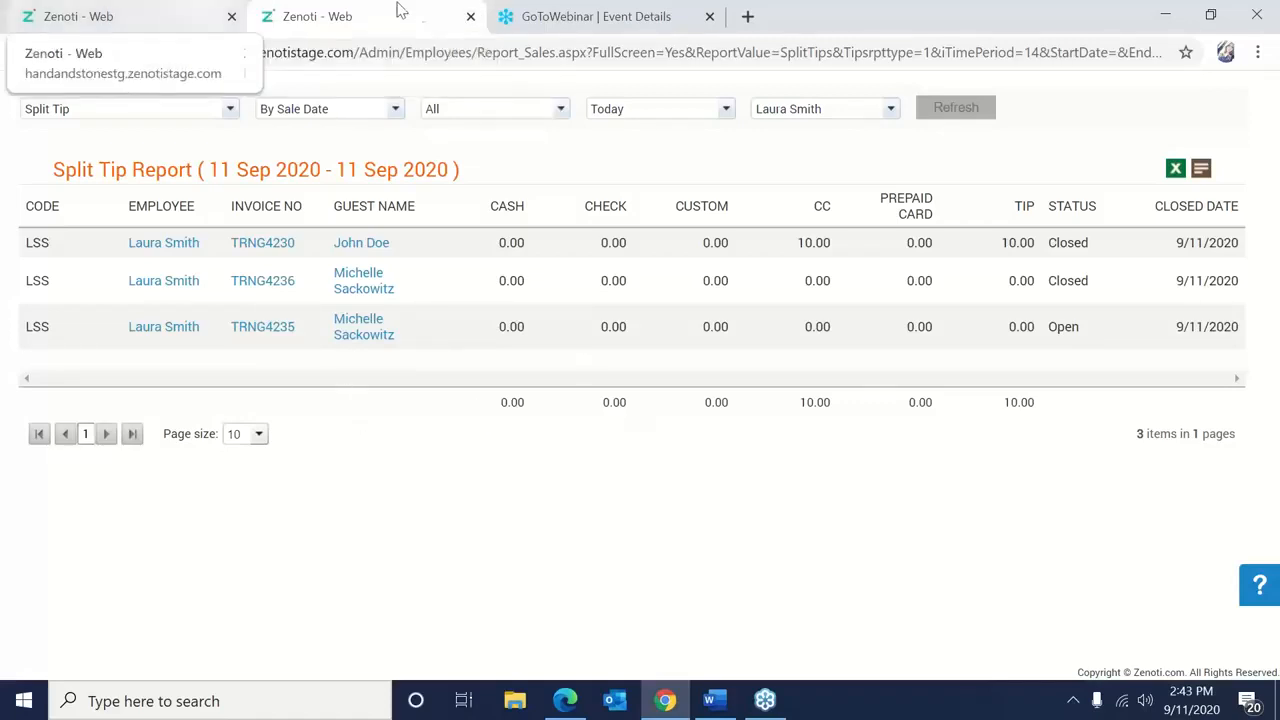
left_click(471, 17)
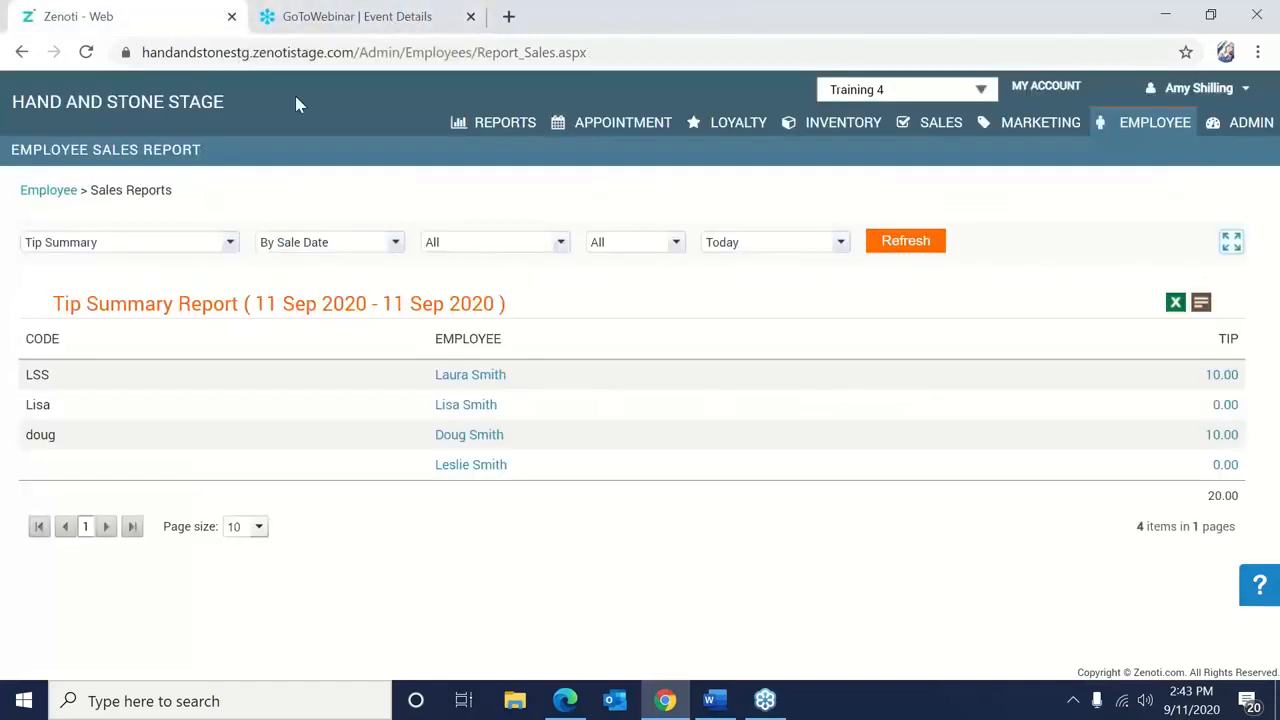
left_click(647, 124)
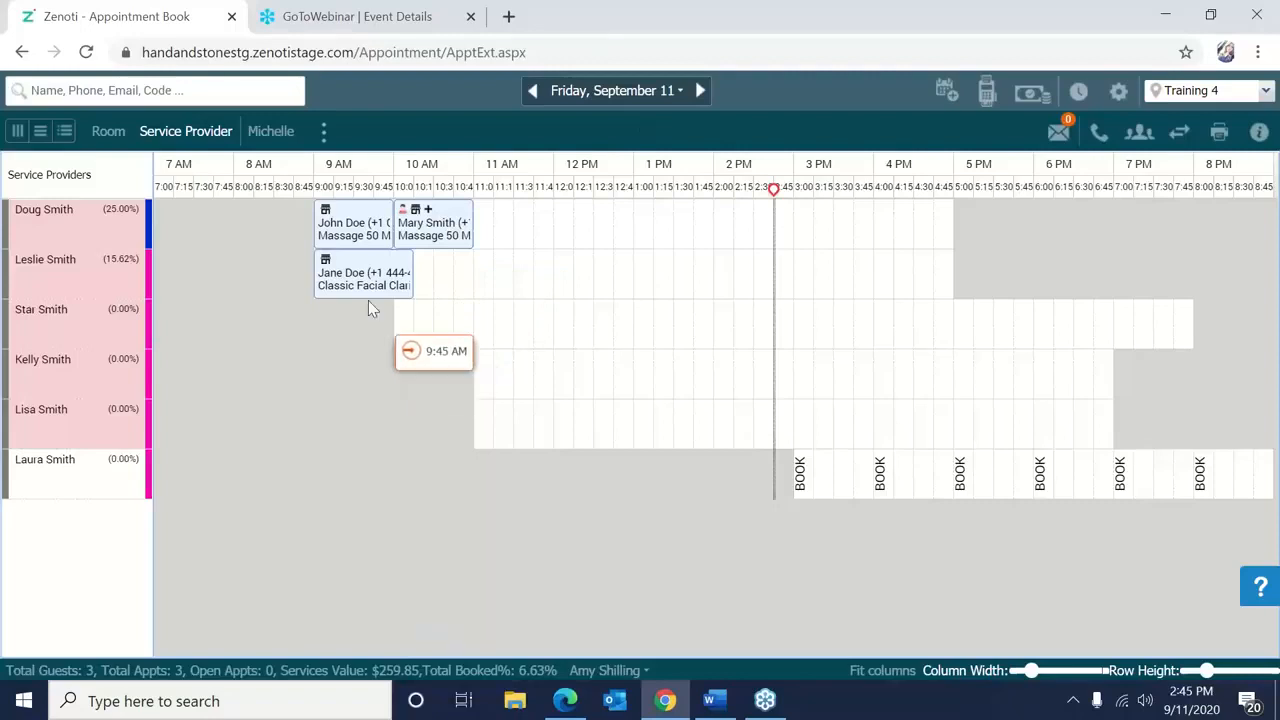
Open invoice TRNG4233 from the facial appointment's guest history and maximize it.
mouse_move(364, 304)
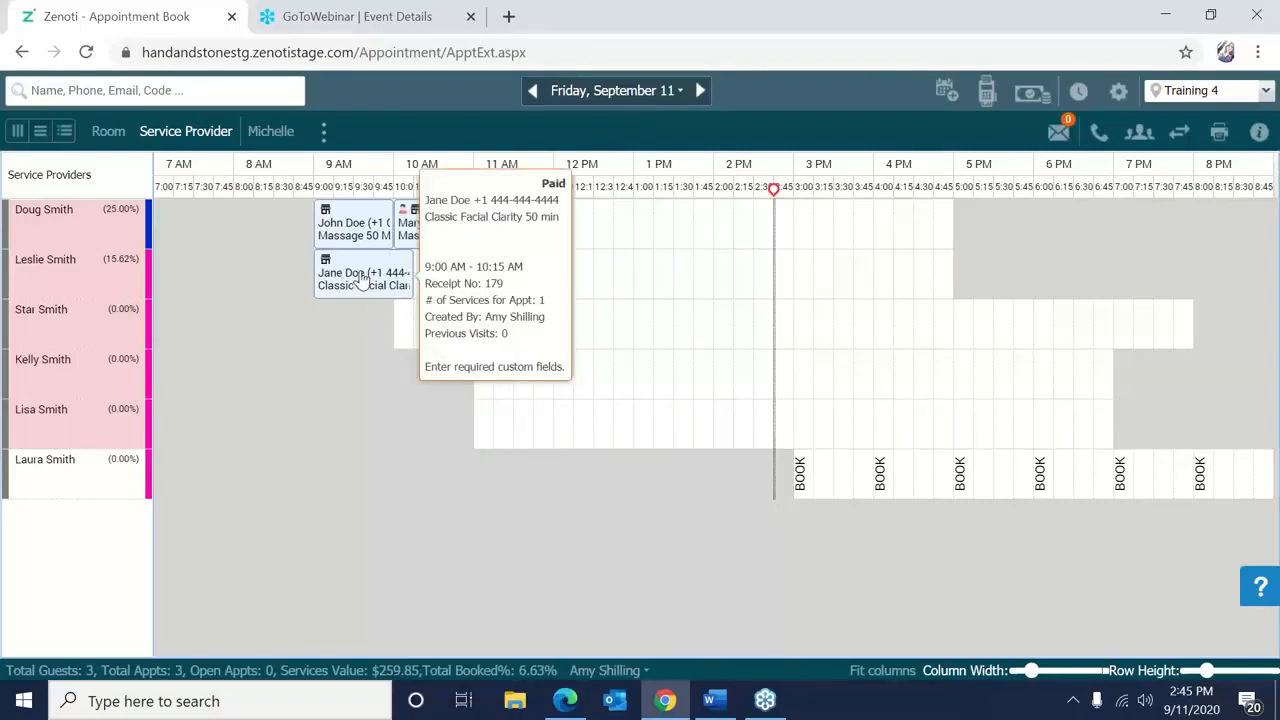
right_click(363, 281)
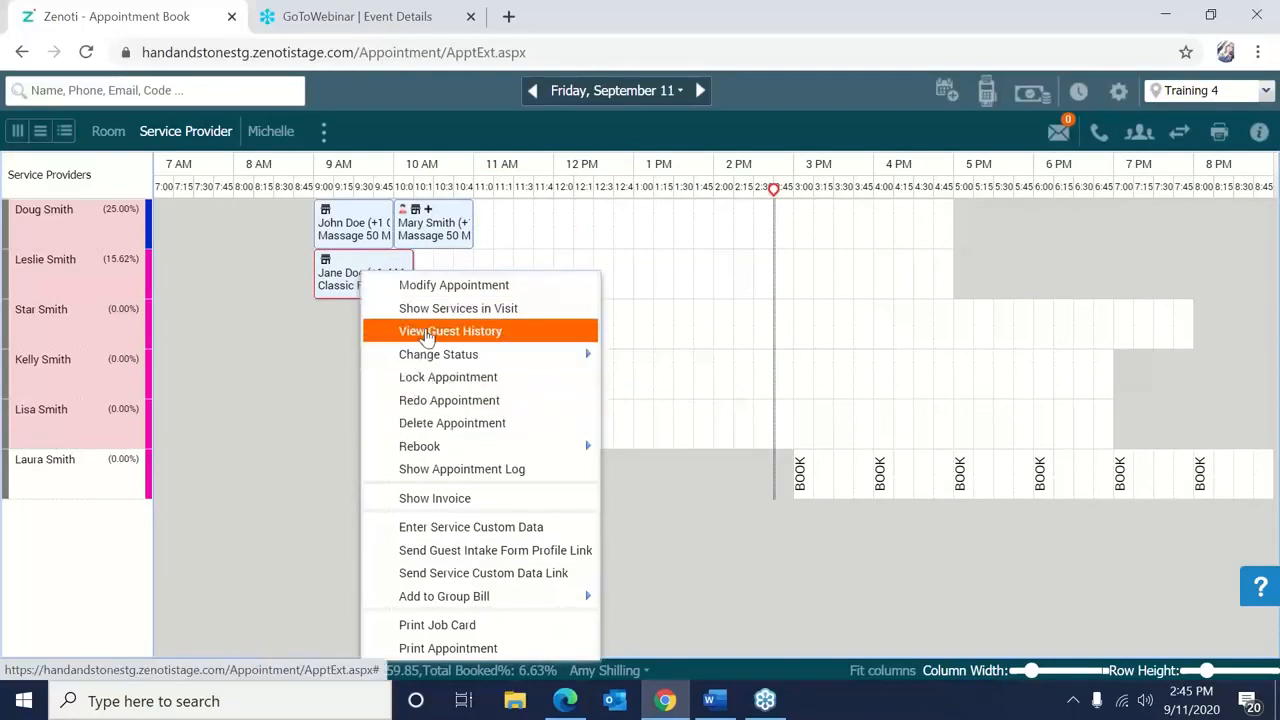
left_click(426, 333)
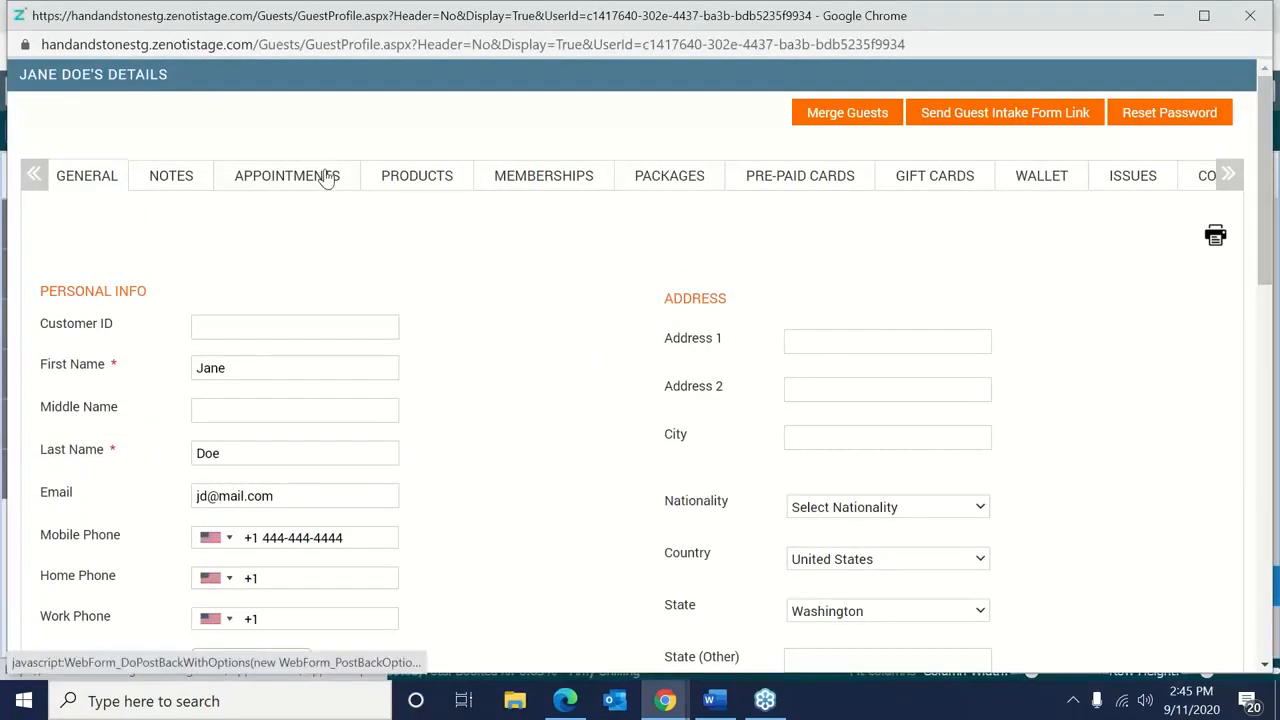
left_click(325, 176)
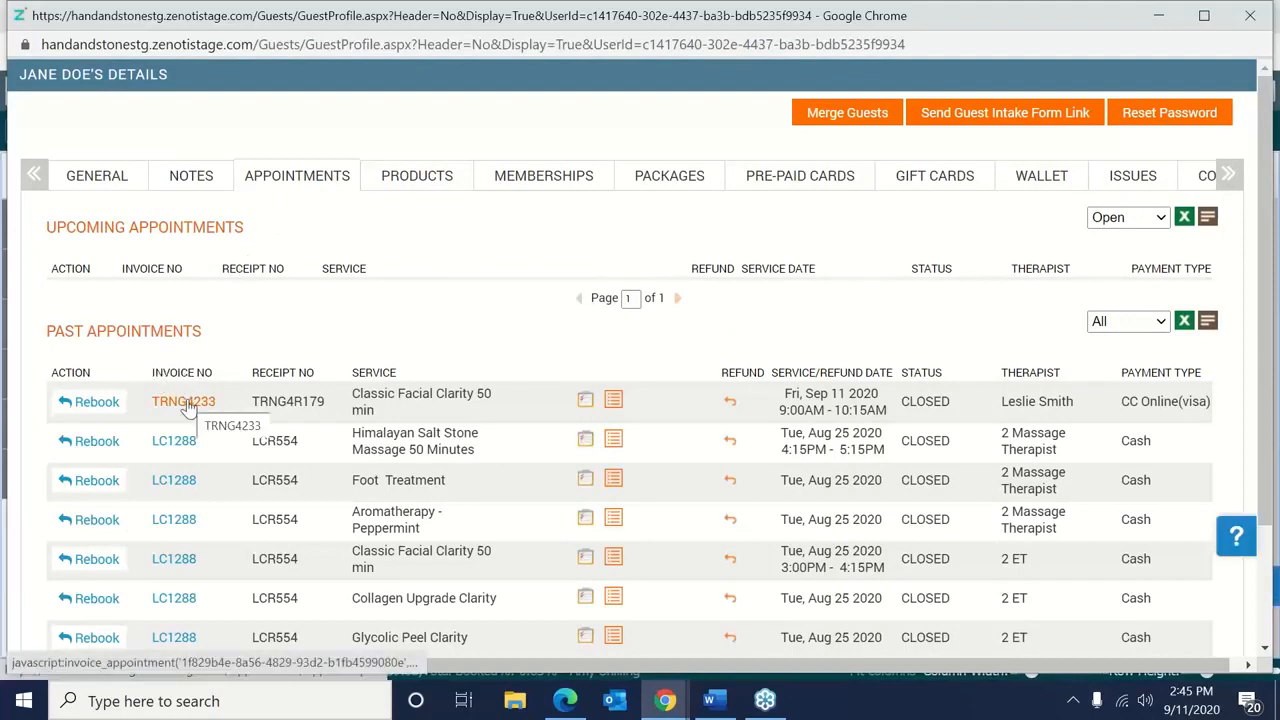
left_click(189, 408)
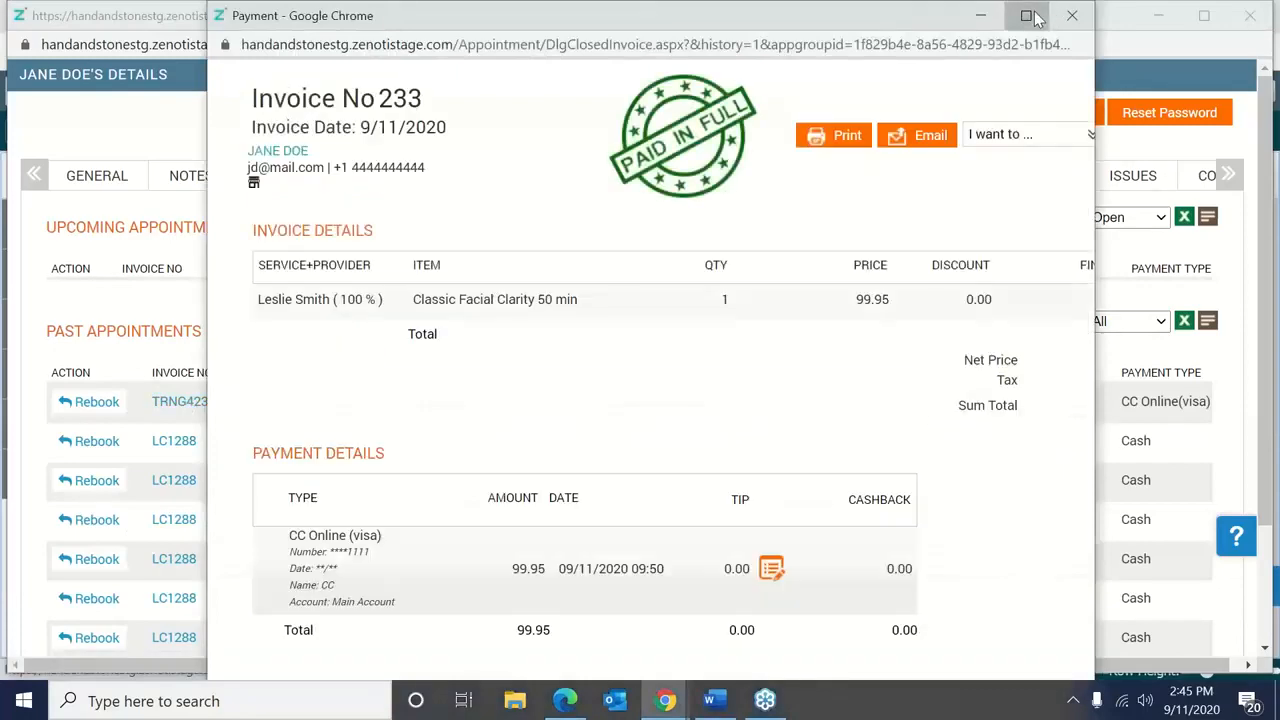
left_click(1030, 14)
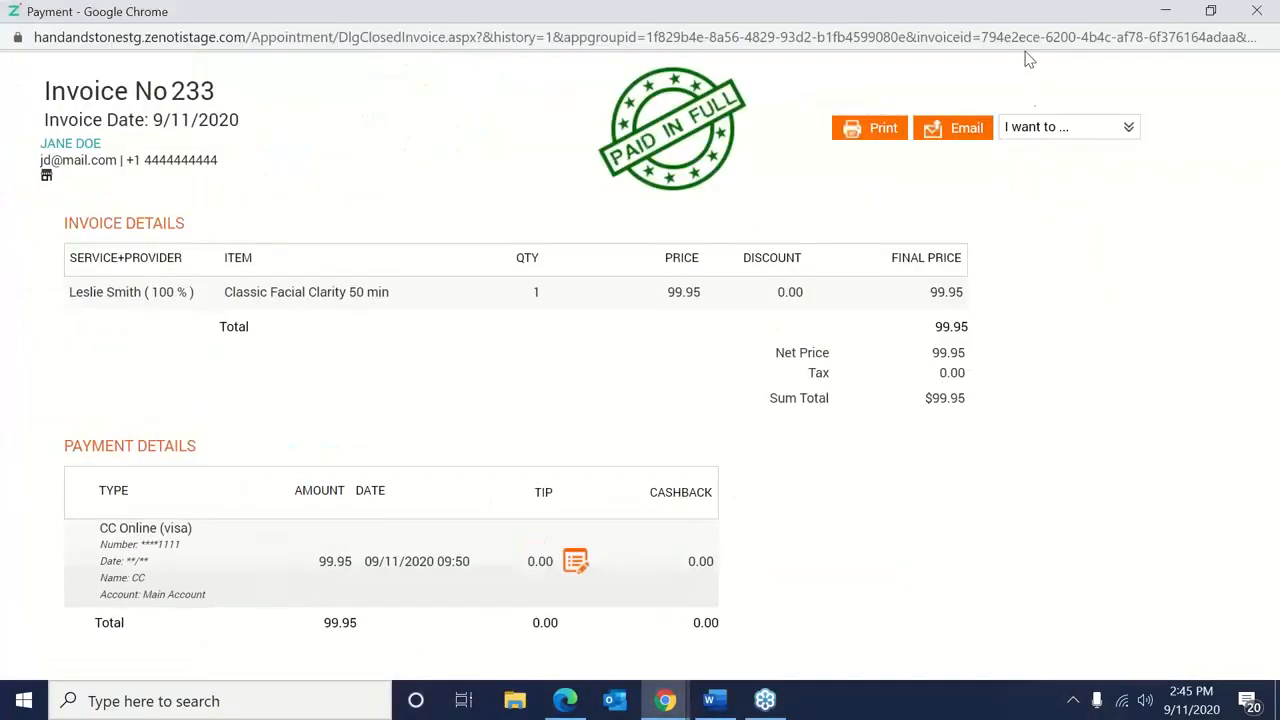
Reopen invoice 233 by entering the login username, password and the comment 'Edit'.
left_click(1036, 136)
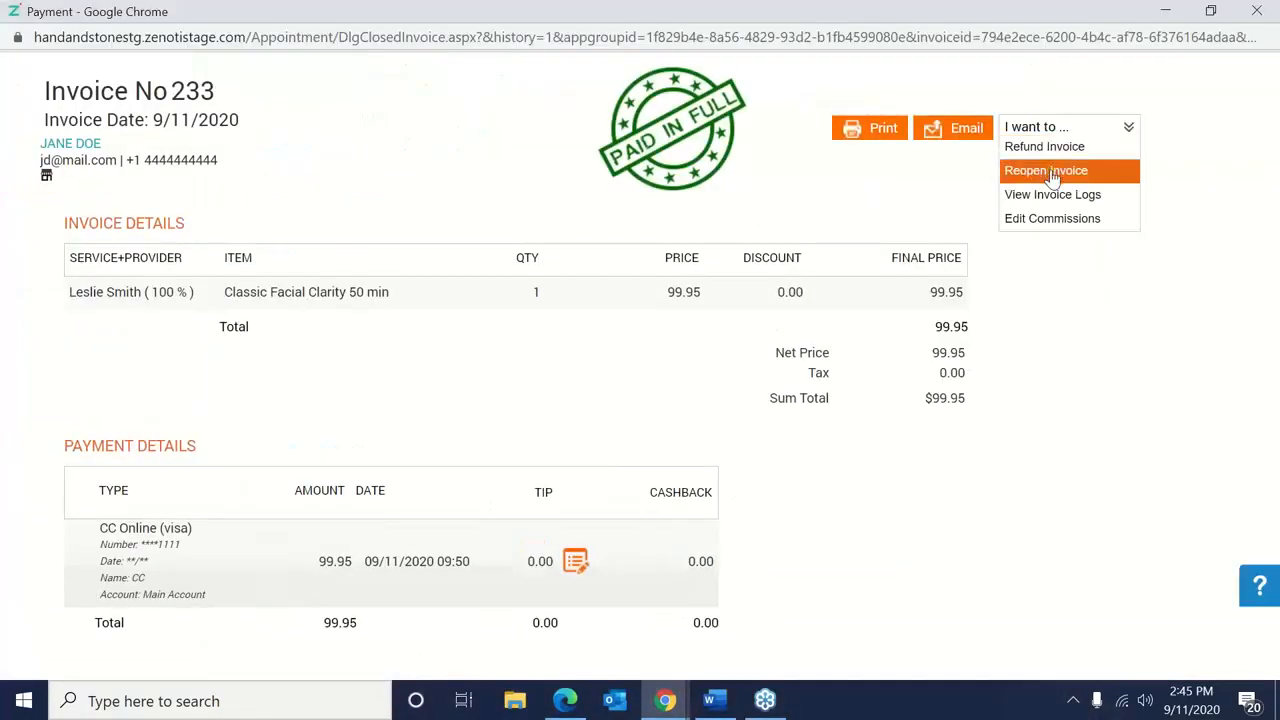
left_click(1050, 173)
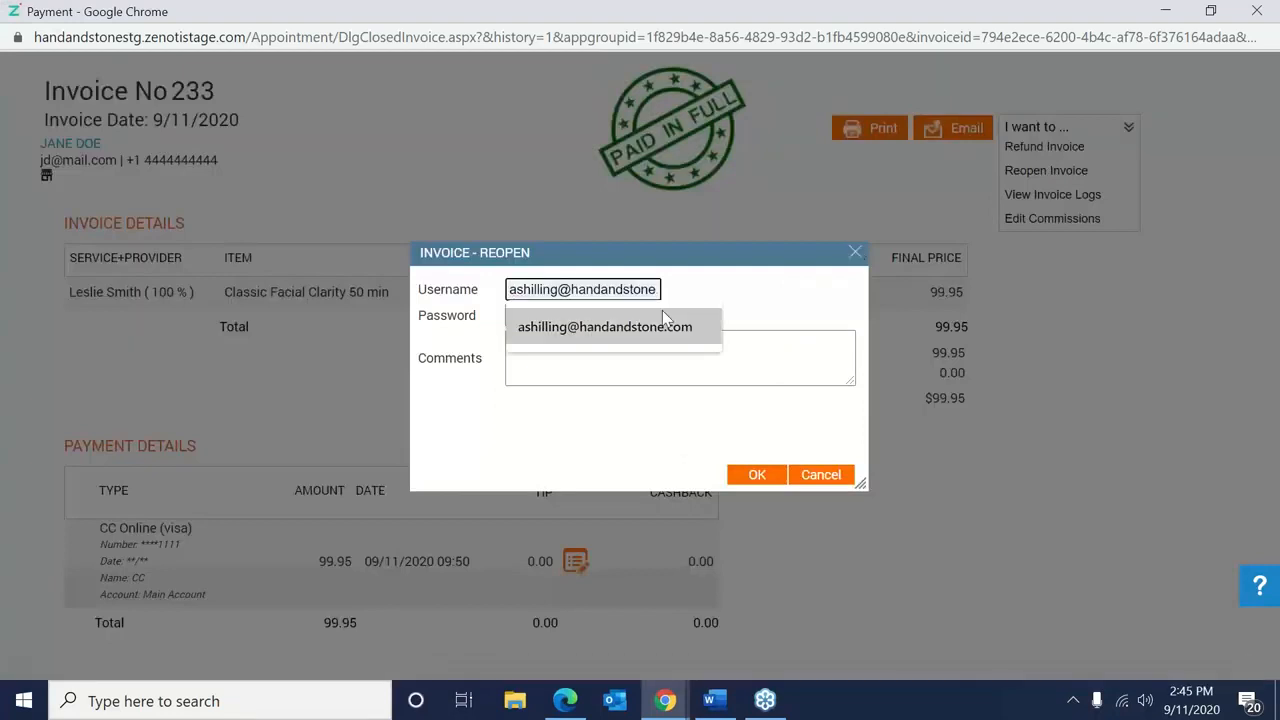
left_click(662, 318)
left_click(625, 312)
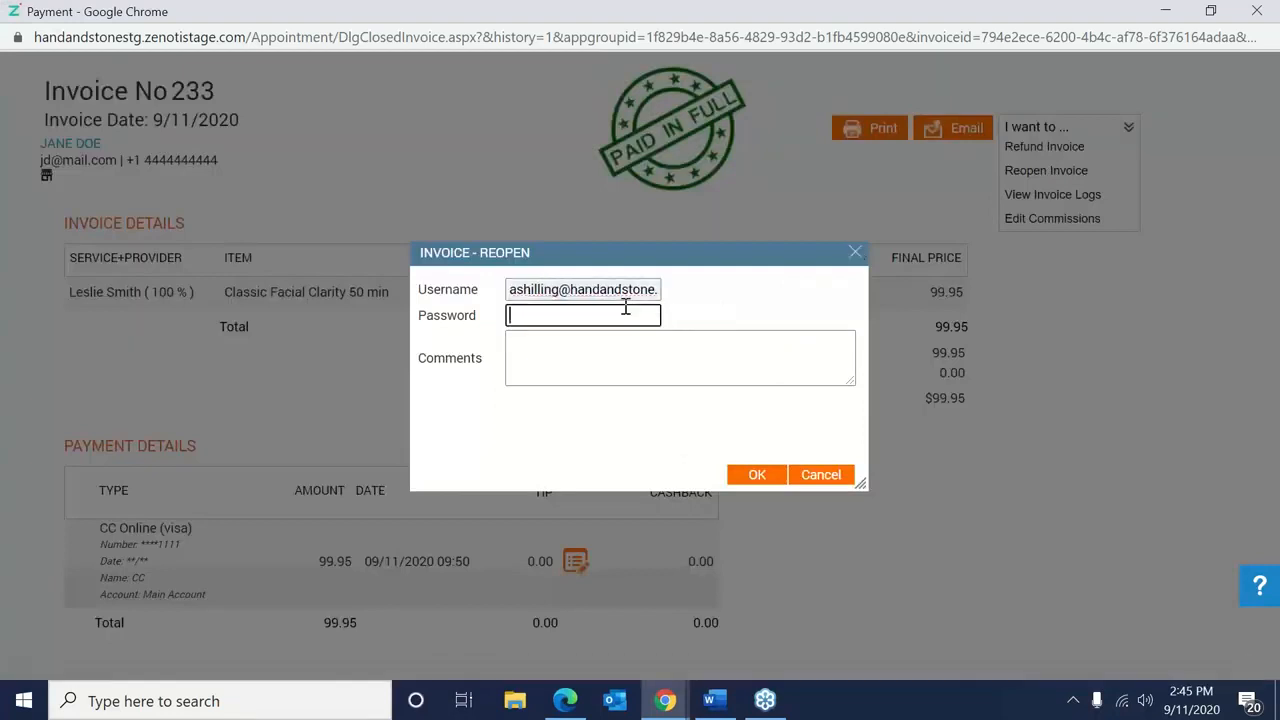
type("*********")
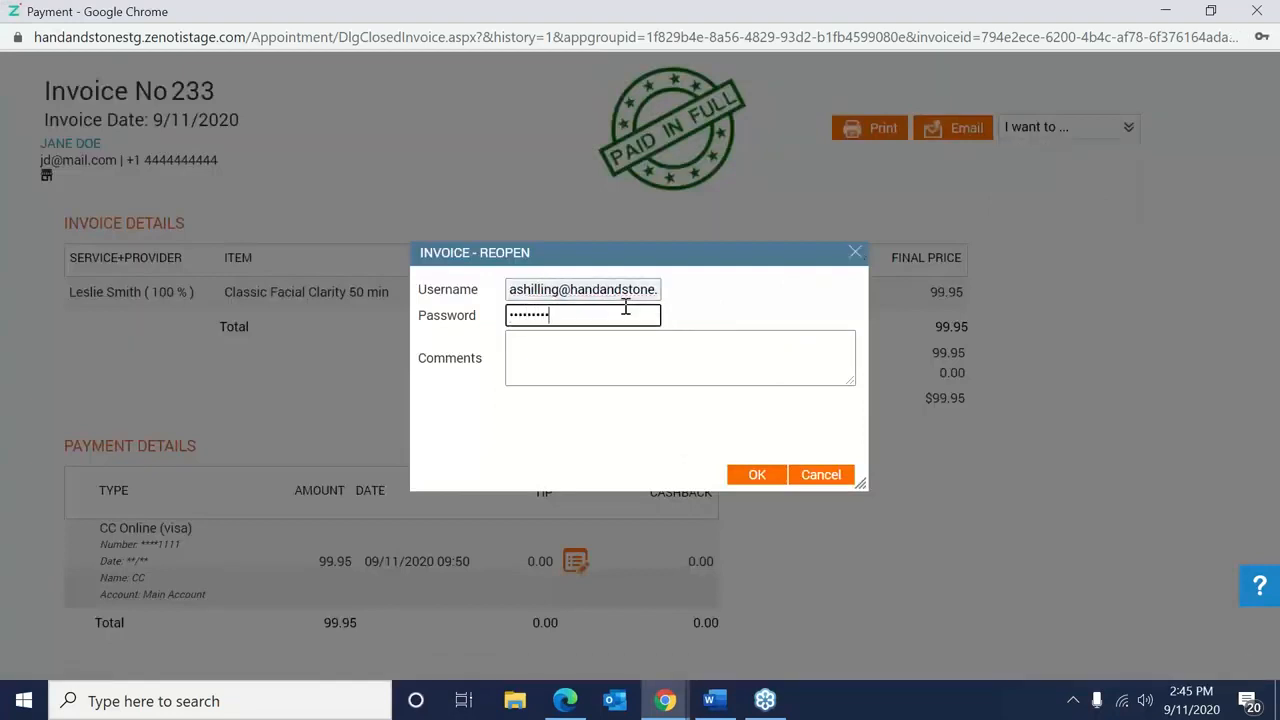
left_click(580, 351)
type("Edit")
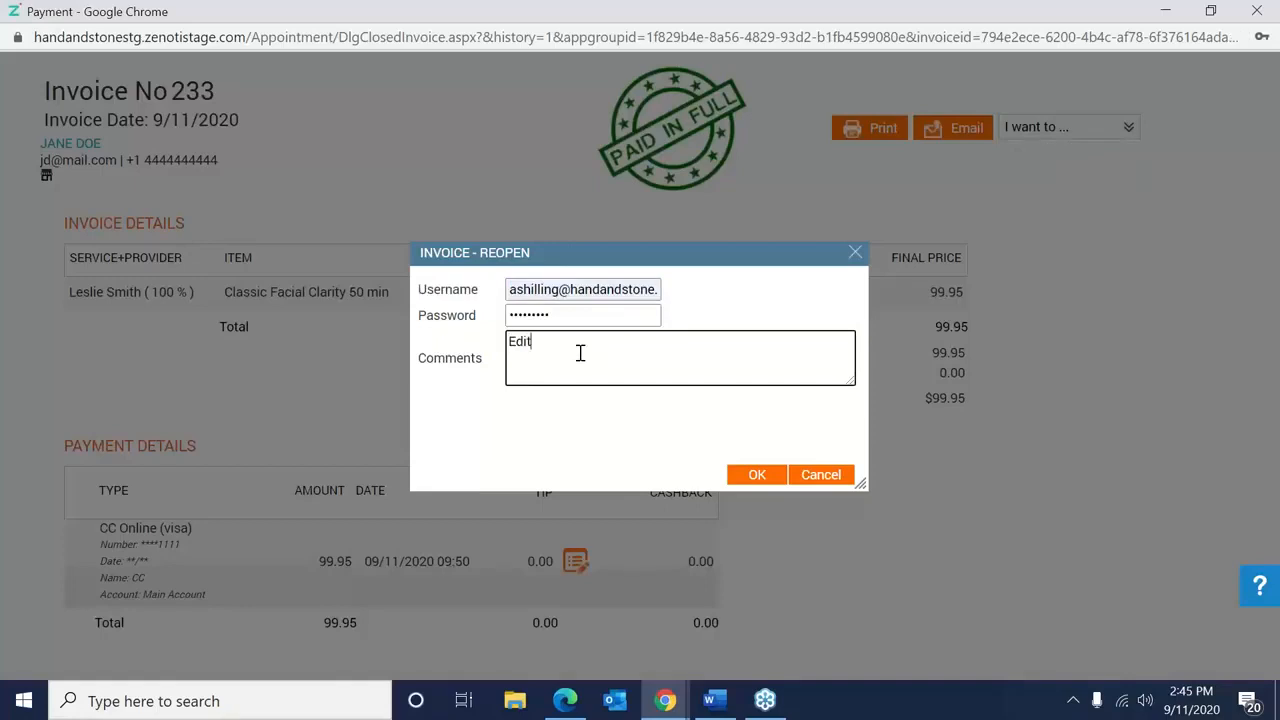
left_click(740, 472)
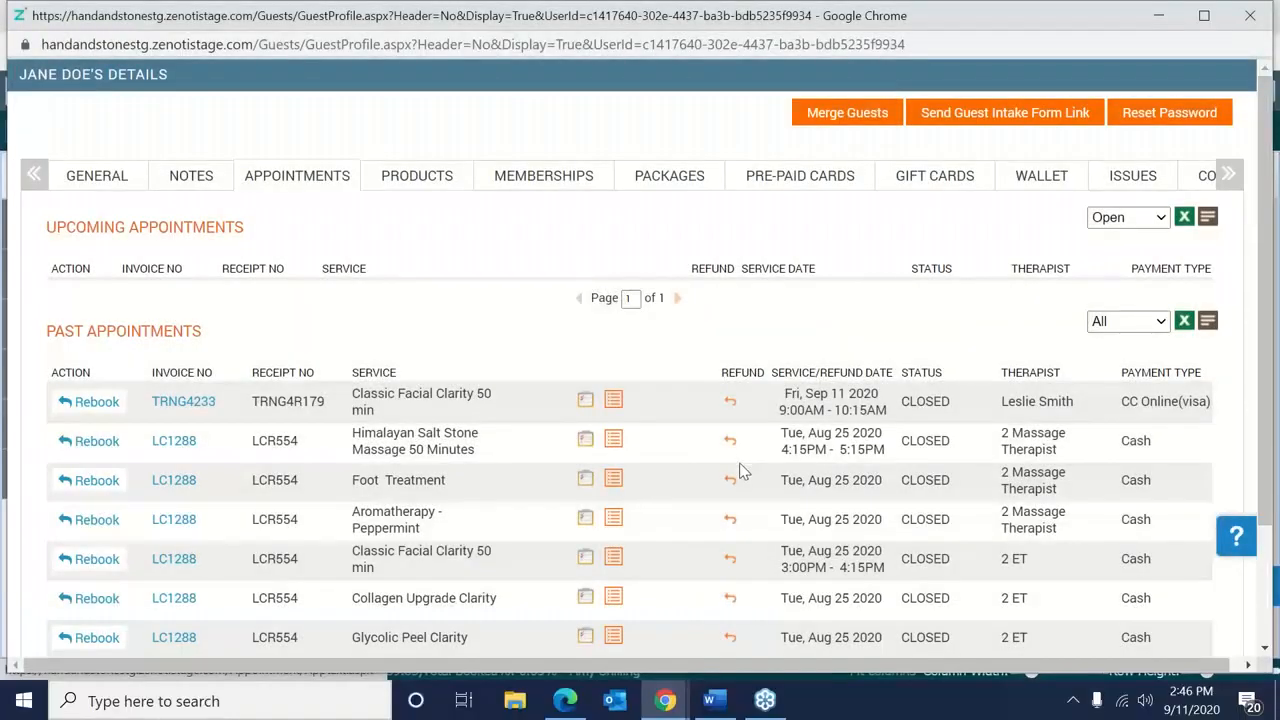
View invoice TRNG4233 again, then close it and the guest profile window.
left_click(183, 402)
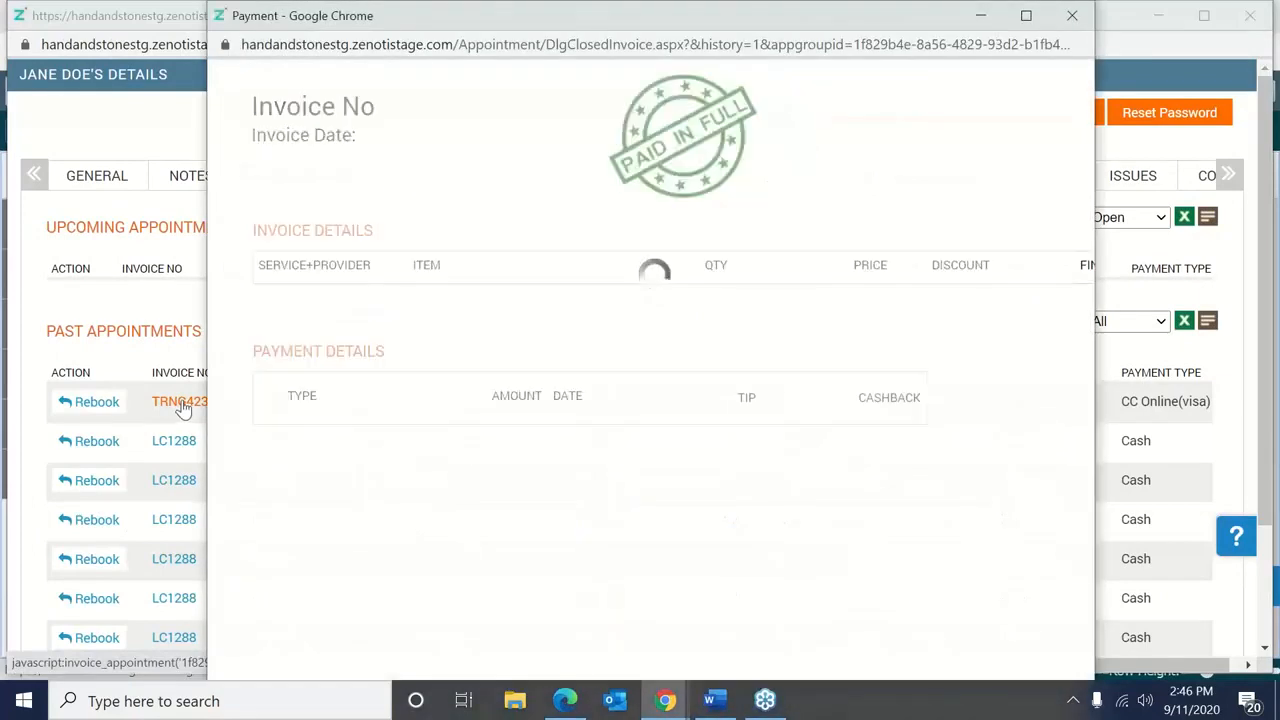
left_click(1037, 20)
left_click_drag(872, 18, 845, 85)
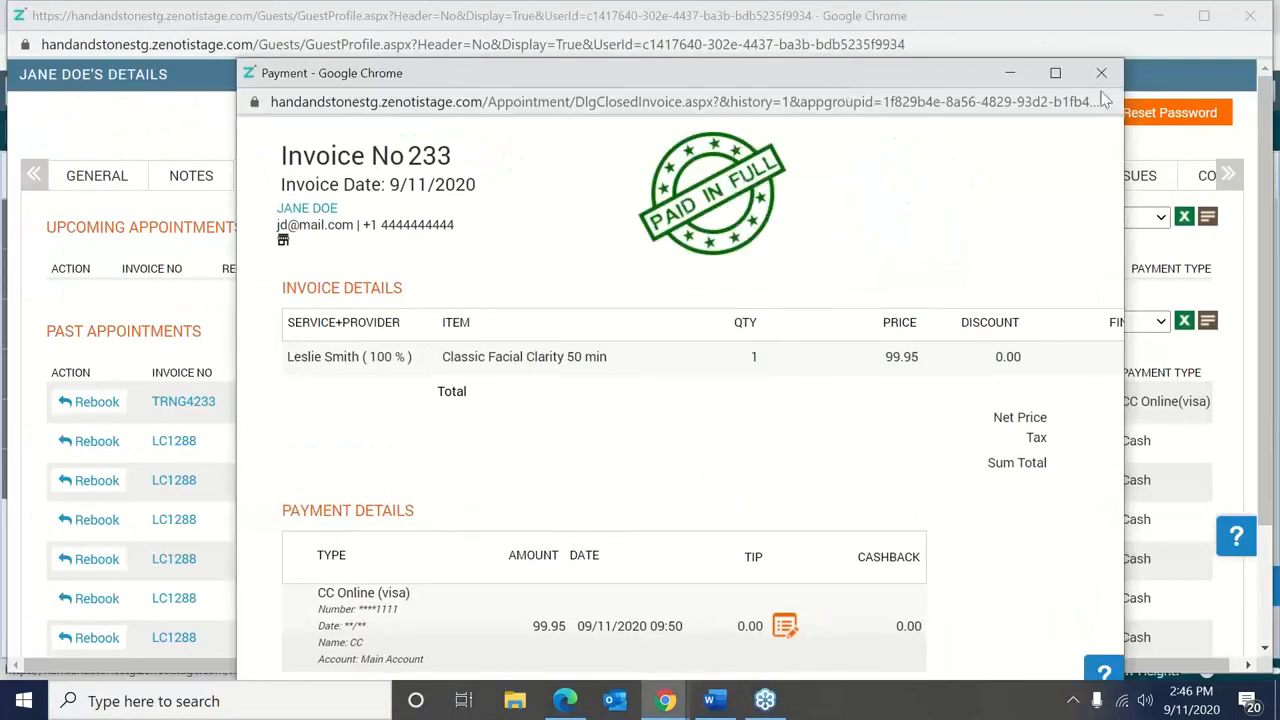
left_click(1101, 73)
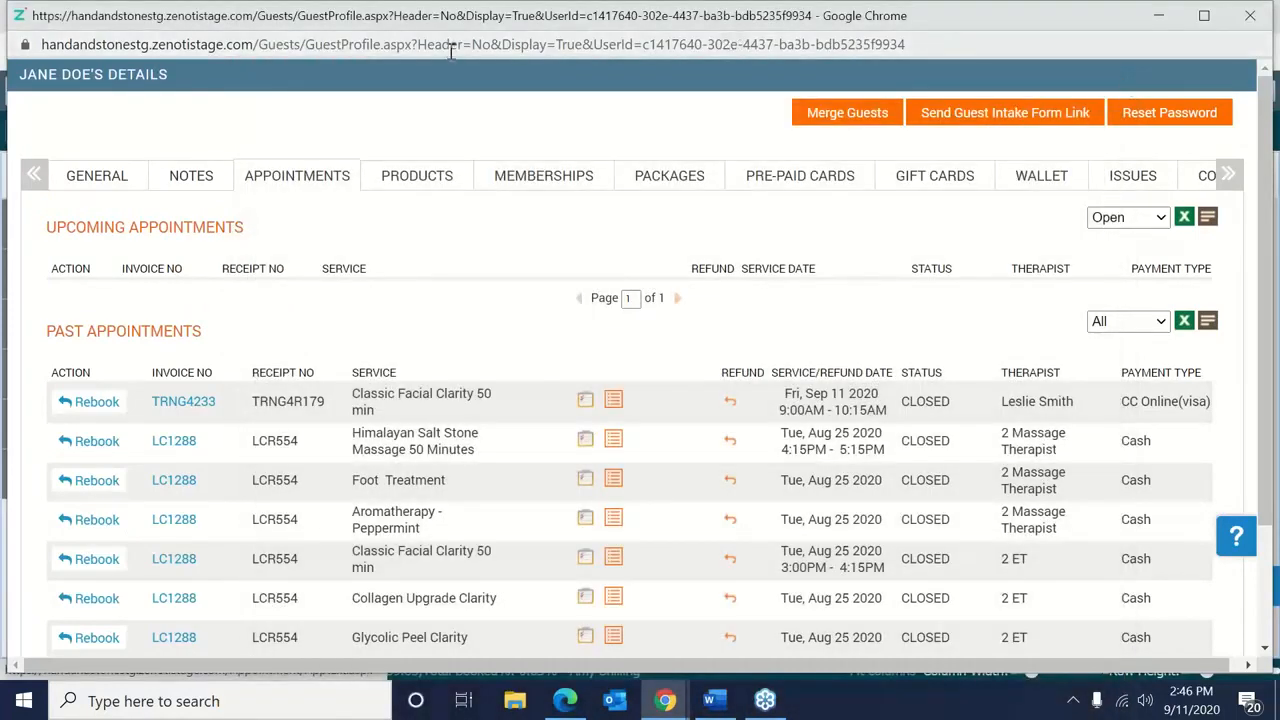
left_click(451, 51)
left_click(450, 50)
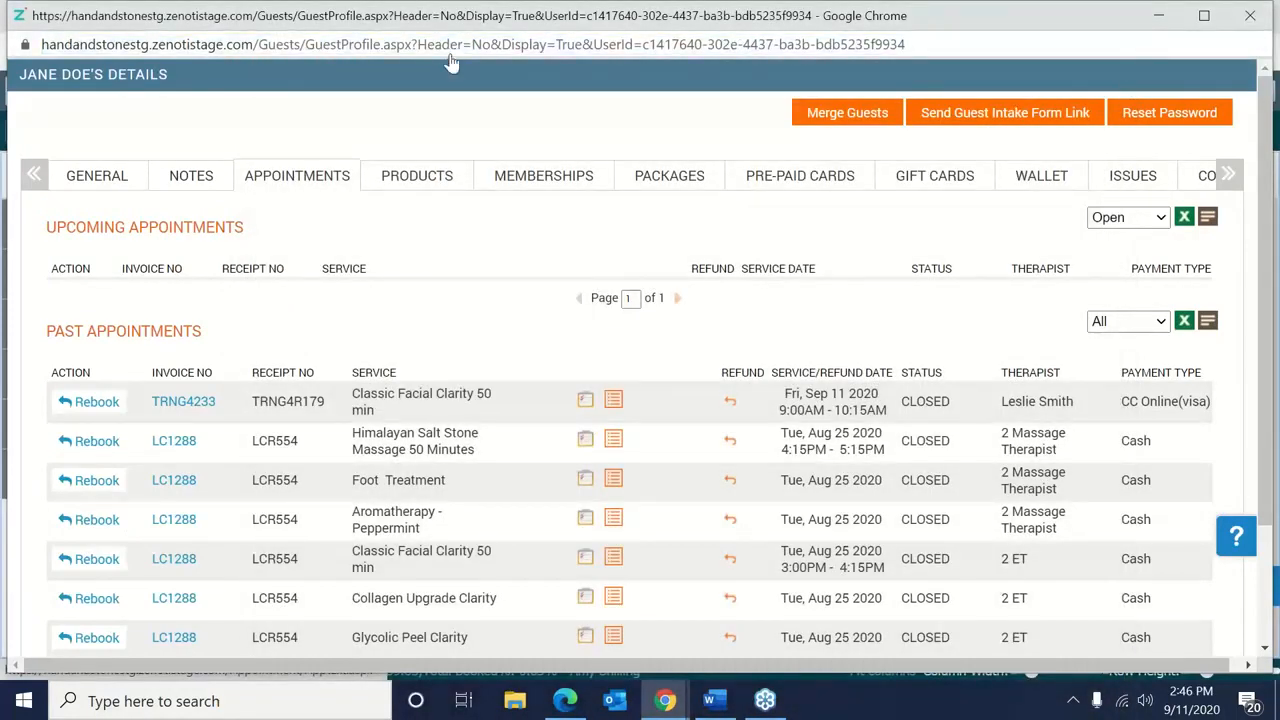
left_click(160, 415)
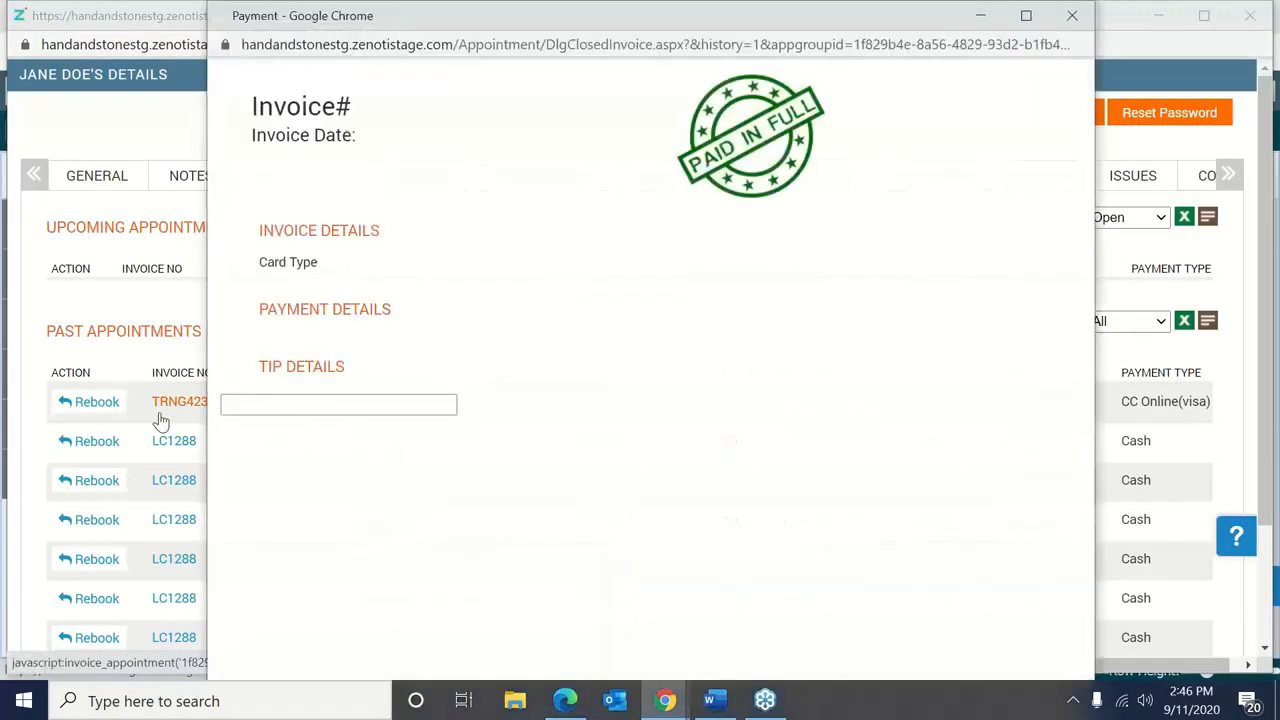
left_click(1071, 15)
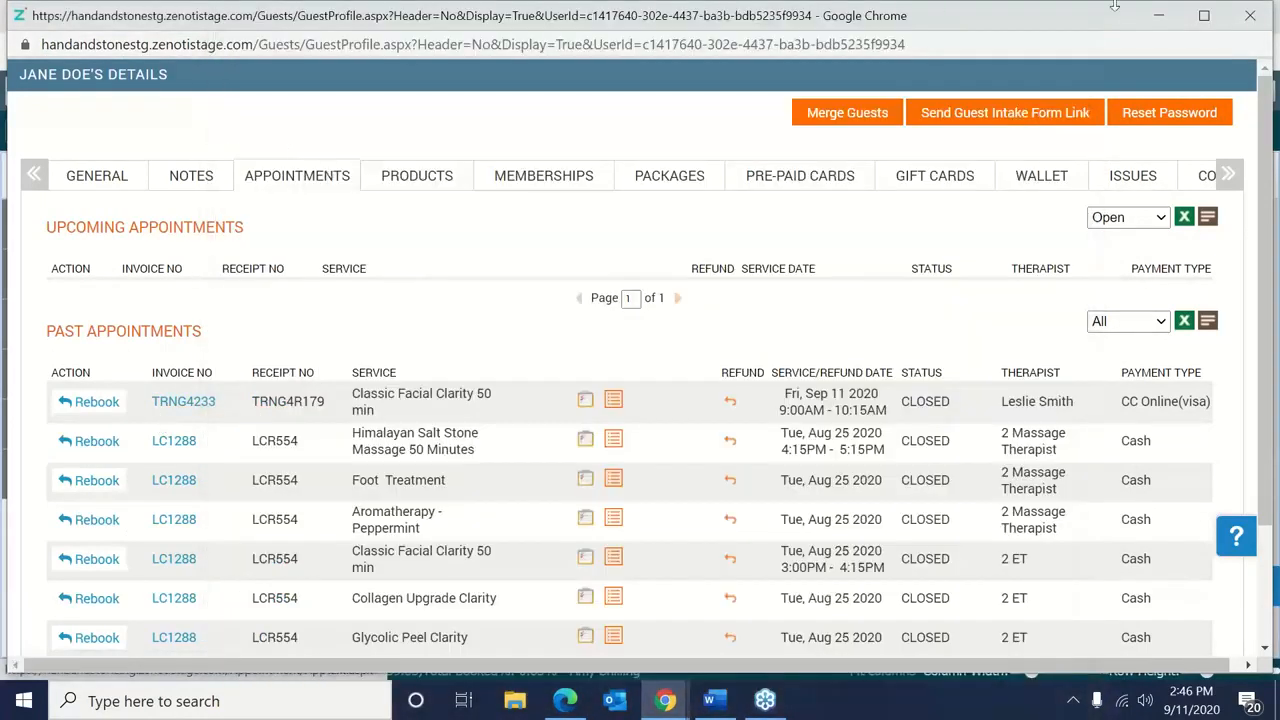
left_click_drag(1106, 28, 1068, 40)
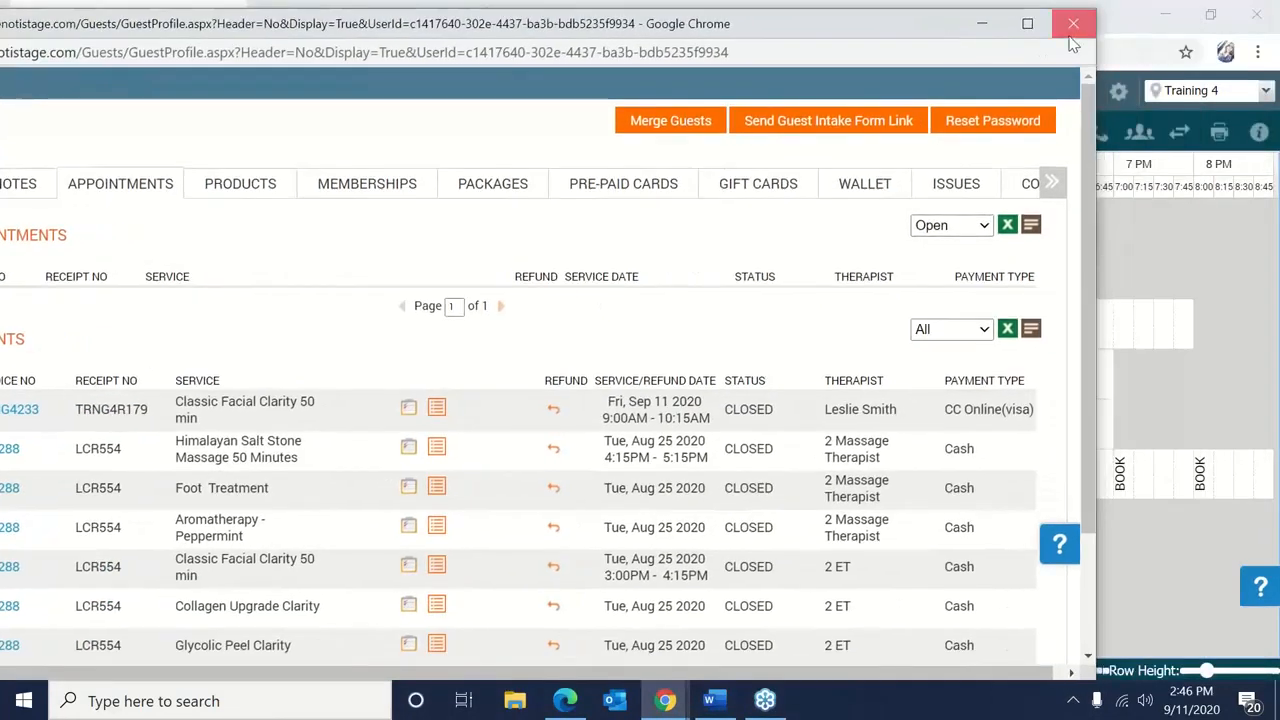
left_click(1068, 38)
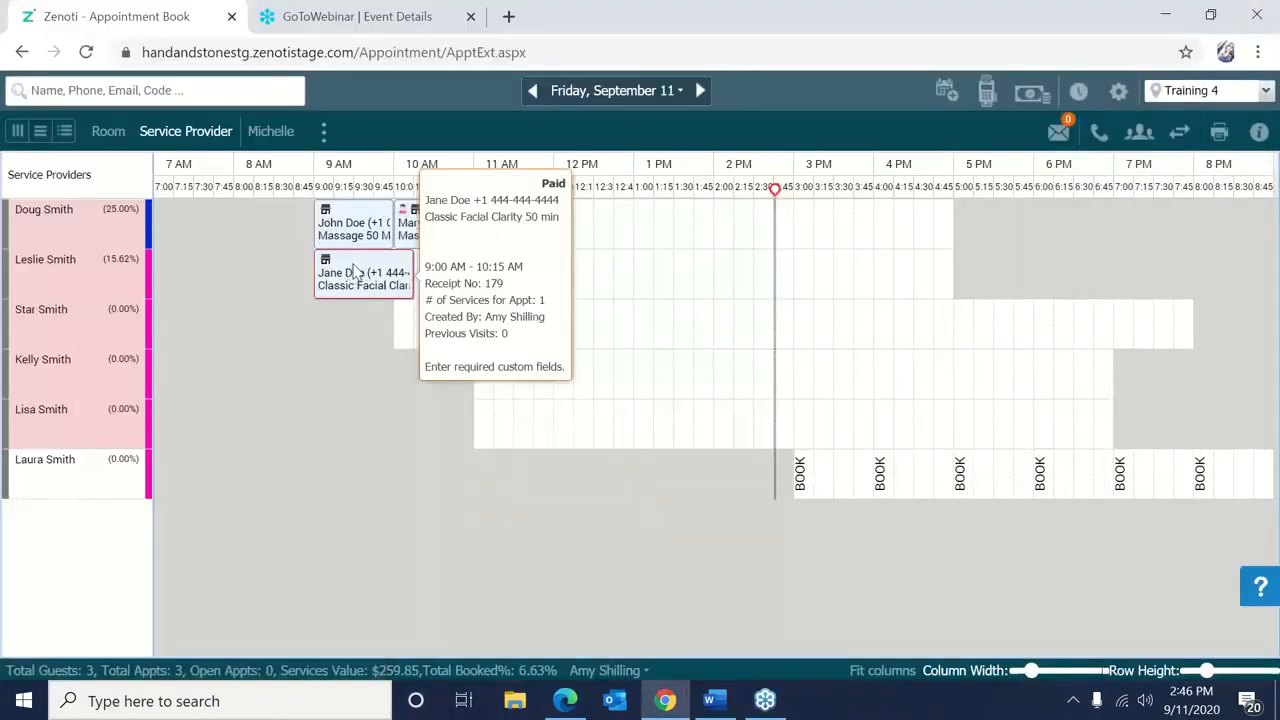
right_click(353, 270)
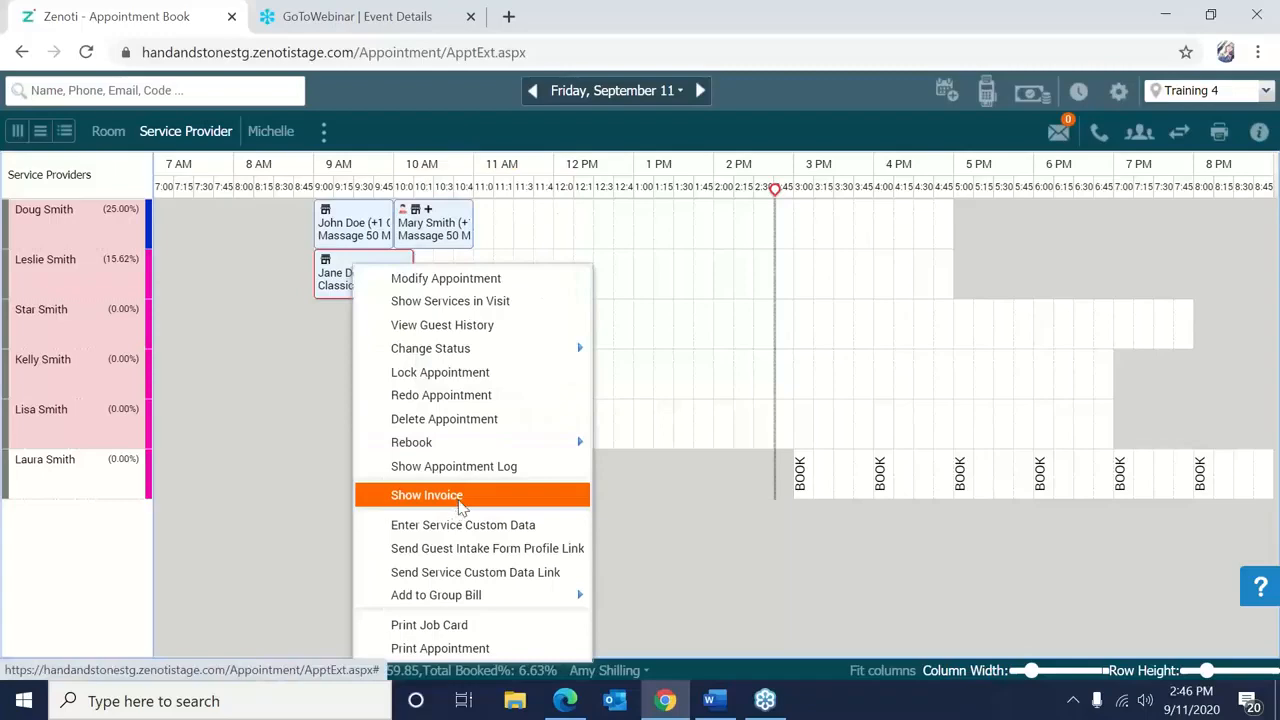
left_click(460, 500)
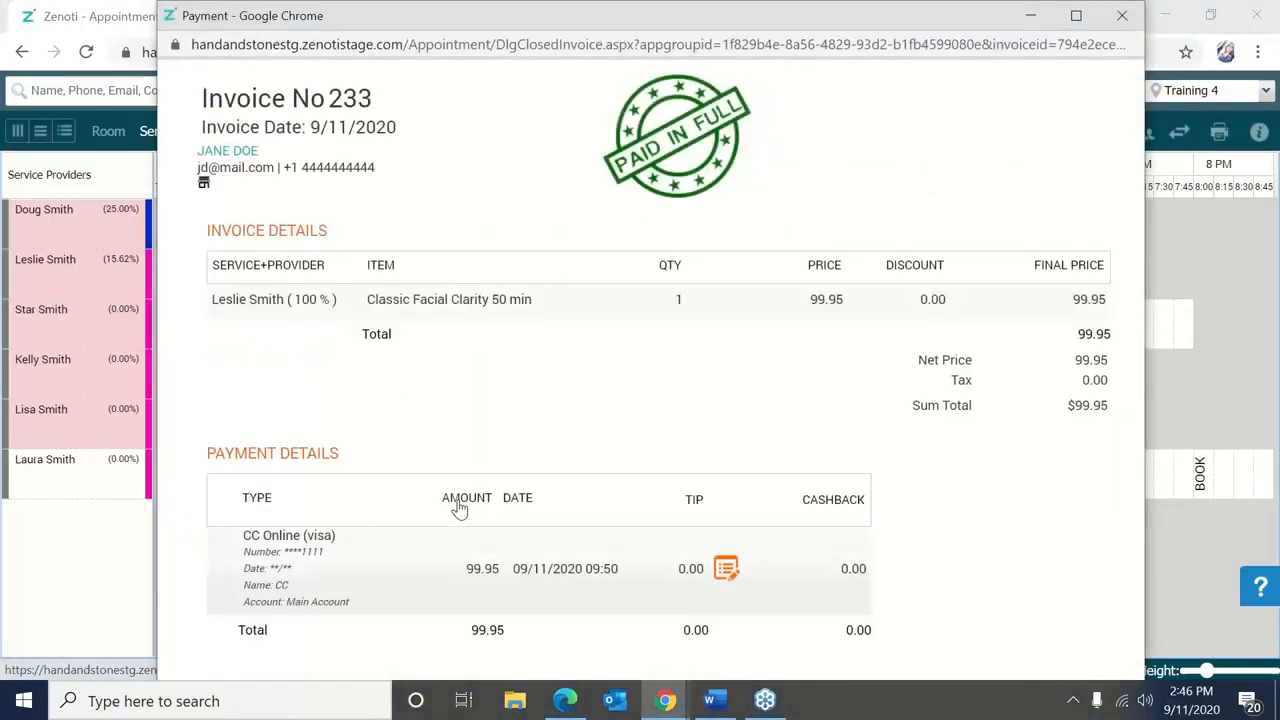
left_click(1121, 18)
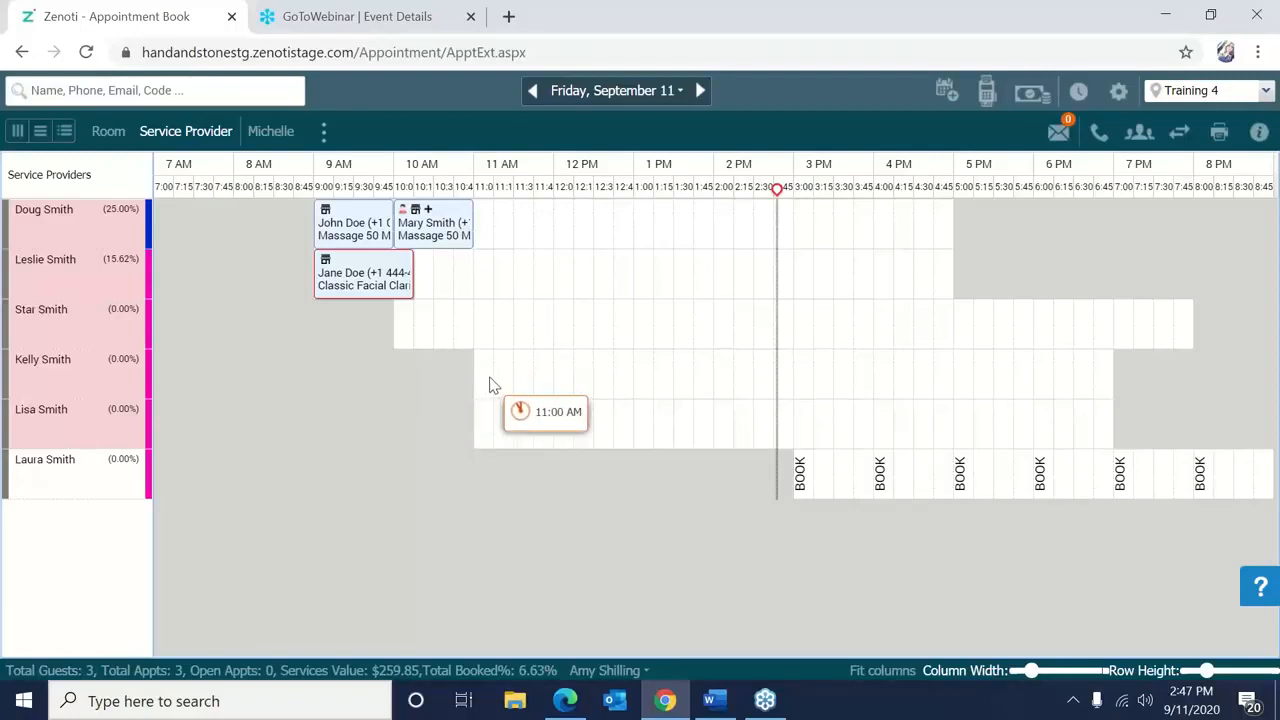
Search the appointment book for invoice 236 and open it.
right_click(525, 329)
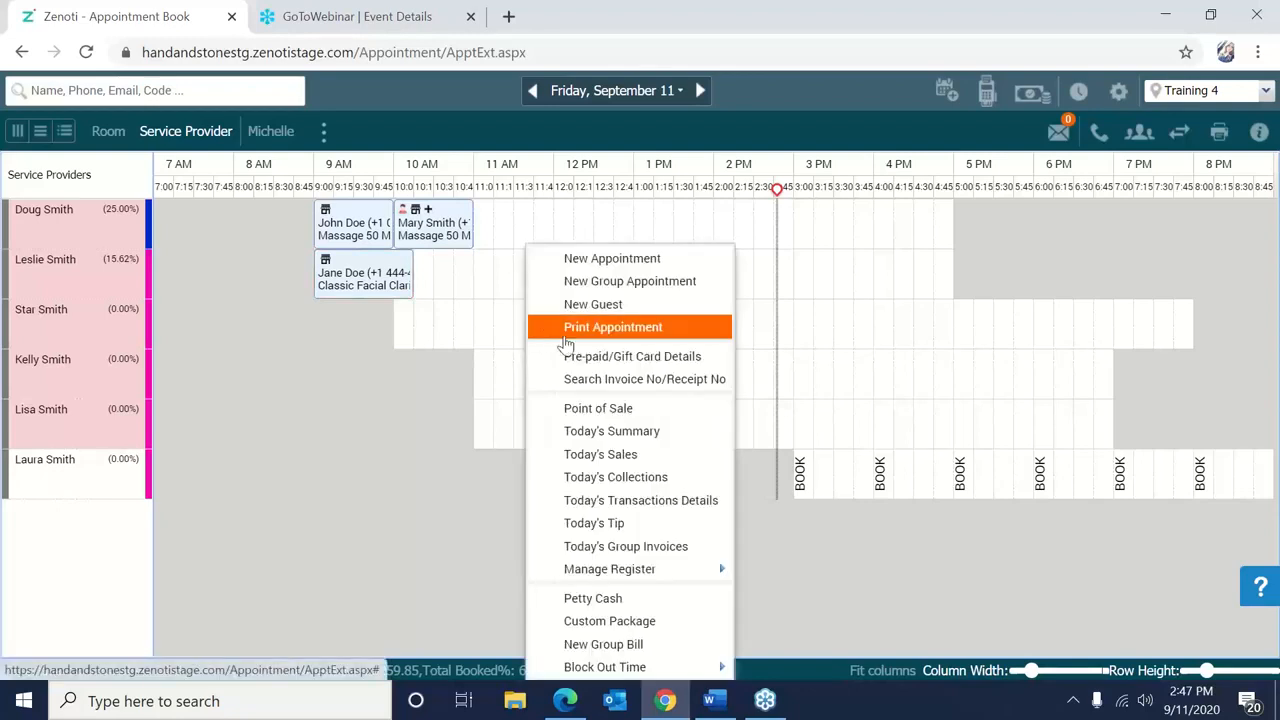
left_click(602, 379)
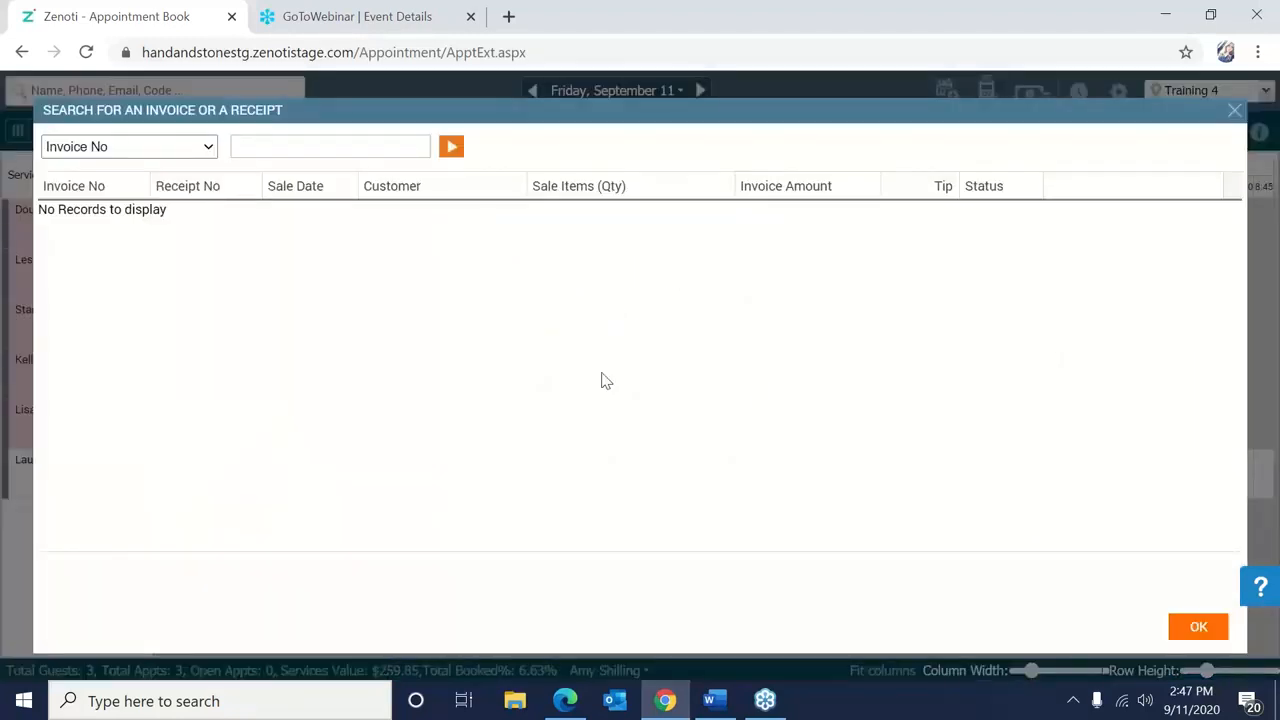
type("236")
left_click(453, 150)
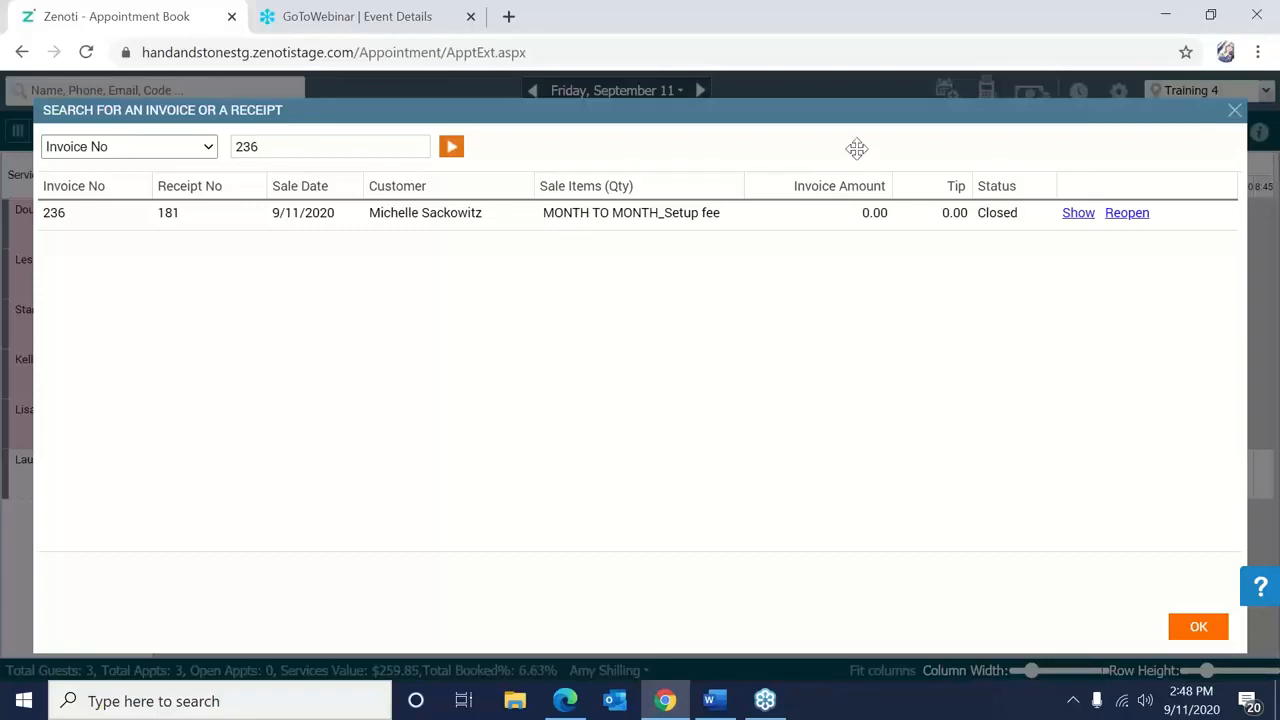
left_click(1072, 214)
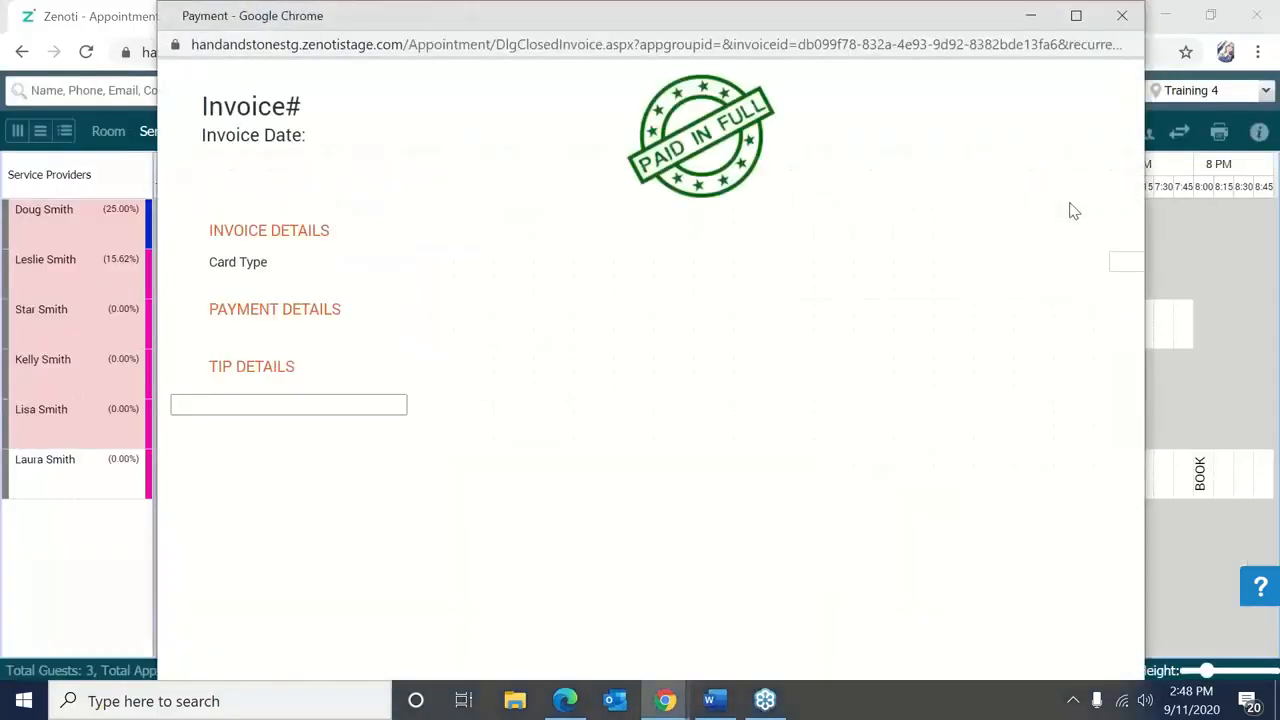
Choose Edit Commissions on invoice 236 and open the setup fee's Multiple Employee Commissions.
left_click(1055, 141)
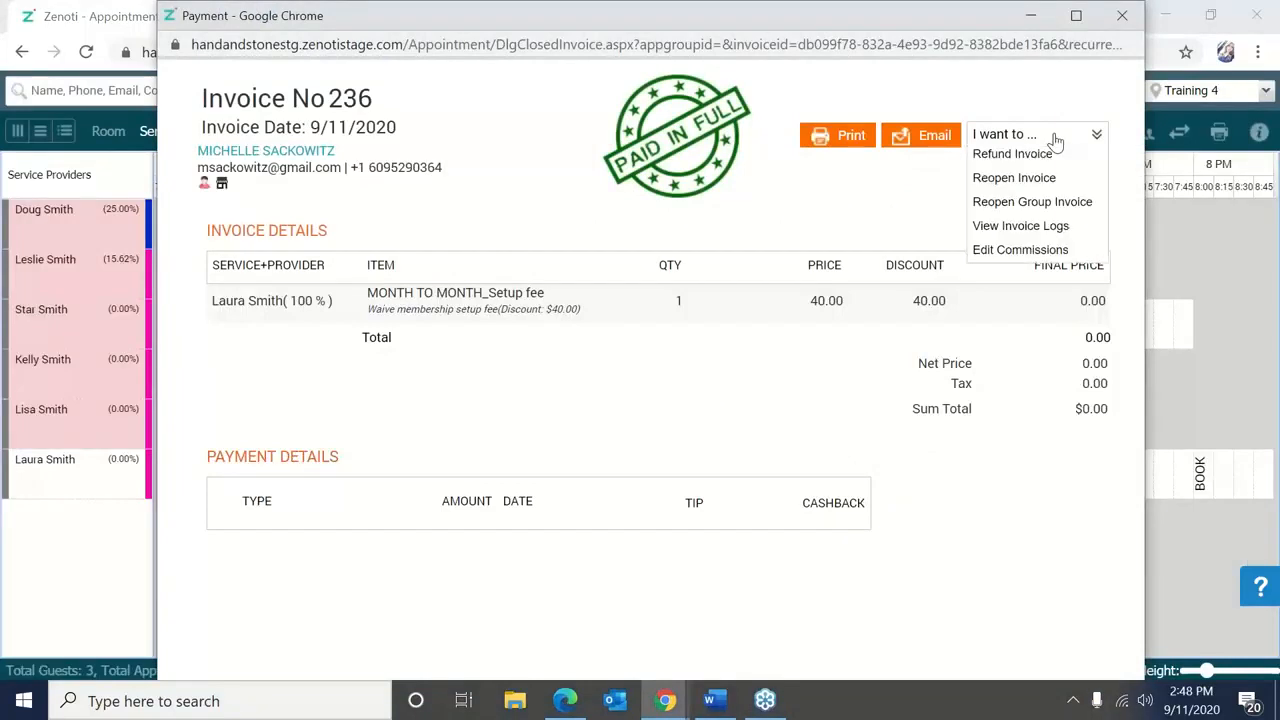
left_click(1035, 257)
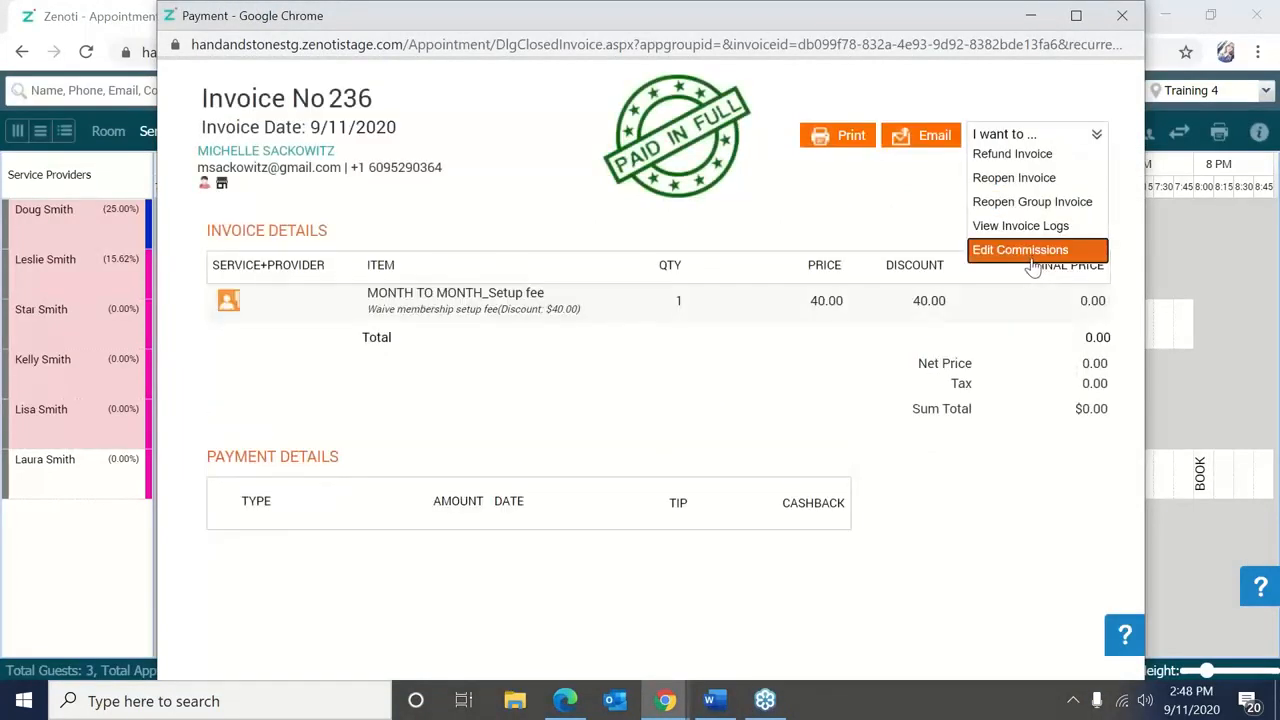
left_click(230, 305)
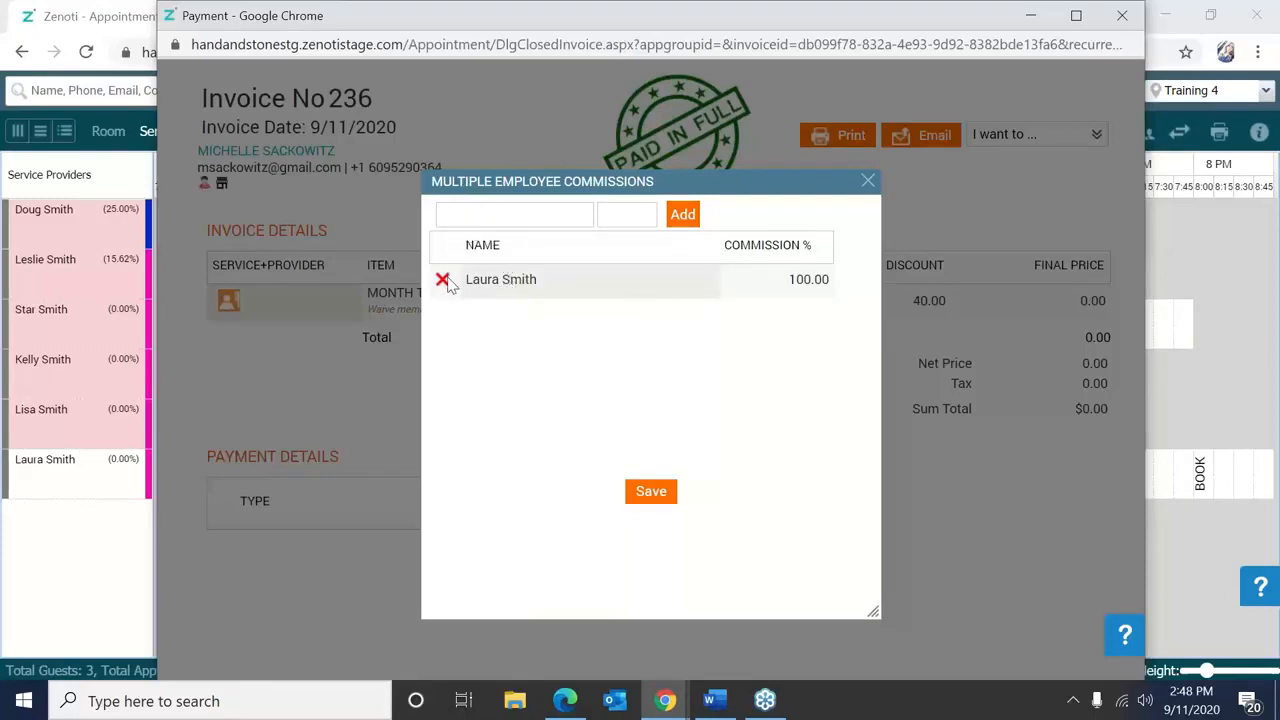
Set the first employee's commission to 50.00% and add a second employee at 50%.
left_click(796, 279)
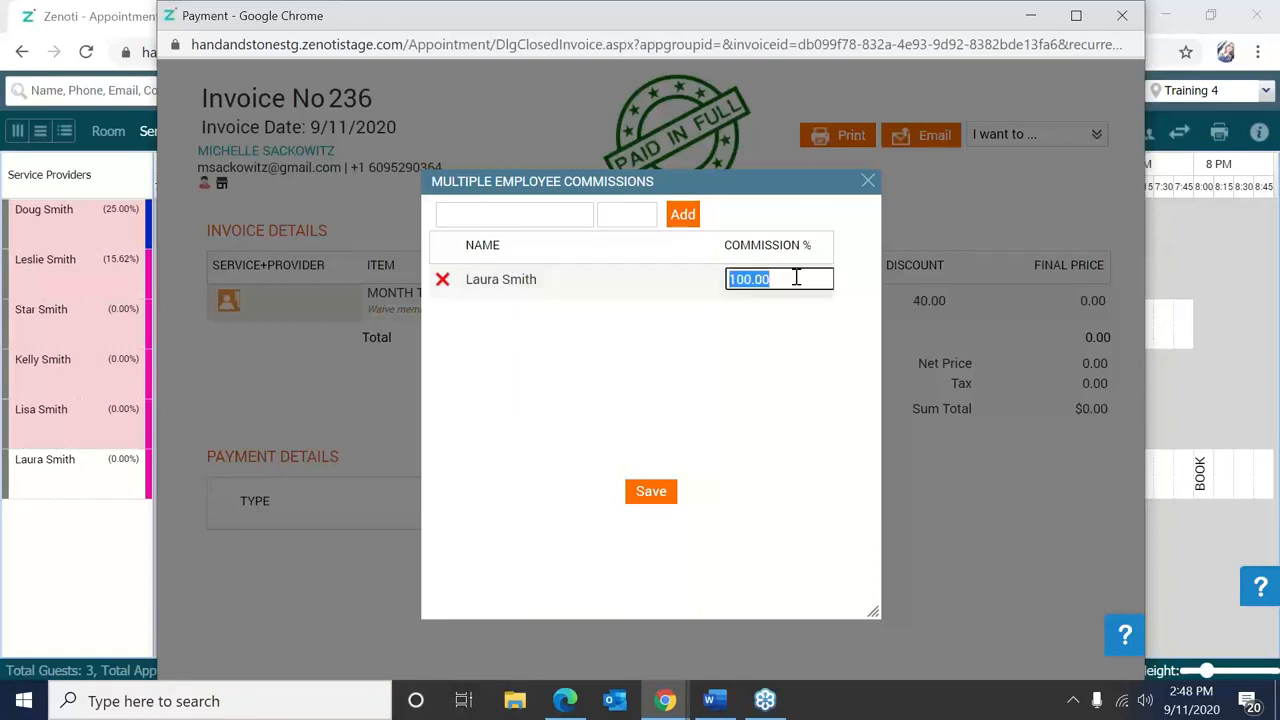
key("BackSpace")
type("50.00%")
key("Return")
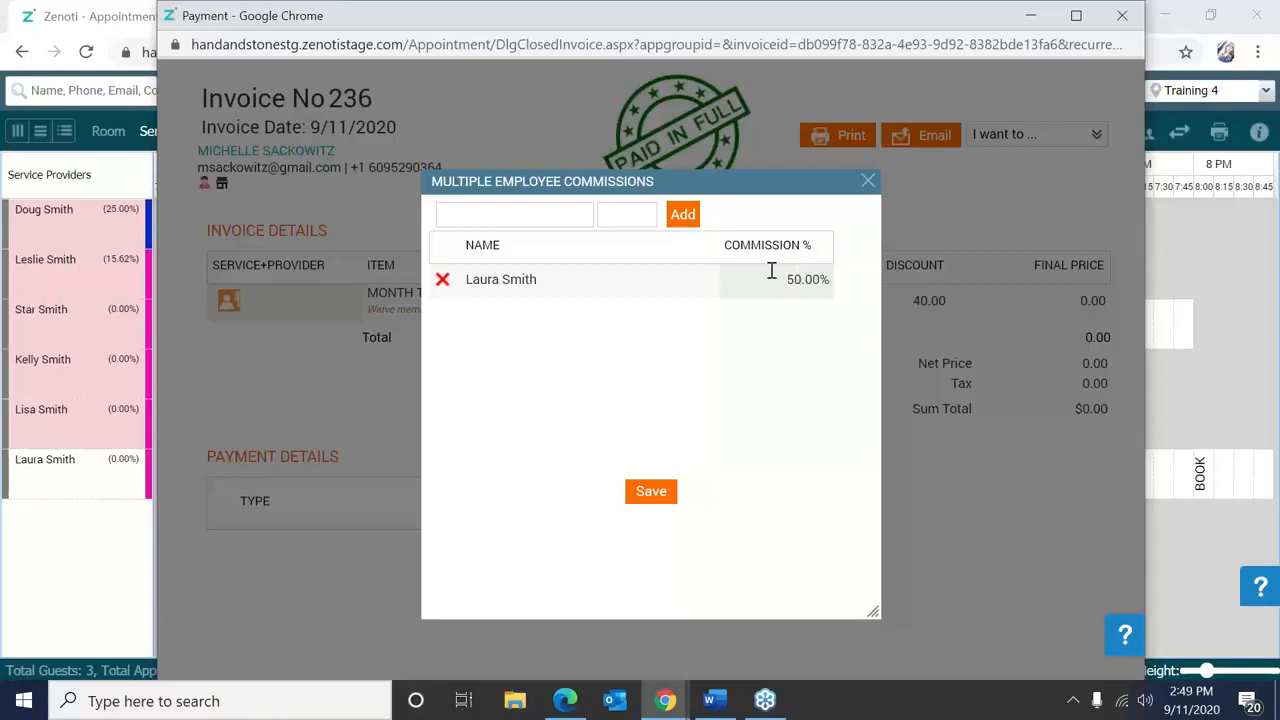
left_click(551, 212)
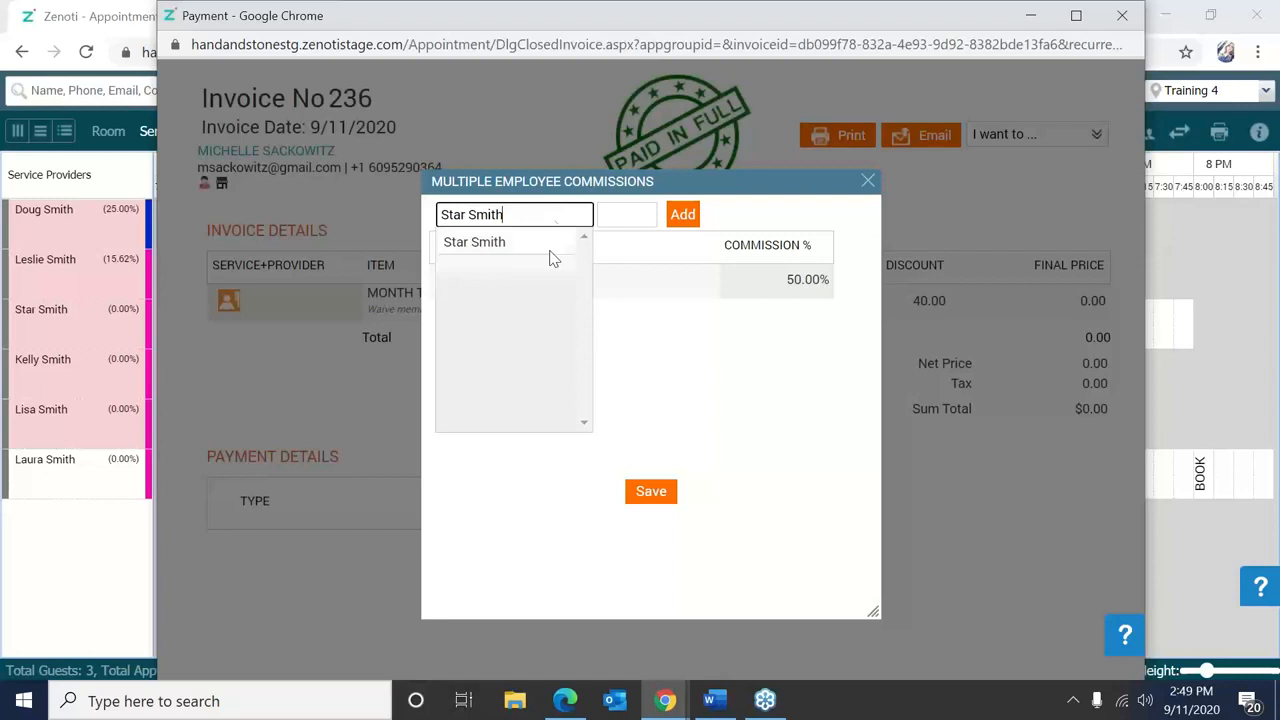
left_click(556, 250)
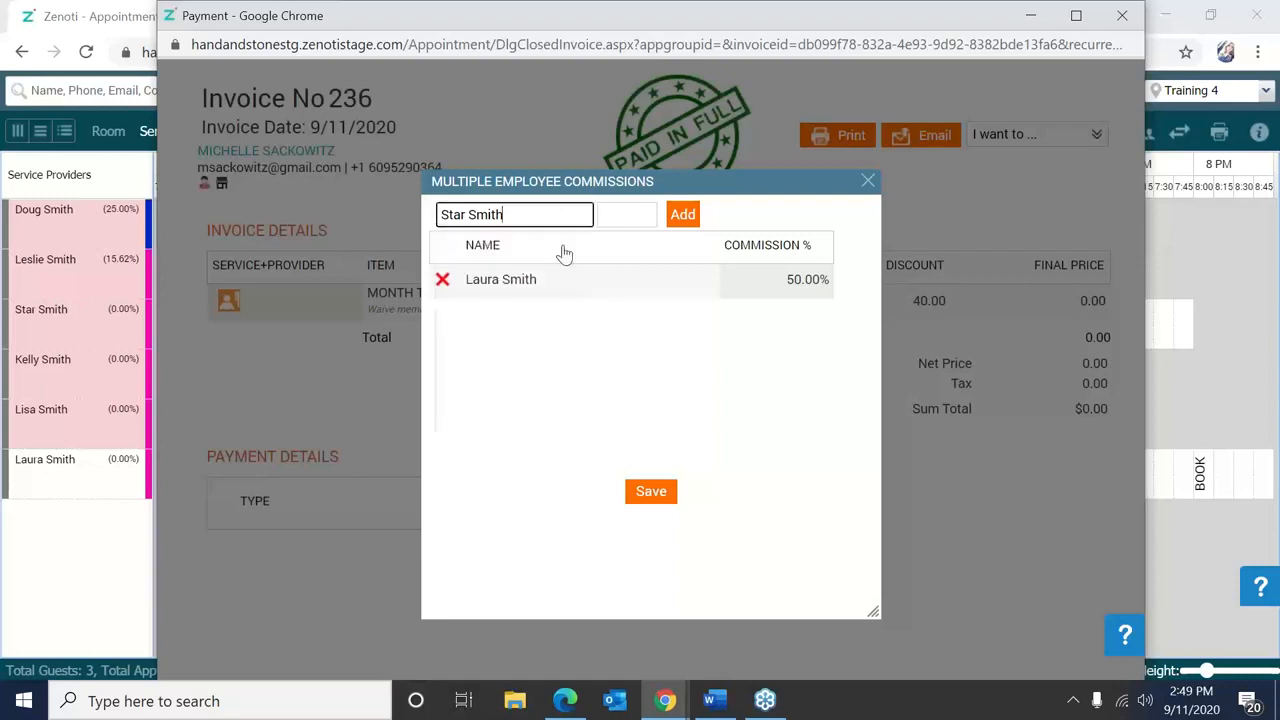
left_click(626, 217)
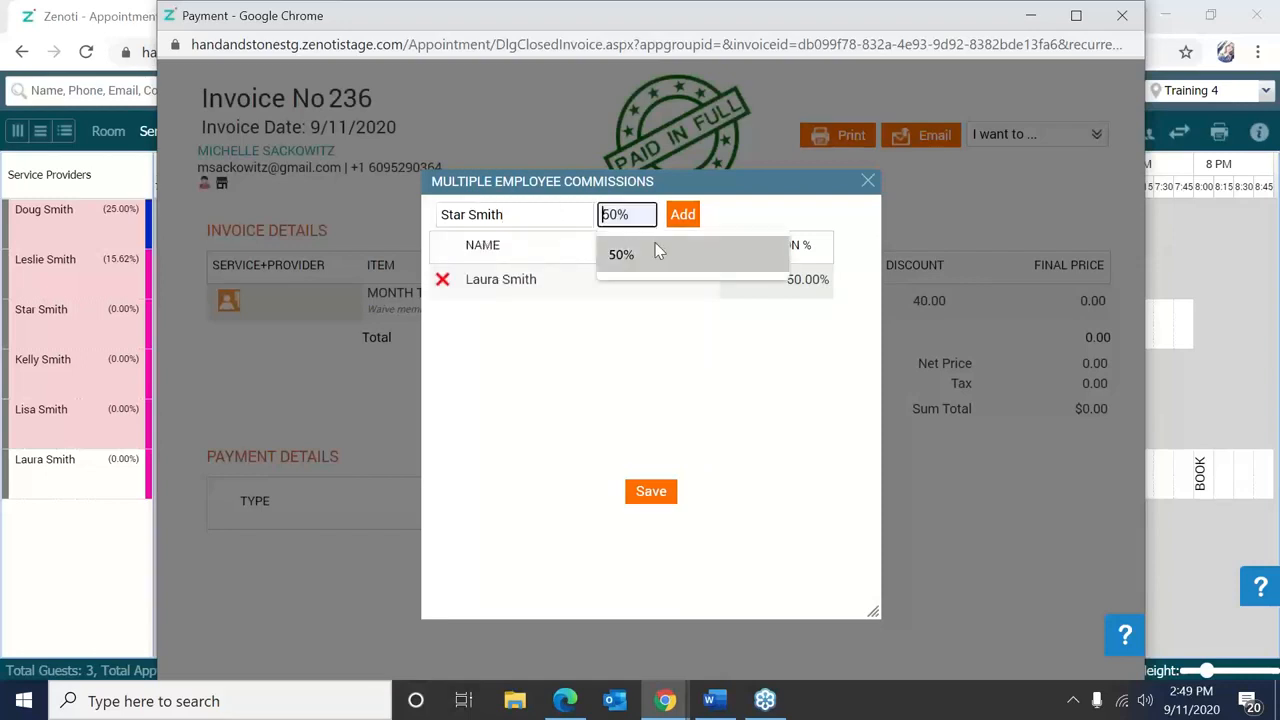
left_click(656, 251)
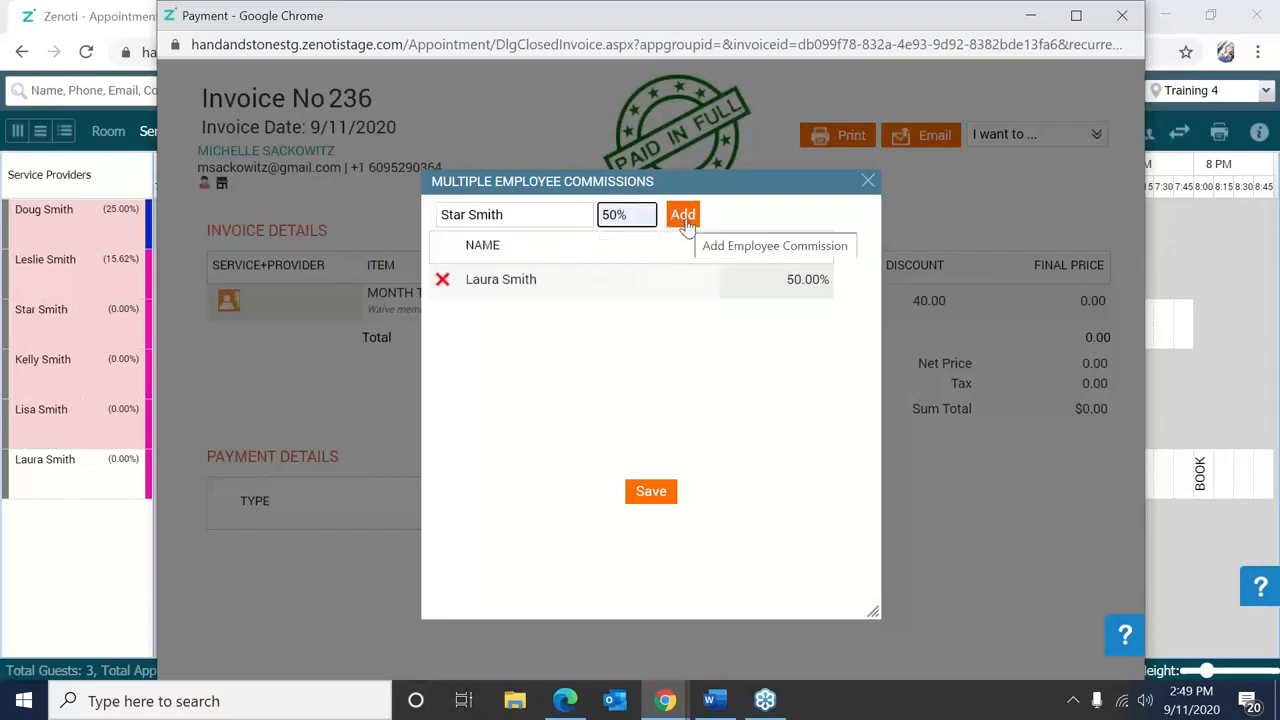
left_click(685, 220)
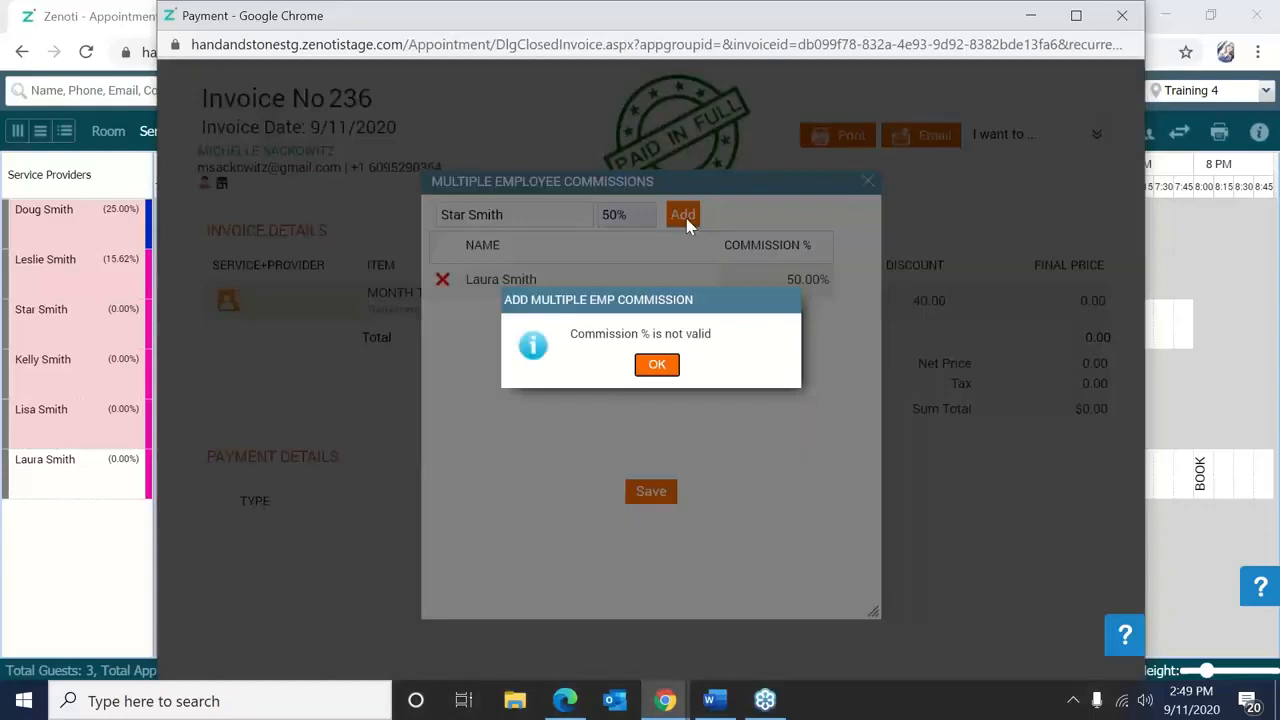
Retry adding the second employee at 50 and saving, clearing the invalid-percentage and save errors.
left_click(656, 364)
left_click(618, 212)
type(".00")
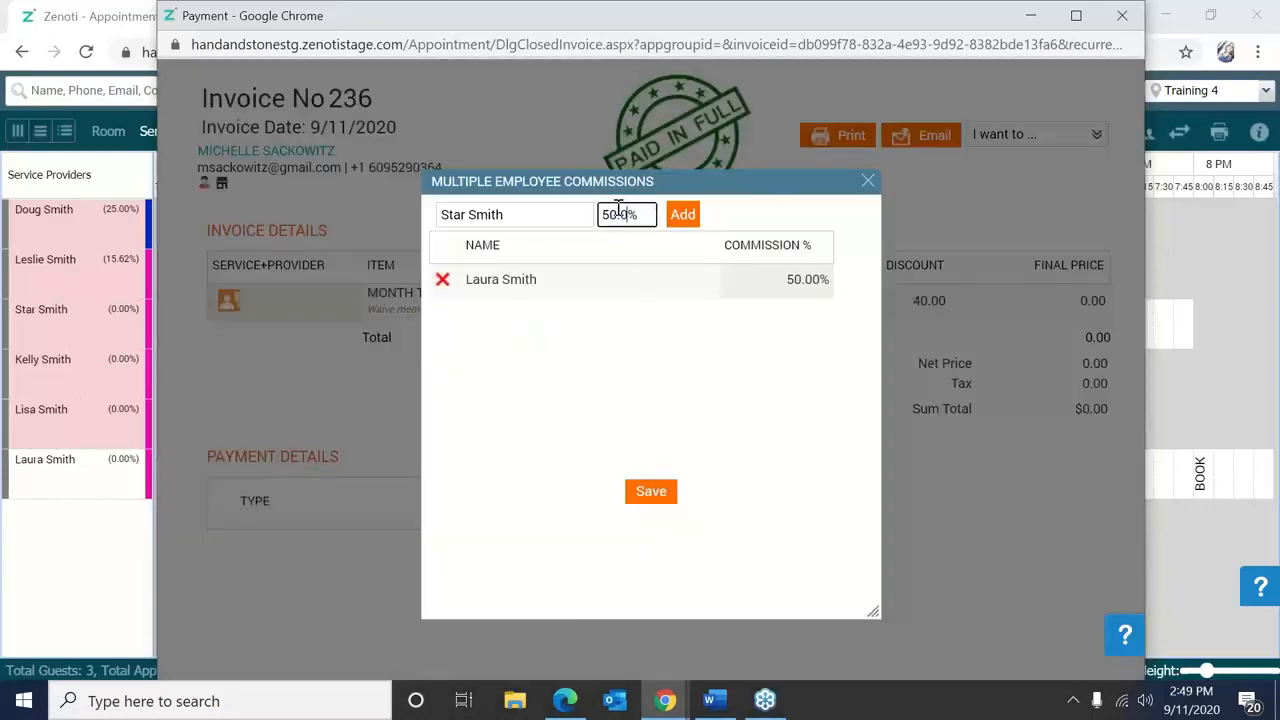
left_click(676, 218)
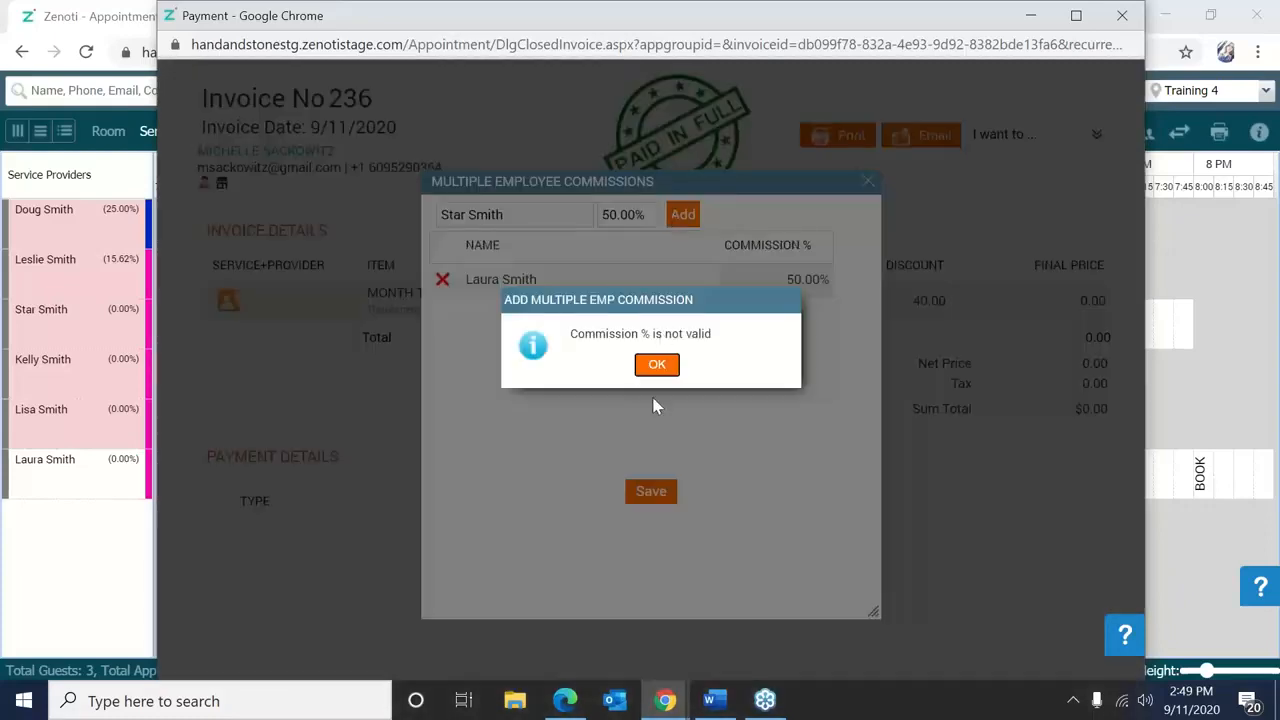
left_click(655, 374)
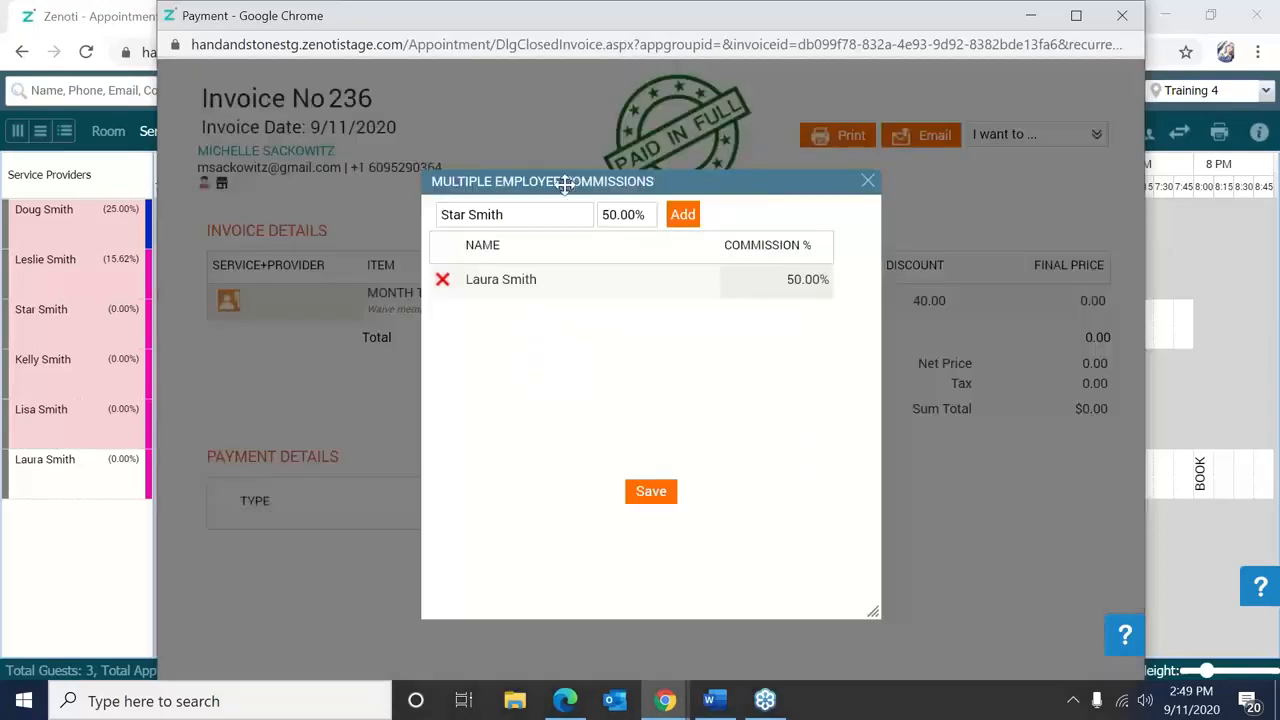
left_click(443, 280)
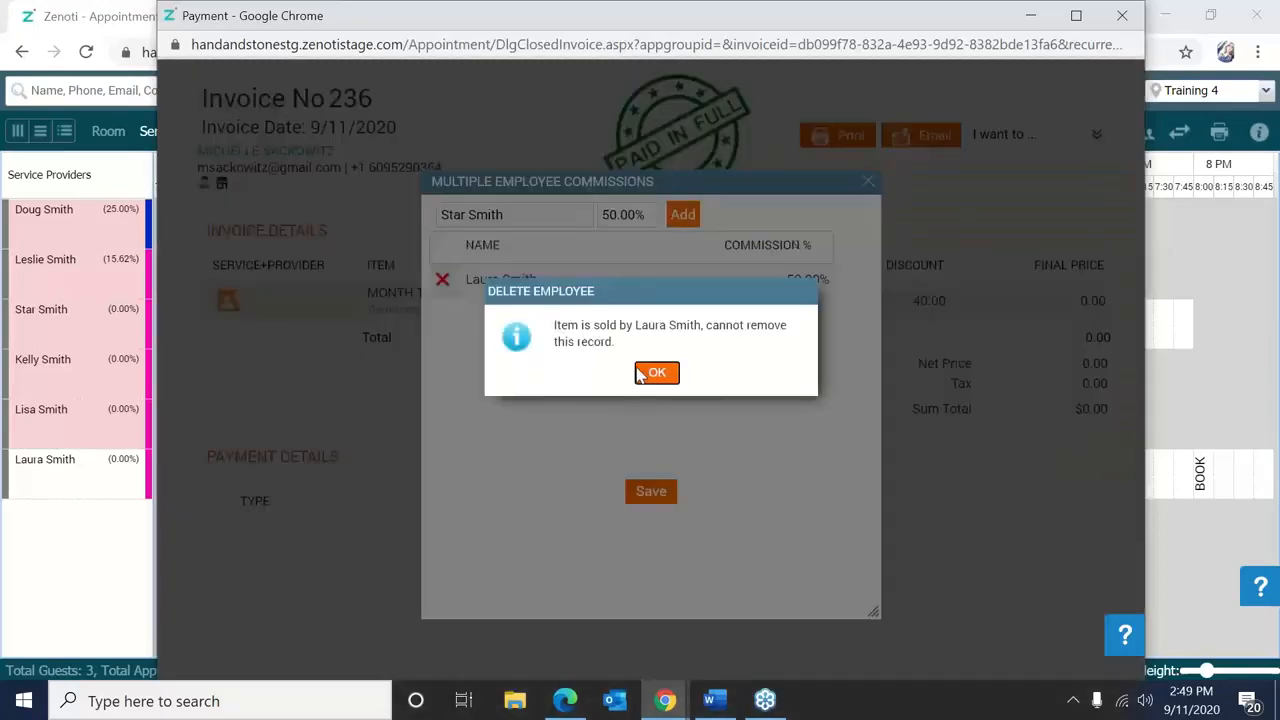
left_click(640, 374)
left_click(649, 220)
key("BackSpace")
key("BackSpace")
key("BackSpace")
key("BackSpace")
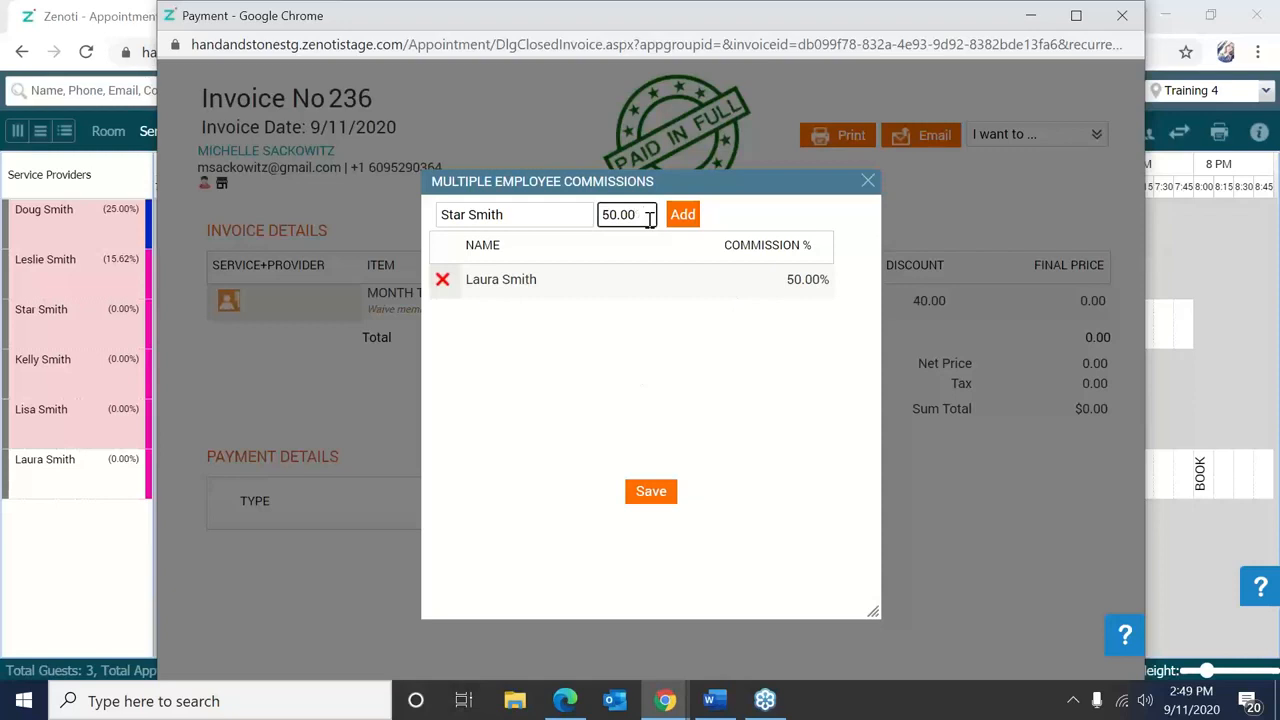
left_click(685, 224)
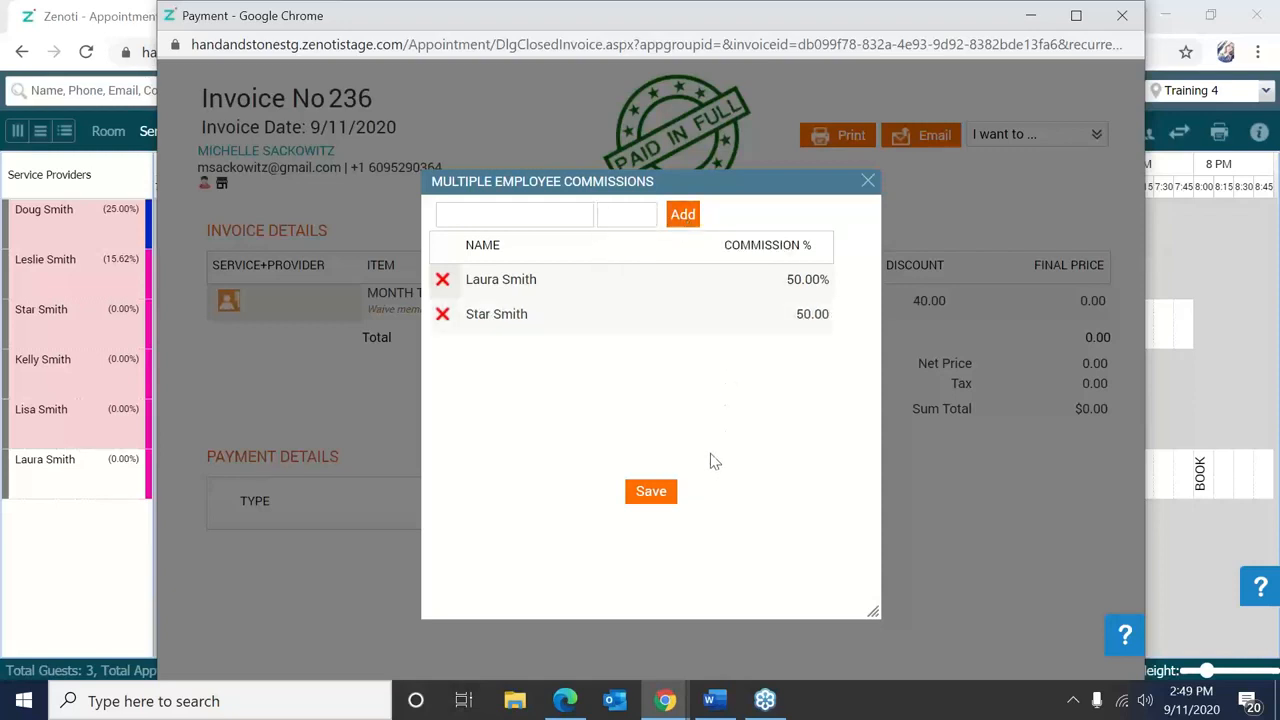
left_click(651, 491)
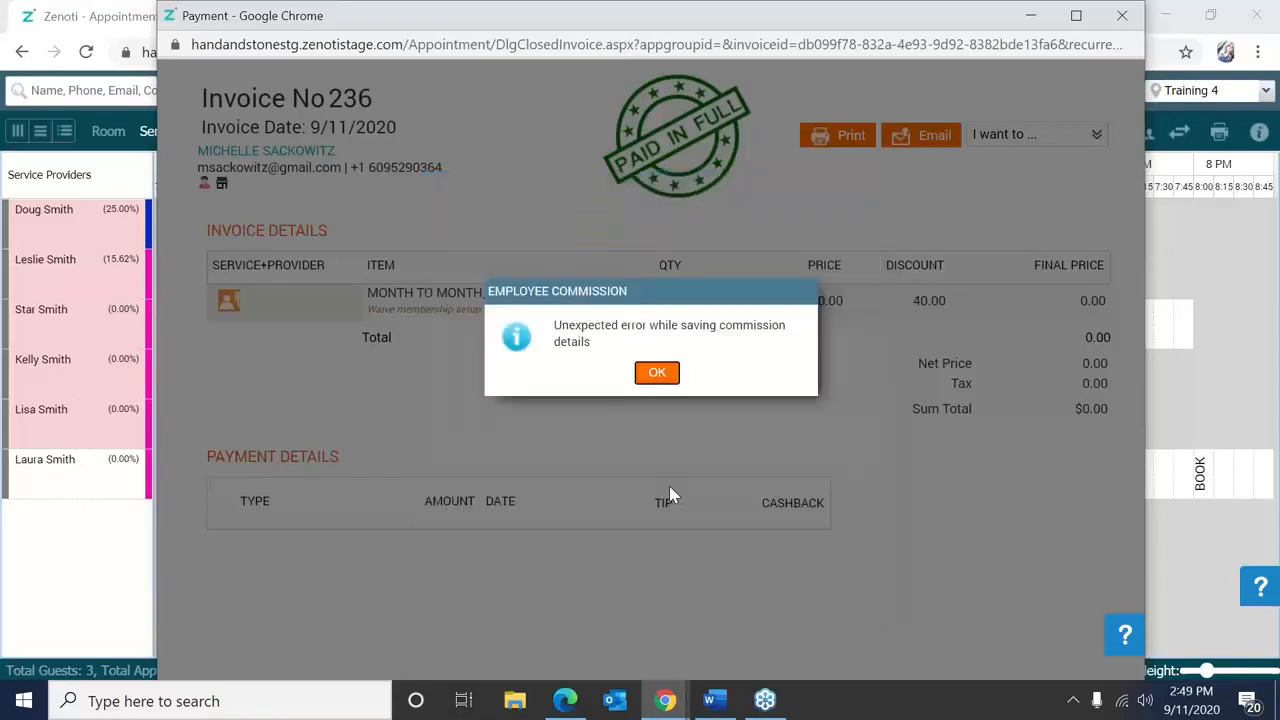
left_click(672, 380)
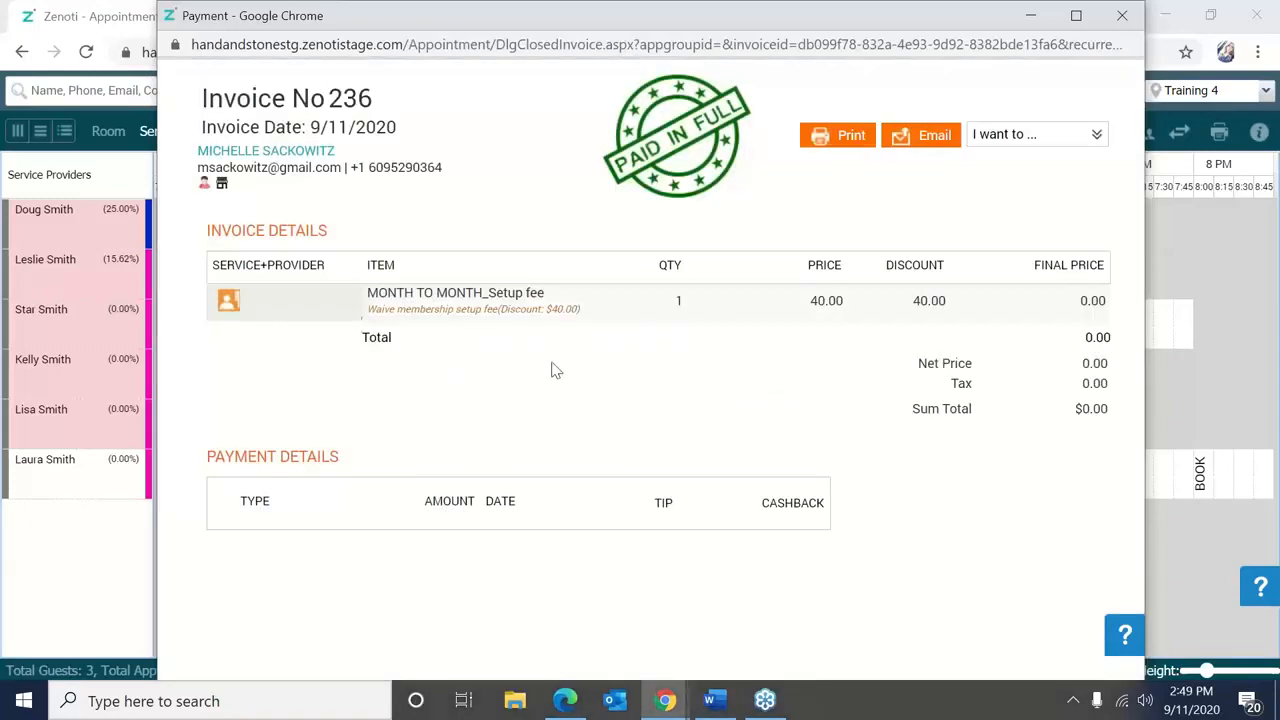
Set the remaining 100.00 commission to 50.00, save the 50/50 split, and close invoice 236.
left_click(228, 301)
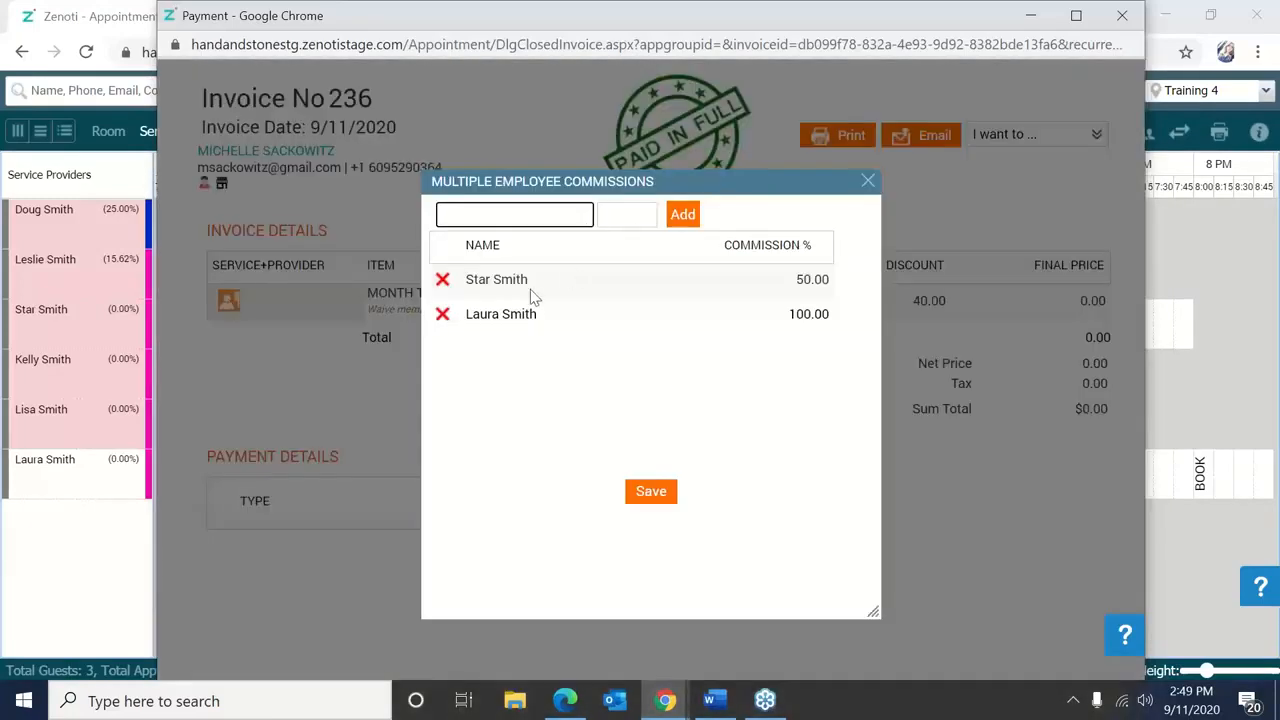
left_click(442, 316)
left_click(677, 382)
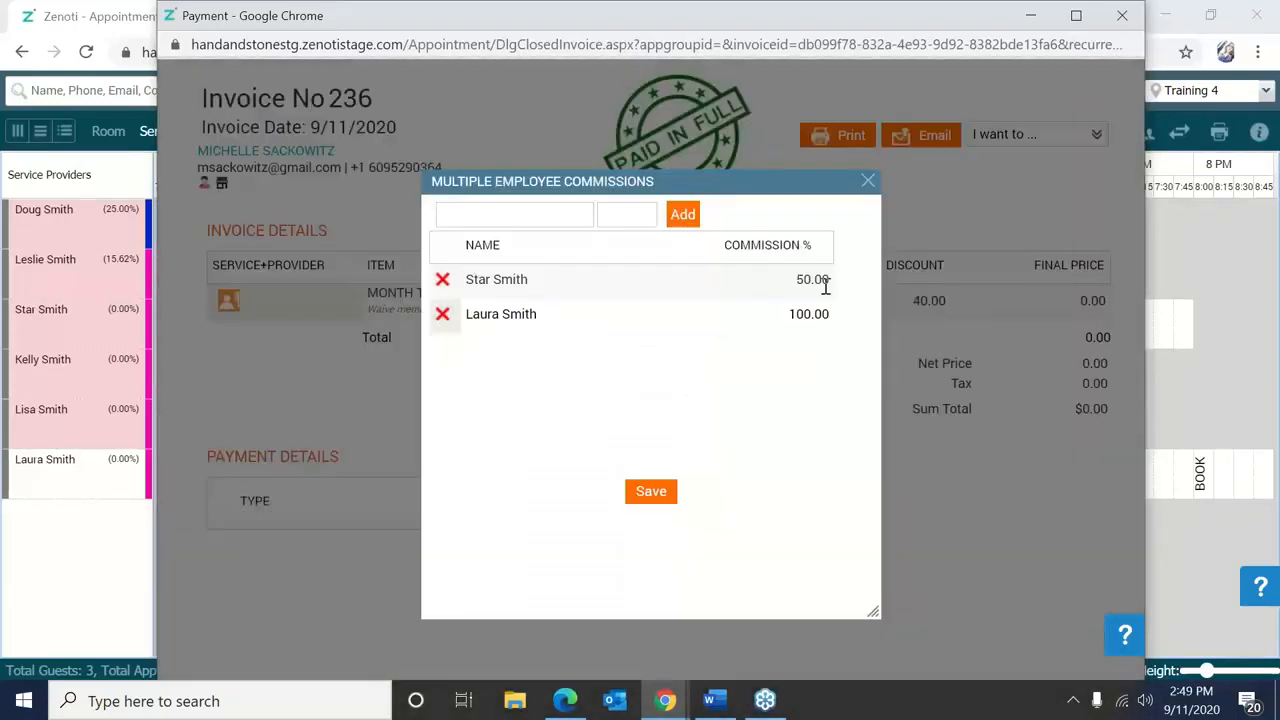
left_click(814, 306)
key("BackSpace")
key("BackSpace")
key("BackSpace")
key("BackSpace")
key("BackSpace")
key("BackSpace")
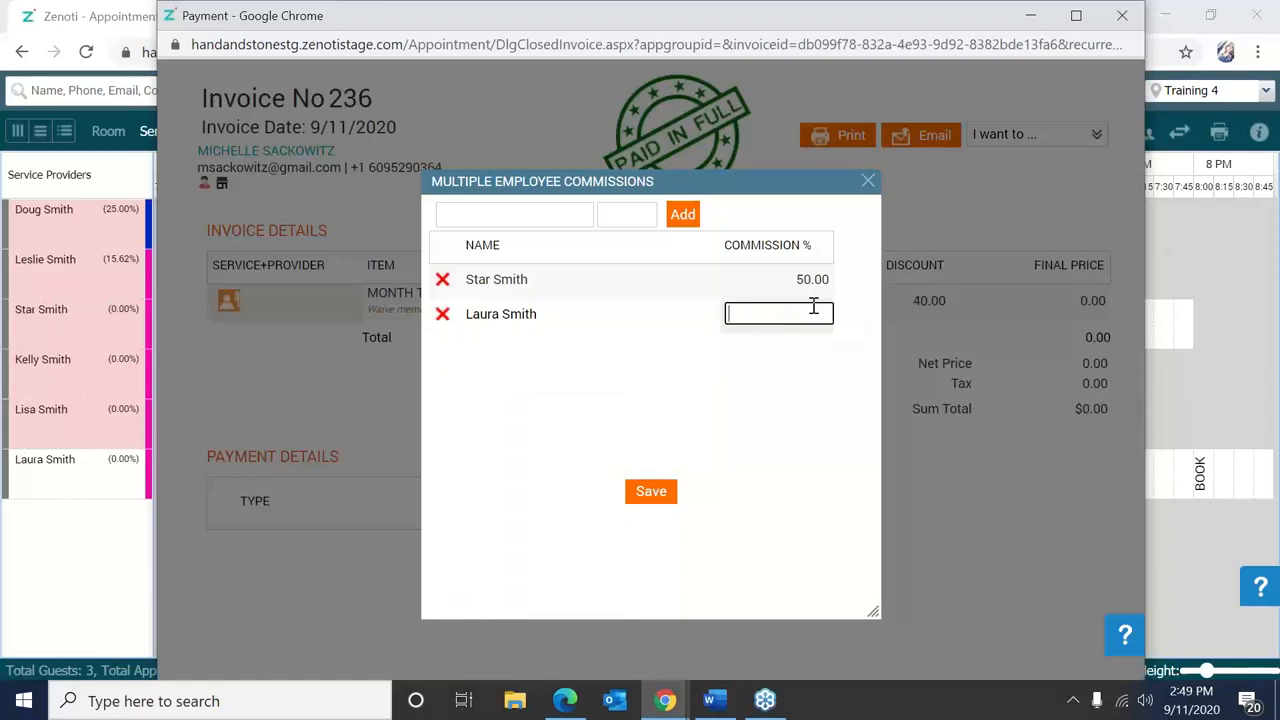
type("50.00")
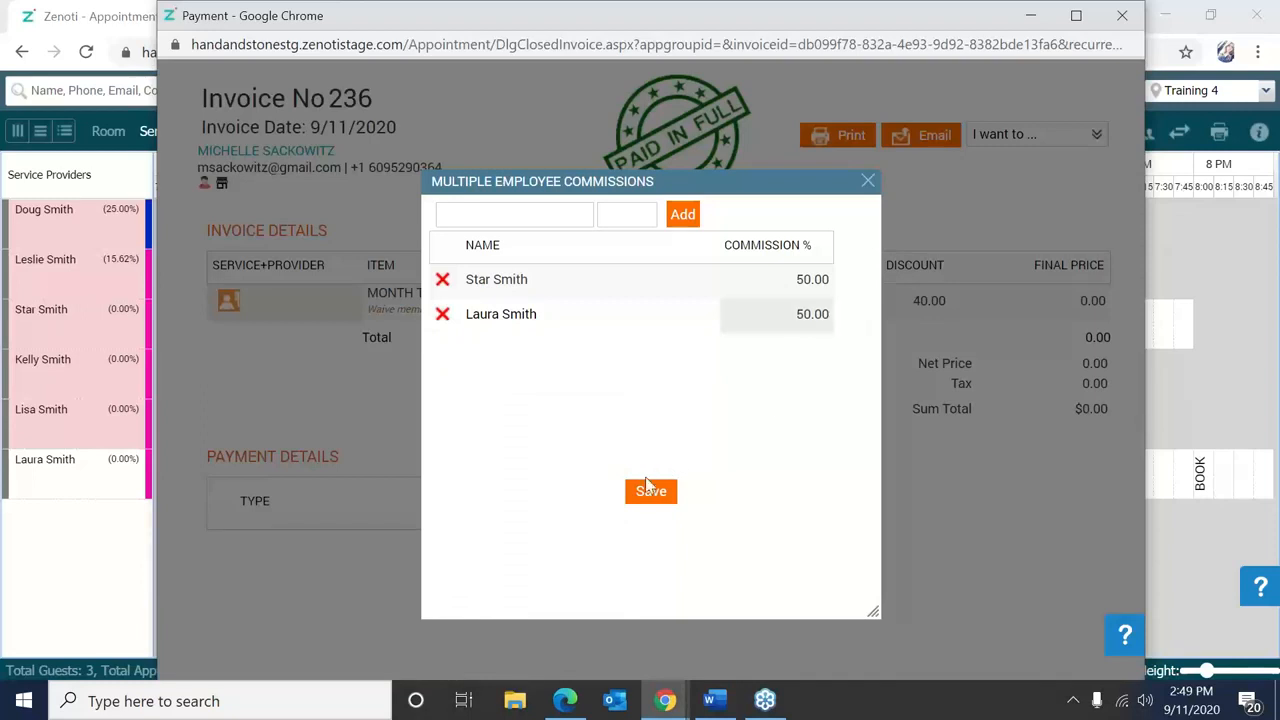
left_click(651, 494)
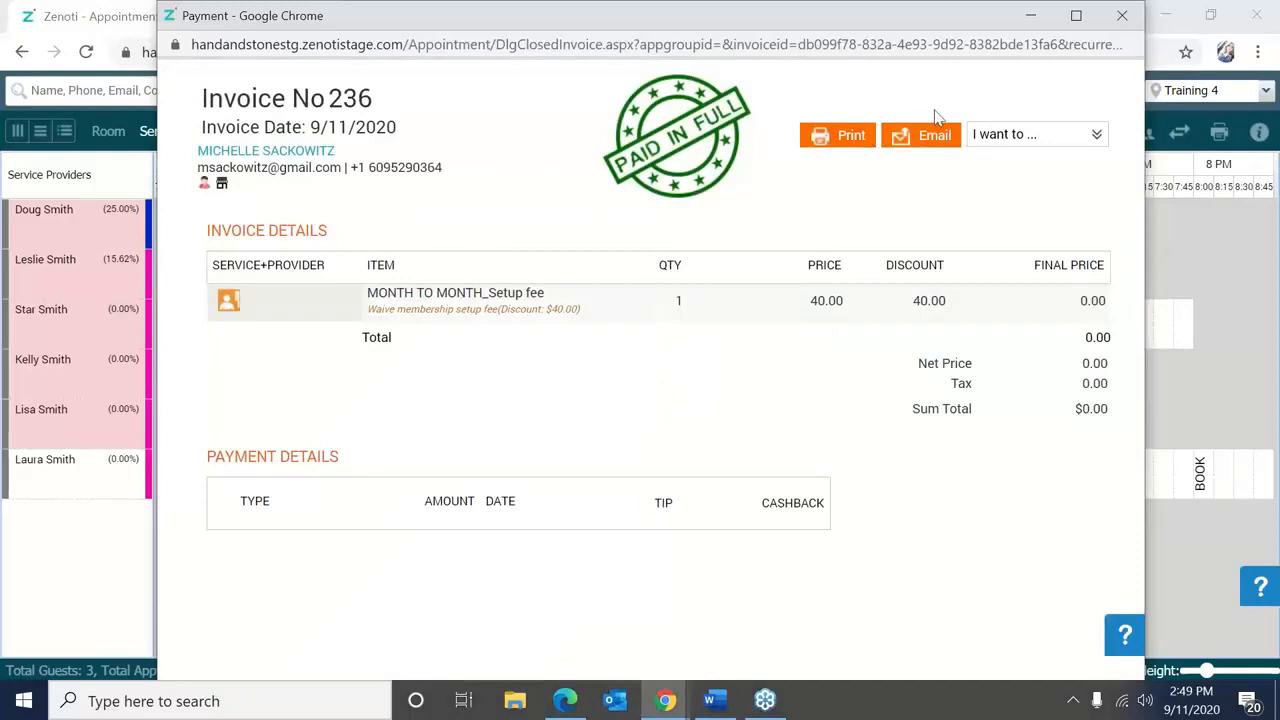
left_click(1120, 16)
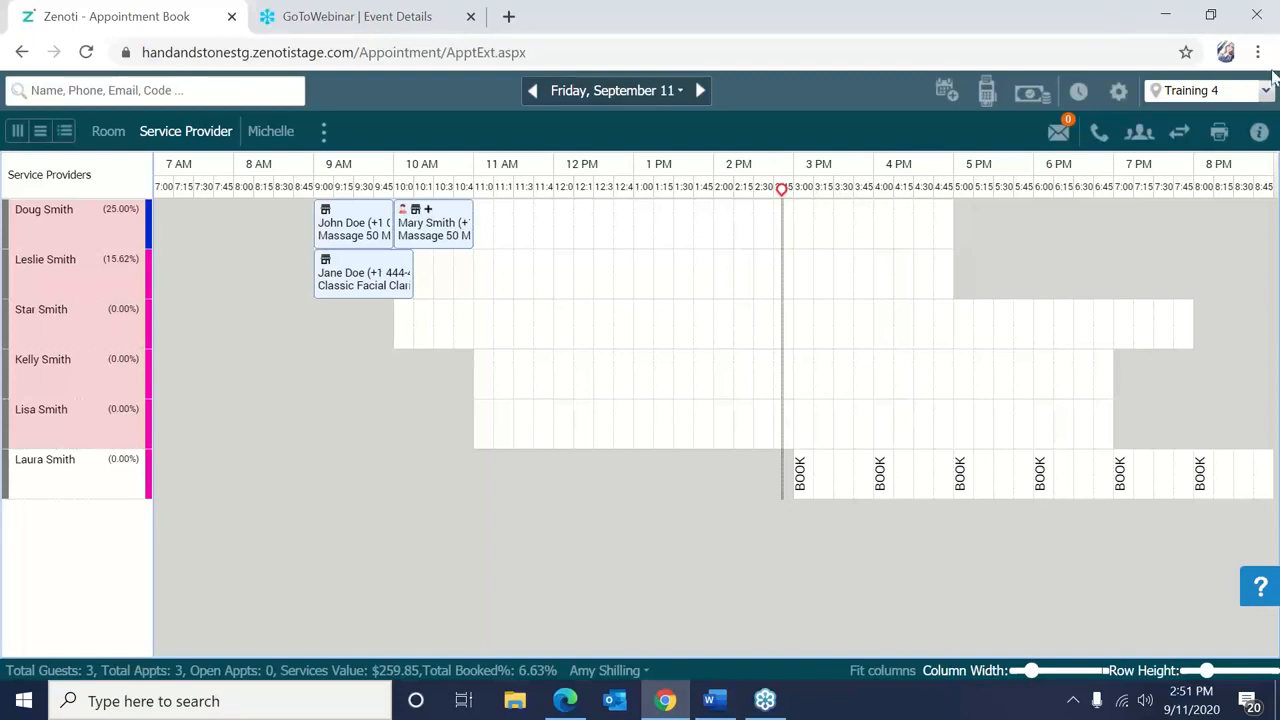
left_click(1267, 20)
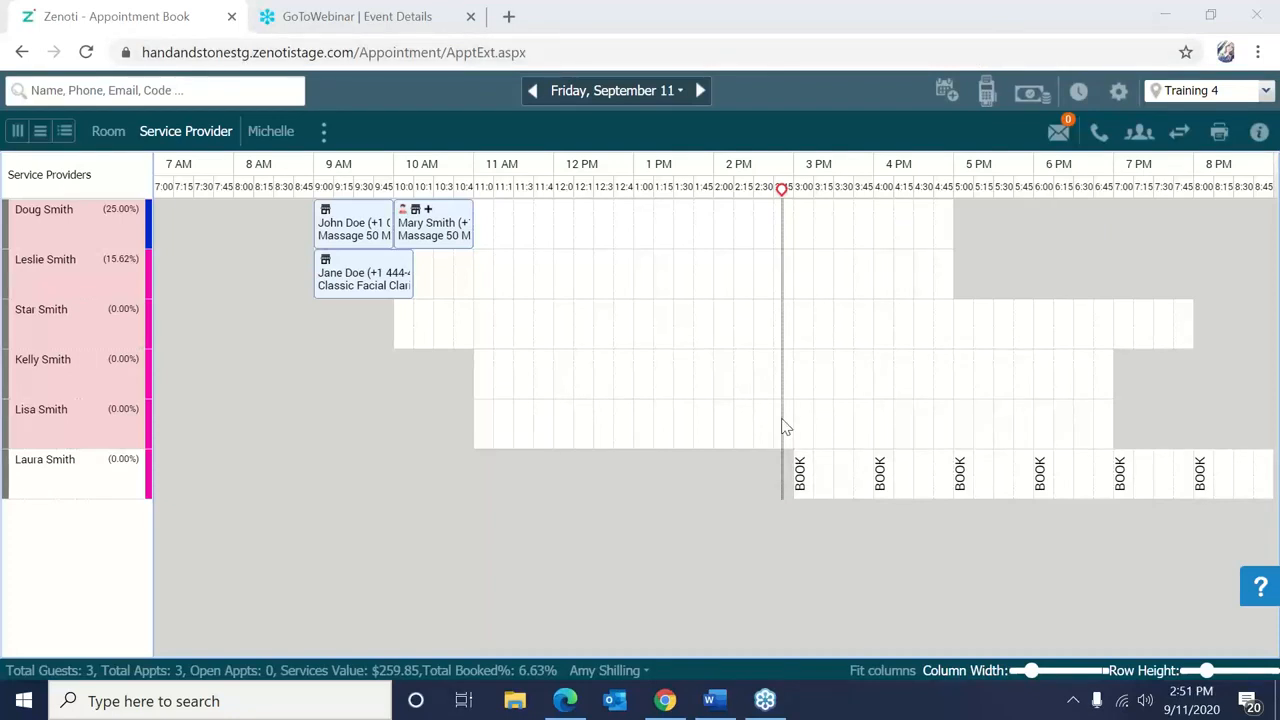
Look up invoice 233 through the invoice search and close it.
right_click(586, 346)
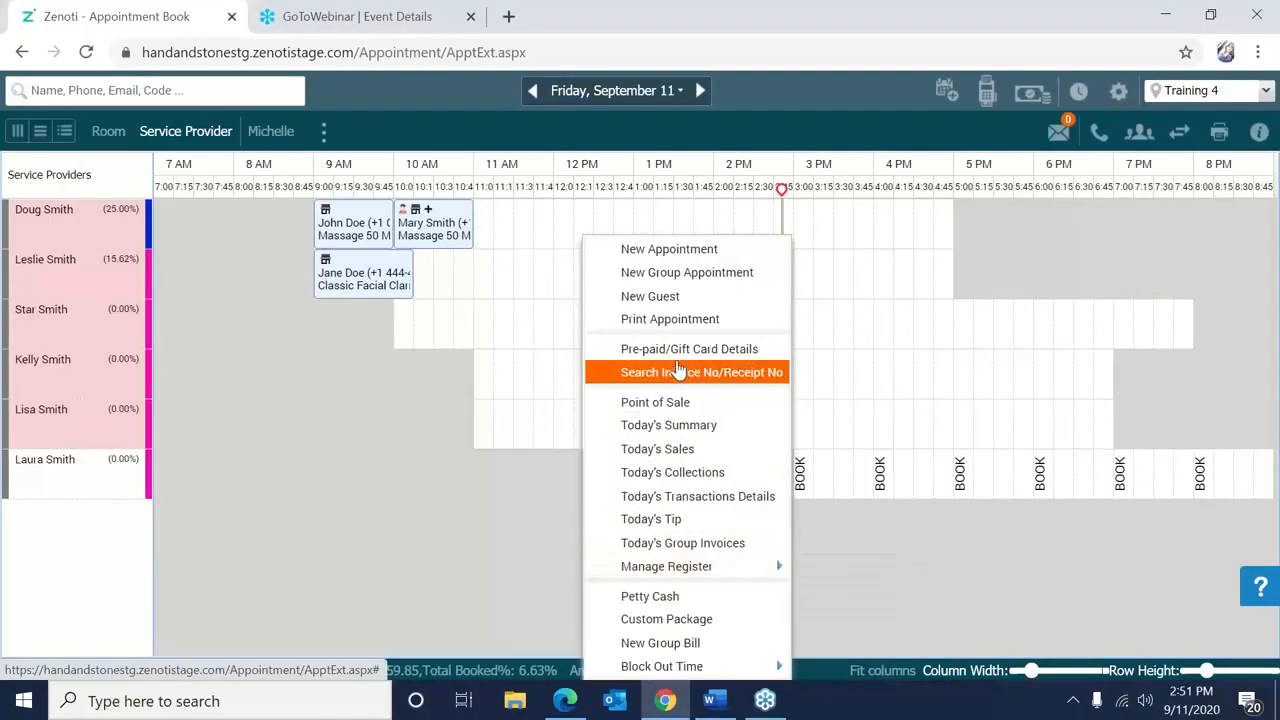
left_click(680, 371)
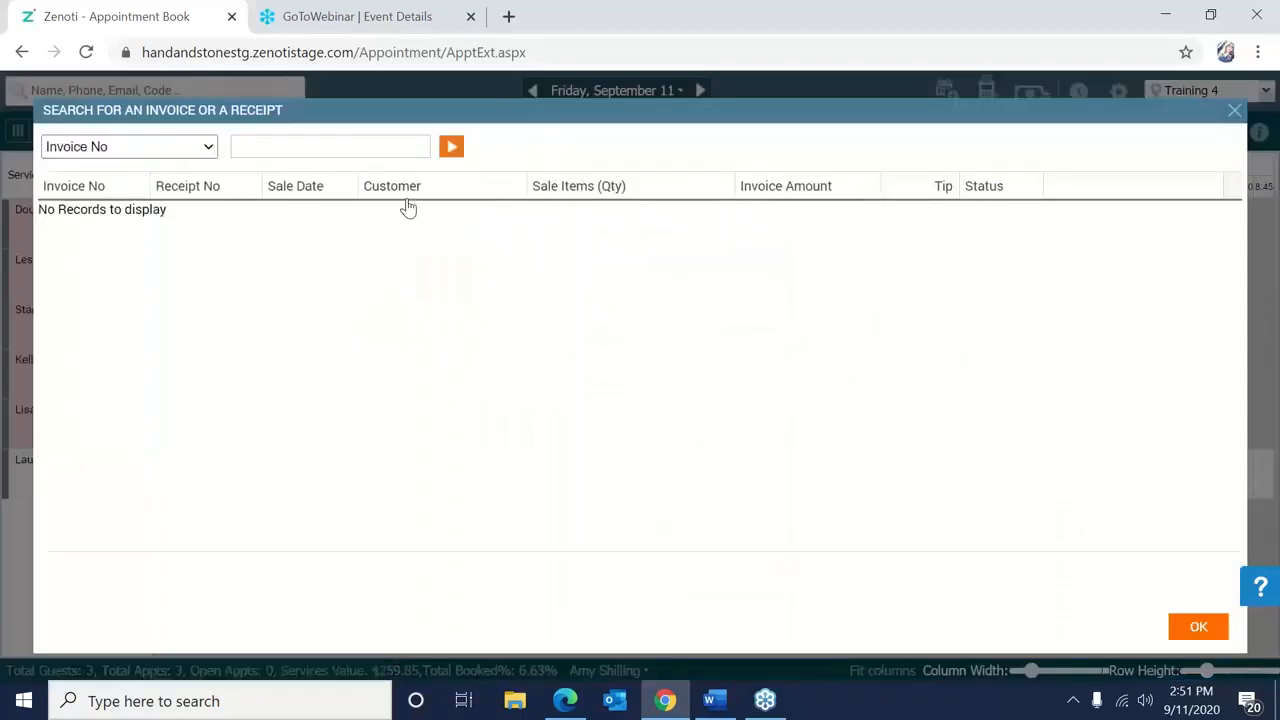
type("233")
left_click(451, 148)
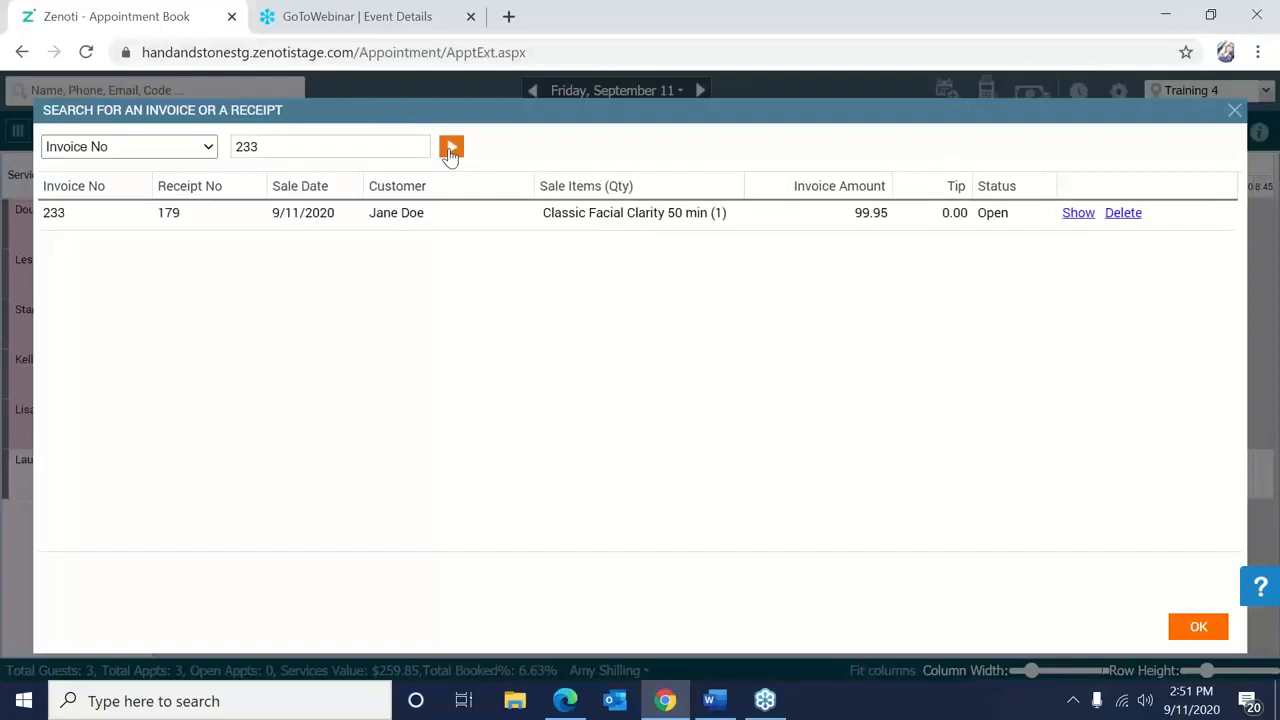
left_click(1078, 213)
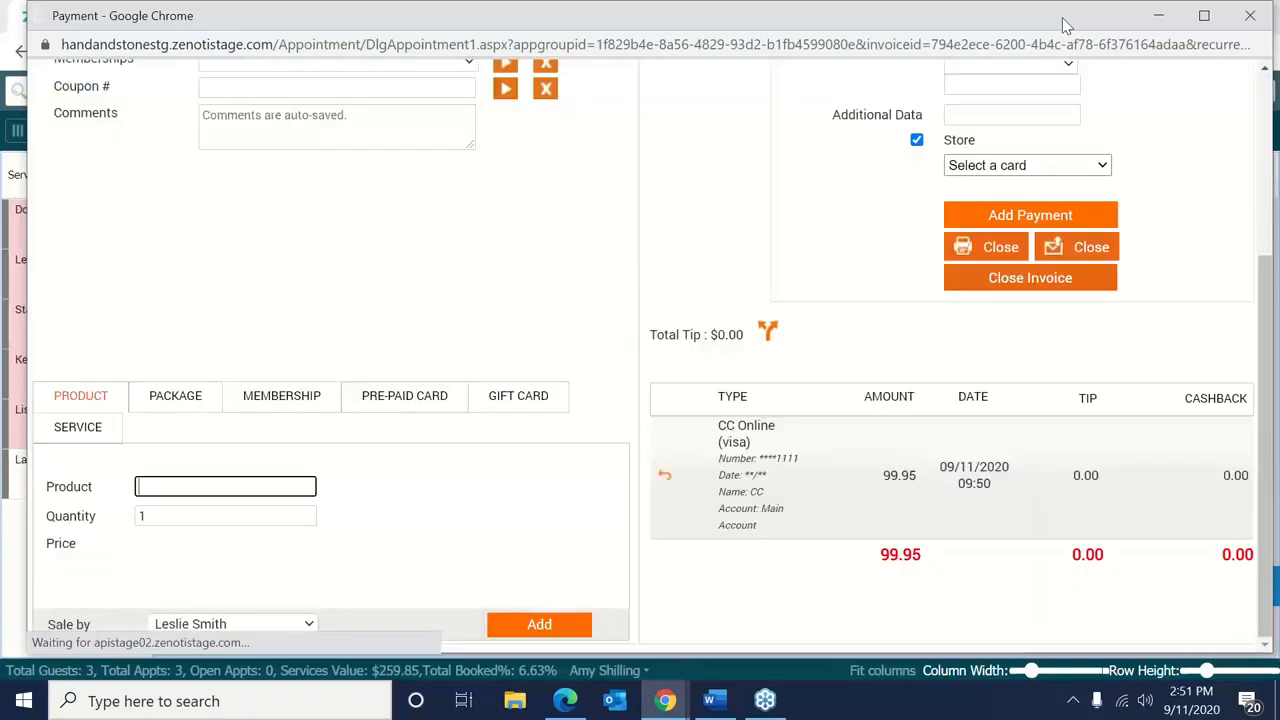
left_click_drag(1045, 17, 980, 45)
left_click(1203, 106)
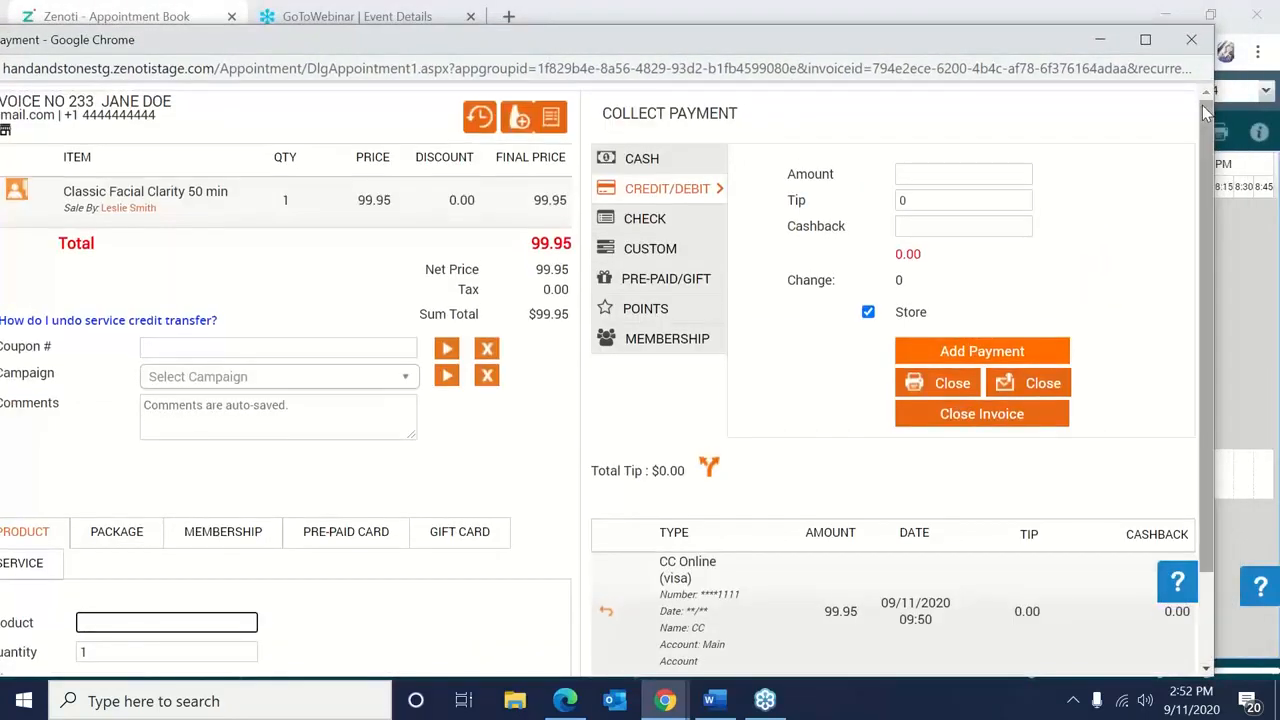
left_click(1003, 410)
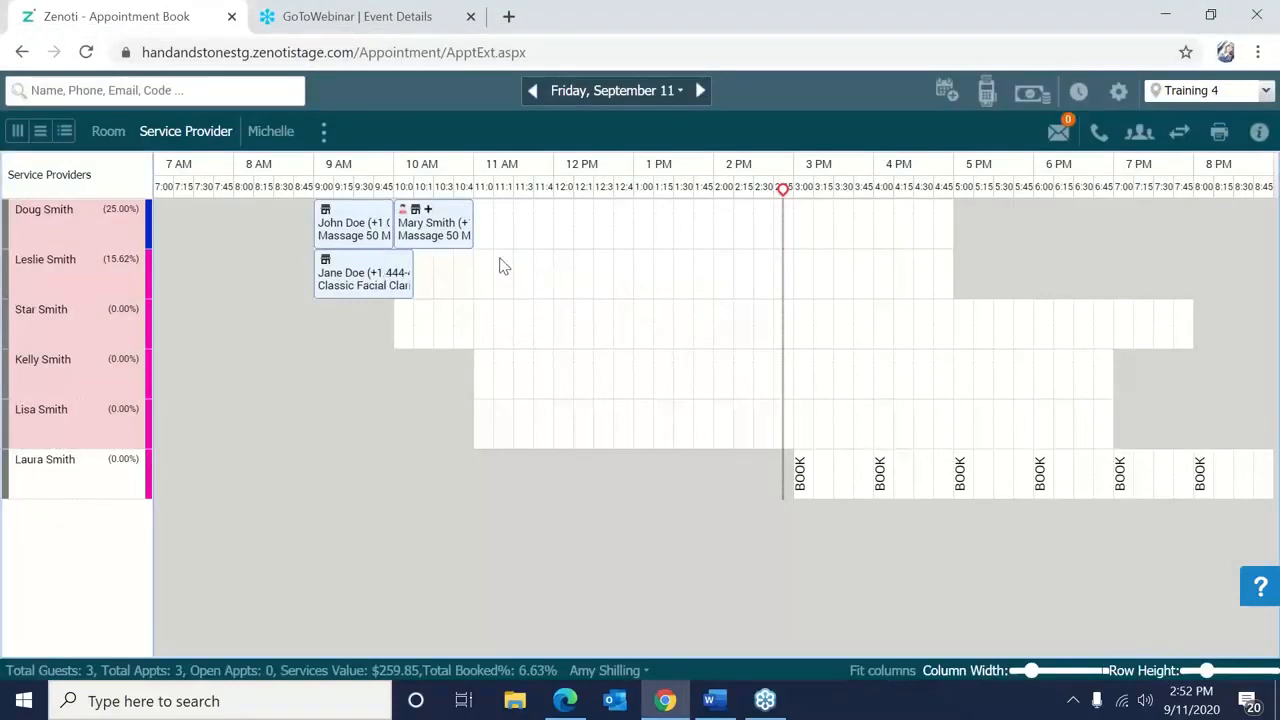
Search invoice 233 again and choose Refund Invoice from its actions.
right_click(503, 266)
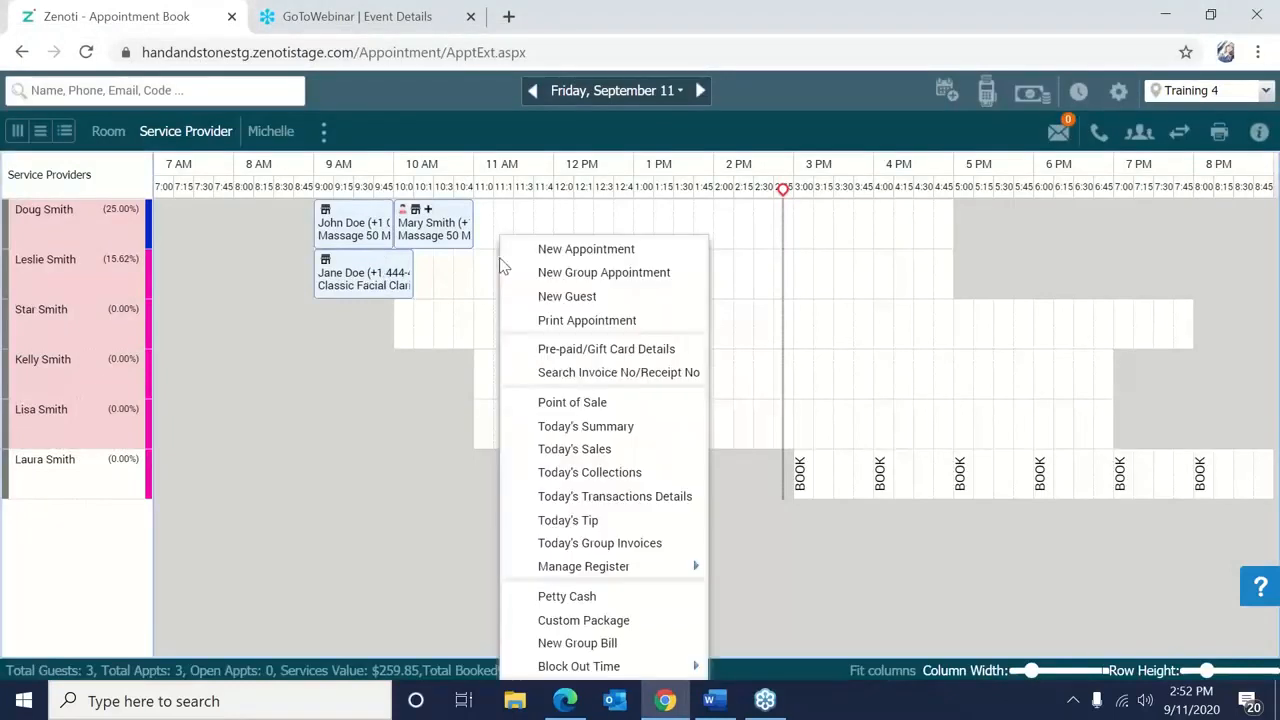
left_click(612, 389)
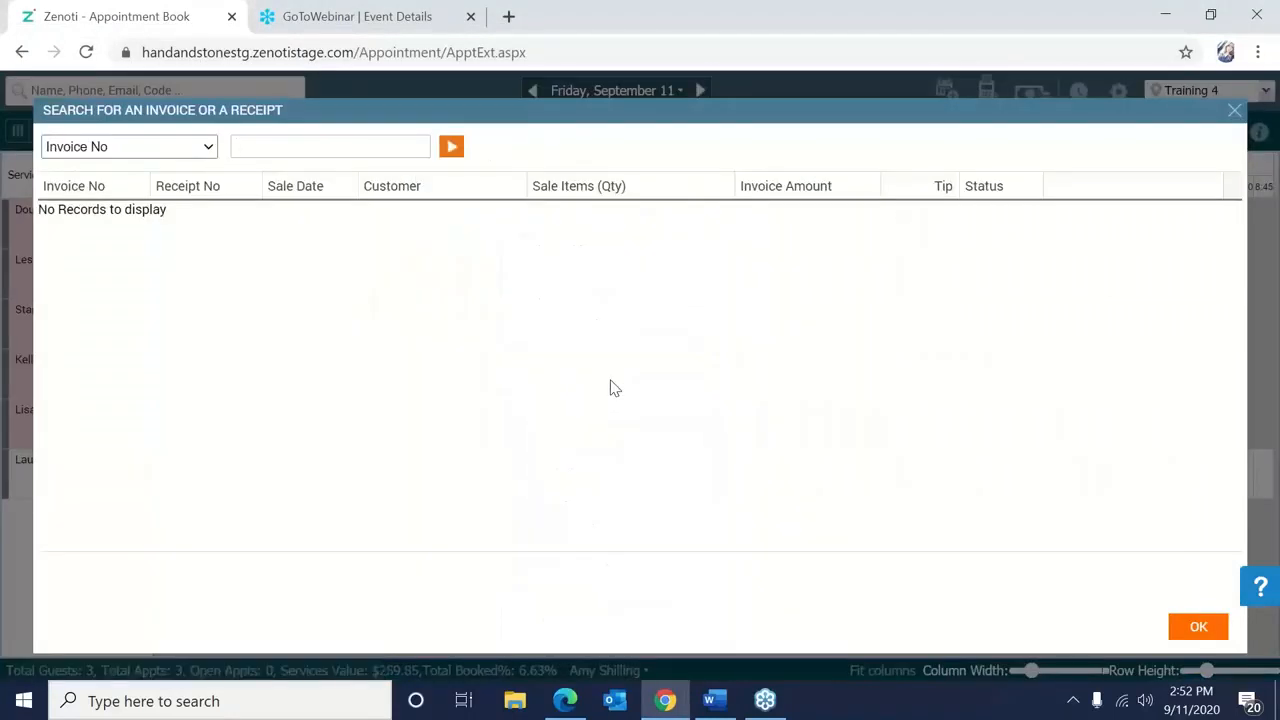
type("233")
left_click(455, 142)
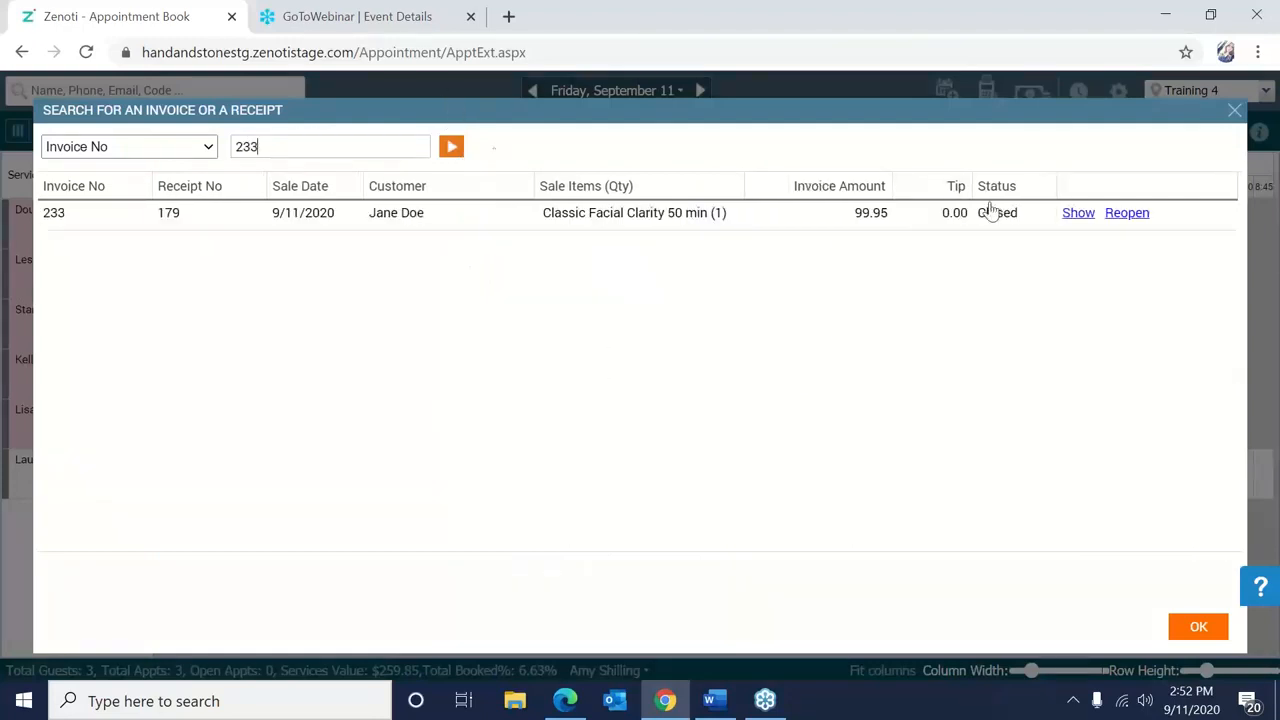
left_click(1070, 213)
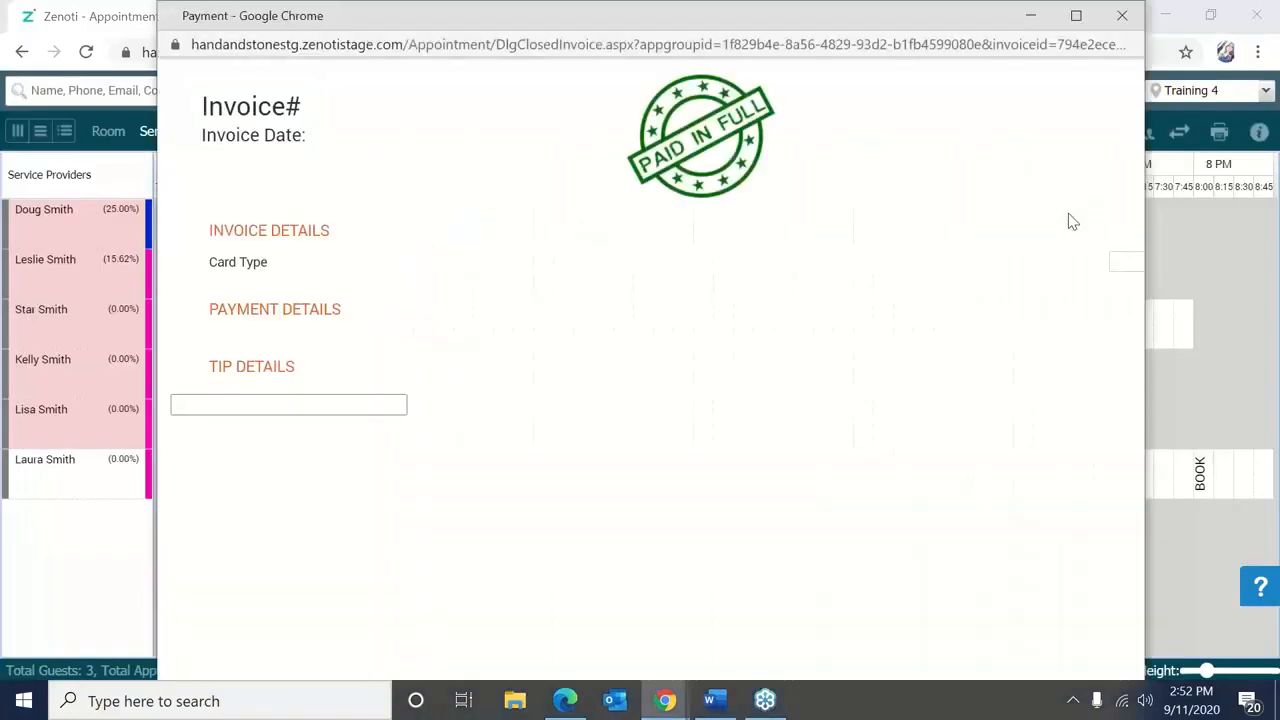
left_click(1048, 141)
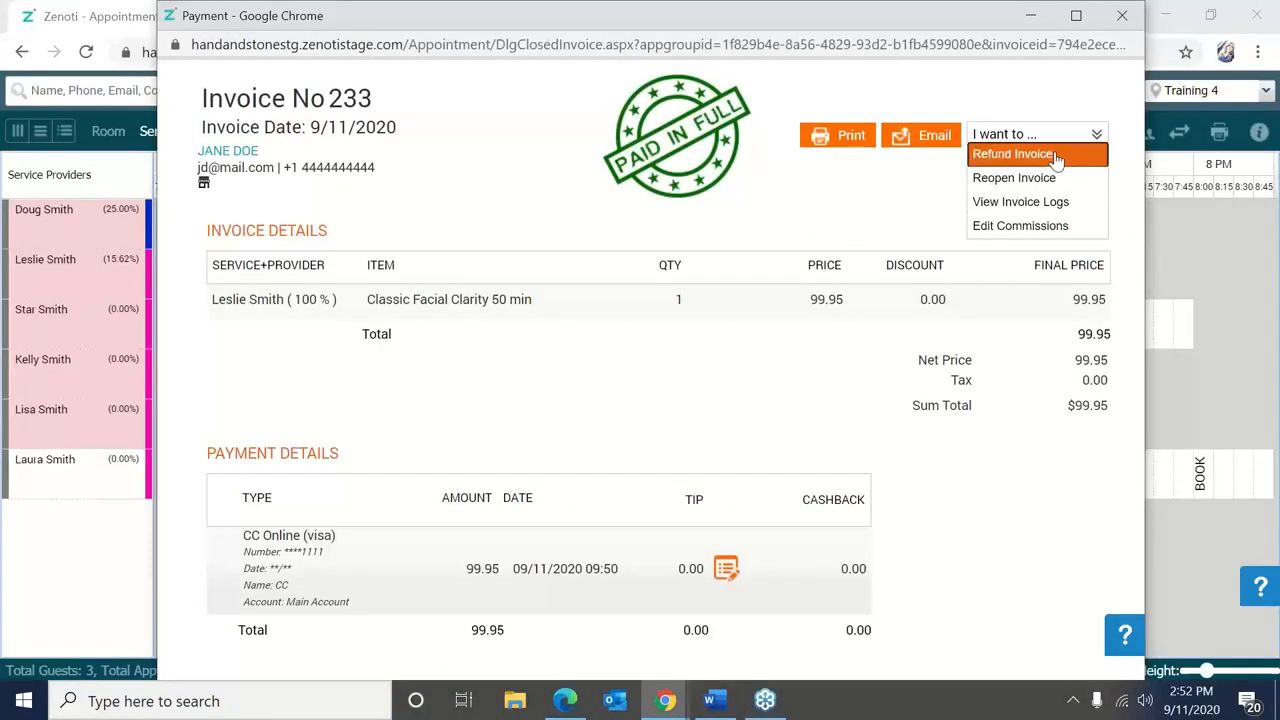
left_click(1050, 155)
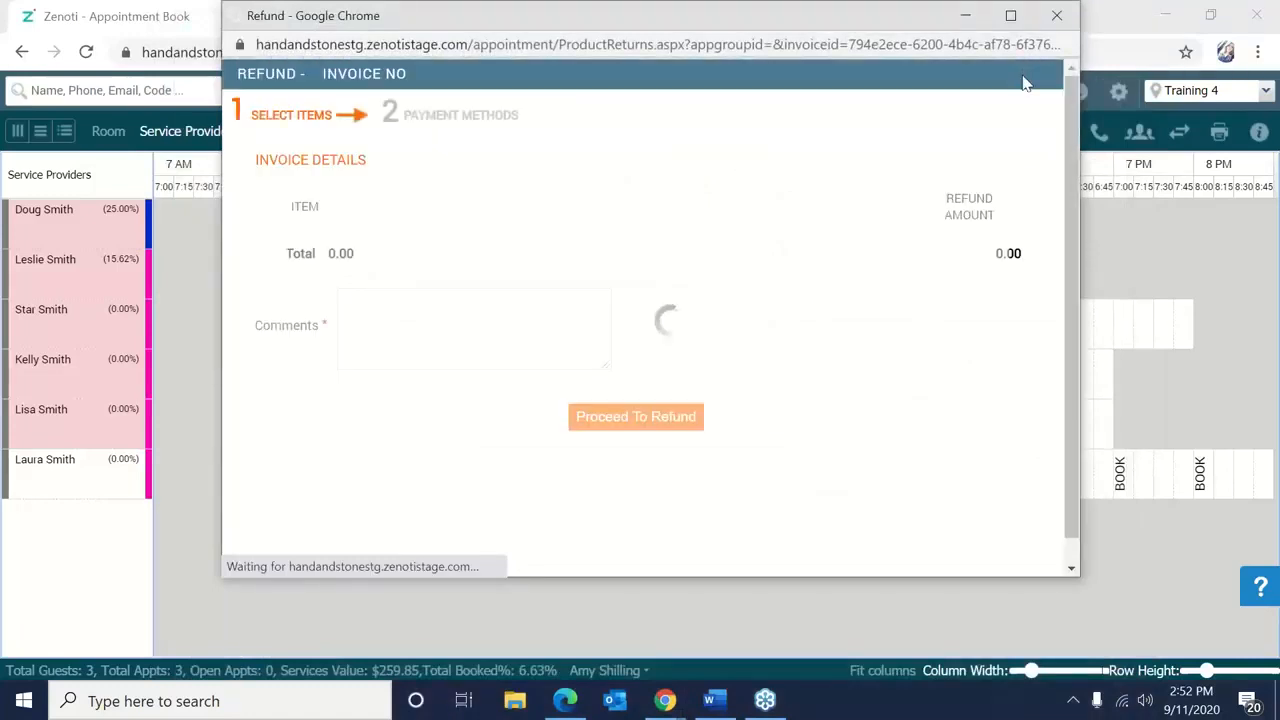
Refund 99.95 on the Classic Facial Clarity item with comment 'Unhappy with facial.' and proceed.
left_click(1011, 15)
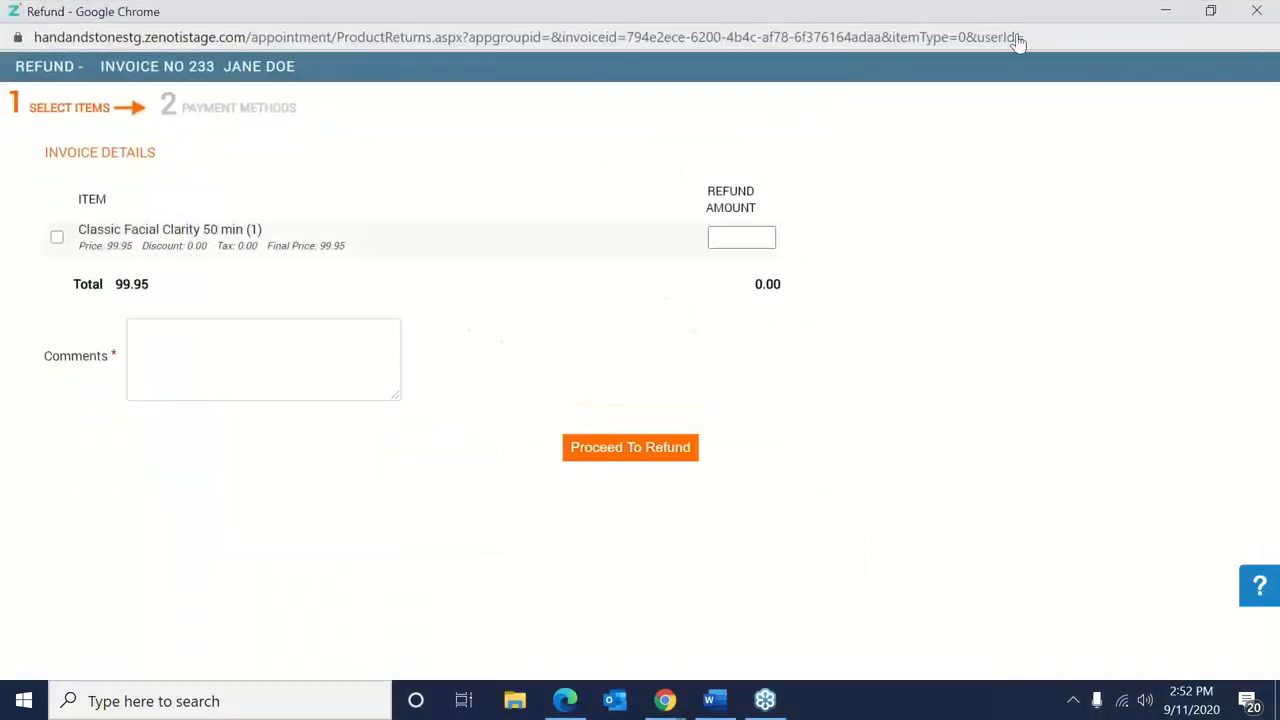
left_click(57, 240)
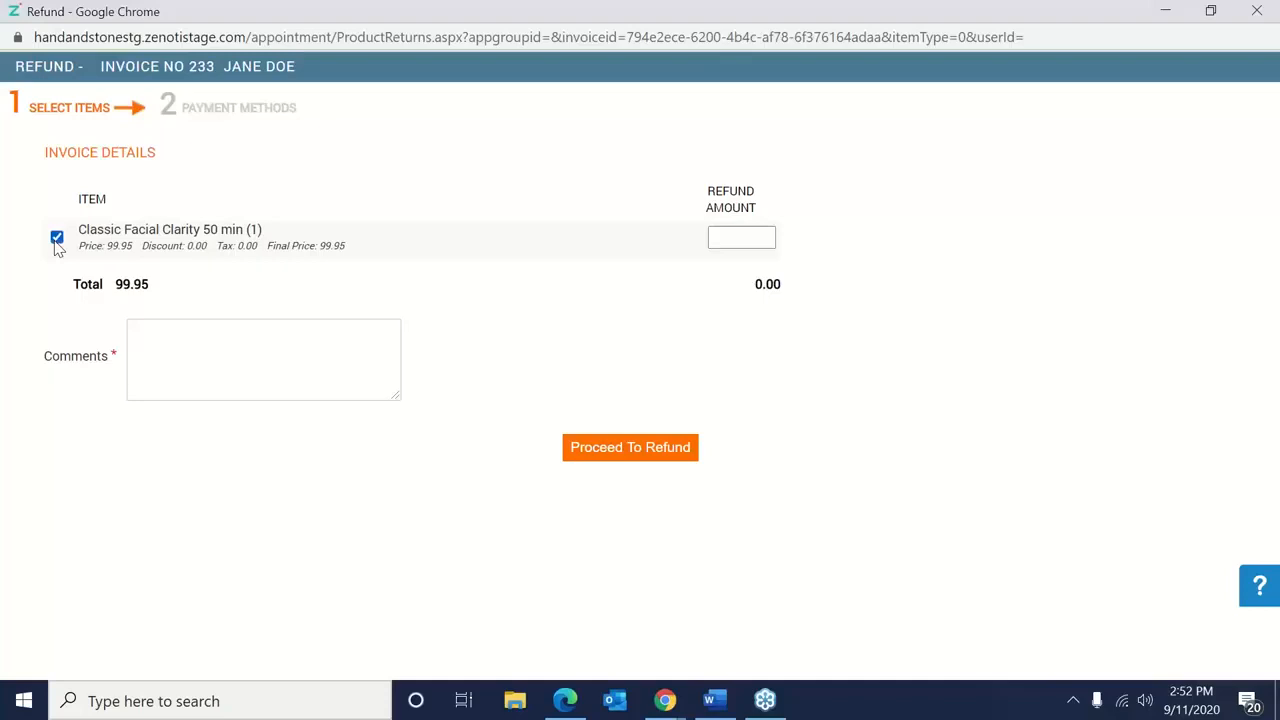
left_click(725, 233)
type("99.95")
left_click(314, 357)
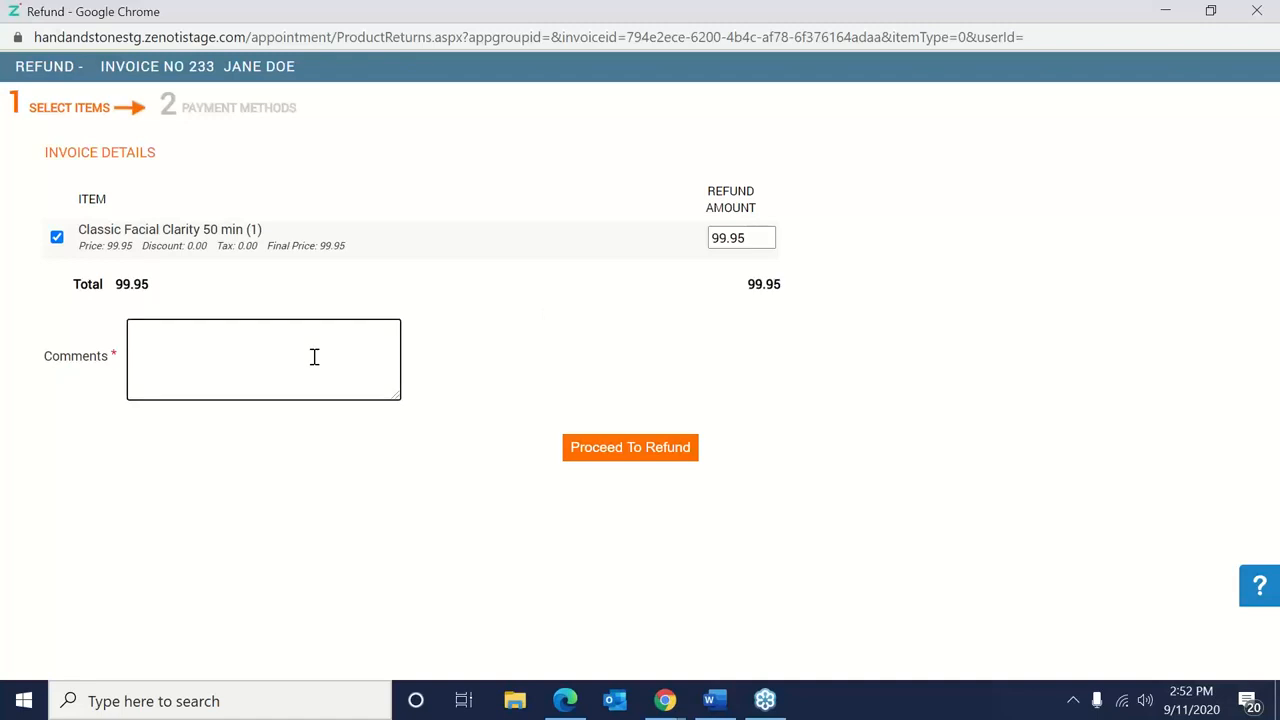
type("Unhappy with facial")
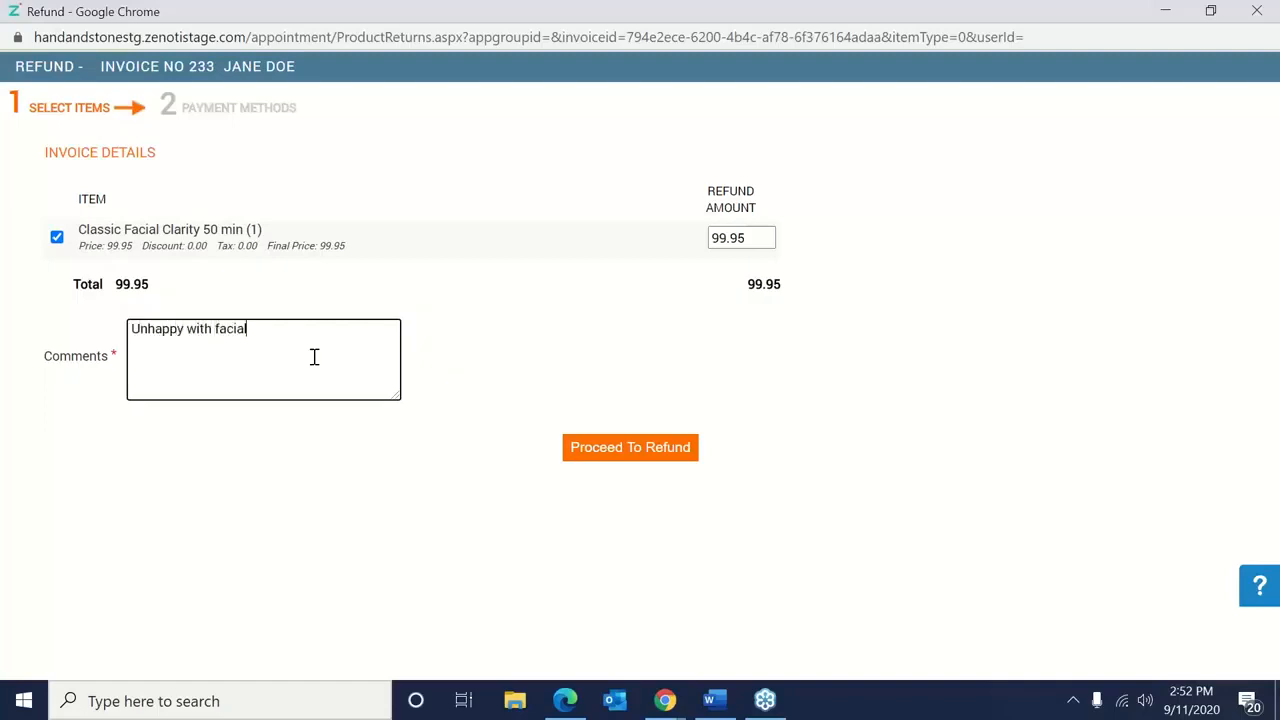
type(".")
left_click(619, 455)
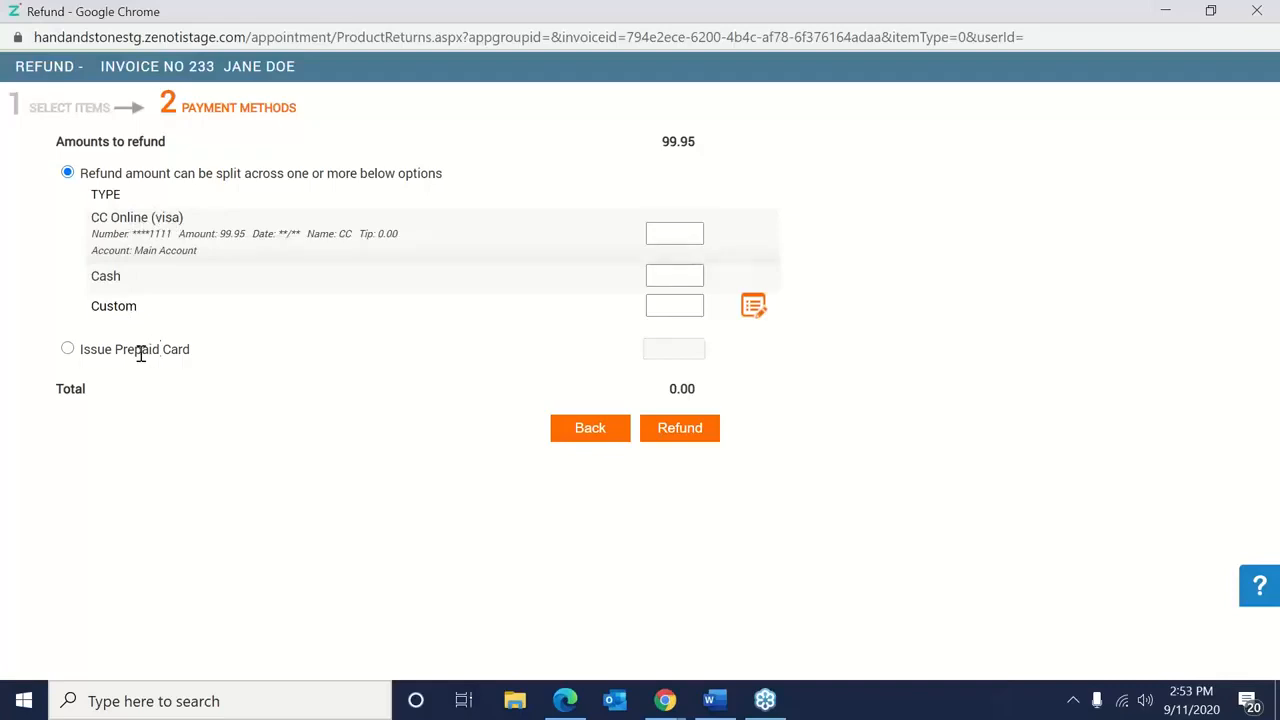
Split the refund and put the full 99.95 on CC Online.
left_click(68, 350)
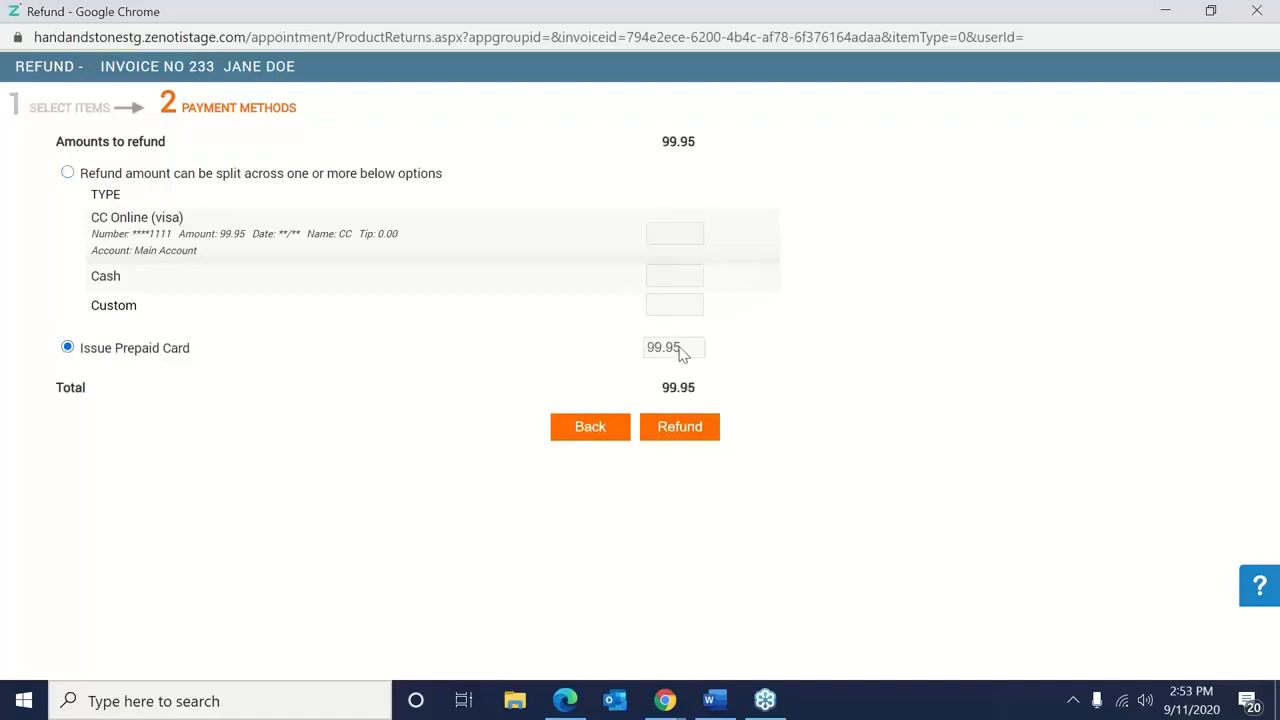
left_click(68, 173)
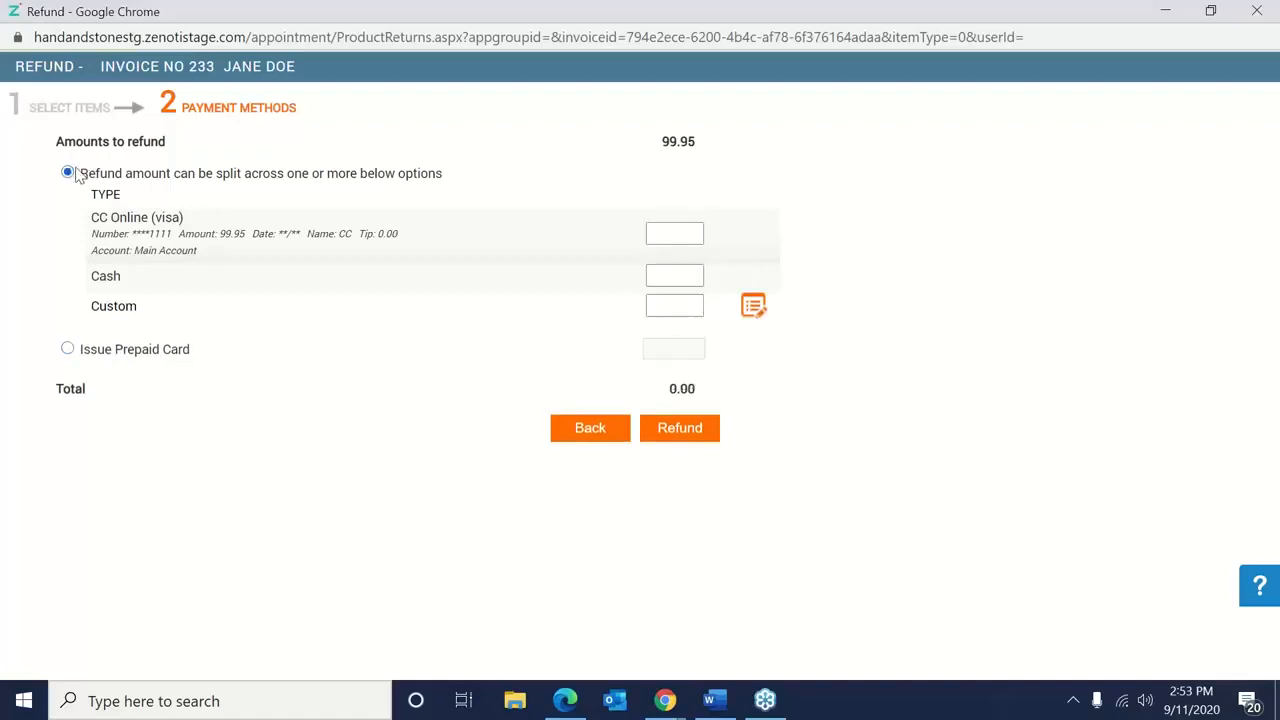
left_click(675, 231)
type("99.95")
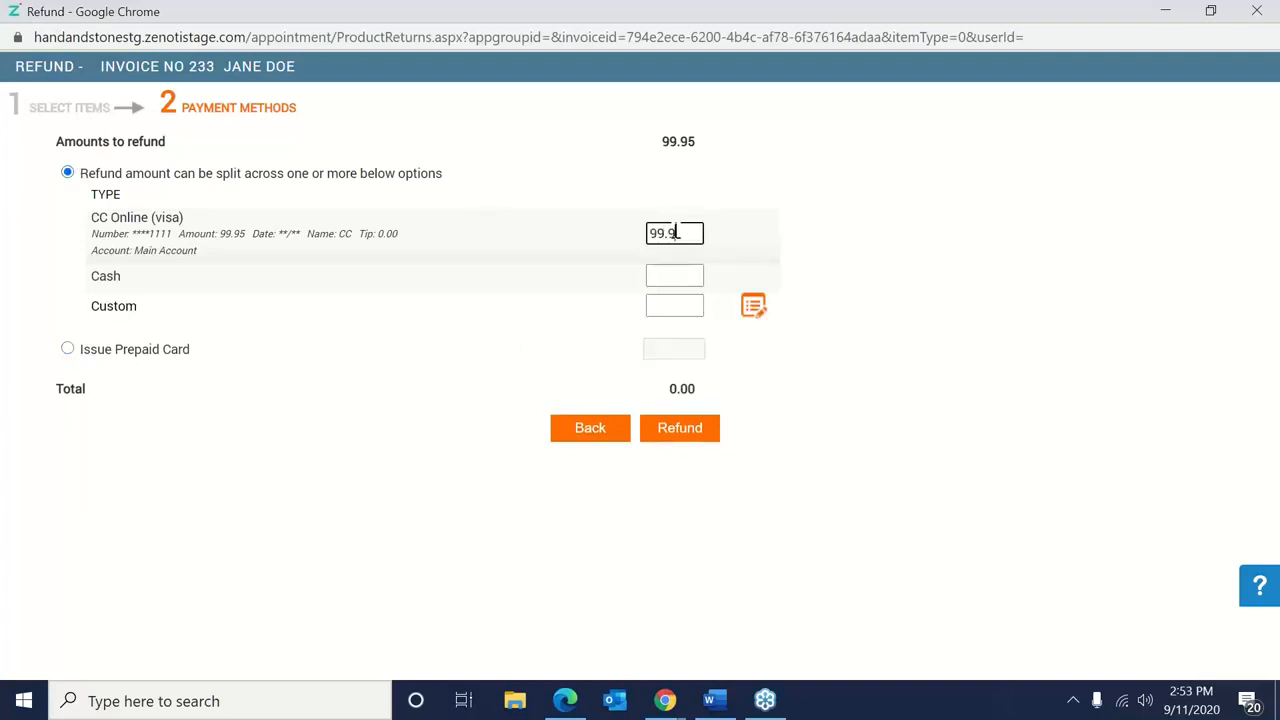
key("BackSpace")
type("5")
left_click(703, 428)
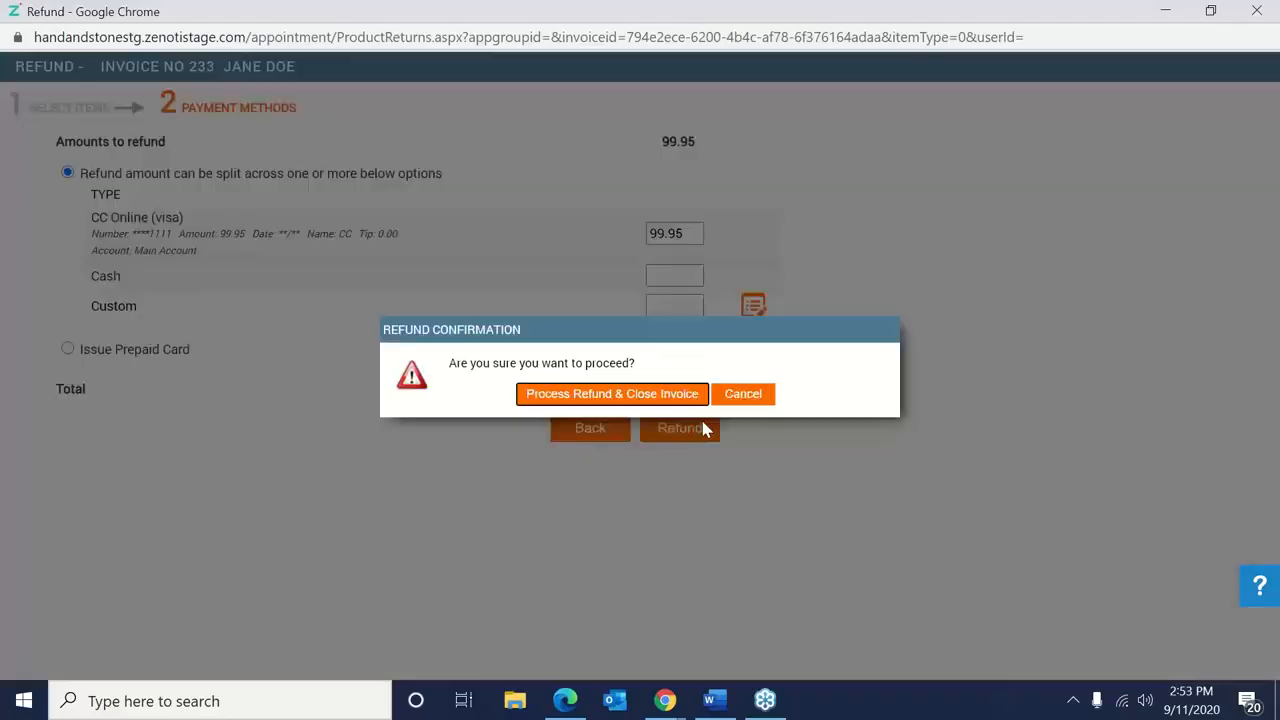
Process the refund, closing it as invoice 239, and dismiss the invoice window.
left_click(586, 397)
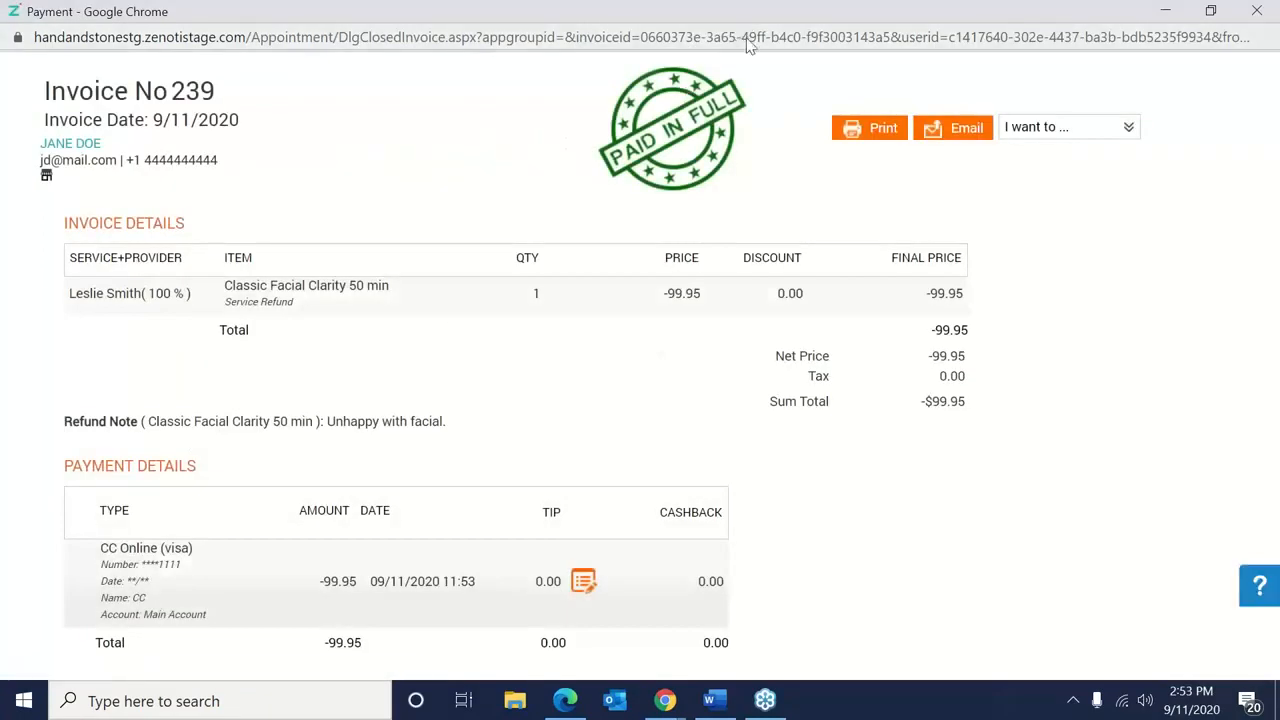
double_click(675, 20)
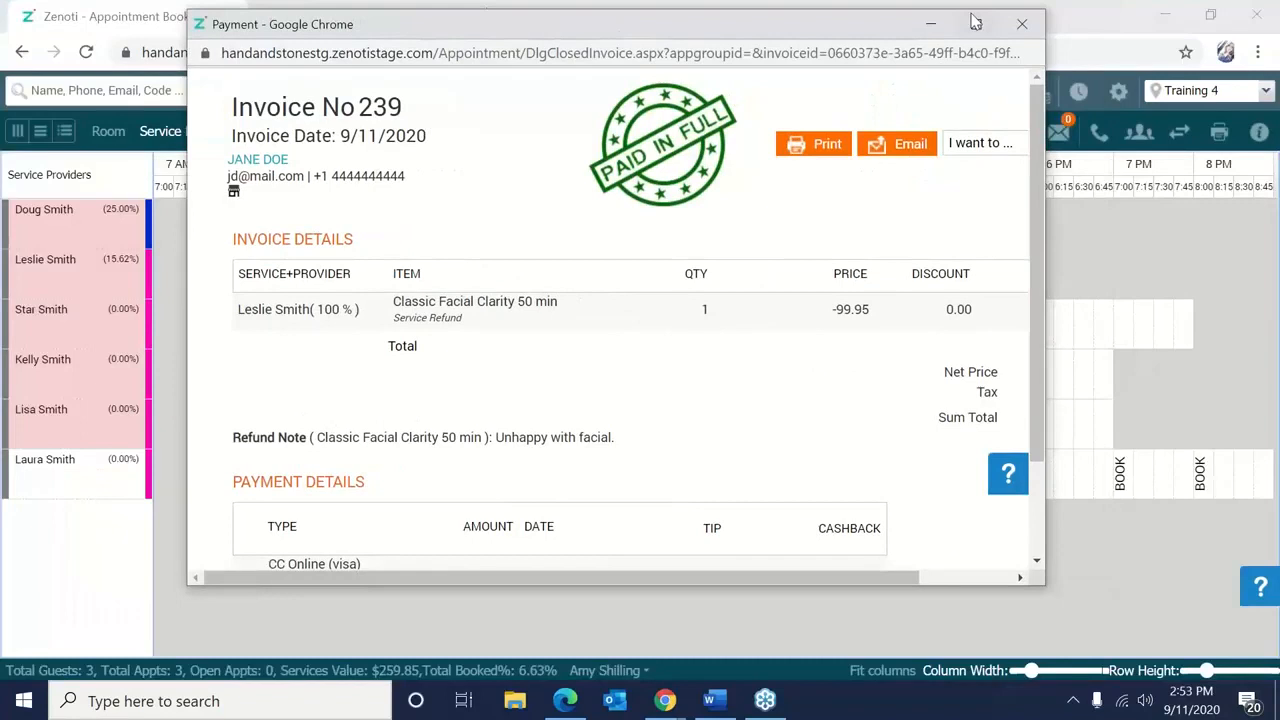
left_click(1022, 23)
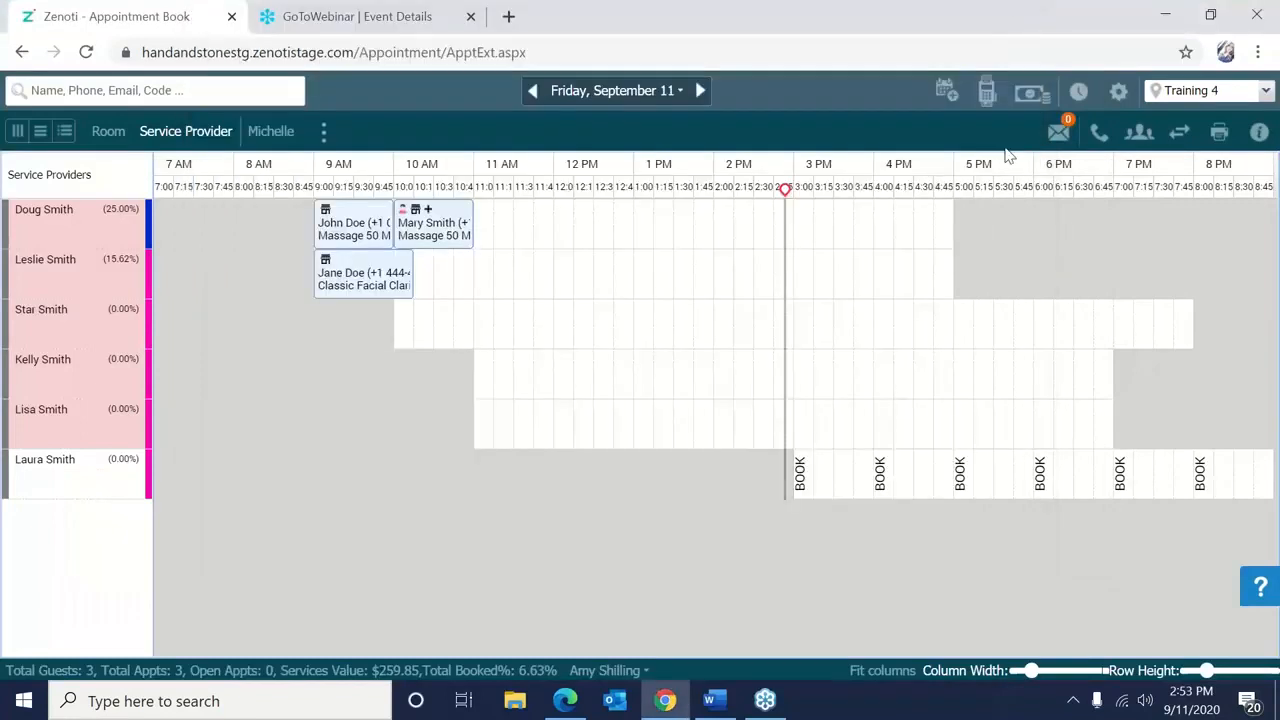
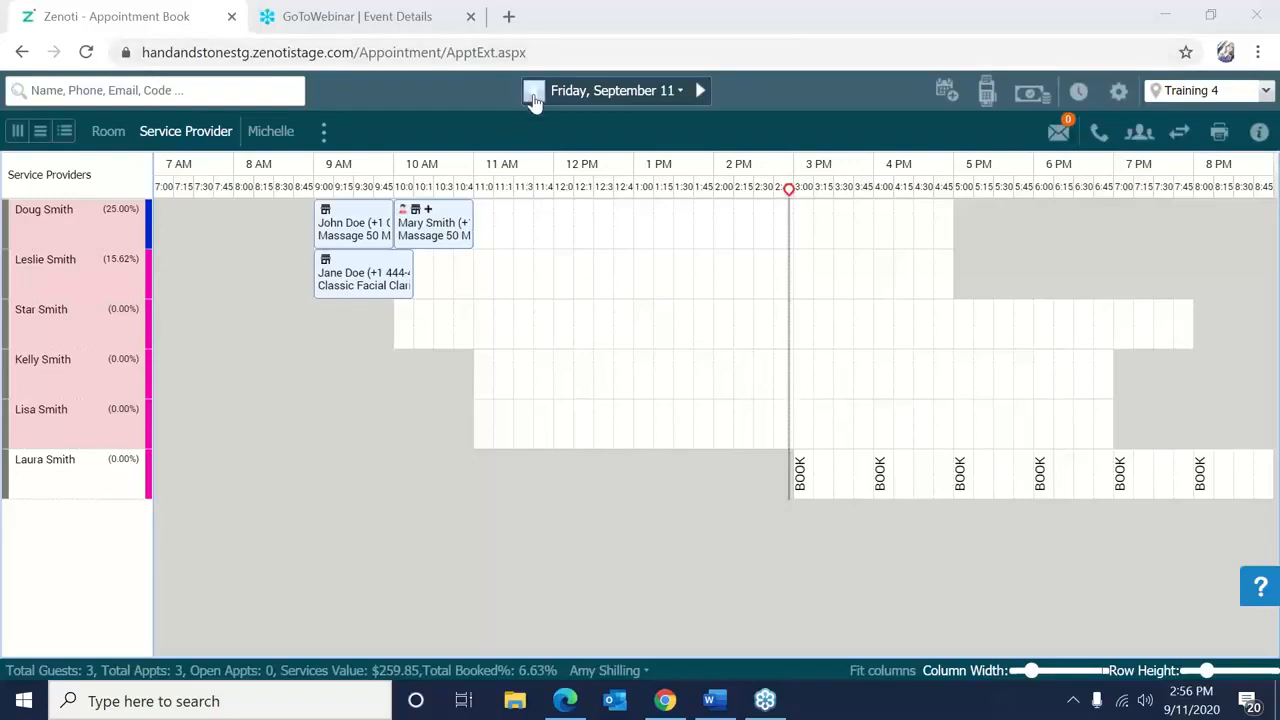
Search the reports dashboard for 'Appo' and open the Appointment Details report.
left_click(1119, 93)
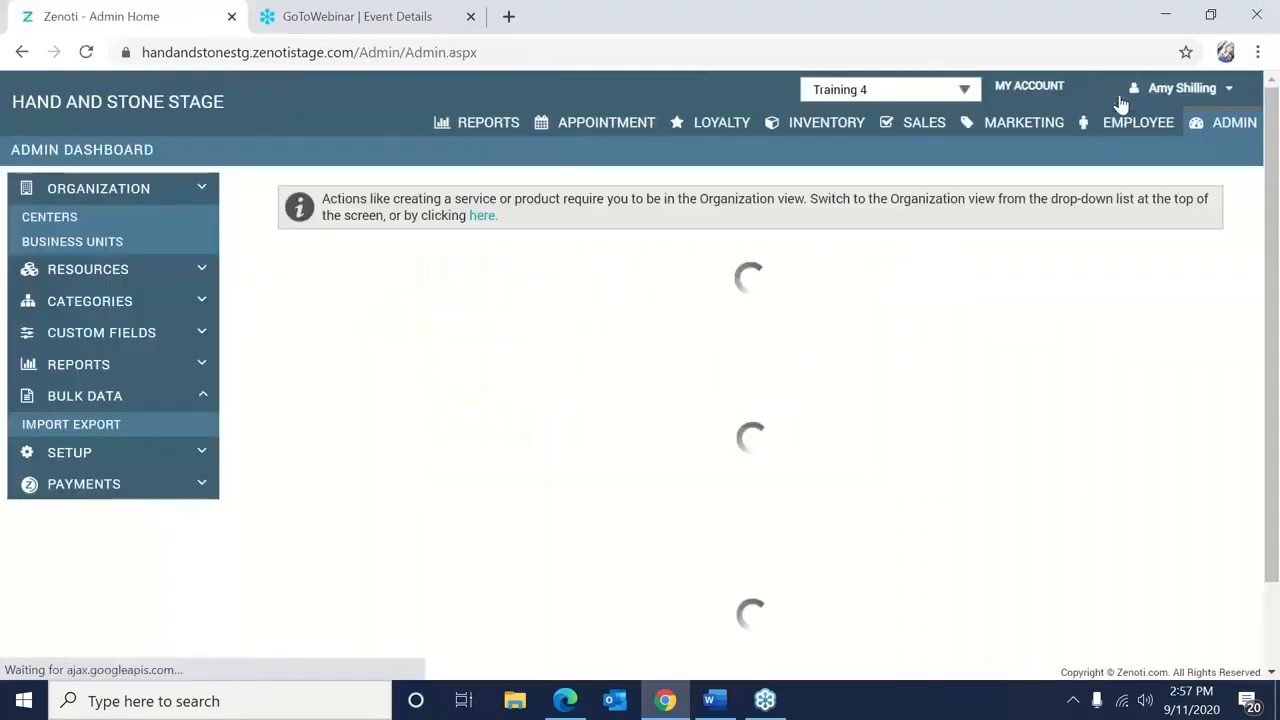
left_click(513, 128)
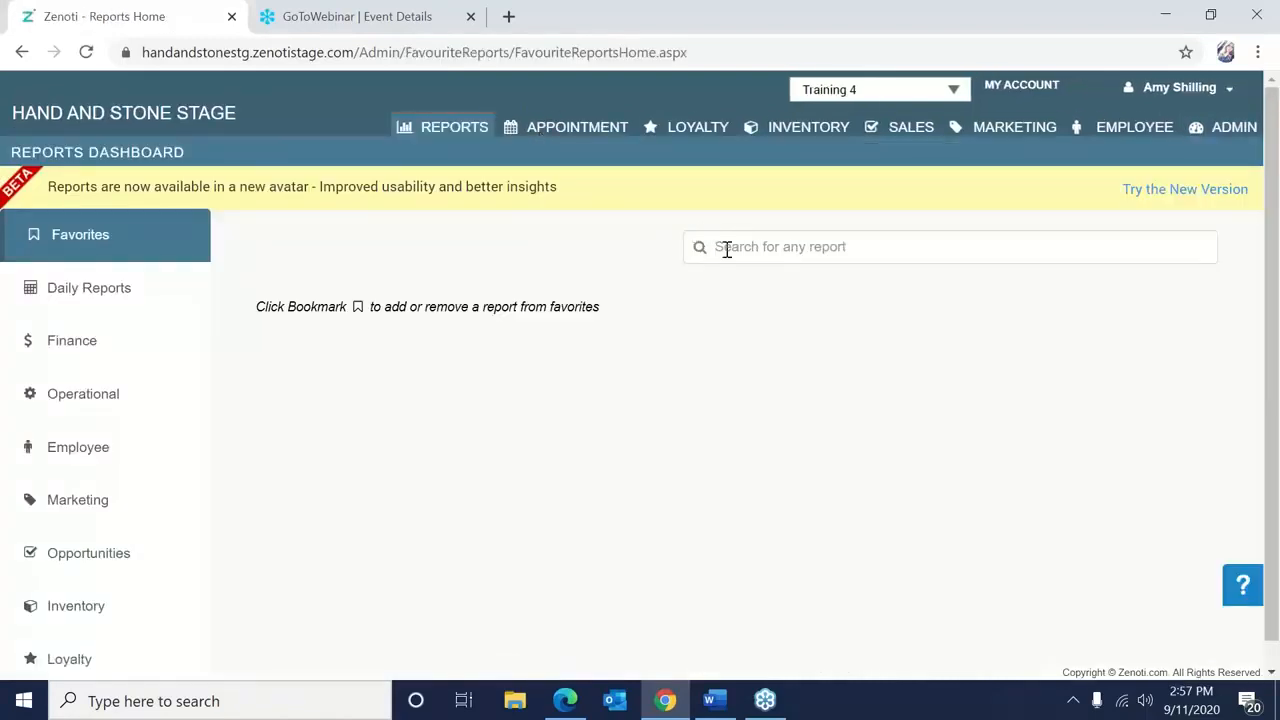
left_click(727, 249)
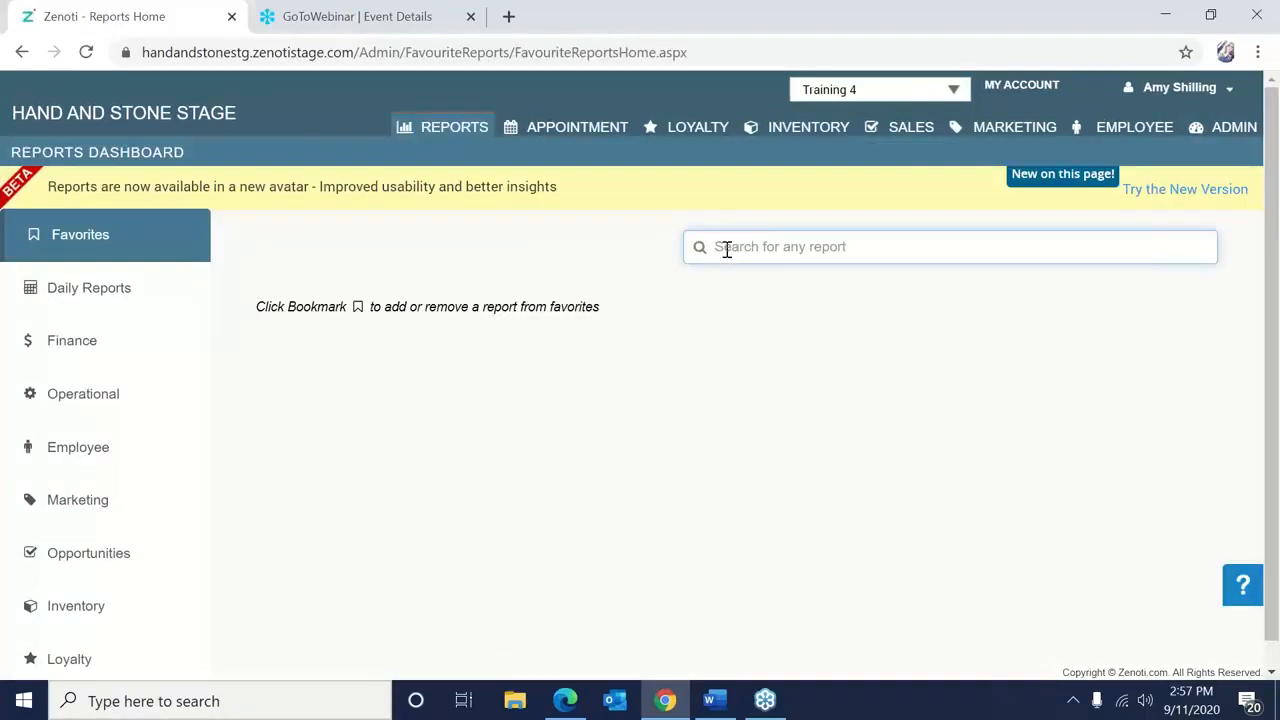
type("Appointment Details")
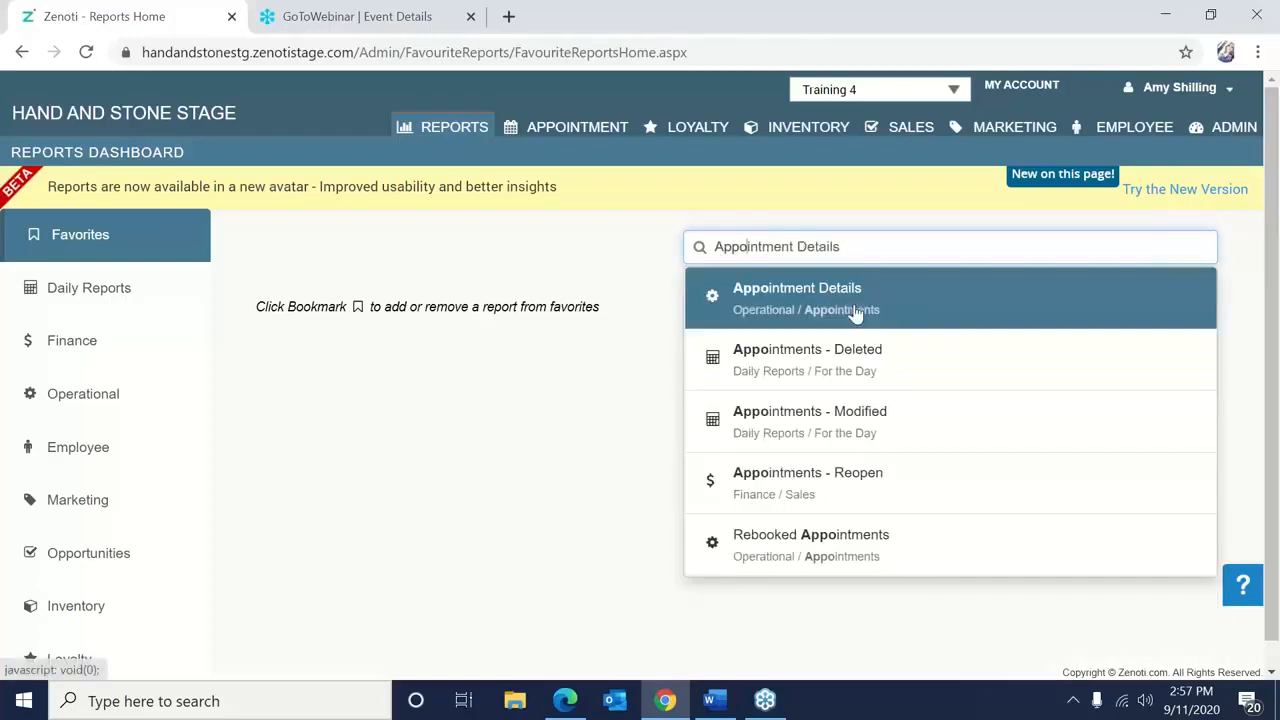
left_click(856, 310)
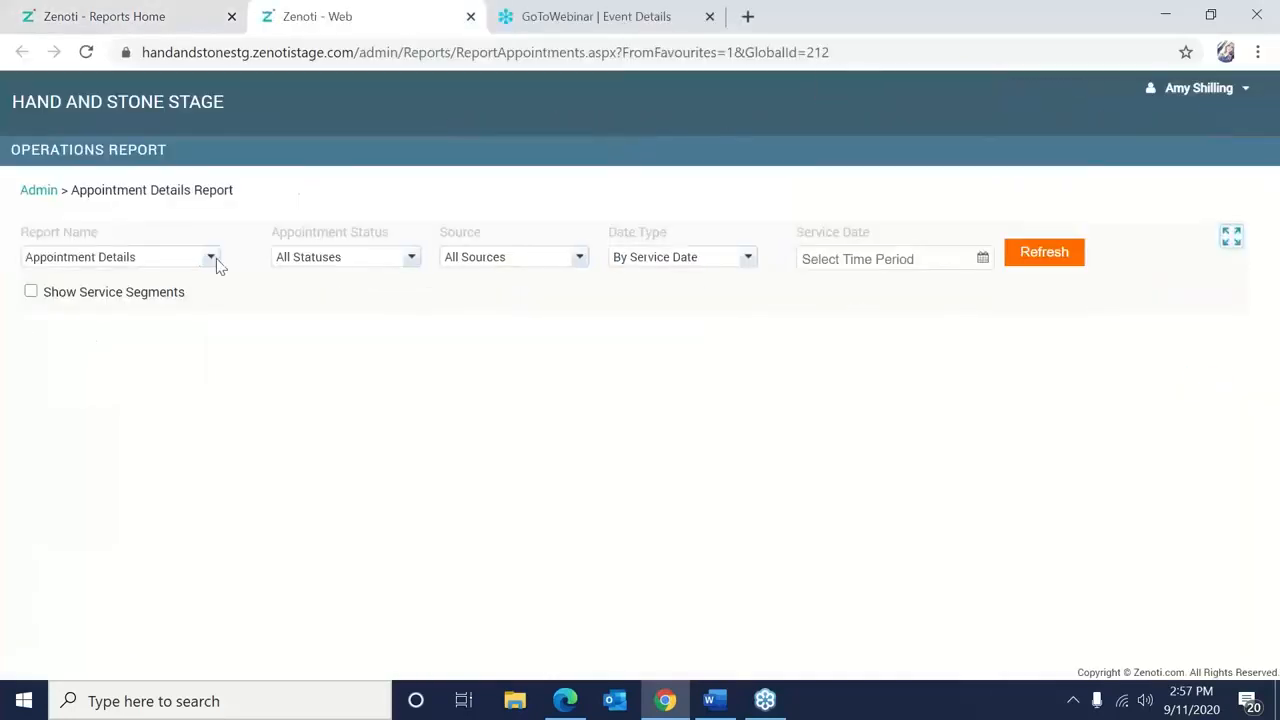
Keep the status filter at All Statuses, pick a service date and run the report.
left_click(312, 266)
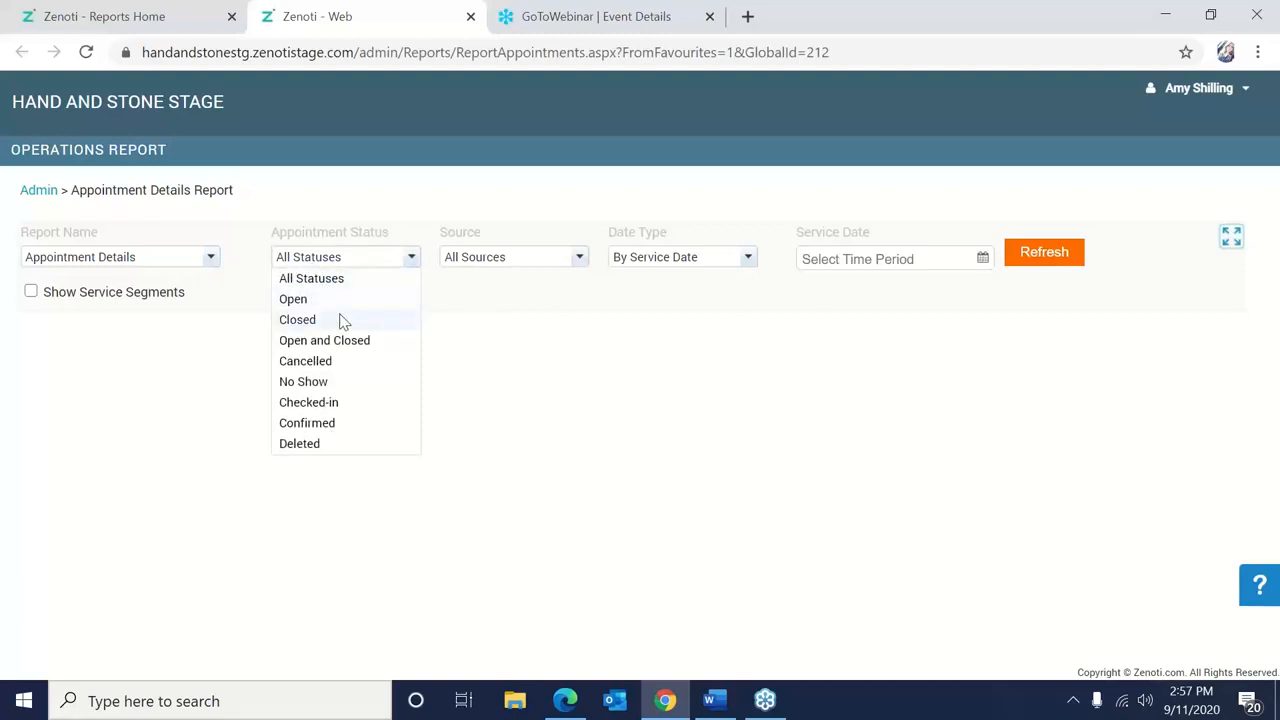
left_click(322, 279)
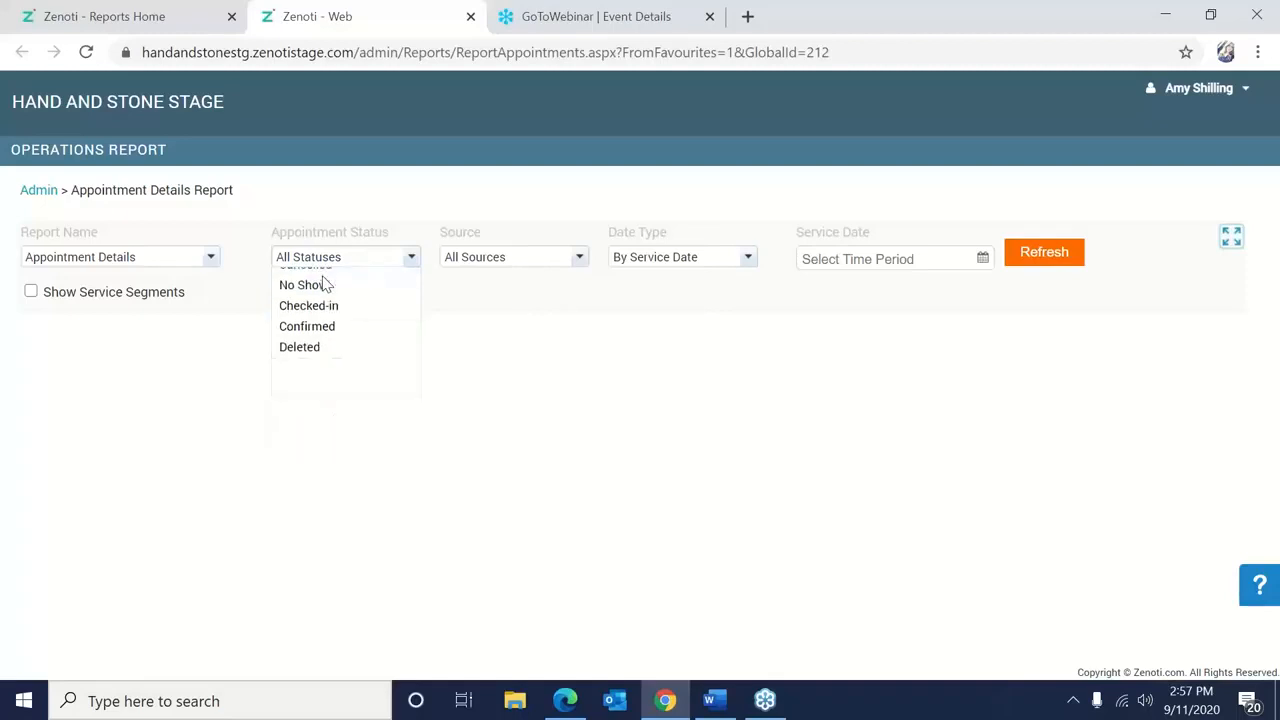
left_click(637, 263)
double_click(980, 257)
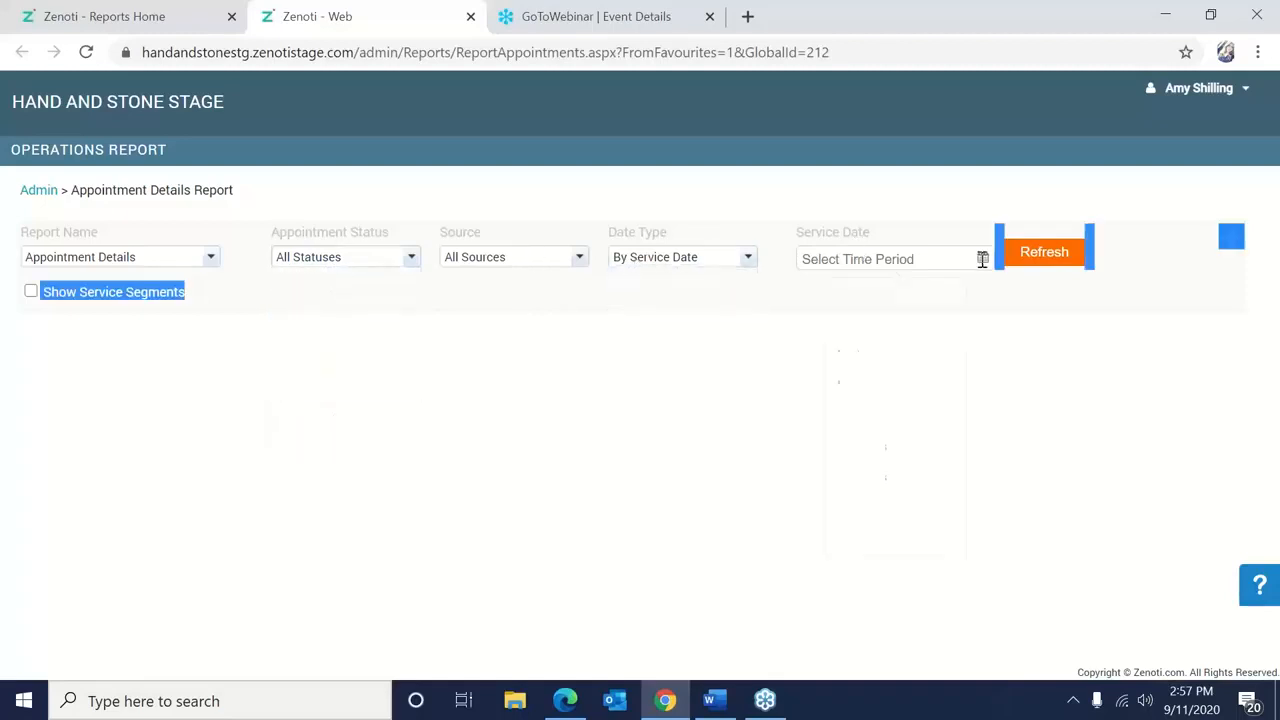
left_click(877, 534)
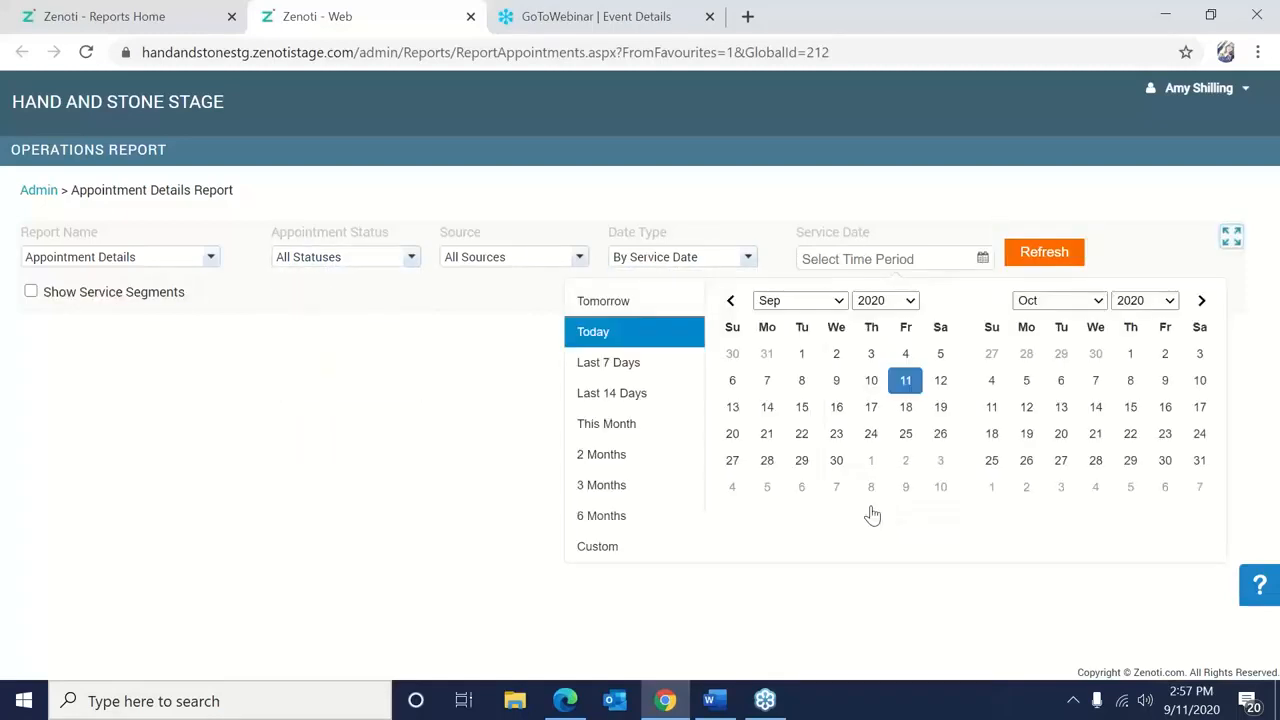
left_click(870, 386)
left_click(1035, 256)
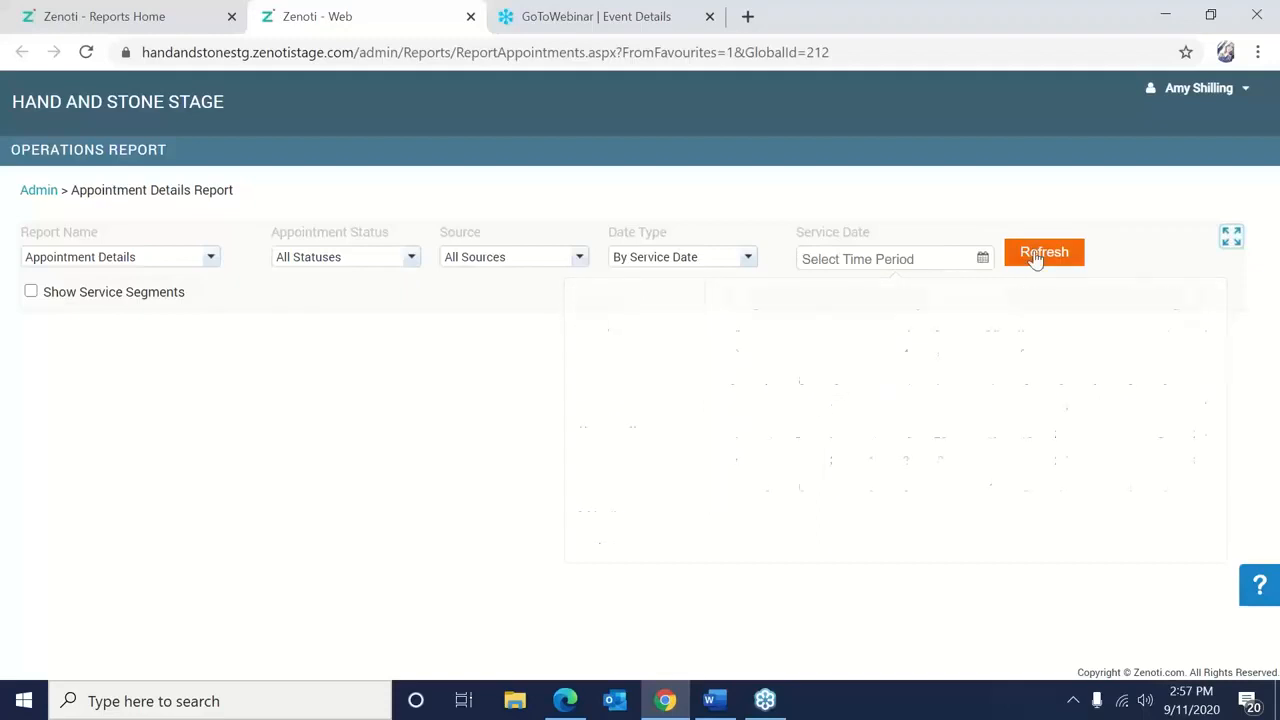
left_click(1035, 256)
Set the service date range to Sep 11 – Sep 11, 2020 and refresh the report.
left_click(985, 256)
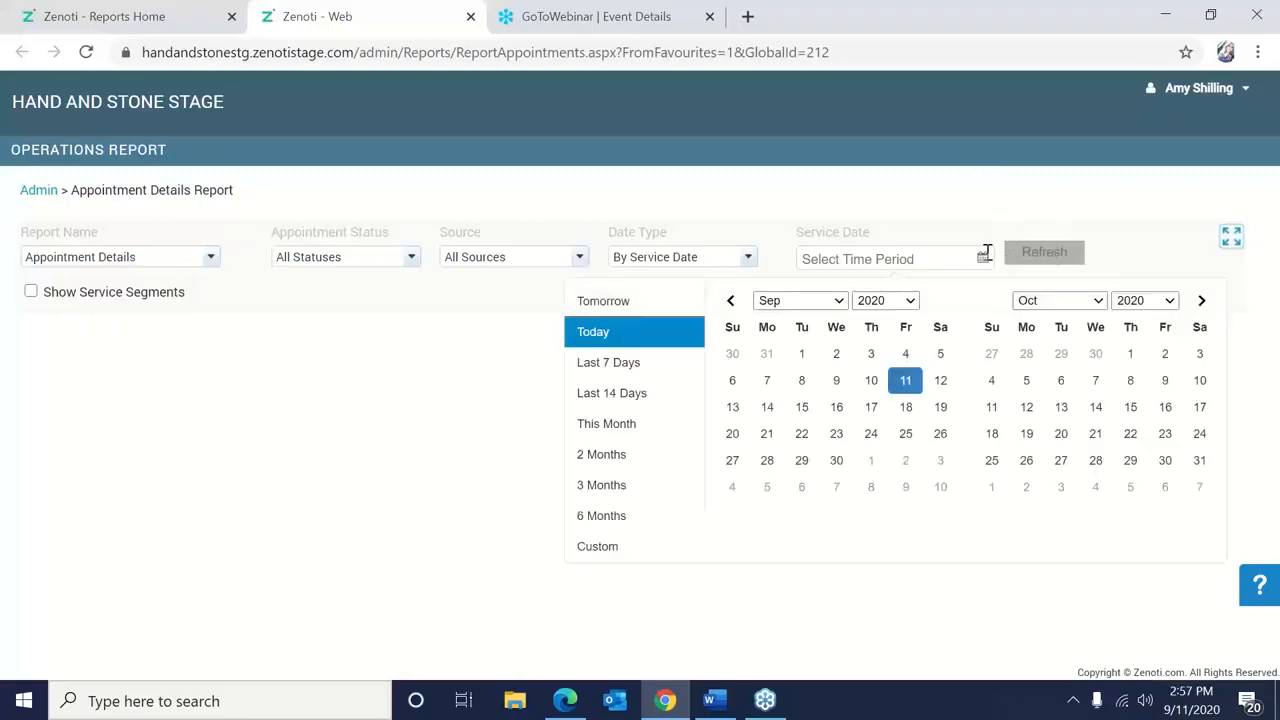
left_click(906, 381)
left_click(906, 381)
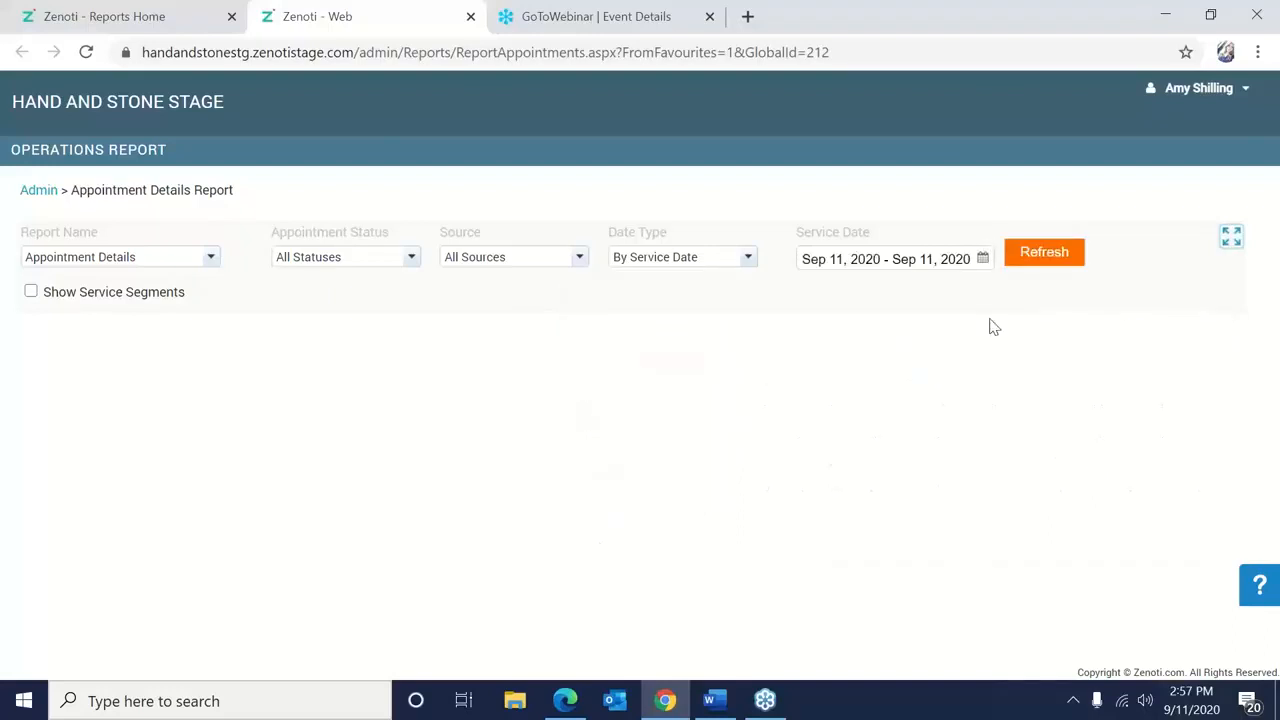
left_click(1058, 266)
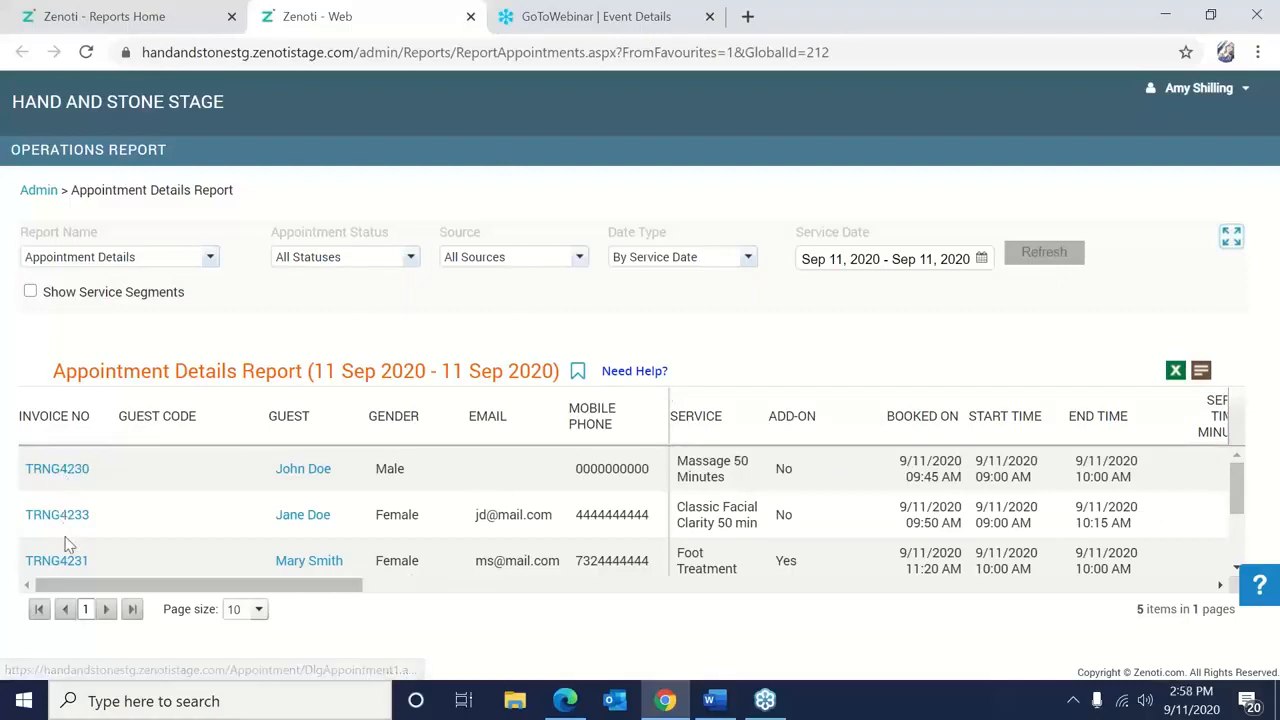
Filter the report to Open appointments, scroll the table right, then return to the Friday, September 11 schedule.
left_click(355, 262)
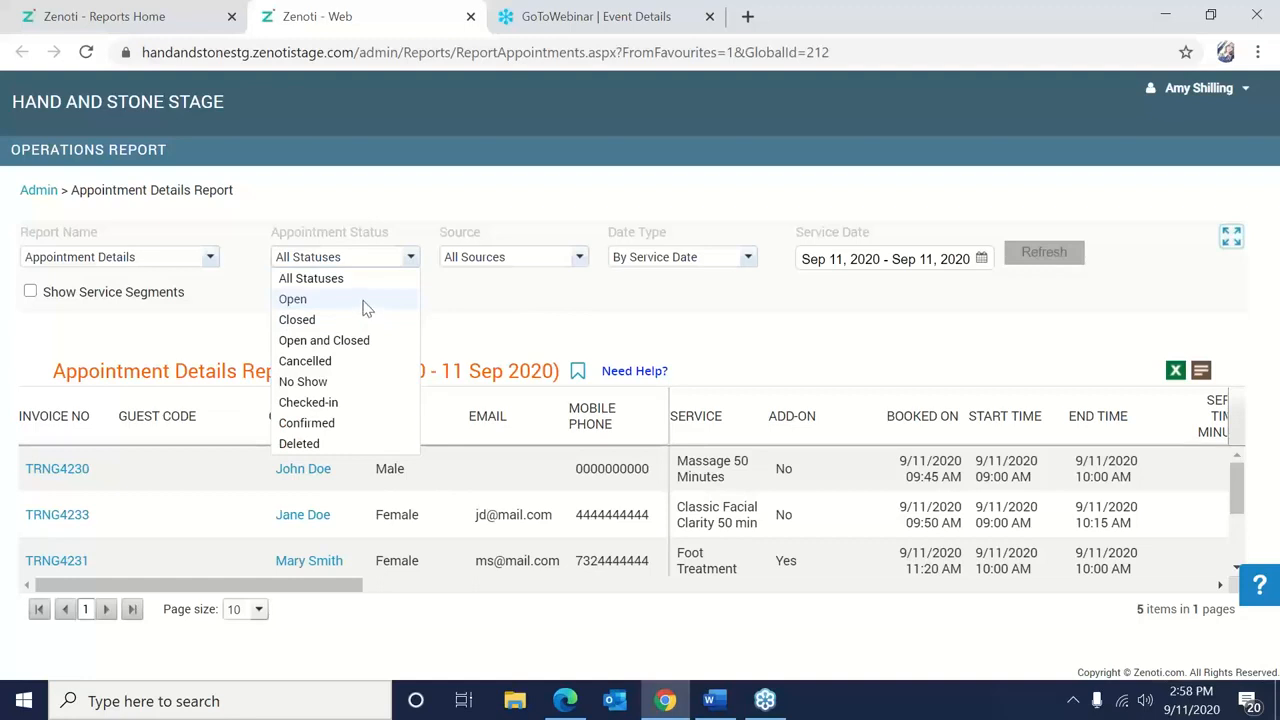
left_click(364, 299)
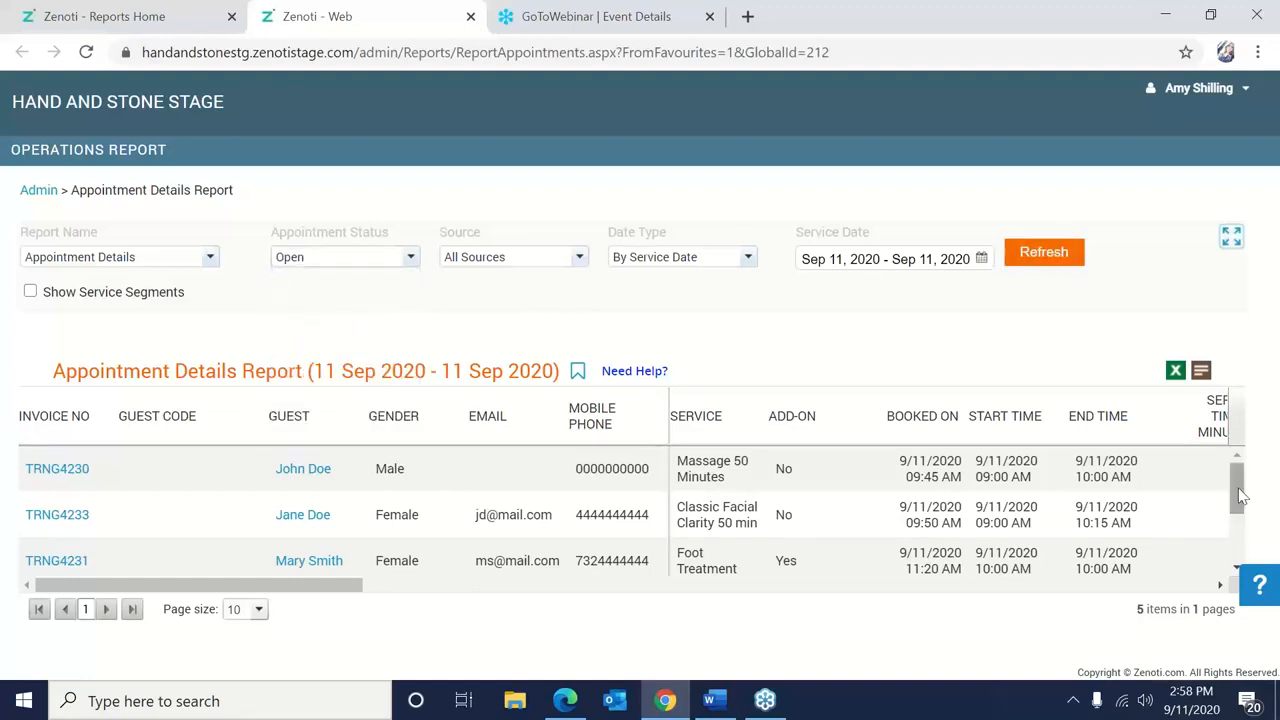
left_click_drag(297, 587, 180, 568)
left_click(83, 10)
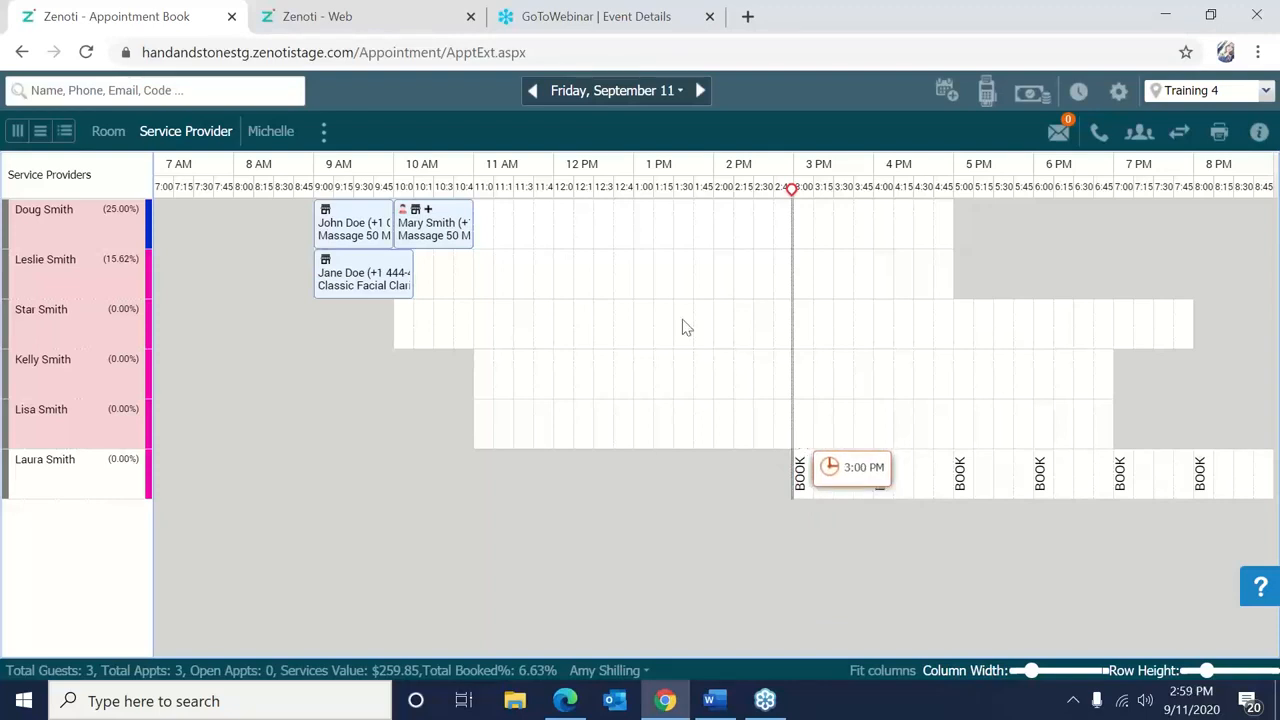
Search for invoice number 234 from the appointment book's quick actions.
right_click(548, 292)
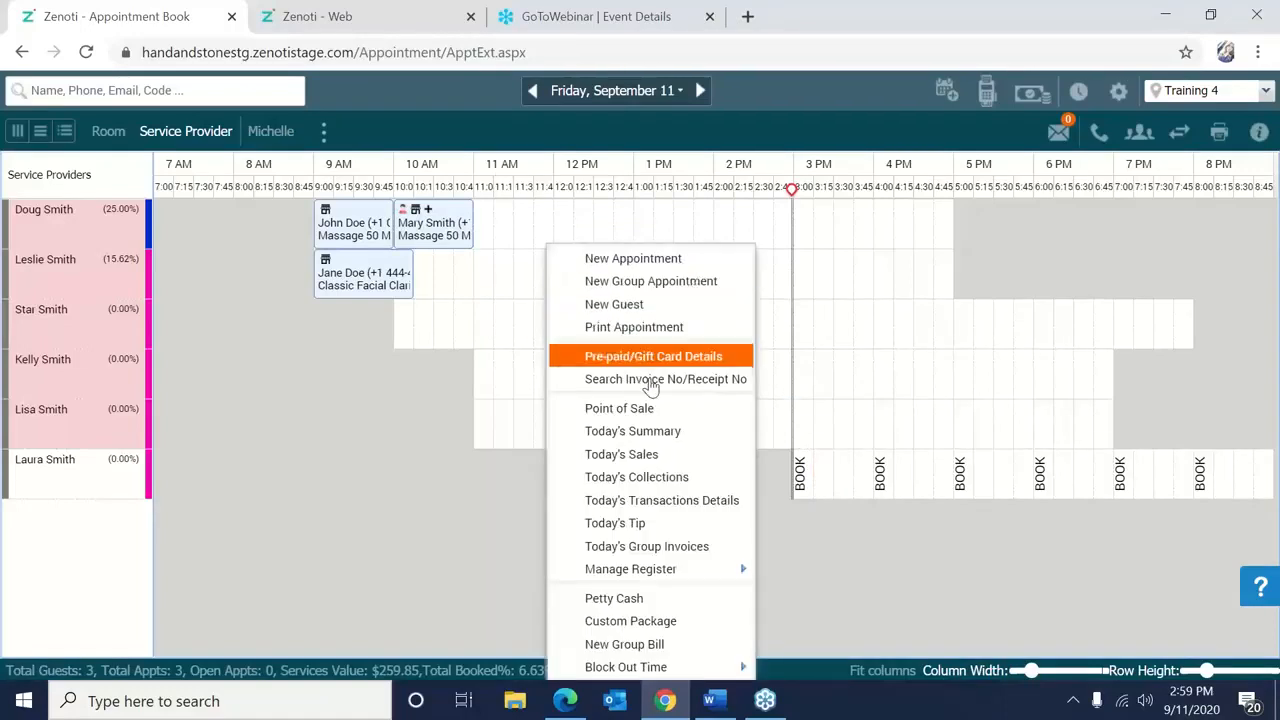
left_click(676, 385)
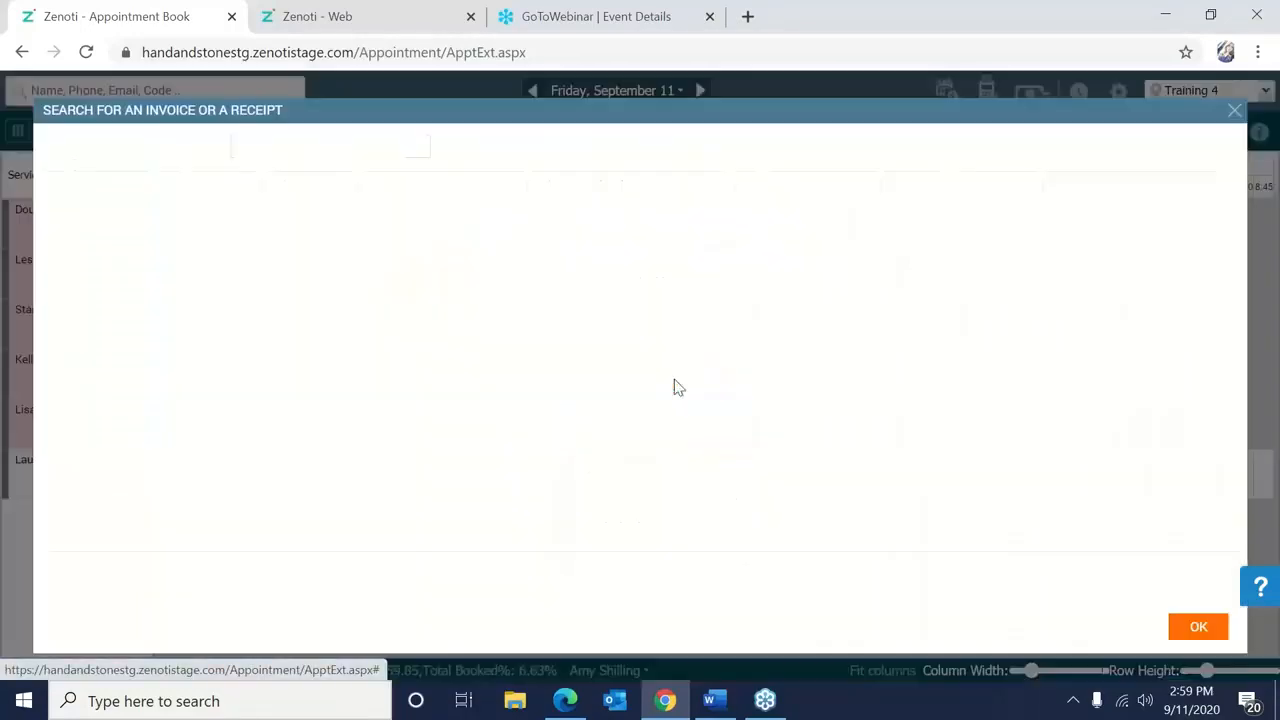
type("234")
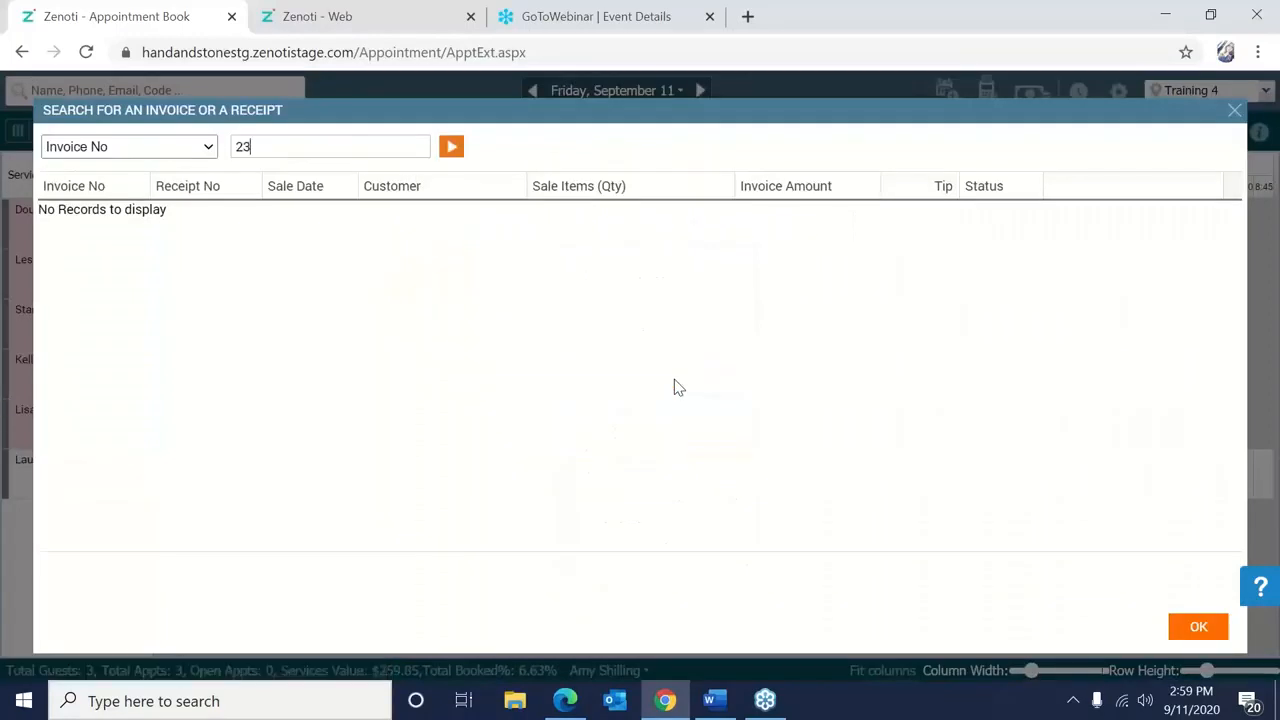
left_click(452, 154)
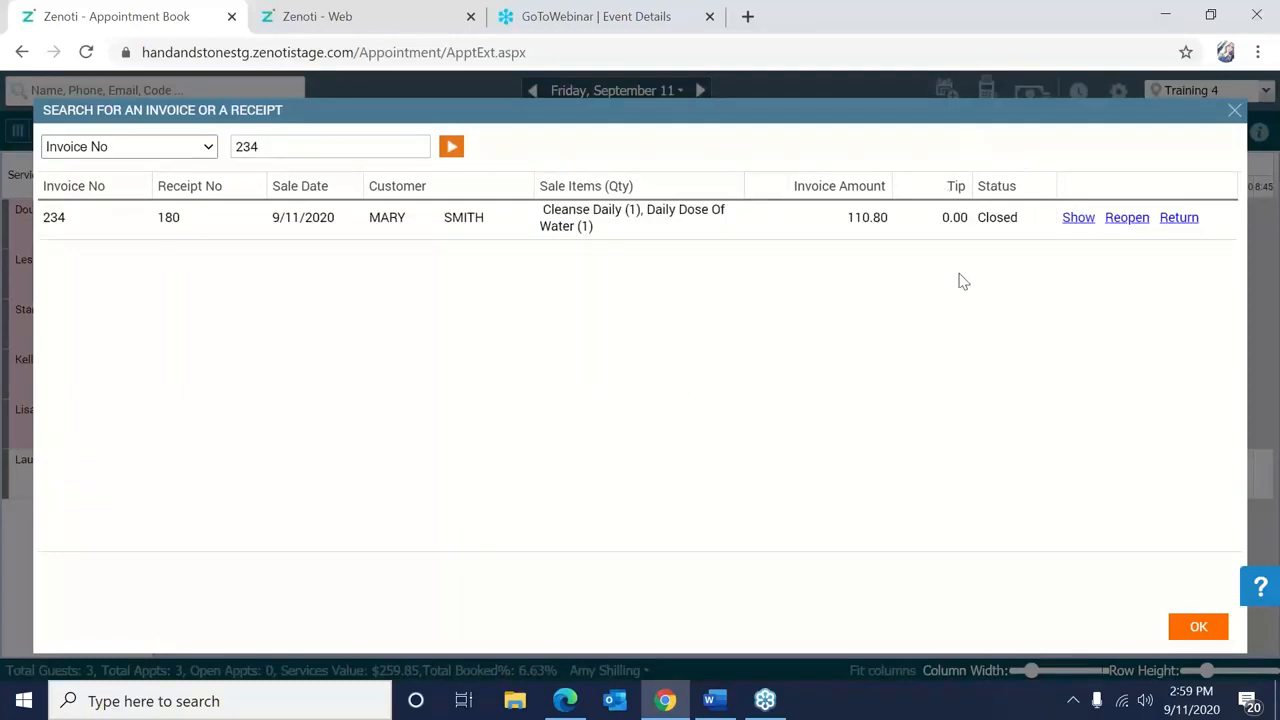
Open invoice 234's details and choose Refund Invoice from its actions.
left_click(1077, 218)
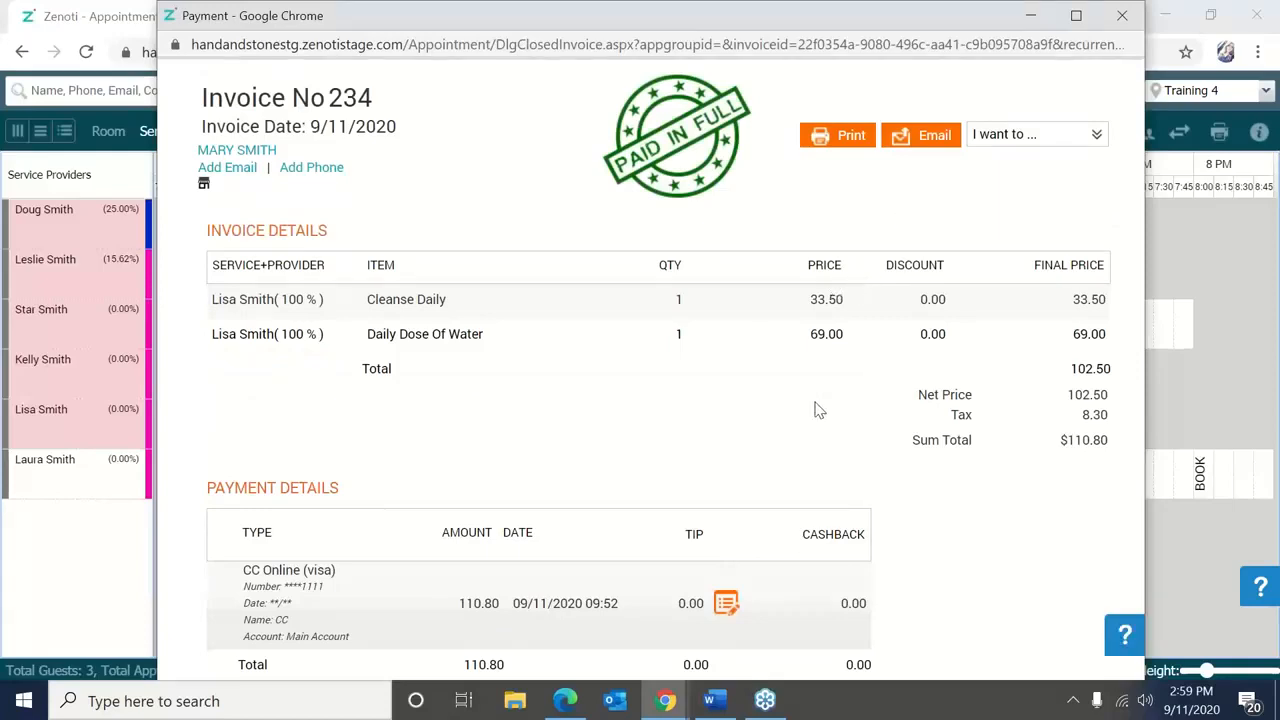
left_click(848, 327)
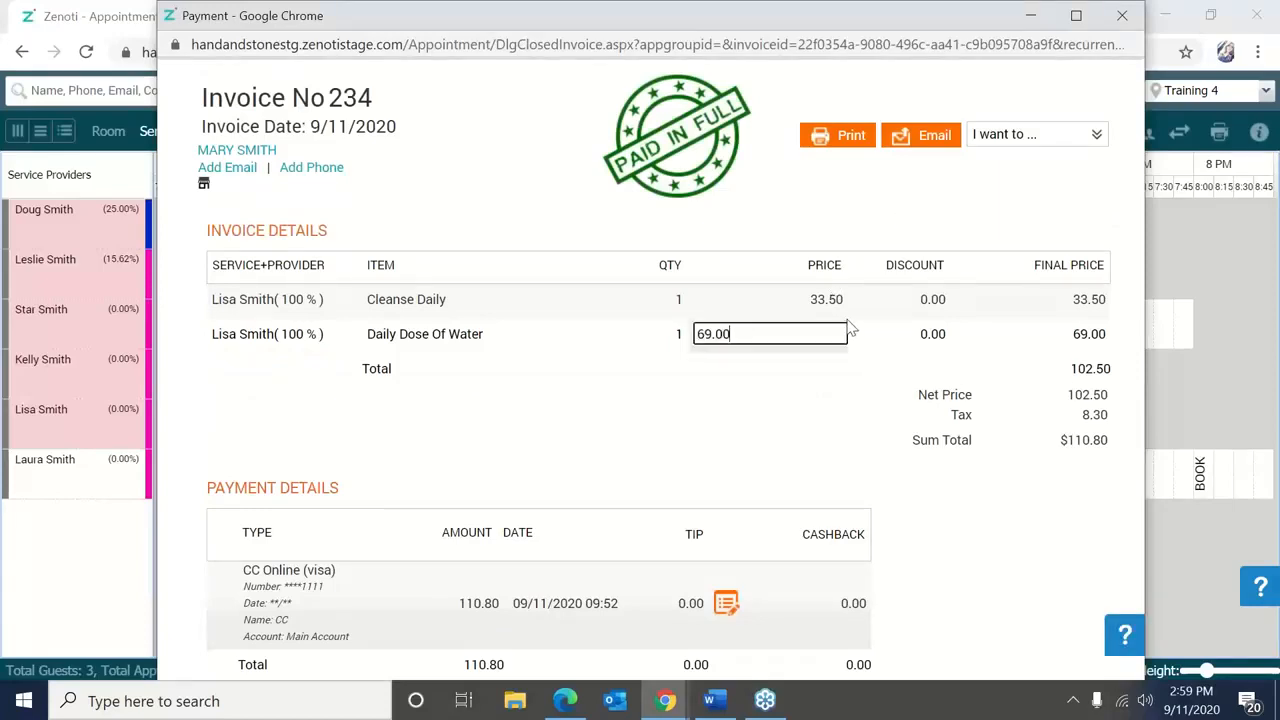
left_click(1048, 138)
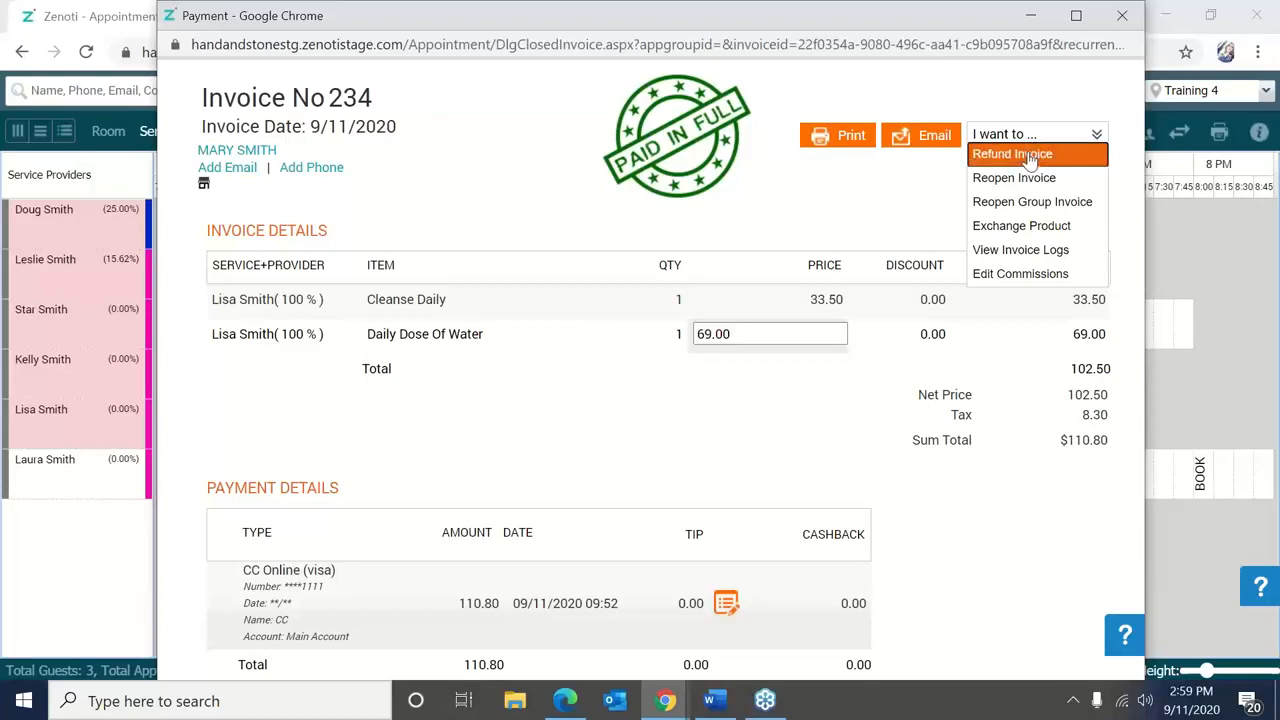
left_click(1030, 157)
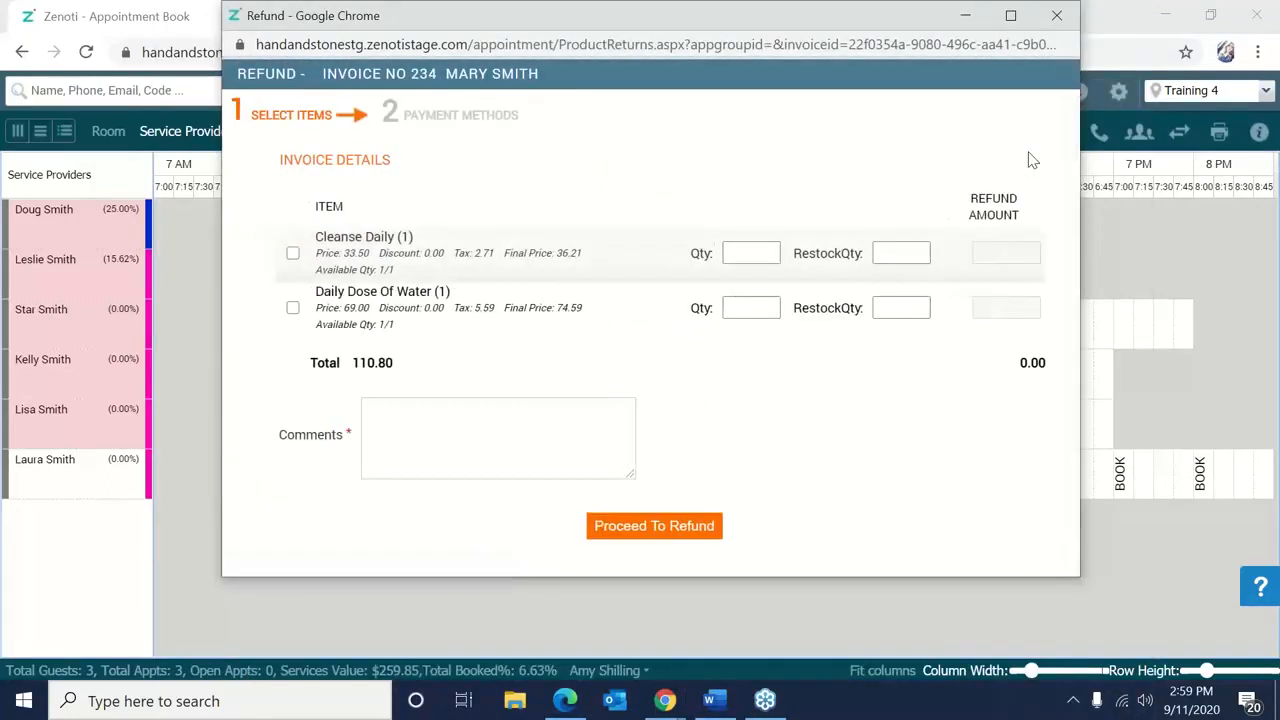
Select Cleanse Daily with refund and restock quantity 1 and comment 'Changed her mind'.
left_click(292, 254)
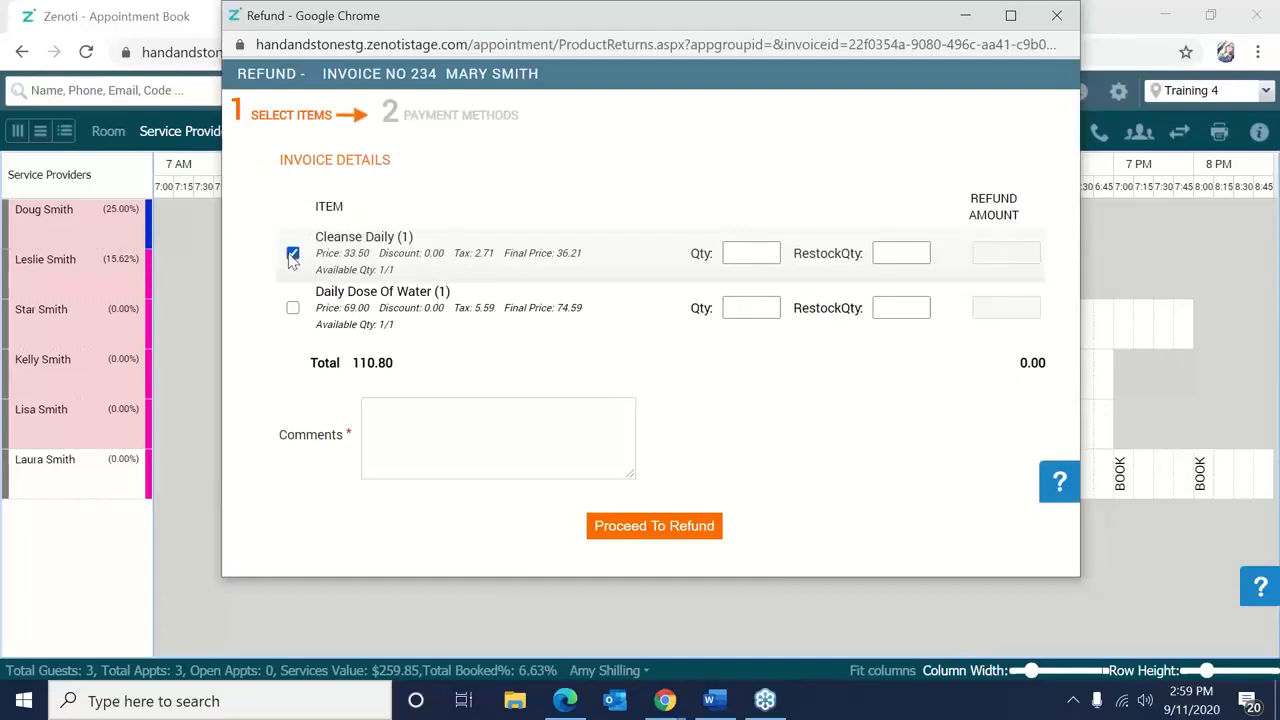
left_click(741, 254)
type("1")
left_click(922, 250)
type("1")
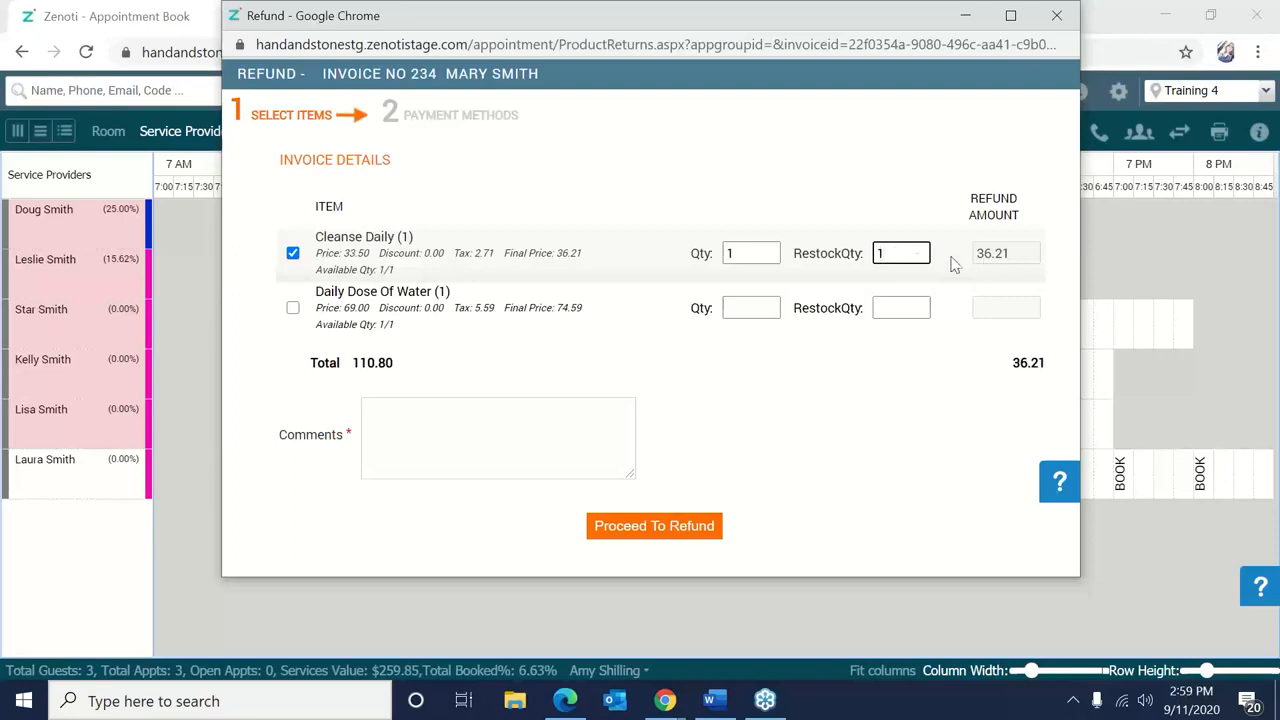
left_click(1003, 254)
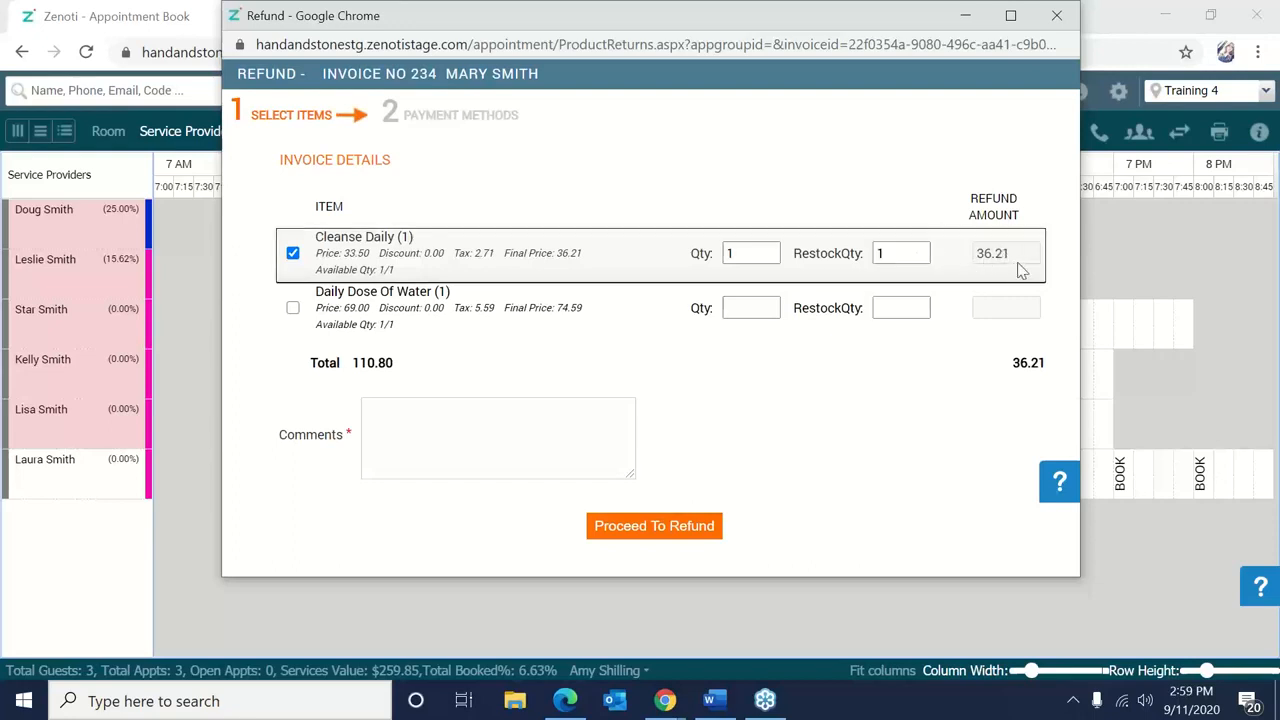
left_click(554, 440)
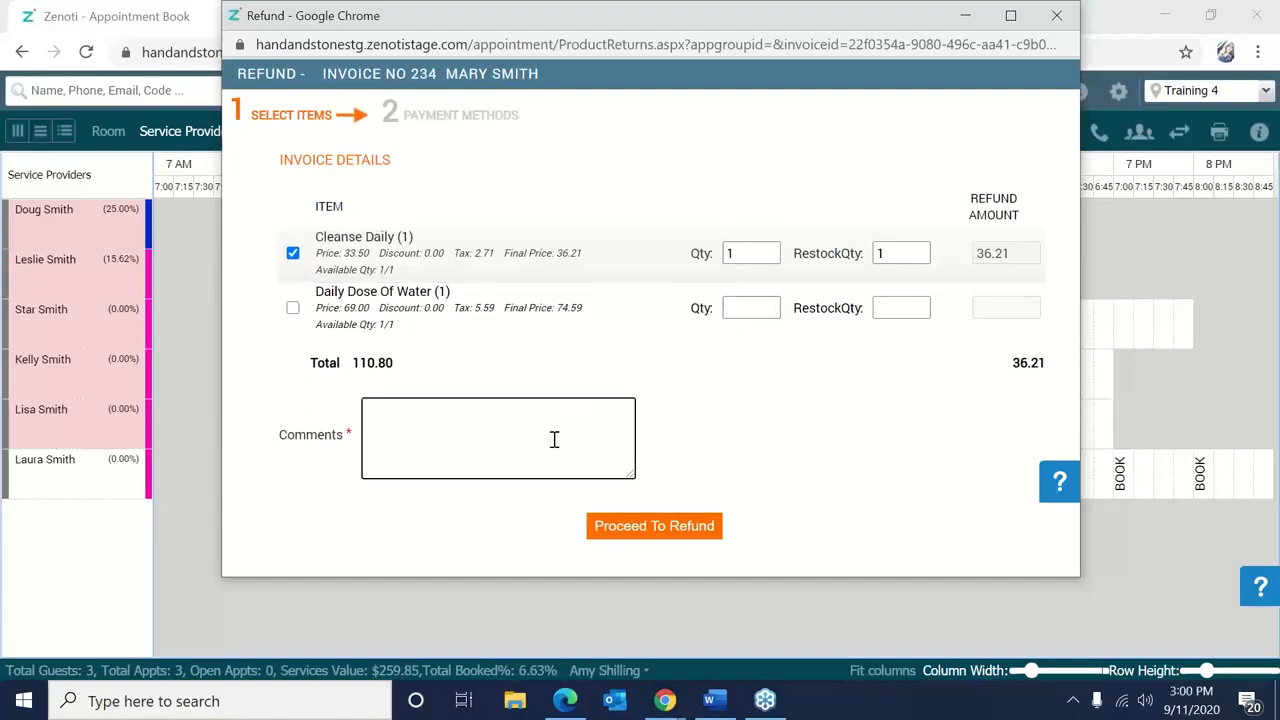
type("Changed her mind")
left_click(634, 546)
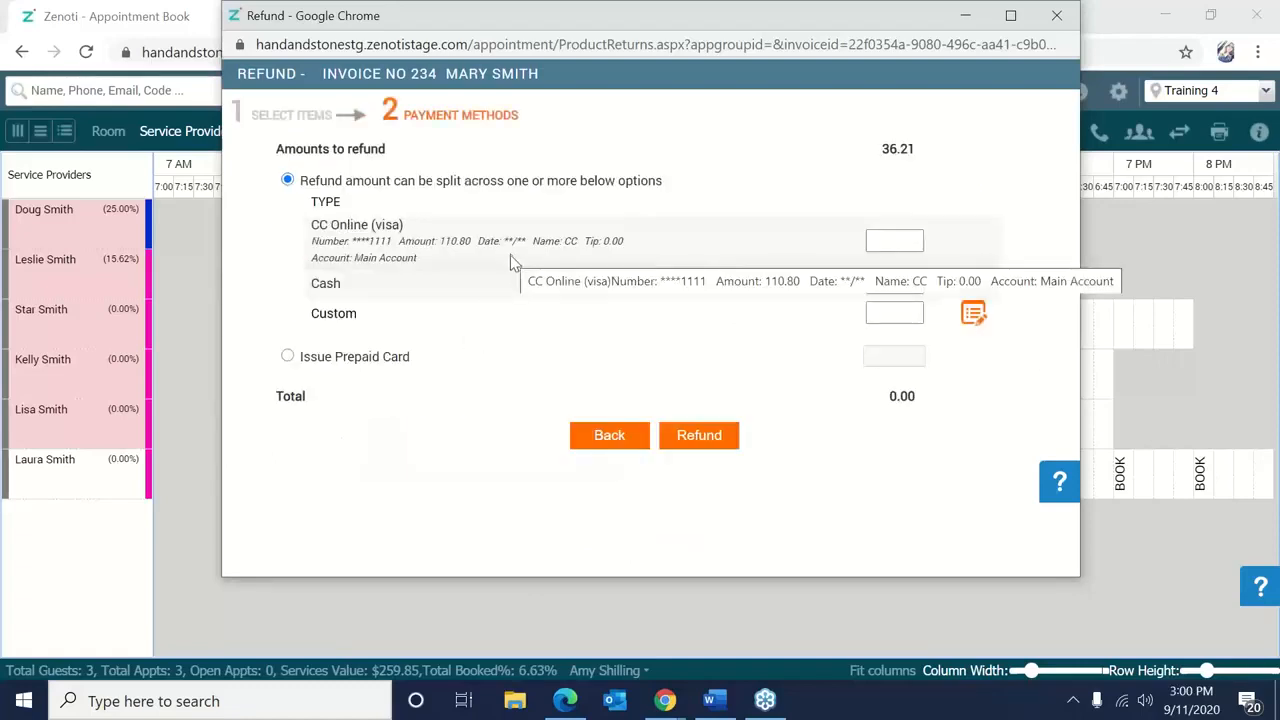
Refund 36.21 to CC Online and process it, closing refund invoice 240.
left_click(891, 240)
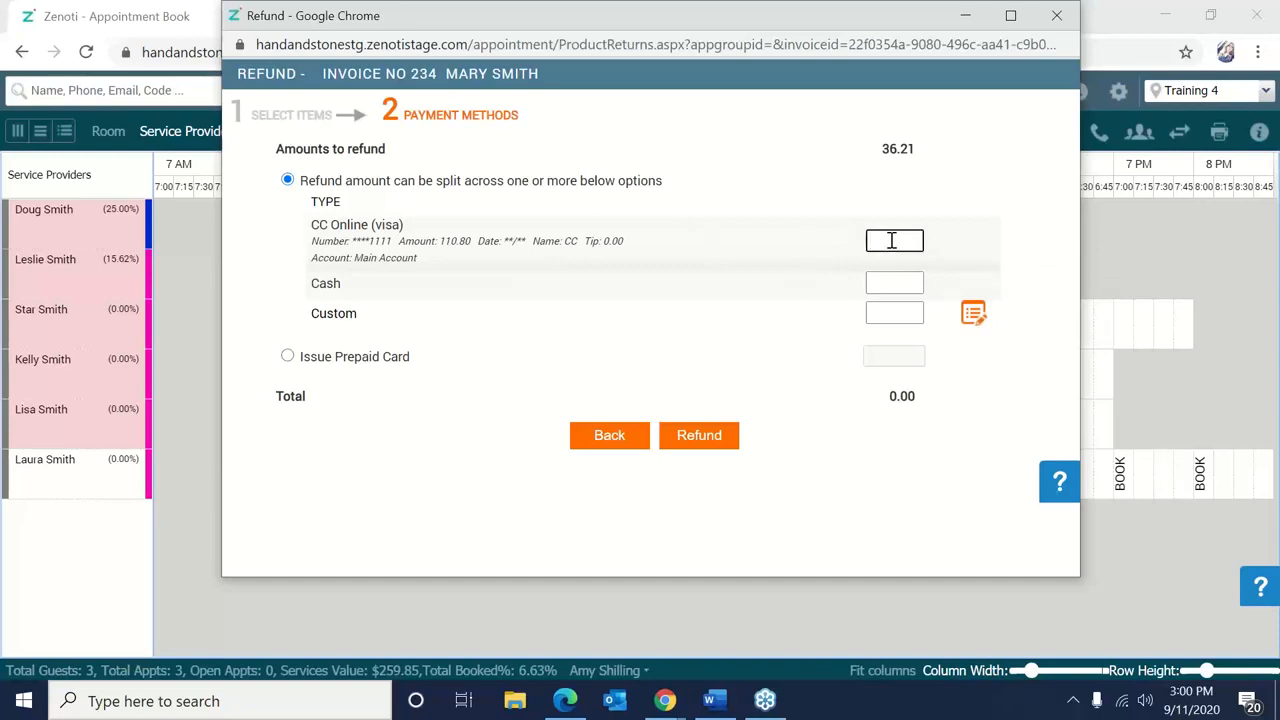
left_click(286, 358)
left_click(287, 181)
left_click(873, 241)
type("36.21")
left_click(680, 437)
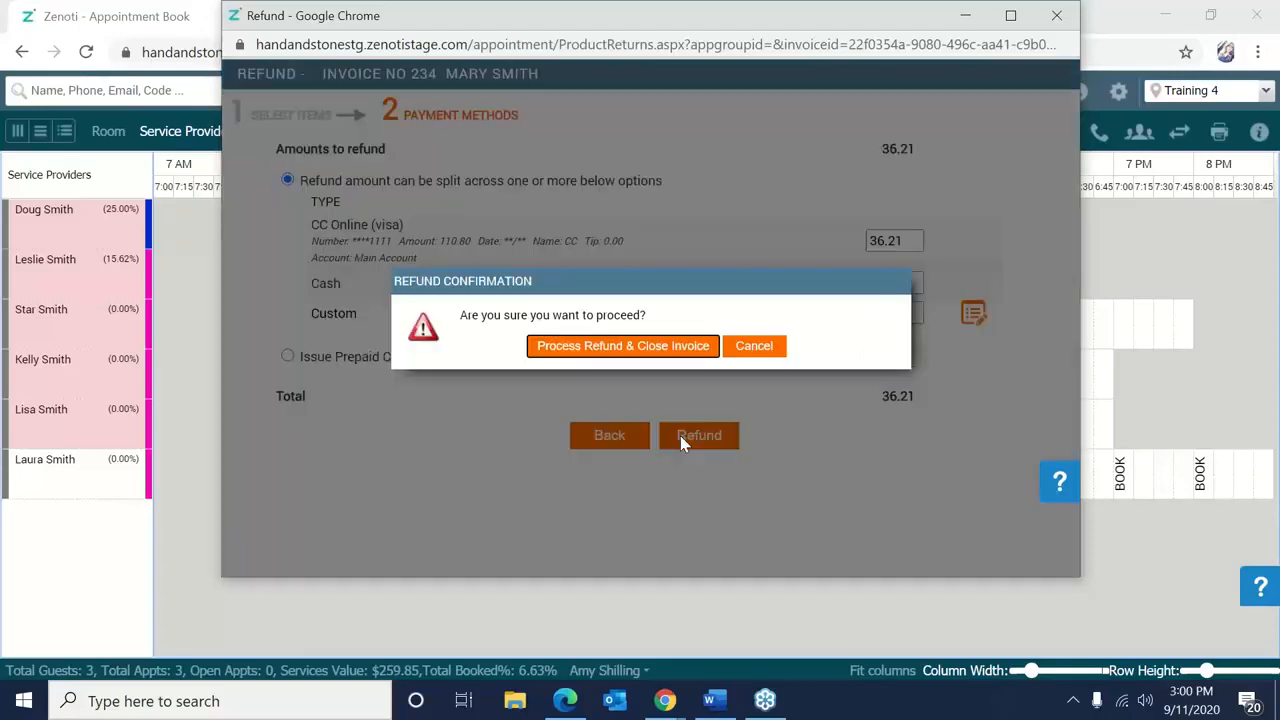
left_click(623, 346)
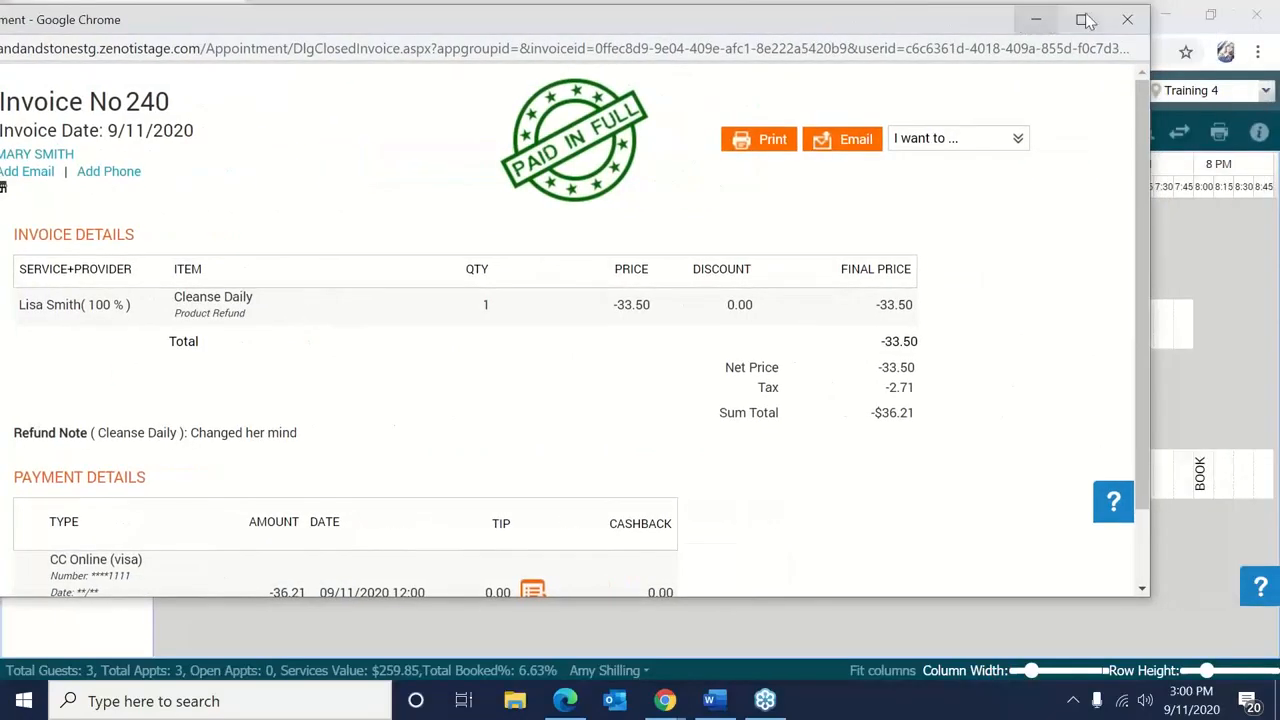
Close the refund invoice window and look up invoice 234 again.
left_click(1128, 22)
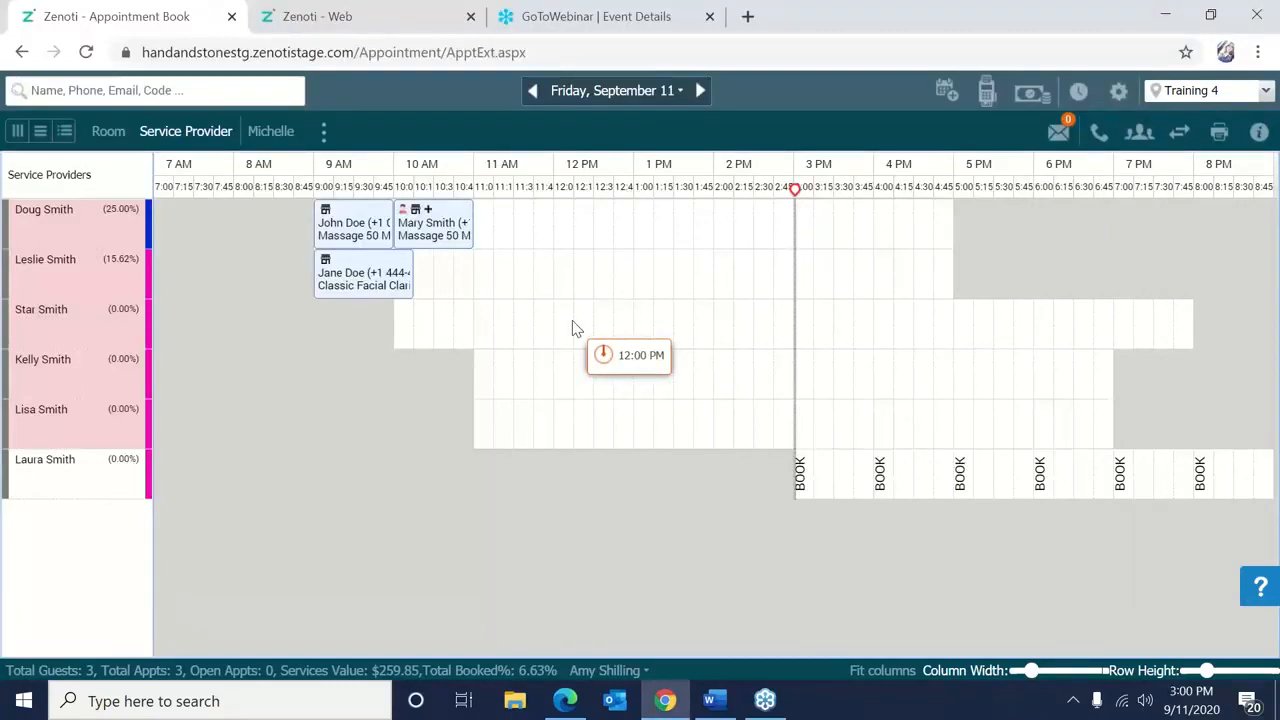
right_click(500, 348)
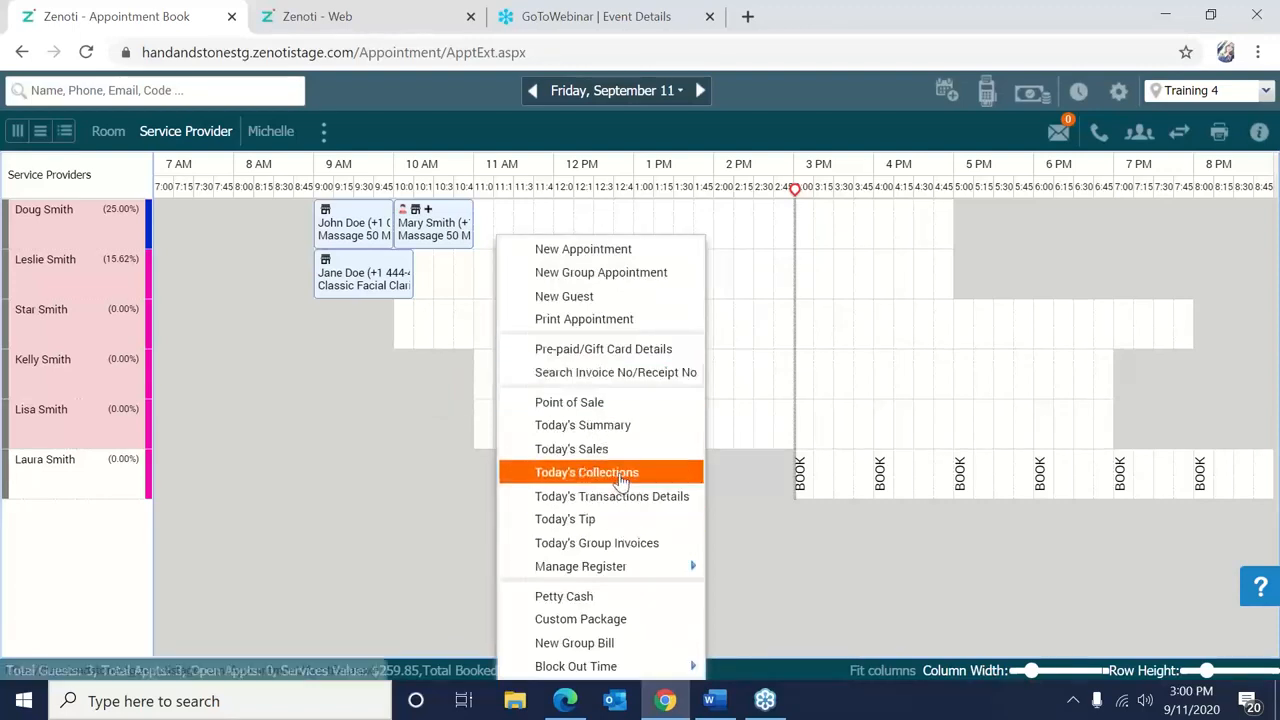
left_click(610, 378)
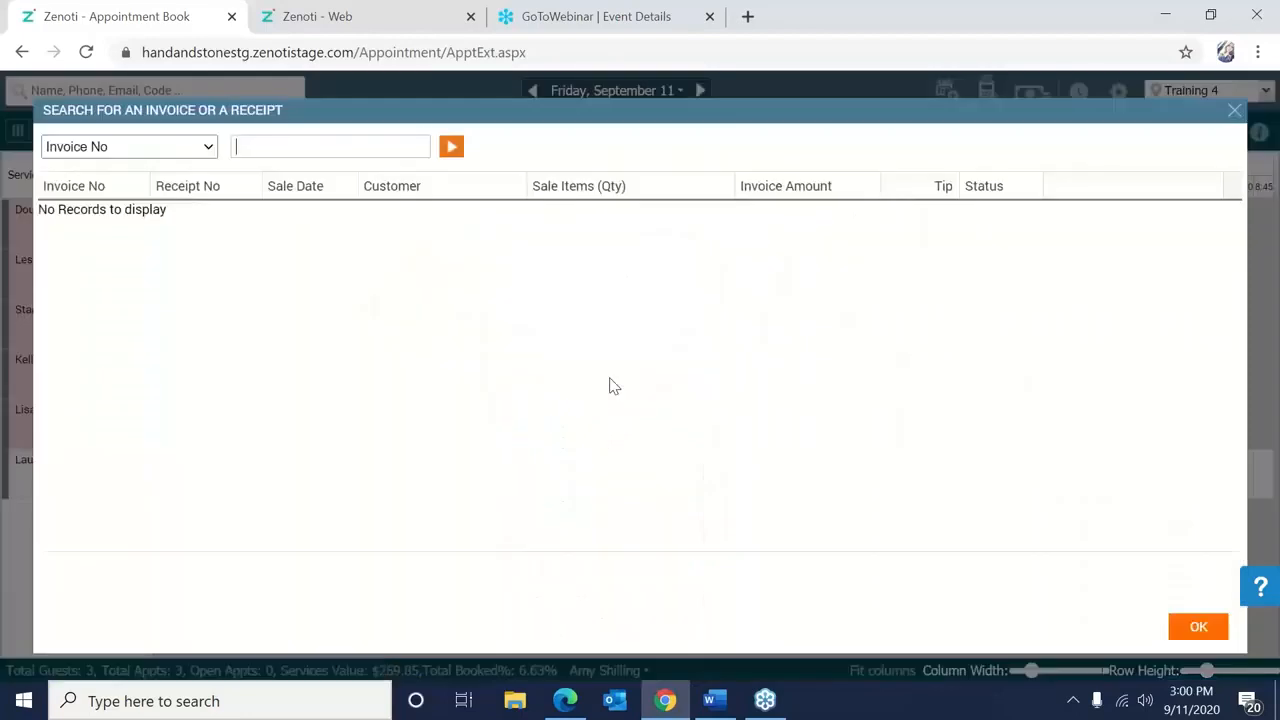
type("234")
left_click(455, 147)
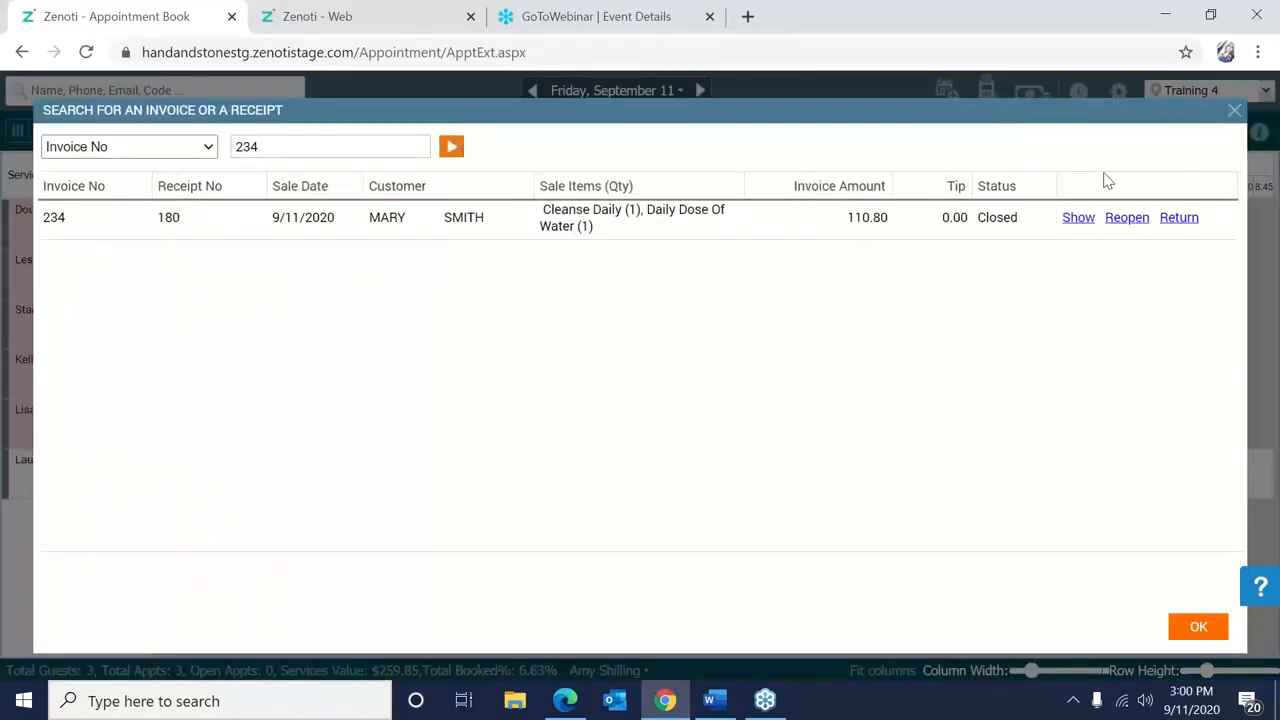
left_click(1090, 219)
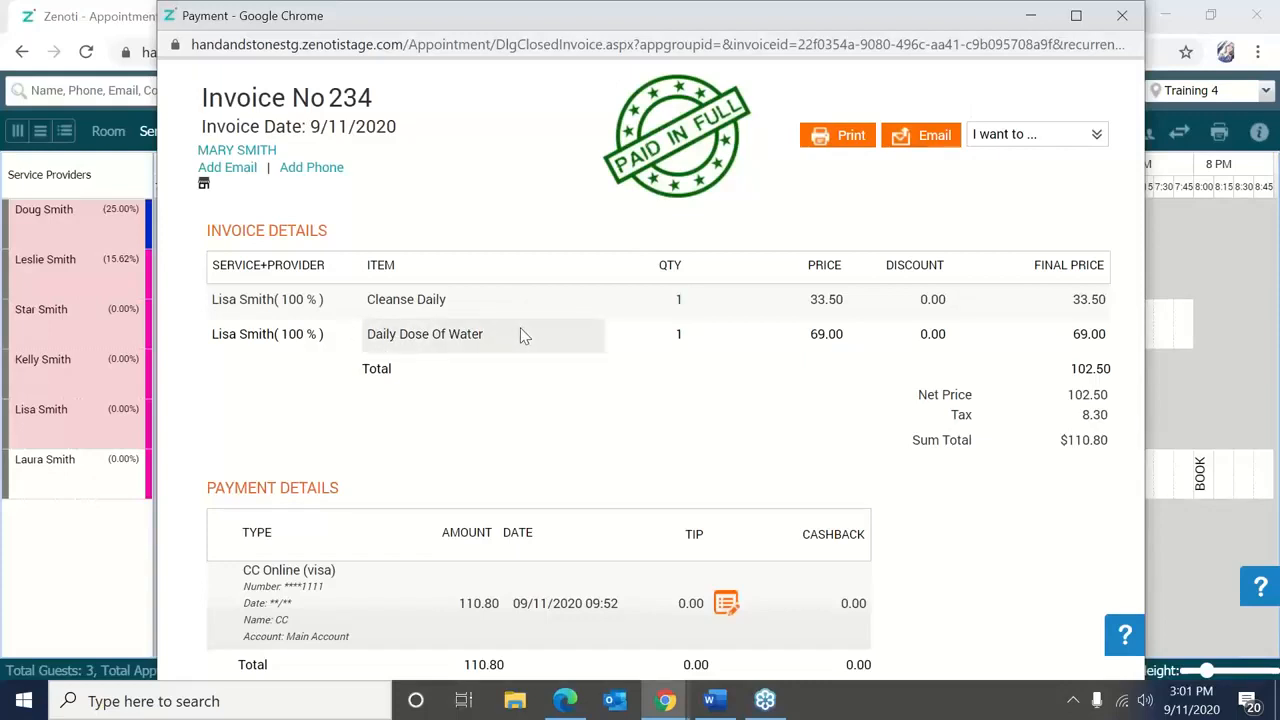
Start a product exchange on invoice 234 and bring the exchange form into view.
left_click(1054, 144)
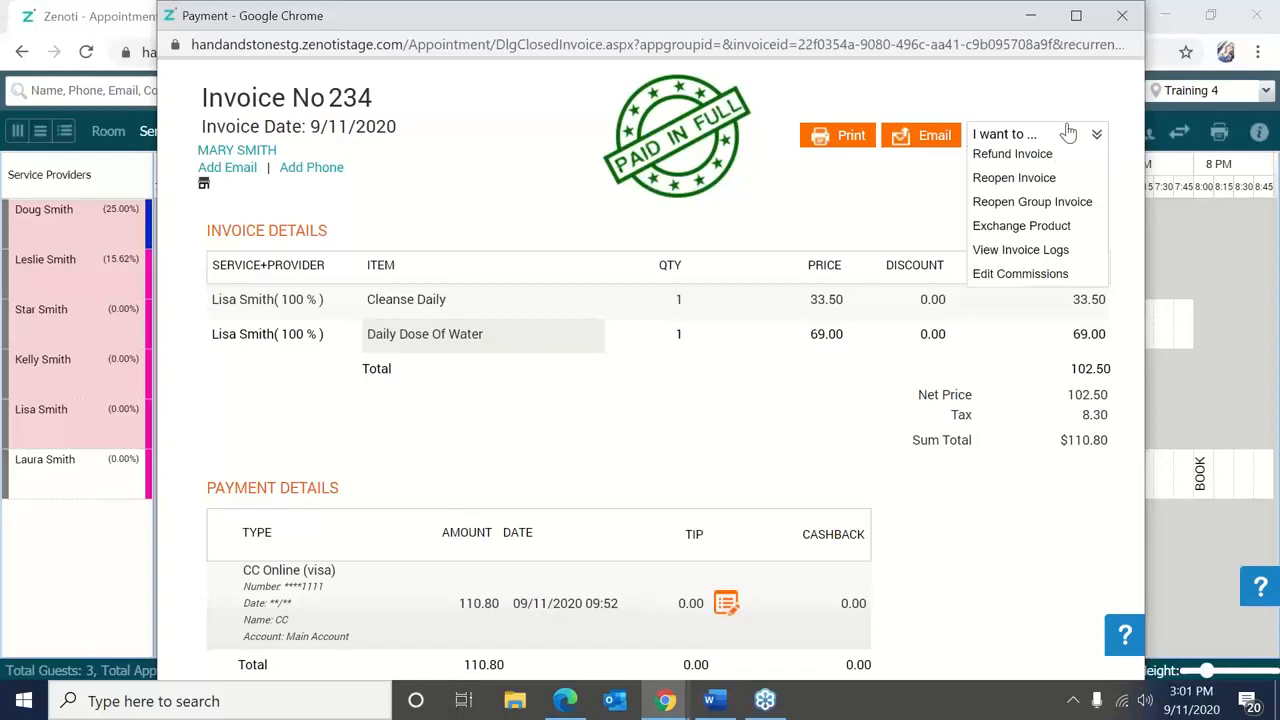
left_click(1037, 228)
left_click_drag(751, 263, 745, 158)
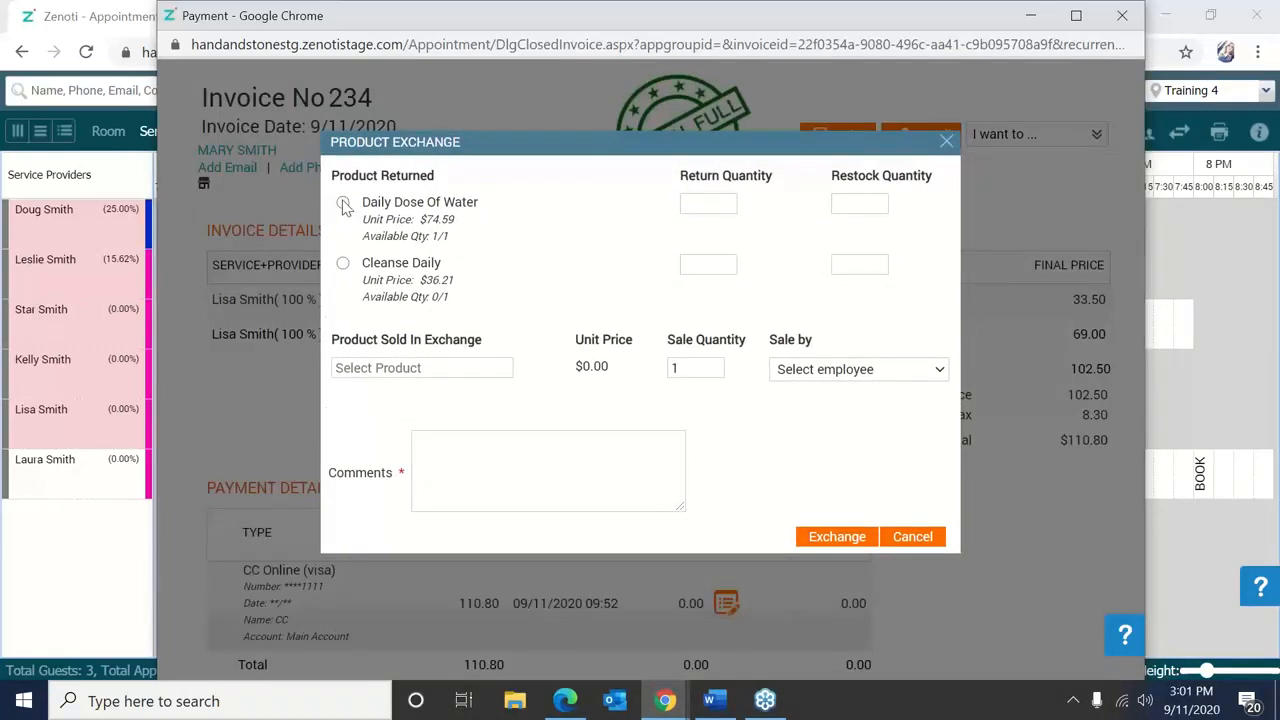
Return Daily Dose Of Water with return and restock quantity 1.
left_click(344, 205)
left_click(714, 201)
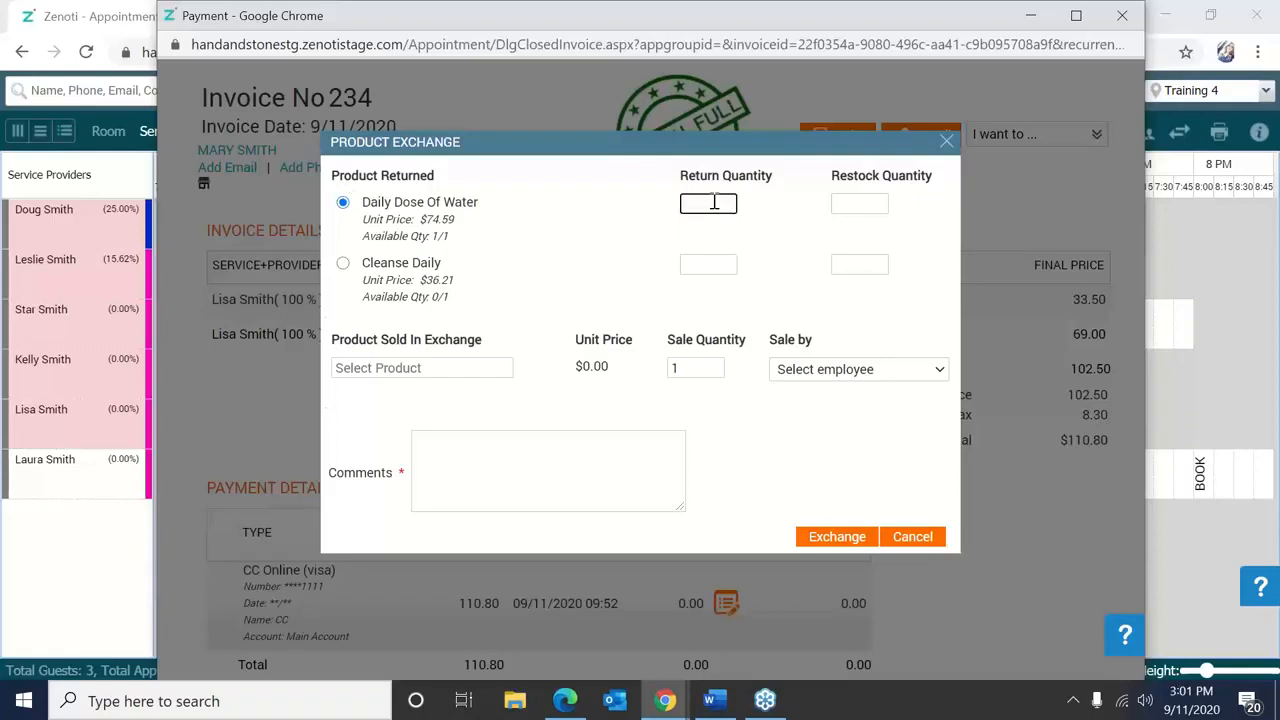
left_click(882, 207)
type("1")
left_click(714, 200)
type("1")
Choose Take Care- Red Tea as the replacement, credit the provider, comment 'CHanged her mind', and exchange.
left_click(475, 364)
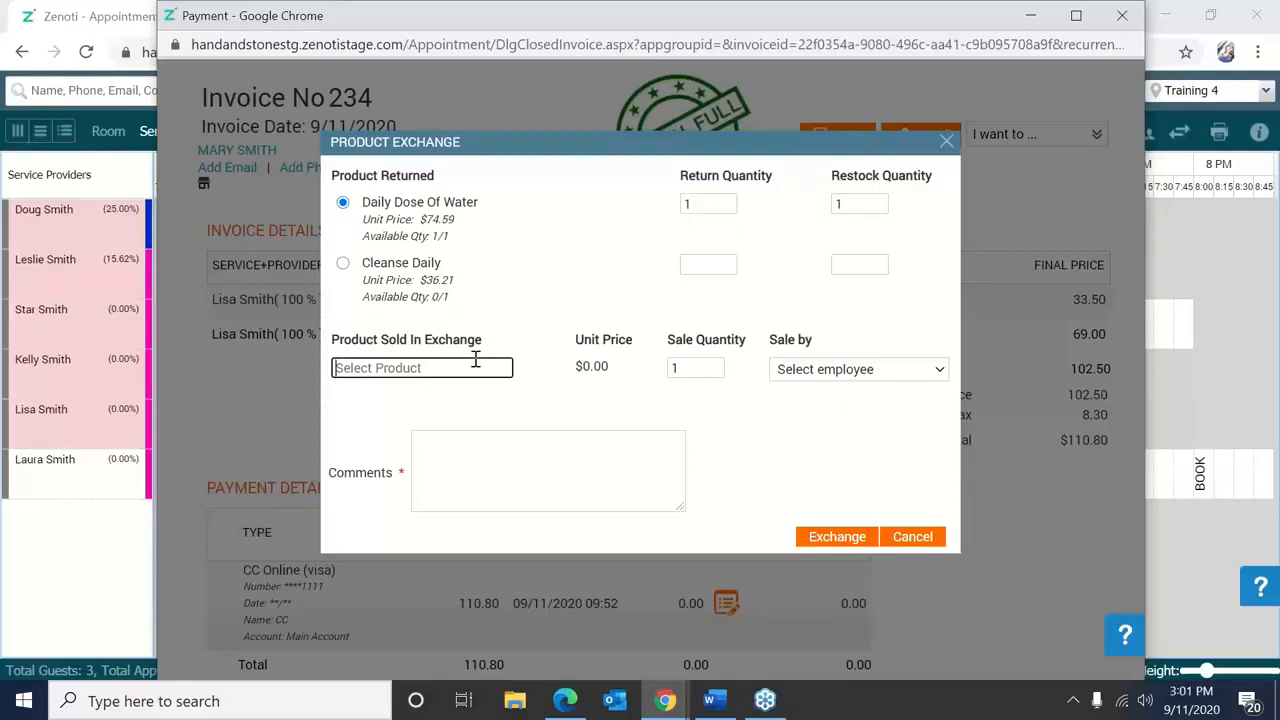
type("T")
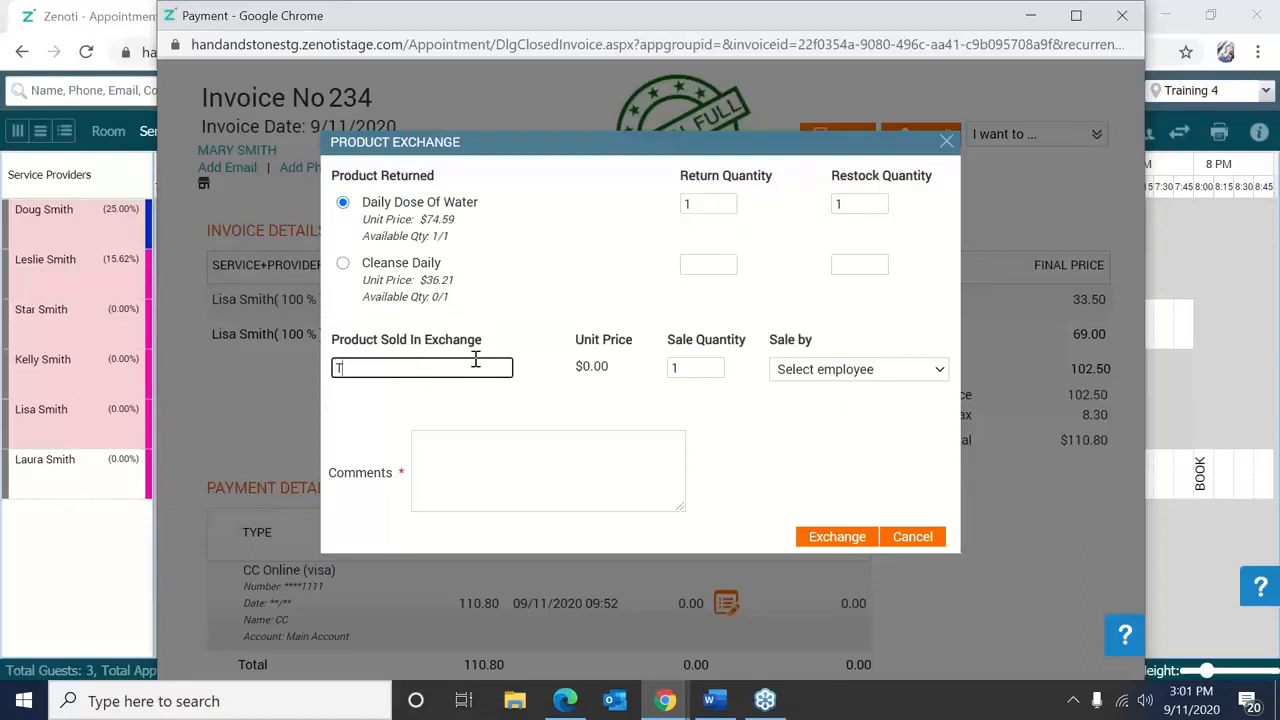
type("ake Care")
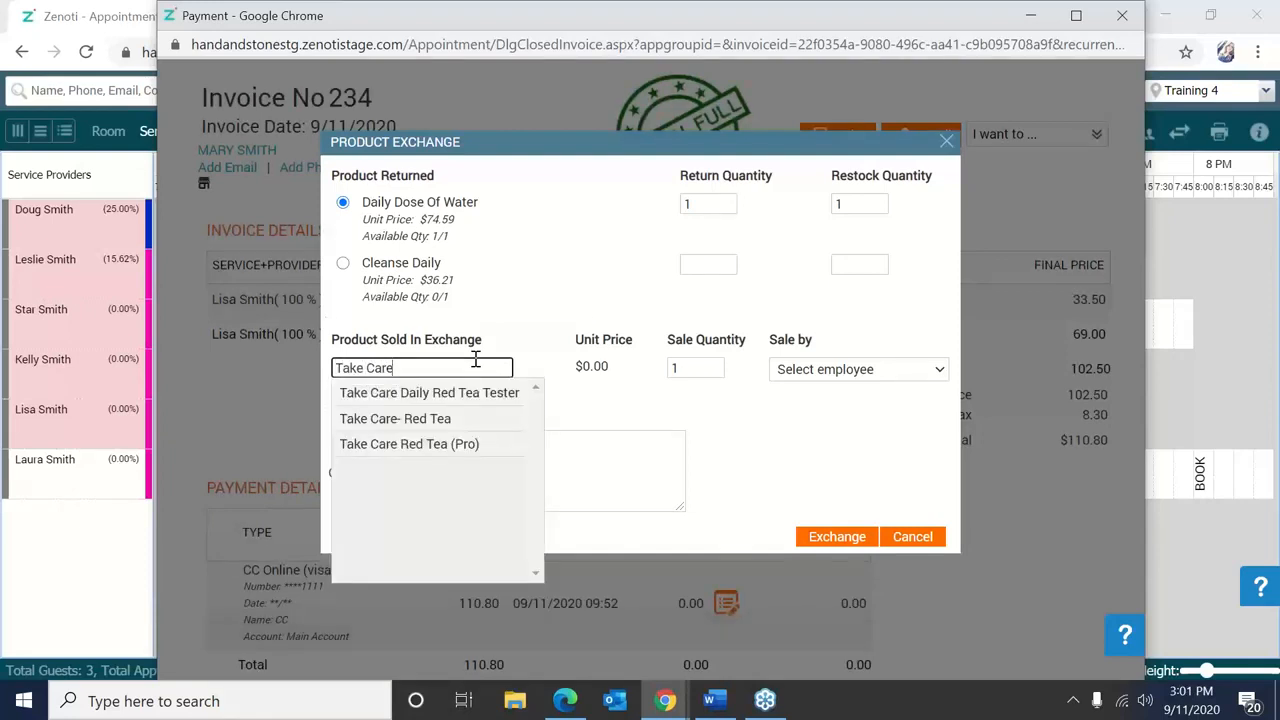
left_click(455, 419)
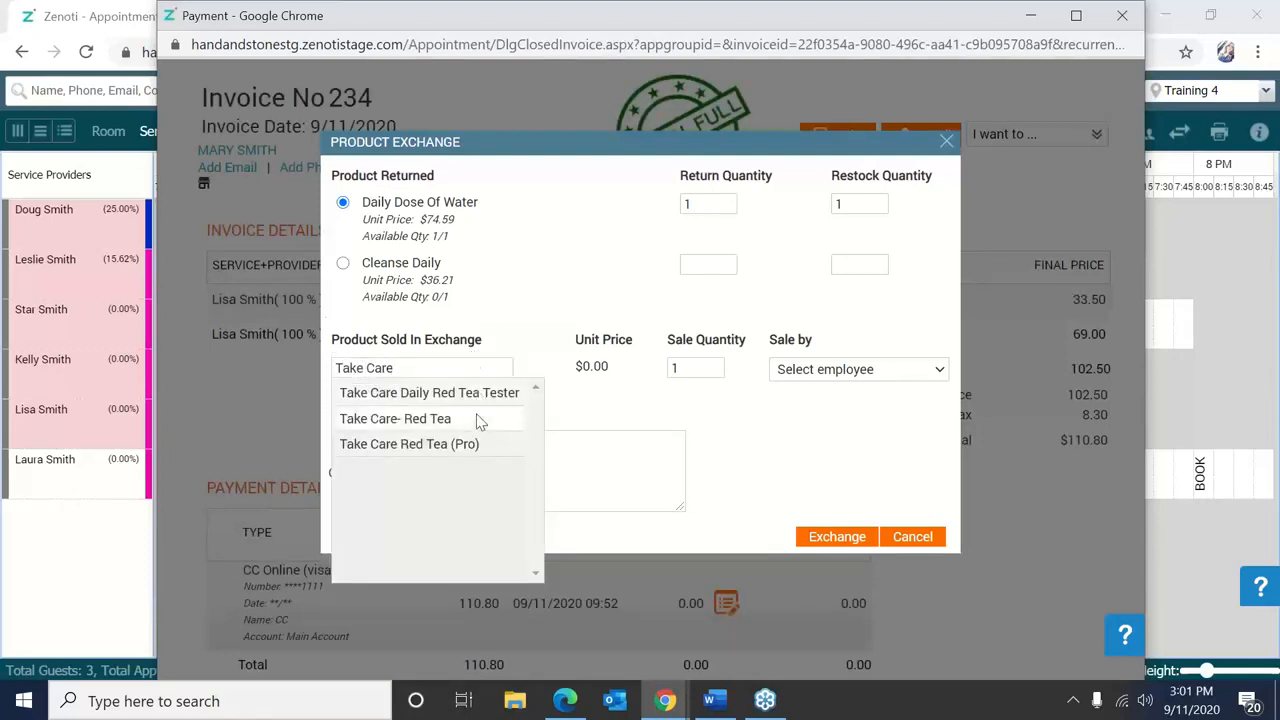
left_click(782, 371)
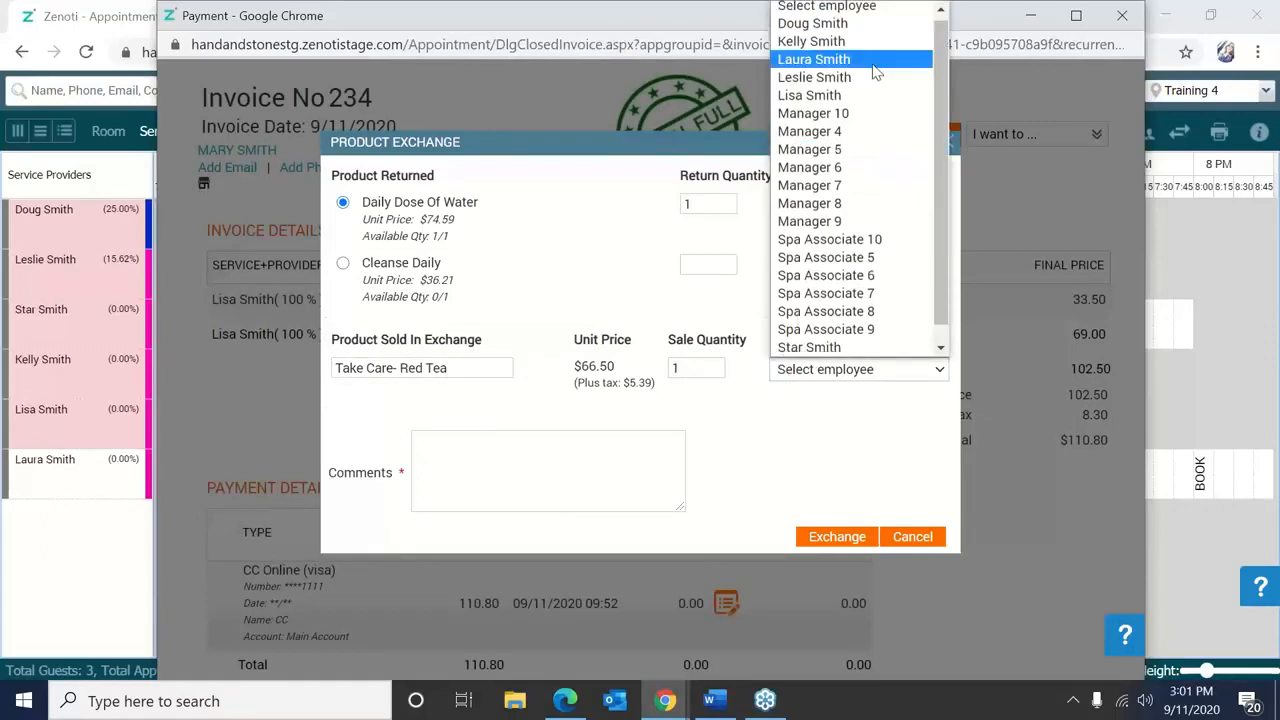
left_click(872, 93)
left_click(566, 450)
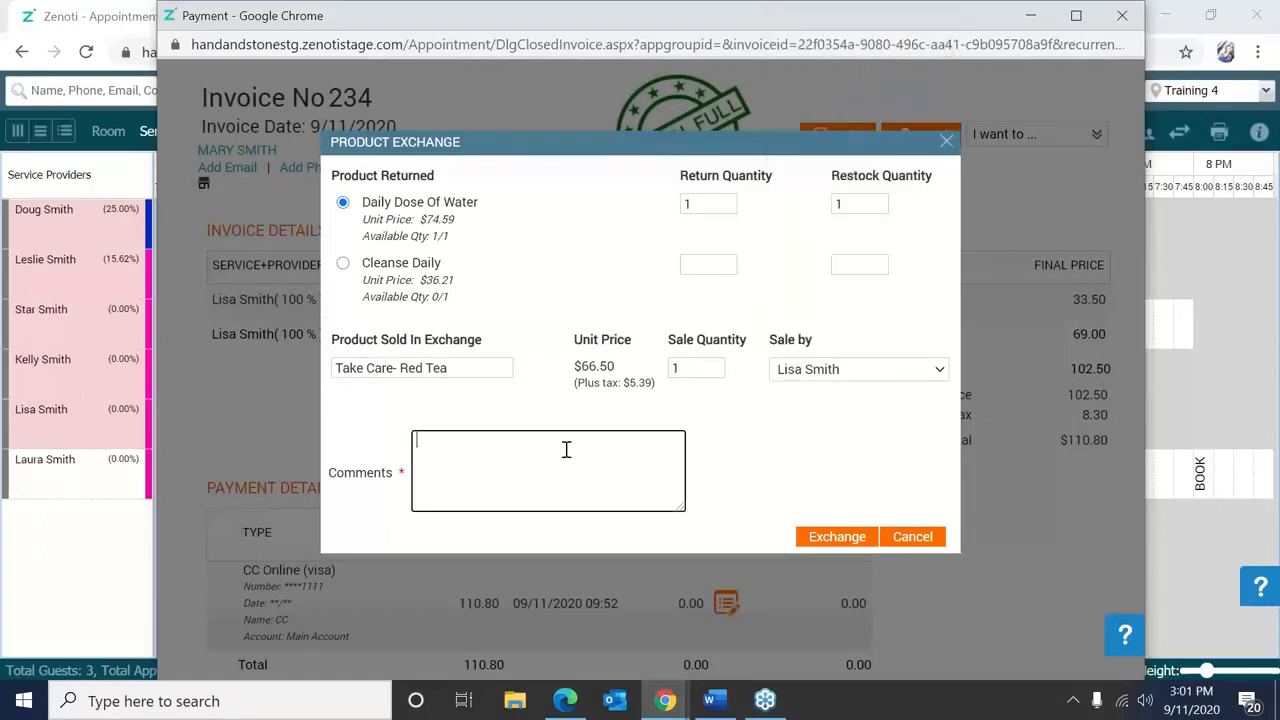
type("CHanged her mind")
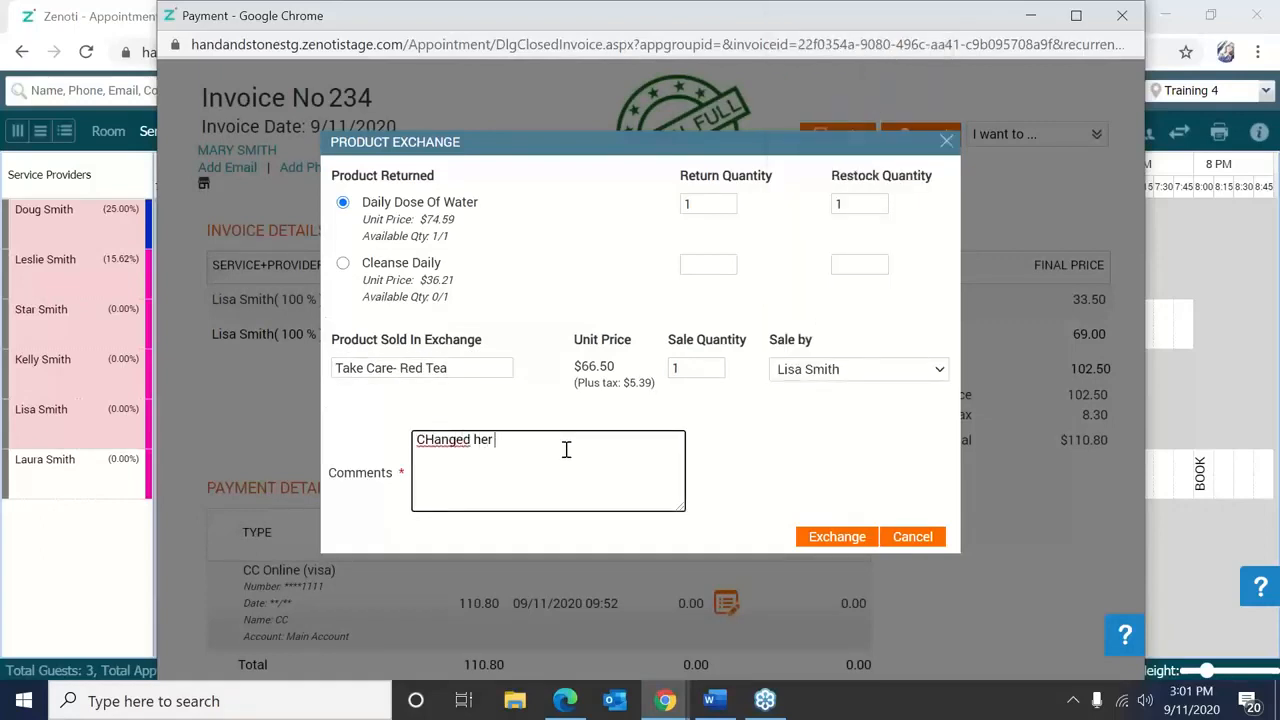
left_click(824, 538)
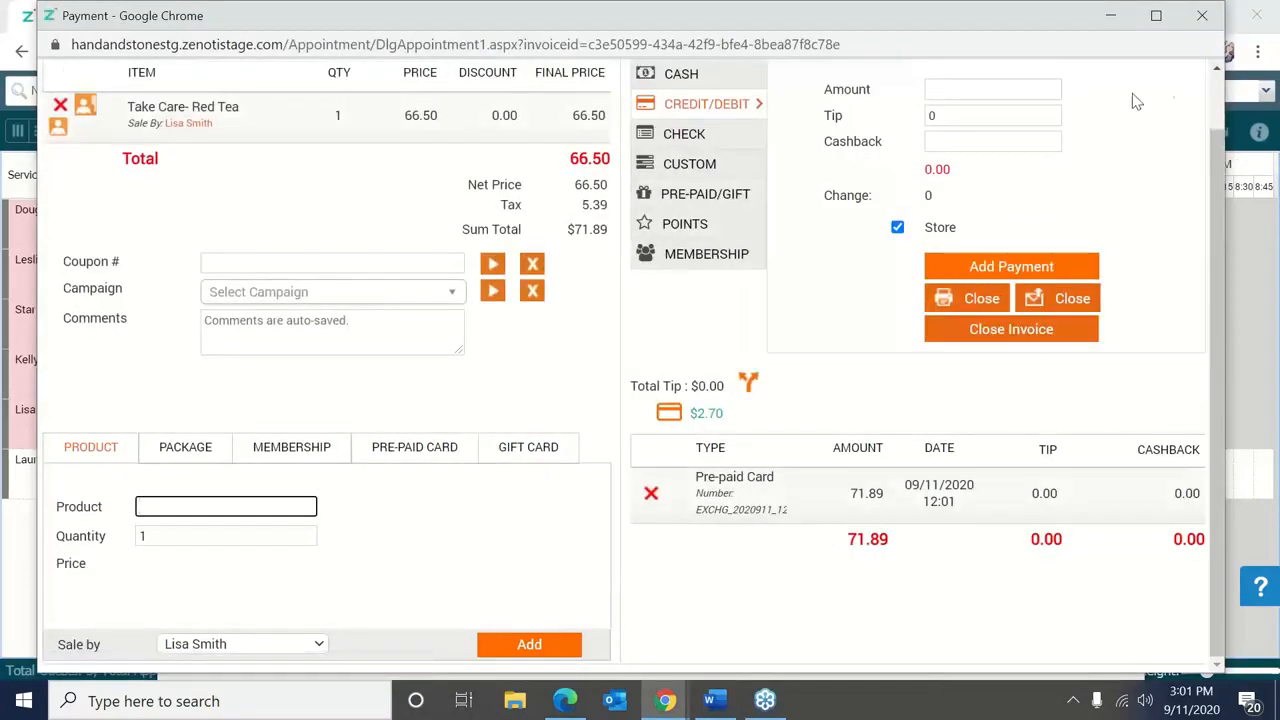
Set the payment type to Cash, close invoice 242, and dismiss the invoice window.
scroll(1216, 113, "up", 1)
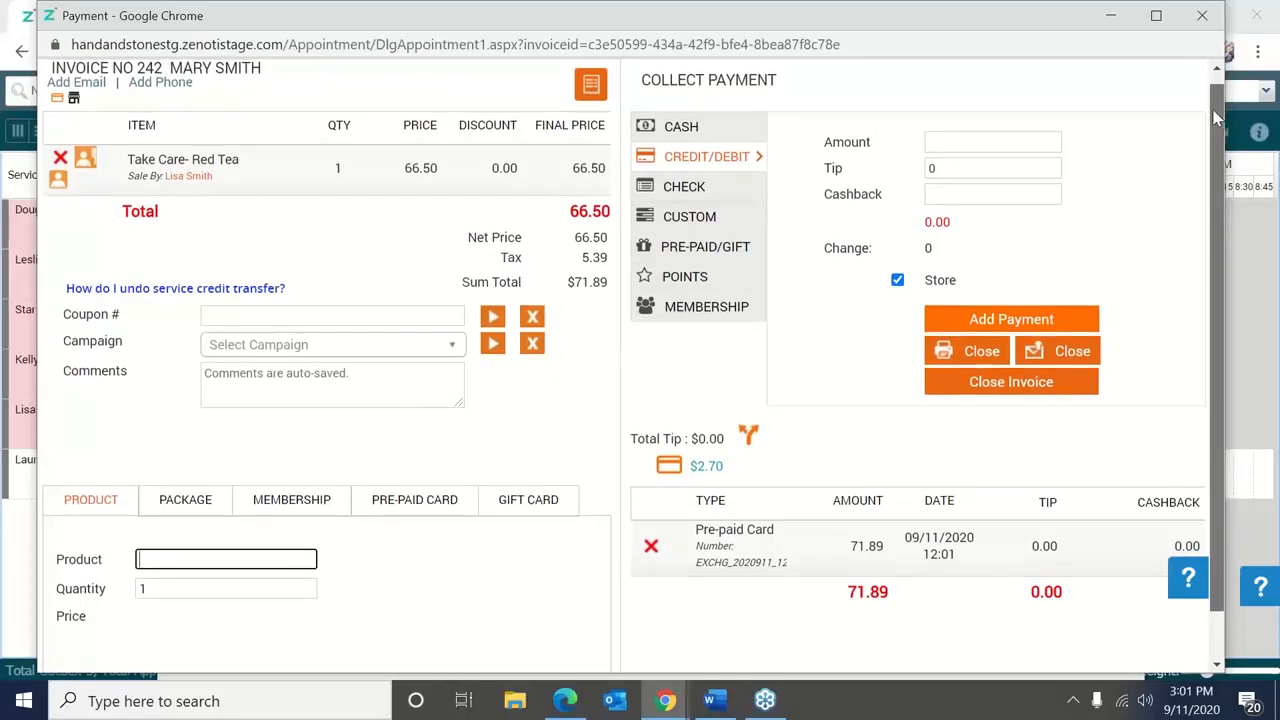
scroll(1216, 120, "up", 1)
left_click(726, 134)
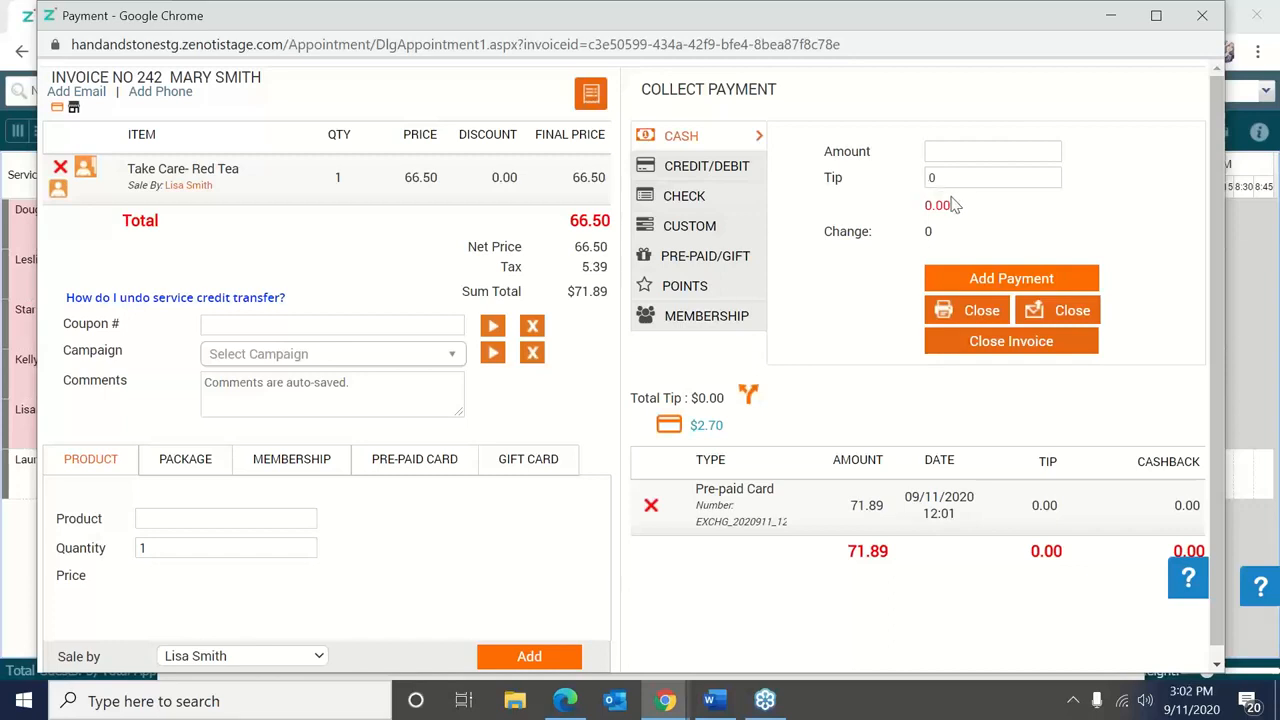
left_click_drag(952, 198, 928, 201)
left_click(970, 358)
left_click(970, 355)
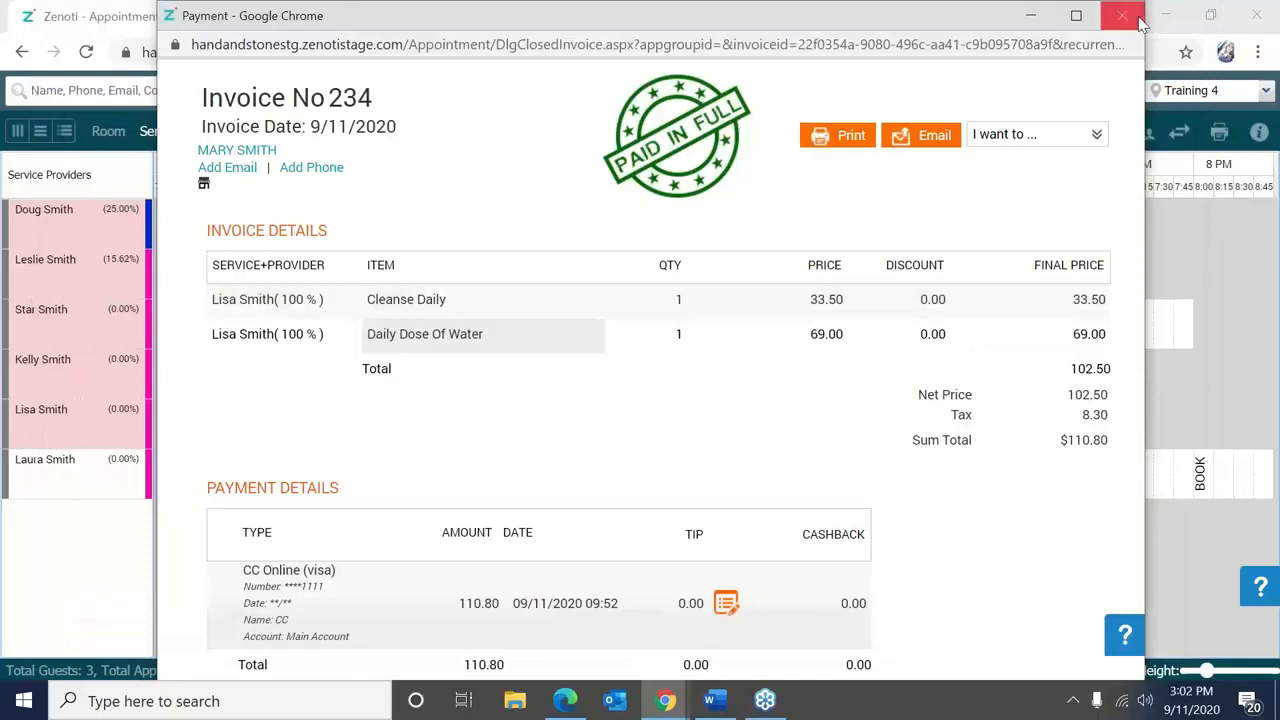
left_click(1141, 22)
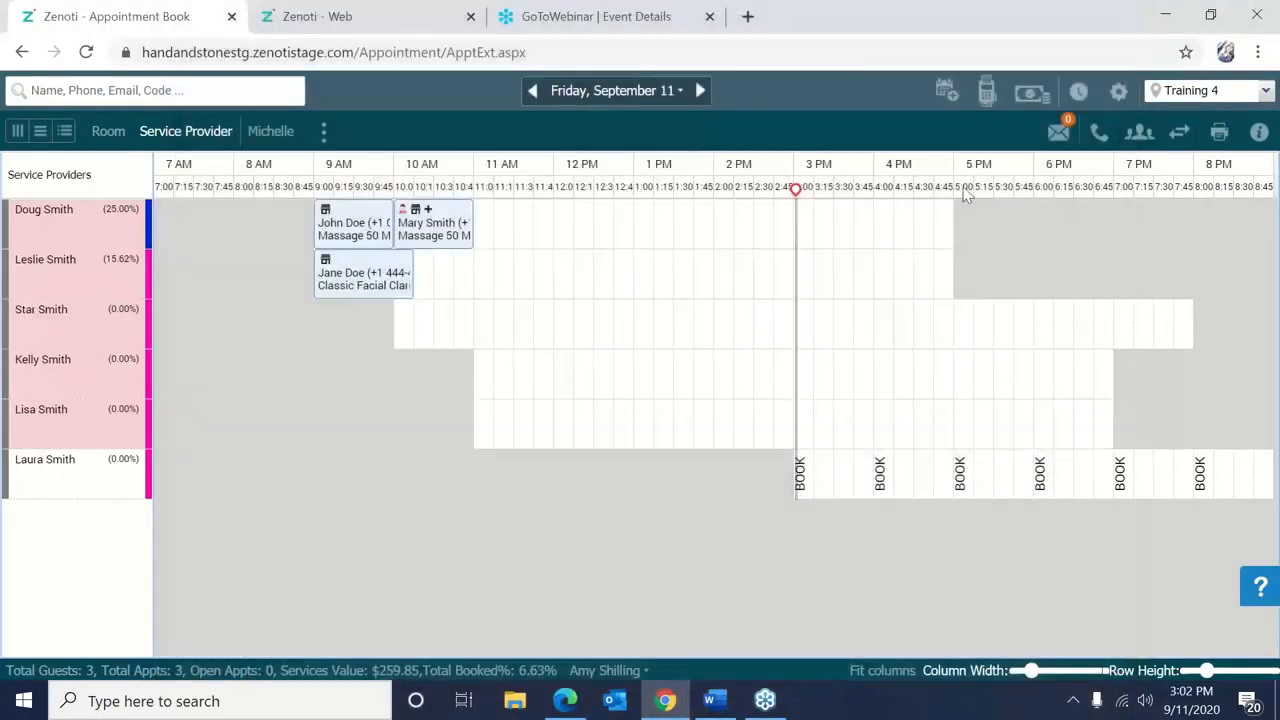
left_click(1264, 42)
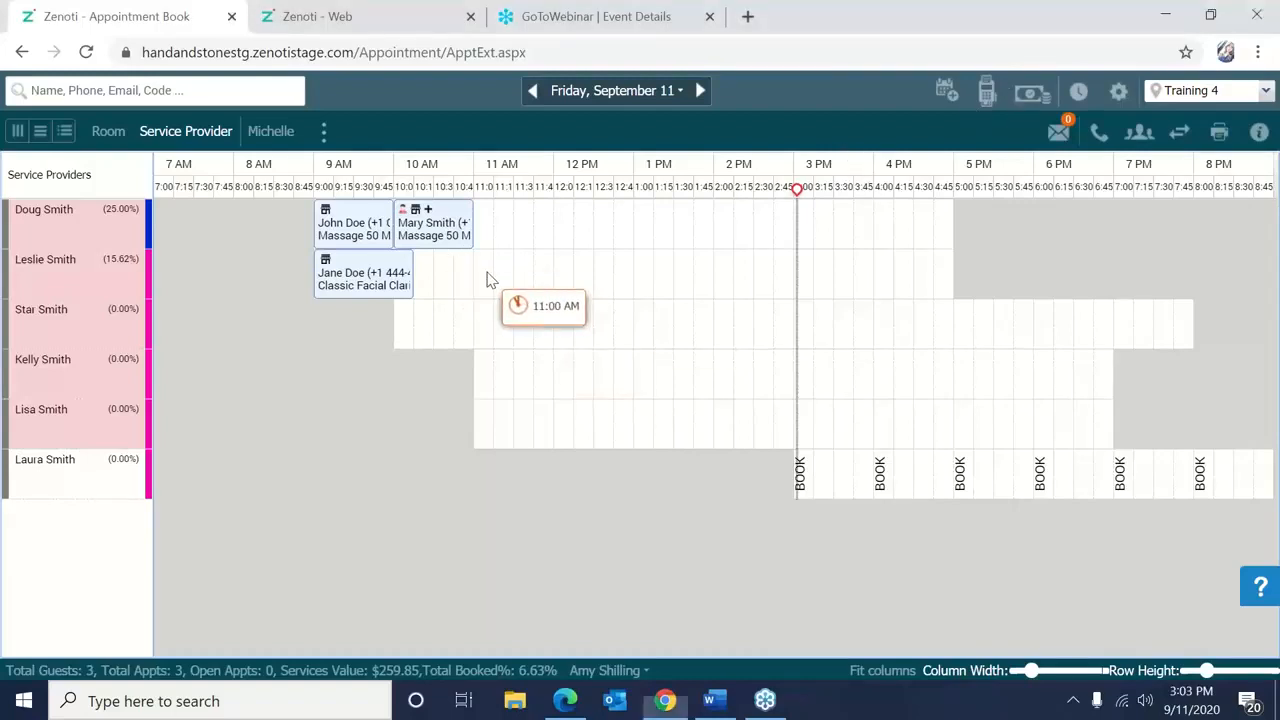
Start a new 11 AM appointment and select the existing guest by first and last name.
left_click(490, 280)
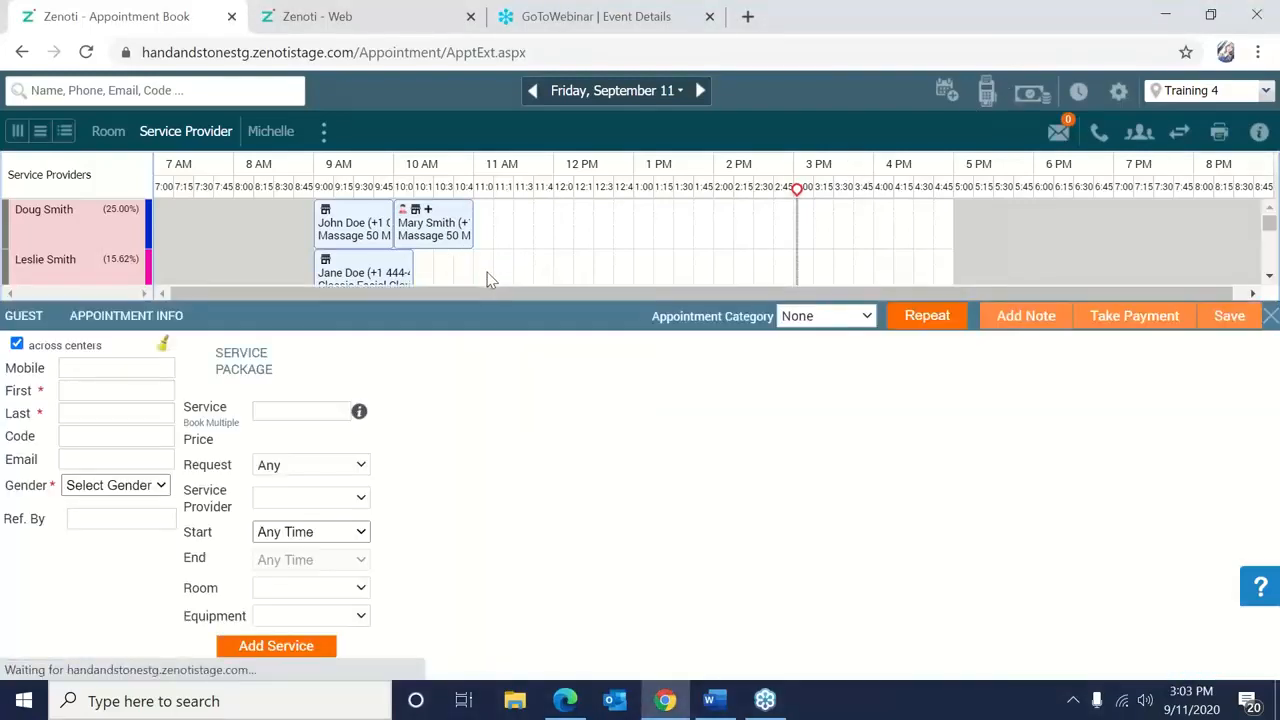
left_click(125, 390)
type("m")
key("BackSpace")
type("Smy")
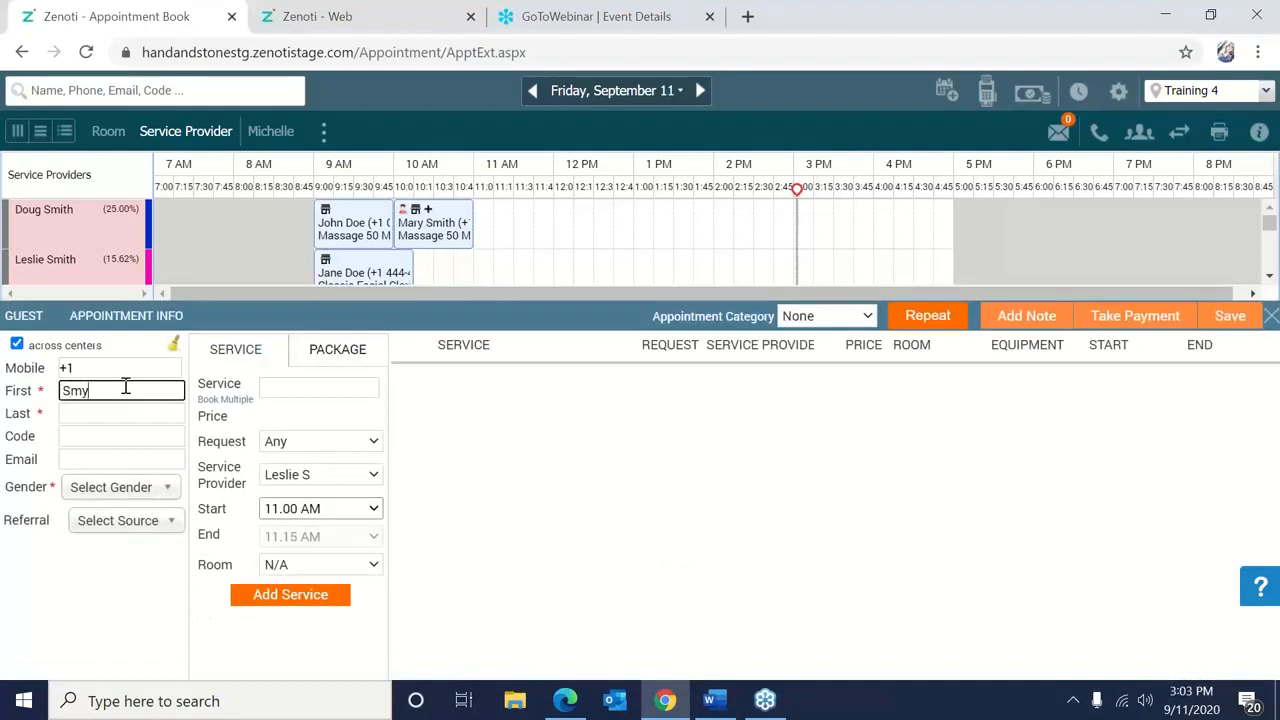
key("BackSpace")
key("BackSpace")
key("BackSpace")
type("S")
key("BackSpace")
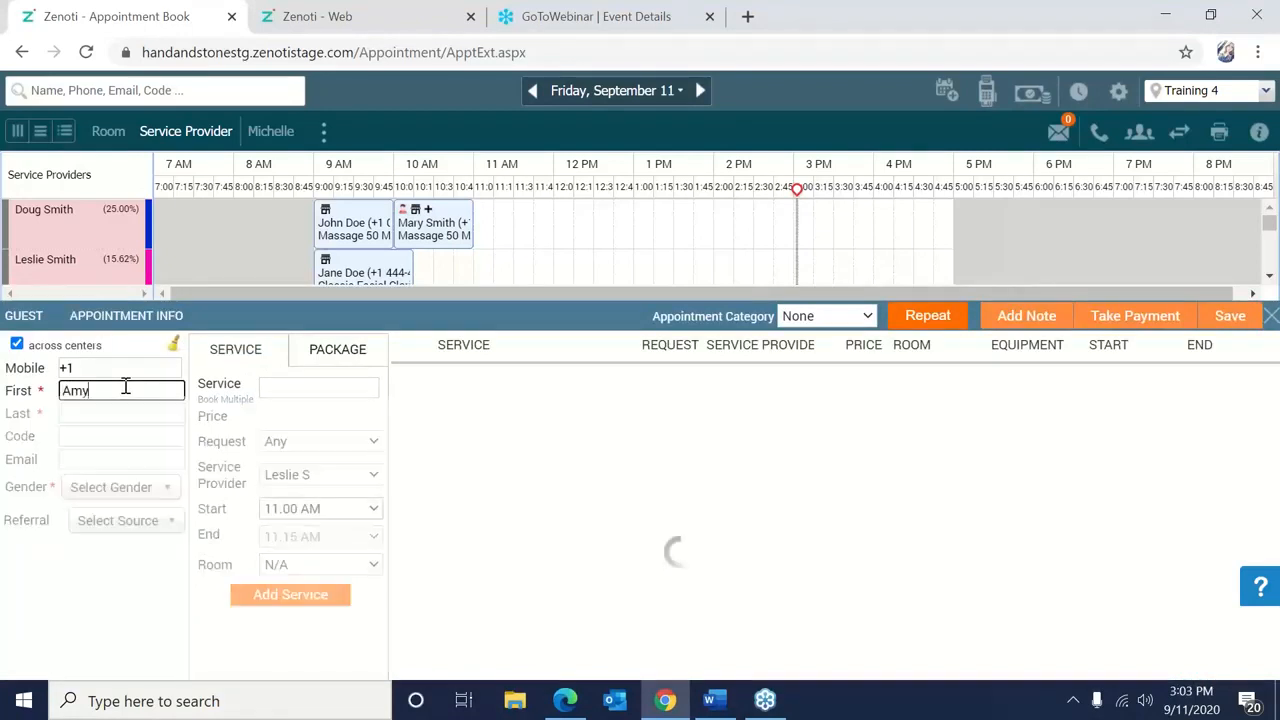
left_click(506, 437)
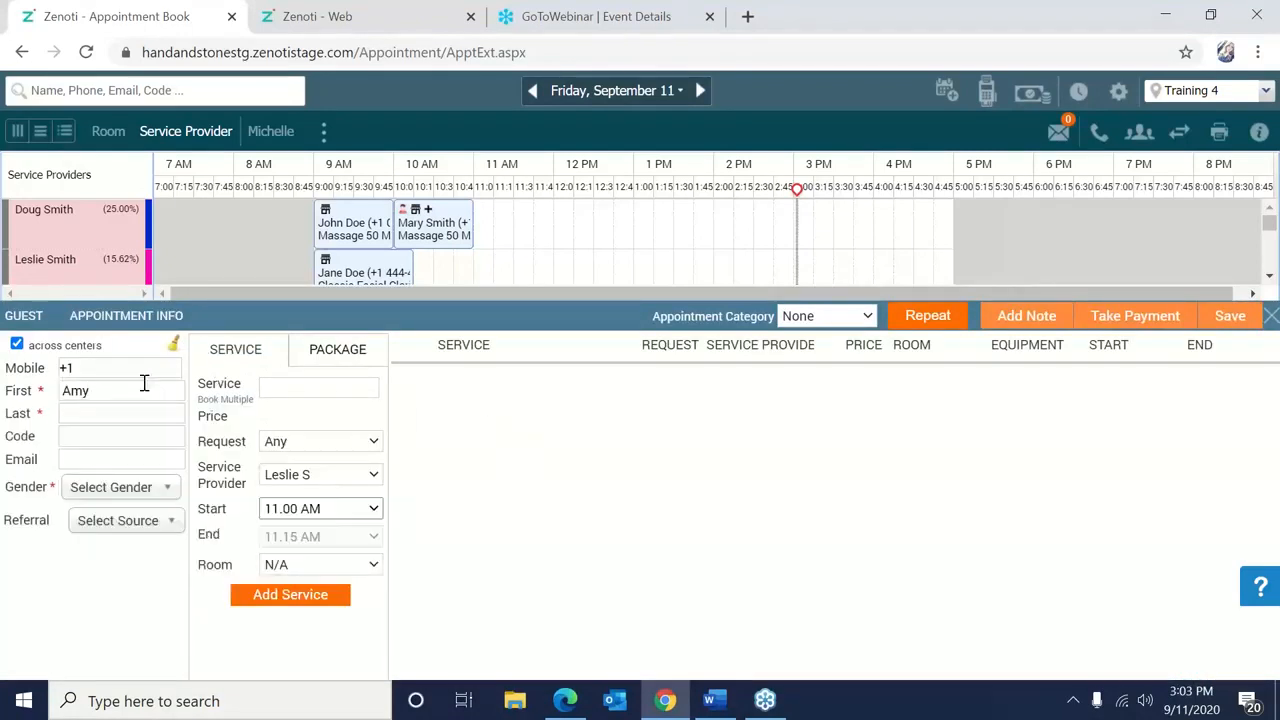
left_click(128, 415)
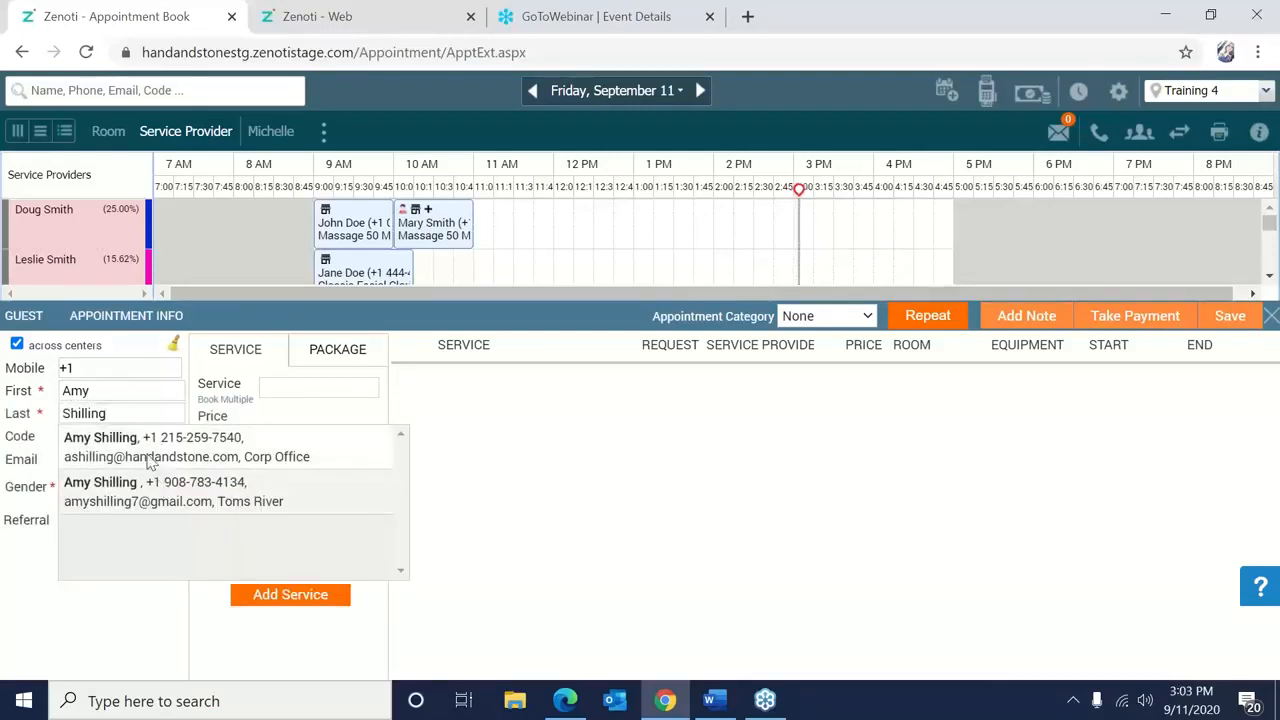
left_click(155, 447)
left_click(645, 460)
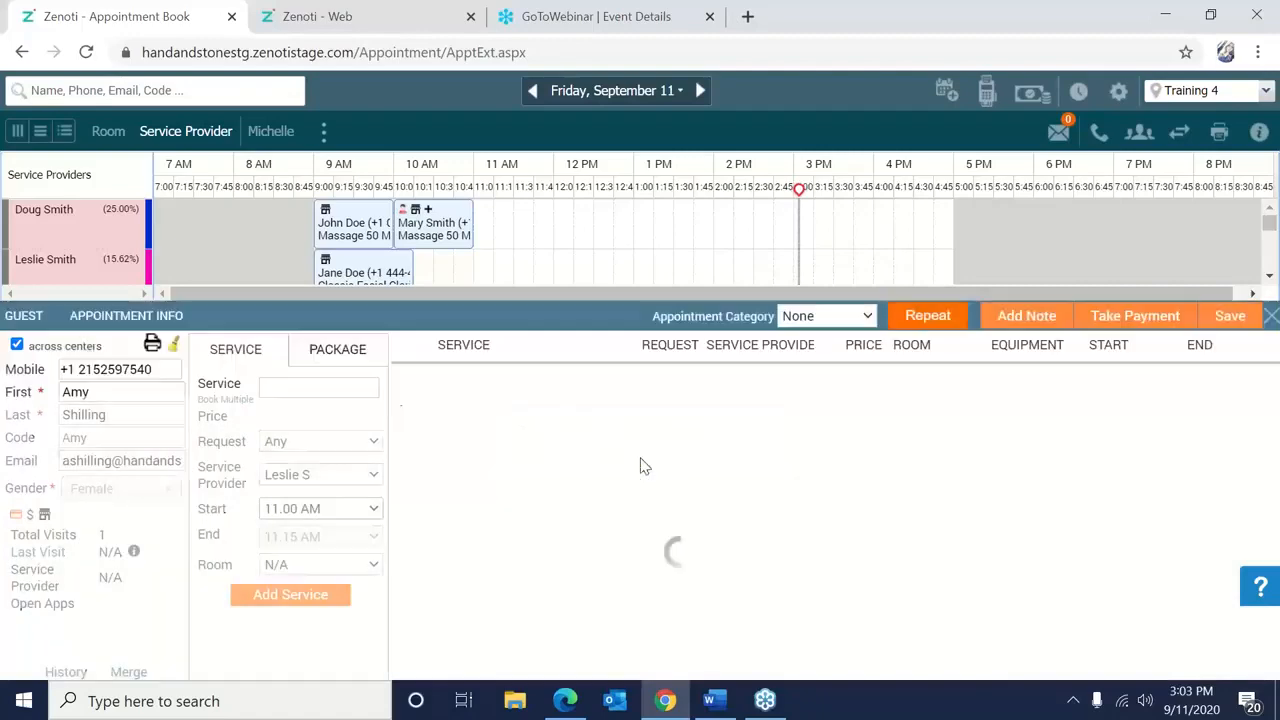
Add the Swedish Massage 50 Minutes service without add-ons and save the appointment.
left_click(356, 389)
type("s")
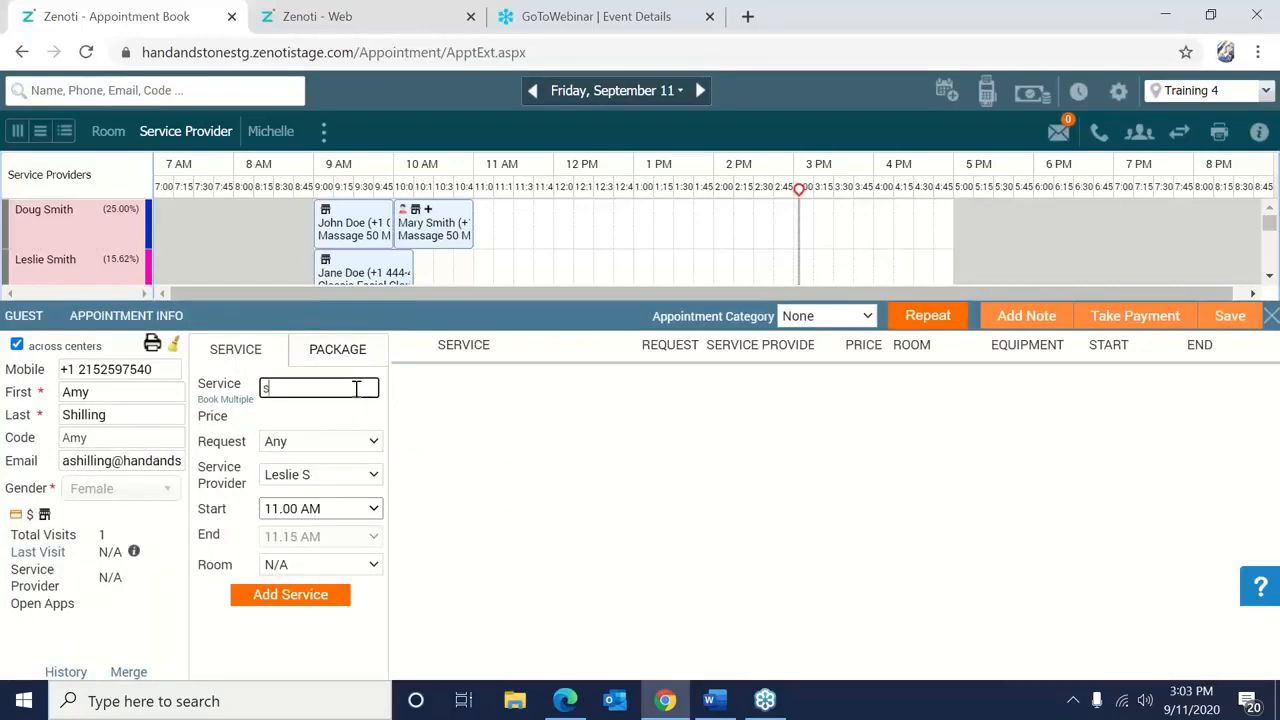
type("wedish")
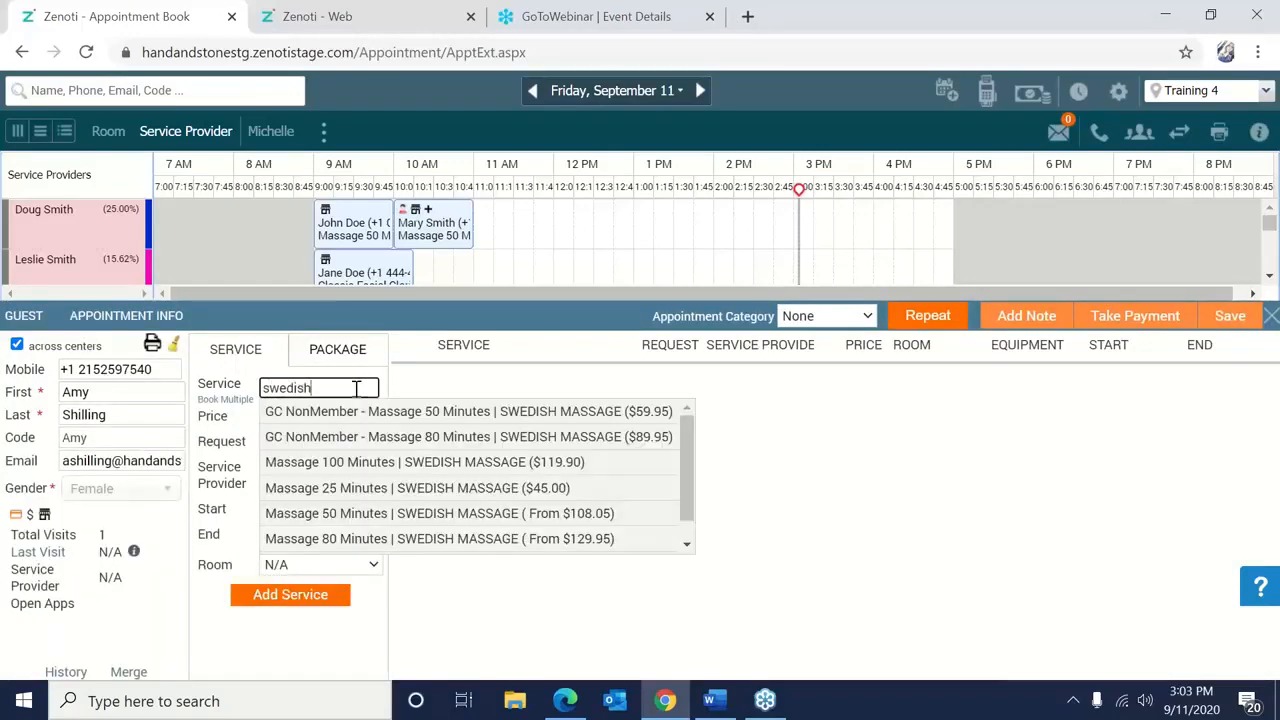
left_click(412, 513)
left_click(290, 612)
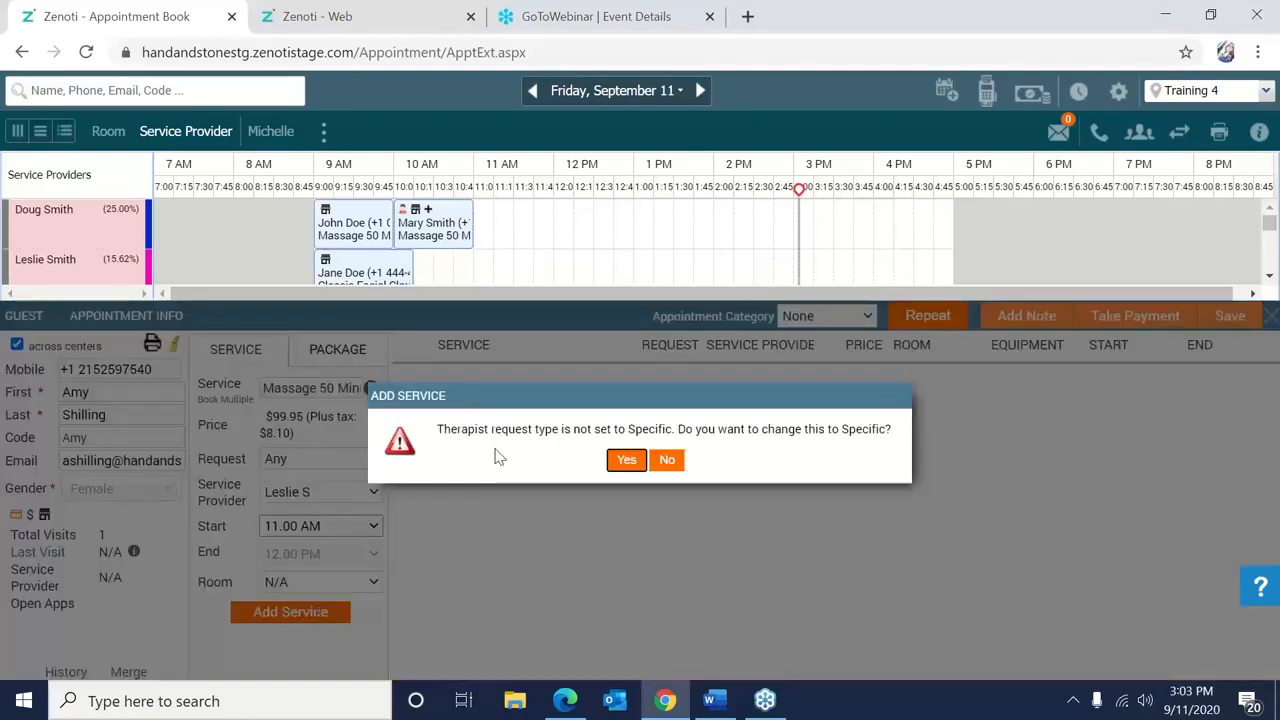
left_click(668, 462)
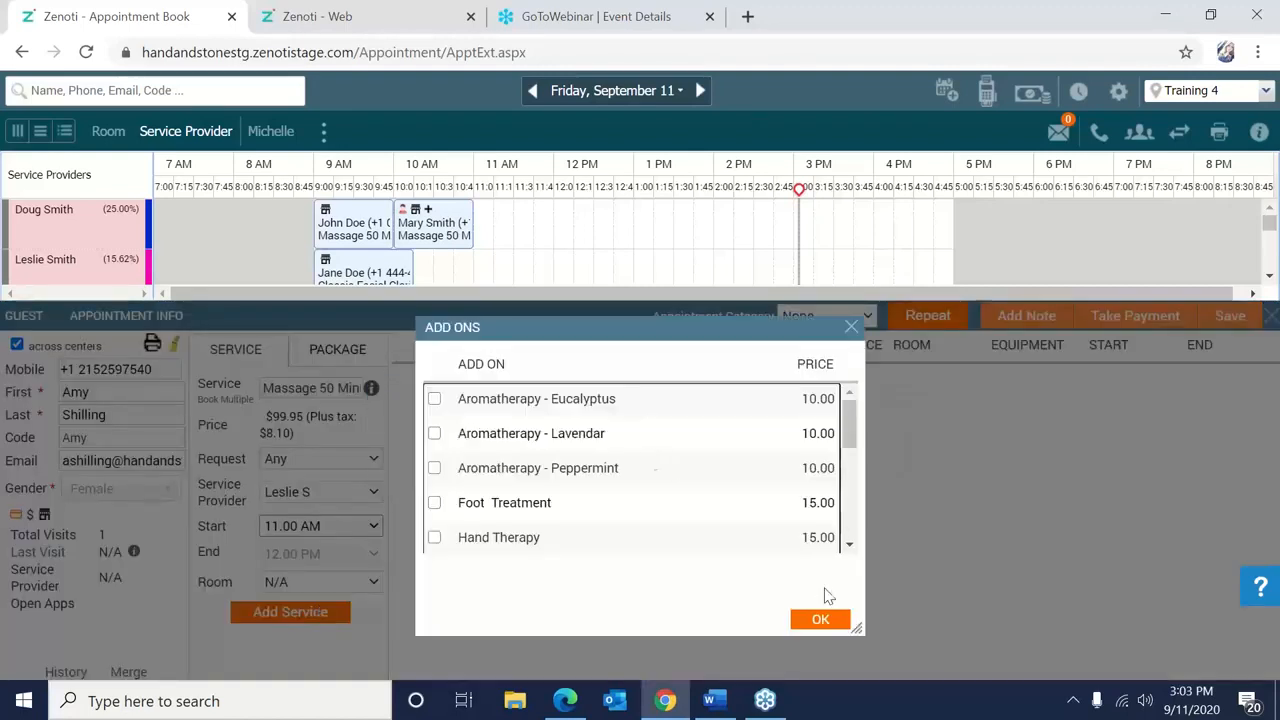
left_click(840, 617)
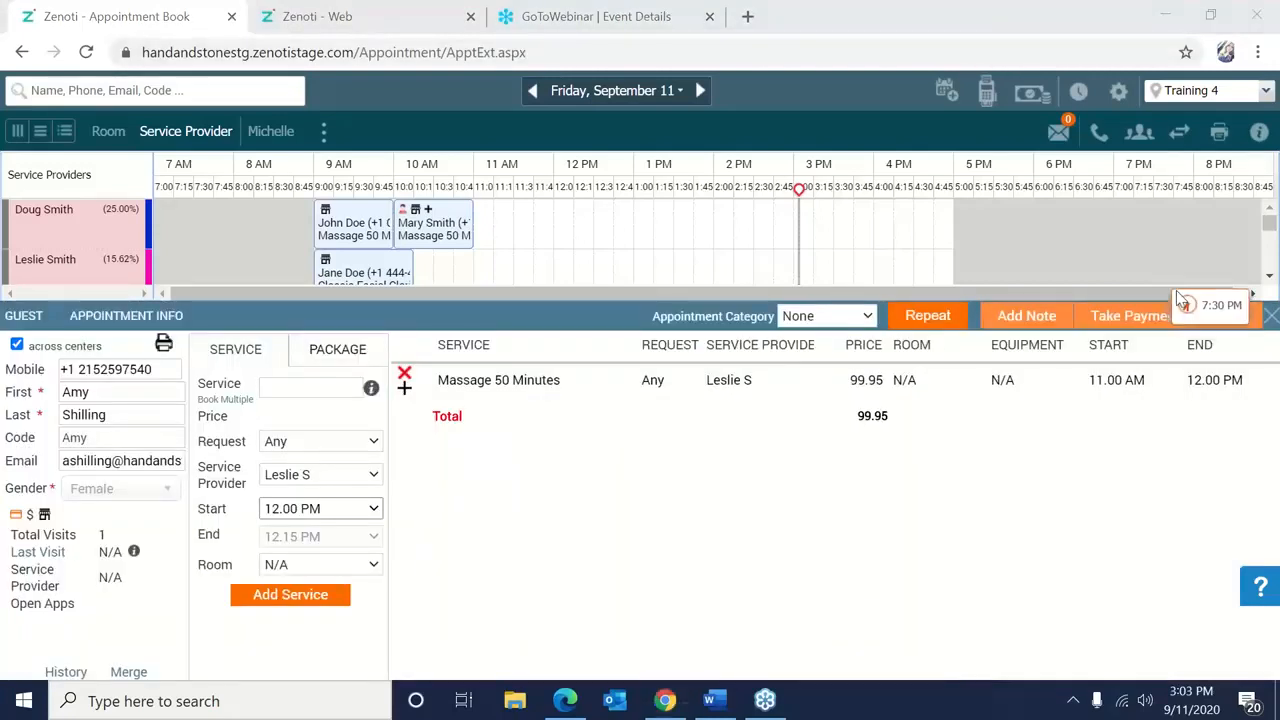
left_click(1220, 318)
left_click(1220, 318)
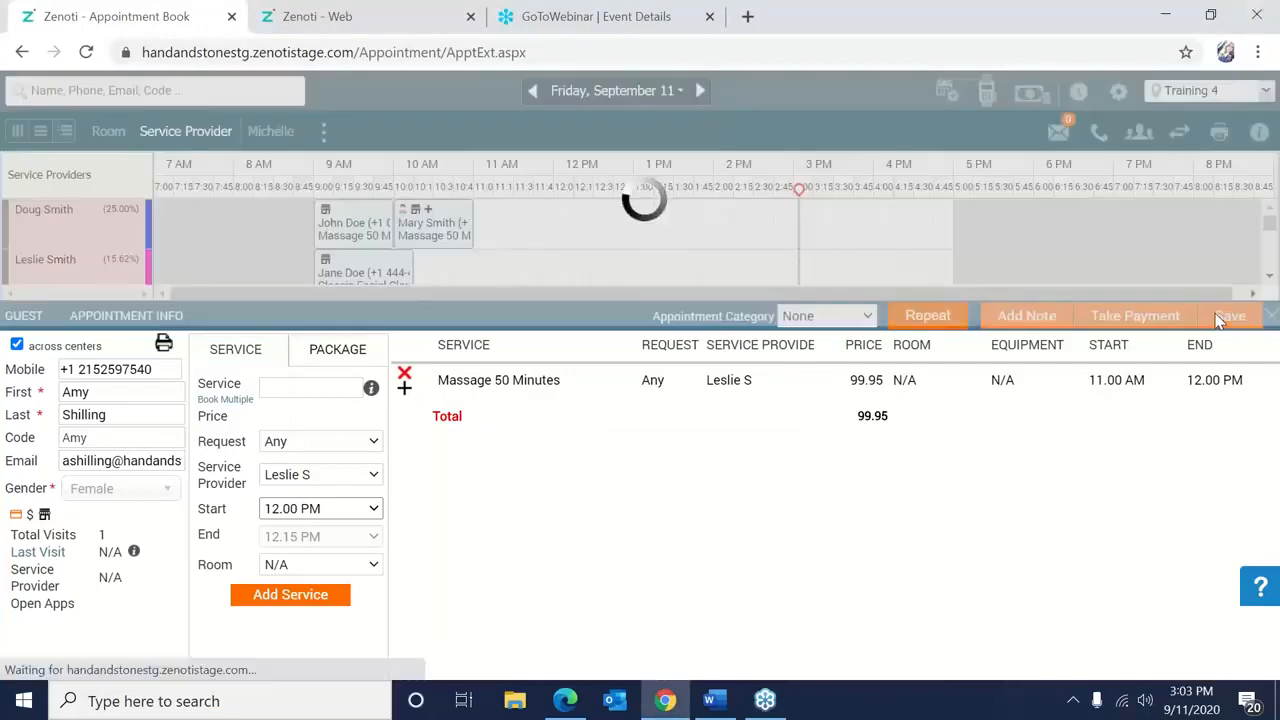
Check in the 11 AM massage and open its payment page showing the $108.05 total.
right_click(535, 290)
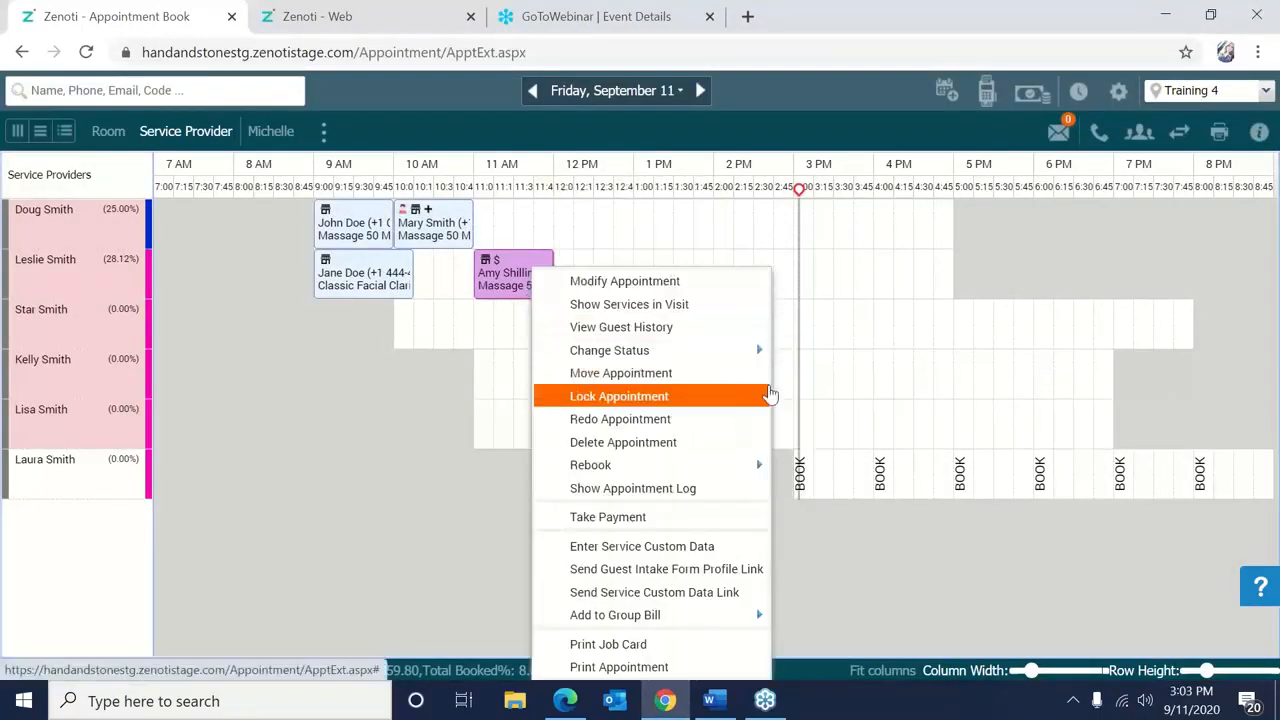
mouse_move(715, 355)
left_click(818, 383)
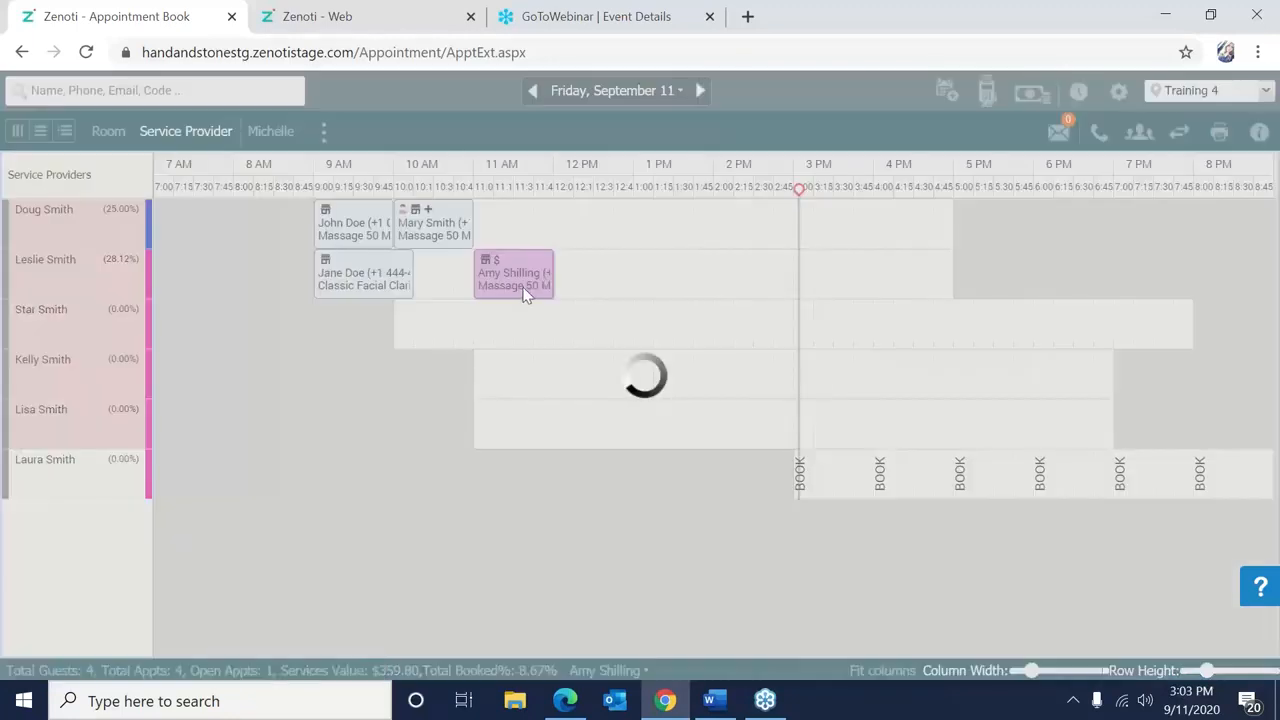
right_click(519, 287)
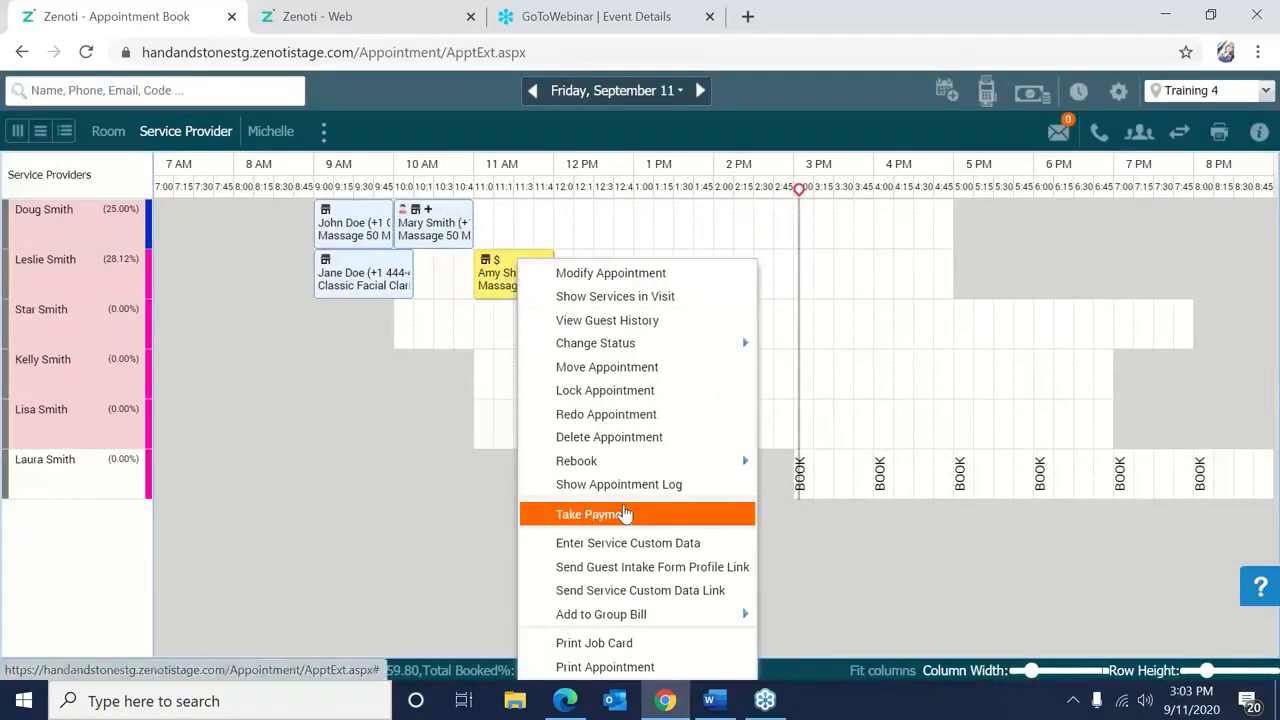
left_click(623, 514)
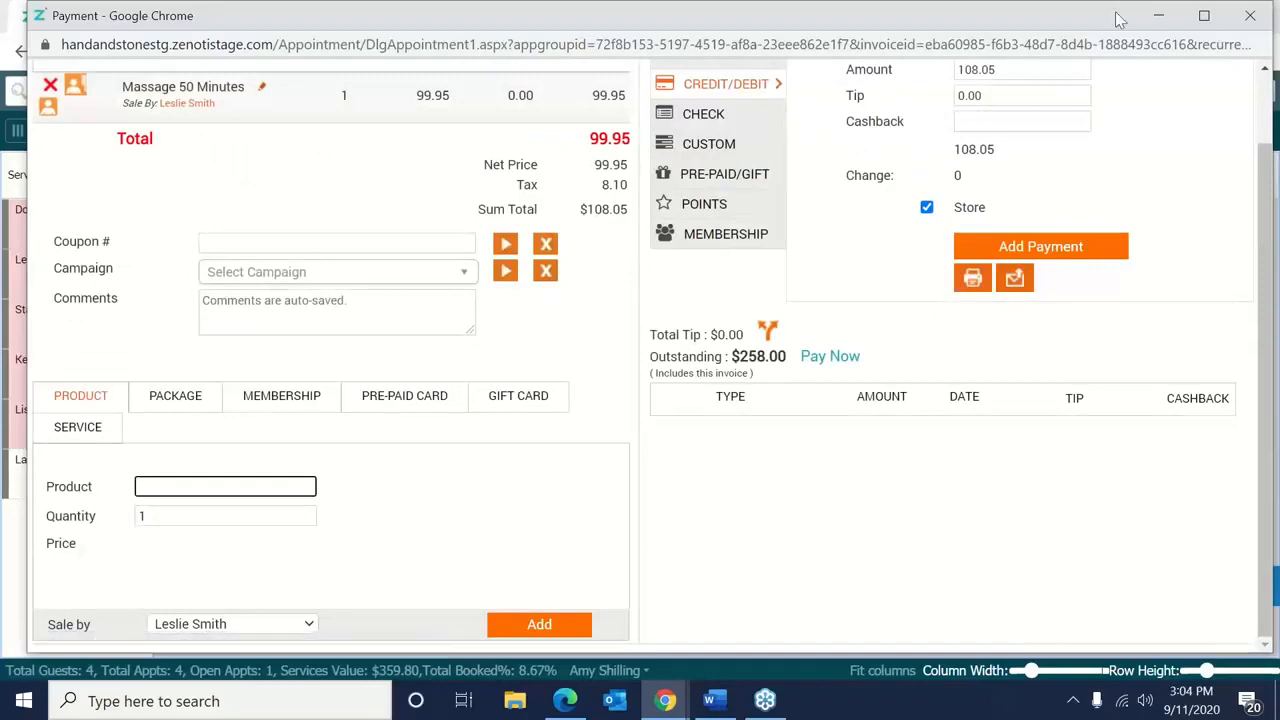
scroll(1163, 128, "up", 2)
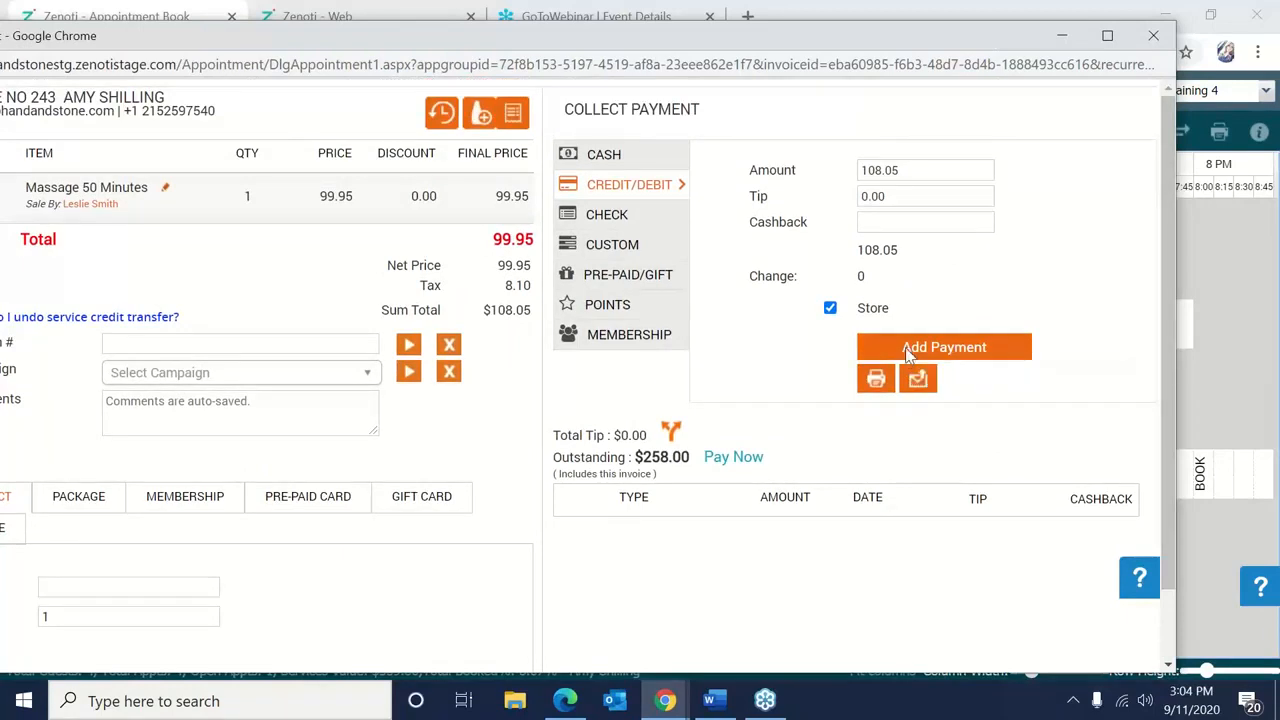
Charge $108.05 to the guest's Visa card on file, leaving $149.95 outstanding.
left_click(906, 348)
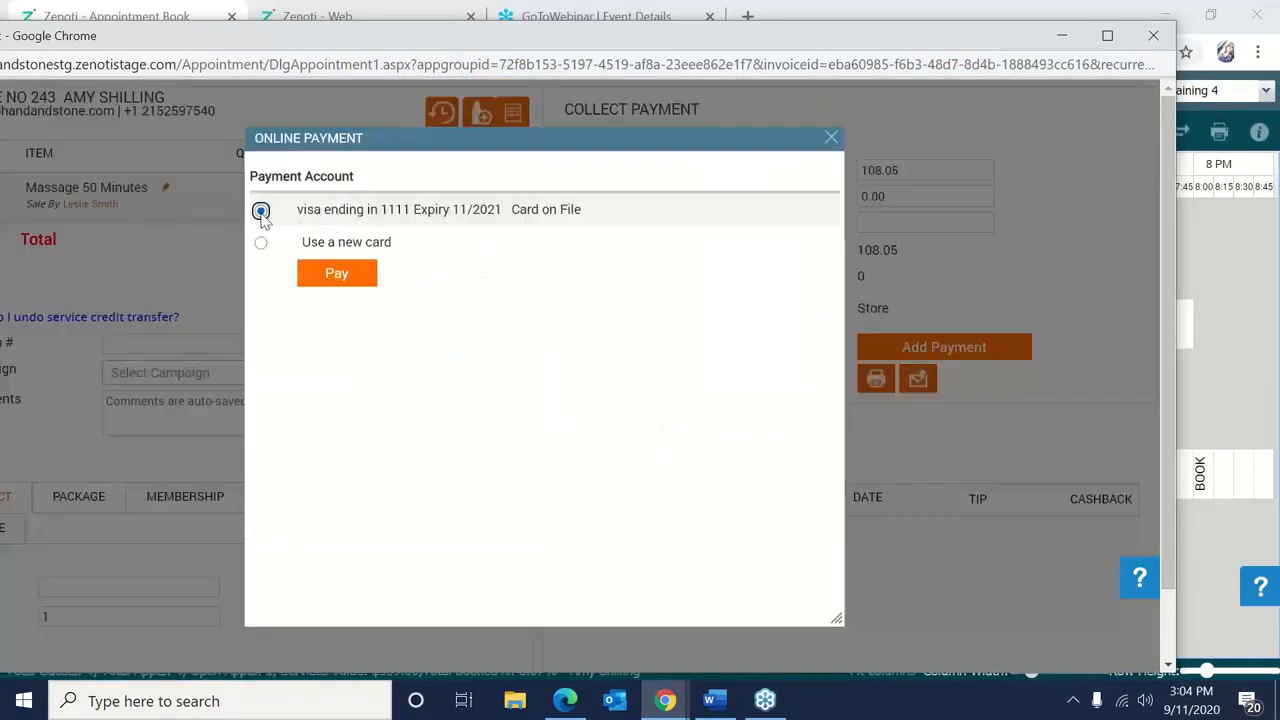
left_click(337, 275)
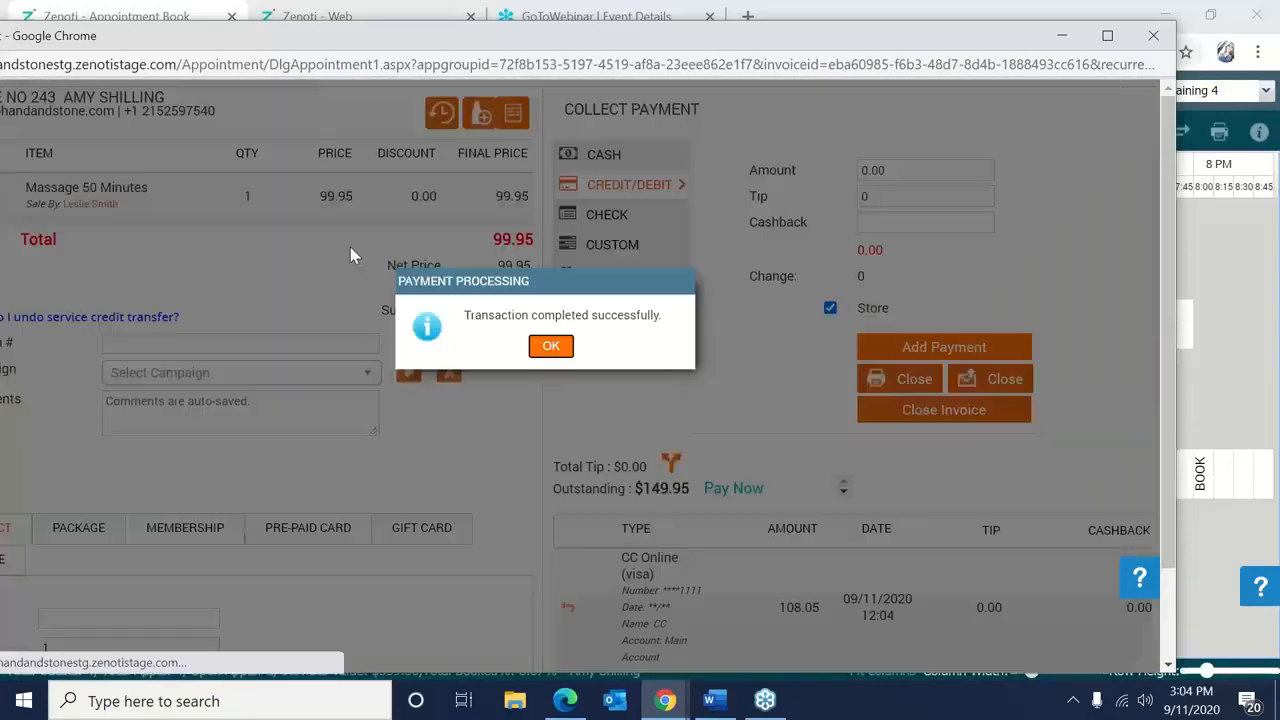
left_click(548, 347)
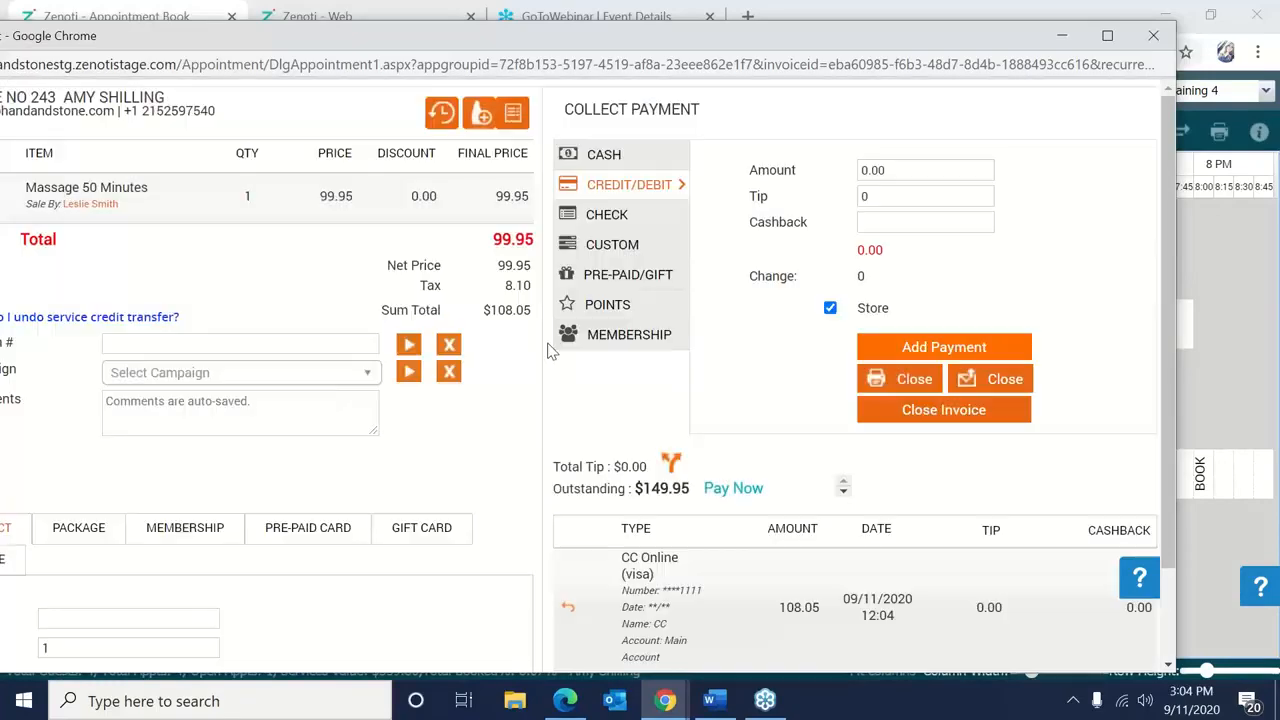
double_click(799, 44)
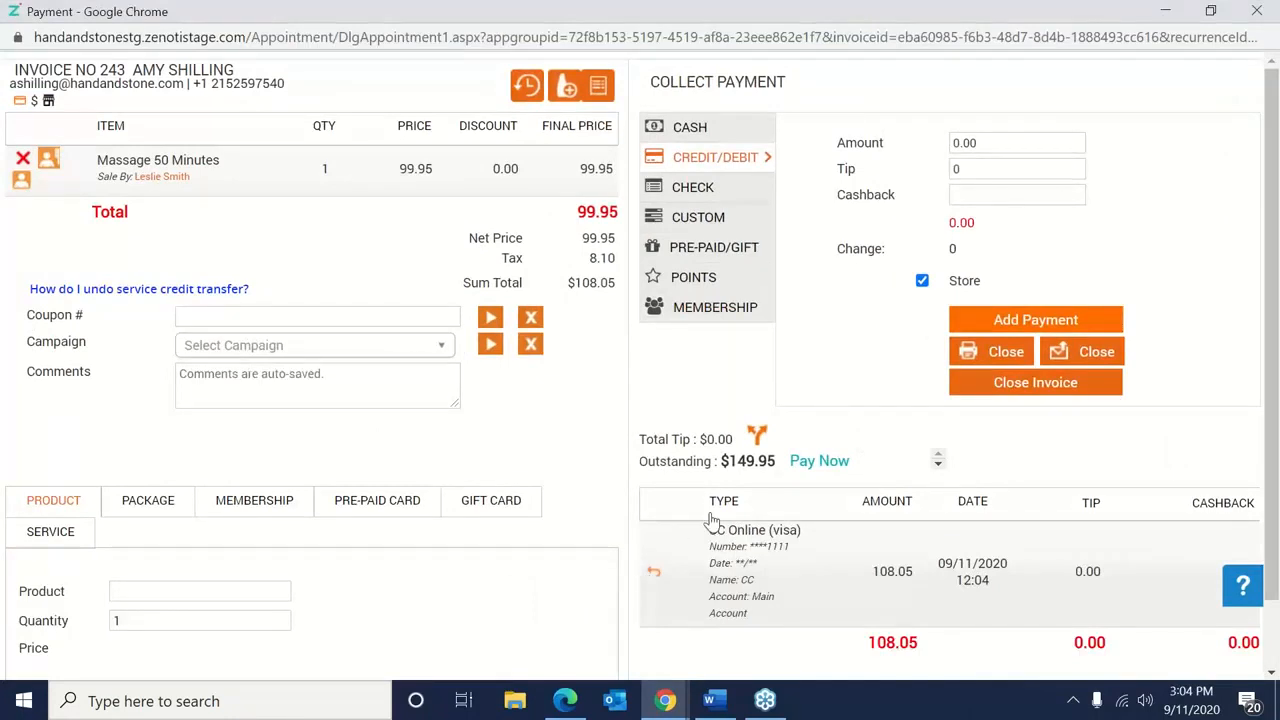
Refund the full 108.05 Visa card payment so $258.00 is outstanding again.
left_click(653, 578)
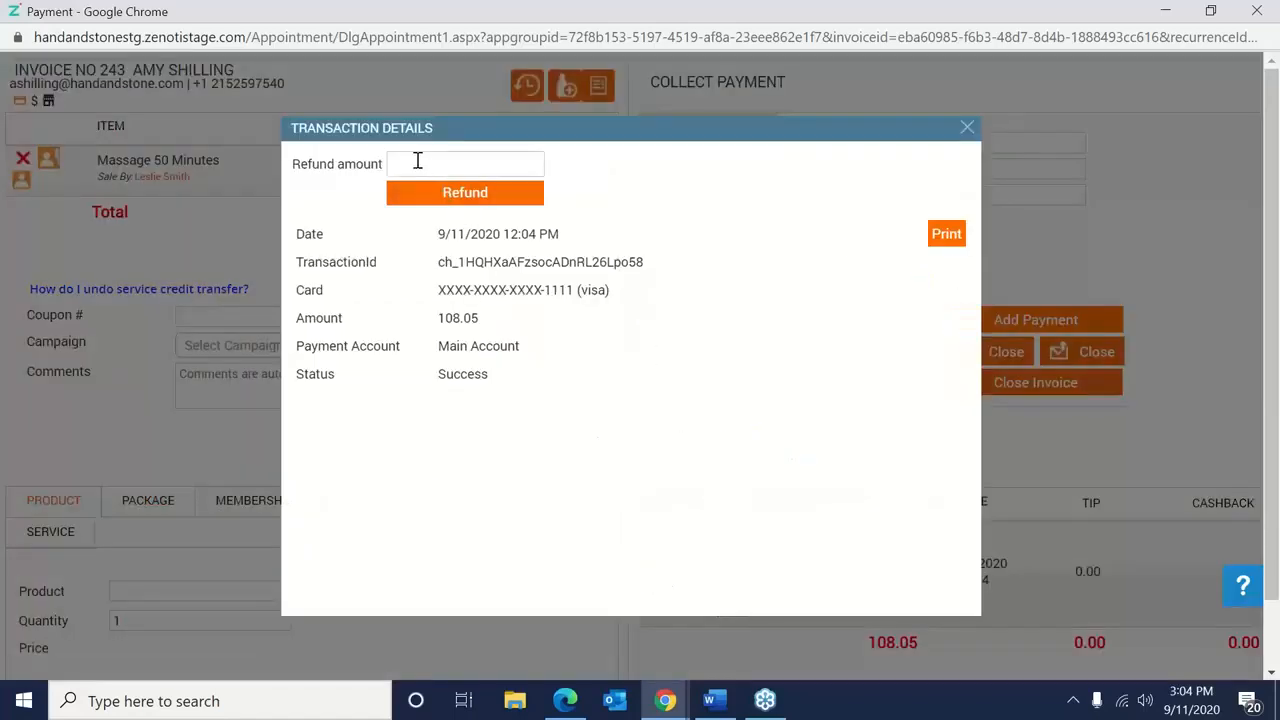
left_click(417, 161)
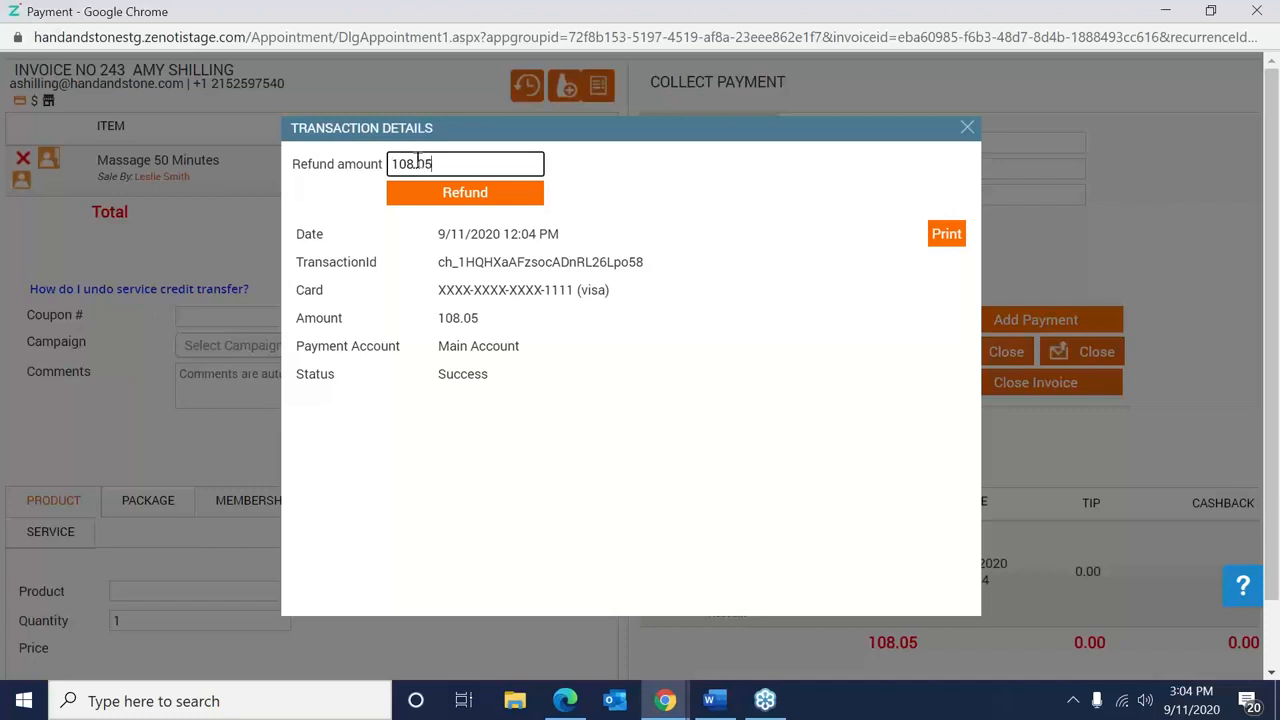
left_click(442, 200)
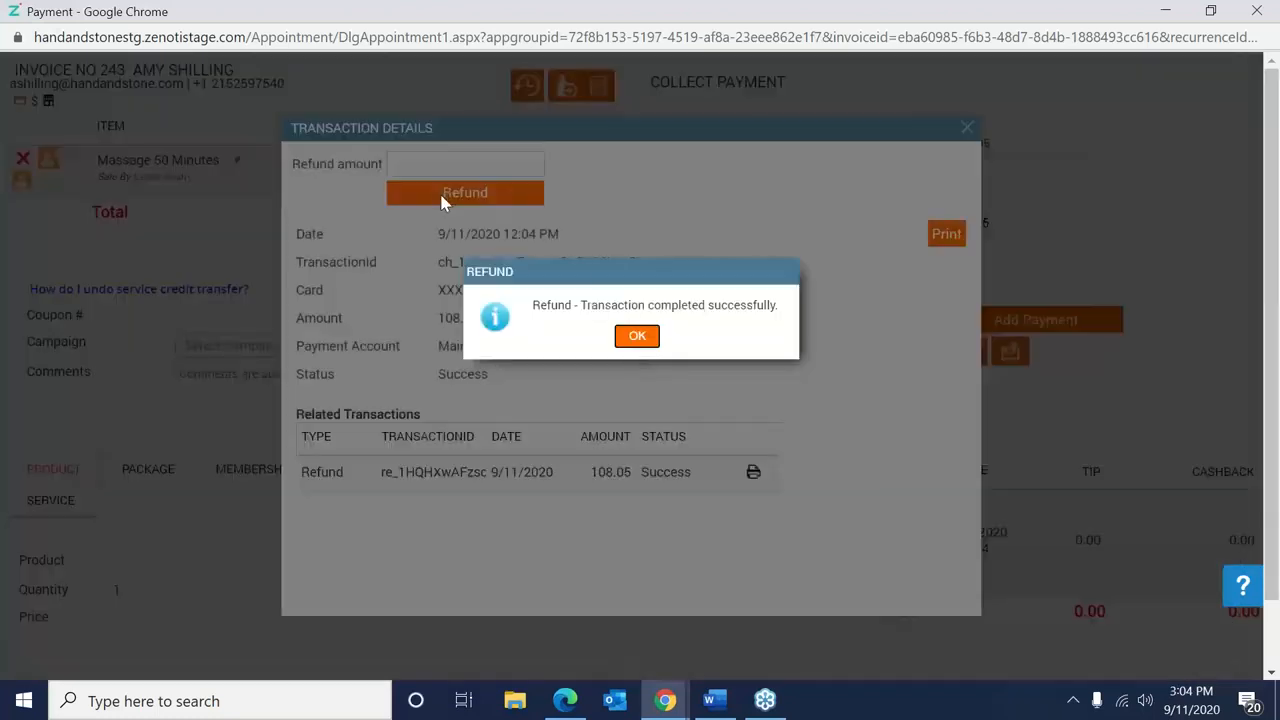
left_click(637, 337)
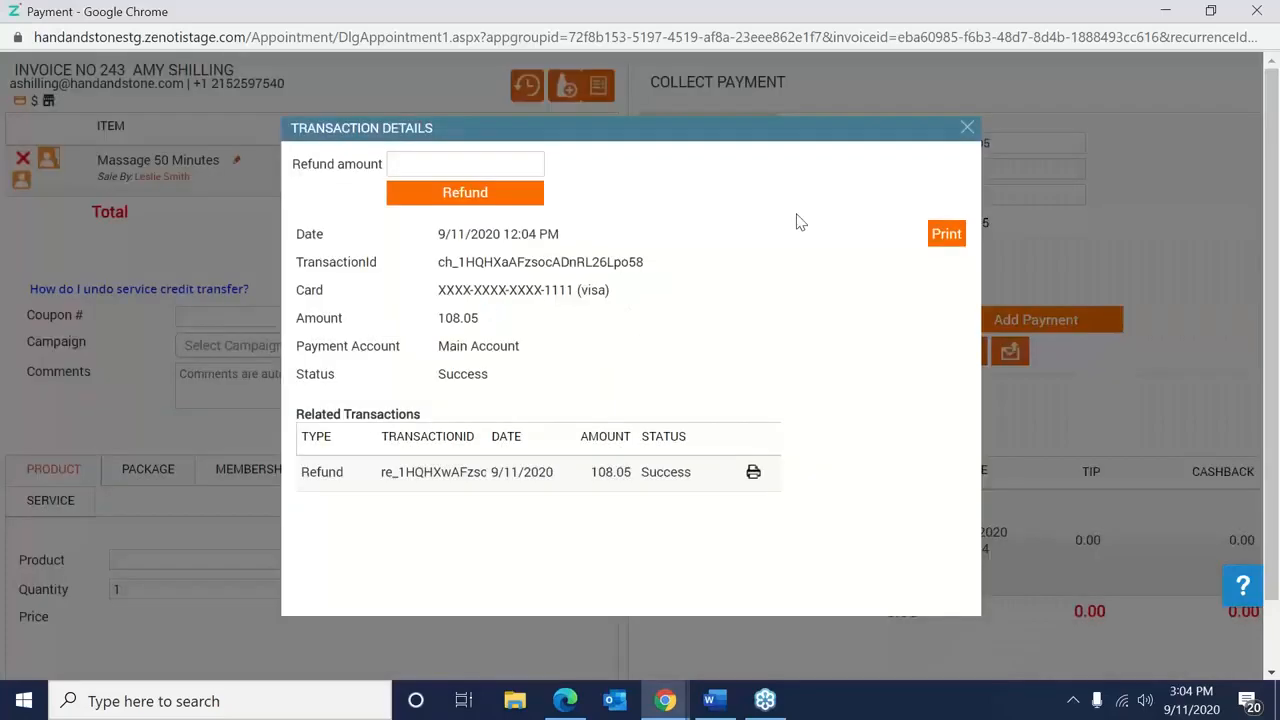
left_click(967, 128)
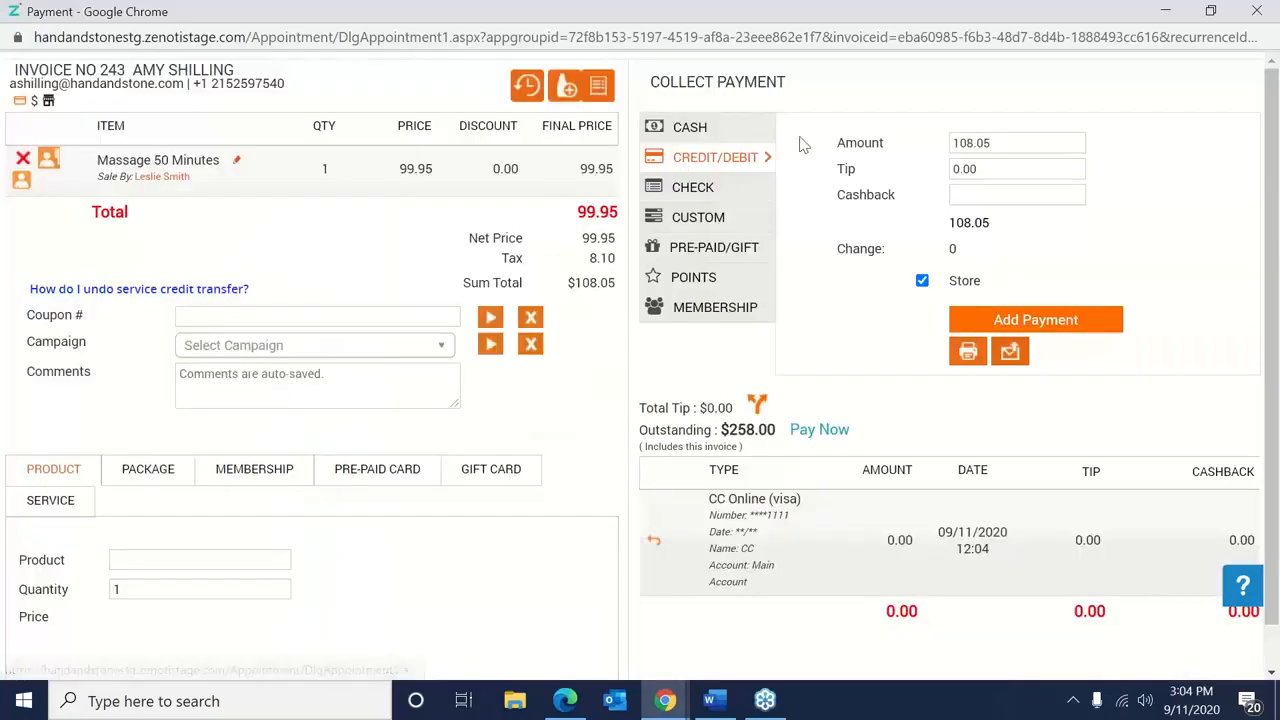
left_click(695, 130)
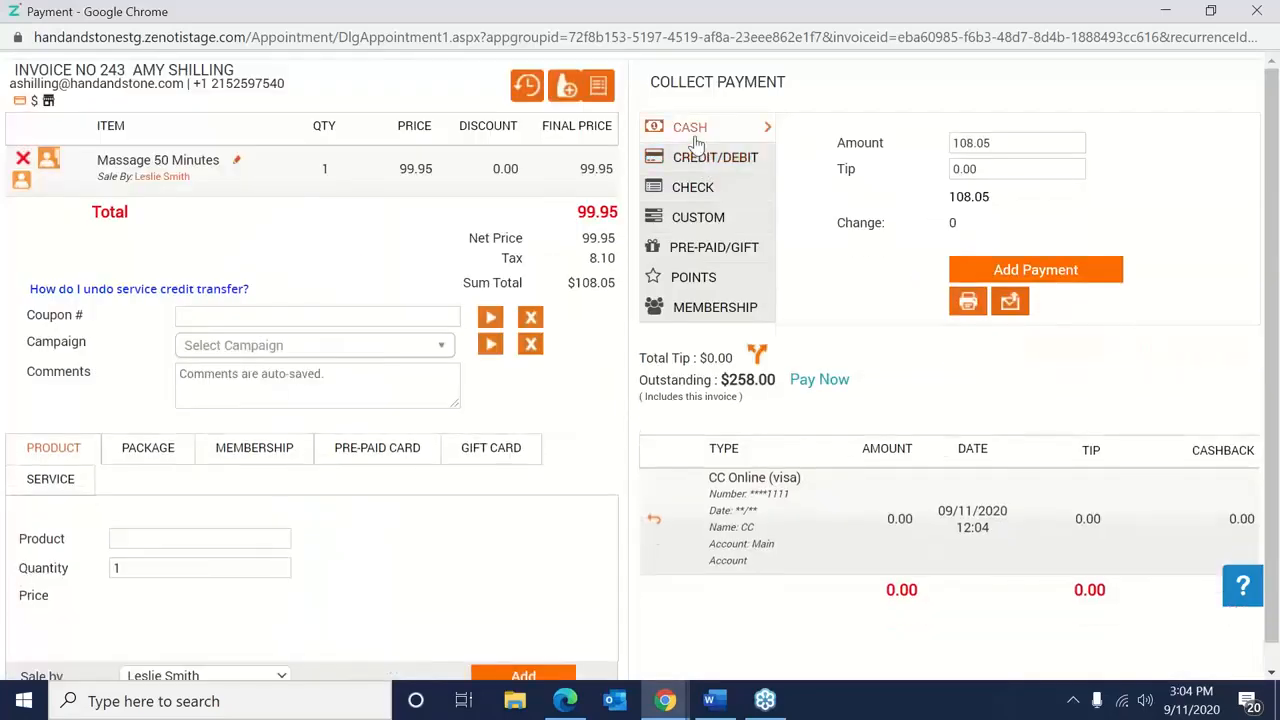
Record a $108.05 cash payment on the massage invoice and close it.
left_click(1020, 142)
left_click(1017, 275)
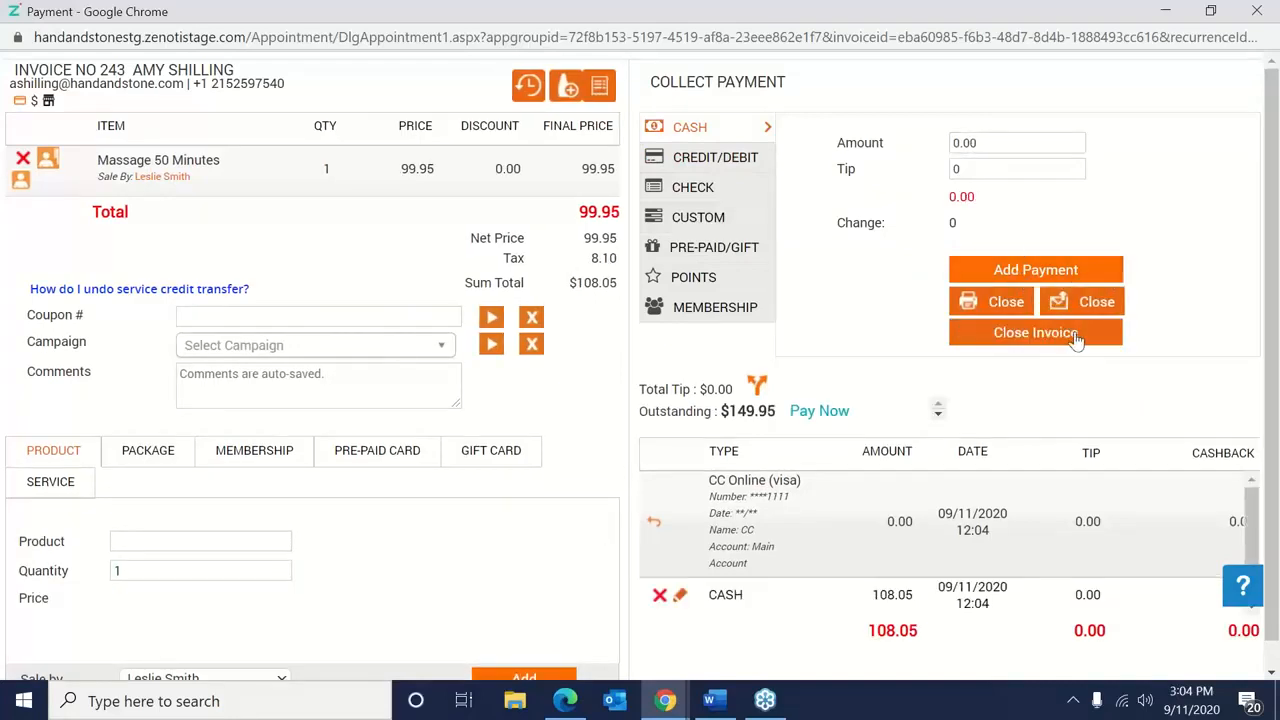
left_click(1075, 338)
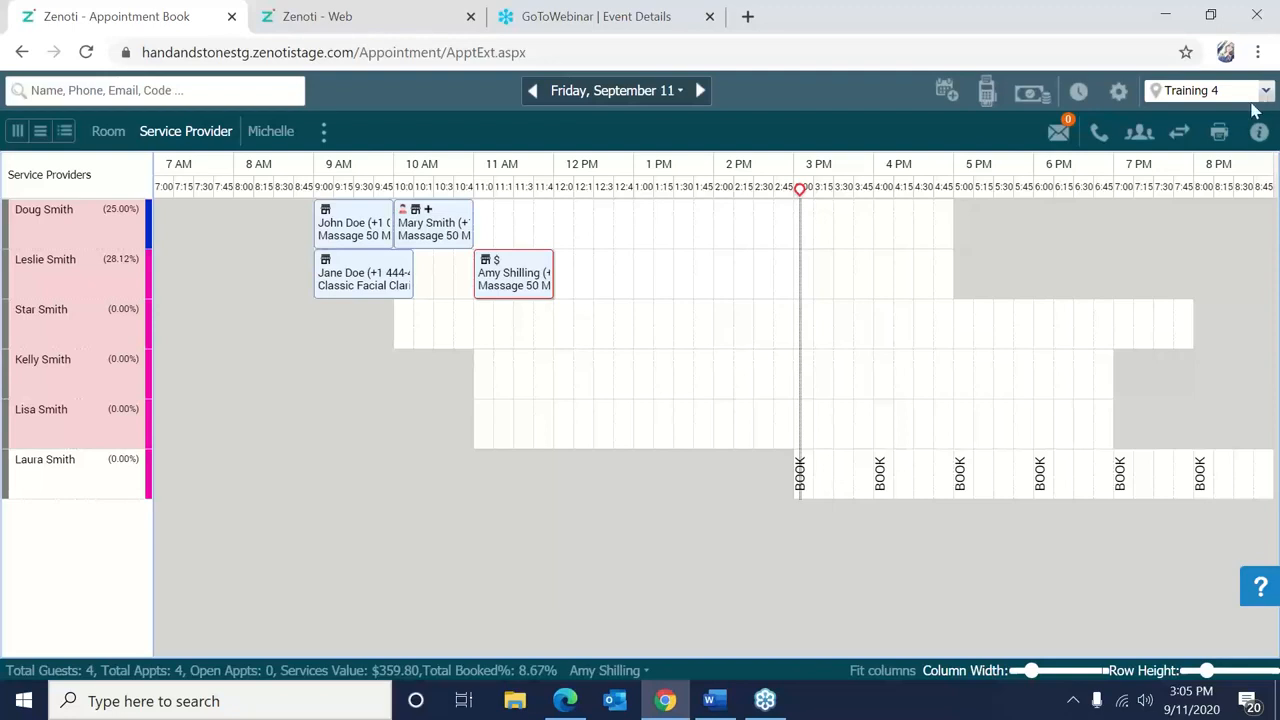
Start a new 11:00 AM appointment and select the existing returning guest by name.
right_click(491, 337)
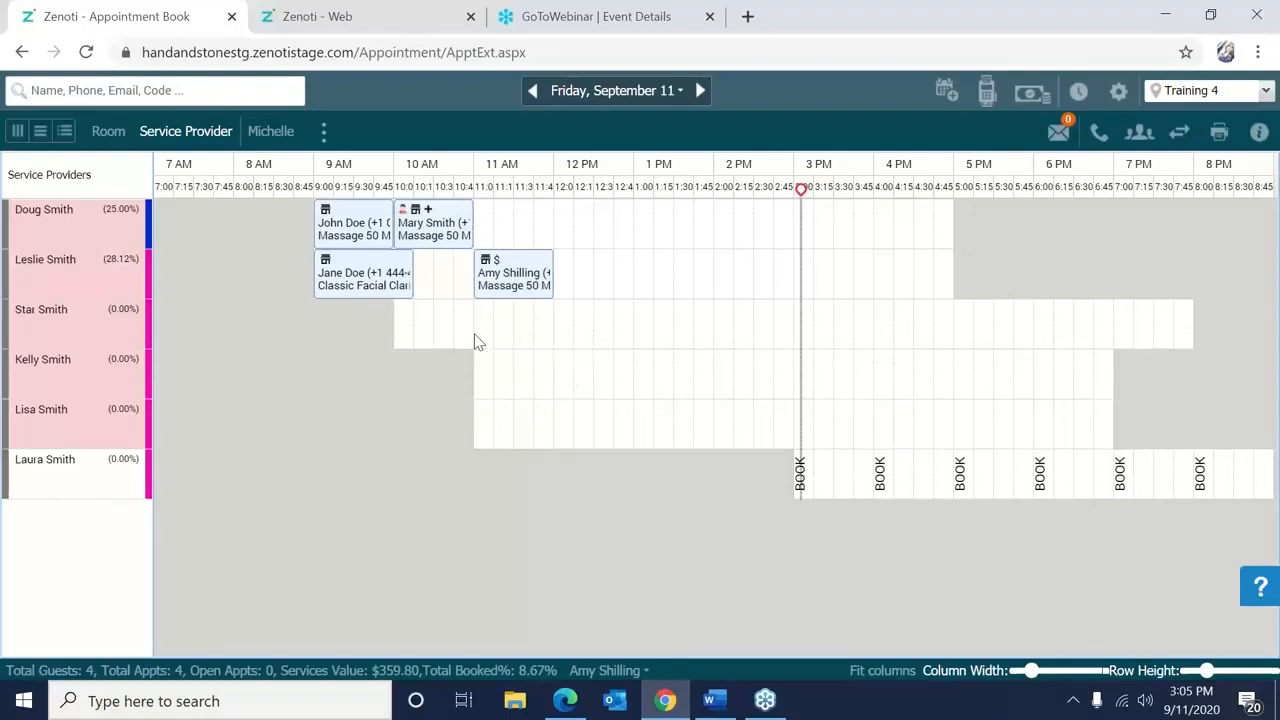
right_click(476, 343)
left_click(545, 245)
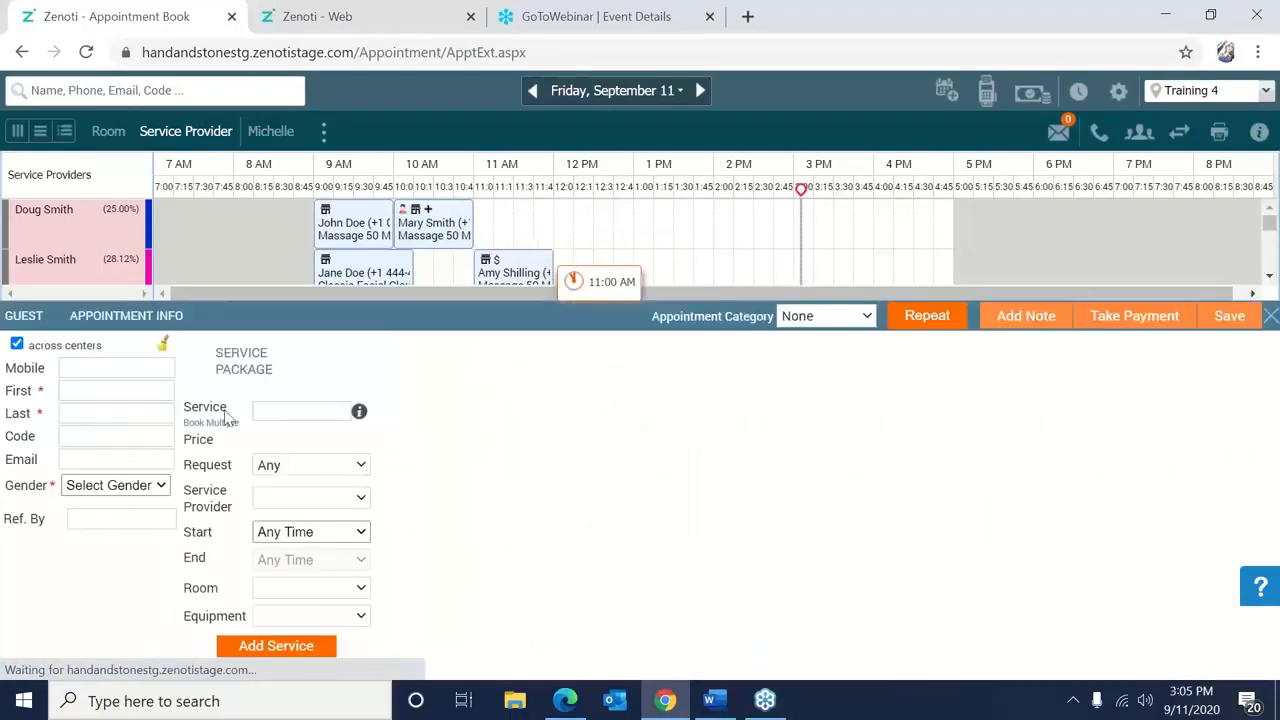
left_click(122, 390)
type("Amy")
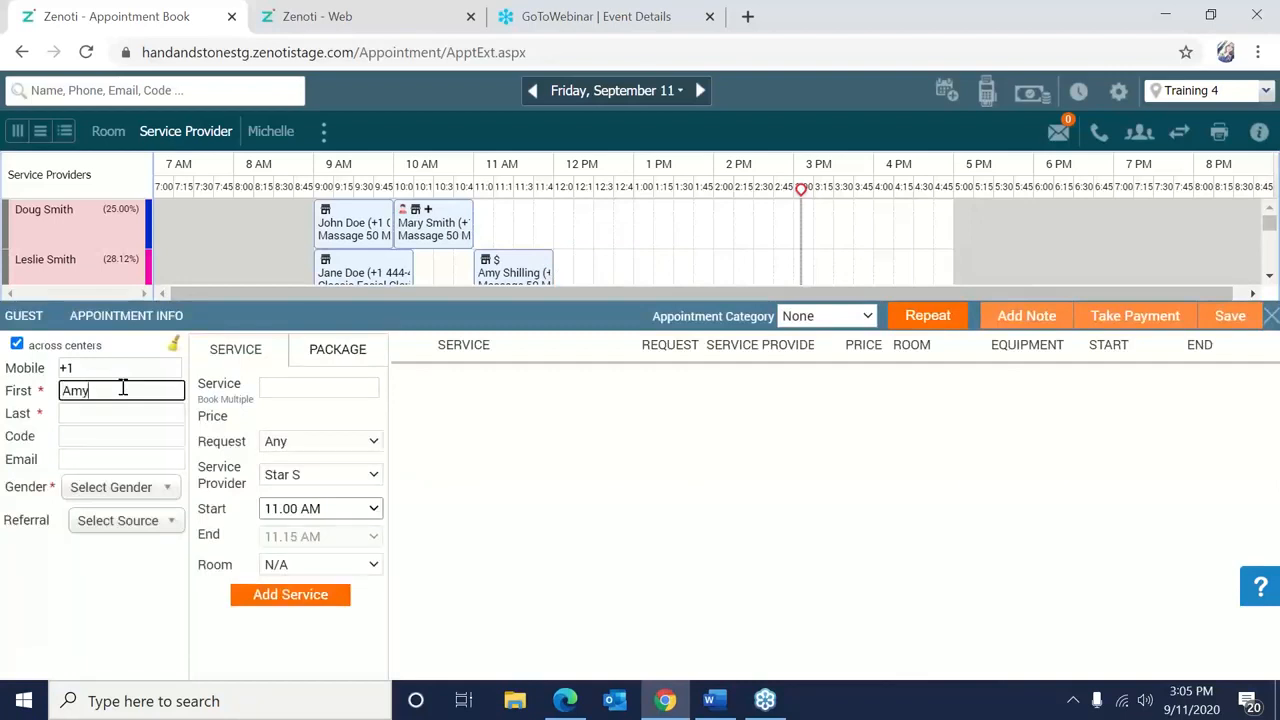
left_click(557, 462)
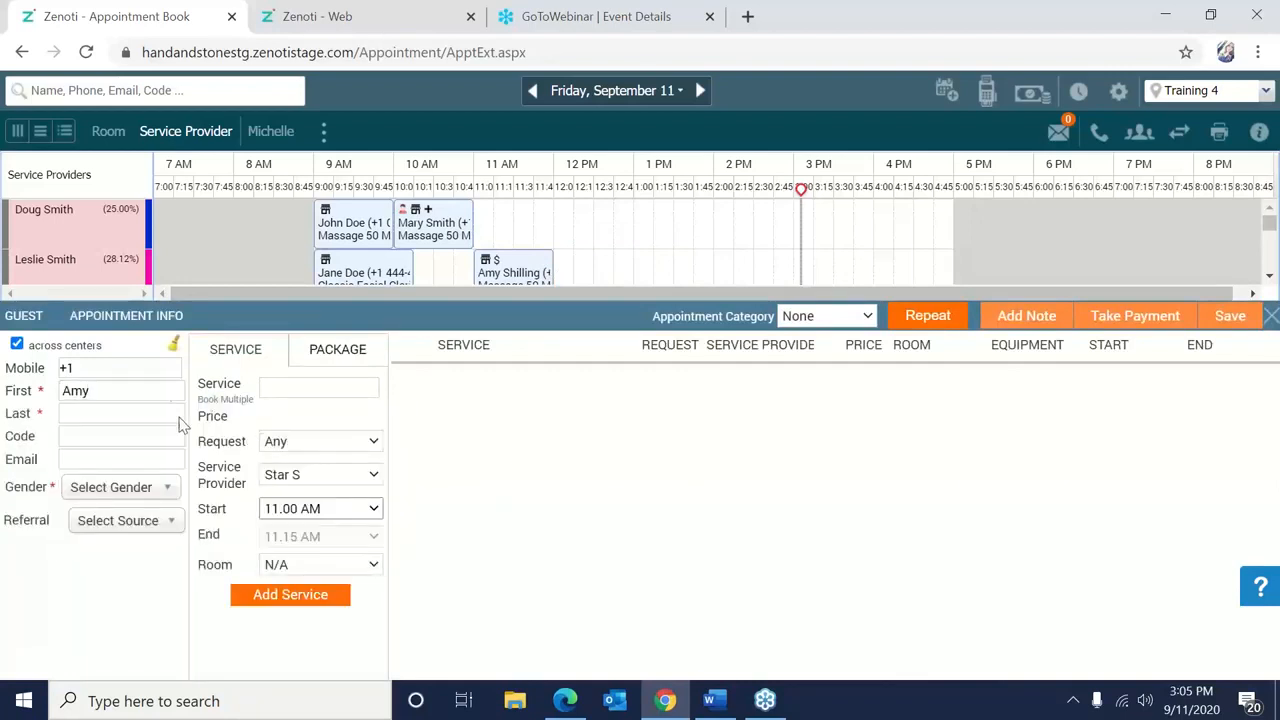
left_click(166, 411)
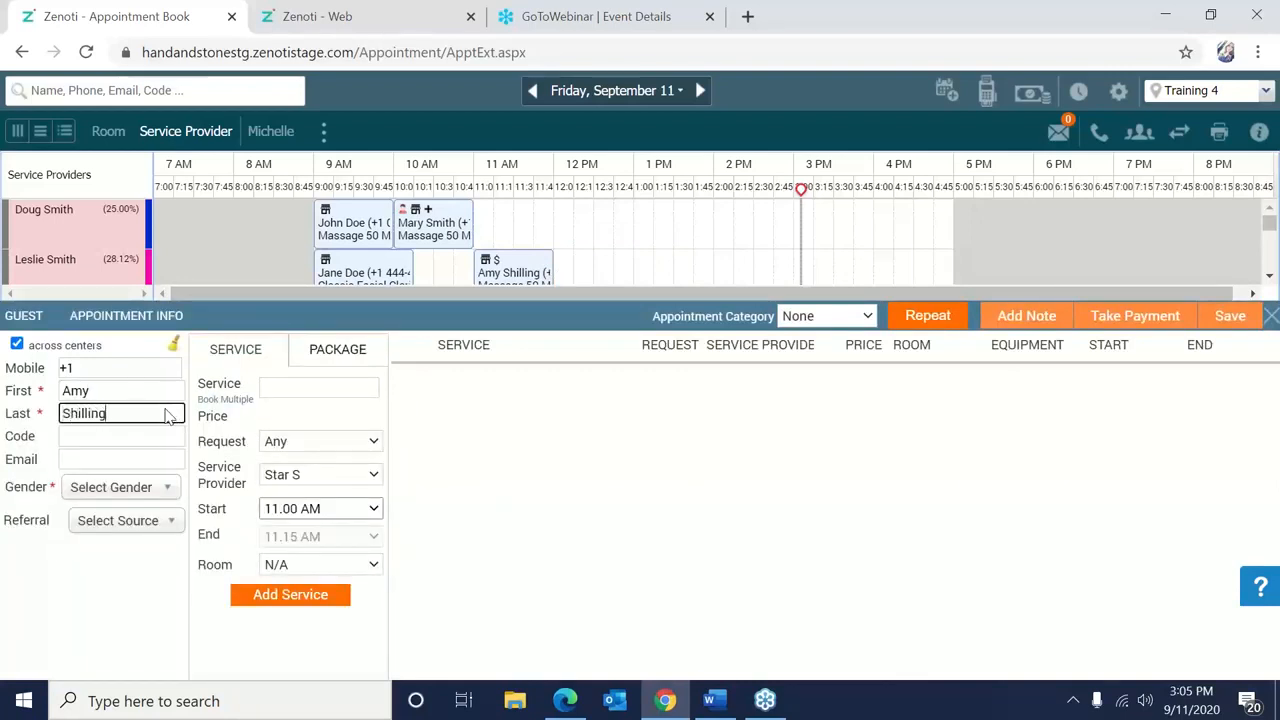
left_click(130, 445)
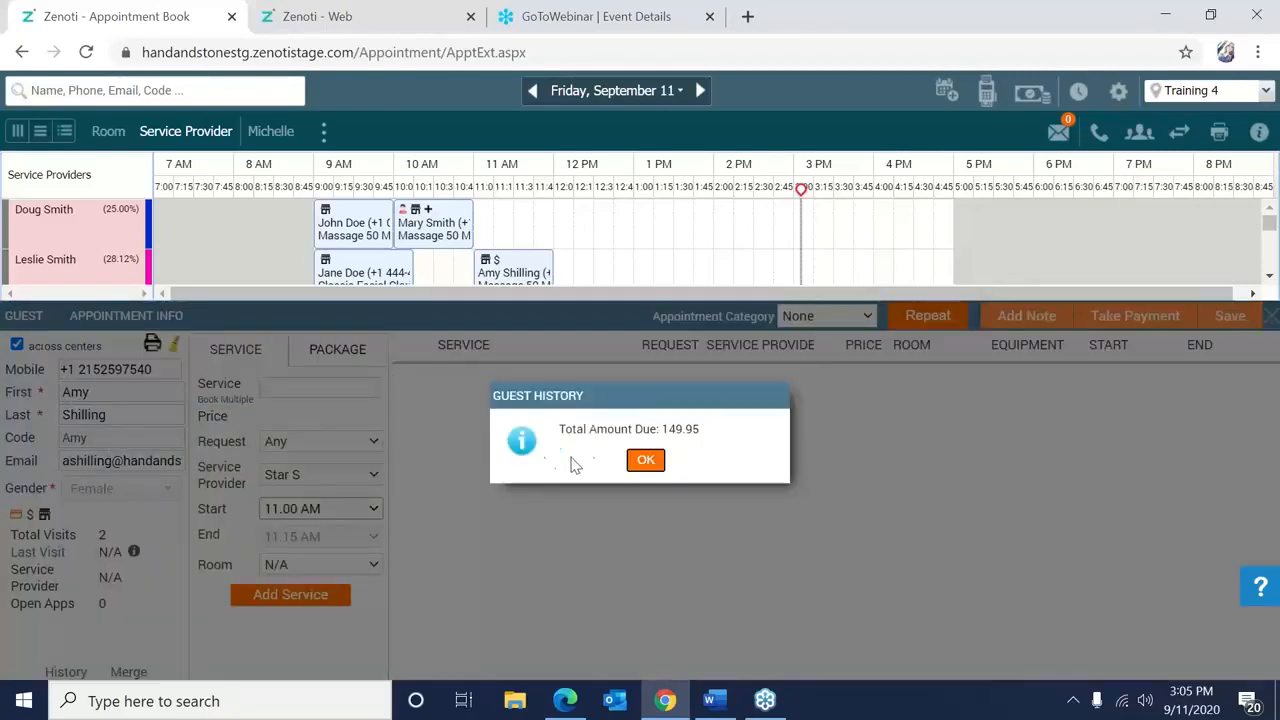
left_click(645, 460)
Add the Swedish Massage 50 Minutes service ($99.95), with no specific therapist request or add-ons.
left_click(353, 385)
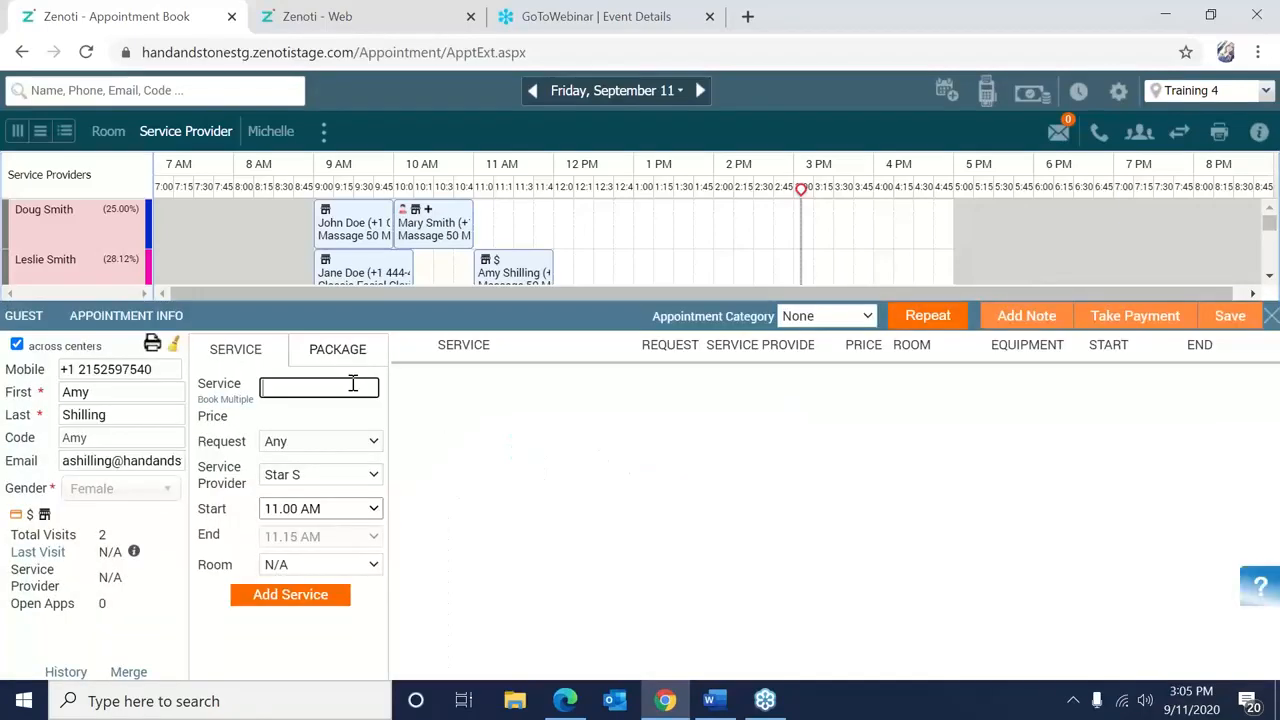
type("massage")
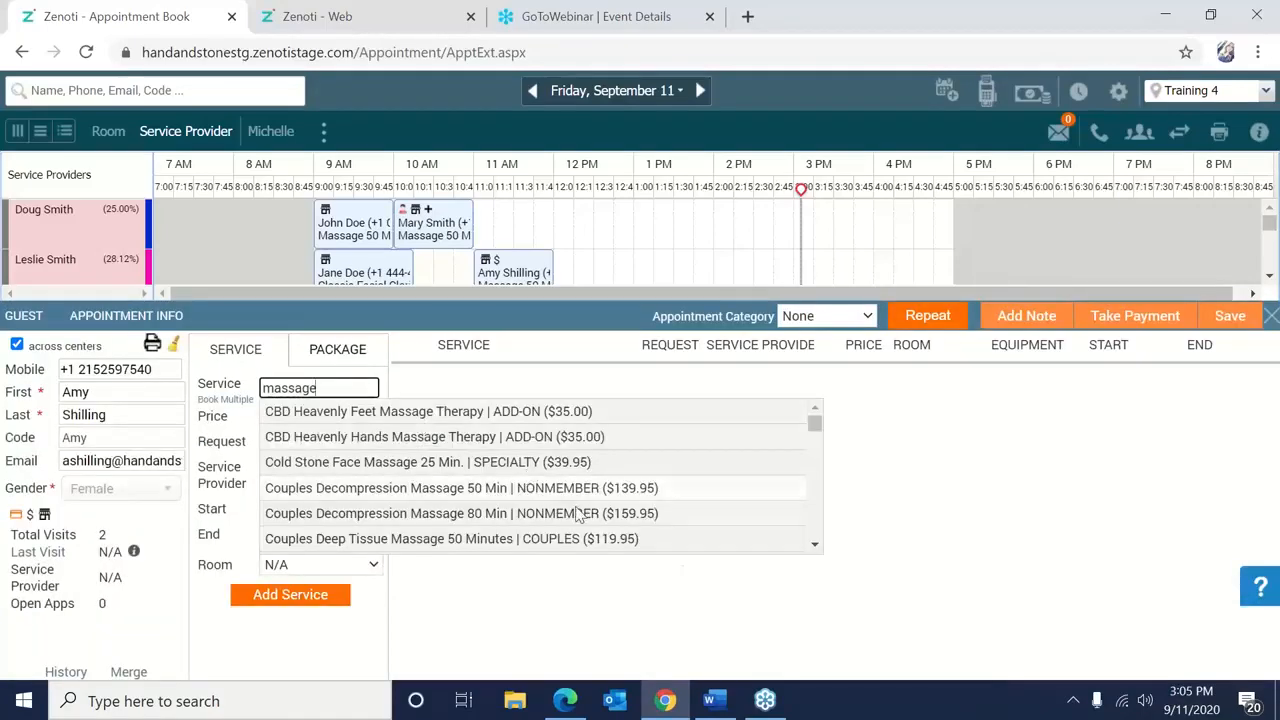
key("BackSpace")
key("BackSpace")
key("BackSpace")
key("BackSpace")
key("BackSpace")
key("BackSpace")
key("BackSpace")
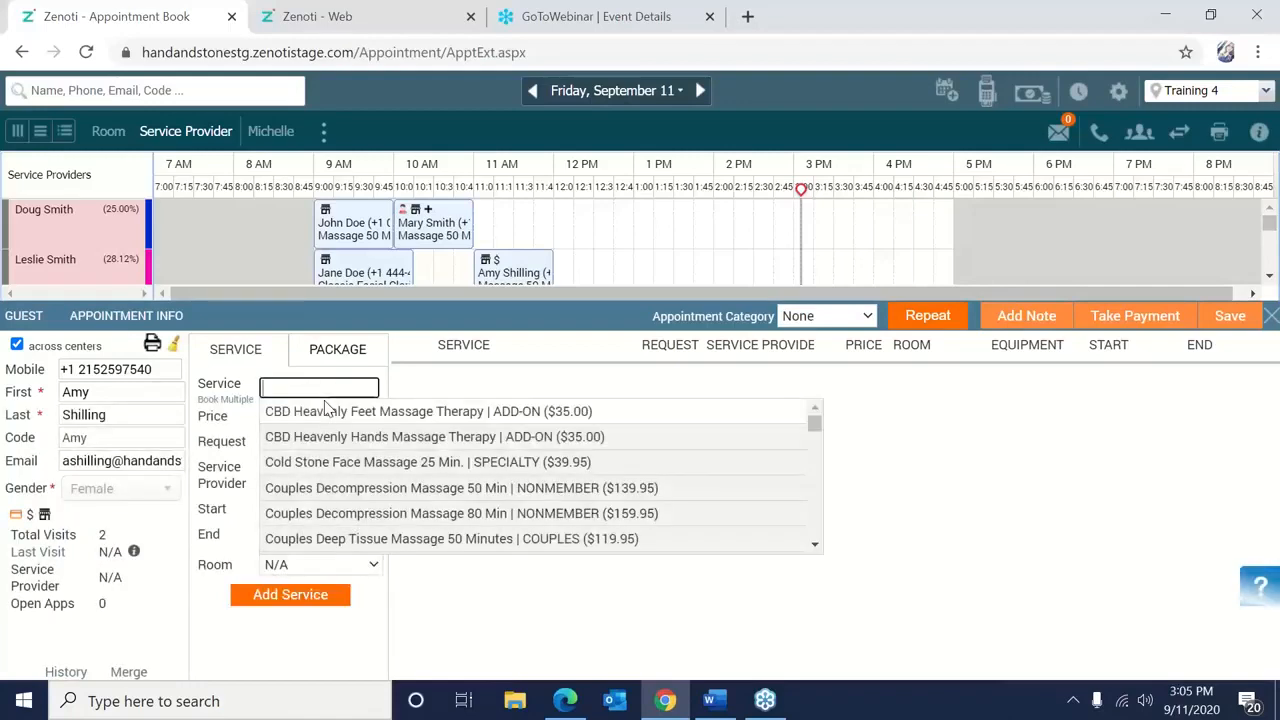
type("swedish")
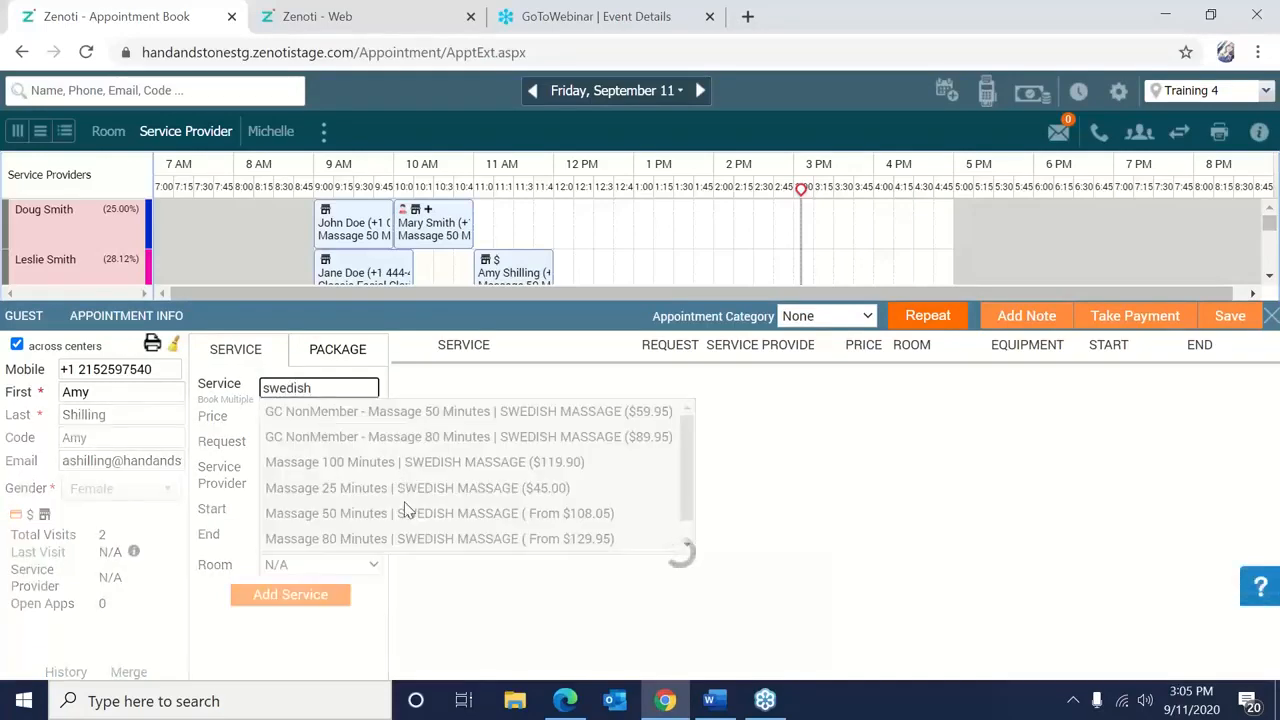
left_click(407, 514)
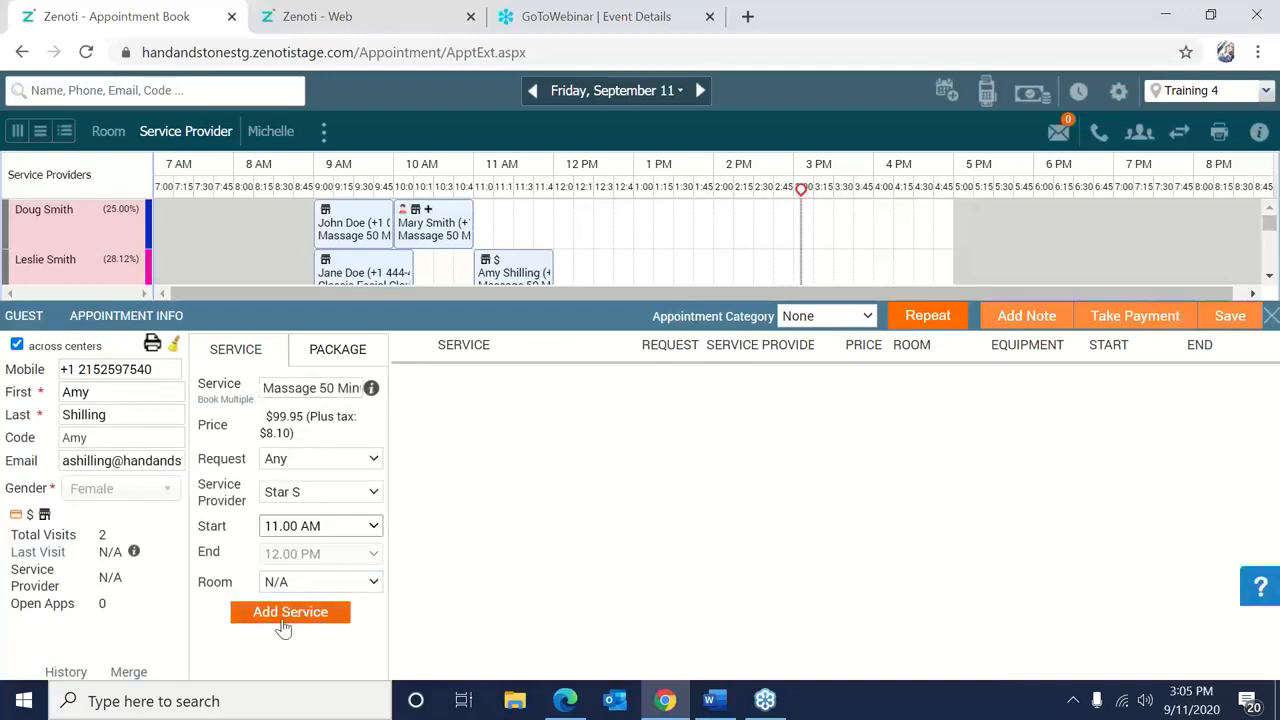
left_click(285, 614)
left_click(668, 462)
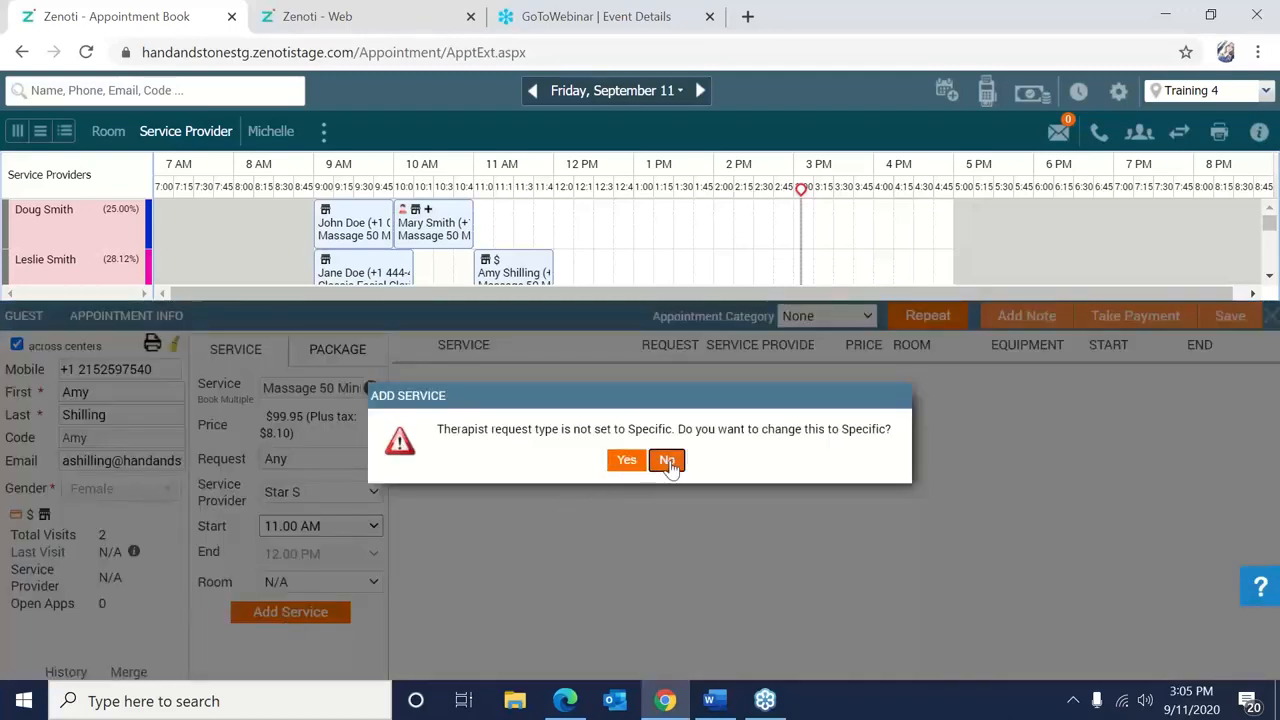
left_click(668, 460)
left_click(838, 622)
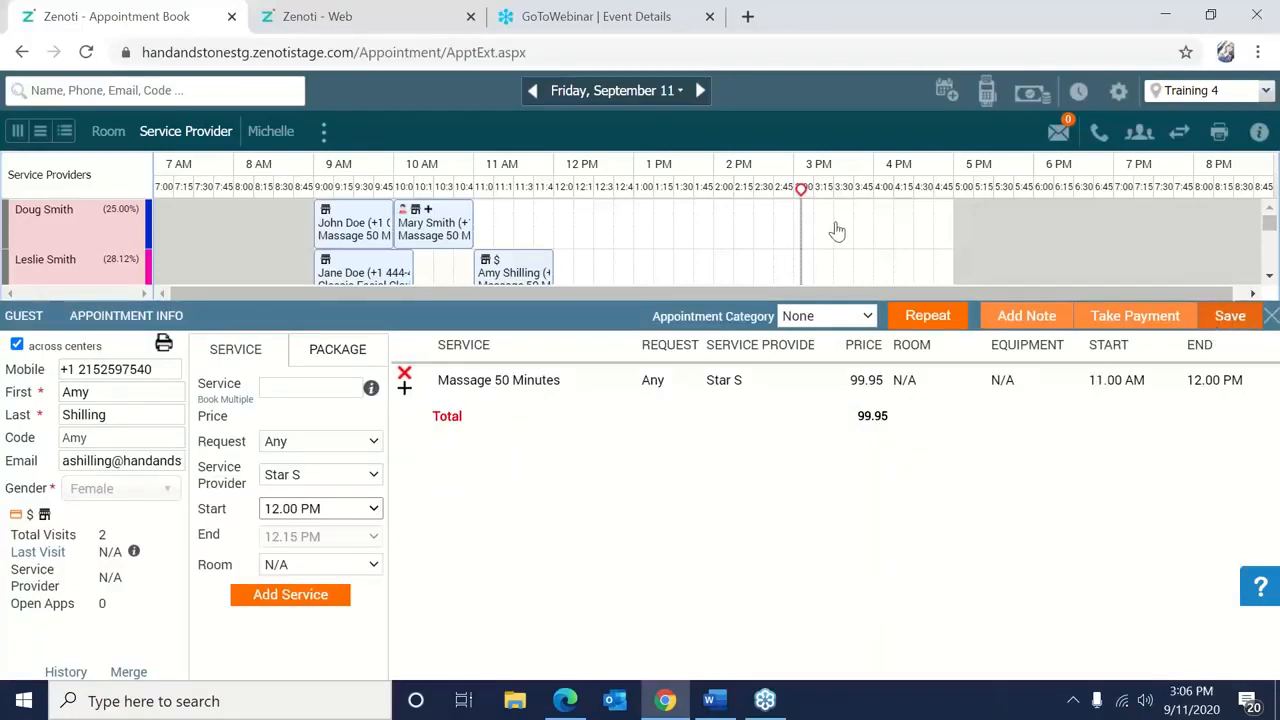
Save the new massage appointment and change its status to No Show with a comment.
left_click(1227, 315)
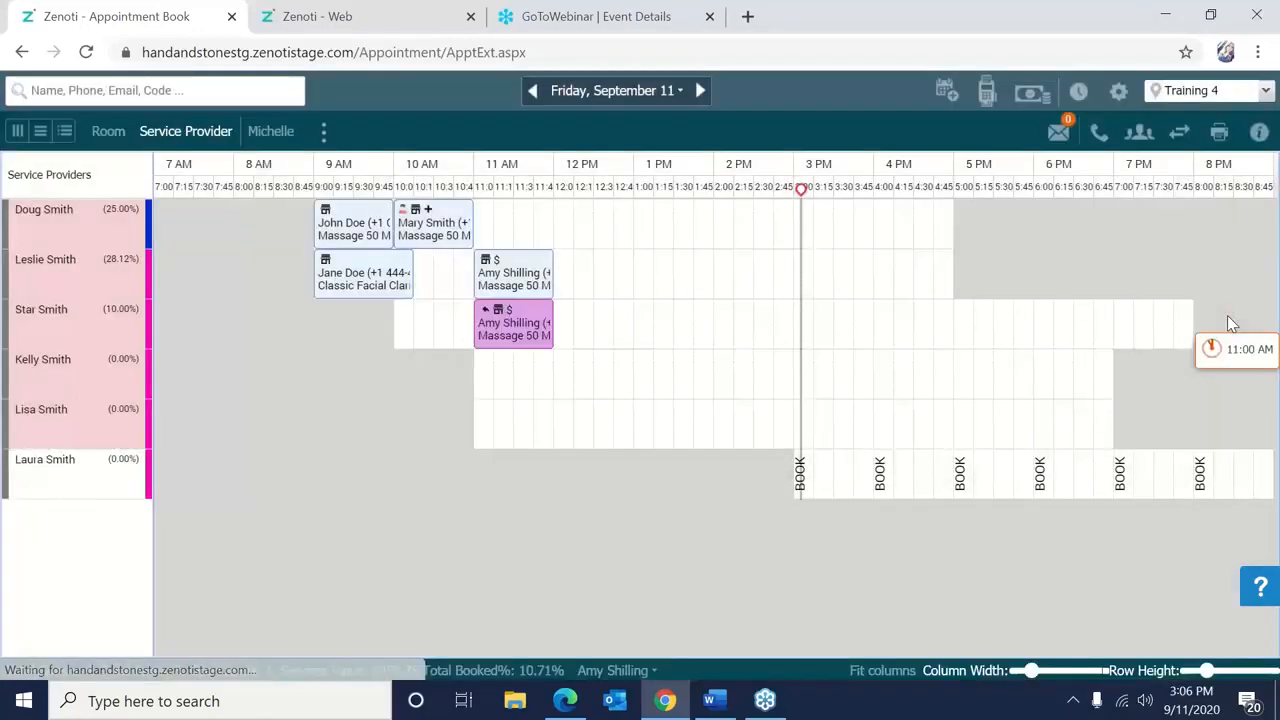
right_click(482, 325)
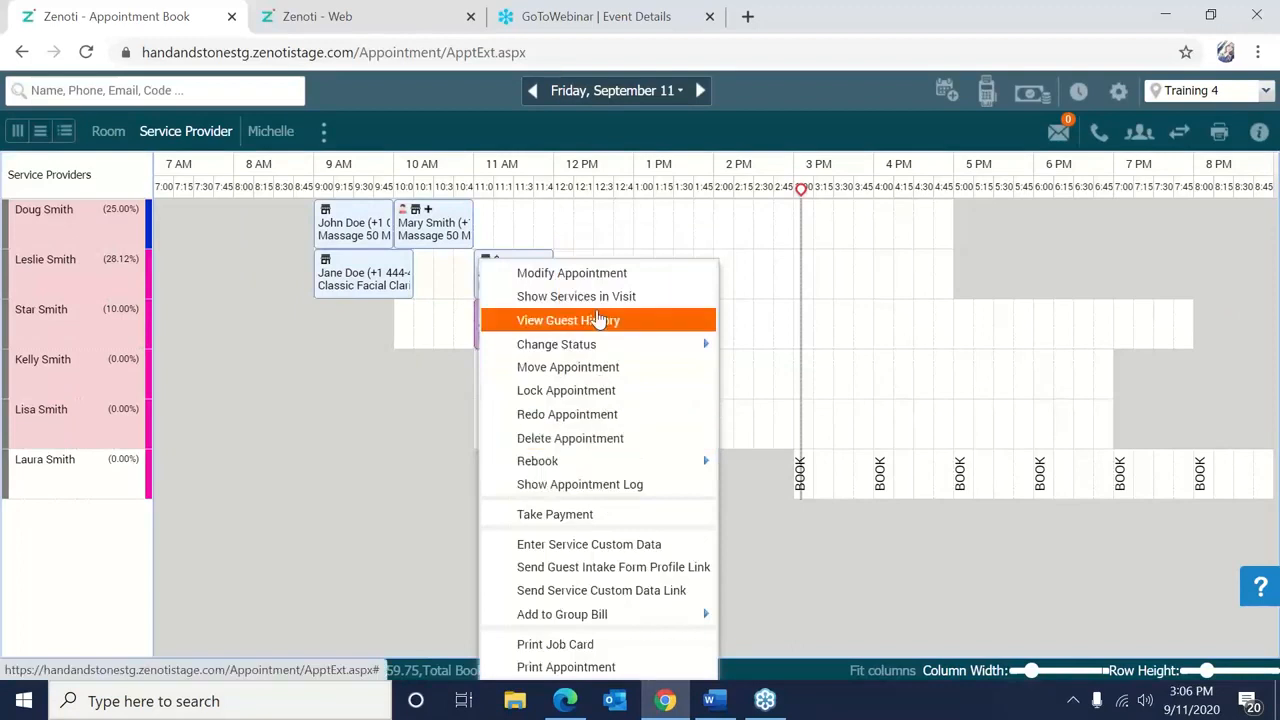
mouse_move(600, 344)
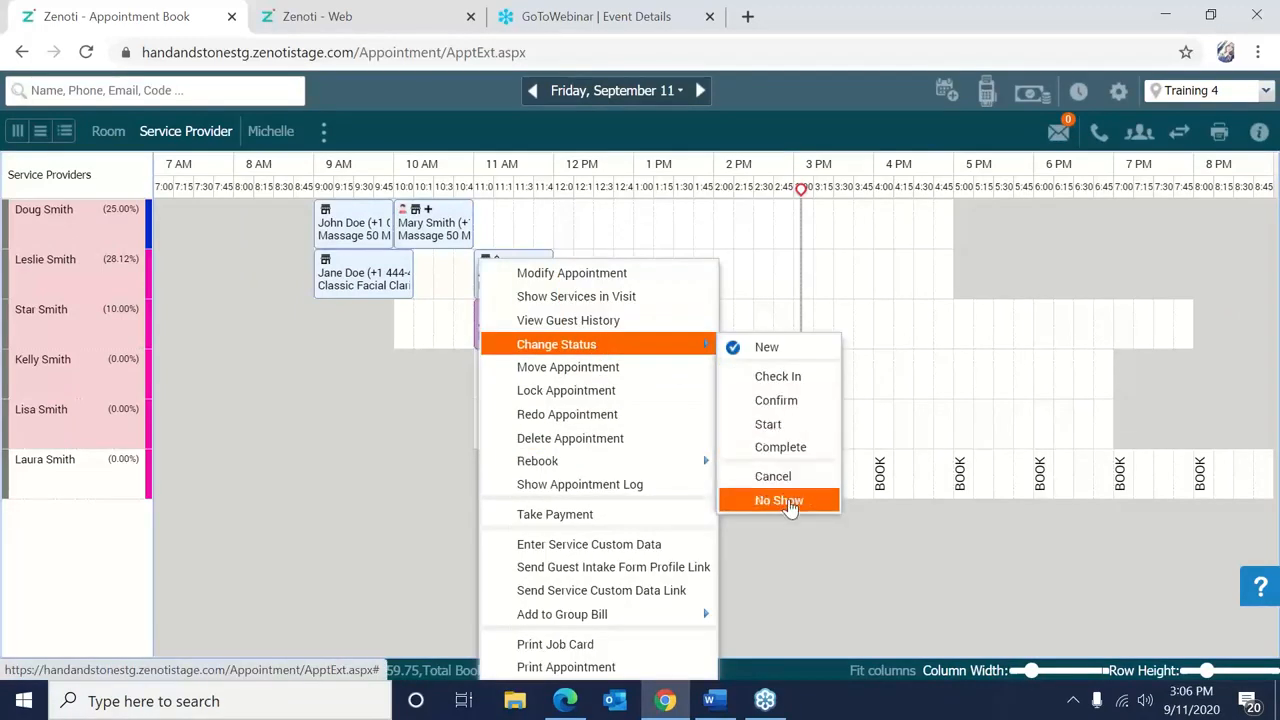
left_click(790, 503)
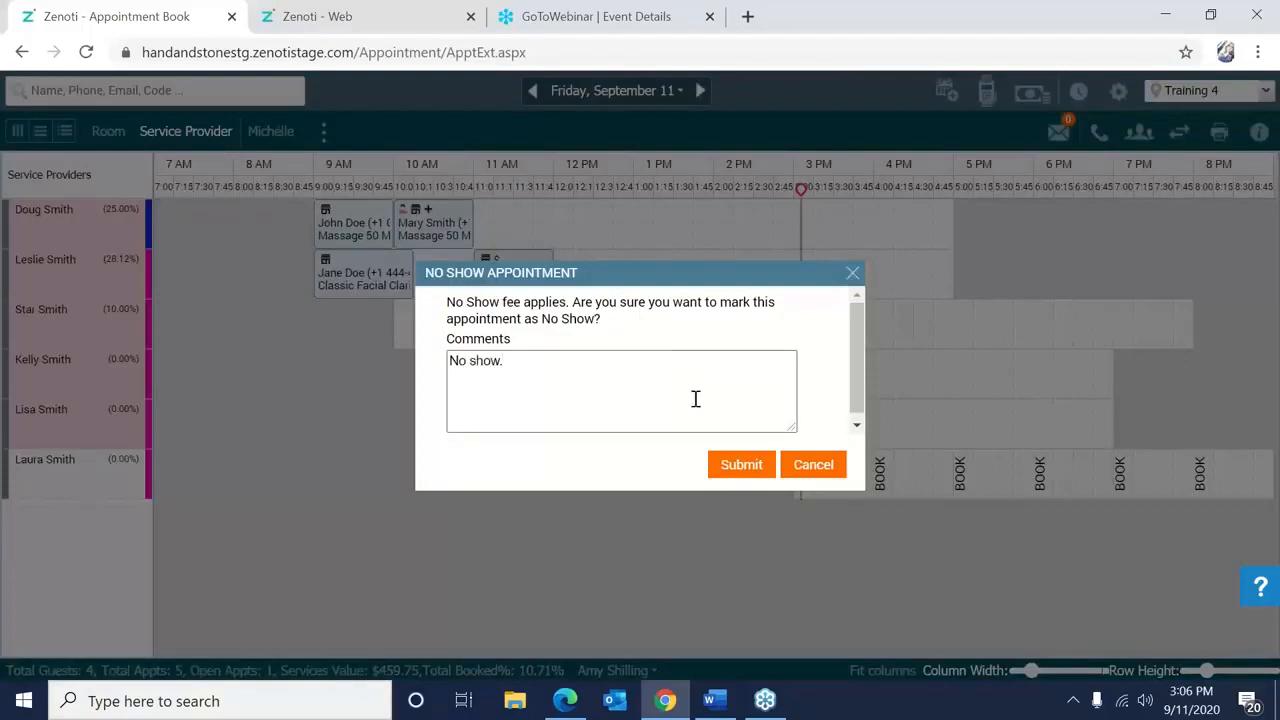
left_click(740, 465)
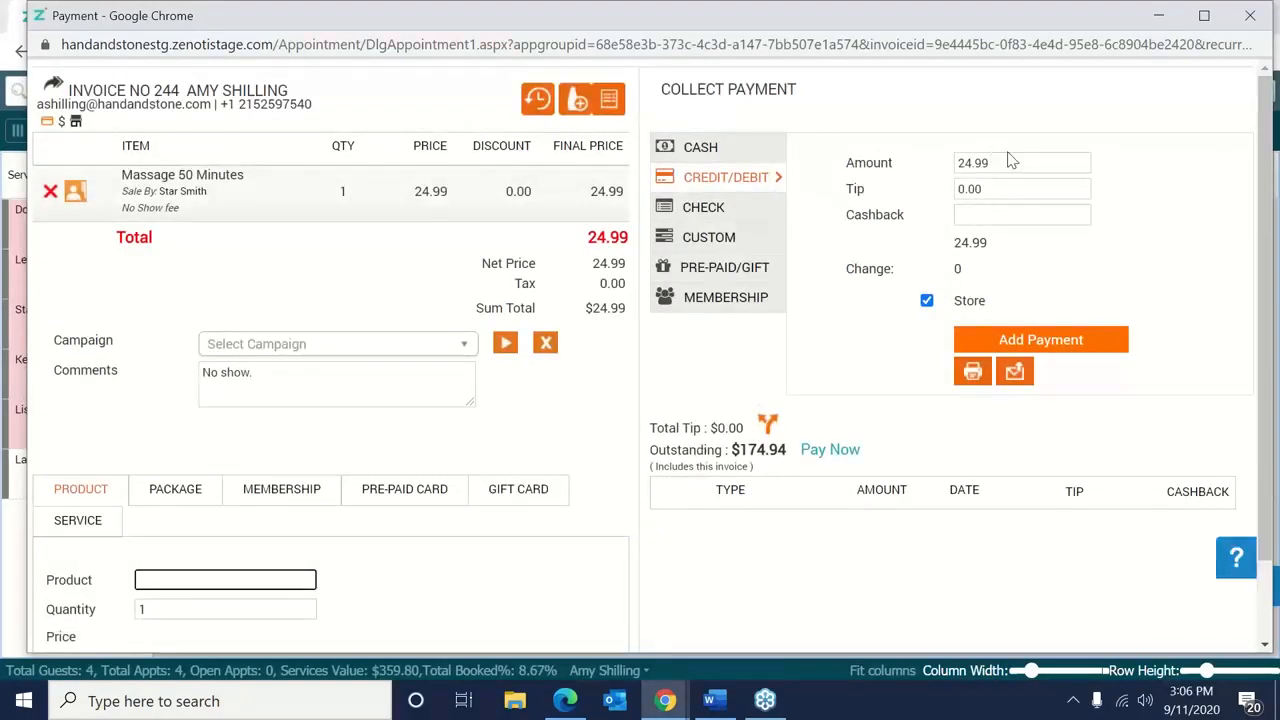
Pay the $24.99 no-show fee with the guest's card on file and close invoice 244.
left_click(1065, 343)
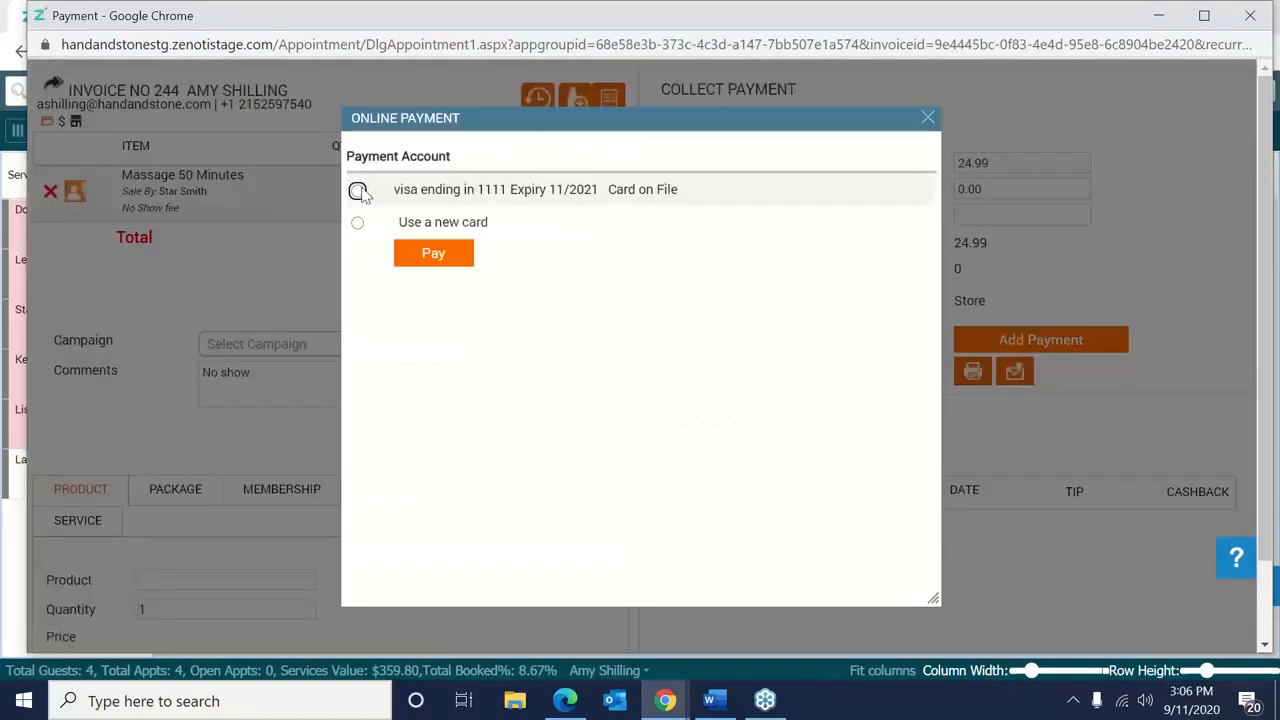
left_click(366, 195)
left_click(449, 256)
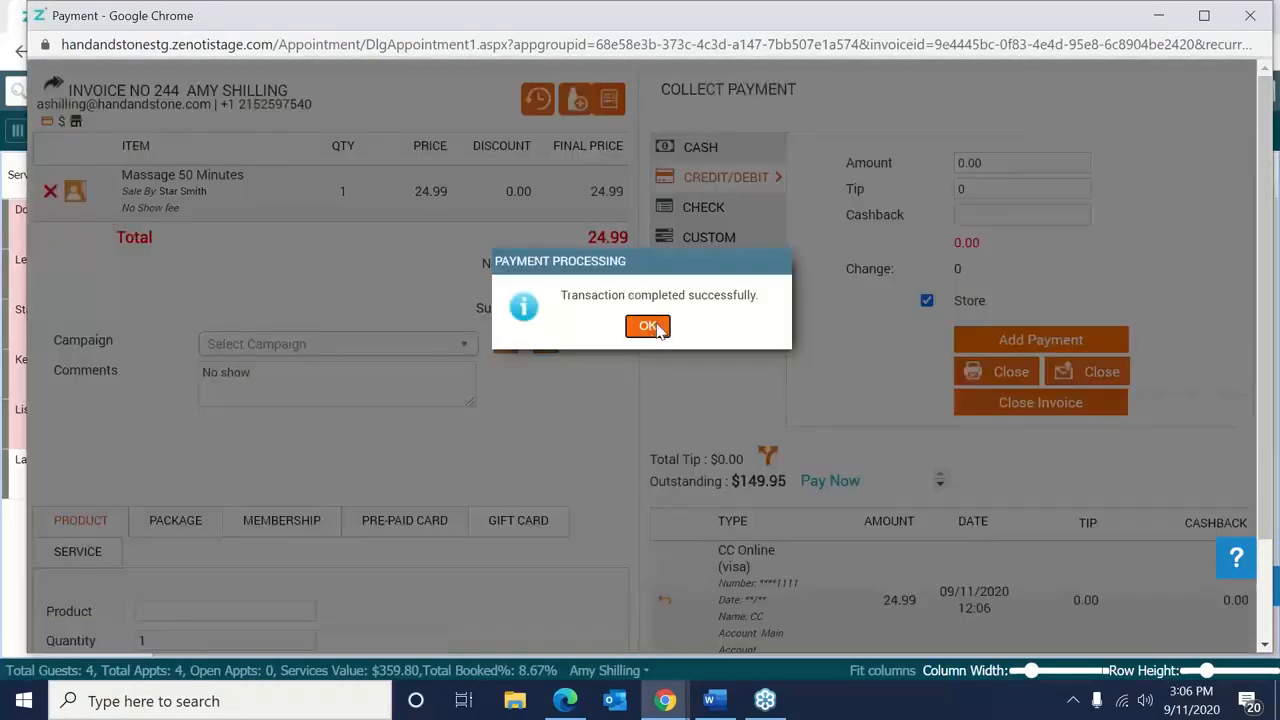
left_click(648, 327)
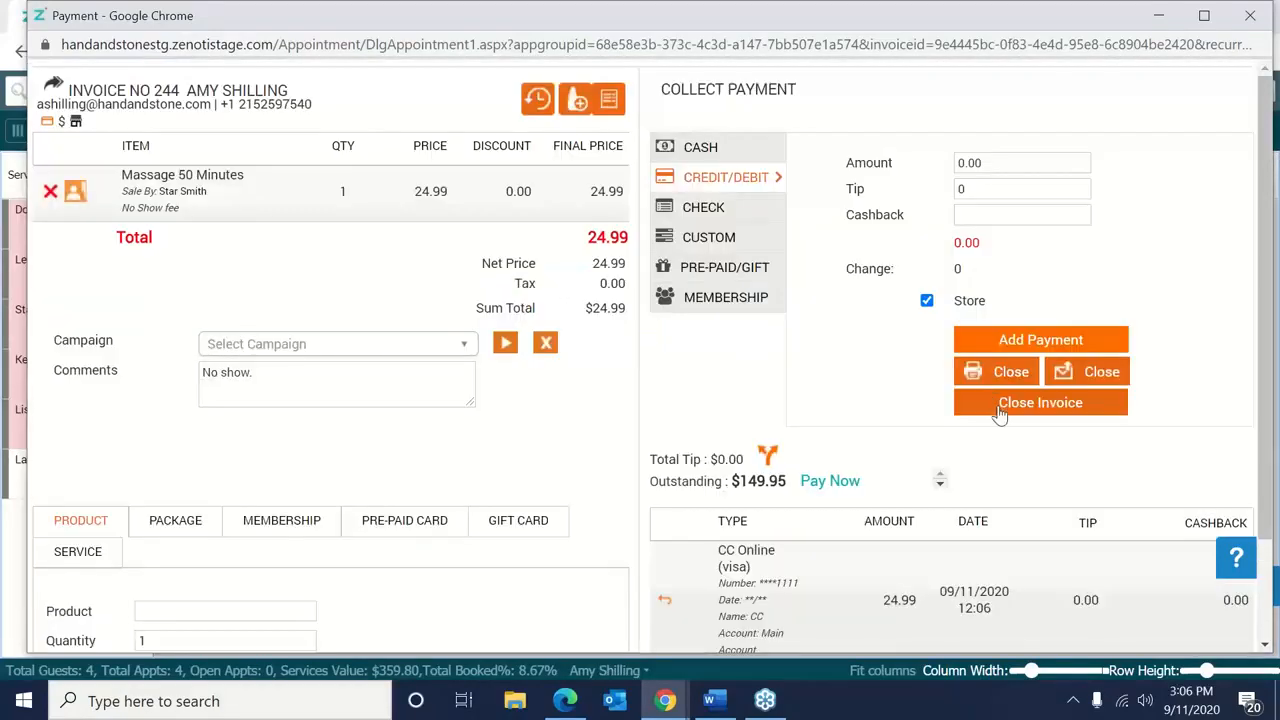
left_click(1040, 403)
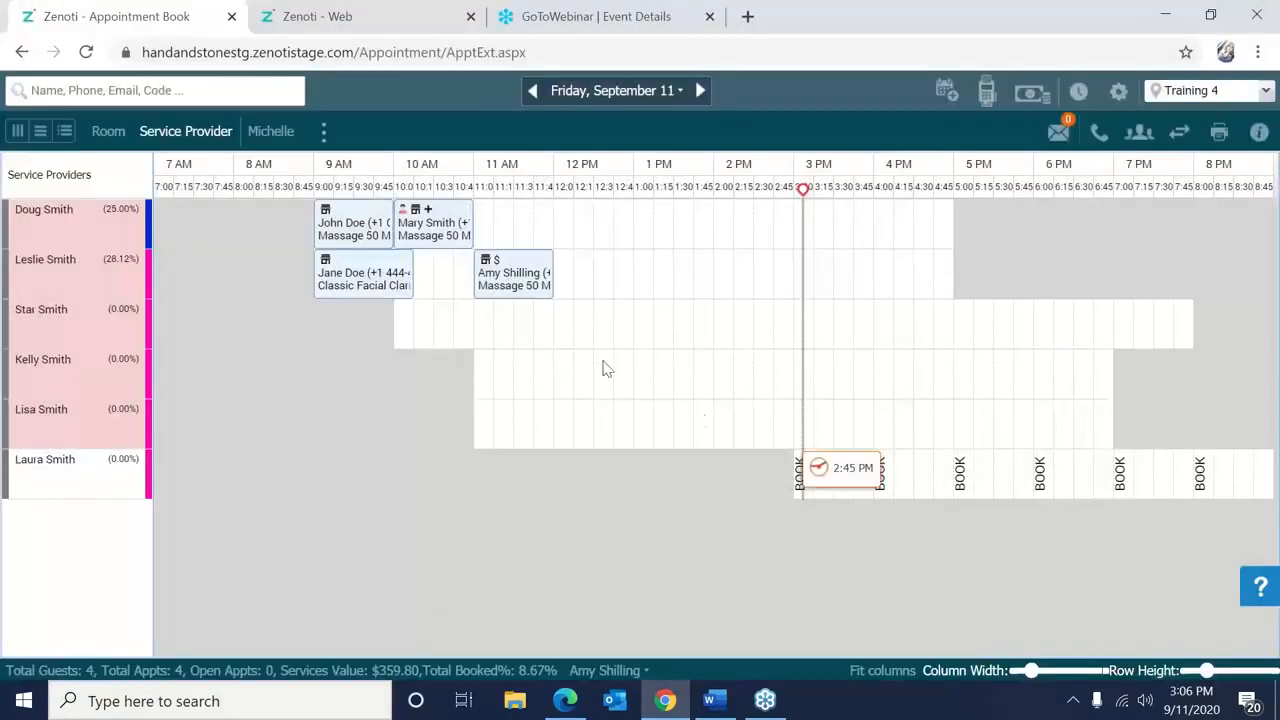
Open invoice TRNG4244 for the $24.99 no-show from the 11 AM guest's past appointments.
mouse_move(500, 302)
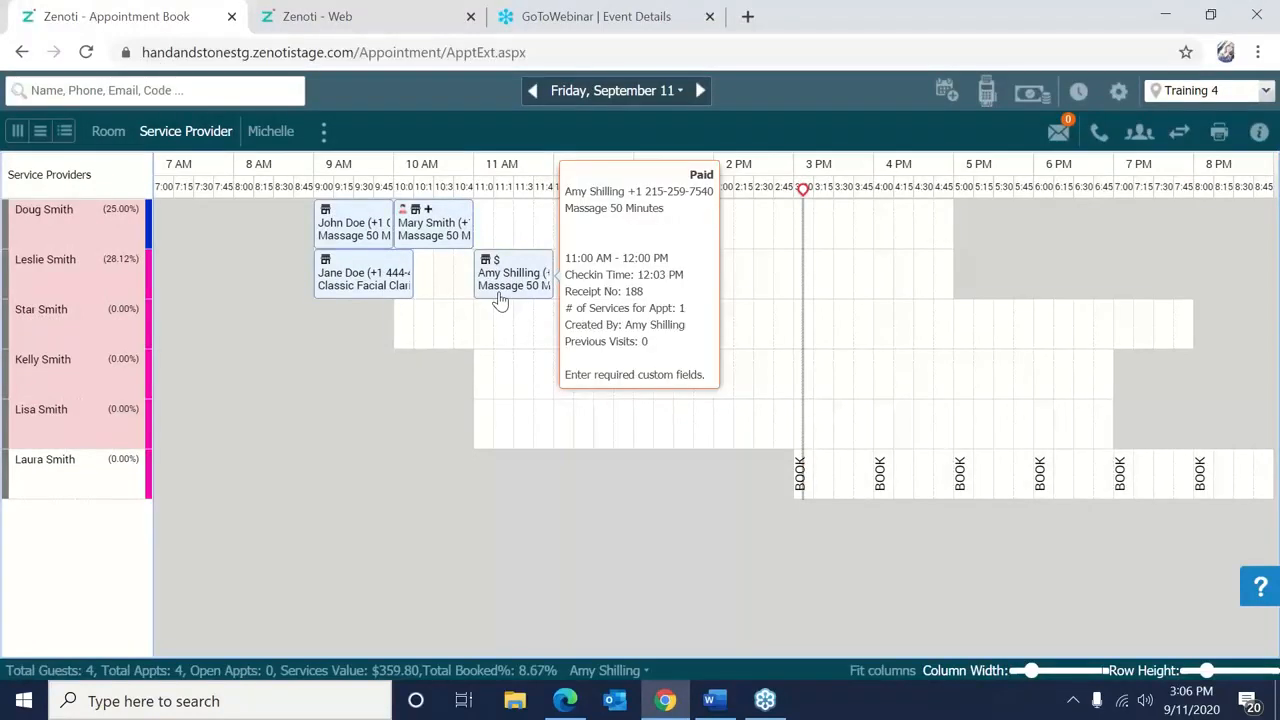
right_click(530, 288)
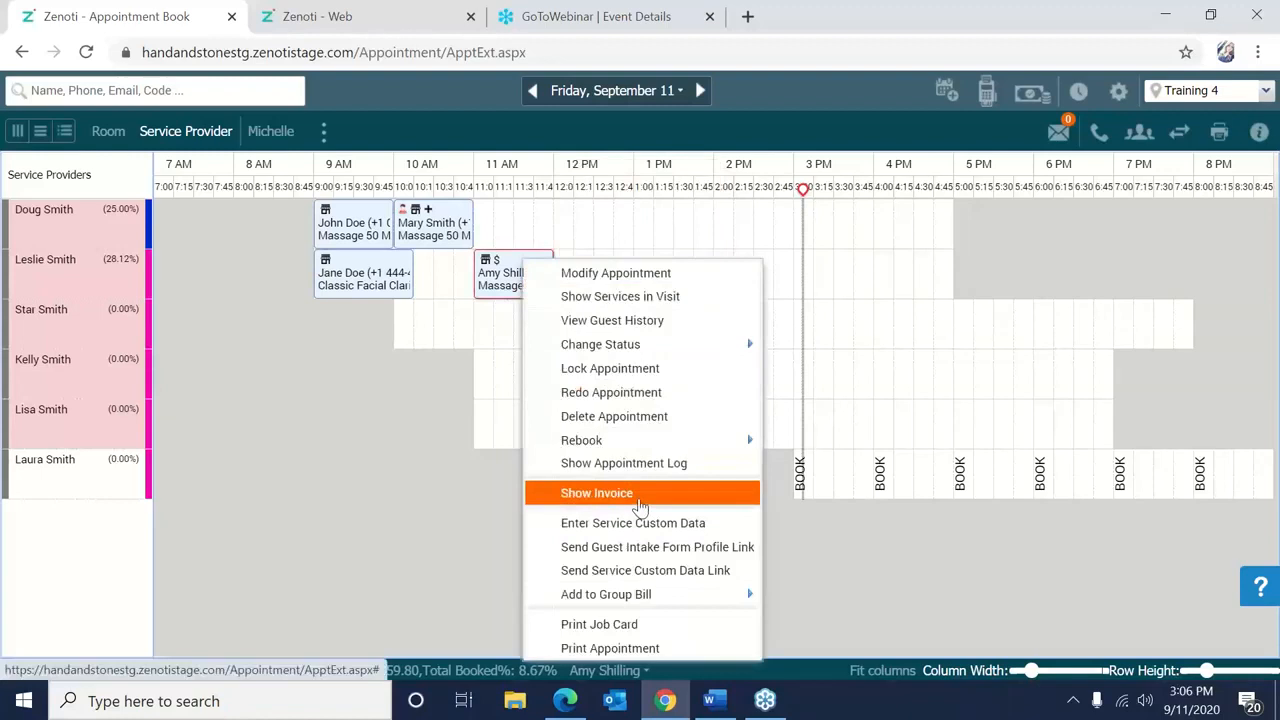
right_click(421, 425)
left_click(157, 90)
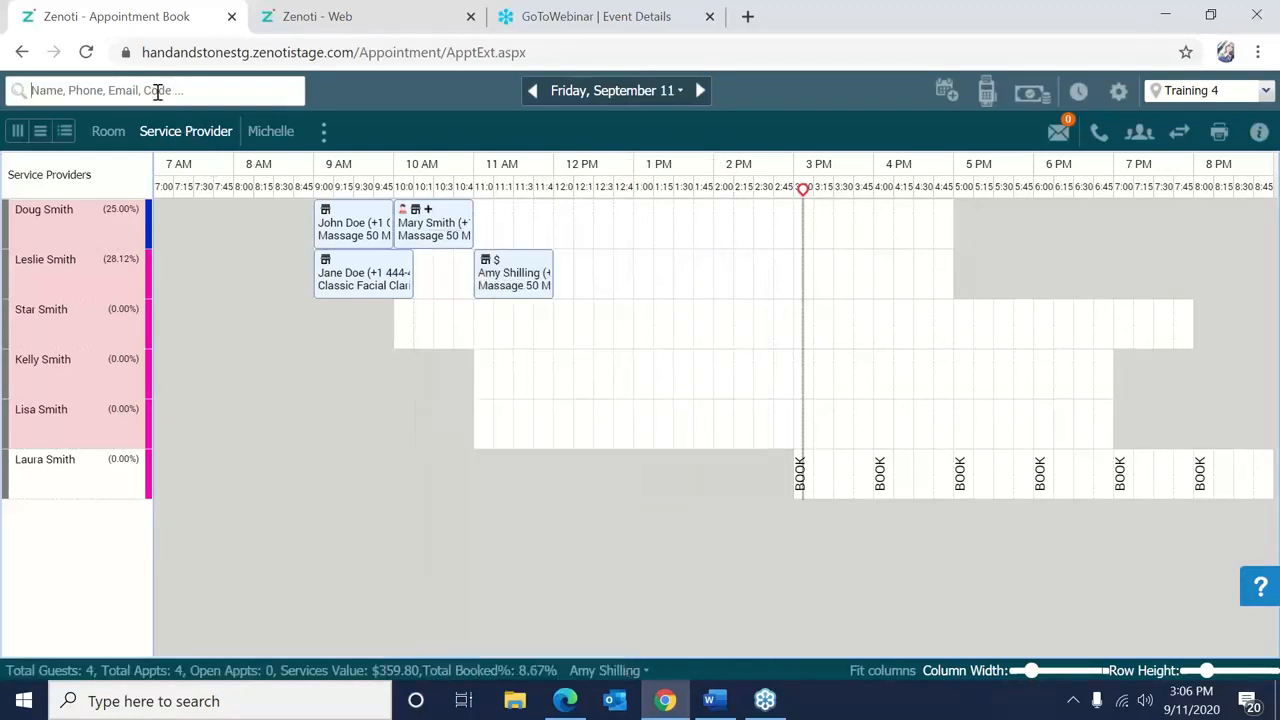
right_click(516, 290)
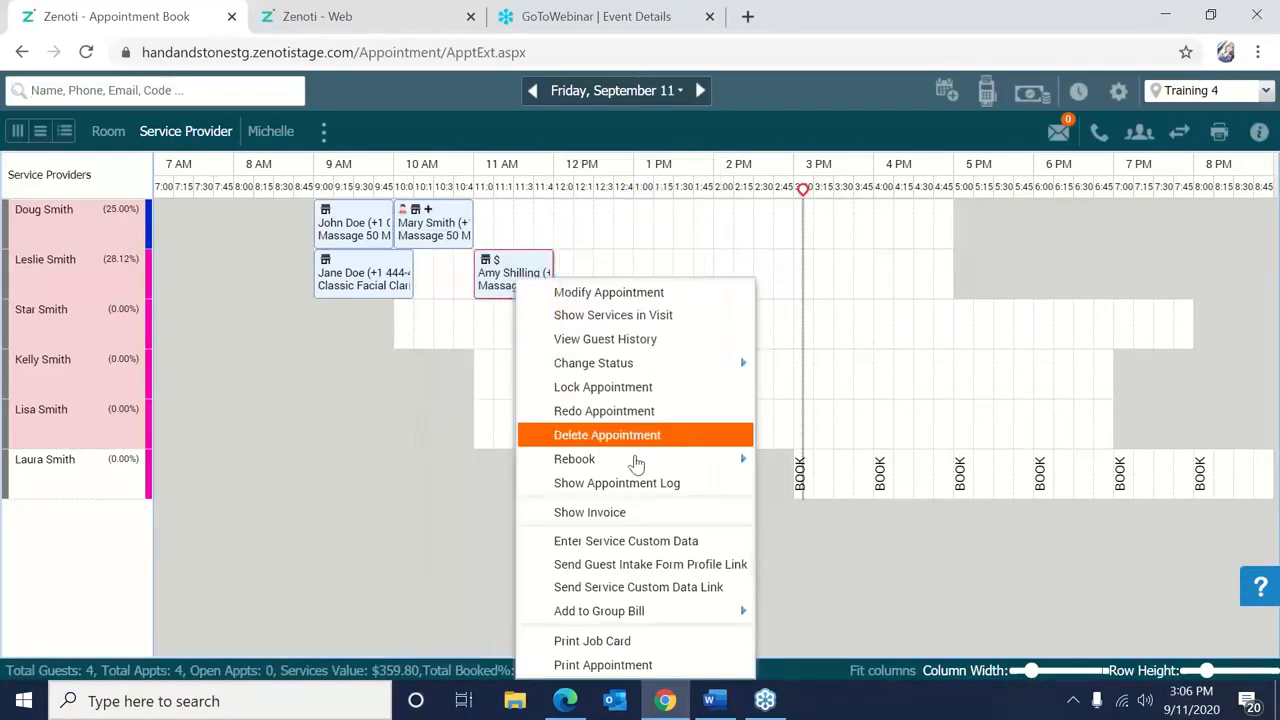
left_click(607, 340)
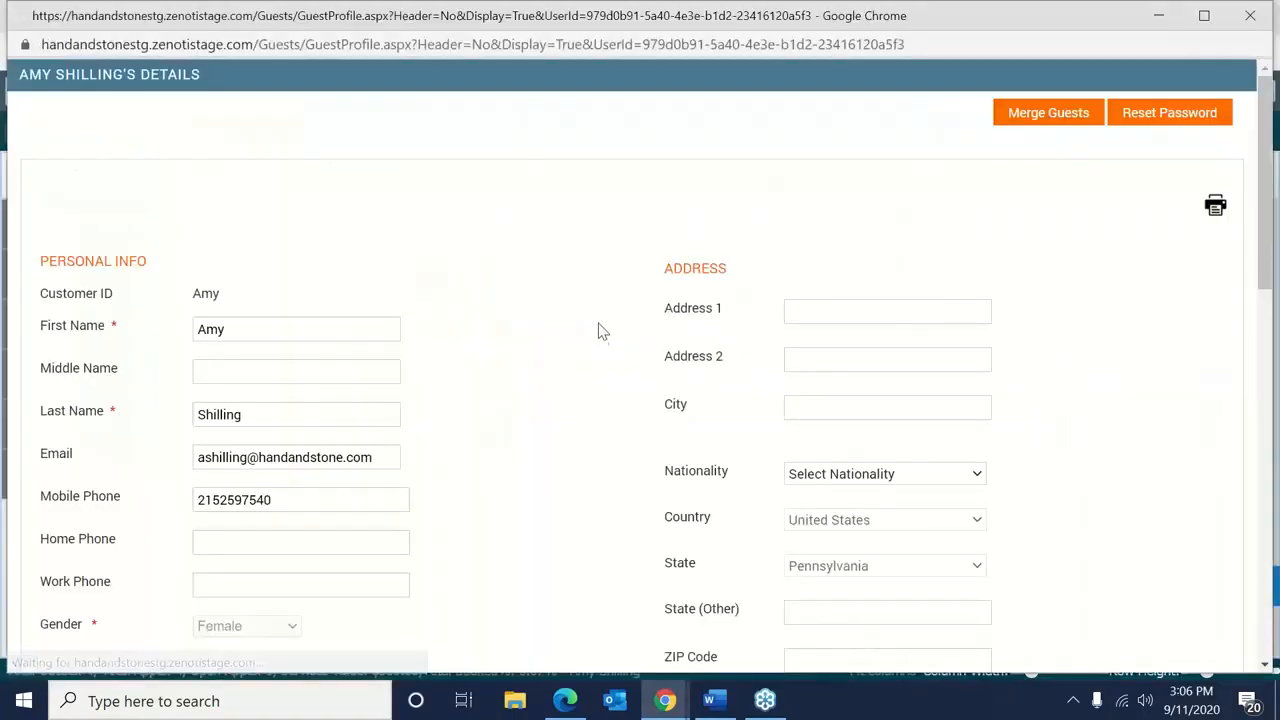
left_click(310, 177)
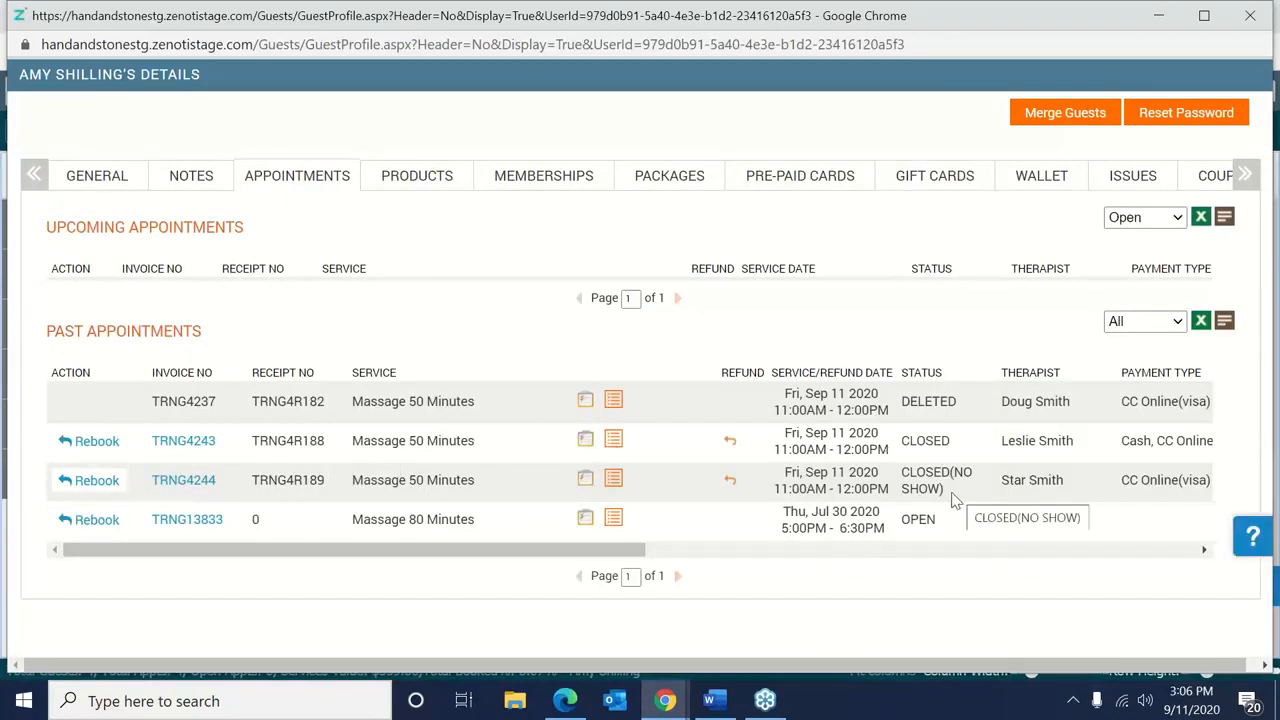
left_click(190, 481)
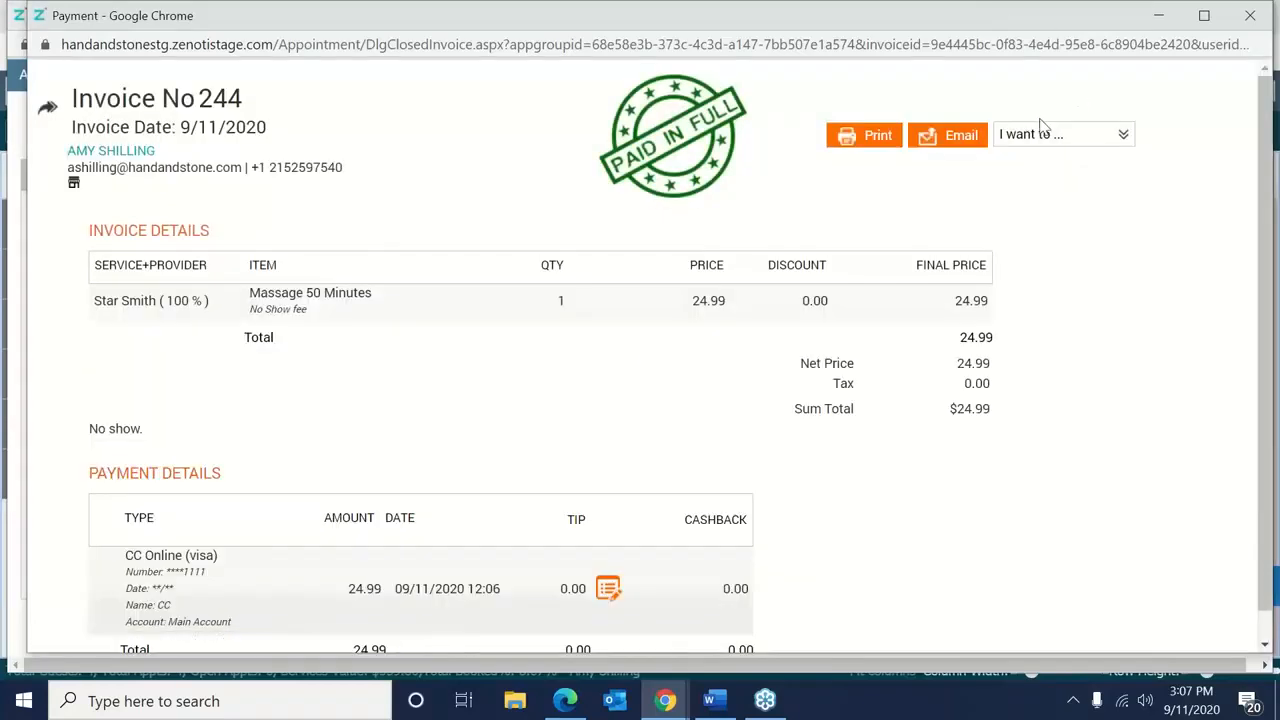
Start a Refund Invoice for the massage line at 24.99 with the comment 'Edit'.
left_click(1040, 136)
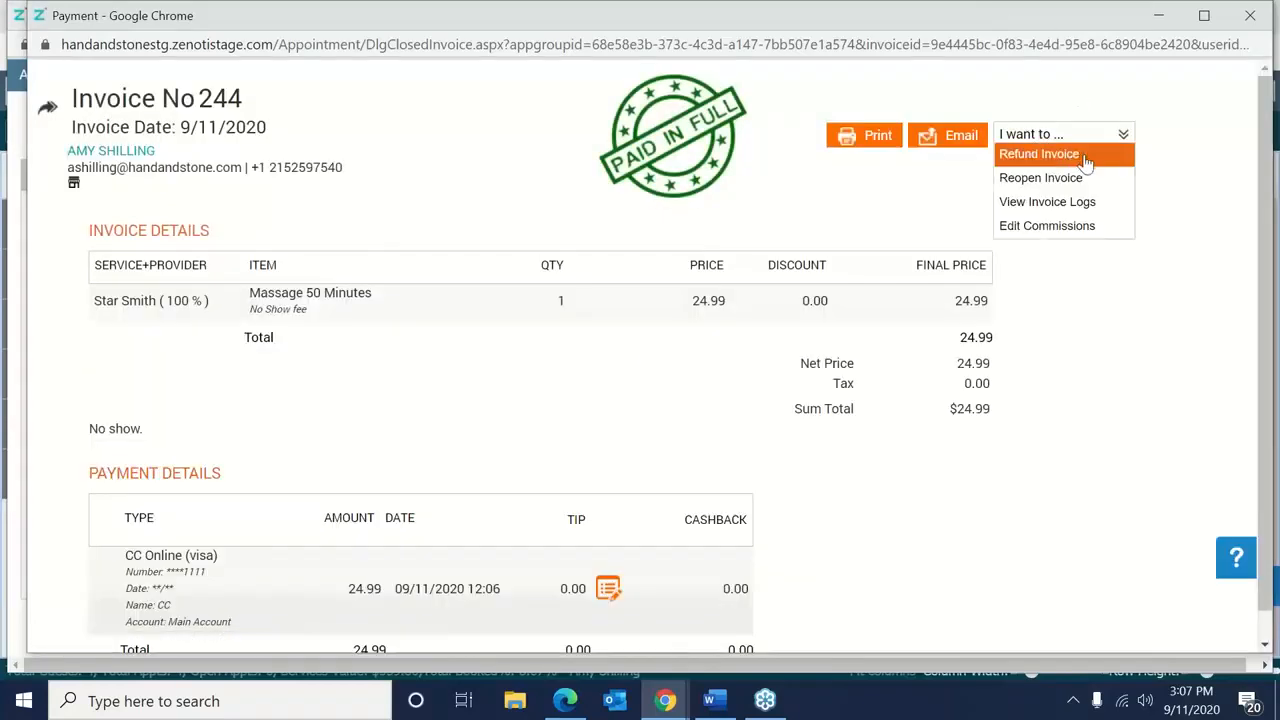
left_click(1080, 155)
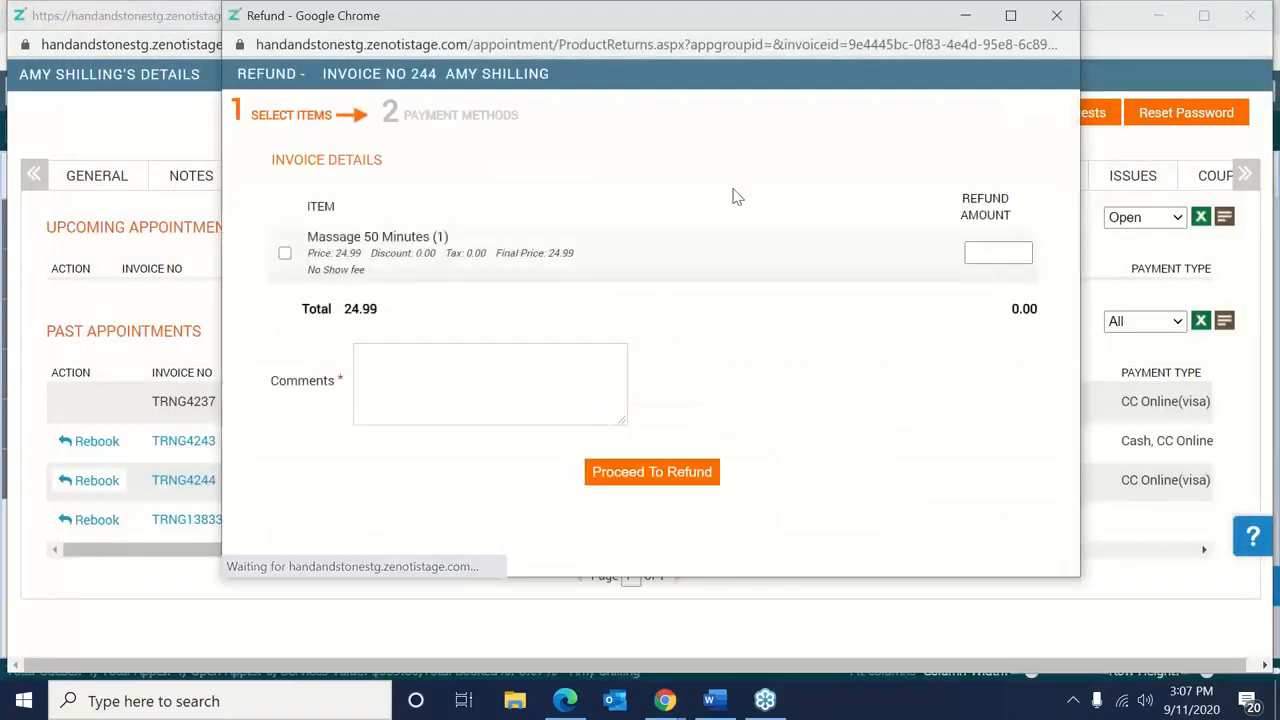
left_click(291, 254)
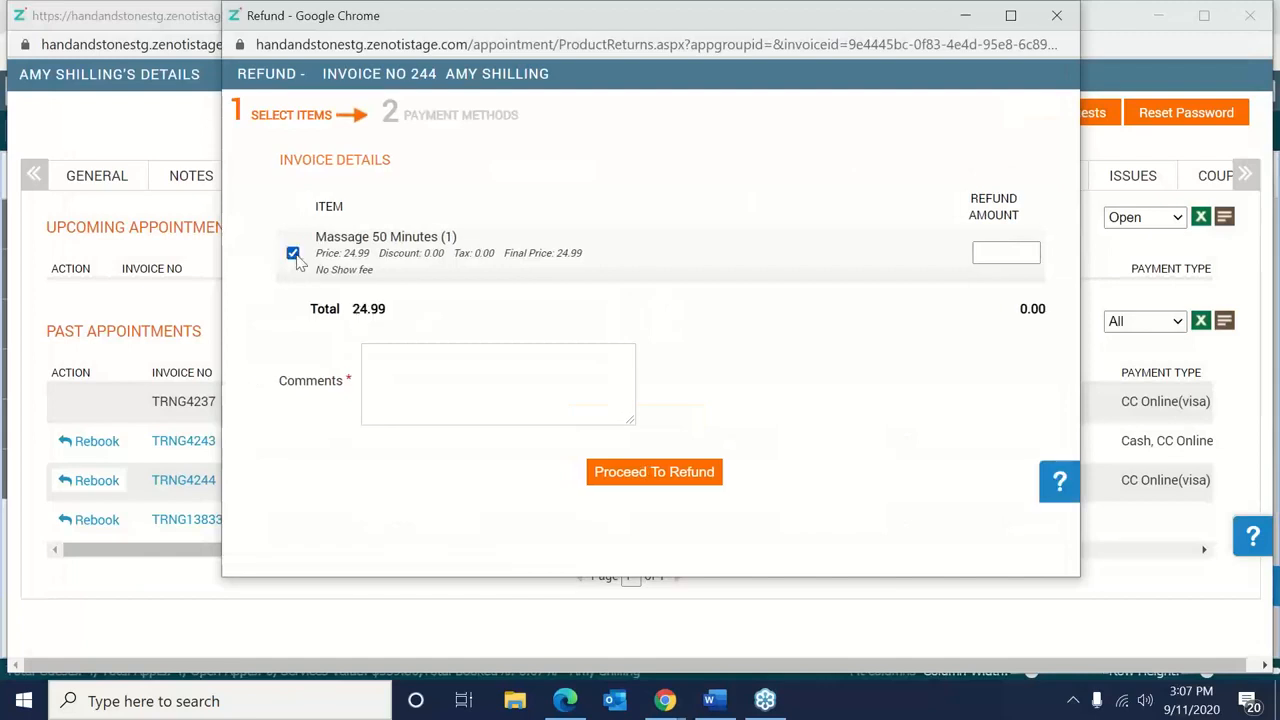
left_click(985, 255)
type("24")
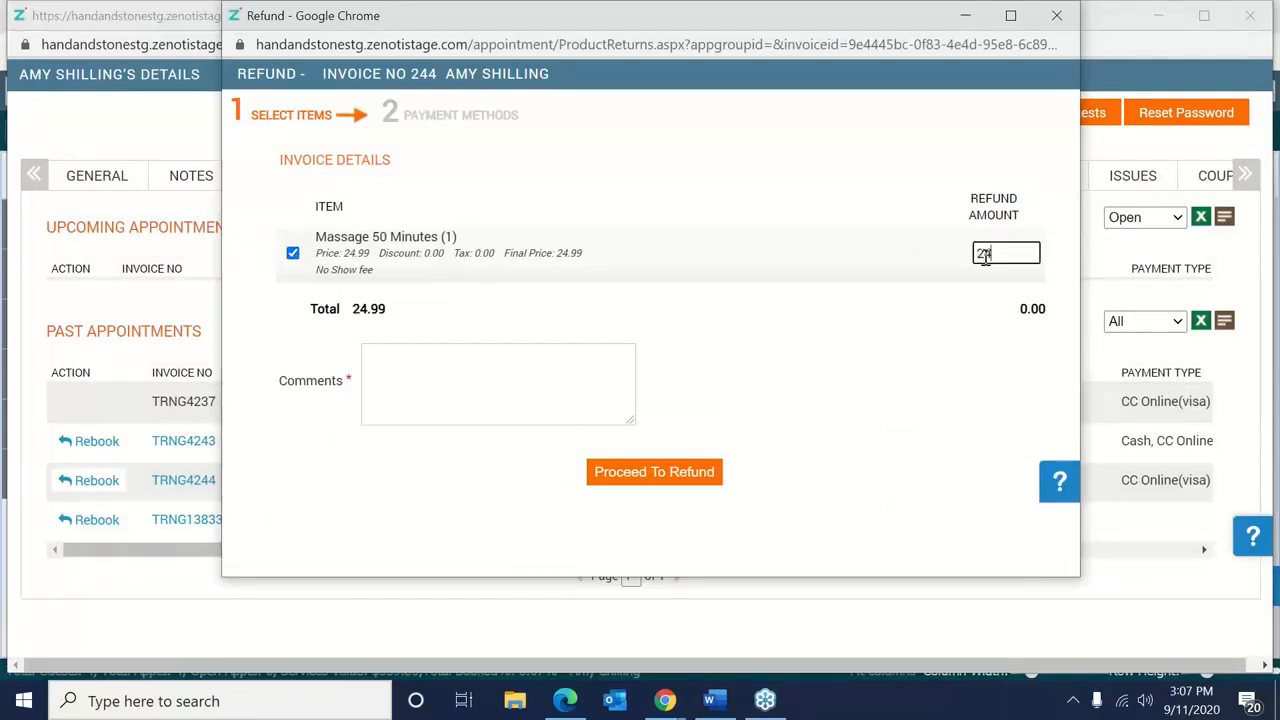
type(".99")
key("BackSpace")
key("BackSpace")
type("99")
left_click(469, 385)
type("Edit")
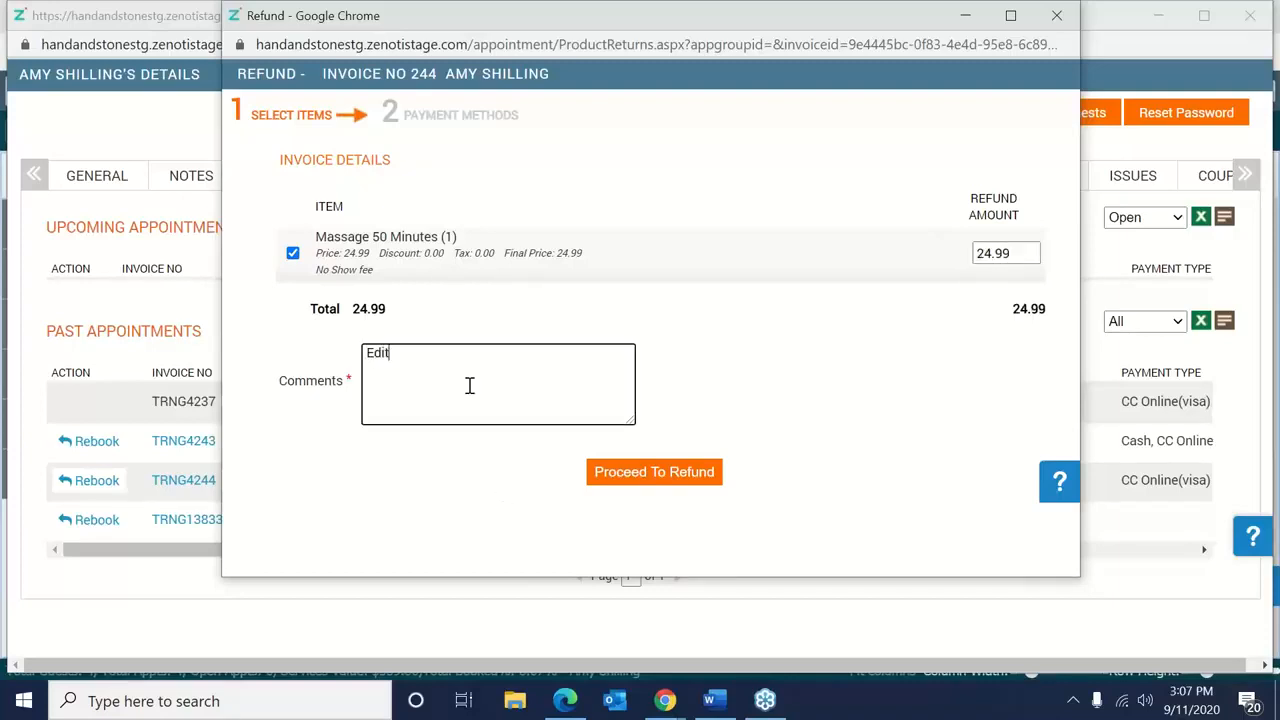
left_click(630, 480)
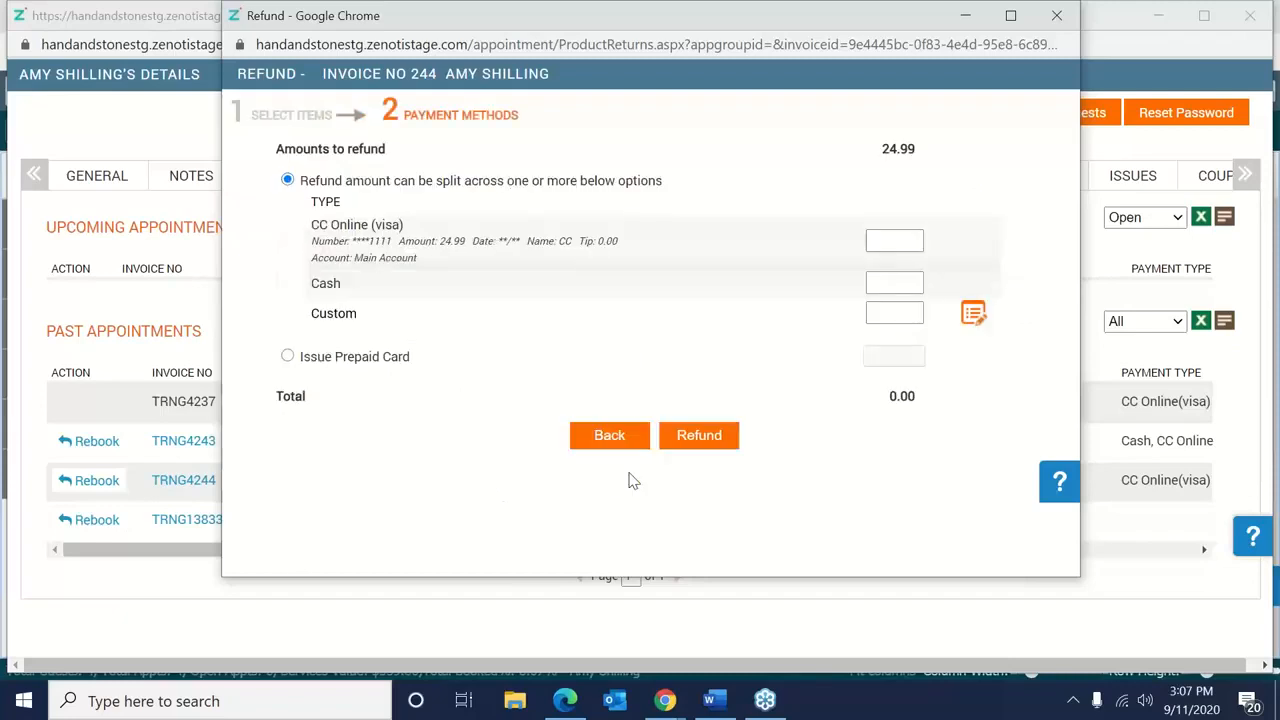
Return 24.99 to the Visa card online, correcting the amount, and close refund invoice 245.
left_click(871, 250)
type("24.00")
left_click(709, 436)
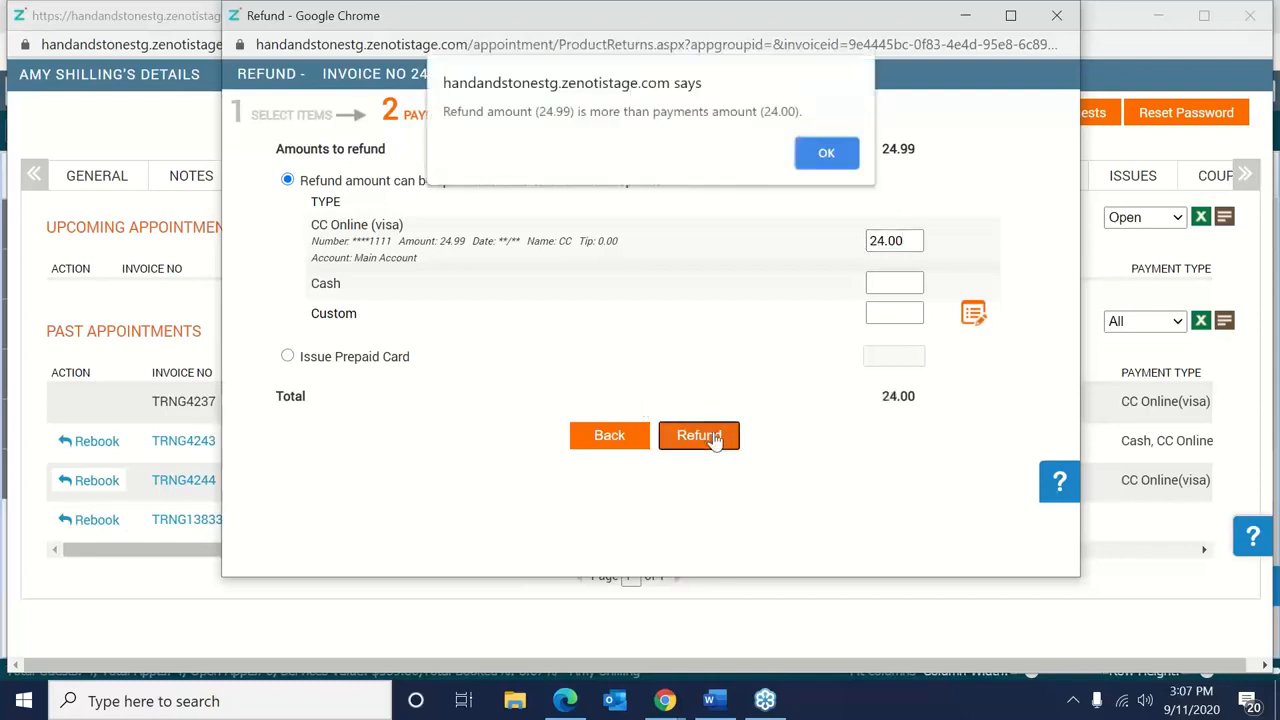
left_click(824, 156)
left_click(923, 242)
key("BackSpace")
key("BackSpace")
type("99")
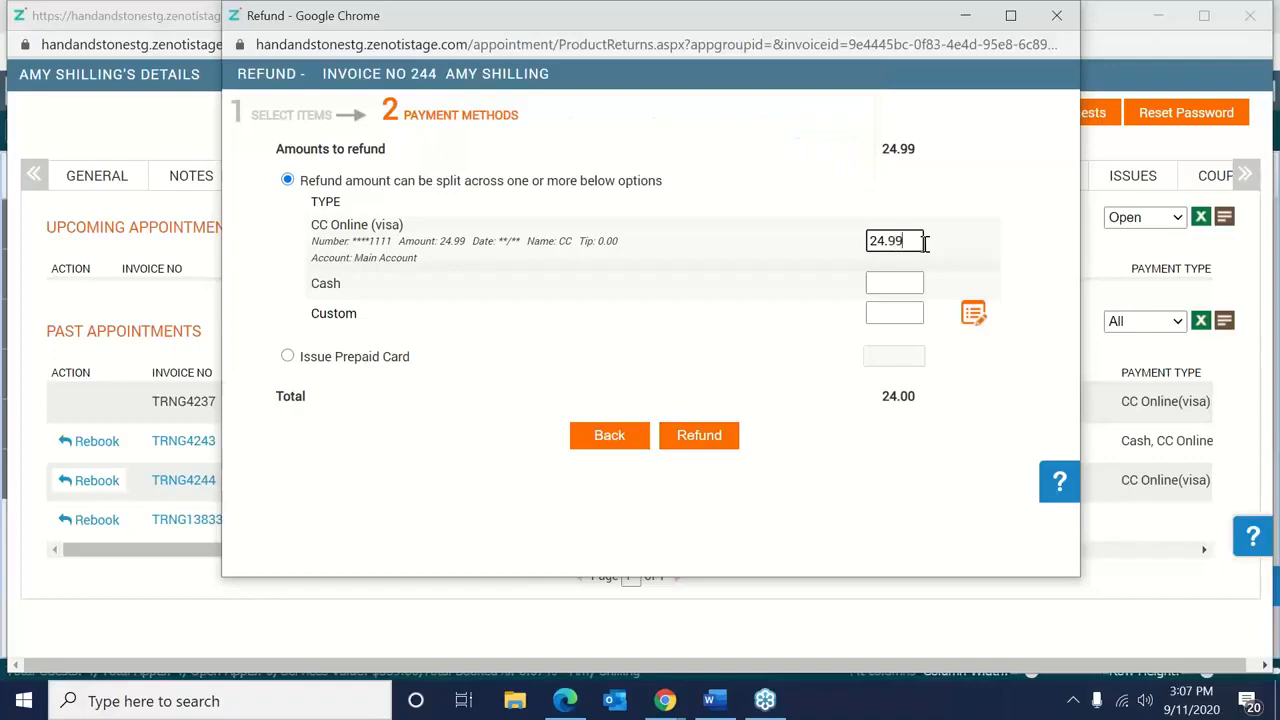
left_click(705, 440)
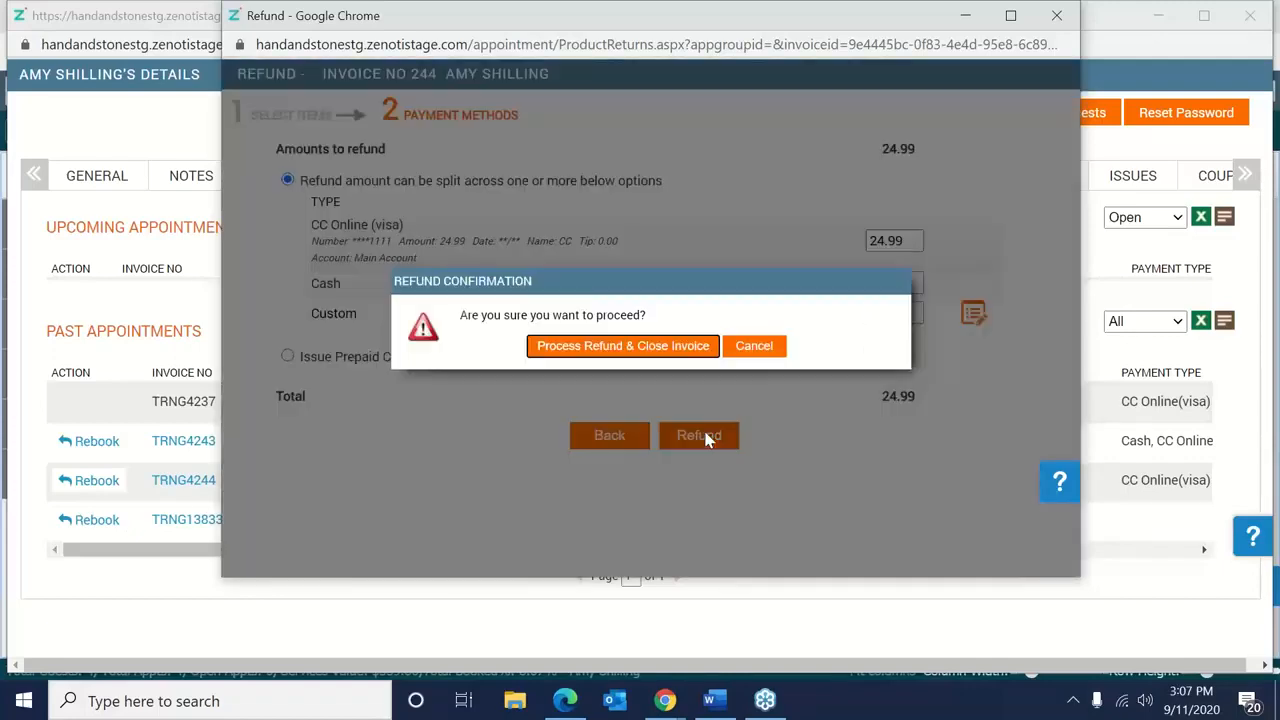
left_click(624, 346)
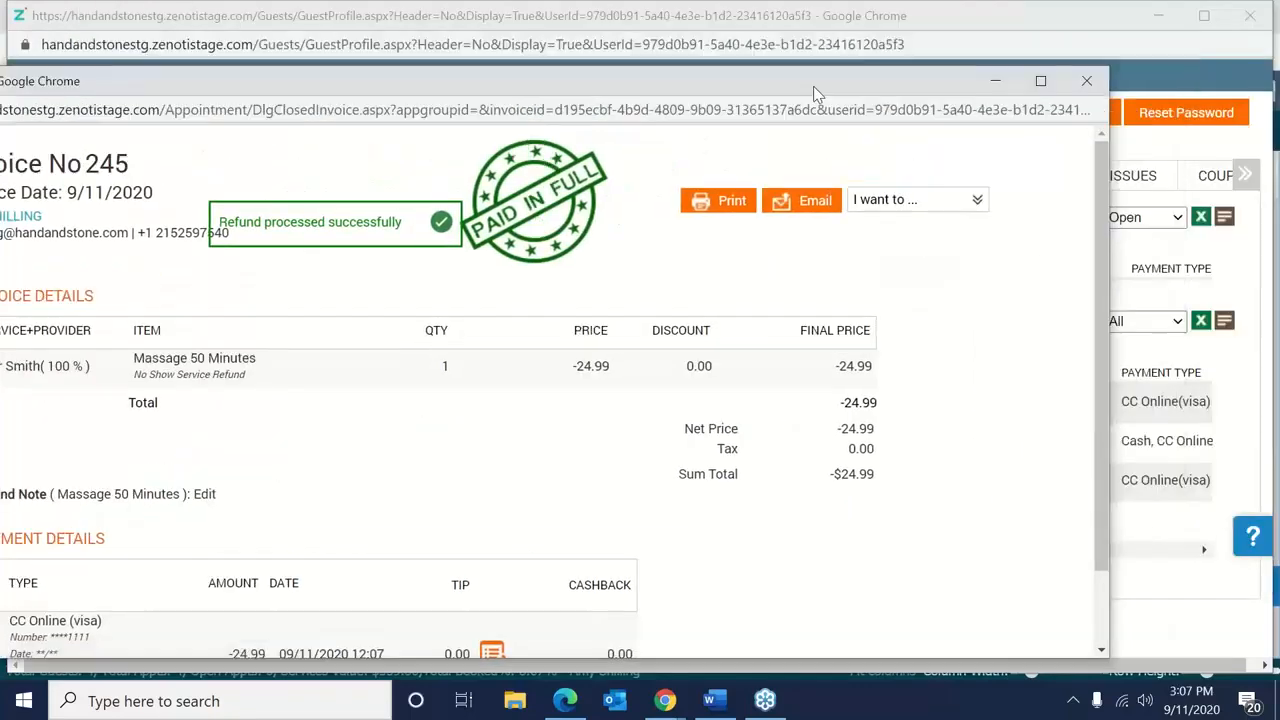
left_click(1087, 81)
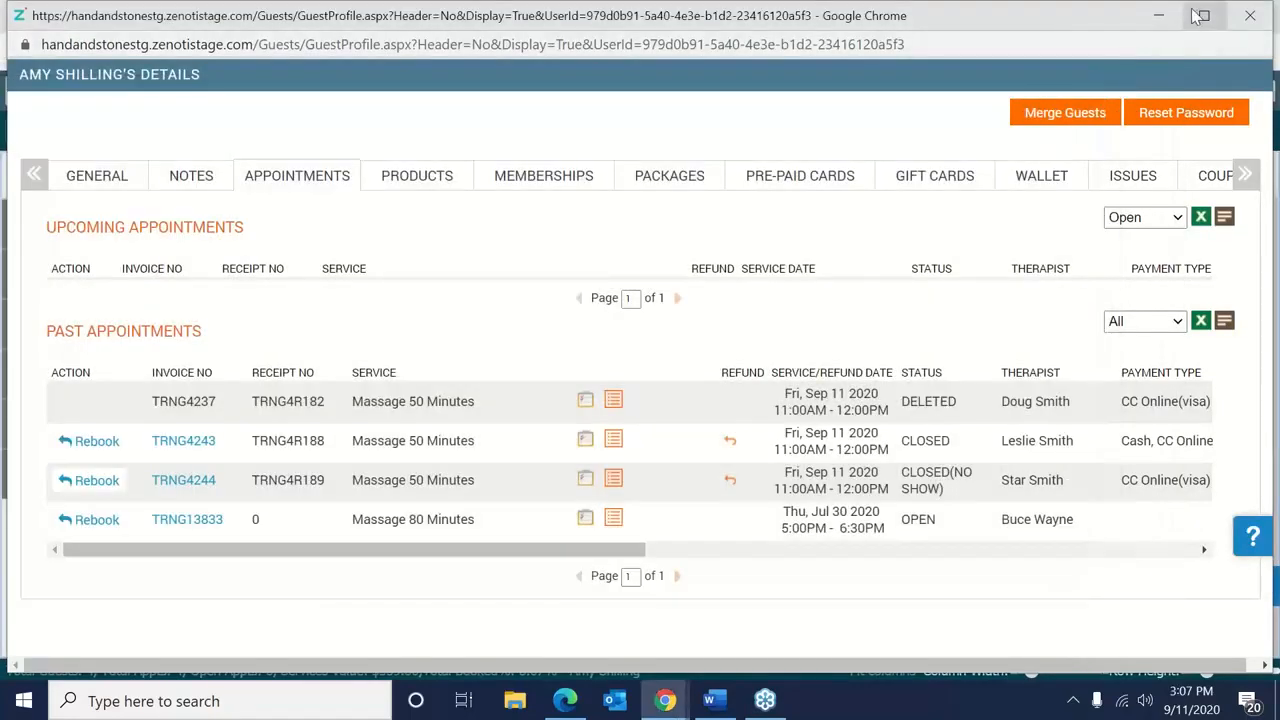
Open the 10 AM massage guest's memberships: active Prepaid 12 Month plan and household add-on.
left_click(1172, 15)
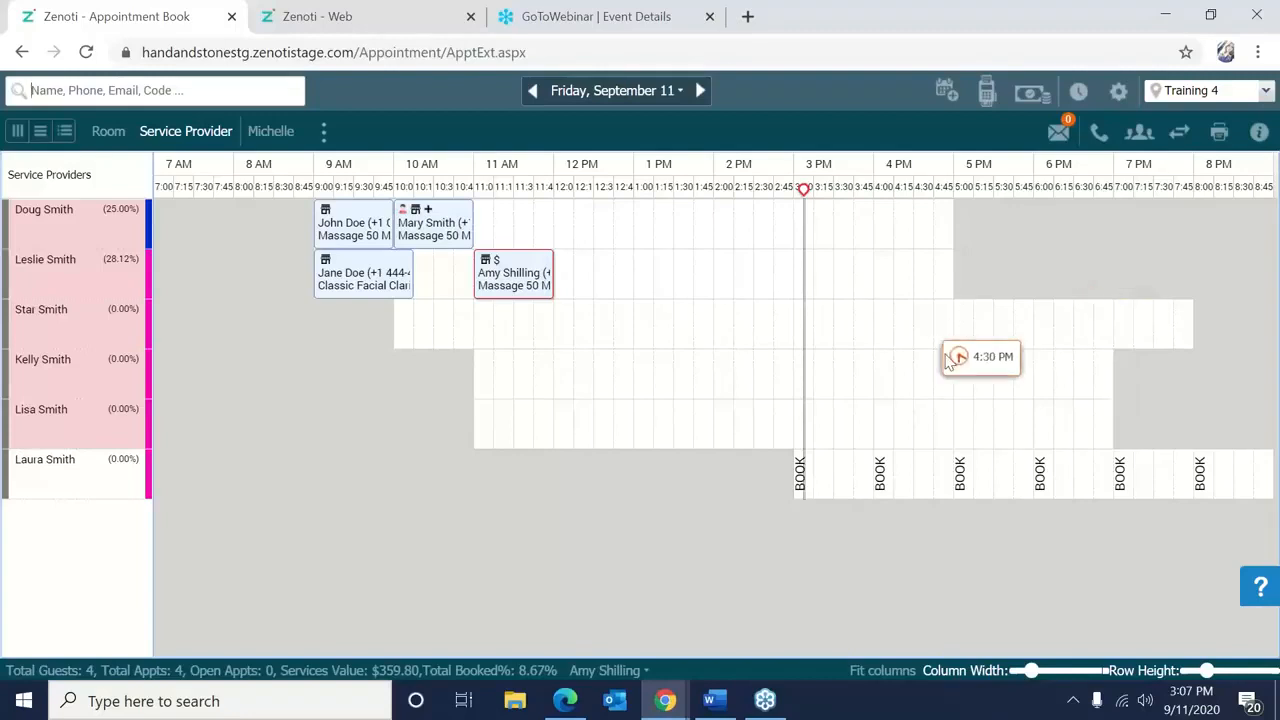
right_click(454, 247)
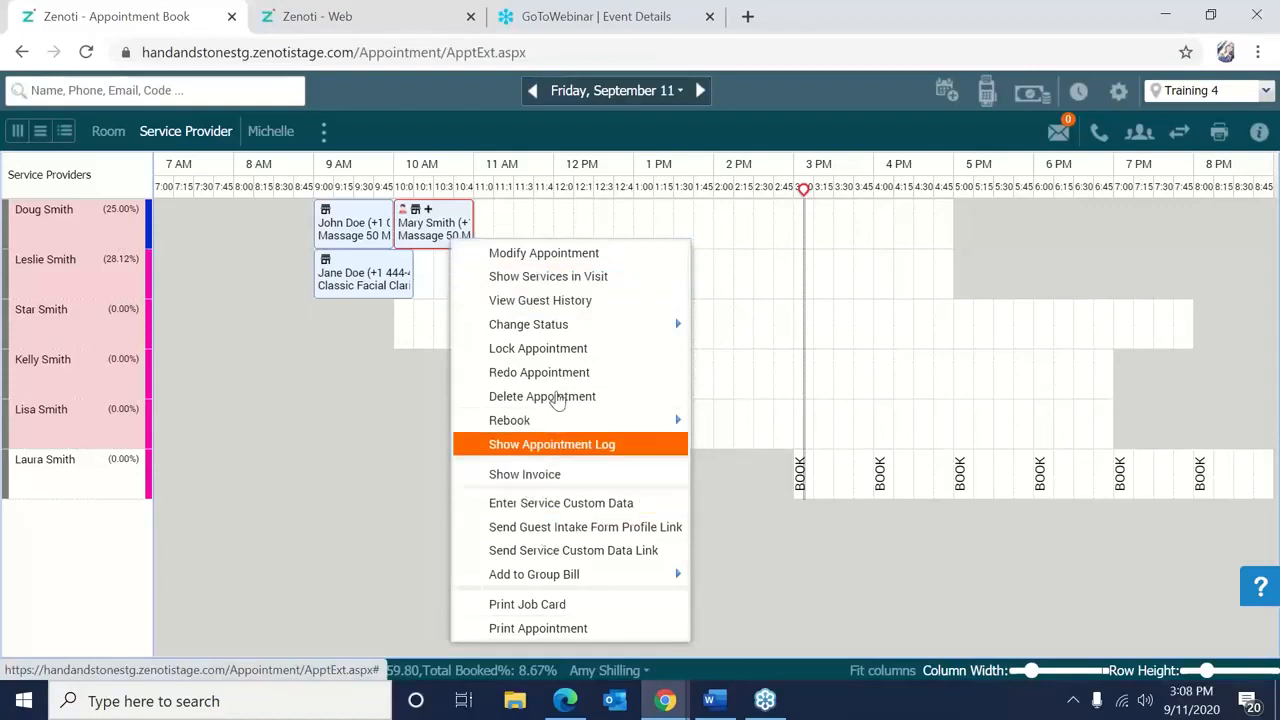
left_click(569, 299)
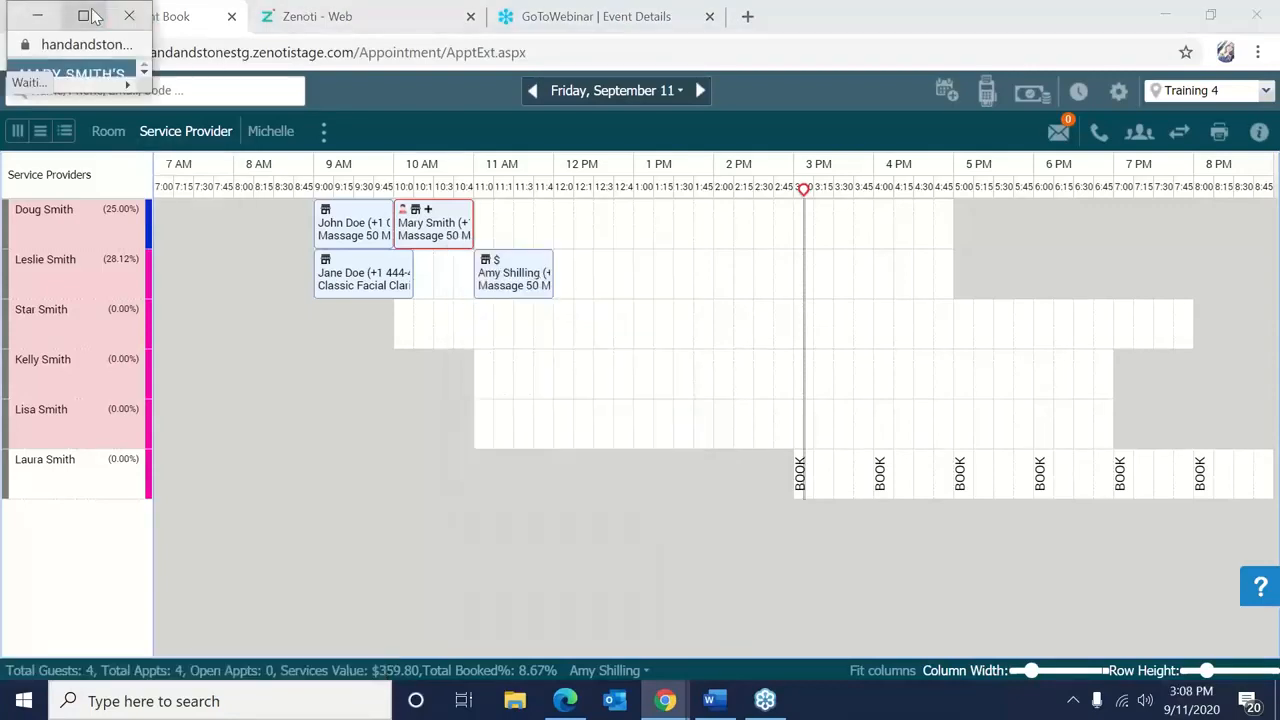
left_click(83, 16)
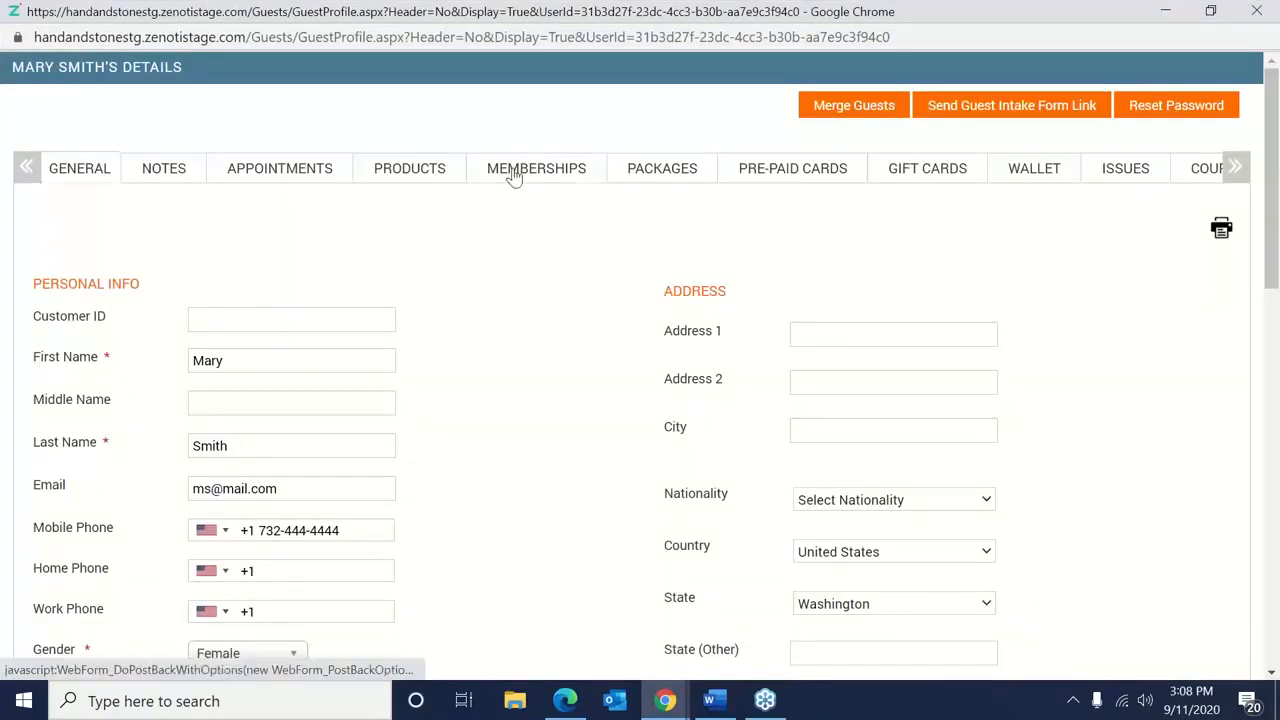
left_click(513, 176)
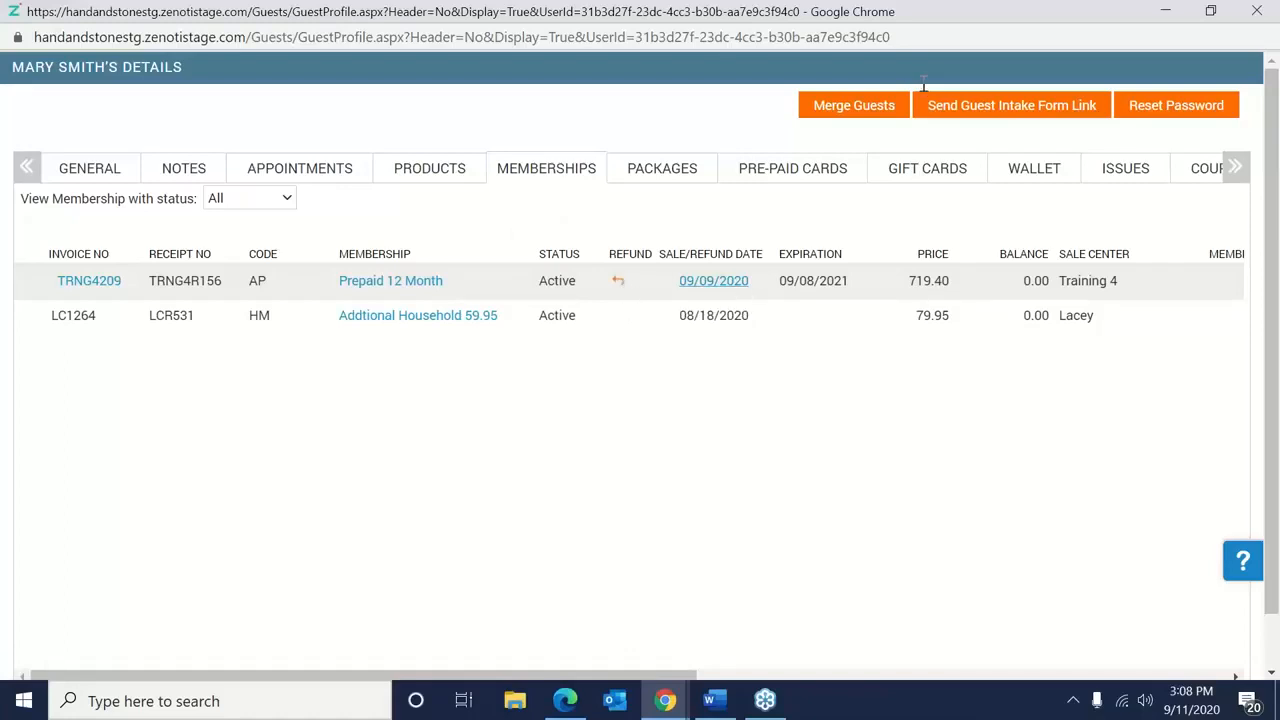
left_click_drag(951, 26, 852, 110)
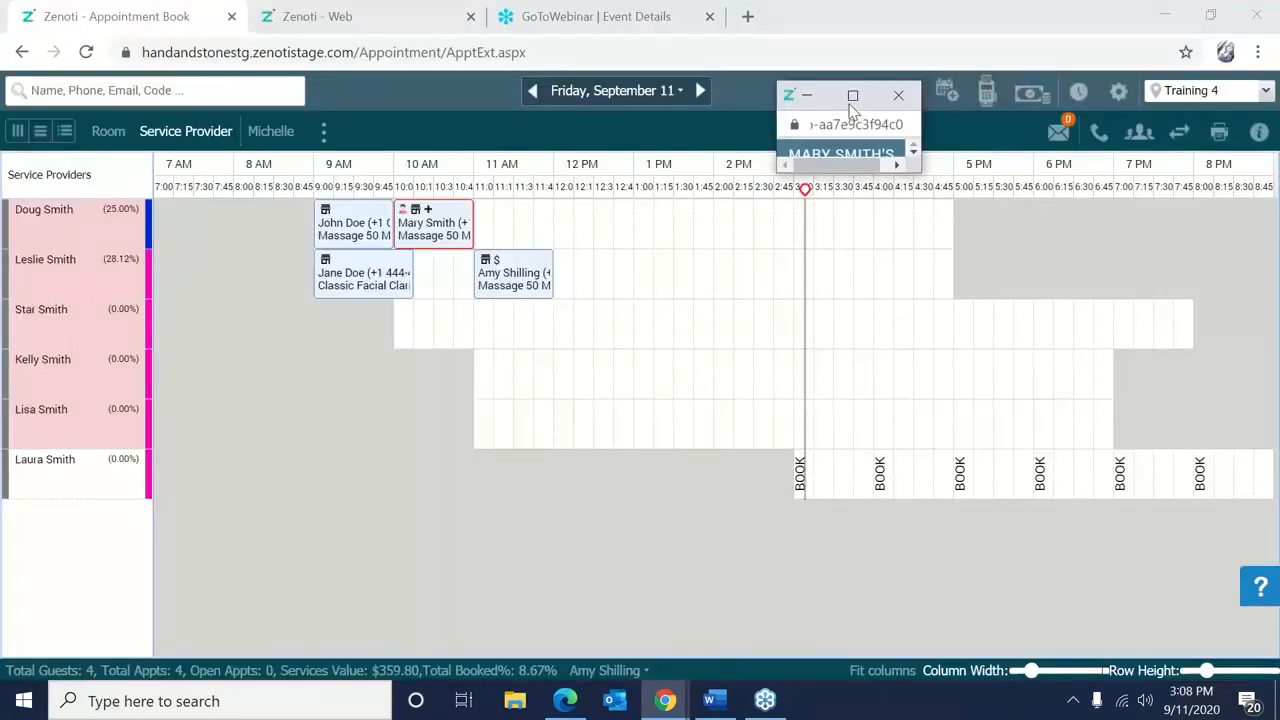
Close the guest profile popup, leaving the Friday, September 11 appointment book showing.
left_click(916, 101)
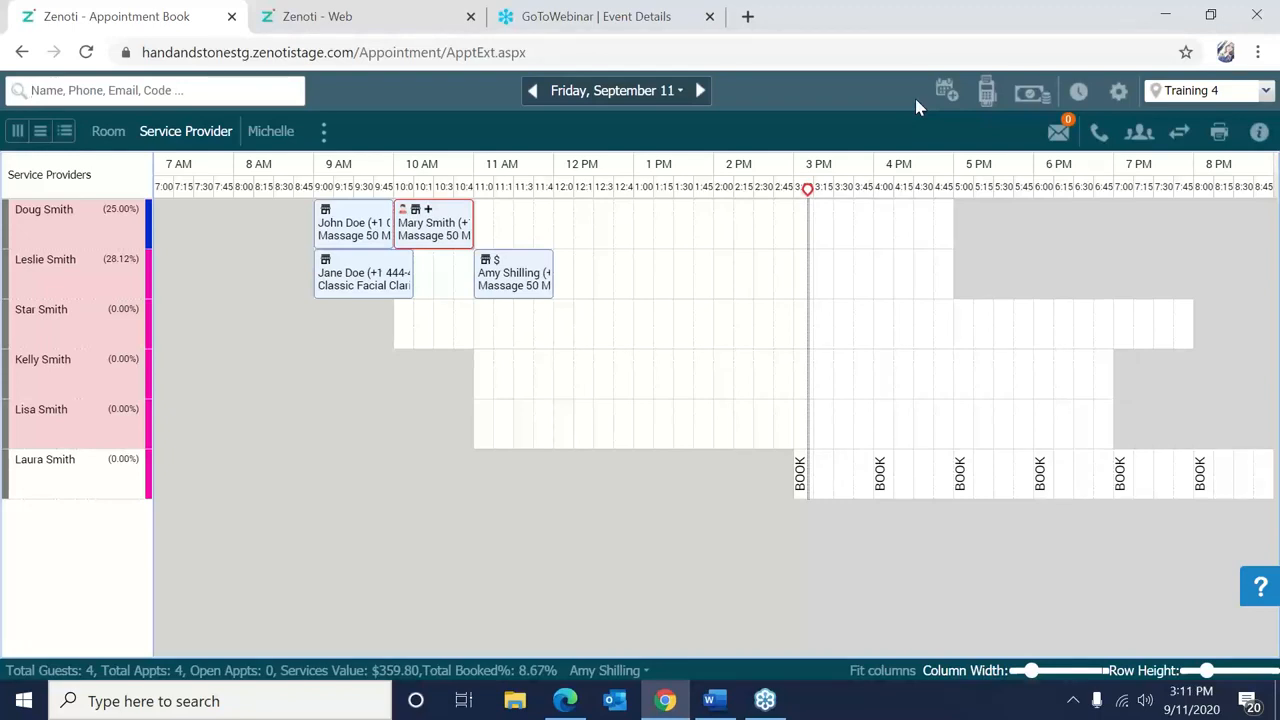
left_click(1271, 46)
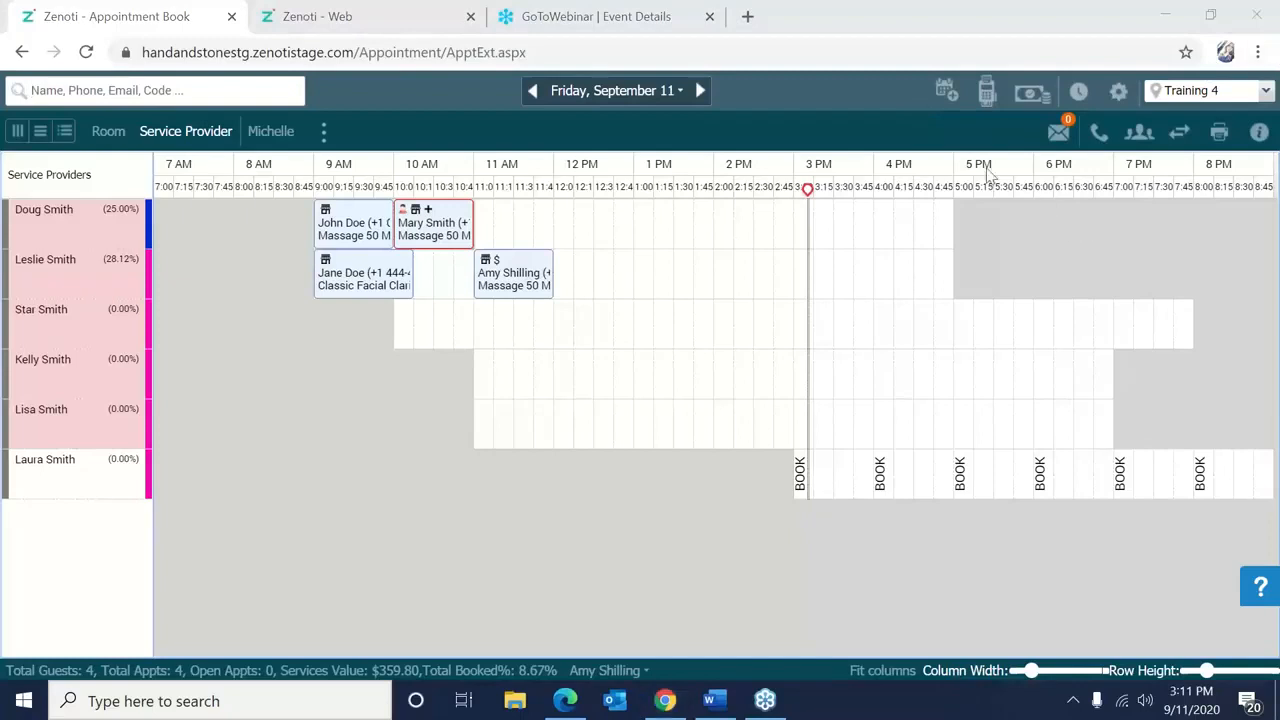